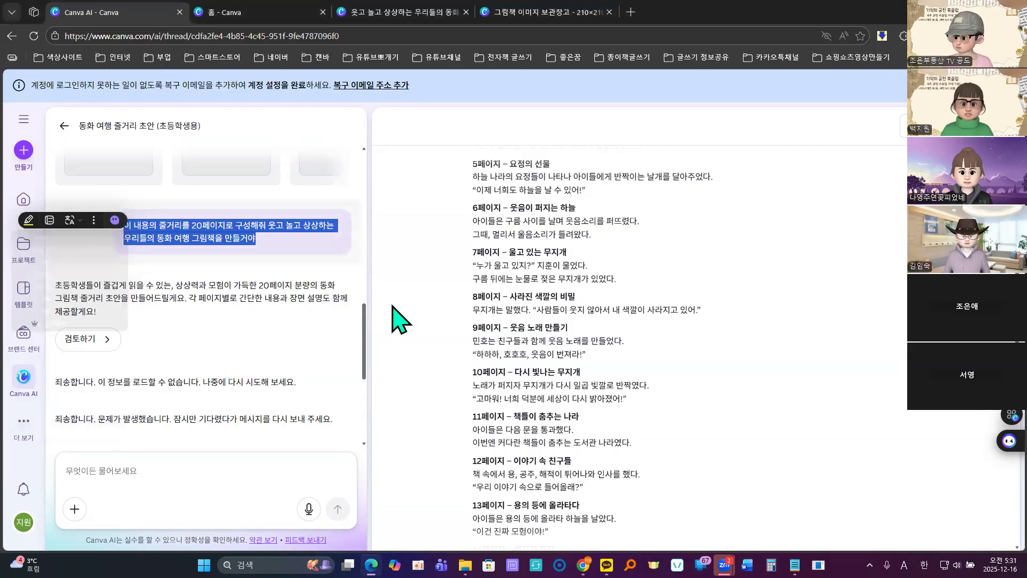
Step: Copy the opening prompt requesting an elementary-school storyline for '웃고 놀고 상상하는 우리들의 동화 여행' from the AI chat
{"action": "scroll", "coordinate": [362, 343], "scroll_direction": "up", "scroll_amount": 1}
{"action": "left_click_drag", "start_coordinate": [361, 332], "coordinate": [359, 183]}
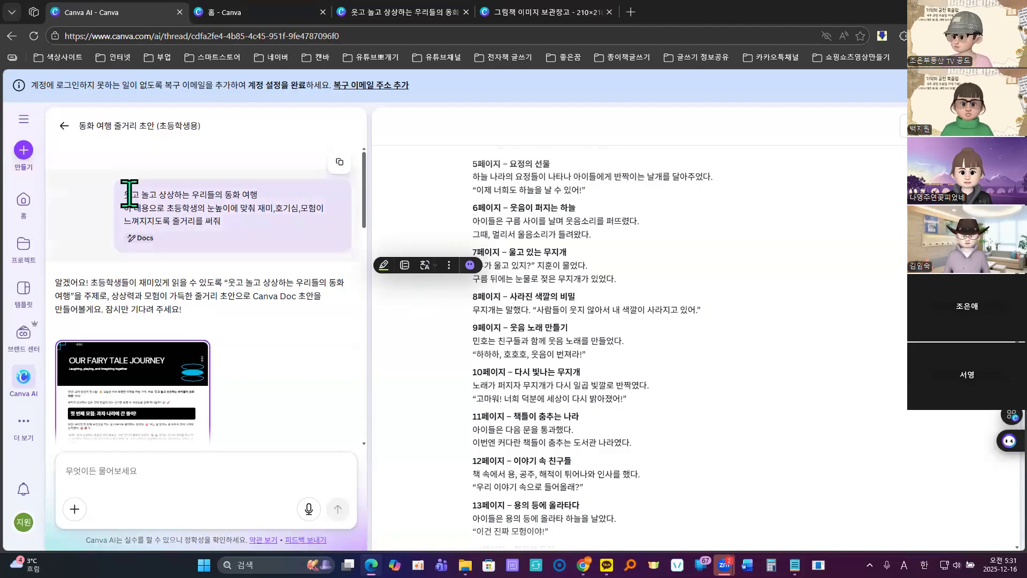
{"action": "left_click_drag", "start_coordinate": [124, 194], "coordinate": [237, 227]}
{"action": "left_click", "coordinate": [258, 178]}
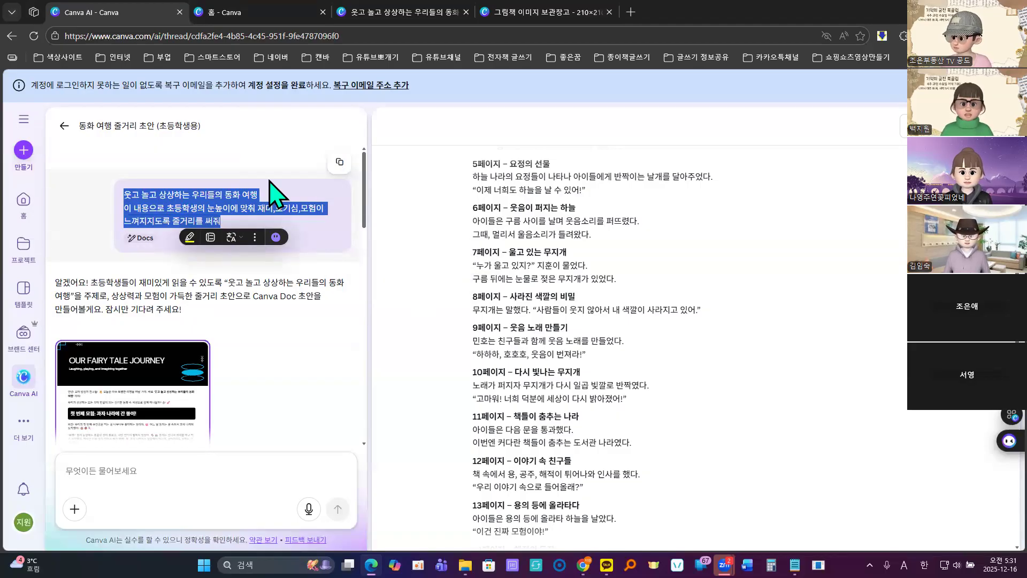
{"action": "key", "text": "alt+Tab"}
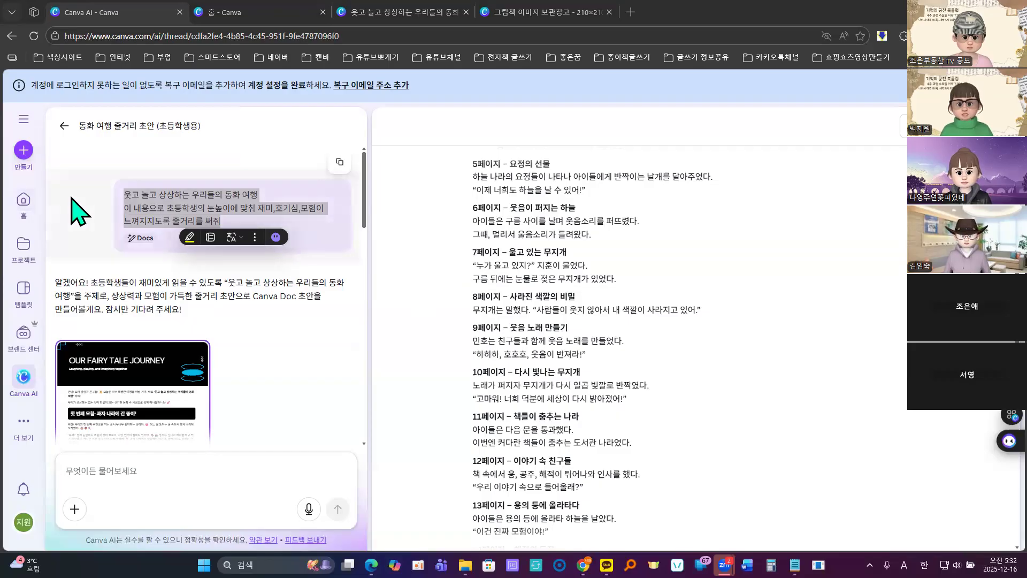
{"action": "key", "text": "alt+Tab"}
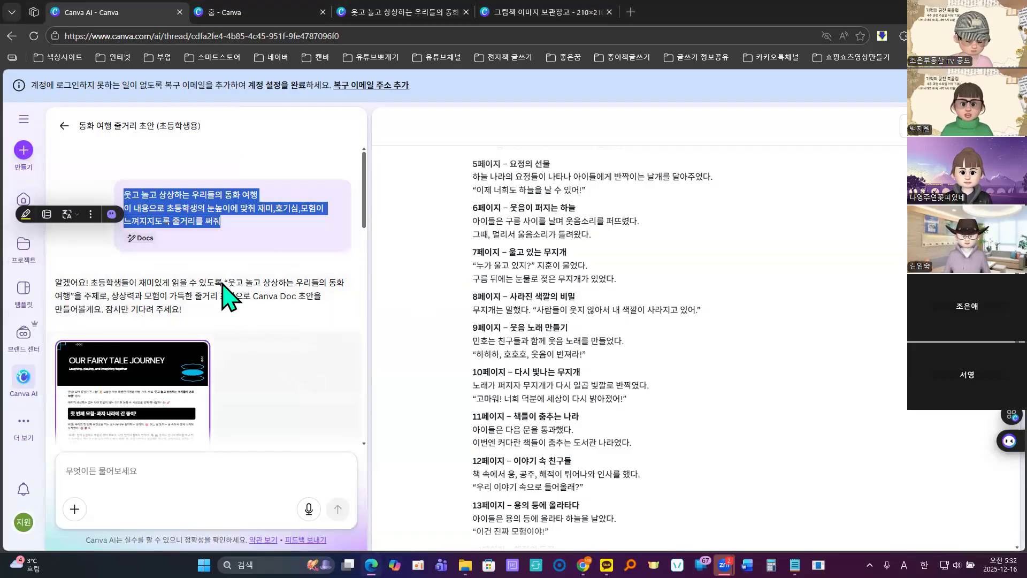
Step: Copy the prompt '위 내용을 바탕으로 20페이지로 만들어줘' from the AI chat
{"action": "scroll", "coordinate": [305, 391], "scroll_direction": "down", "scroll_amount": 4}
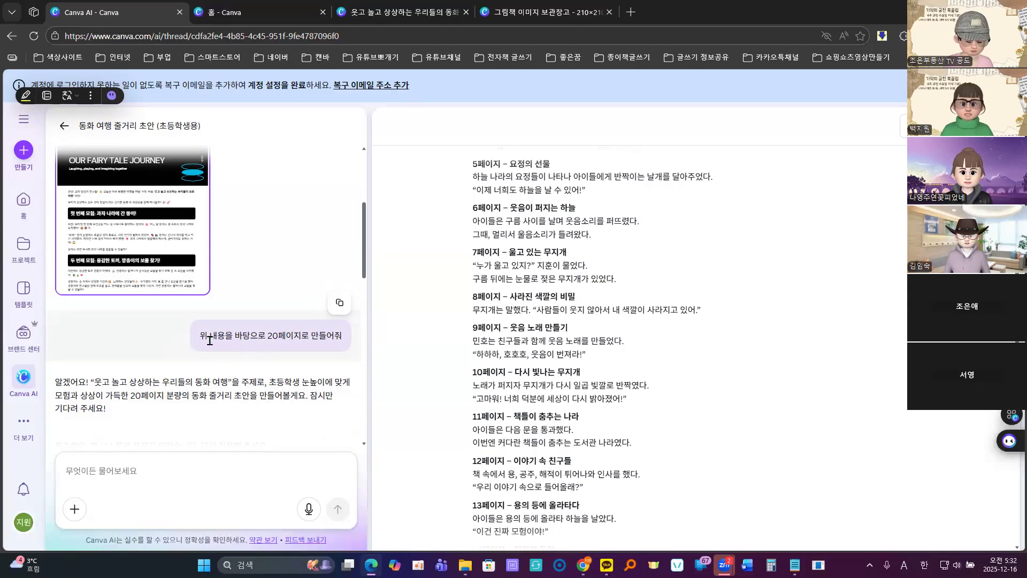
{"action": "mouse_move", "coordinate": [351, 339]}
{"action": "left_mouse_down"}
{"action": "mouse_move", "coordinate": [246, 338]}
{"action": "mouse_move", "coordinate": [350, 348]}
{"action": "left_mouse_up"}
{"action": "left_click", "coordinate": [367, 296]}
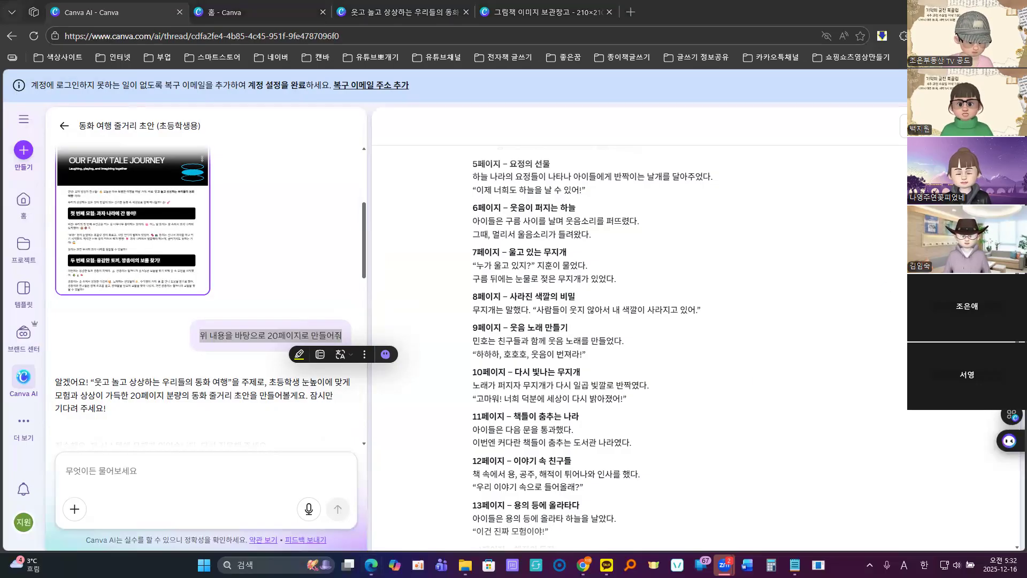
{"action": "left_click", "coordinate": [96, 349]}
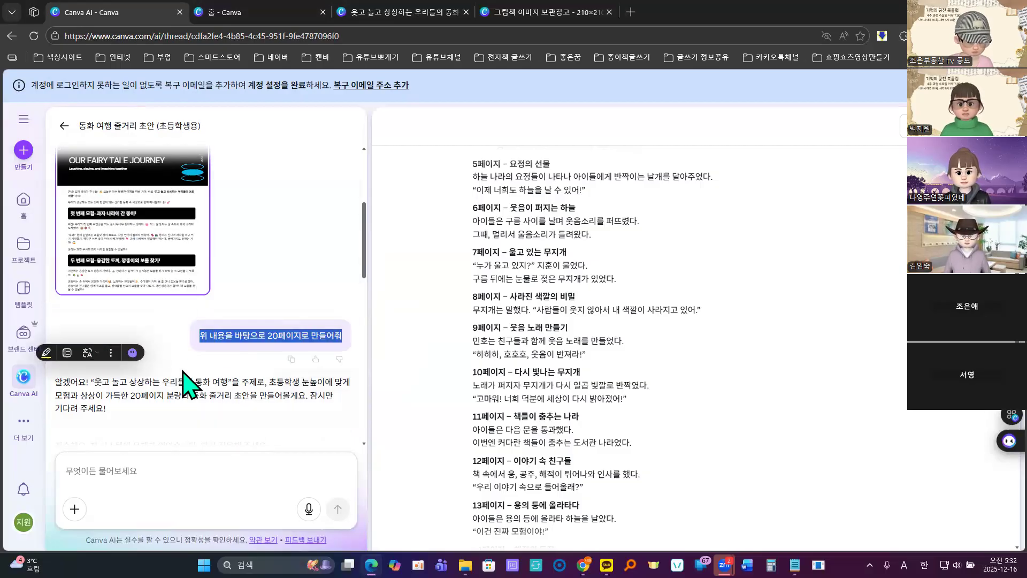
Step: Copy the prompt beginning '이 내용의 줄거리를 20페이지로 구성해줘' from the AI chat
{"action": "scroll", "coordinate": [179, 357], "scroll_direction": "down", "scroll_amount": 3}
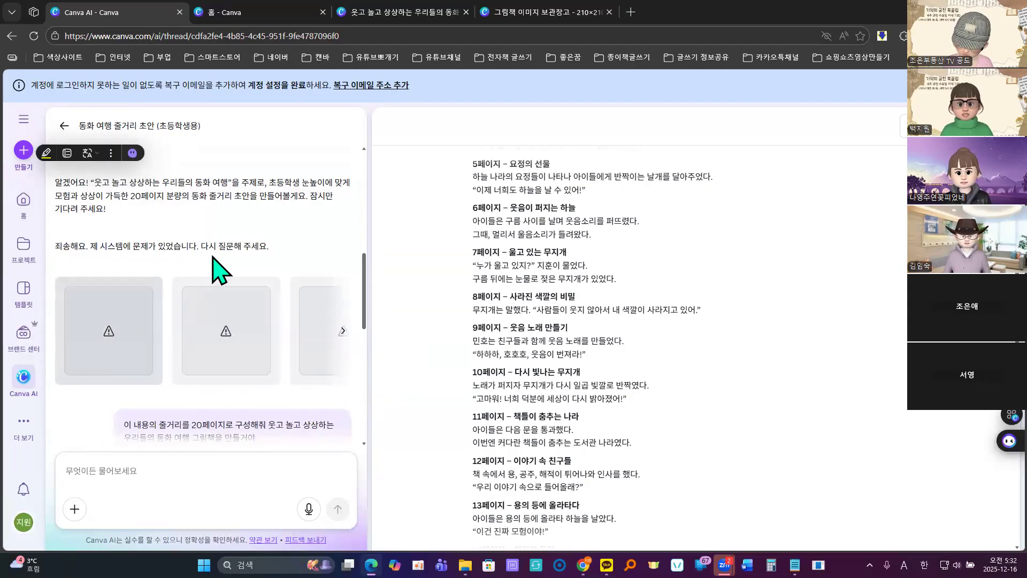
{"action": "scroll", "coordinate": [219, 271], "scroll_direction": "down", "scroll_amount": 3}
{"action": "left_click_drag", "start_coordinate": [124, 227], "coordinate": [264, 244]}
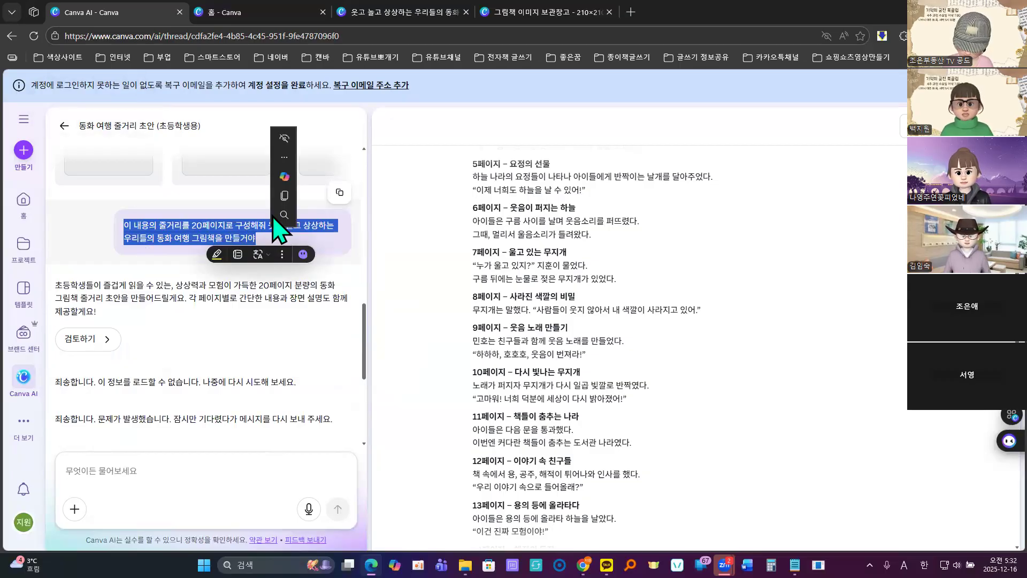
{"action": "left_click", "coordinate": [273, 197]}
{"action": "left_click", "coordinate": [269, 254]}
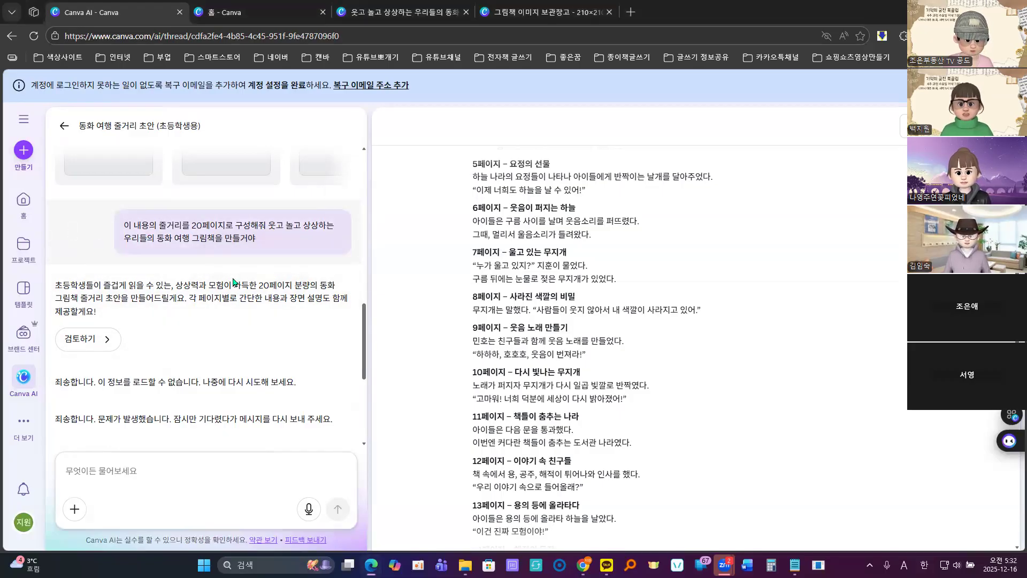
Step: Copy the prompt '각 페이지마다 소제목을 써줘' from the AI chat
{"action": "scroll", "coordinate": [266, 307], "scroll_direction": "down", "scroll_amount": 3}
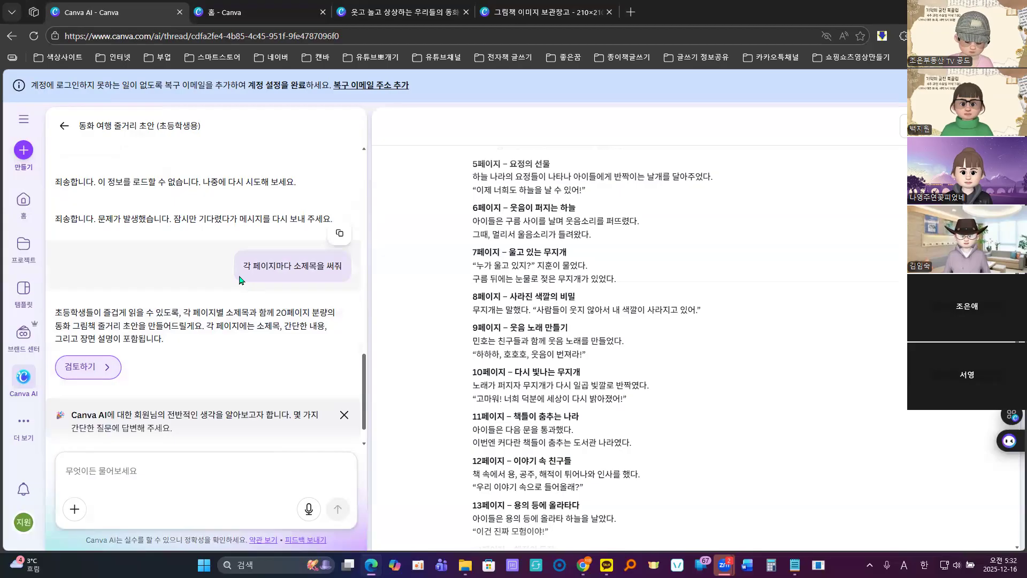
{"action": "scroll", "coordinate": [239, 280], "scroll_direction": "up", "scroll_amount": 4}
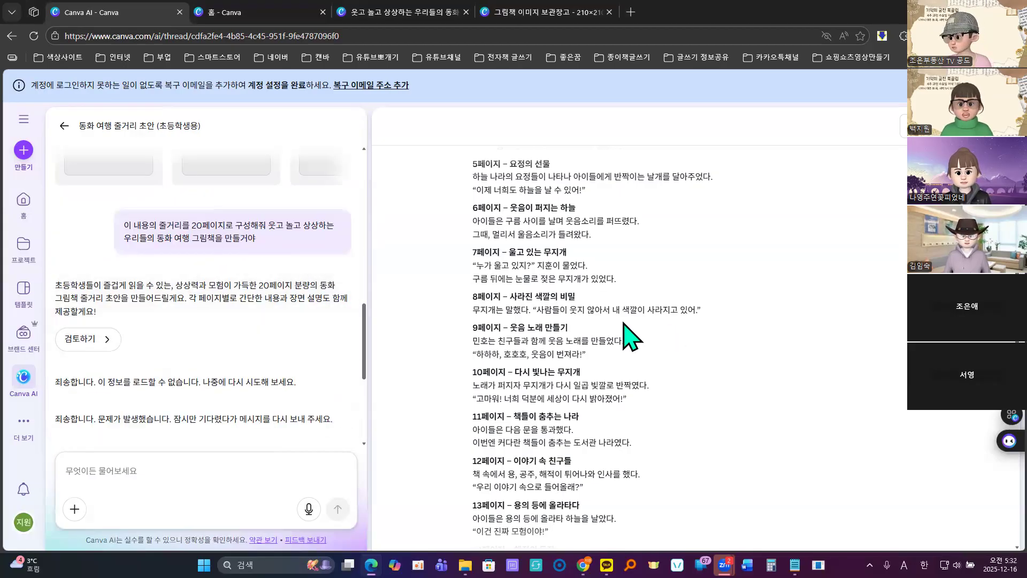
{"action": "scroll", "coordinate": [213, 298], "scroll_direction": "down", "scroll_amount": 4}
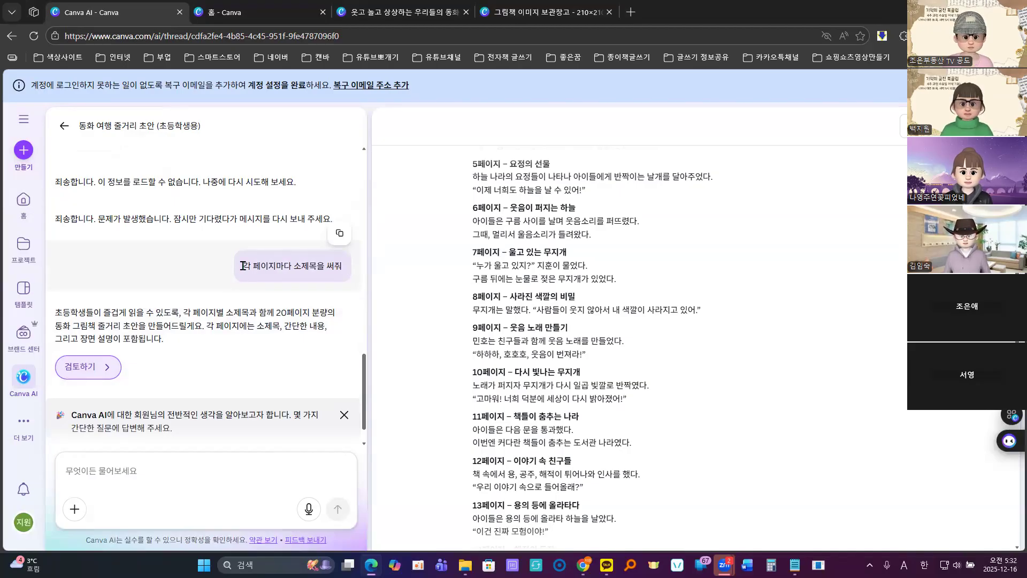
{"action": "left_click_drag", "start_coordinate": [243, 266], "coordinate": [355, 275]}
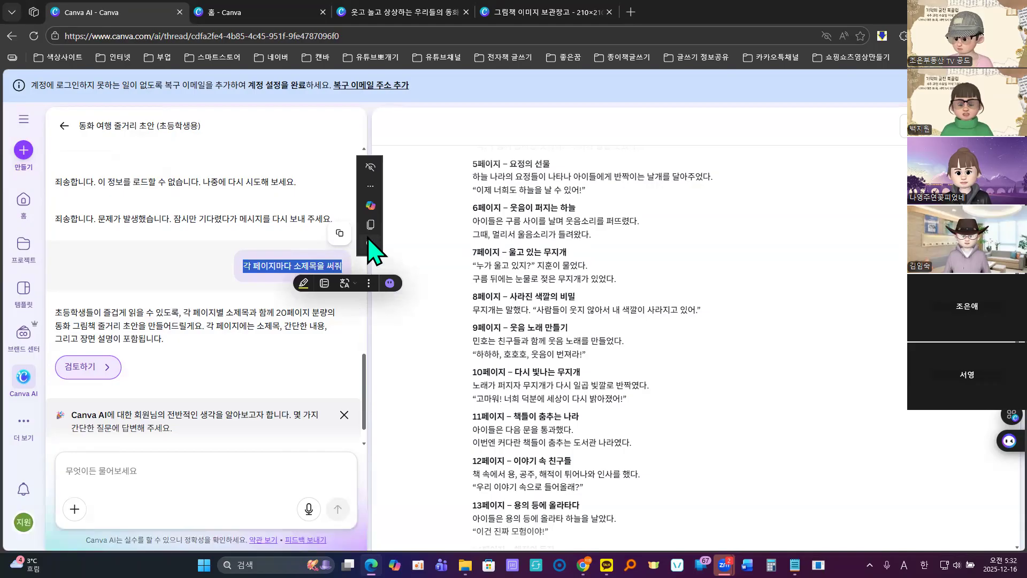
{"action": "left_click", "coordinate": [373, 228]}
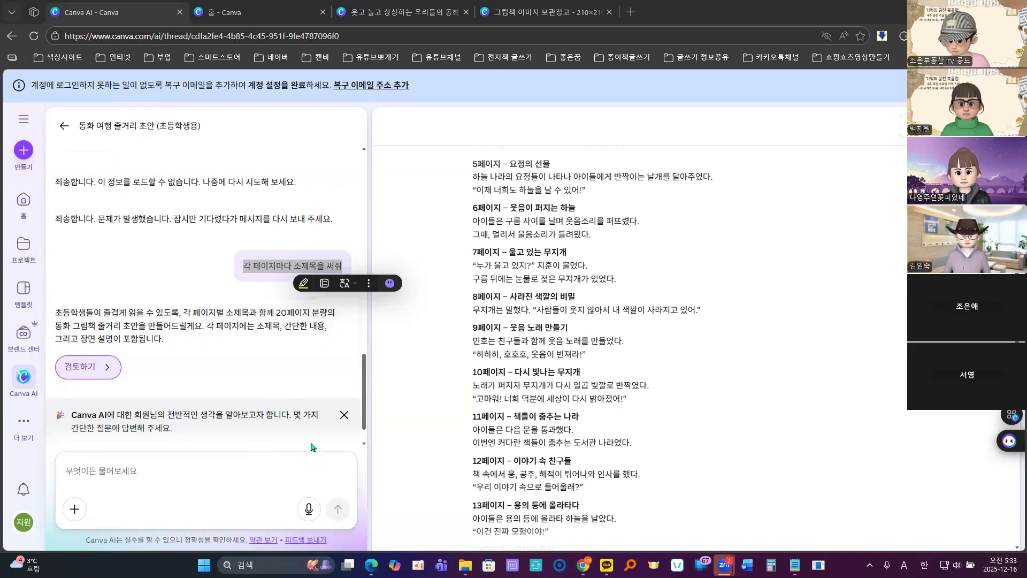
{"action": "left_click", "coordinate": [59, 266]}
Step: Review the generated page-by-page story and look at page 23 of the picture book design
{"action": "scroll", "coordinate": [210, 324], "scroll_direction": "down", "scroll_amount": 1}
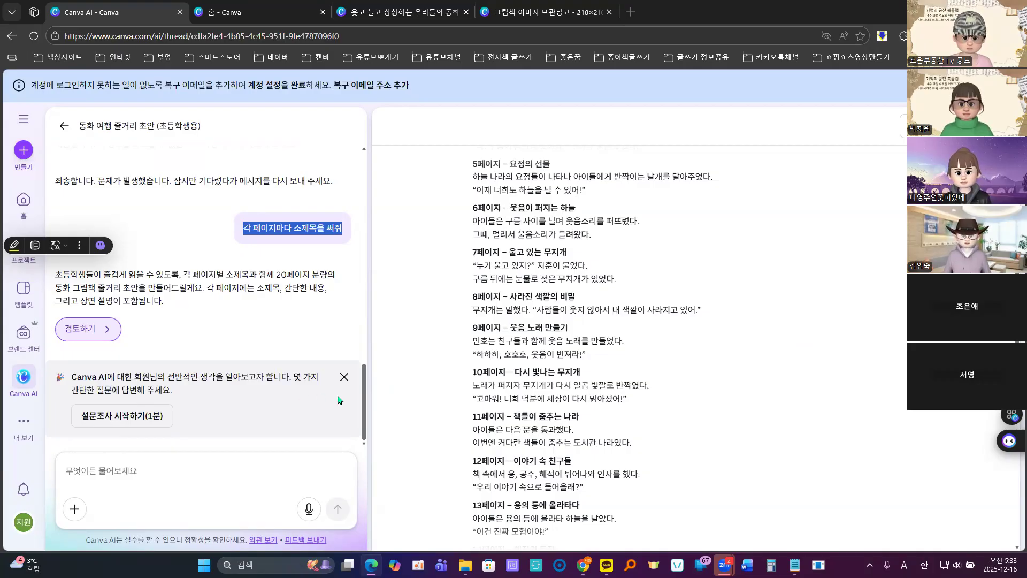
{"action": "scroll", "coordinate": [422, 316], "scroll_direction": "up", "scroll_amount": 4}
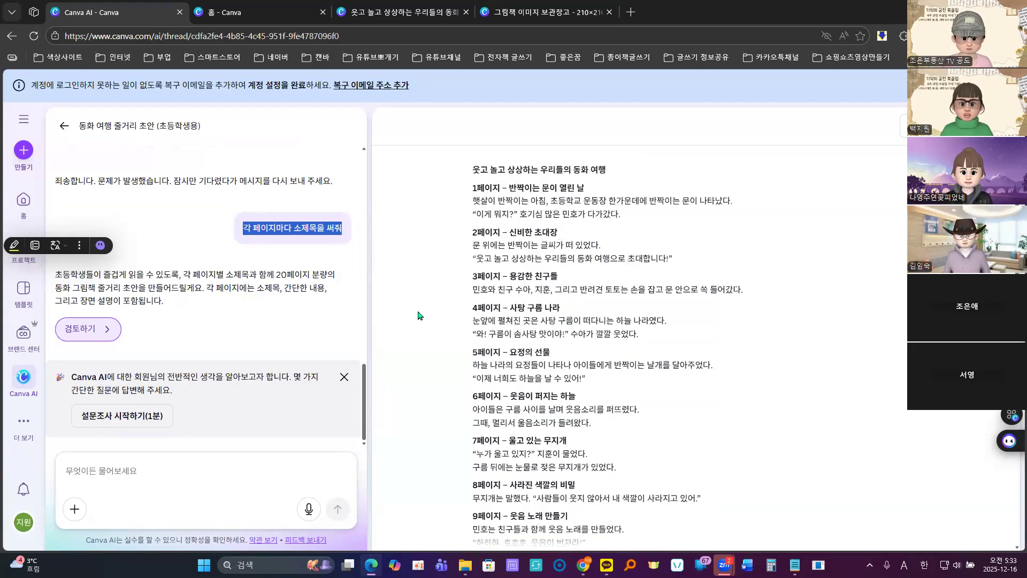
{"action": "scroll", "coordinate": [424, 319], "scroll_direction": "down", "scroll_amount": 4}
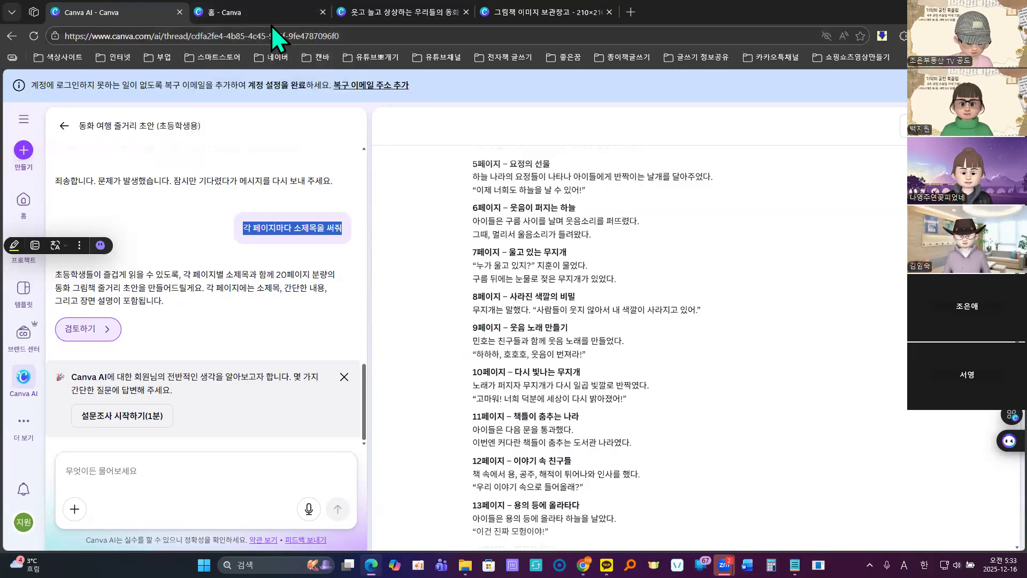
{"action": "left_click", "coordinate": [406, 12]}
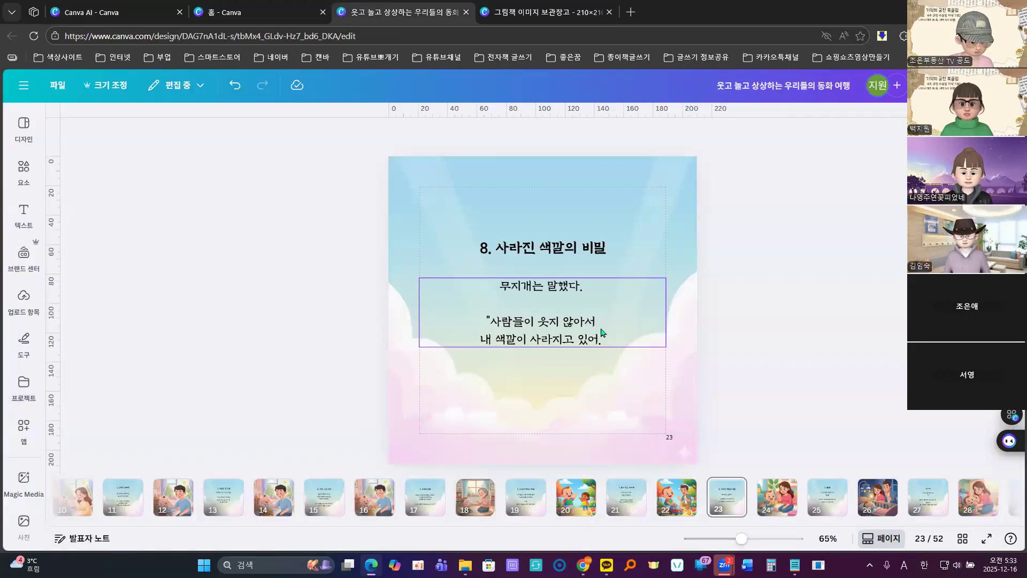
{"action": "left_click", "coordinate": [108, 12]}
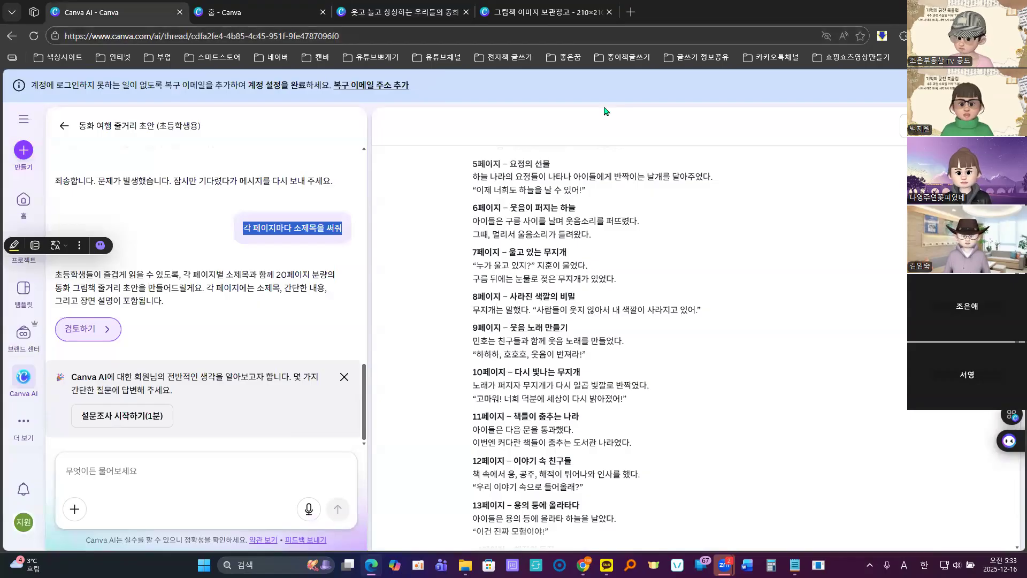
Step: Find the 까꿍 picture book among the recent designs, view its duplicate option, and return to the '웃고 놀고 상상하는 우리들의 동화 여행' design
{"action": "left_click", "coordinate": [273, 11]}
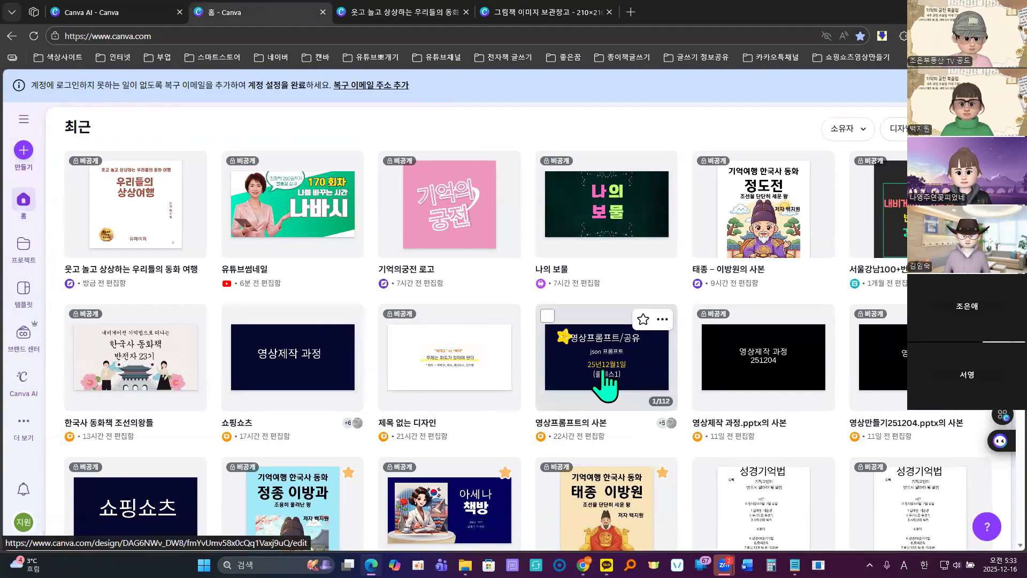
{"action": "scroll", "coordinate": [602, 385], "scroll_direction": "down", "scroll_amount": 3}
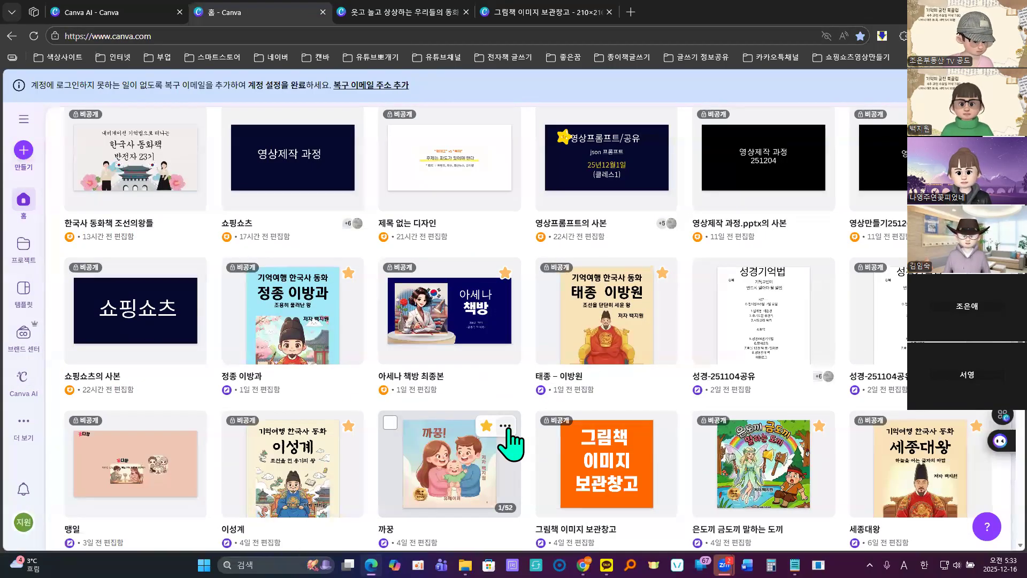
{"action": "left_click", "coordinate": [505, 426]}
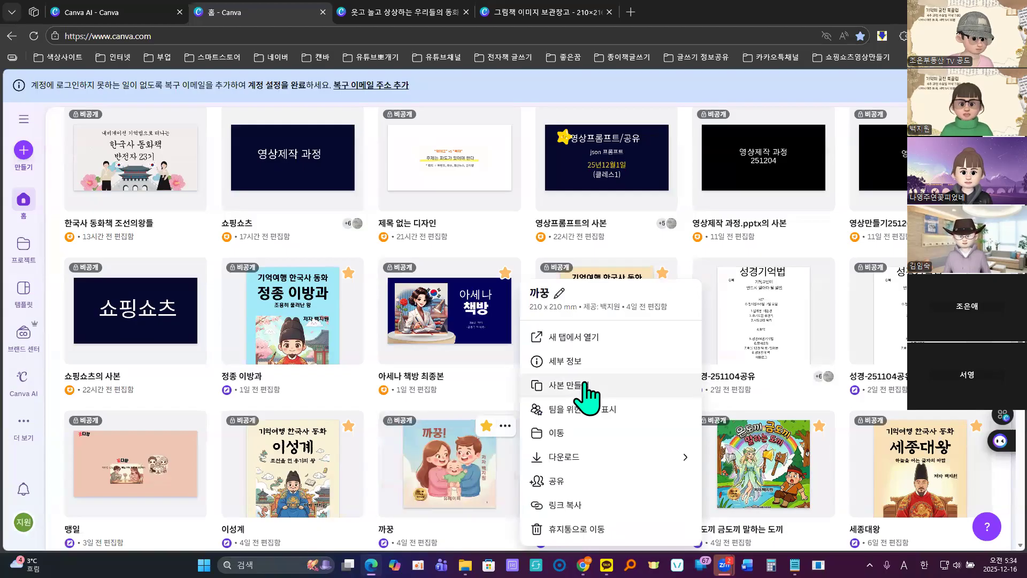
{"action": "left_click", "coordinate": [416, 11]}
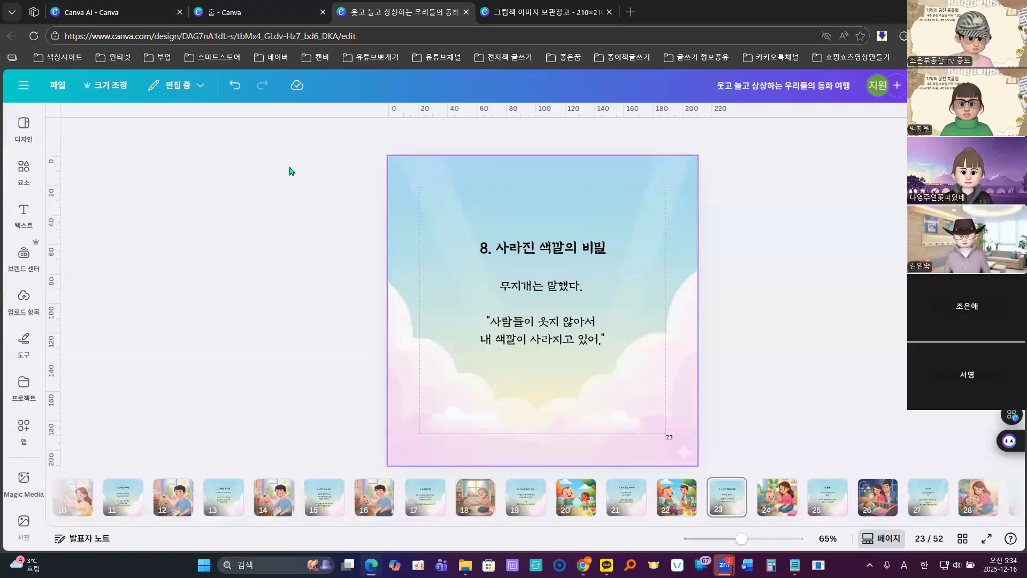
Step: Copy the page 8 body text from the generated story and compare it with page 23 of the picture book
{"action": "left_click", "coordinate": [123, 11]}
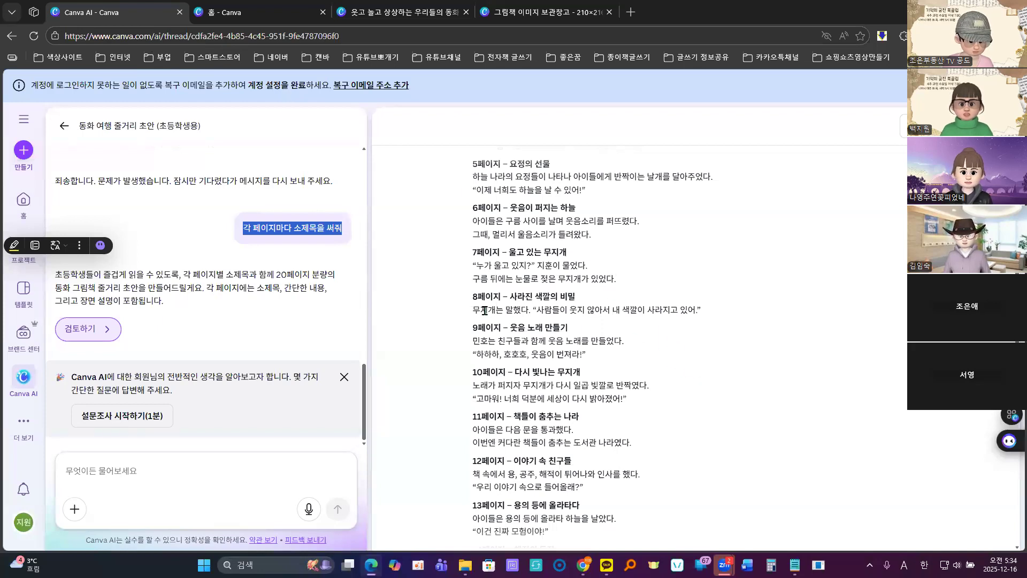
{"action": "left_click_drag", "start_coordinate": [473, 312], "coordinate": [719, 321]}
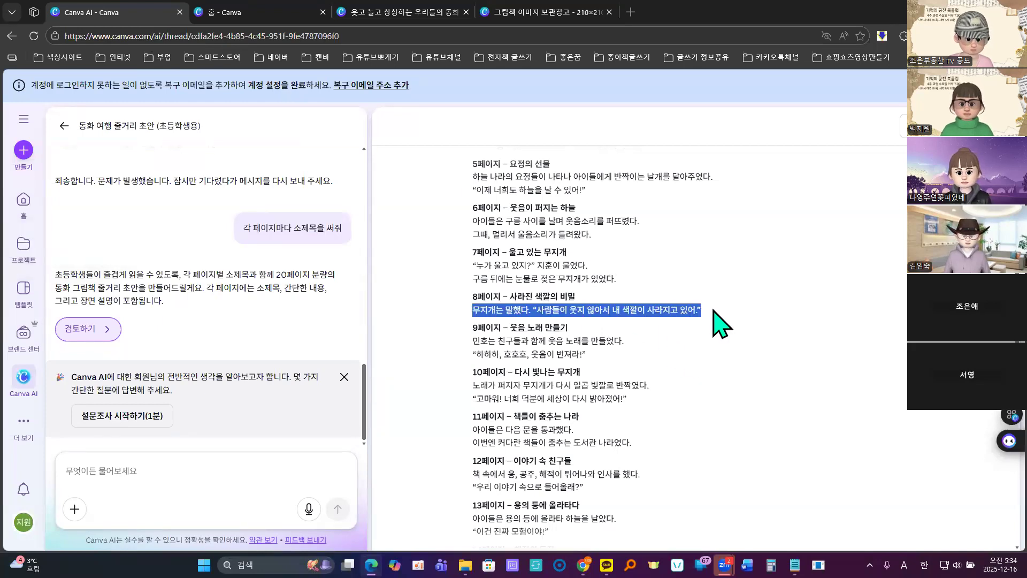
{"action": "left_click", "coordinate": [735, 268]}
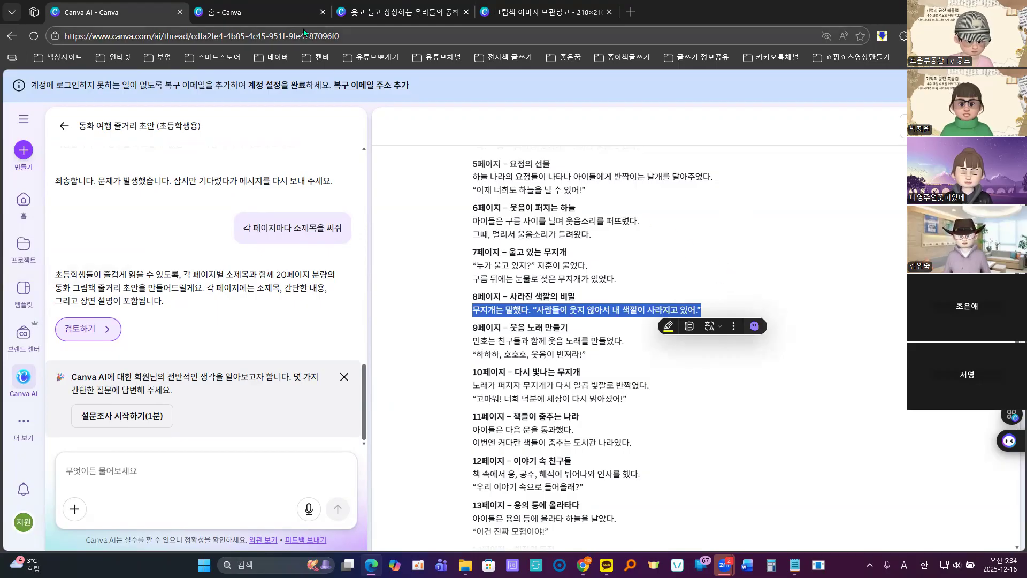
{"action": "left_click", "coordinate": [419, 19]}
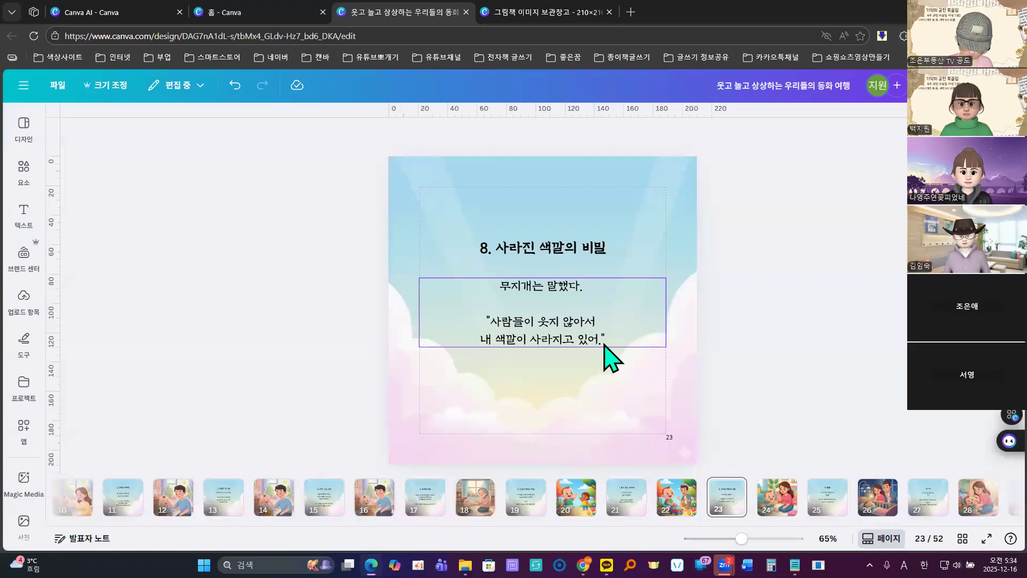
Step: Replace the subtitle after '9.' on page 25 of the picture book with the story's page 9 subtitle '웃음 노래 만들기'
{"action": "left_click", "coordinate": [98, 14]}
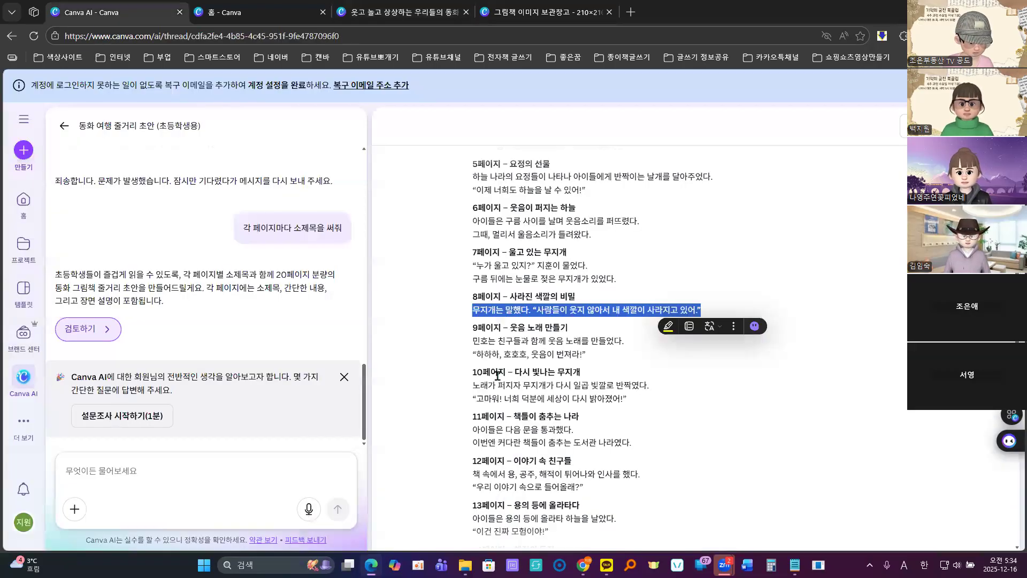
{"action": "left_click_drag", "start_coordinate": [513, 330], "coordinate": [583, 329]}
{"action": "left_click", "coordinate": [604, 287]}
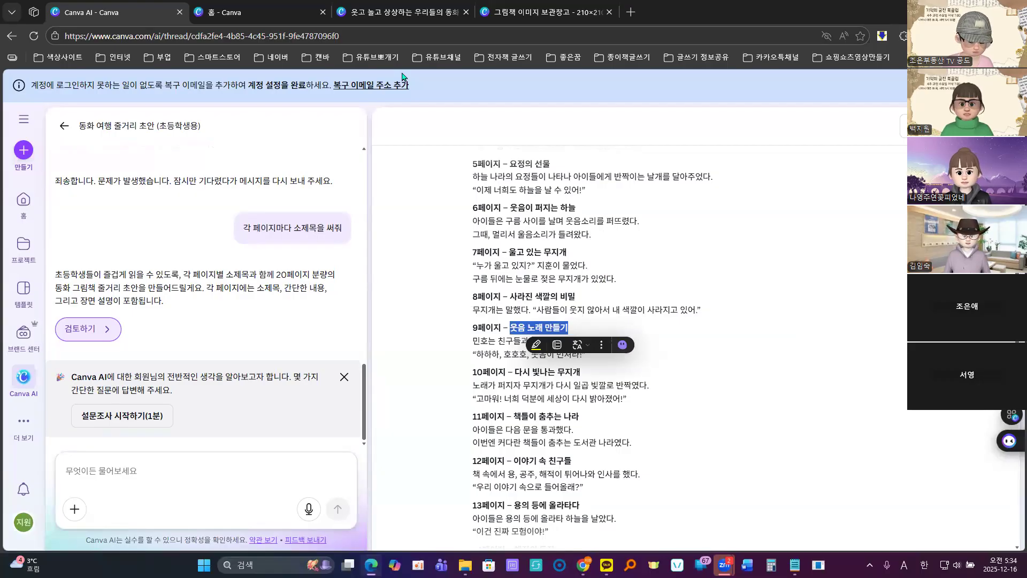
{"action": "left_click", "coordinate": [378, 18]}
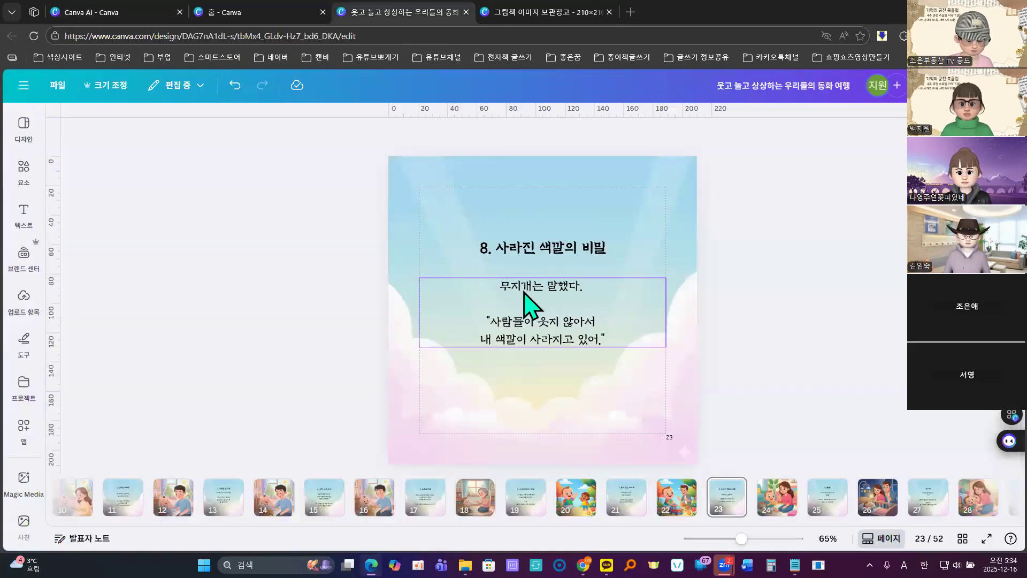
{"action": "left_click", "coordinate": [826, 497]}
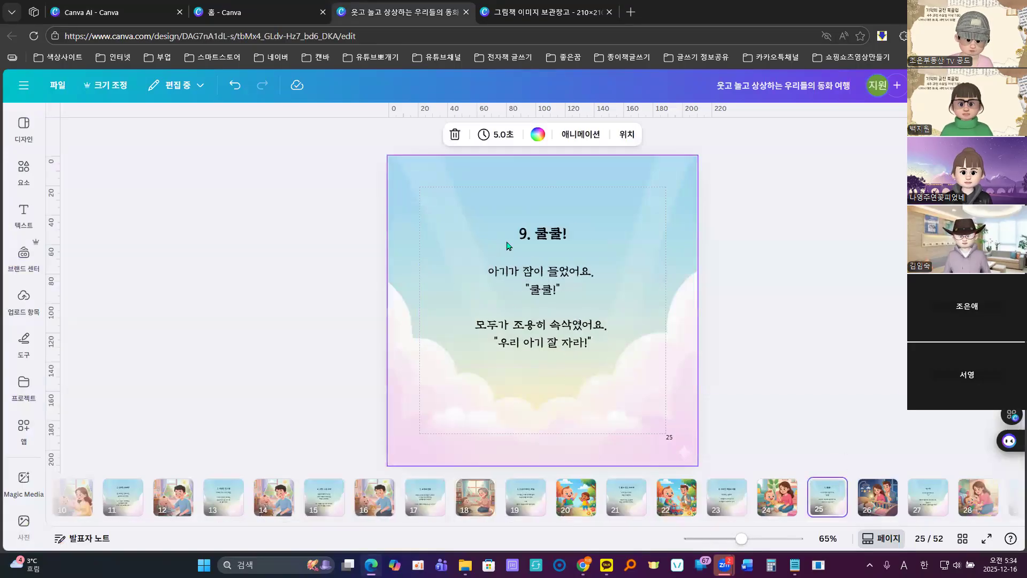
{"action": "left_click", "coordinate": [541, 242]}
{"action": "left_click", "coordinate": [540, 241]}
{"action": "left_click_drag", "start_coordinate": [536, 234], "coordinate": [577, 234]}
{"action": "key", "text": "ctrl+v"}
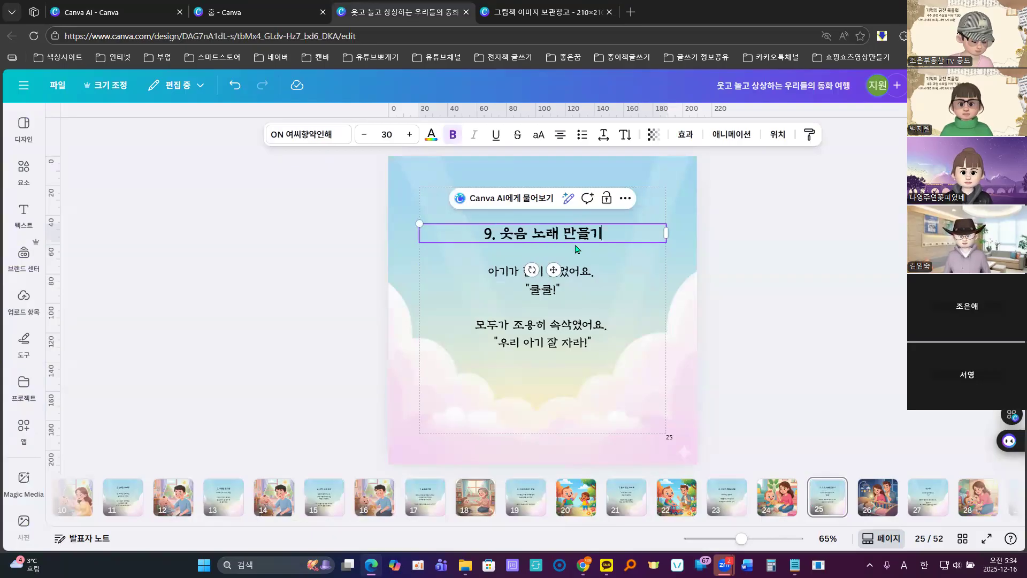
Step: Copy the two-line page 9 body text from the generated story and replace the body text on page 25 of the picture book with it
{"action": "left_click", "coordinate": [73, 13]}
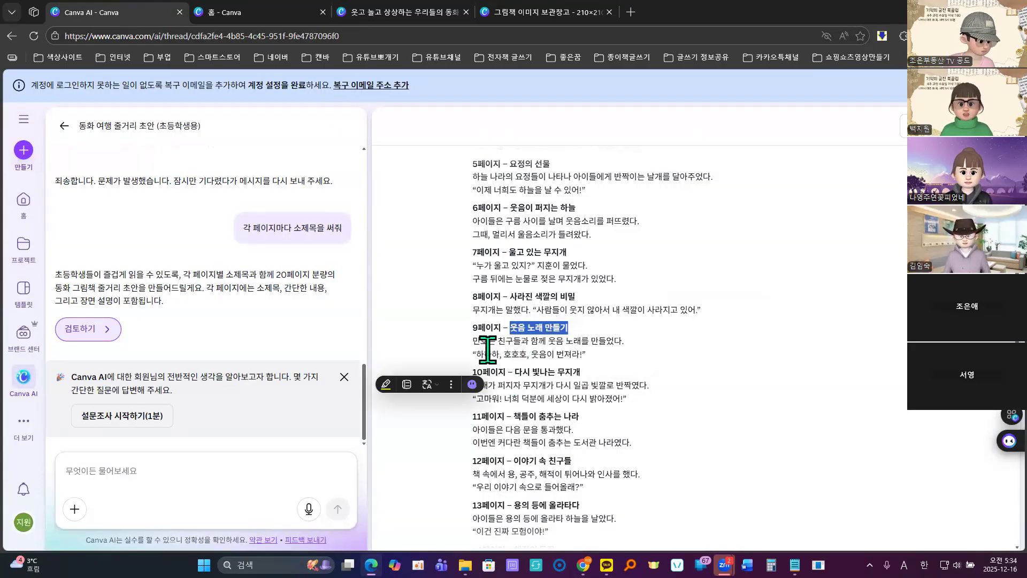
{"action": "left_click_drag", "start_coordinate": [474, 340], "coordinate": [601, 353]}
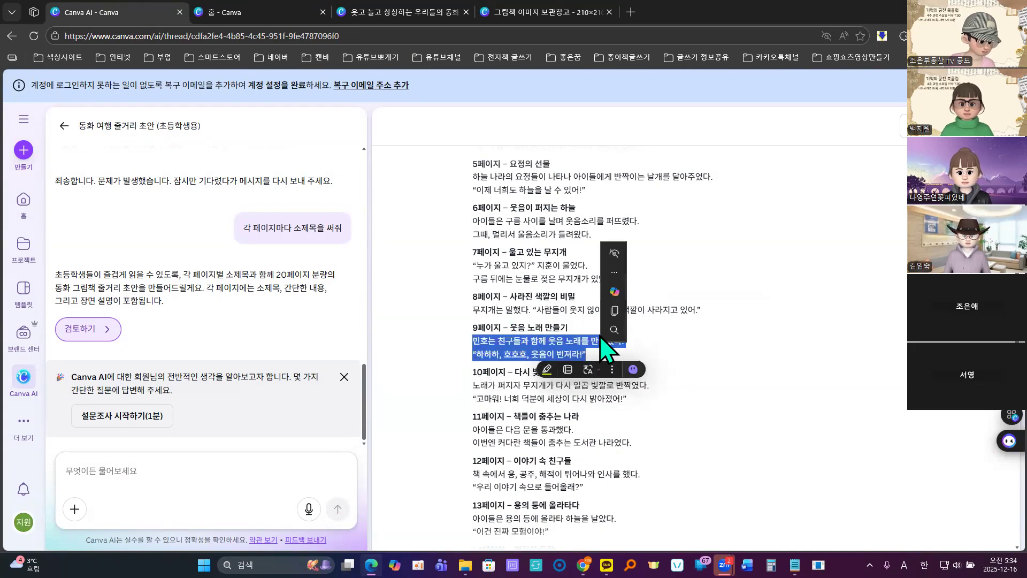
{"action": "left_click", "coordinate": [368, 15]}
{"action": "left_click", "coordinate": [542, 304]}
{"action": "left_click", "coordinate": [542, 303]}
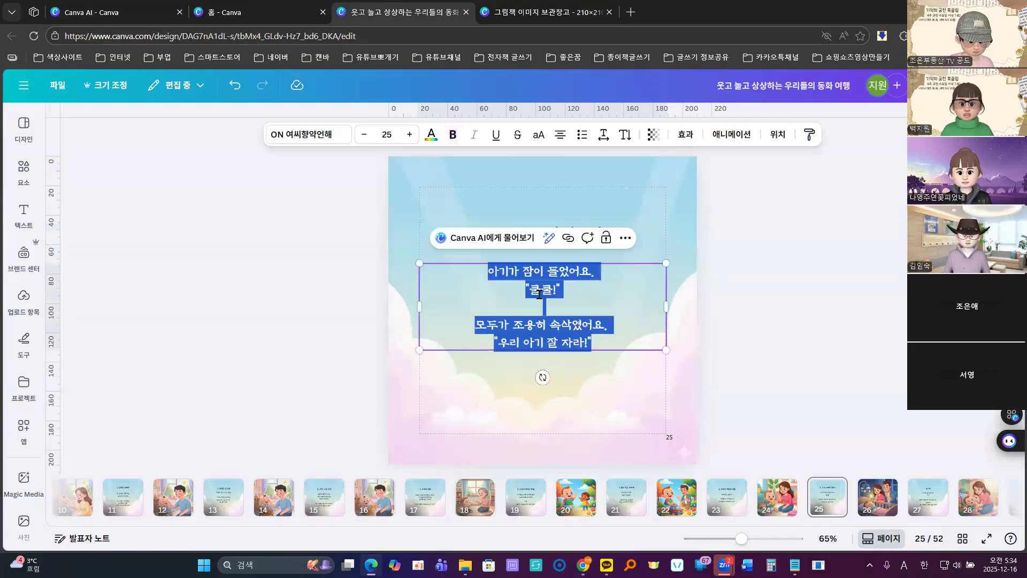
{"action": "key", "text": "ctrl+v"}
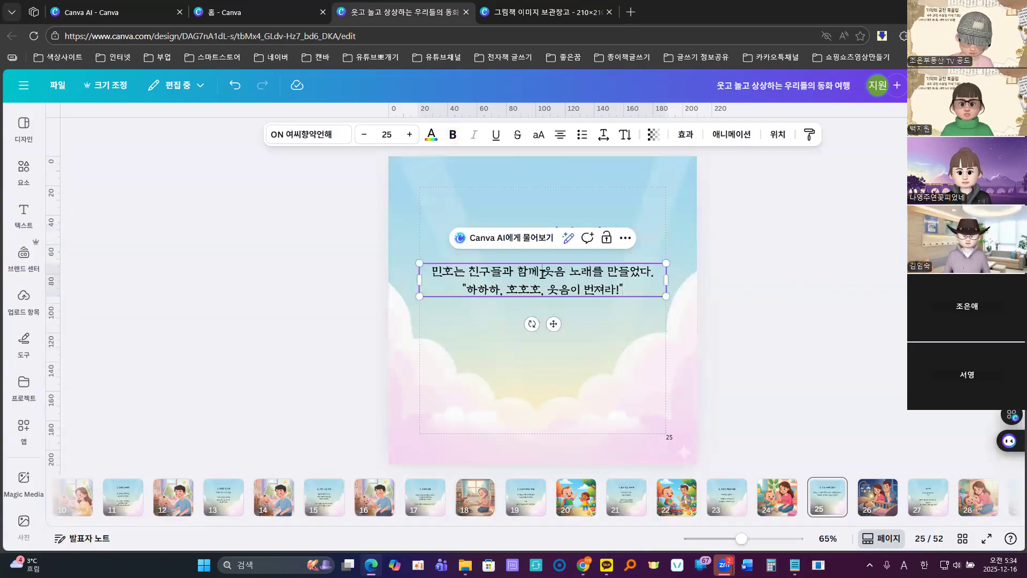
Step: Break page 25's narration after '함께', separate the quote with a blank line, and break the quote after '호호호,'
{"action": "key", "text": "Return"}
{"action": "key", "text": "Return"}
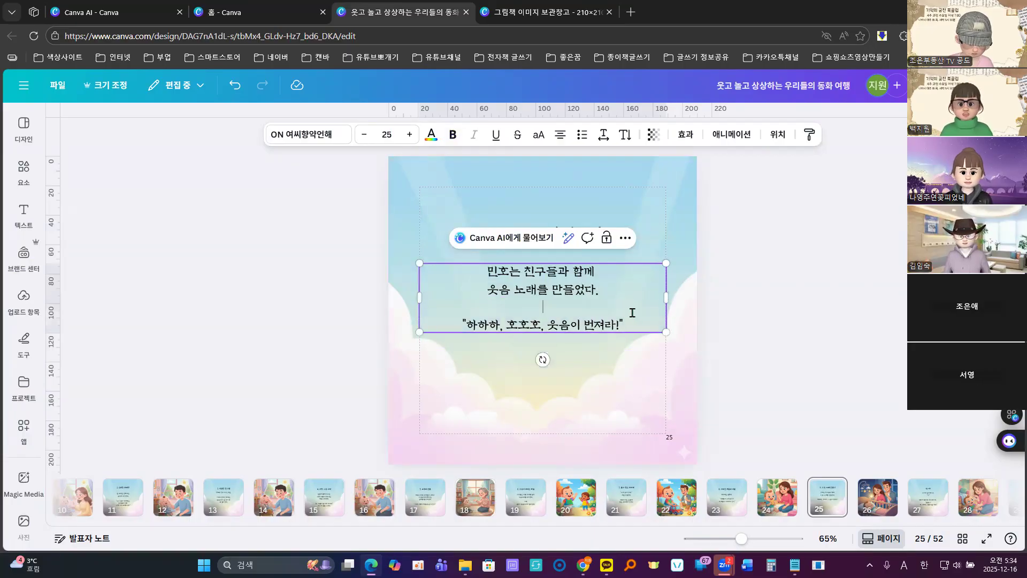
{"action": "left_click", "coordinate": [546, 325]}
{"action": "key", "text": "Return"}
{"action": "left_click", "coordinate": [714, 377]}
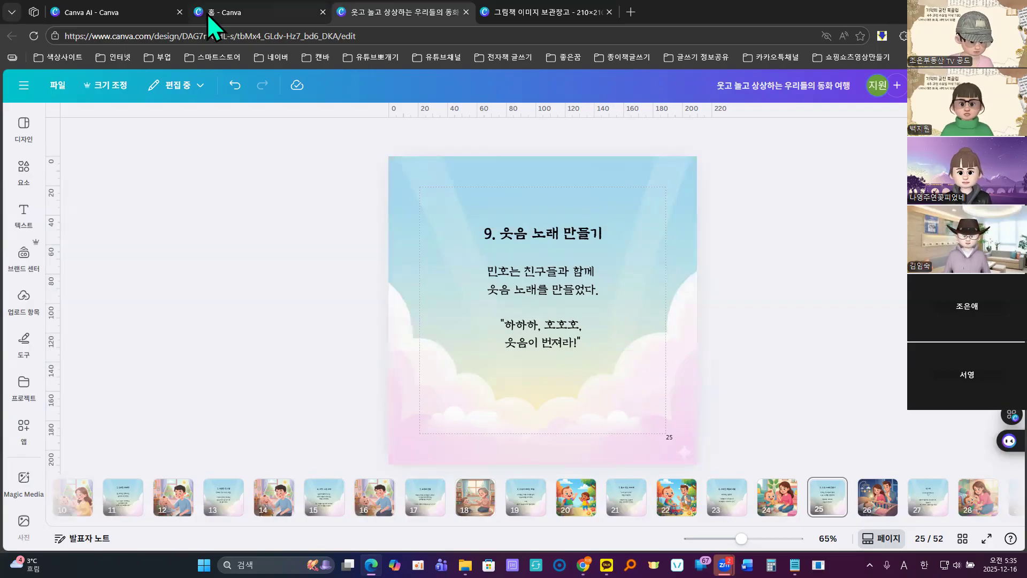
Step: Replace the subtitle after '10.' on page 27 of the picture book with the story's page 10 subtitle '다시 빛나는 무지개'
{"action": "mouse_move", "coordinate": [209, 16]}
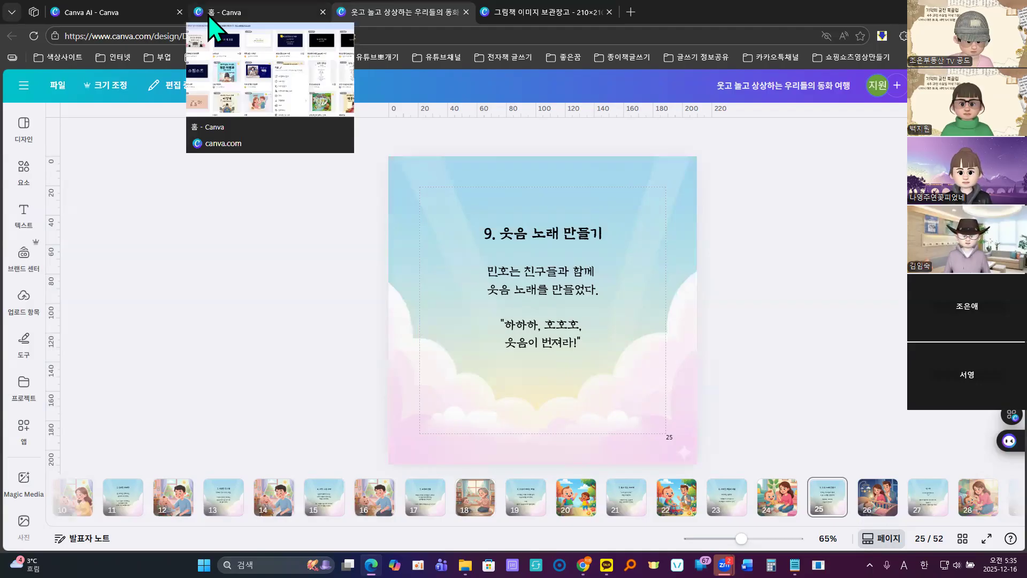
{"action": "mouse_move", "coordinate": [145, 11]}
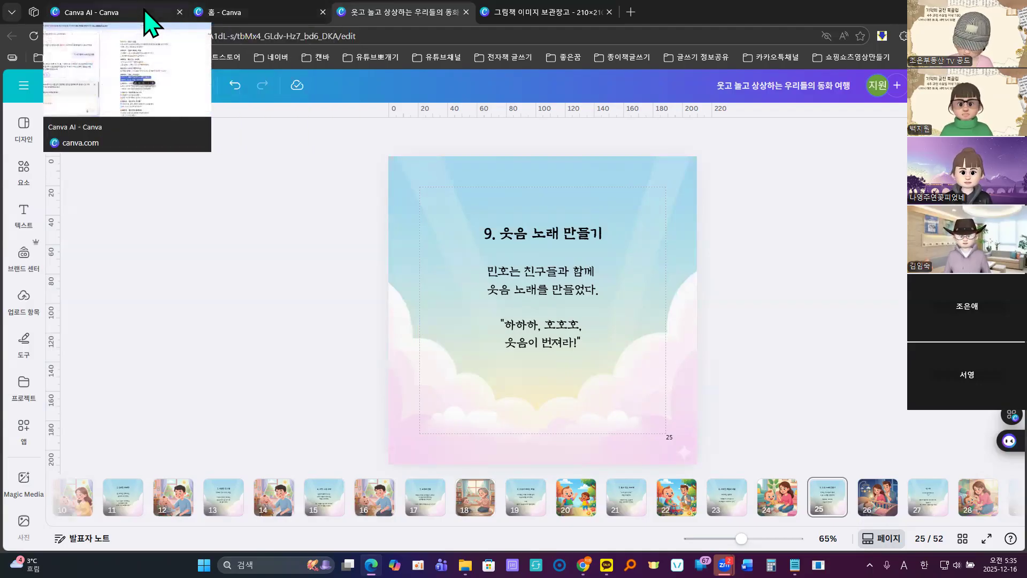
{"action": "left_click", "coordinate": [928, 500]}
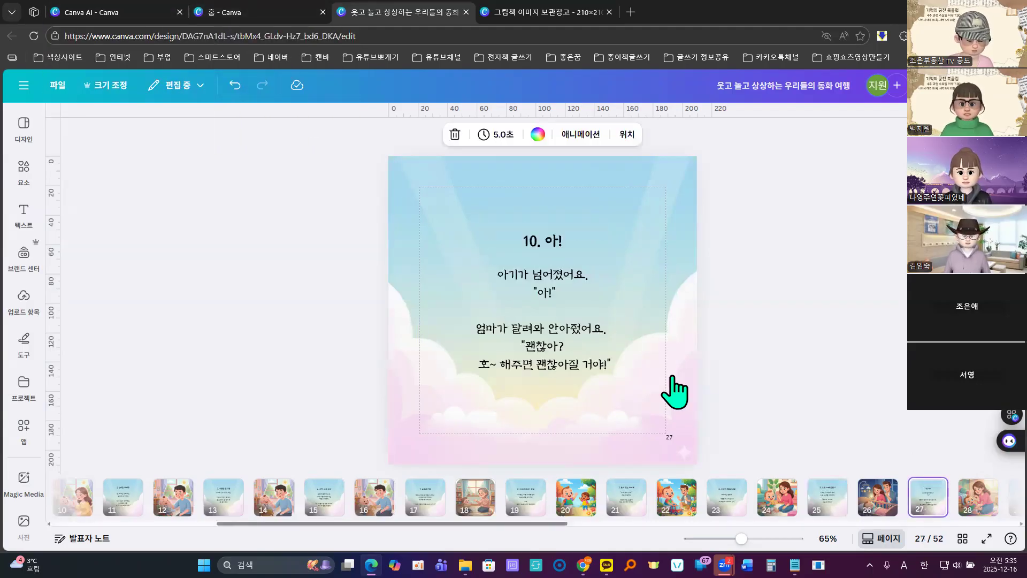
{"action": "left_click", "coordinate": [104, 14]}
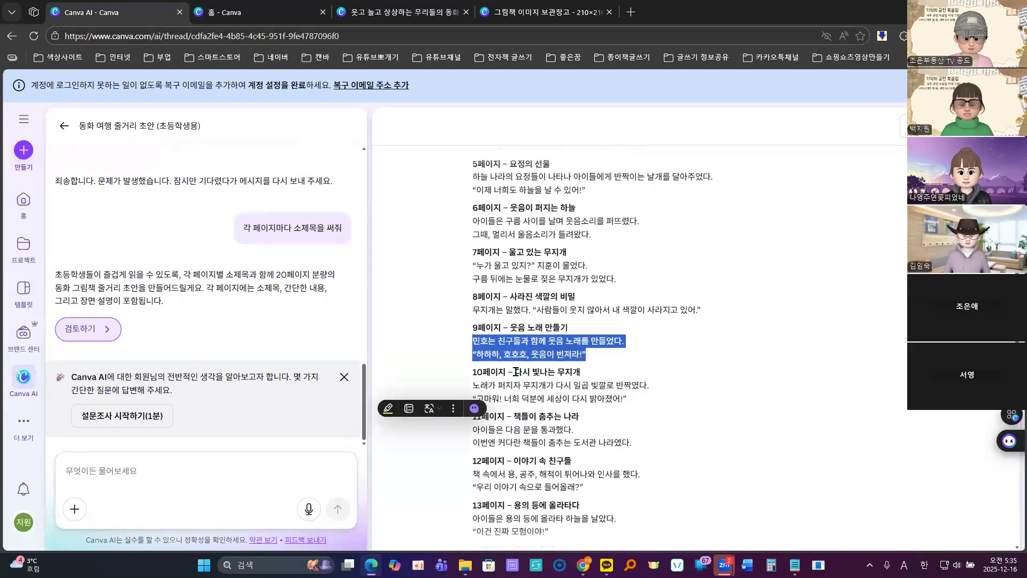
{"action": "left_click_drag", "start_coordinate": [515, 371], "coordinate": [581, 371]}
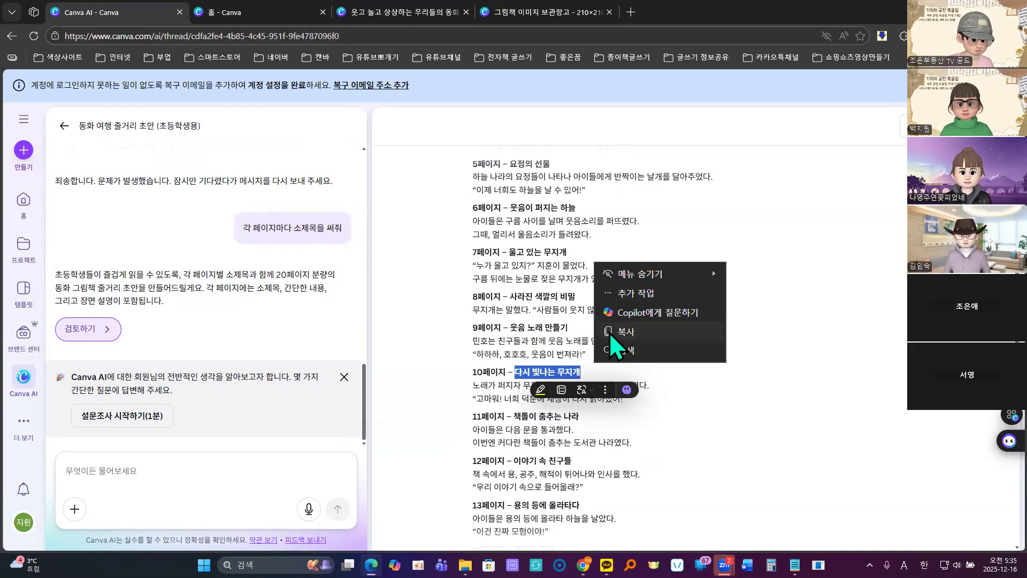
{"action": "left_click", "coordinate": [609, 331]}
{"action": "left_click", "coordinate": [387, 14]}
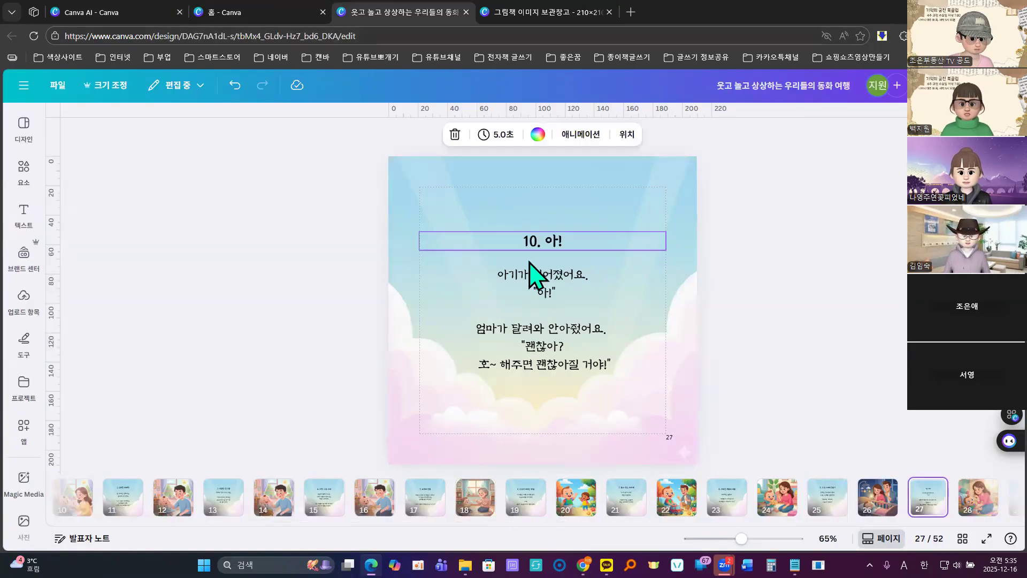
{"action": "left_click", "coordinate": [547, 243]}
{"action": "left_click", "coordinate": [545, 242]}
{"action": "left_click", "coordinate": [546, 241]}
{"action": "left_click_drag", "start_coordinate": [545, 241], "coordinate": [576, 241]}
{"action": "key", "text": "ctrl+v"}
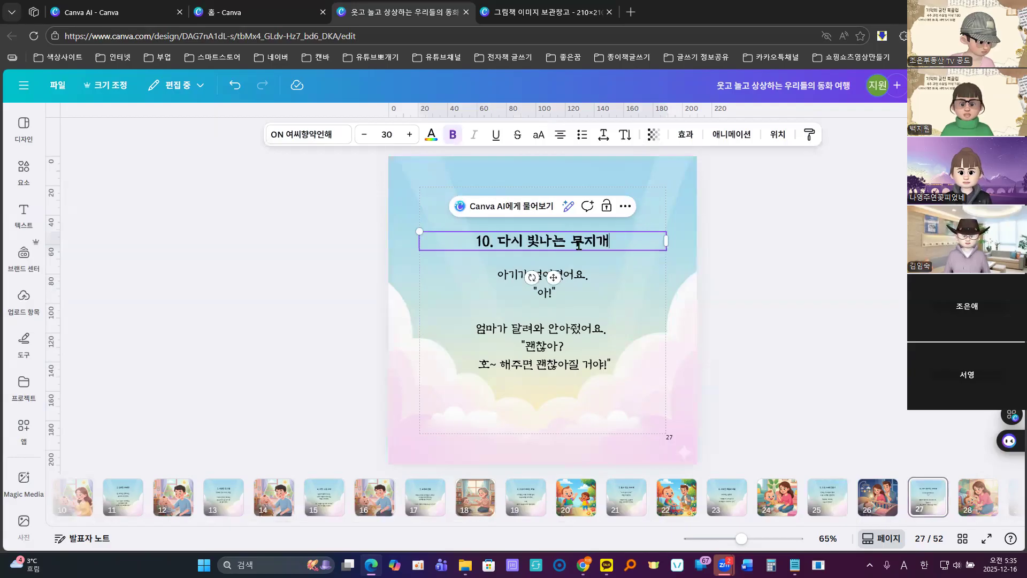
Step: Copy the page 10 body text from the generated story and replace the body text on page 27 of the picture book with it
{"action": "left_click", "coordinate": [121, 16]}
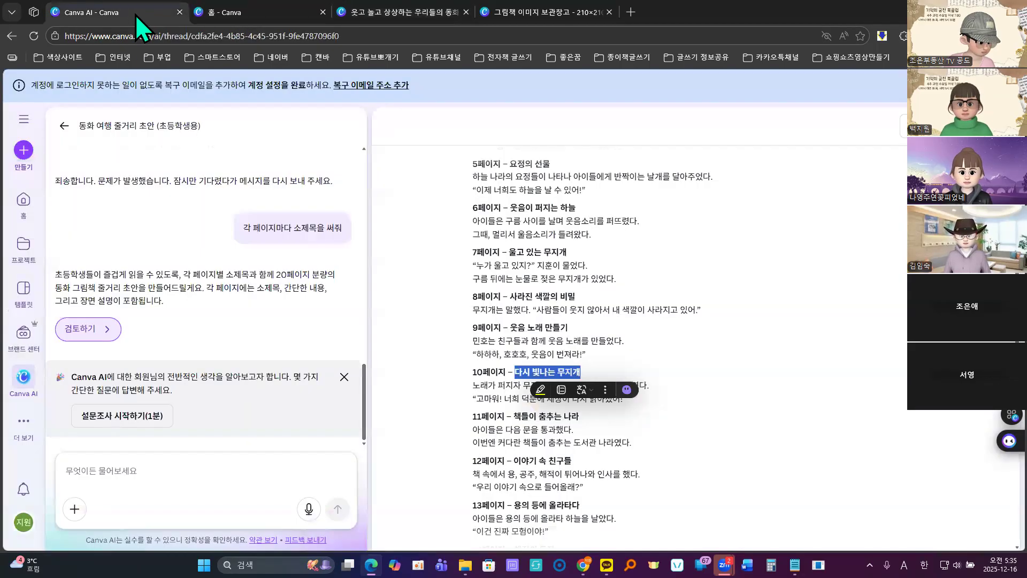
{"action": "left_click_drag", "start_coordinate": [472, 387], "coordinate": [637, 408]}
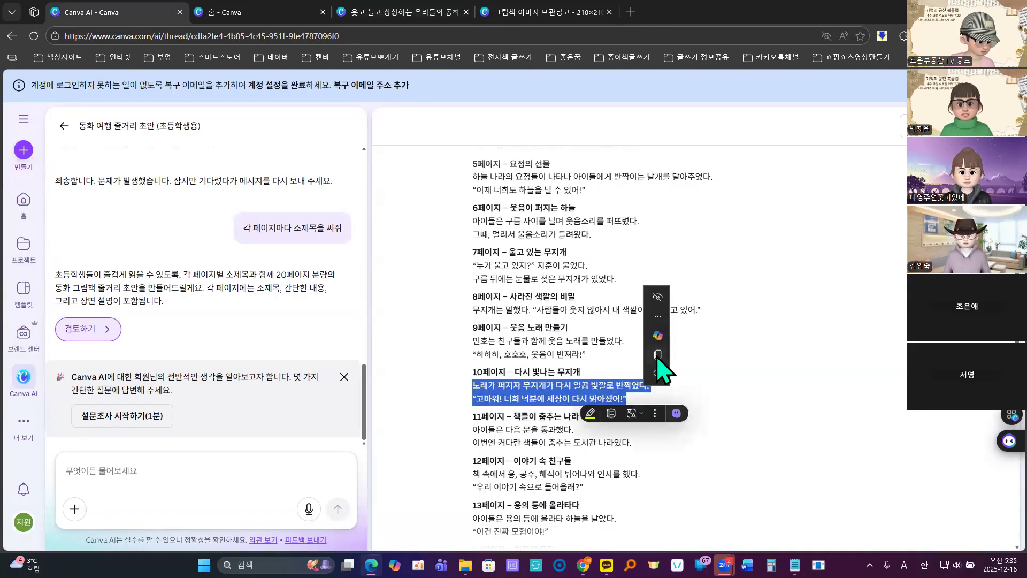
{"action": "left_click", "coordinate": [658, 355]}
{"action": "left_click", "coordinate": [377, 15]}
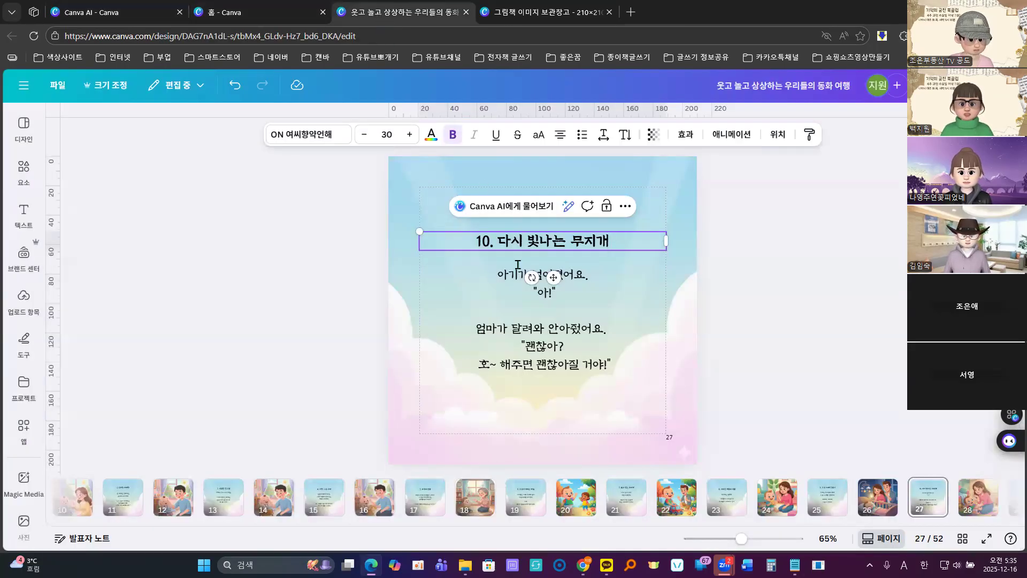
{"action": "left_click", "coordinate": [556, 354]}
{"action": "double_click", "coordinate": [575, 353]}
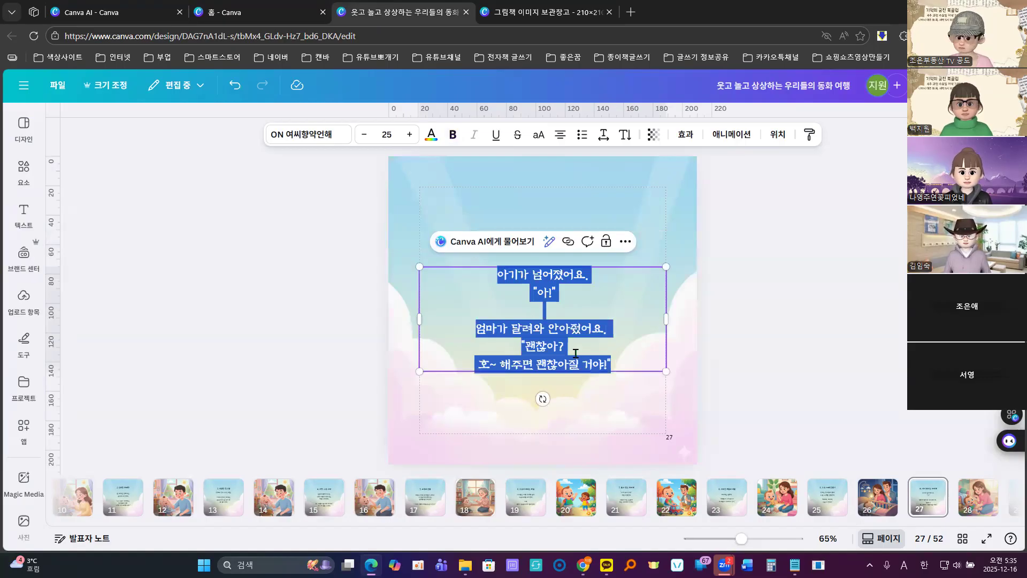
{"action": "key", "text": "ctrl+v"}
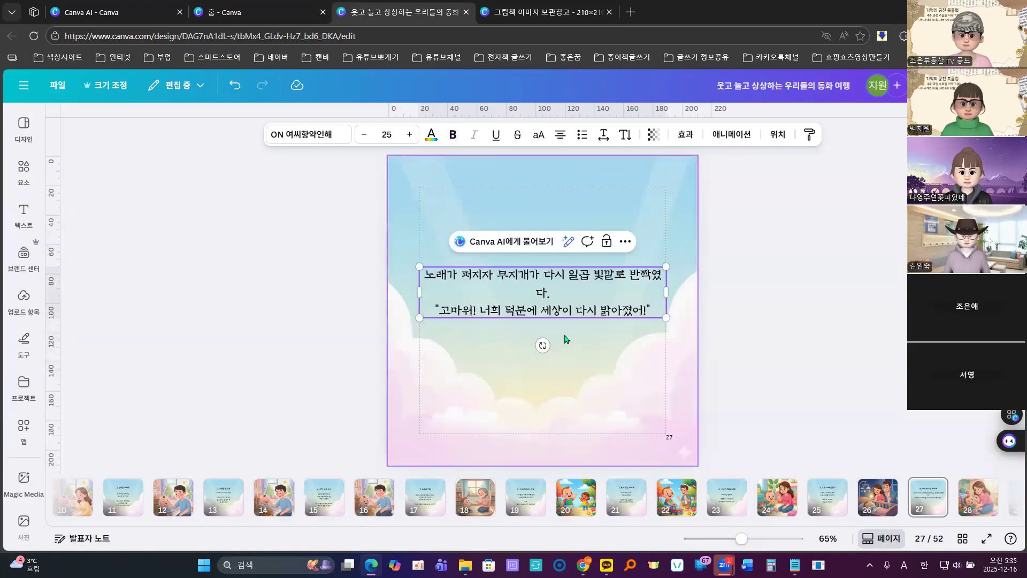
Step: Break page 27's narration after '무지개가', separate the quote with a blank line, and break the quote after '덕분에'
{"action": "left_click", "coordinate": [544, 278]}
{"action": "key", "text": "Return"}
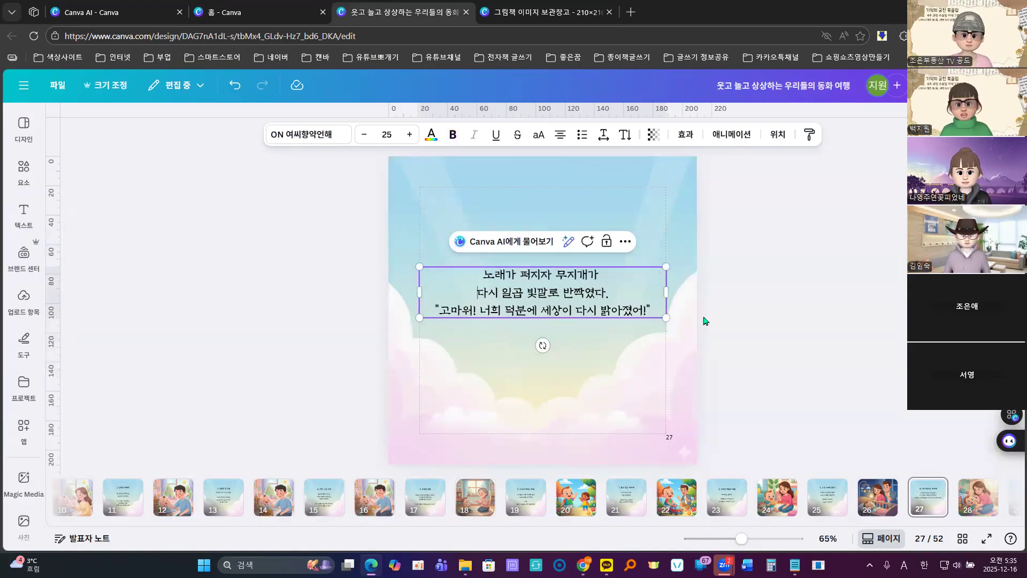
{"action": "left_click", "coordinate": [625, 296]}
{"action": "key", "text": "Return"}
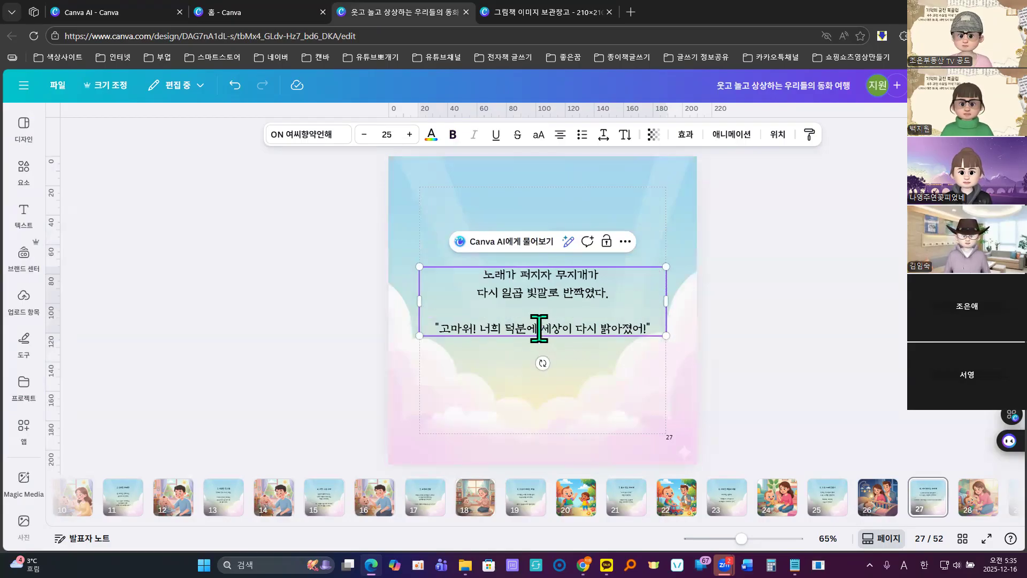
{"action": "left_click", "coordinate": [542, 328]}
{"action": "key", "text": "Return"}
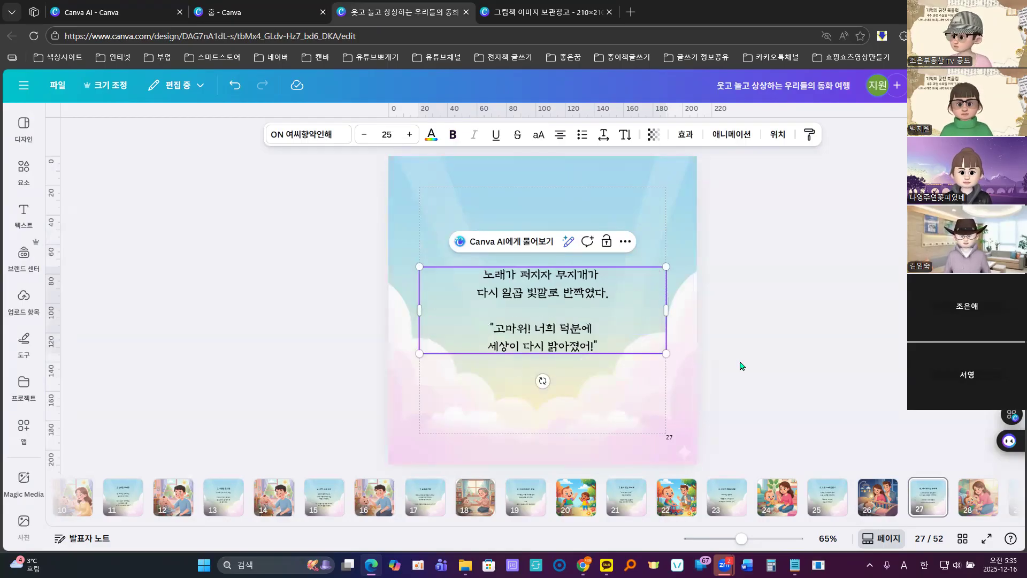
{"action": "left_click", "coordinate": [695, 362]}
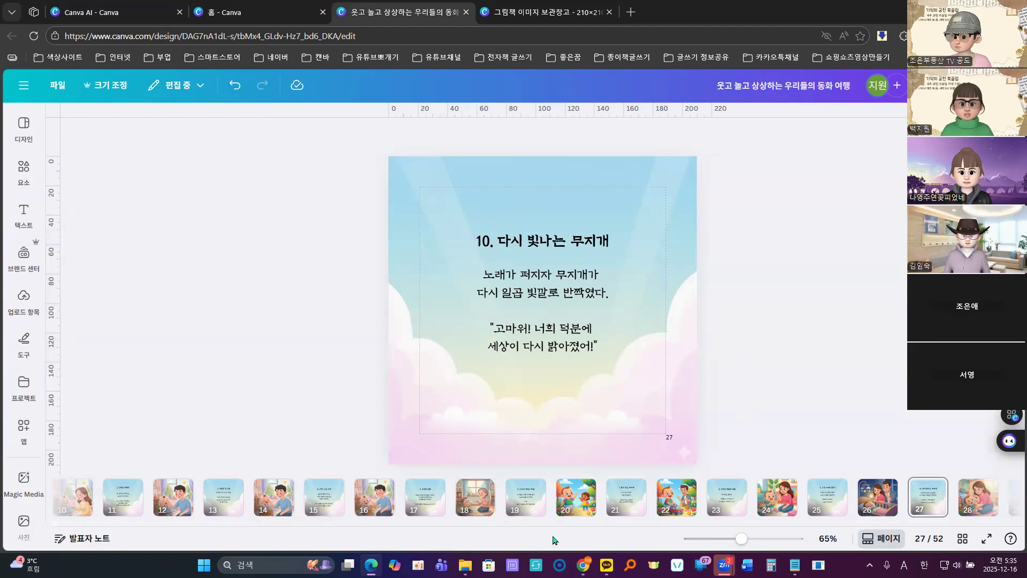
Step: Replace the subtitle after '11.' on page 29 of the picture book with the story's page 11 subtitle '책들이 춤추는 나라'
{"action": "left_click_drag", "start_coordinate": [562, 526], "coordinate": [710, 526]}
{"action": "left_click", "coordinate": [621, 508]}
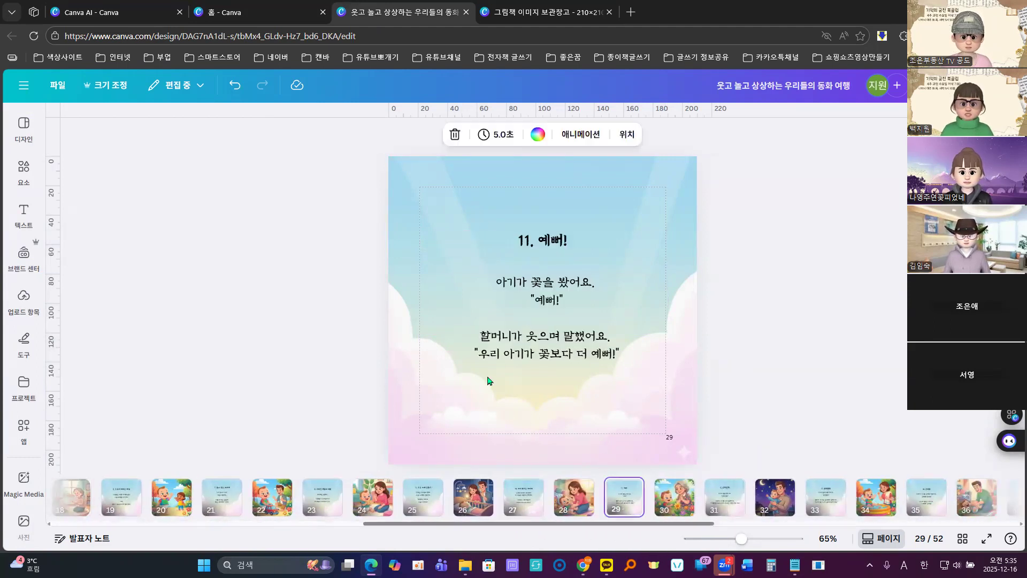
{"action": "left_click", "coordinate": [94, 11]}
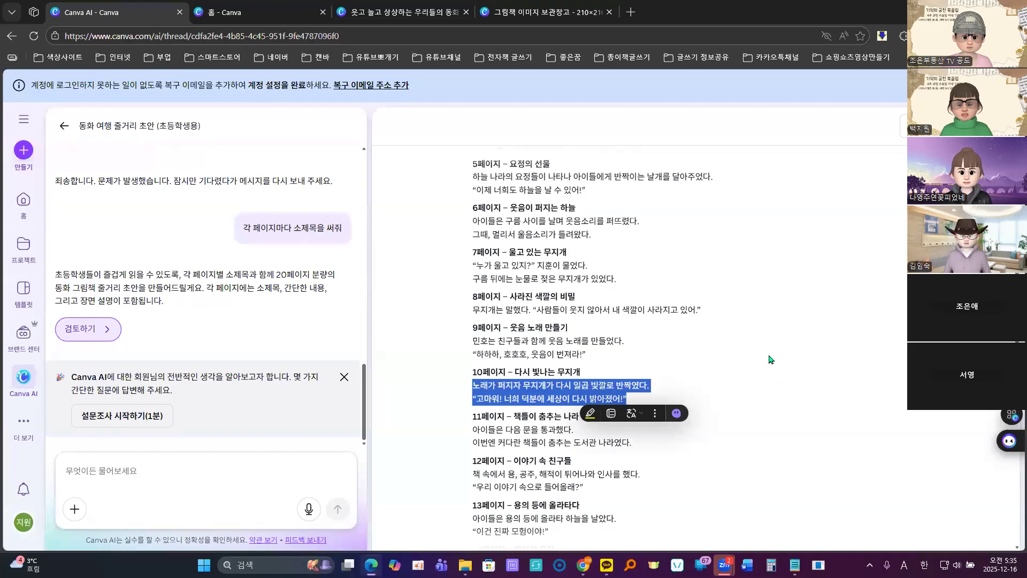
{"action": "scroll", "coordinate": [769, 358], "scroll_direction": "down", "scroll_amount": 4}
{"action": "left_click_drag", "start_coordinate": [514, 218], "coordinate": [581, 220]}
{"action": "left_click", "coordinate": [680, 230]}
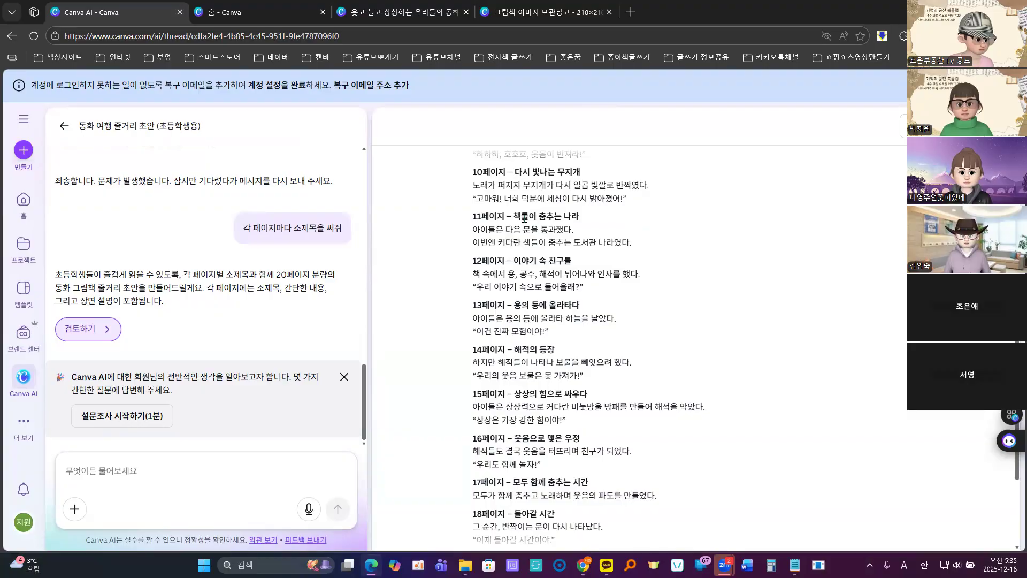
{"action": "left_click_drag", "start_coordinate": [511, 217], "coordinate": [582, 221]}
{"action": "left_click", "coordinate": [603, 177]}
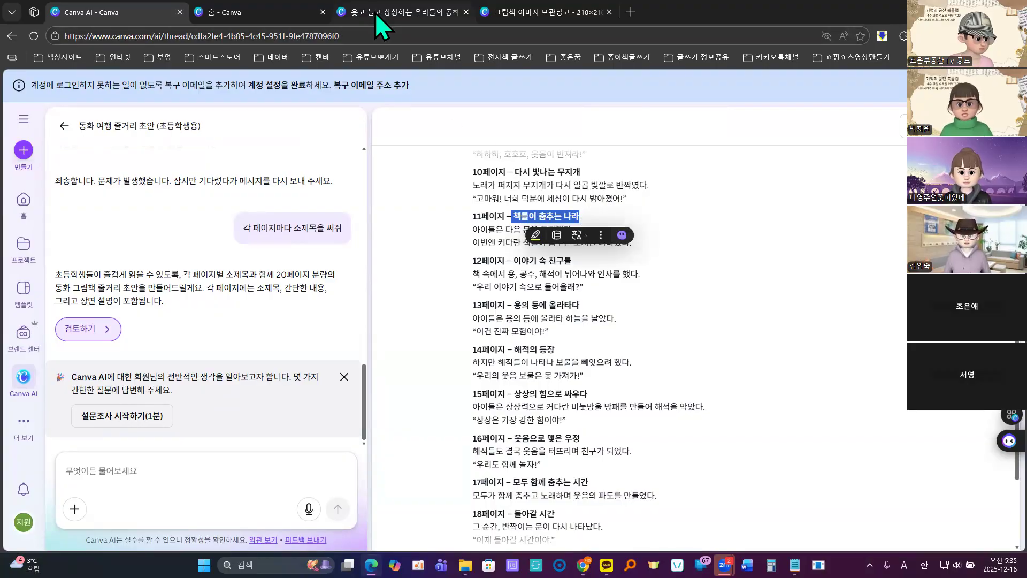
{"action": "left_click", "coordinate": [374, 12]}
{"action": "left_click", "coordinate": [543, 241]}
{"action": "left_click", "coordinate": [542, 240]}
{"action": "left_click_drag", "start_coordinate": [543, 241], "coordinate": [592, 240]}
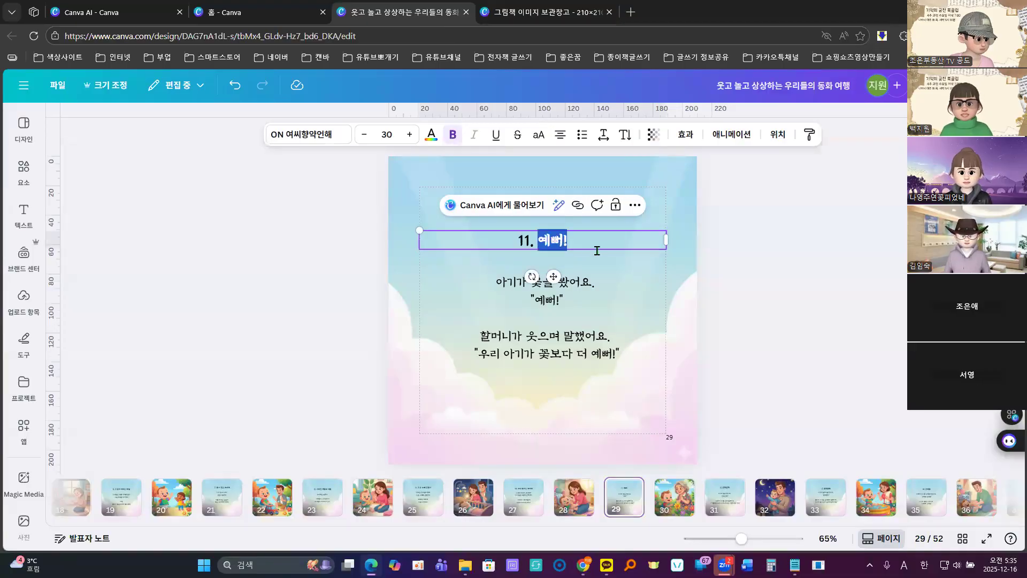
{"action": "key", "text": "ctrl+v"}
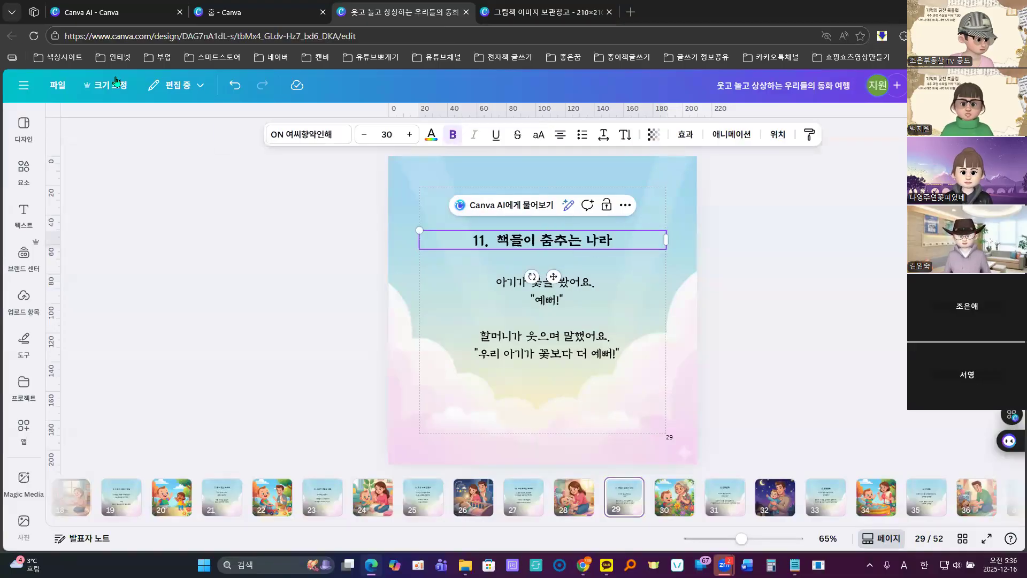
Step: Copy the page 11 body text from the generated story and replace the body text on page 29 of the picture book with it
{"action": "left_click", "coordinate": [80, 11]}
{"action": "left_click", "coordinate": [497, 234]}
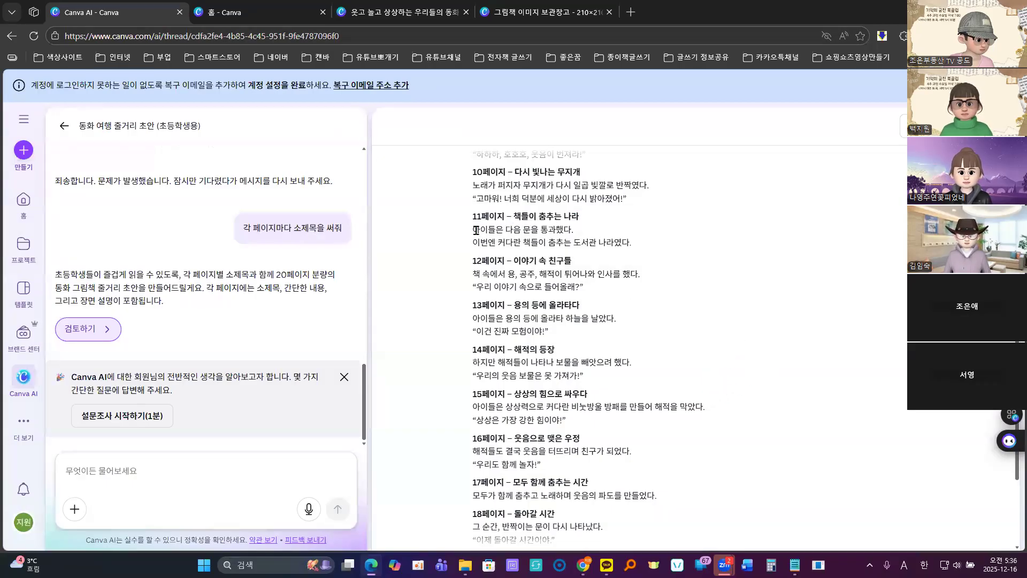
{"action": "left_click_drag", "start_coordinate": [473, 230], "coordinate": [631, 244]}
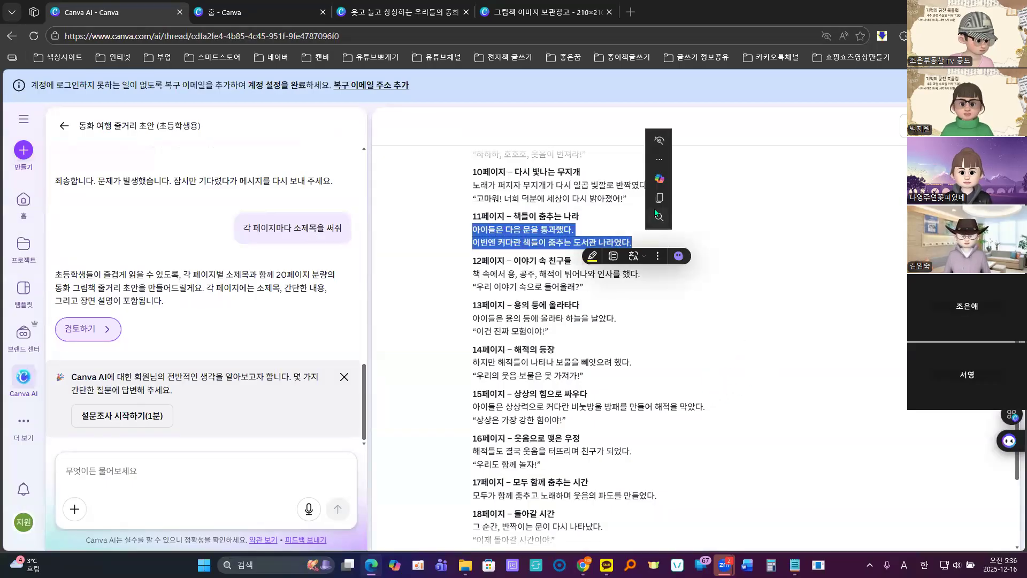
{"action": "left_click", "coordinate": [387, 12]}
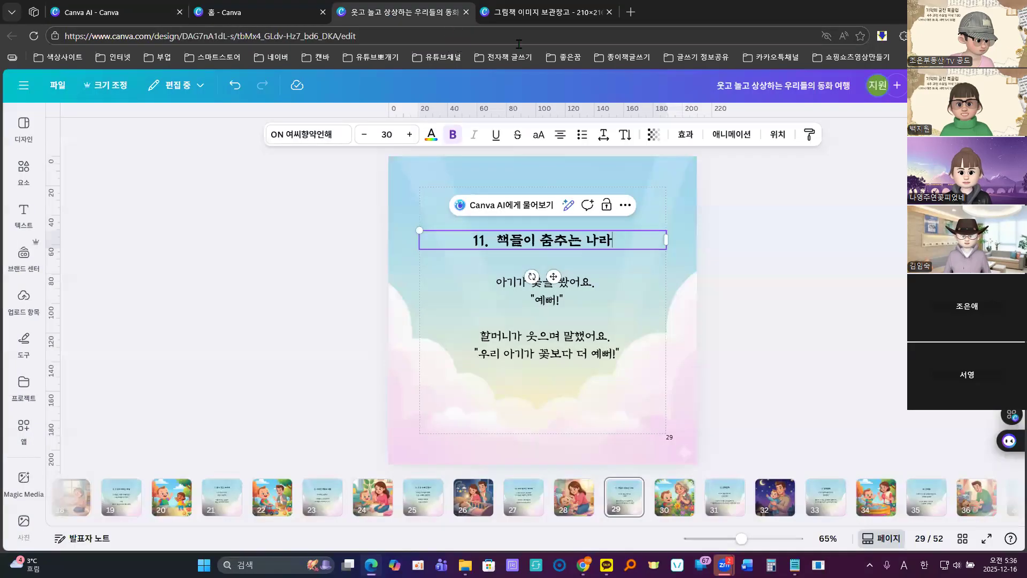
{"action": "left_click", "coordinate": [552, 304]}
{"action": "left_click", "coordinate": [553, 306]}
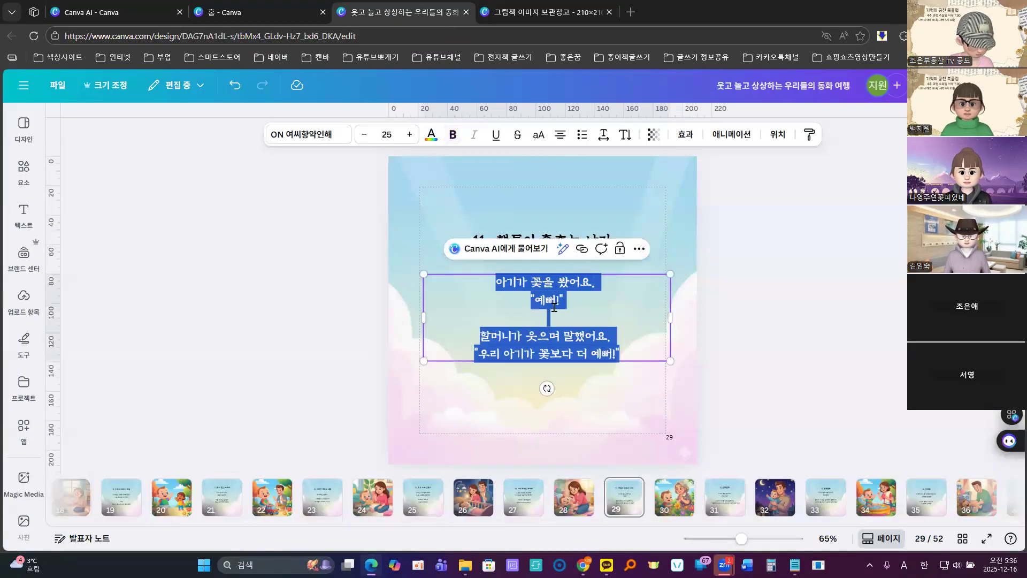
{"action": "key", "text": "ctrl+v"}
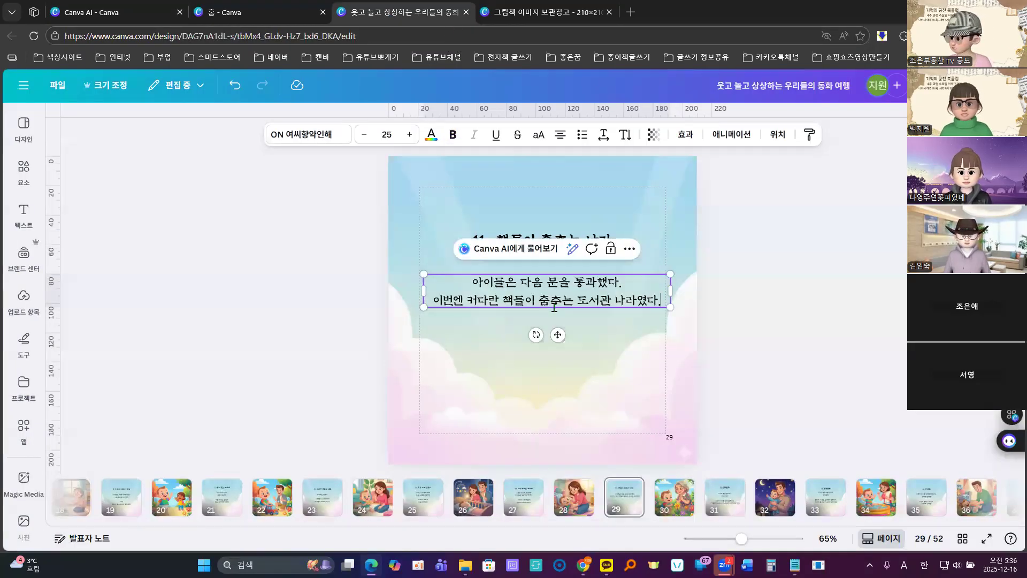
Step: Separate the two sentences on page 29 with a blank line and break the second sentence after '책들이'
{"action": "key", "text": "Return"}
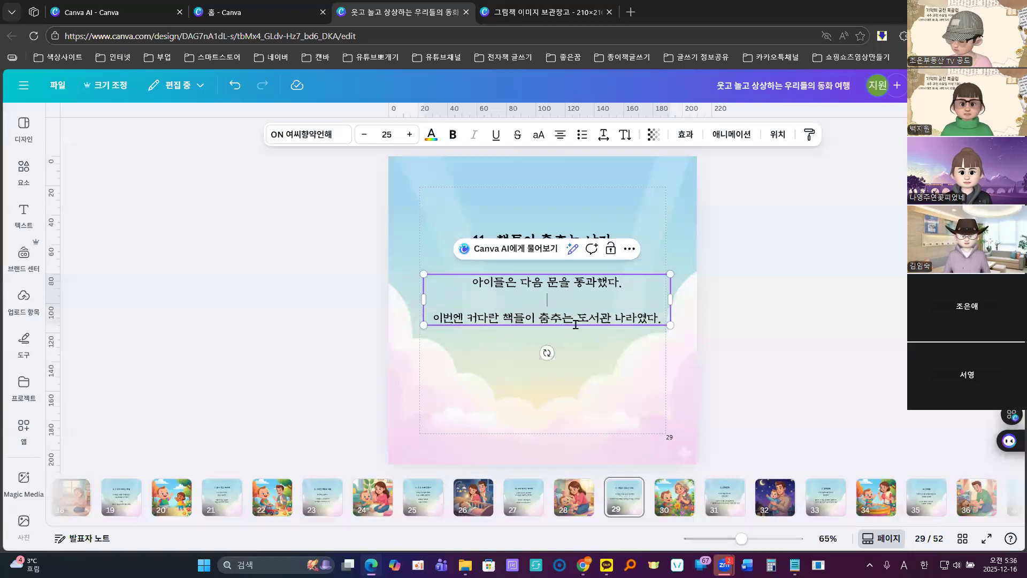
{"action": "key", "text": "Return"}
{"action": "left_click", "coordinate": [765, 382]}
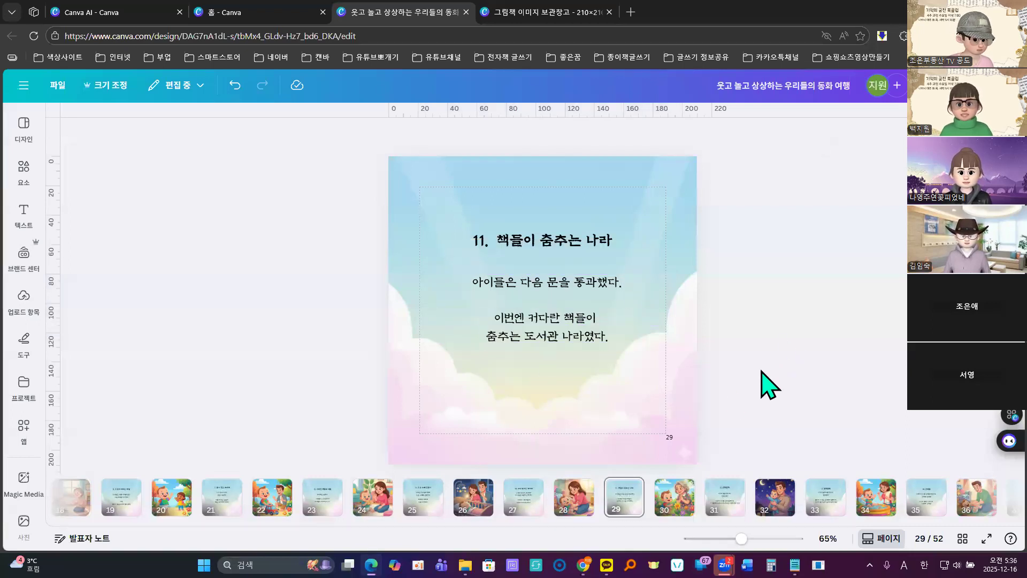
Step: Copy the page 12 subtitle '이야기 속 친구들' from the generated story and replace the subtitle after '12.' on page 31 of the picture book
{"action": "left_click", "coordinate": [724, 500]}
{"action": "left_click", "coordinate": [78, 15]}
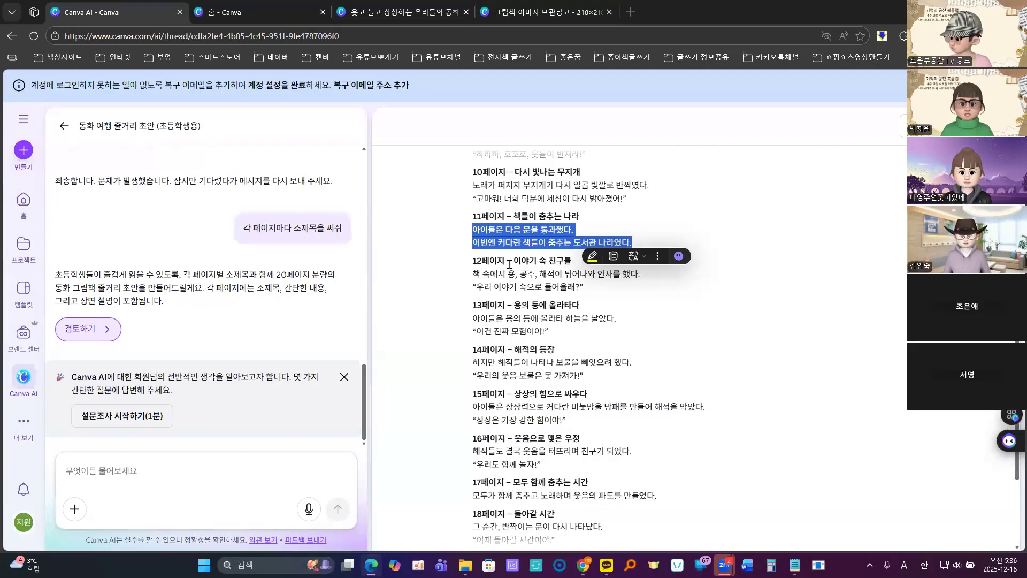
{"action": "left_click_drag", "start_coordinate": [510, 262], "coordinate": [573, 261]}
{"action": "left_click", "coordinate": [597, 221]}
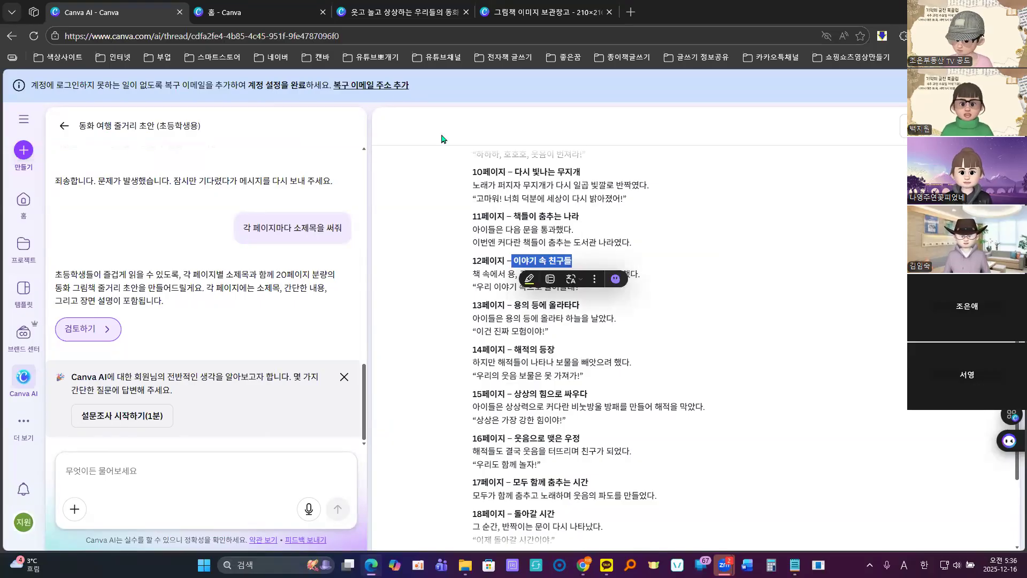
{"action": "left_click", "coordinate": [368, 15]}
{"action": "left_click", "coordinate": [536, 238]}
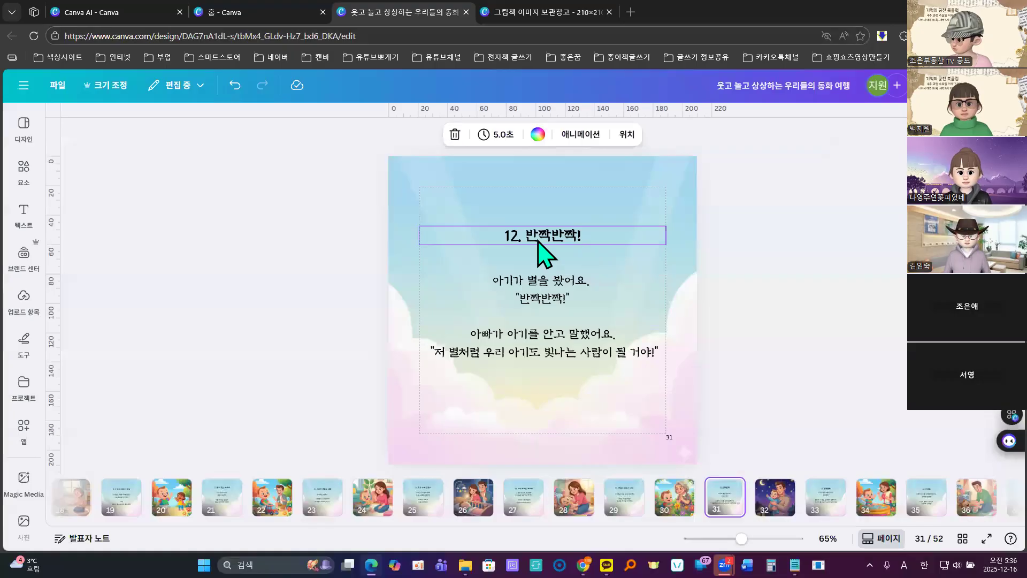
{"action": "left_click", "coordinate": [527, 236]}
{"action": "left_click", "coordinate": [526, 236]}
{"action": "left_click_drag", "start_coordinate": [526, 235], "coordinate": [599, 241]}
{"action": "key", "text": "ctrl+v"}
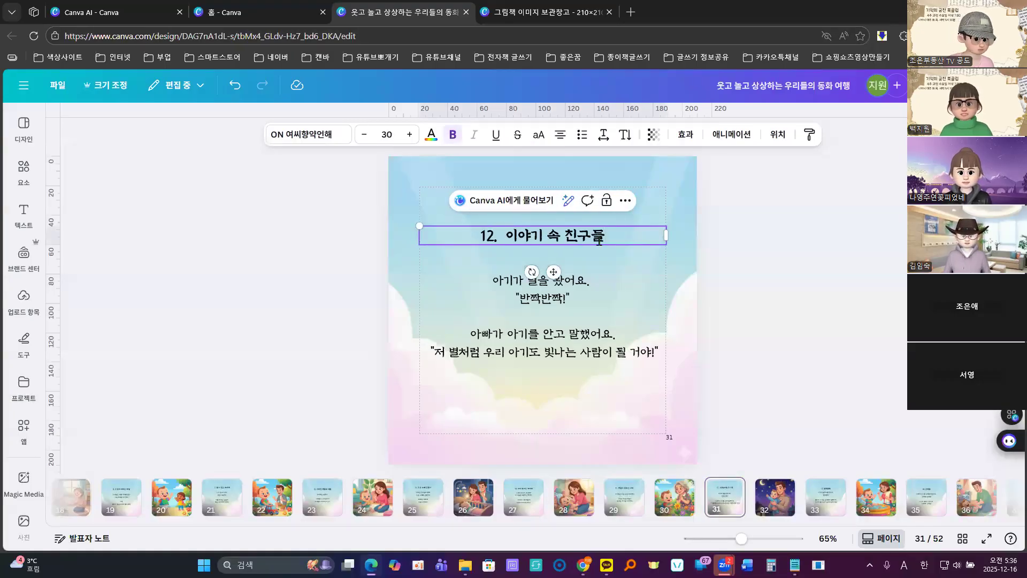
Step: Copy the page 12 body text from the generated story and replace the body text on page 31 of the picture book with it
{"action": "left_click", "coordinate": [95, 11]}
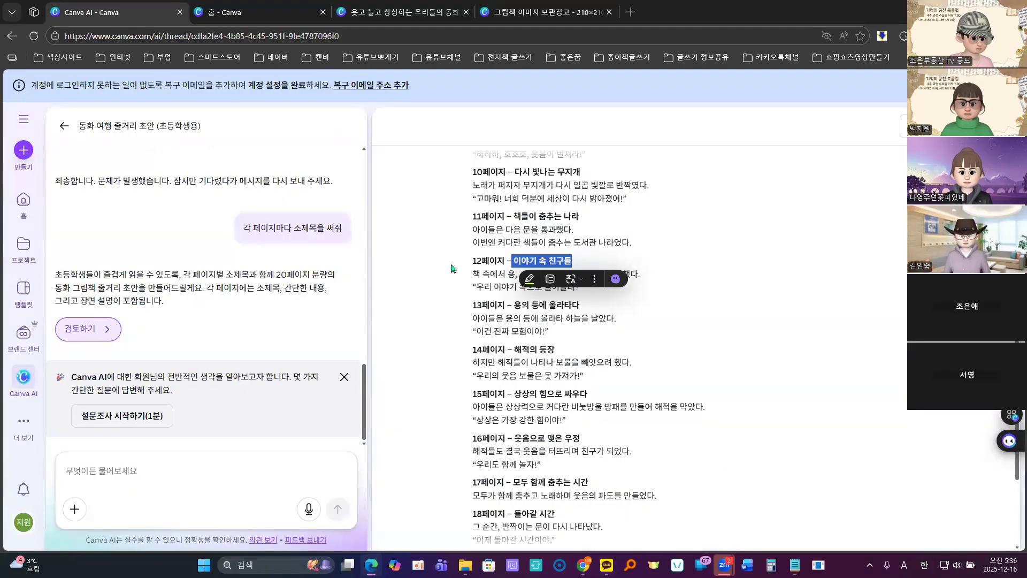
{"action": "left_click", "coordinate": [475, 272]}
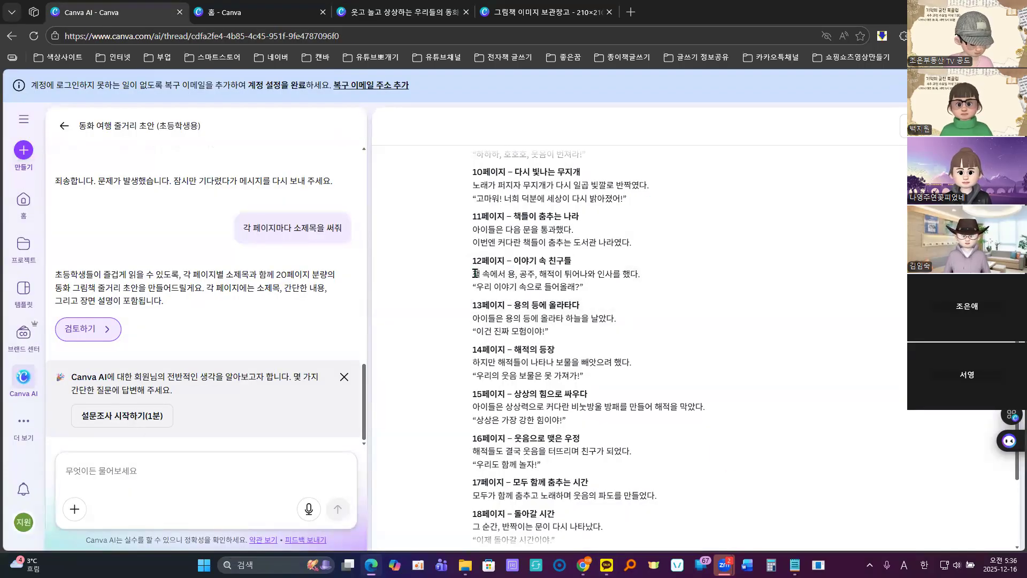
{"action": "left_click_drag", "start_coordinate": [474, 274], "coordinate": [584, 287]}
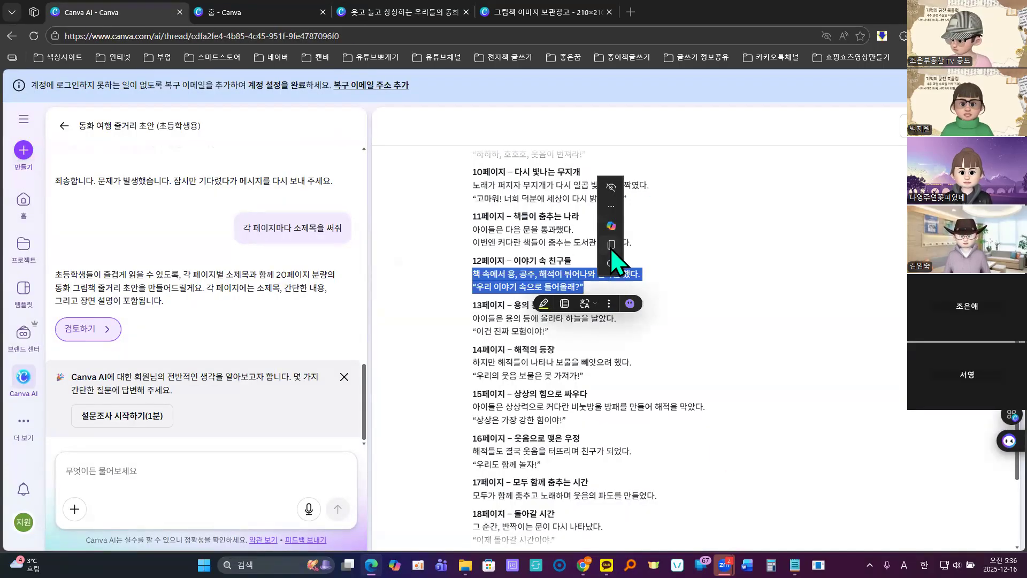
{"action": "left_click", "coordinate": [381, 12]}
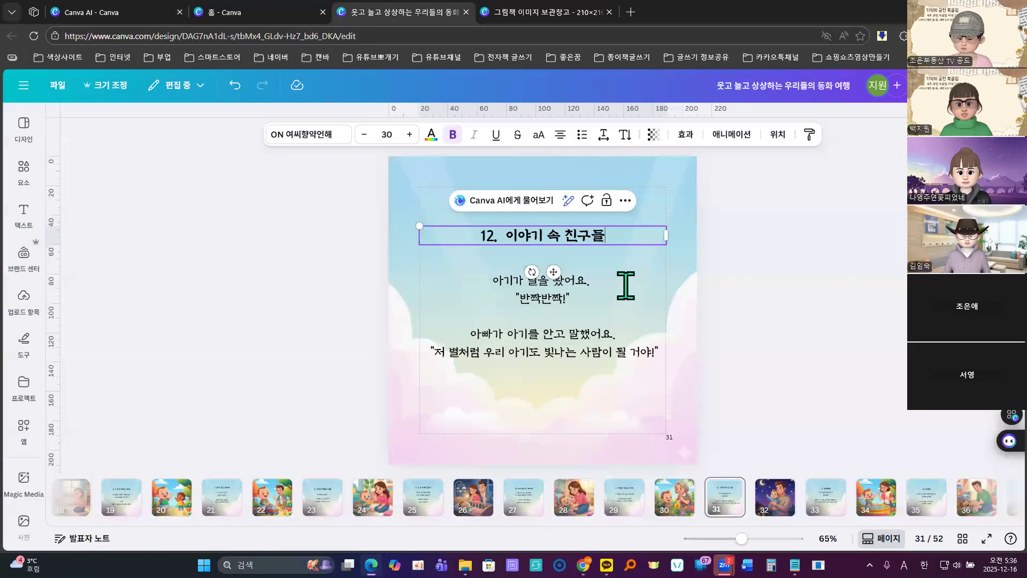
{"action": "left_click", "coordinate": [553, 310]}
{"action": "left_click", "coordinate": [552, 308]}
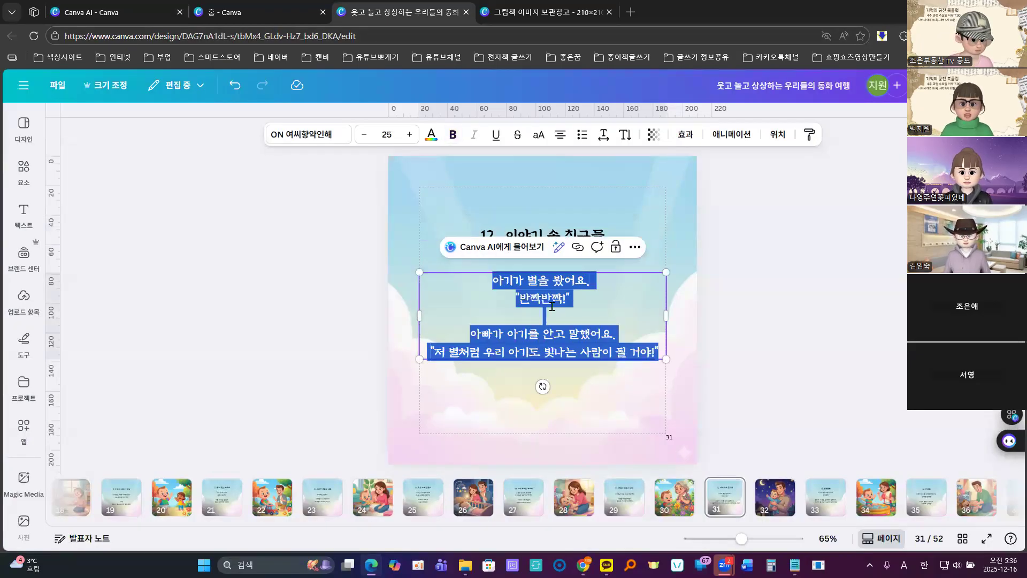
{"action": "key", "text": "ctrl+v"}
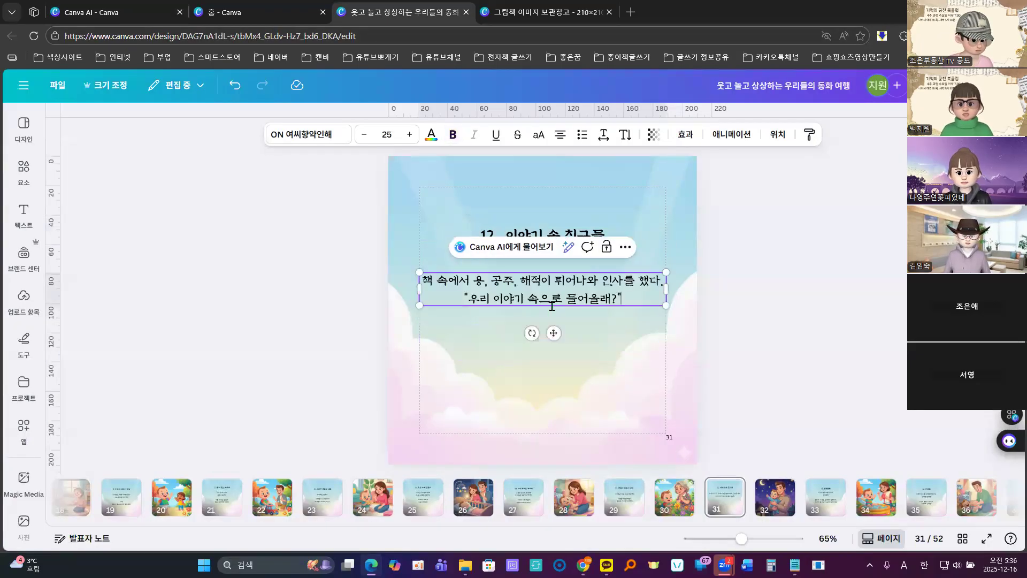
Step: Break page 31's narration after '용, 공주,' and separate the quote from it with a blank line
{"action": "left_click", "coordinate": [522, 284]}
{"action": "key", "text": "Return"}
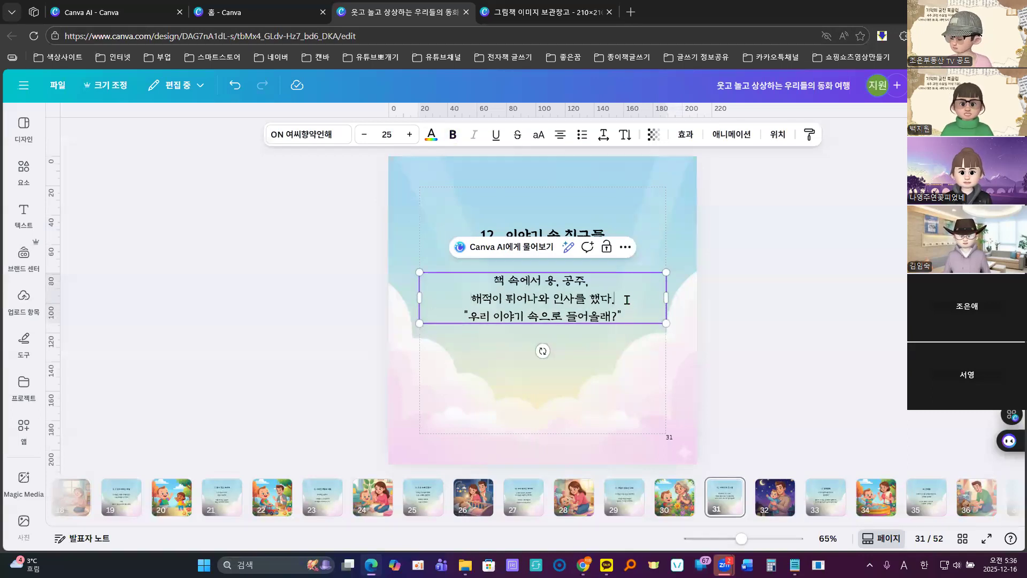
{"action": "key", "text": "Return"}
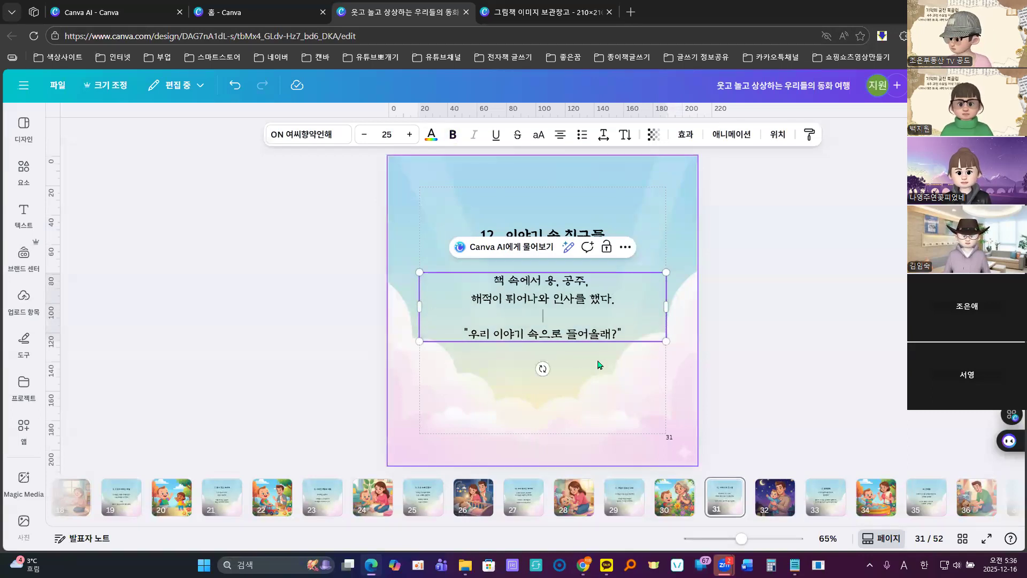
{"action": "left_click", "coordinate": [775, 345]}
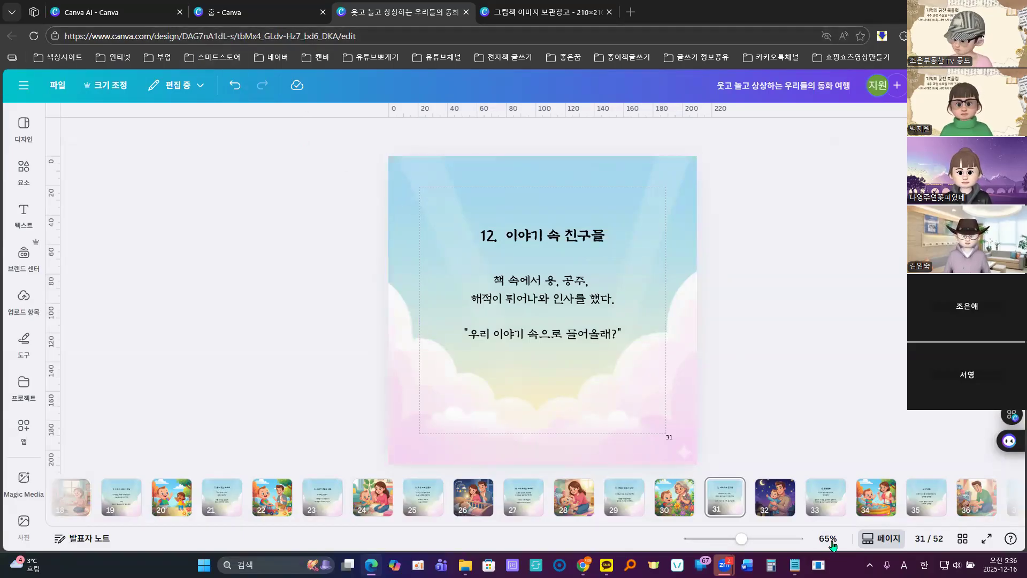
Step: Replace the subtitle after '13.' on page 33 of the picture book with the story's page 13 subtitle '용의 등에 올라타다'
{"action": "left_click", "coordinate": [827, 505]}
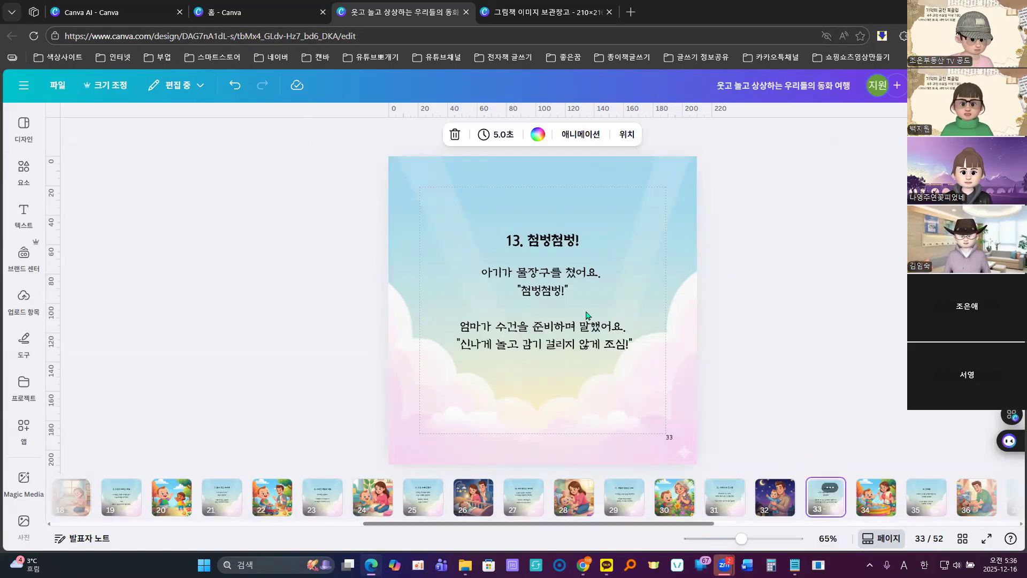
{"action": "left_click", "coordinate": [109, 9]}
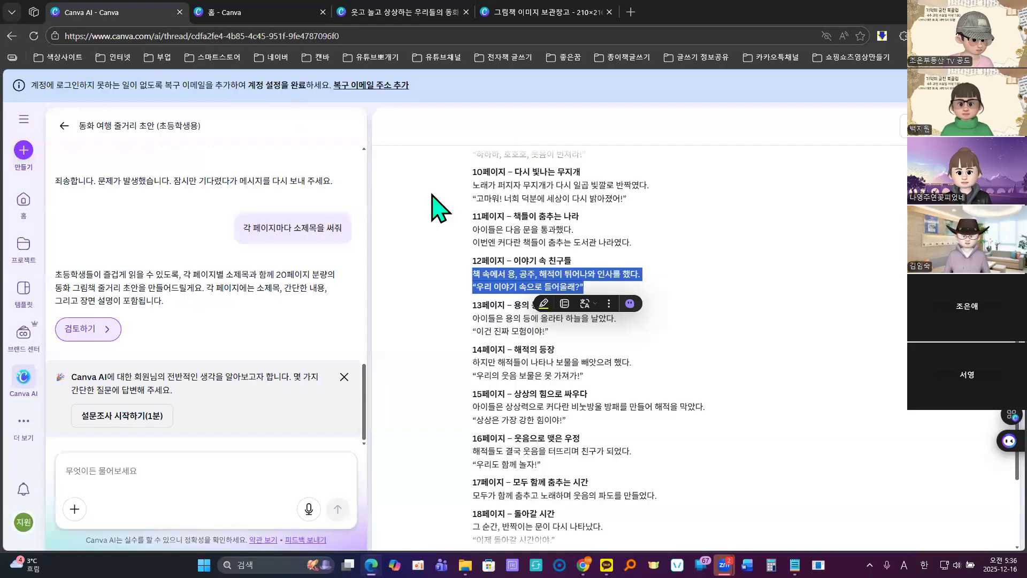
{"action": "left_click", "coordinate": [510, 304]}
{"action": "left_click_drag", "start_coordinate": [512, 304], "coordinate": [590, 320]}
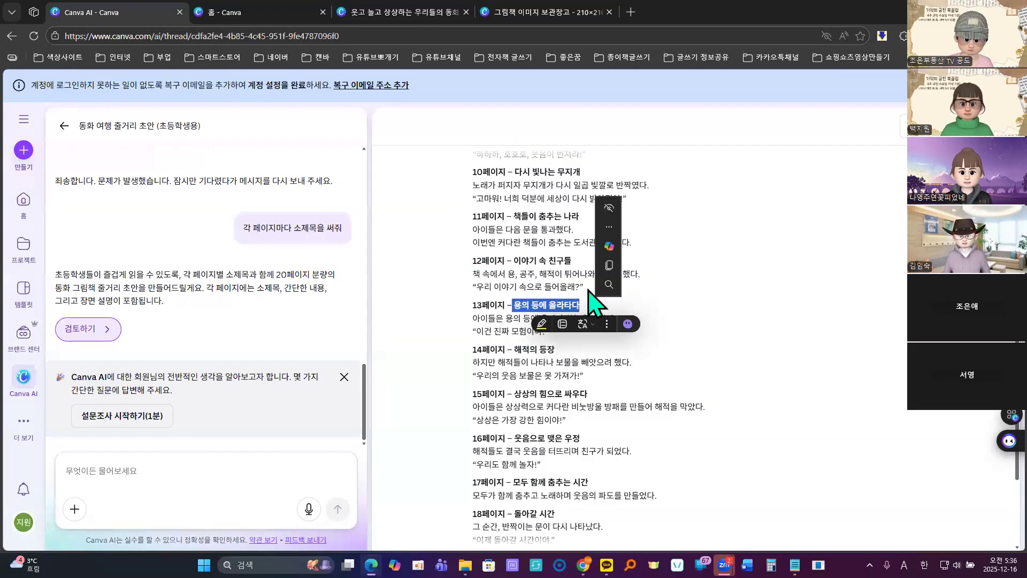
{"action": "left_click", "coordinate": [368, 13]}
{"action": "left_click", "coordinate": [550, 268]}
{"action": "left_click", "coordinate": [528, 242]}
{"action": "double_click", "coordinate": [528, 240]}
{"action": "left_click", "coordinate": [528, 240]}
{"action": "left_click_drag", "start_coordinate": [528, 240], "coordinate": [599, 242]}
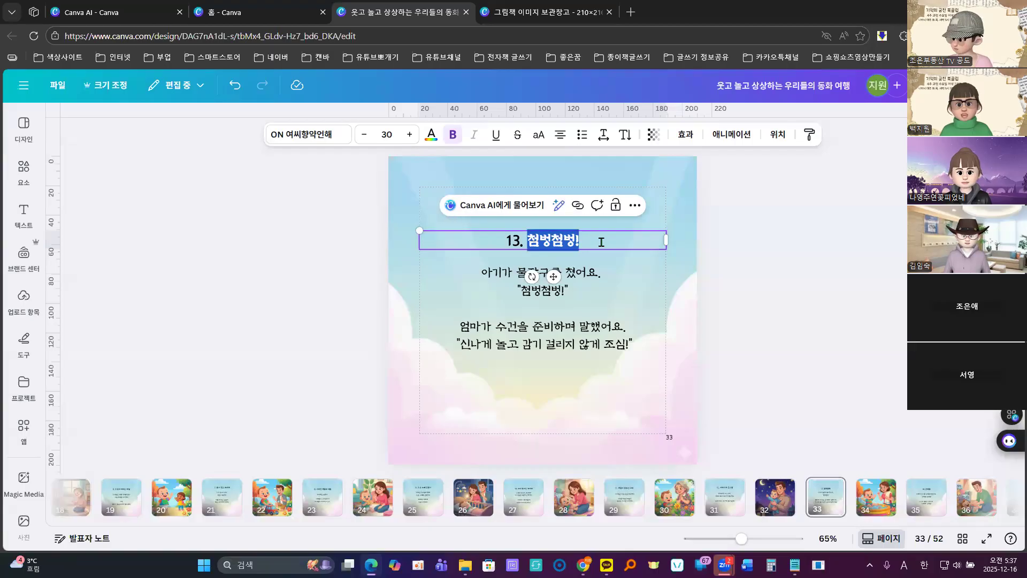
{"action": "key", "text": "ctrl+v"}
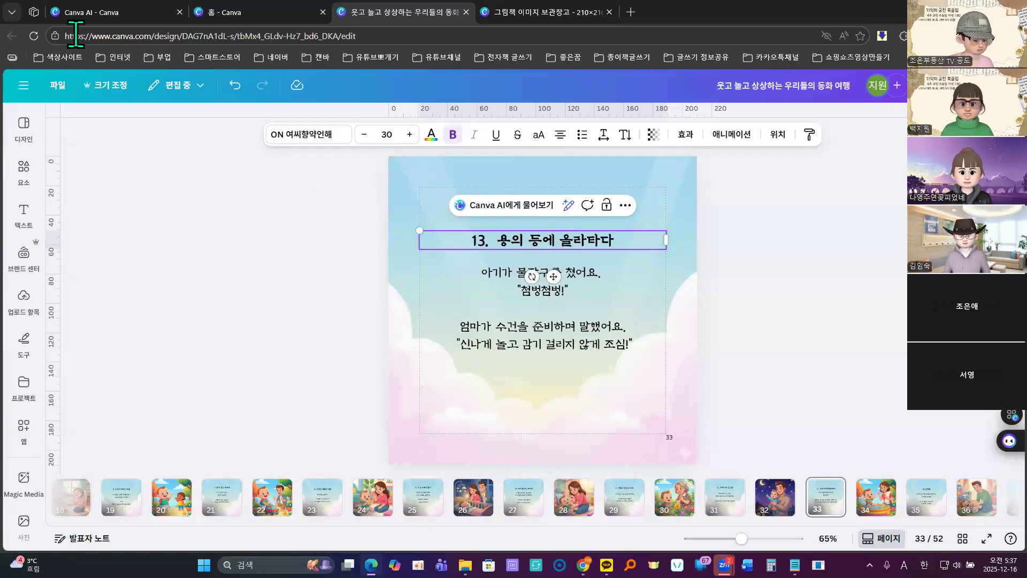
Step: Copy the page 13 body text from the generated story and replace the body text on page 33 of the picture book with it
{"action": "left_click", "coordinate": [95, 11]}
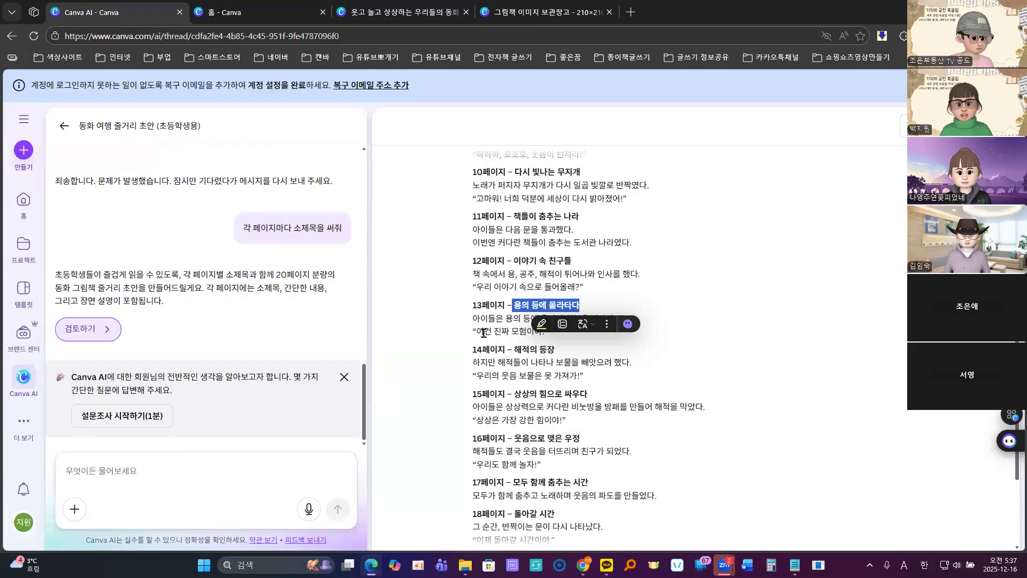
{"action": "left_click_drag", "start_coordinate": [472, 320], "coordinate": [556, 332]}
{"action": "left_click", "coordinate": [576, 290]}
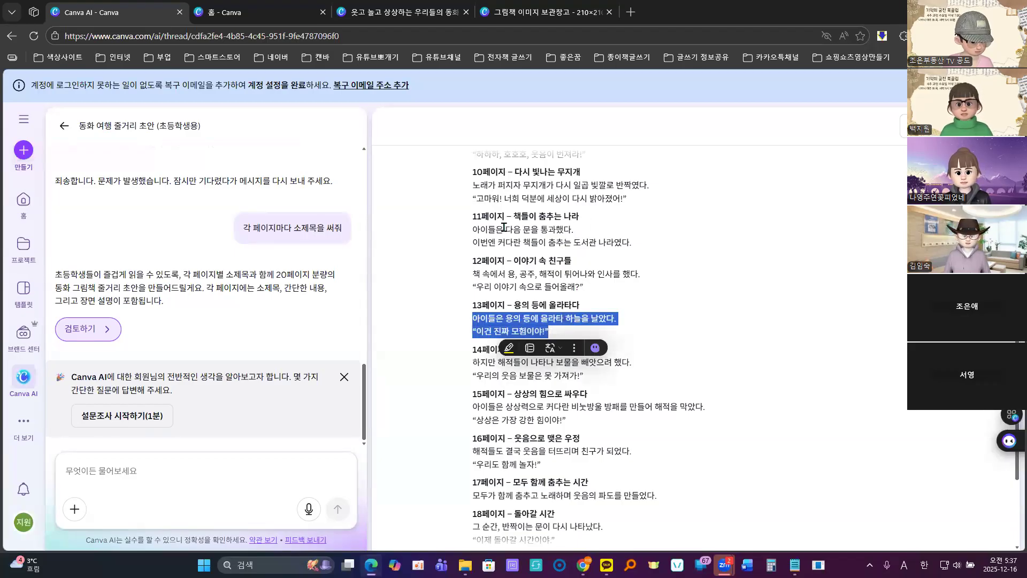
{"action": "left_click", "coordinate": [380, 12]}
{"action": "left_click", "coordinate": [506, 307]}
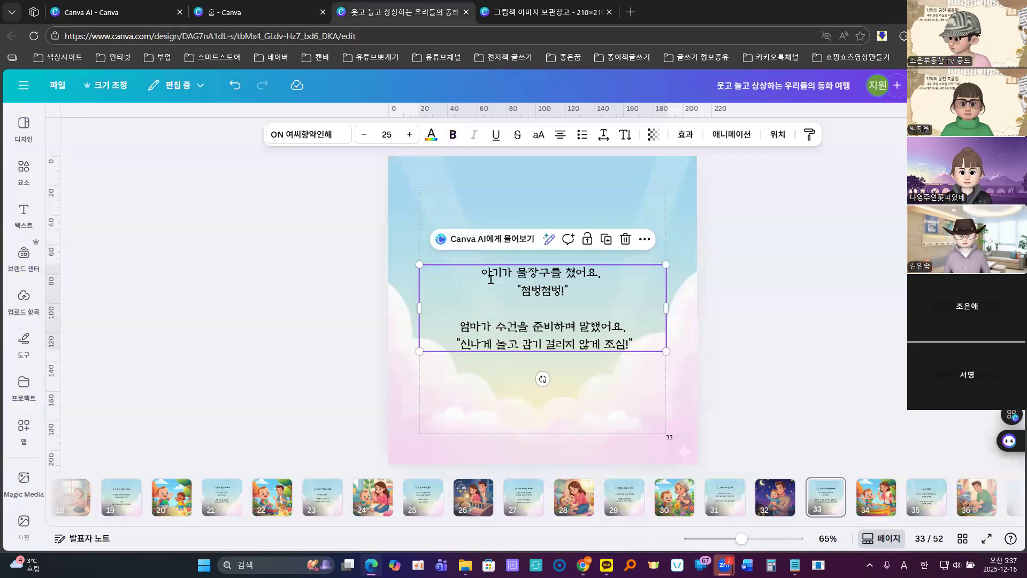
{"action": "double_click", "coordinate": [492, 282]}
{"action": "key", "text": "ctrl+v"}
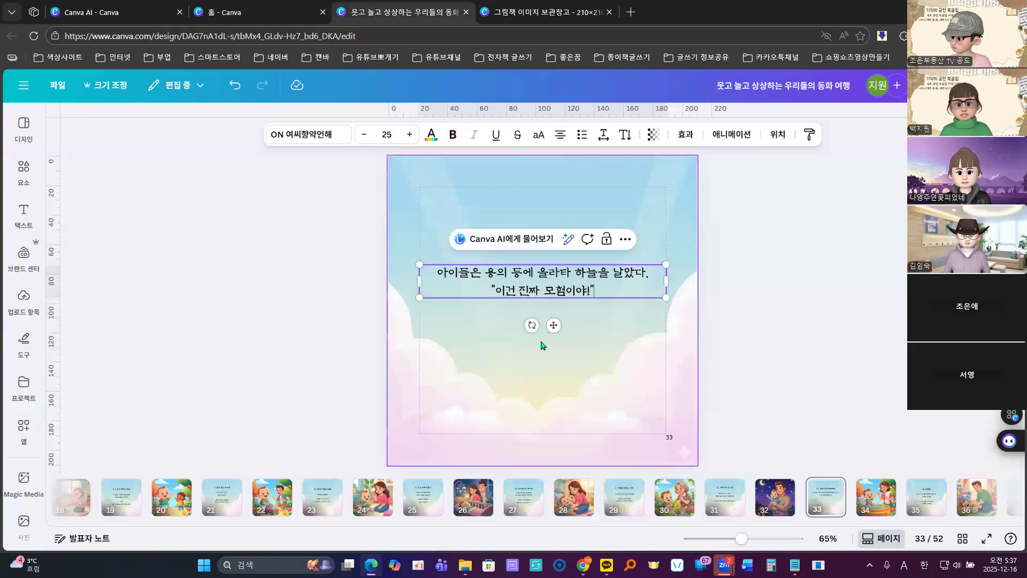
Step: Break page 33's narration after '용의 등에' and put a blank line before the quote
{"action": "left_click", "coordinate": [537, 277]}
{"action": "key", "text": "Return"}
{"action": "left_click", "coordinate": [613, 292]}
{"action": "key", "text": "Return"}
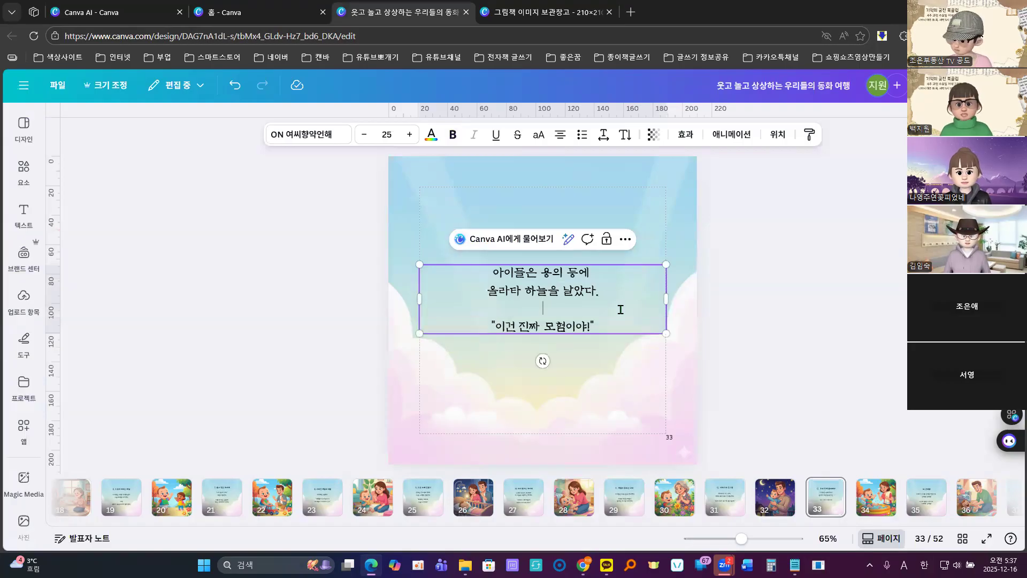
Step: Replace the subtitle after '14.' on page 35 of the picture book with the story's page 14 subtitle '해적의 등장'
{"action": "left_click", "coordinate": [929, 506]}
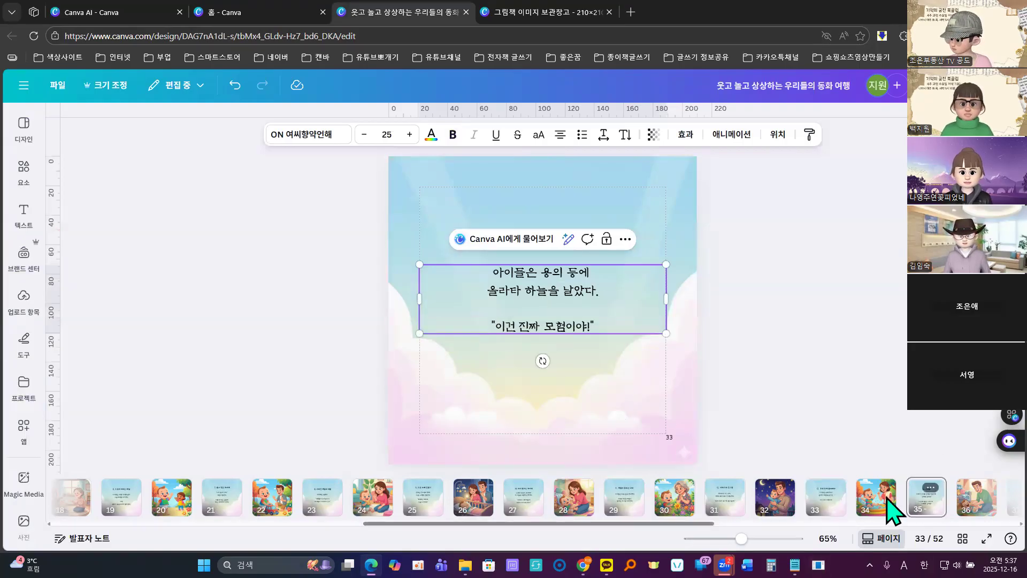
{"action": "left_click", "coordinate": [115, 7]}
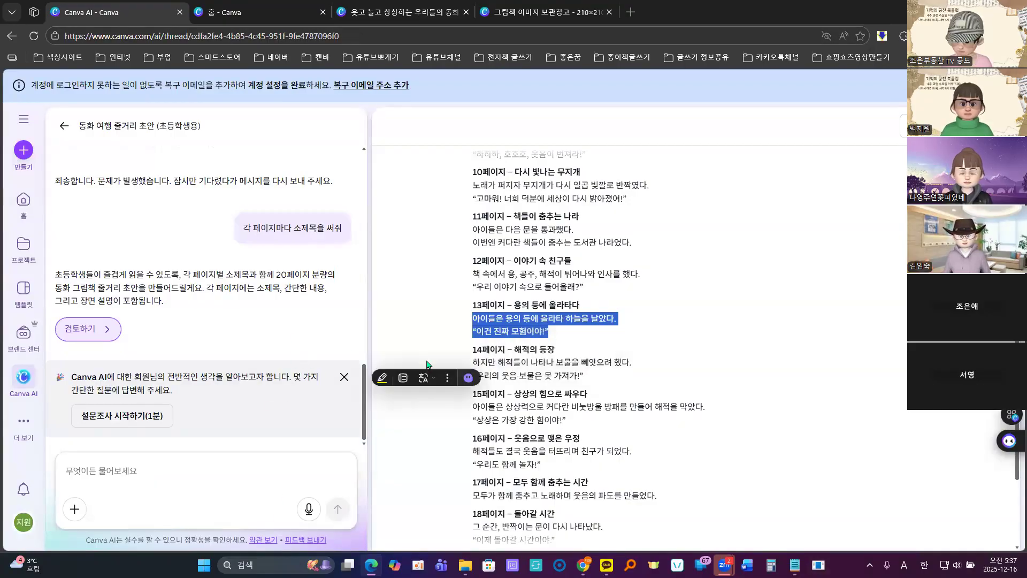
{"action": "left_click_drag", "start_coordinate": [514, 350], "coordinate": [556, 350]}
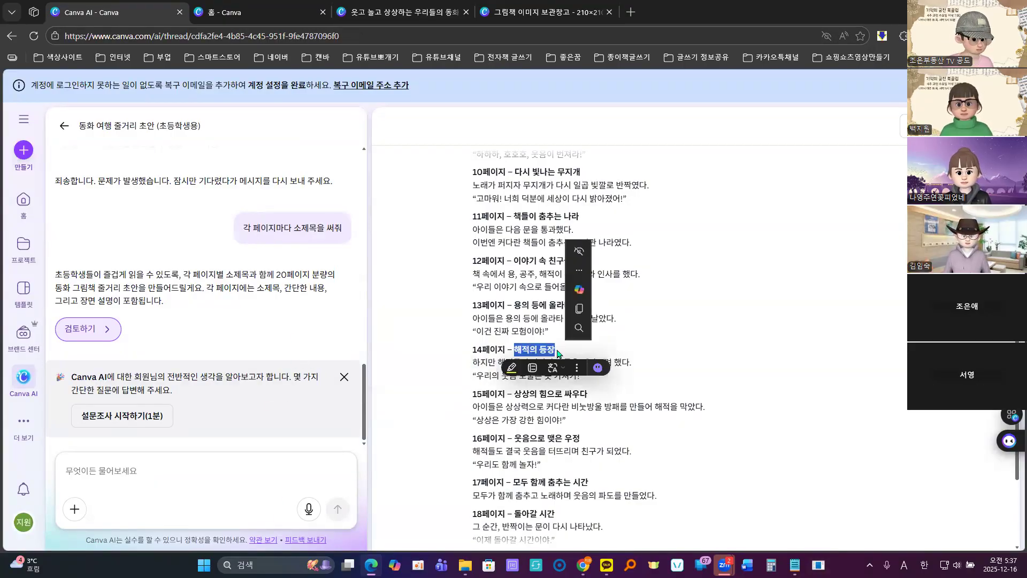
{"action": "left_click", "coordinate": [390, 8]}
{"action": "double_click", "coordinate": [538, 245]}
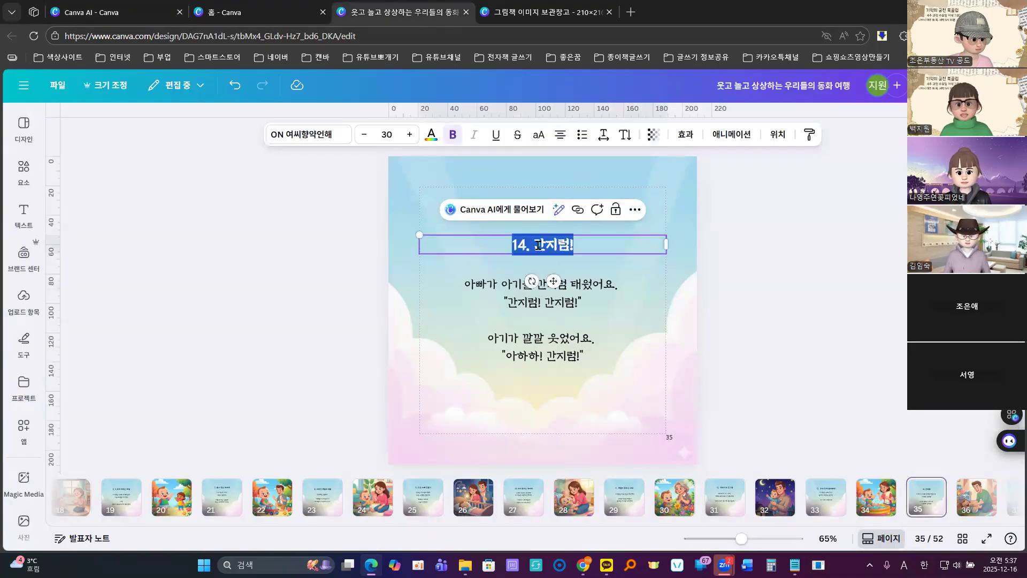
{"action": "left_click_drag", "start_coordinate": [533, 245], "coordinate": [611, 246]}
{"action": "key", "text": "ctrl+v"}
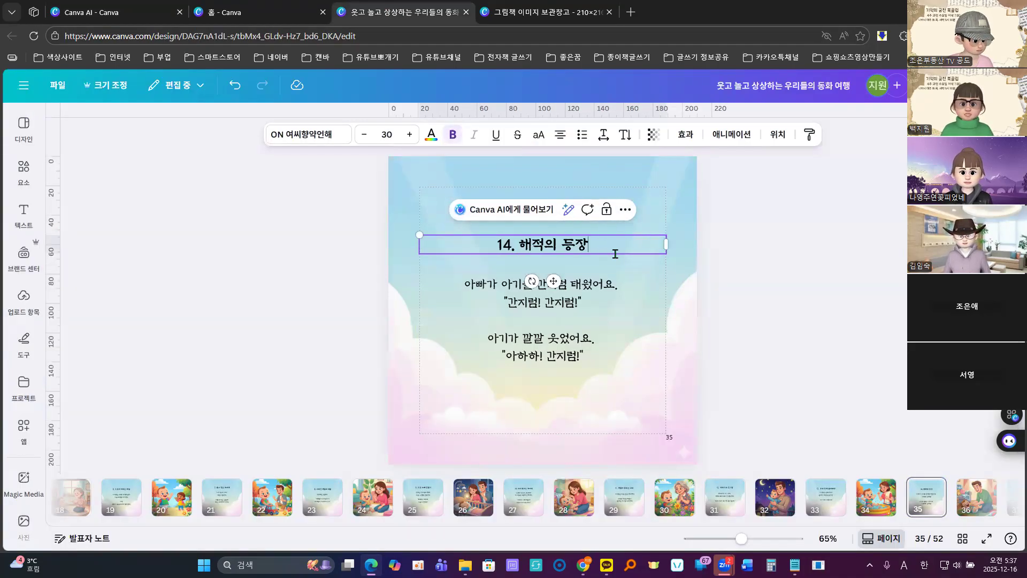
Step: Copy the page 14 body text from the generated story and replace the body text on page 35 of the picture book with it
{"action": "left_click", "coordinate": [101, 14]}
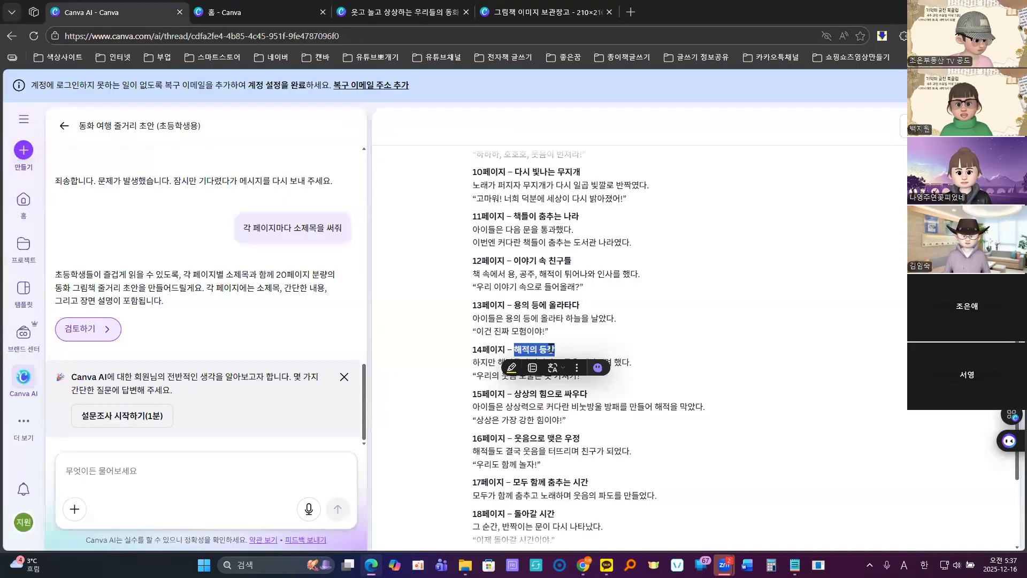
{"action": "left_click_drag", "start_coordinate": [472, 364], "coordinate": [599, 385]}
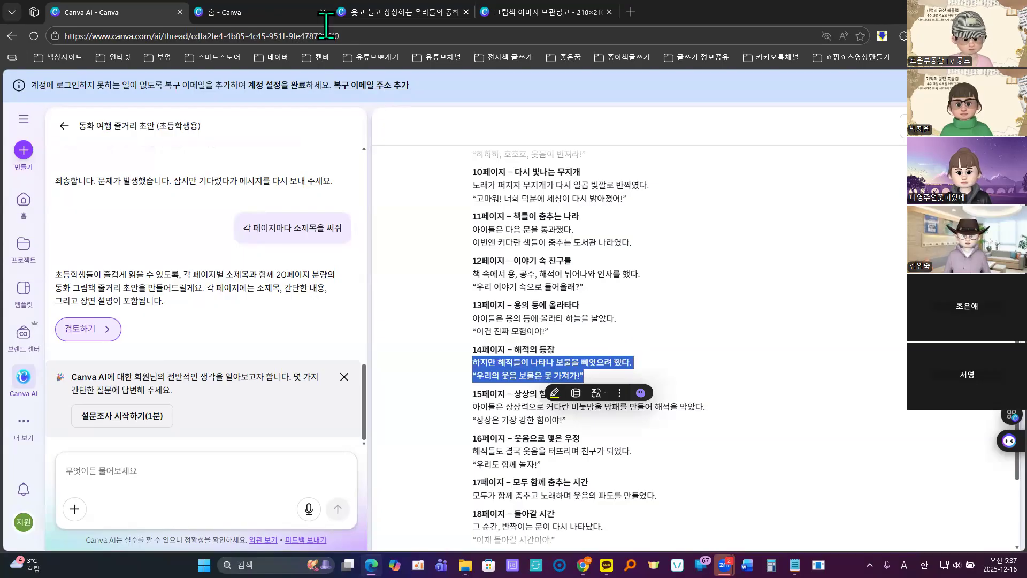
{"action": "left_click", "coordinate": [379, 16]}
{"action": "left_click", "coordinate": [545, 356]}
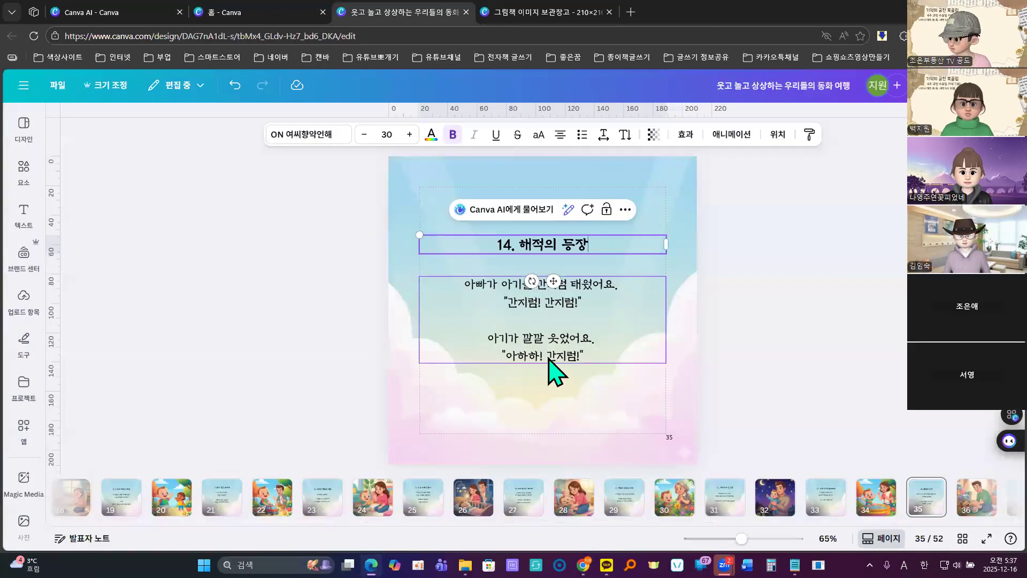
{"action": "double_click", "coordinate": [543, 355]}
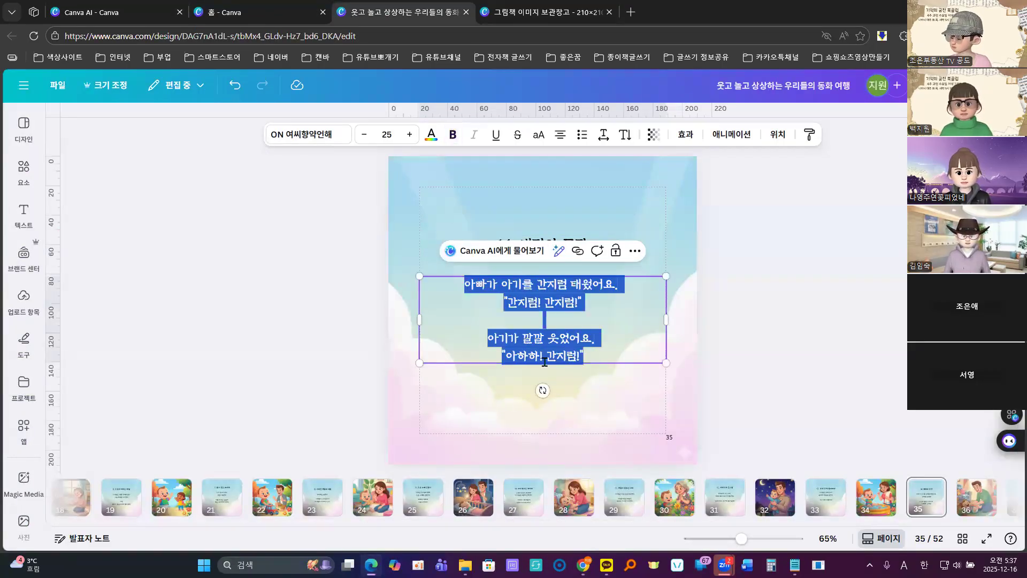
{"action": "key", "text": "ctrl+v"}
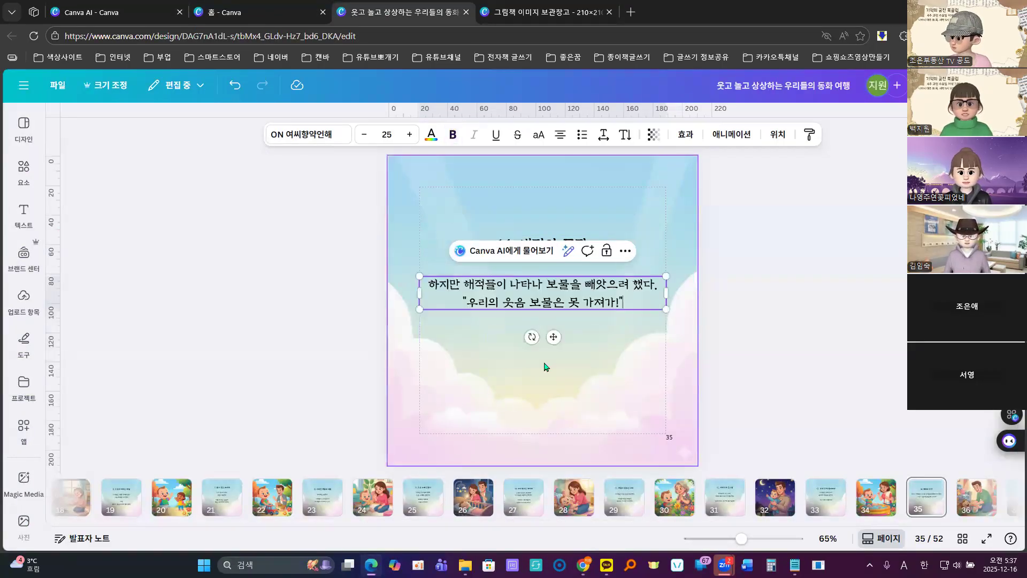
Step: Break page 35's narration after '나타나' and separate the quote from it with a blank line
{"action": "left_click", "coordinate": [548, 287]}
{"action": "key", "text": "Return"}
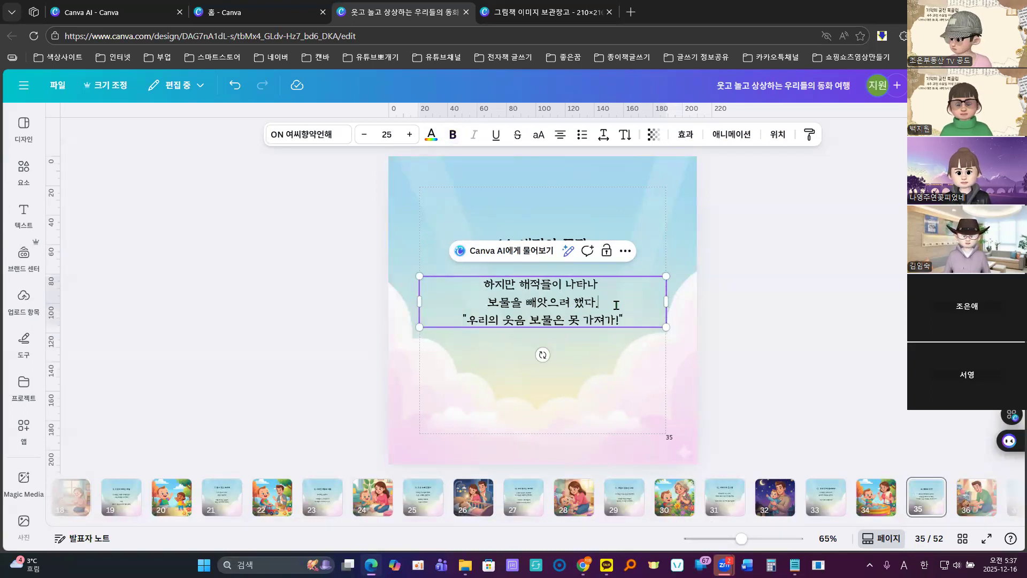
{"action": "key", "text": "Return"}
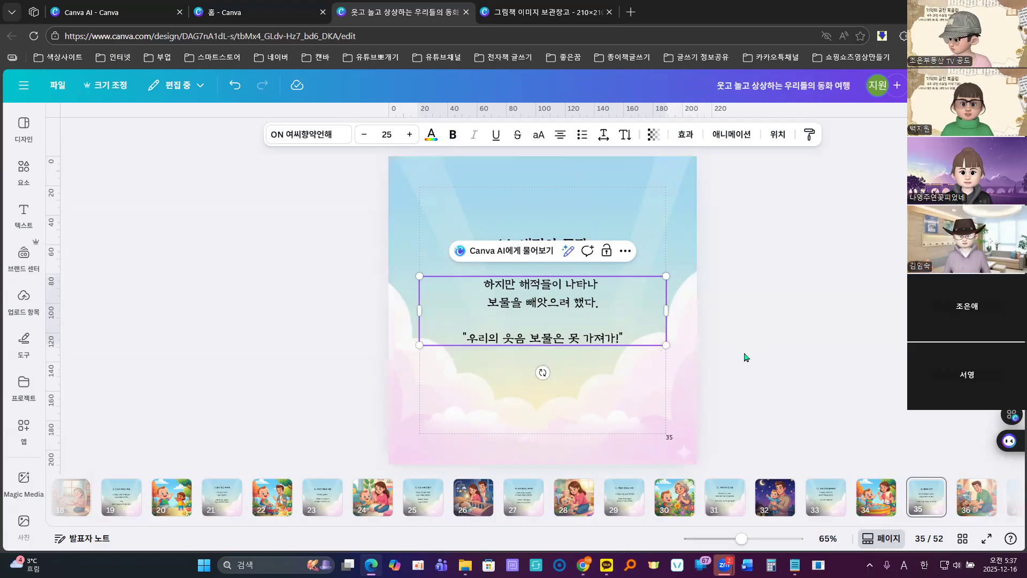
Step: Replace the subtitle after '15.' on page 37 of the picture book with the story's page 15 subtitle '상상의 힘으로 싸우다'
{"action": "left_click", "coordinate": [746, 358]}
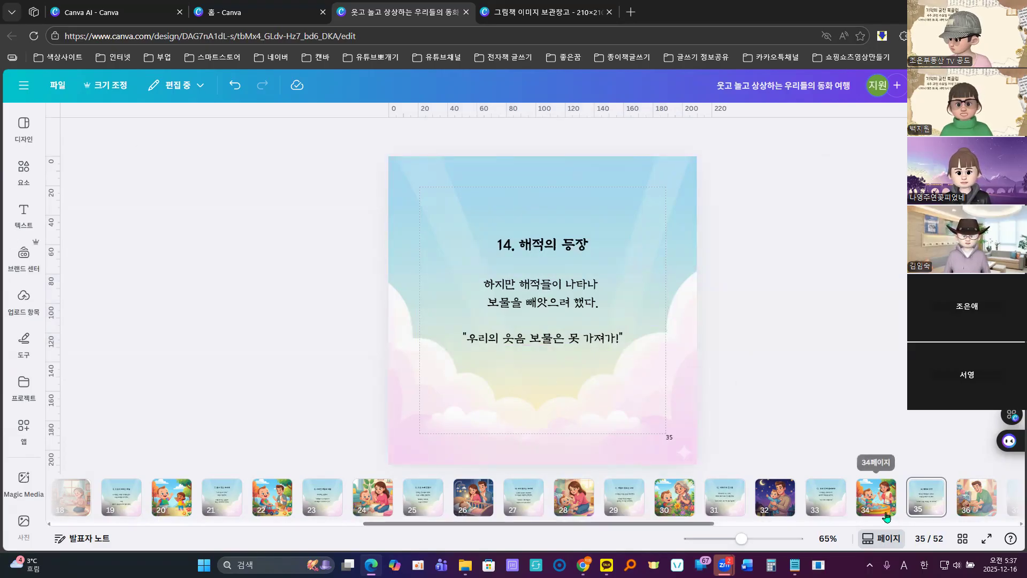
{"action": "left_click_drag", "start_coordinate": [704, 527], "coordinate": [840, 533]}
{"action": "left_click", "coordinate": [666, 502]}
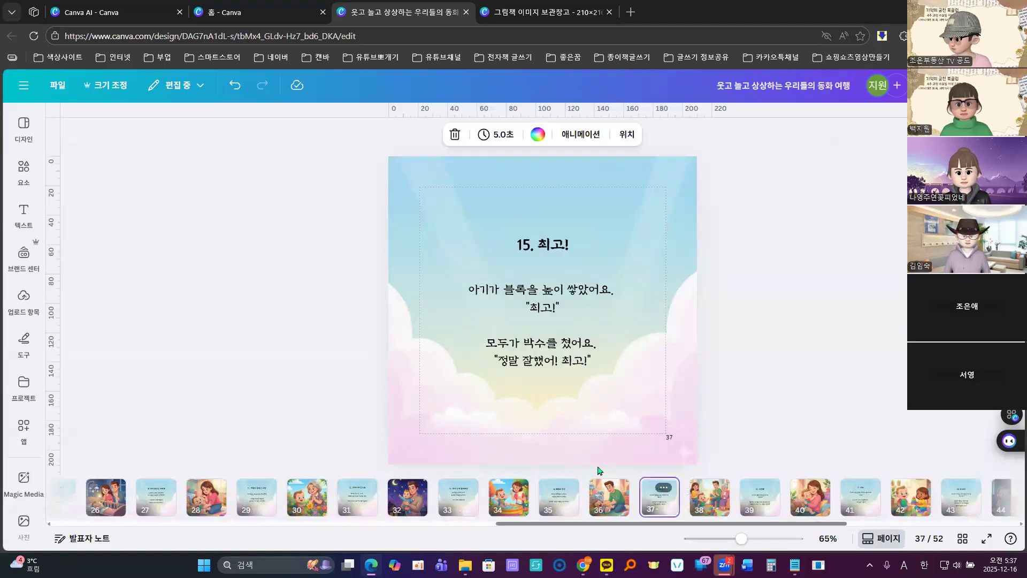
{"action": "left_click", "coordinate": [103, 14]}
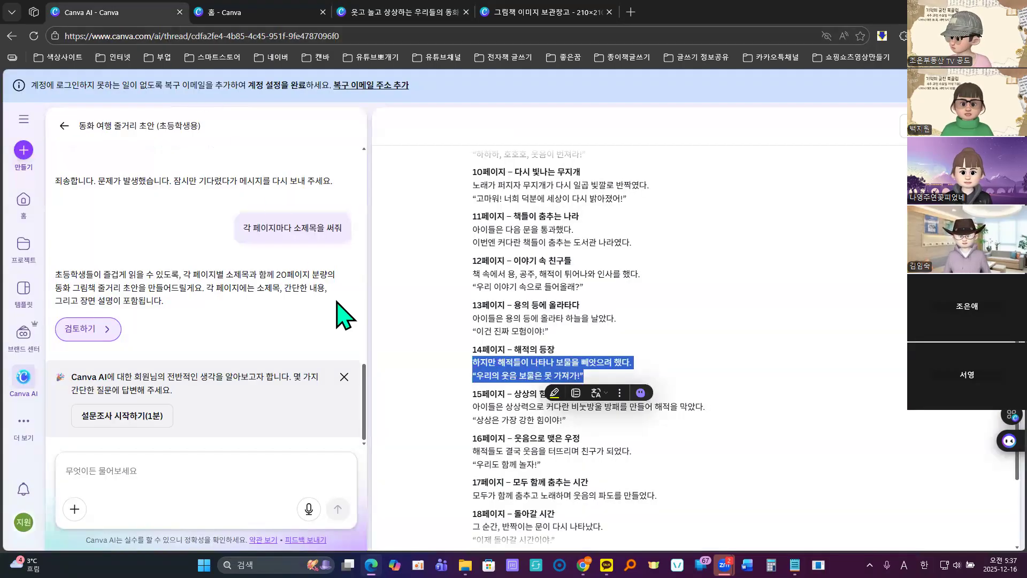
{"action": "left_click", "coordinate": [733, 381]}
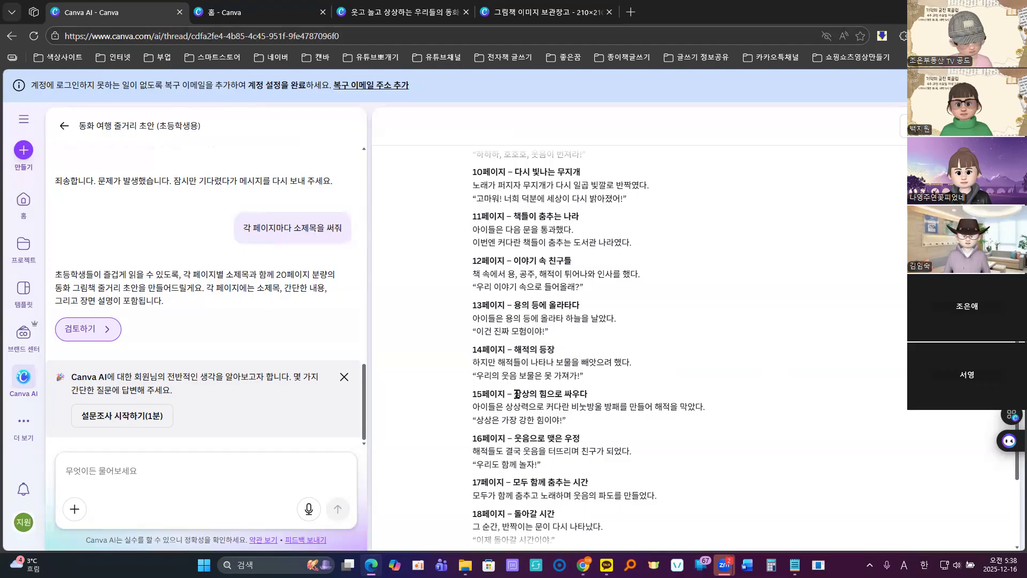
{"action": "left_click_drag", "start_coordinate": [515, 394], "coordinate": [598, 398]}
{"action": "key", "text": "ctrl+c"}
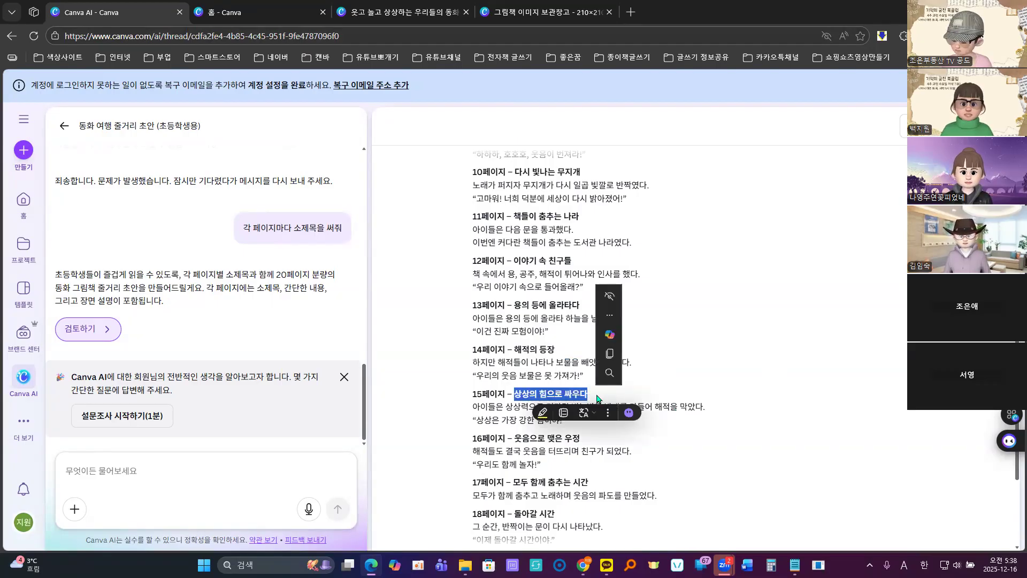
{"action": "left_click", "coordinate": [609, 354]}
{"action": "left_click", "coordinate": [368, 11]}
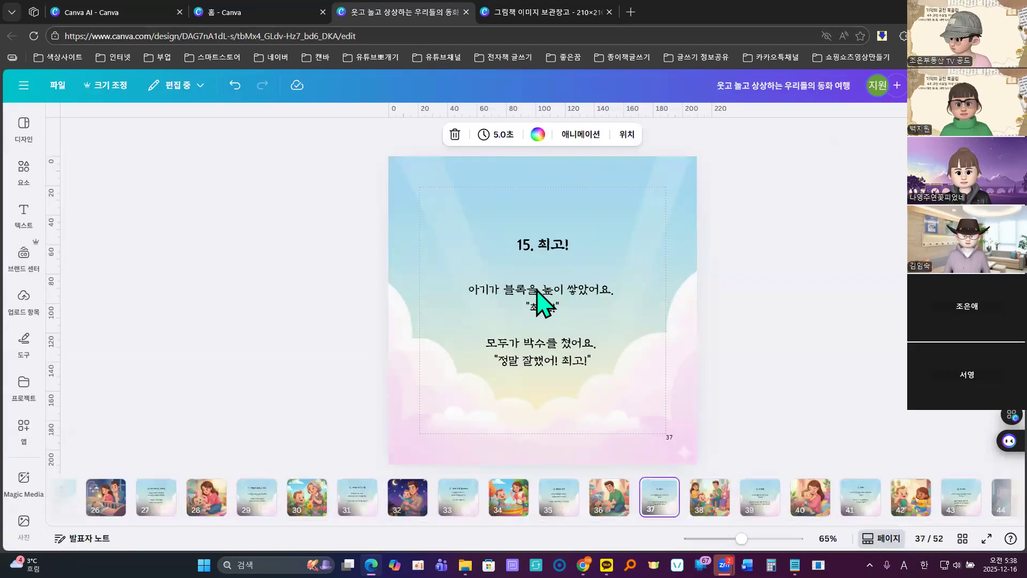
{"action": "left_click", "coordinate": [542, 246]}
{"action": "left_click", "coordinate": [541, 246]}
{"action": "left_click", "coordinate": [539, 245]}
{"action": "double_click", "coordinate": [548, 246]}
{"action": "key", "text": "ctrl+v"}
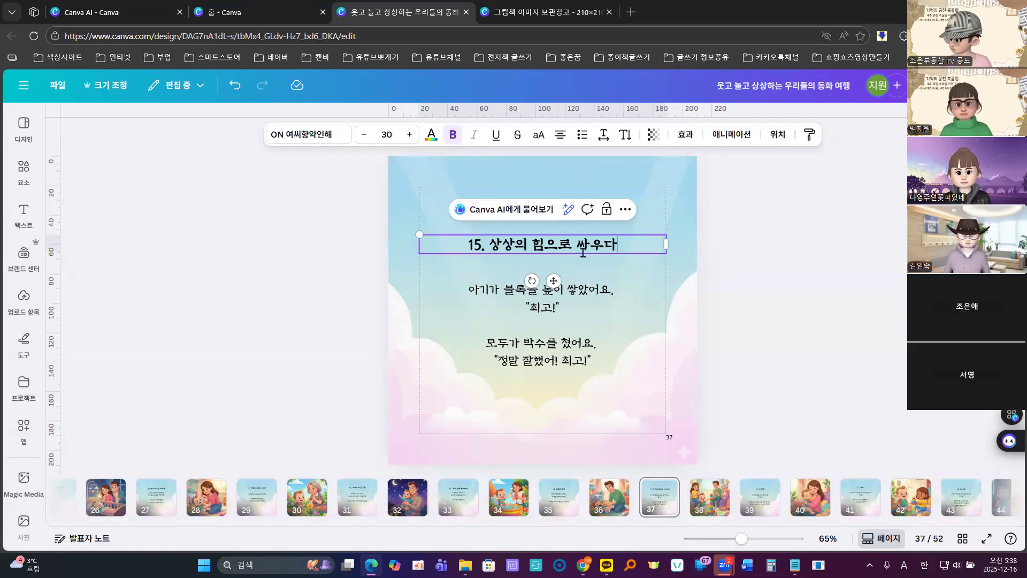
Step: Copy the page 15 body text from the generated story and replace the body text on page 37 of the picture book with it
{"action": "left_click", "coordinate": [94, 10]}
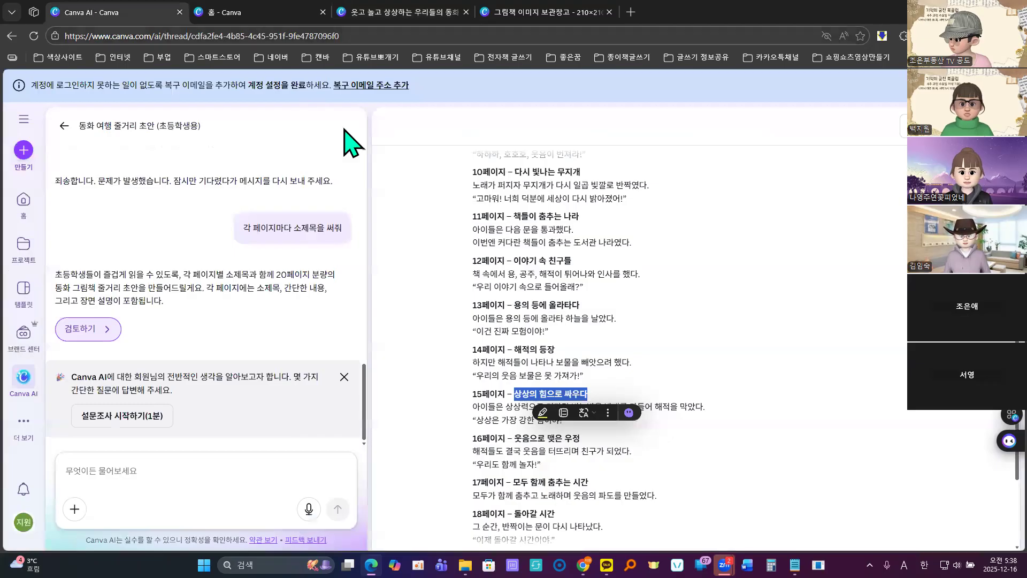
{"action": "left_click", "coordinate": [474, 408]}
{"action": "left_click_drag", "start_coordinate": [477, 409], "coordinate": [582, 422]}
{"action": "left_click", "coordinate": [594, 378]}
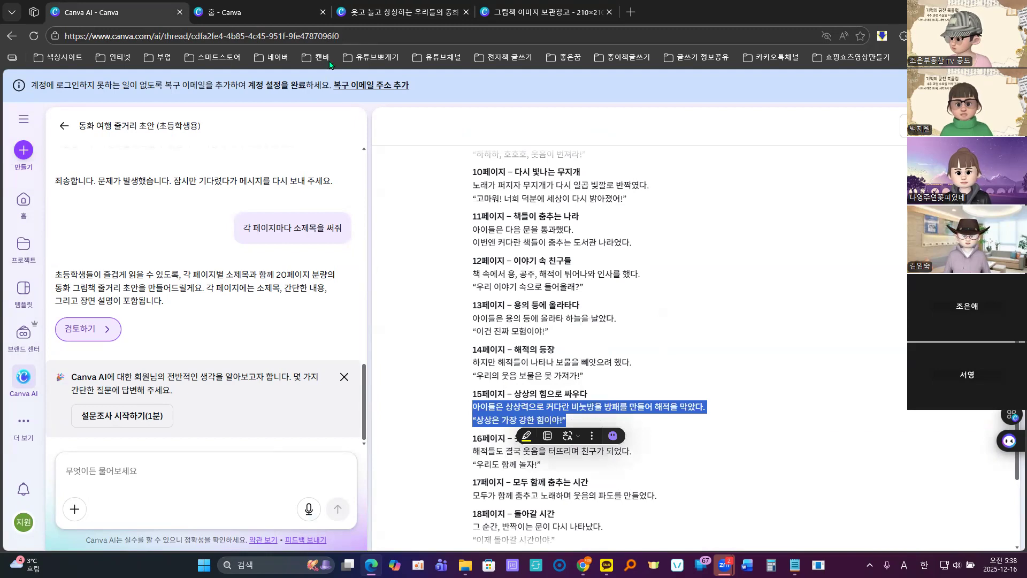
{"action": "left_click", "coordinate": [361, 15]}
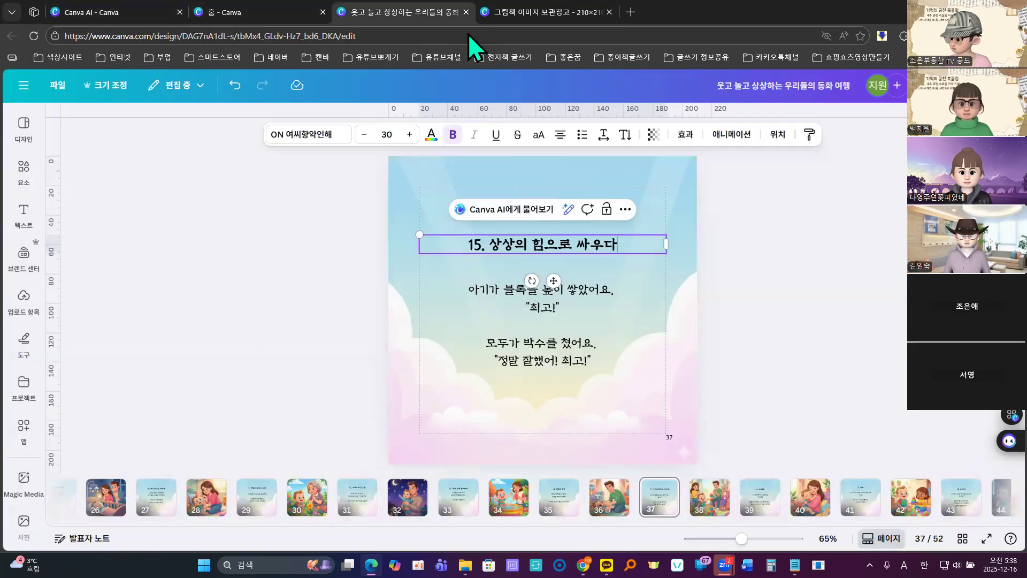
{"action": "double_click", "coordinate": [545, 304]}
{"action": "key", "text": "ctrl+v"}
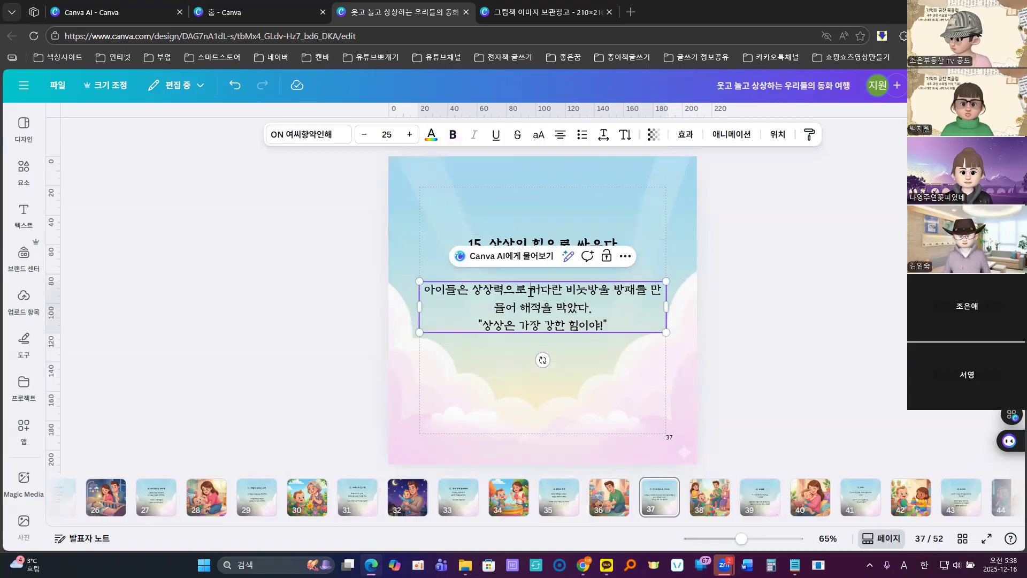
Step: Break page 37's narration after '상상력으로' and after '방패를', and put a blank line before the quote
{"action": "left_click", "coordinate": [530, 292]}
{"action": "key", "text": "Return"}
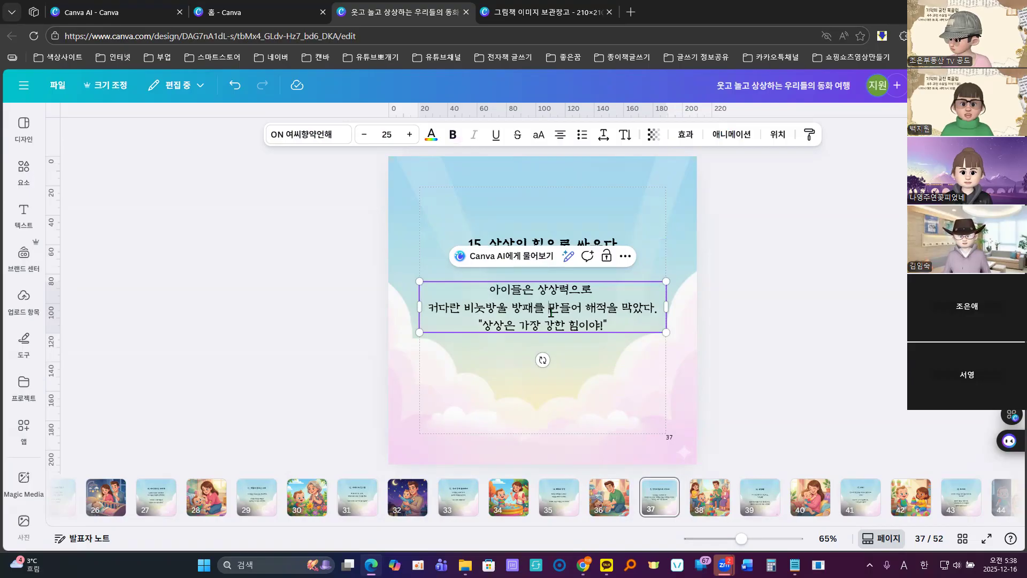
{"action": "key", "text": "Return"}
{"action": "key", "text": "Return"}
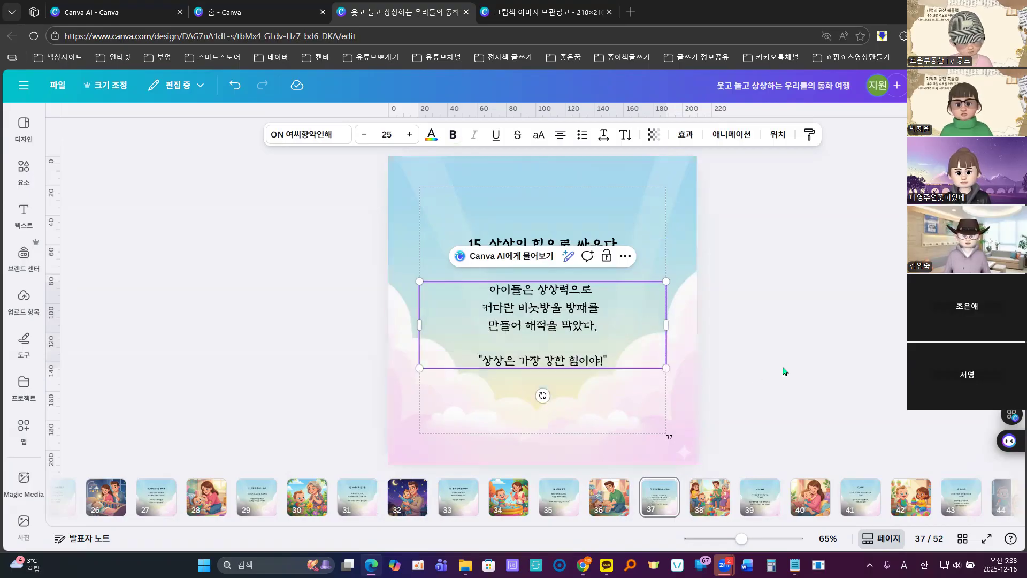
{"action": "left_click", "coordinate": [777, 392]}
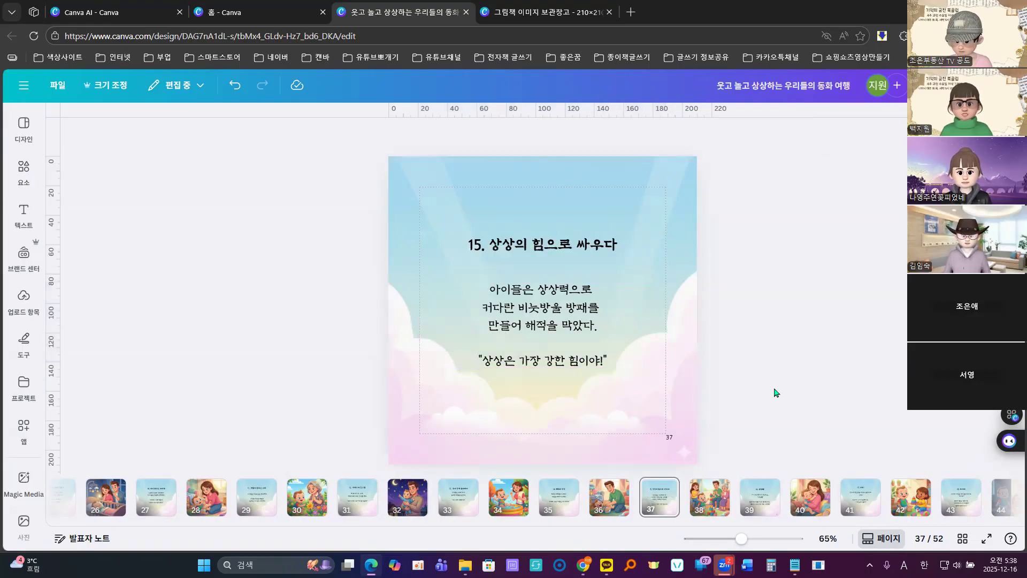
Step: Replace the subtitle after '16.' on page 39 of the picture book with the story's page 16 subtitle '웃음으로 맺은 우정'
{"action": "left_click", "coordinate": [756, 500]}
{"action": "left_click", "coordinate": [76, 9]}
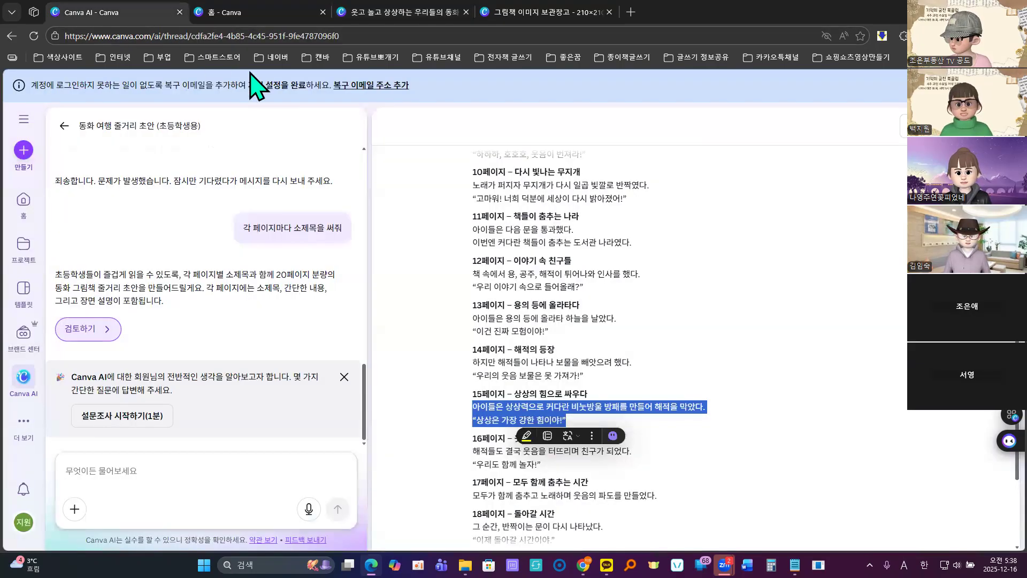
{"action": "left_click", "coordinate": [823, 351]}
{"action": "scroll", "coordinate": [805, 343], "scroll_direction": "down", "scroll_amount": 3}
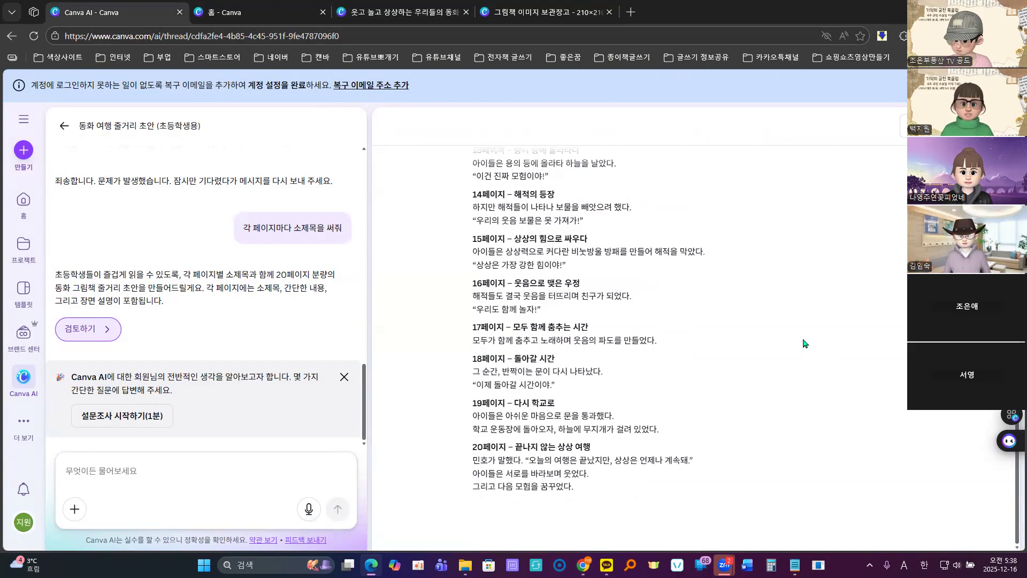
{"action": "left_click_drag", "start_coordinate": [515, 283], "coordinate": [602, 292]}
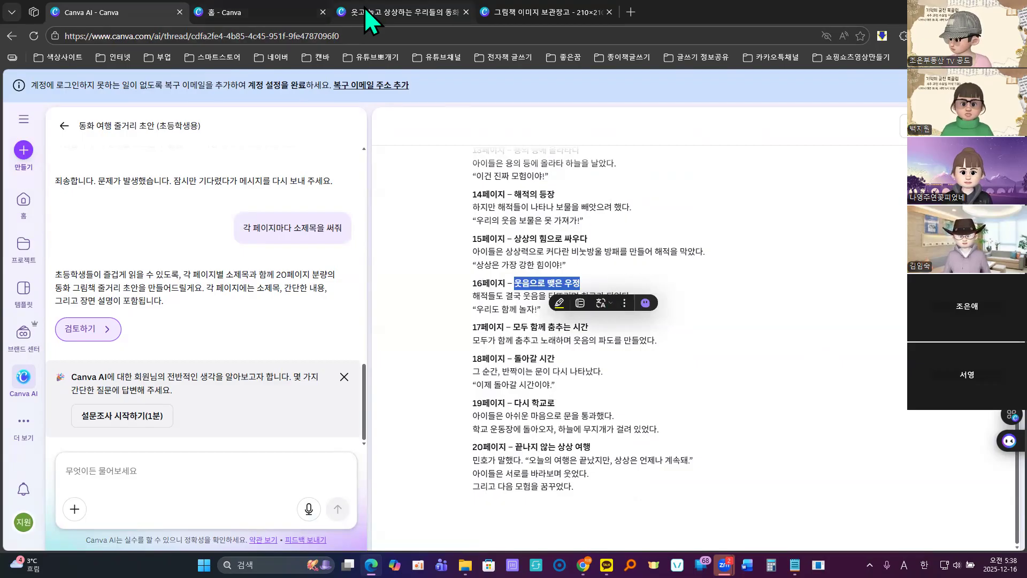
{"action": "left_click", "coordinate": [404, 12]}
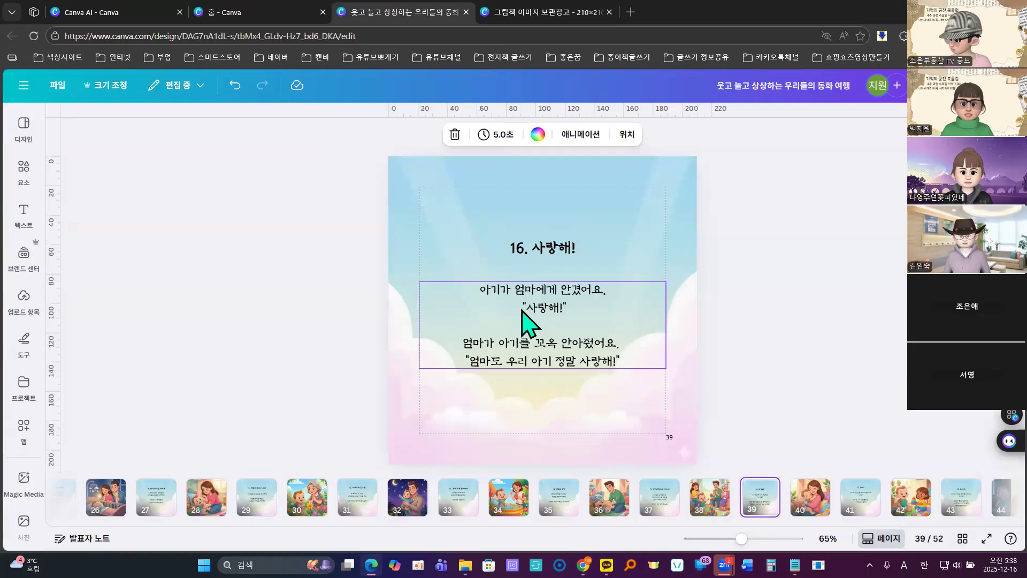
{"action": "left_click", "coordinate": [556, 249]}
{"action": "left_click", "coordinate": [536, 248]}
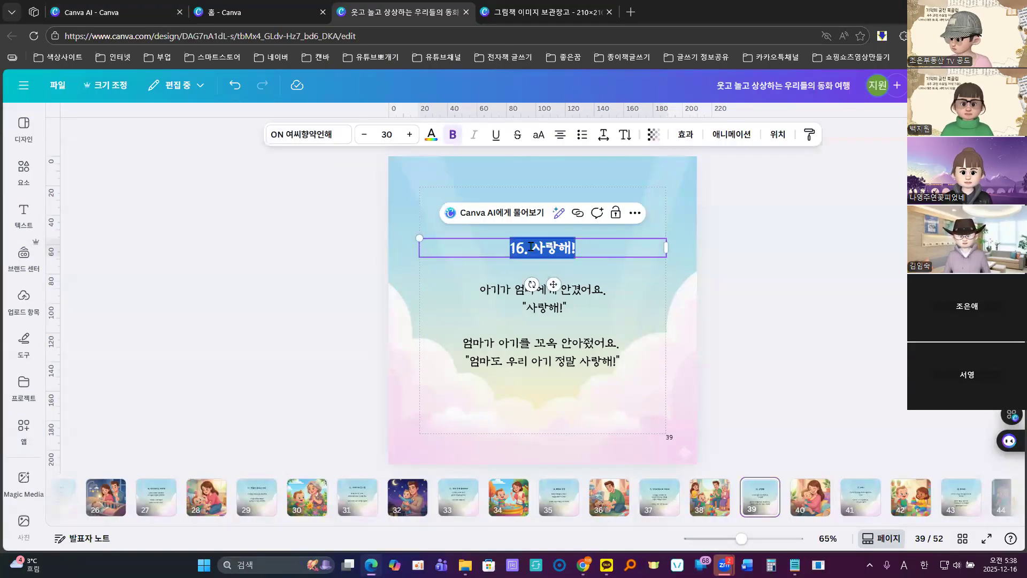
{"action": "left_click", "coordinate": [531, 246]}
{"action": "left_click_drag", "start_coordinate": [531, 247], "coordinate": [594, 252]}
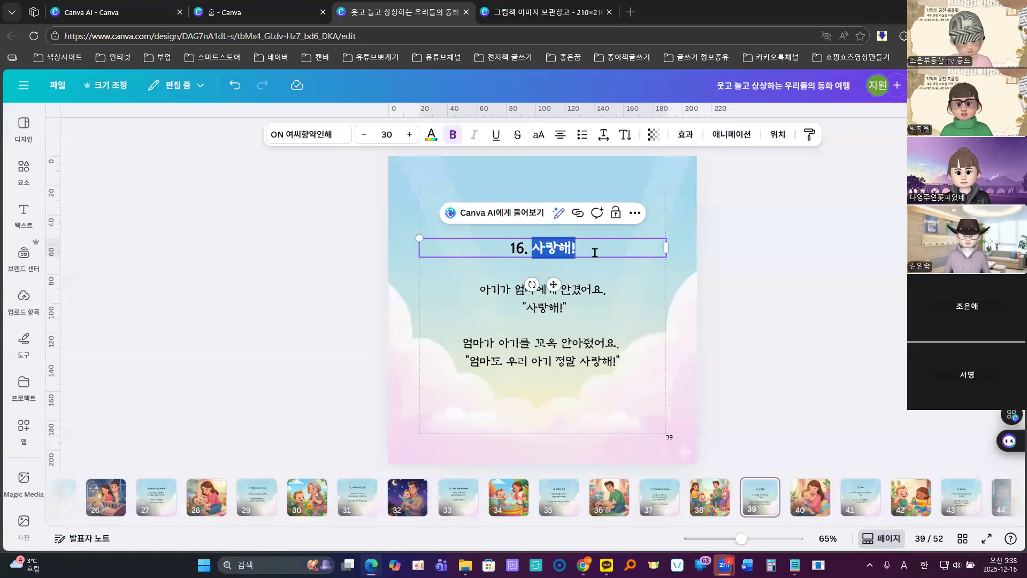
{"action": "key", "text": "ctrl+v"}
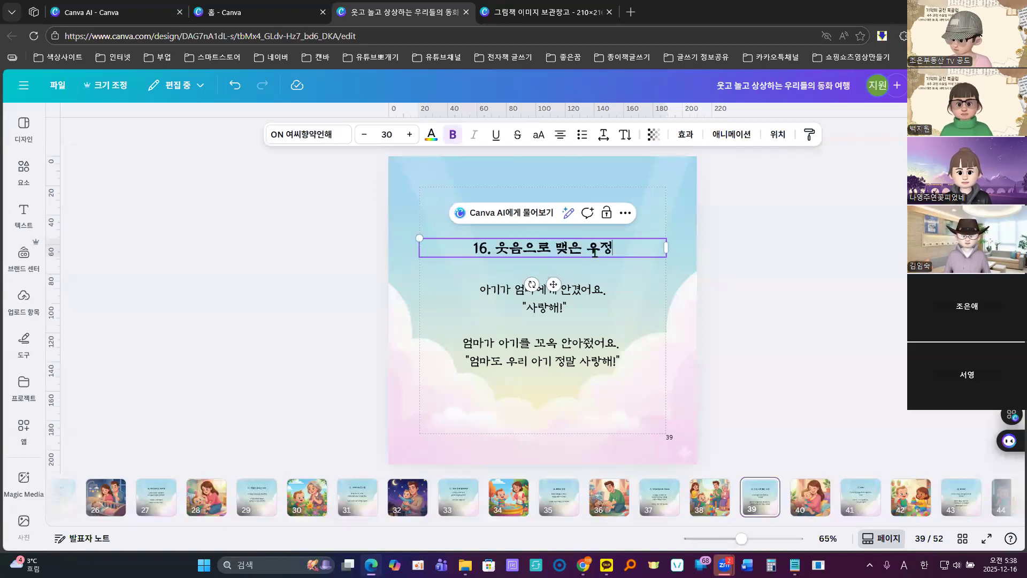
Step: Copy the page 16 body text from the generated story and replace the body text on page 39 of the picture book with it
{"action": "left_click", "coordinate": [107, 12]}
{"action": "left_click_drag", "start_coordinate": [473, 298], "coordinate": [547, 313]}
{"action": "left_click", "coordinate": [569, 274]}
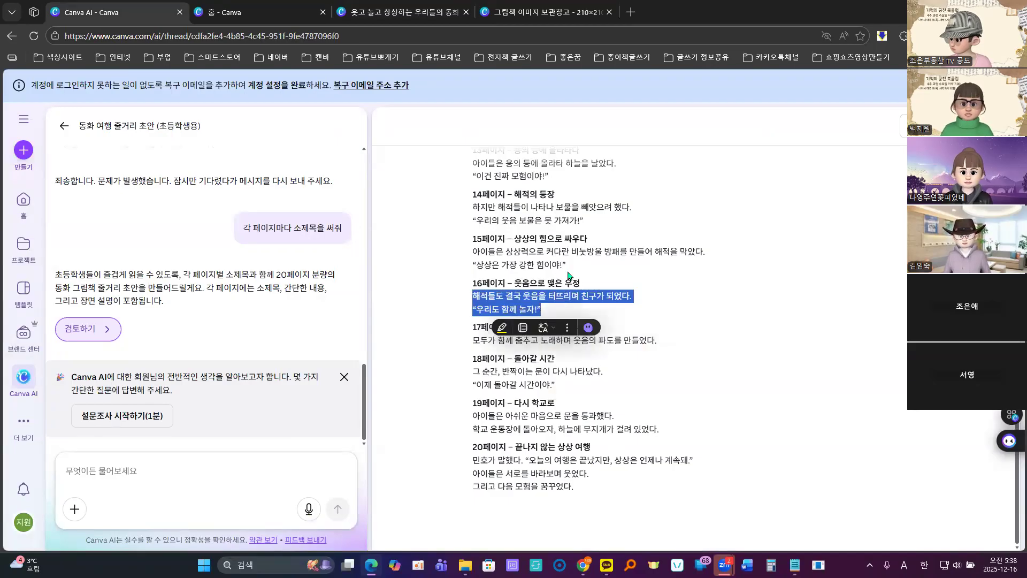
{"action": "left_click", "coordinate": [386, 10]}
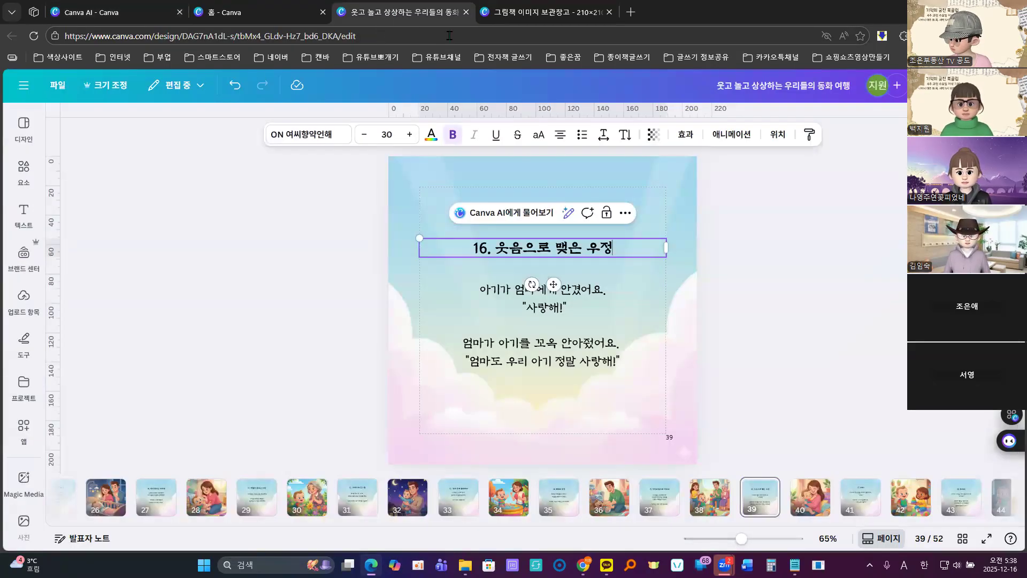
{"action": "left_click", "coordinate": [587, 351]}
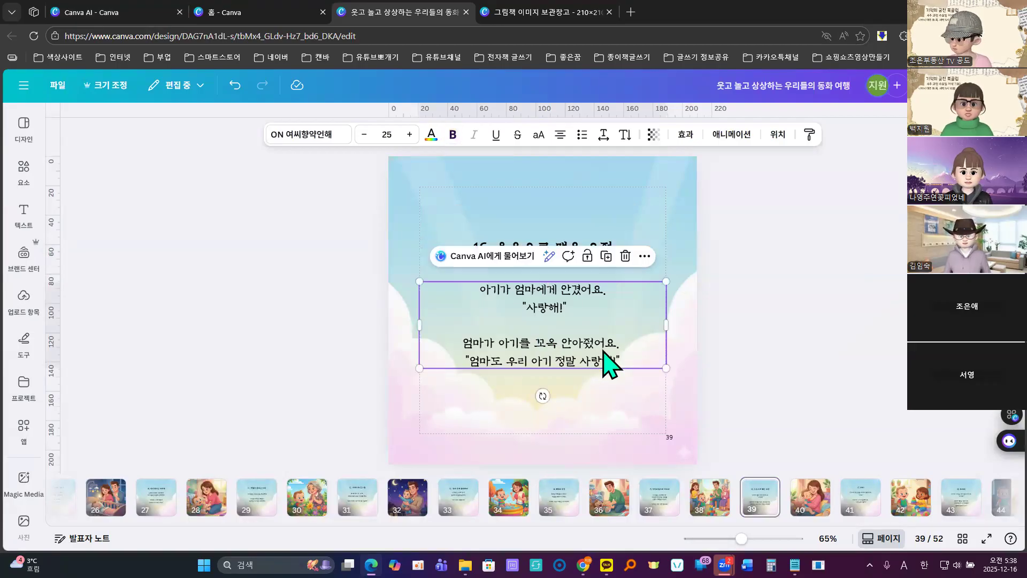
{"action": "double_click", "coordinate": [516, 319]}
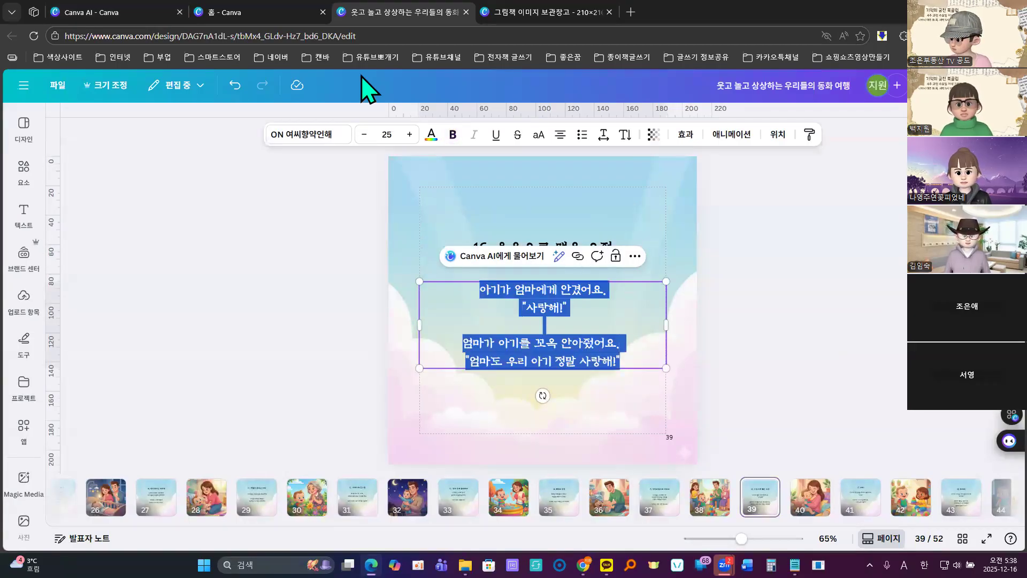
{"action": "left_click", "coordinate": [112, 11]}
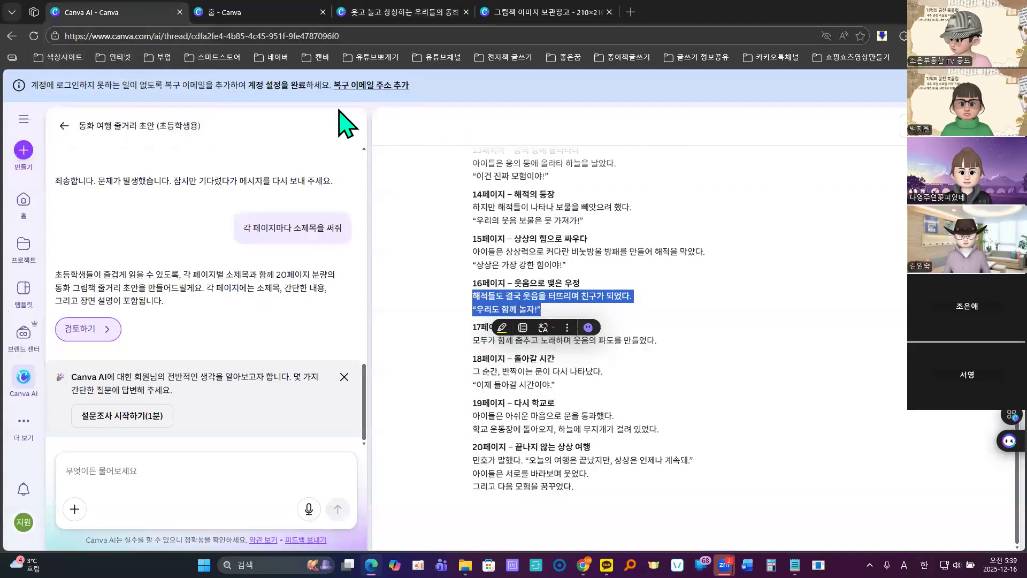
{"action": "right_click", "coordinate": [492, 303]}
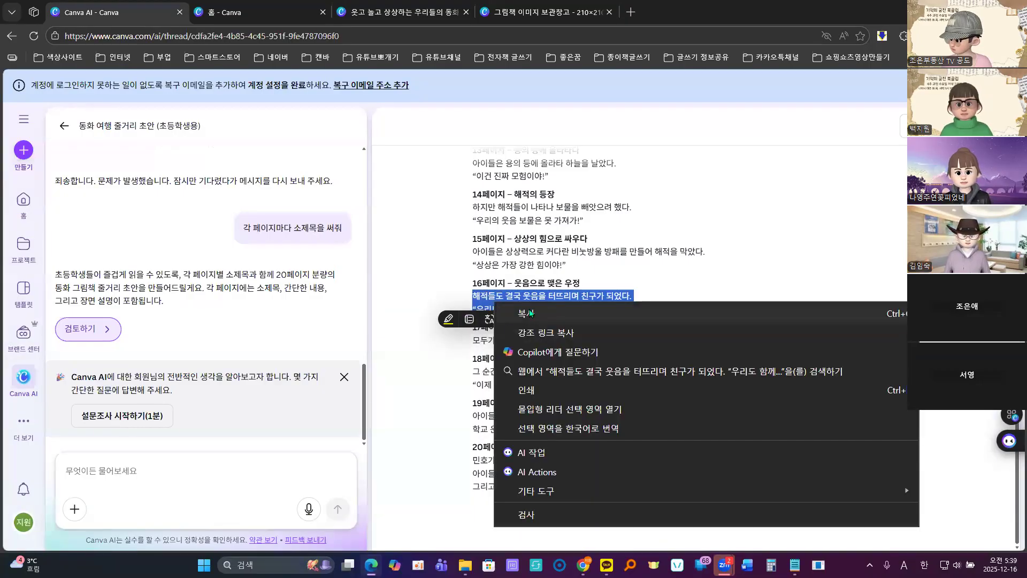
{"action": "key", "text": "Escape"}
{"action": "left_click", "coordinate": [386, 13]}
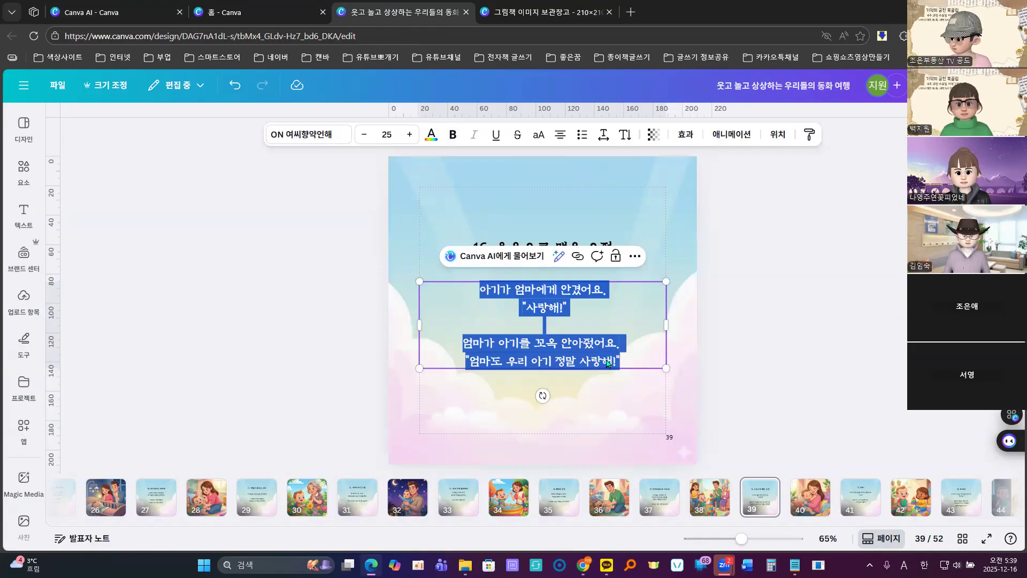
{"action": "key", "text": "ctrl+v"}
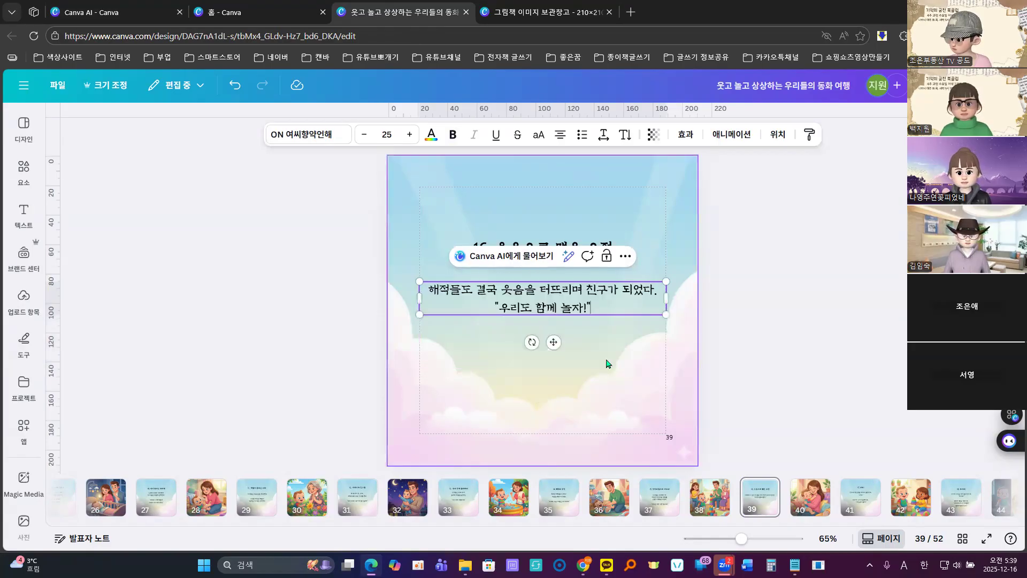
Step: Break page 39's narration after '웃음을' and separate the quote from it with a blank line
{"action": "left_click", "coordinate": [543, 294]}
{"action": "key", "text": "Return"}
{"action": "left_click", "coordinate": [619, 309]}
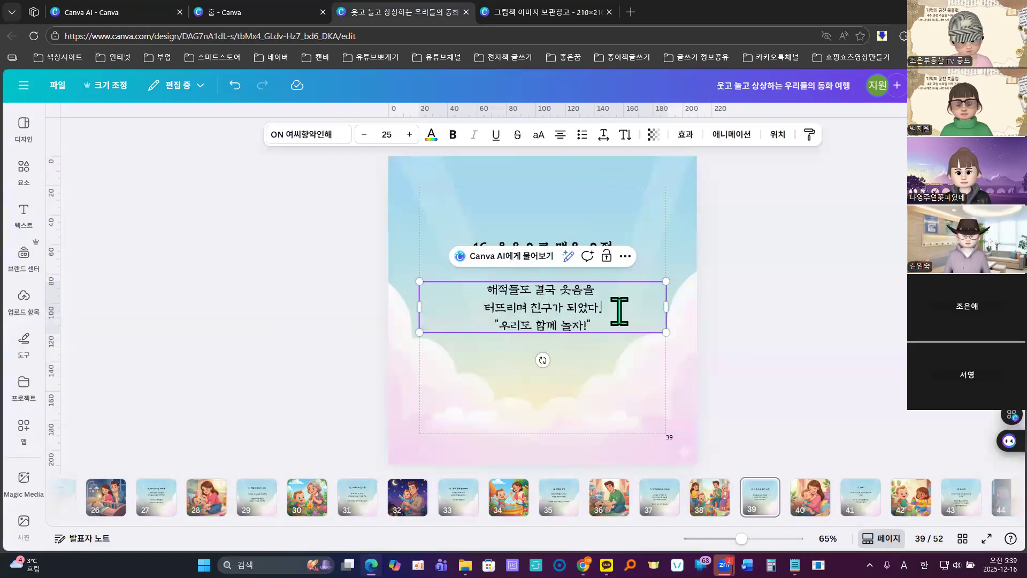
{"action": "key", "text": "Return"}
{"action": "left_click", "coordinate": [782, 393]}
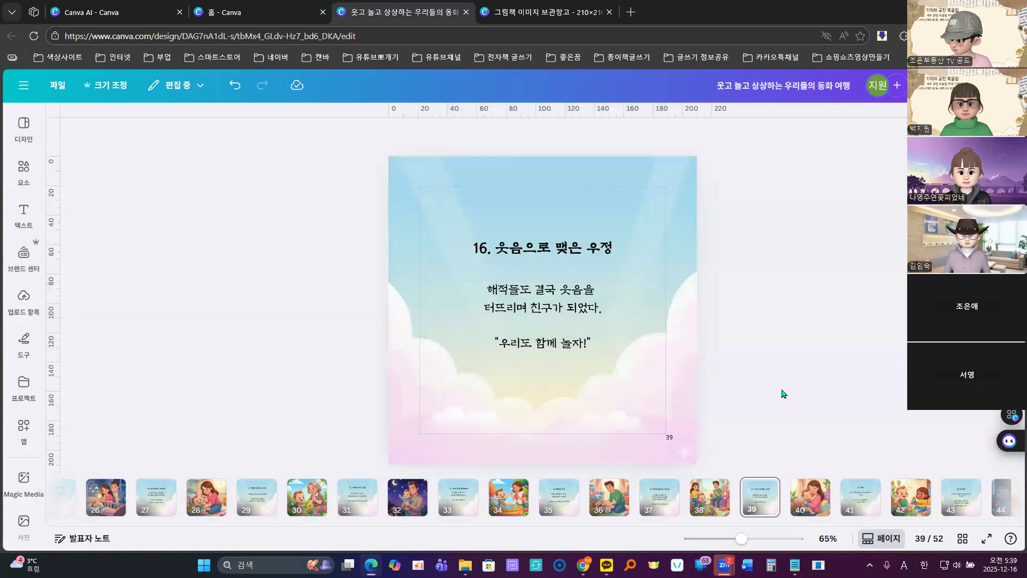
Step: Replace the subtitle after '17.' on page 41 of the picture book with the story's page 17 subtitle '모두 함께 춤추는 시간'
{"action": "left_click", "coordinate": [855, 506]}
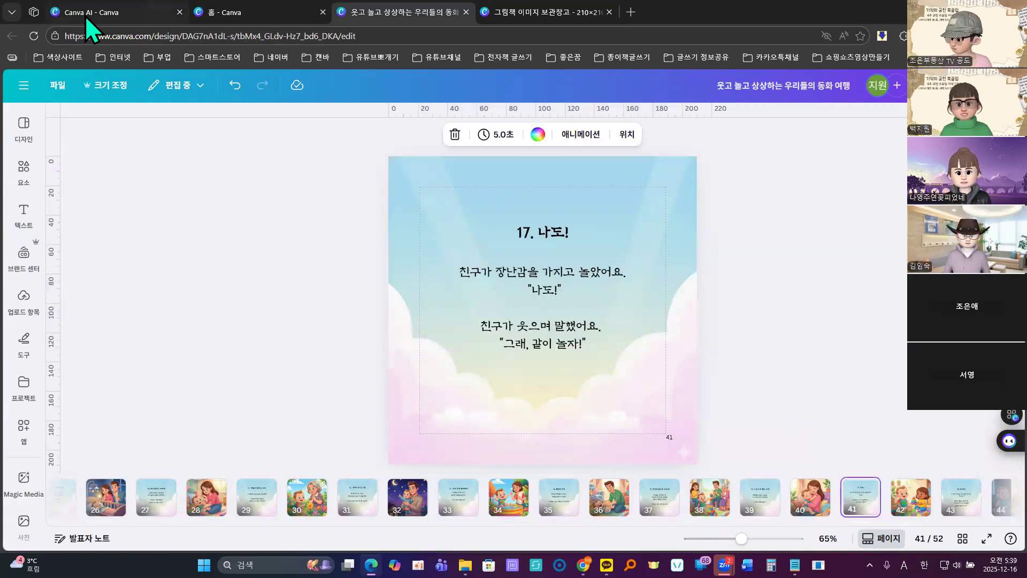
{"action": "left_click", "coordinate": [55, 17]}
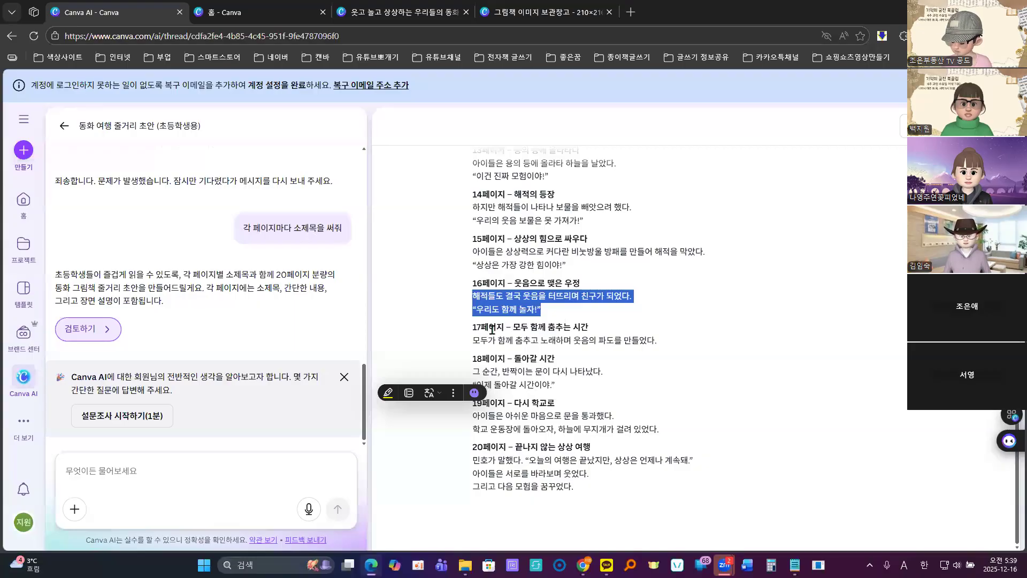
{"action": "left_click_drag", "start_coordinate": [514, 326], "coordinate": [589, 327]}
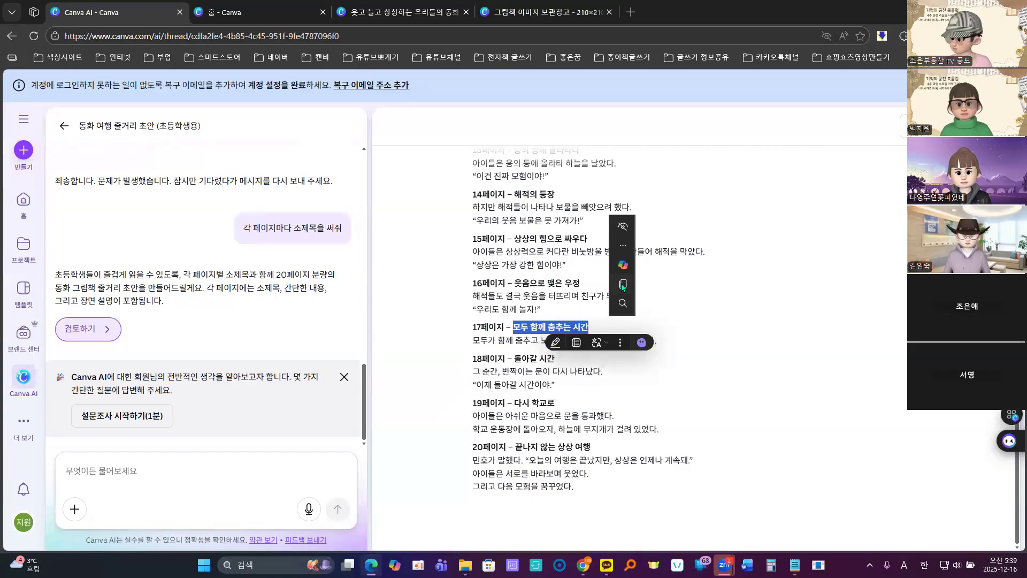
{"action": "left_click", "coordinate": [623, 284]}
{"action": "left_click", "coordinate": [393, 19]}
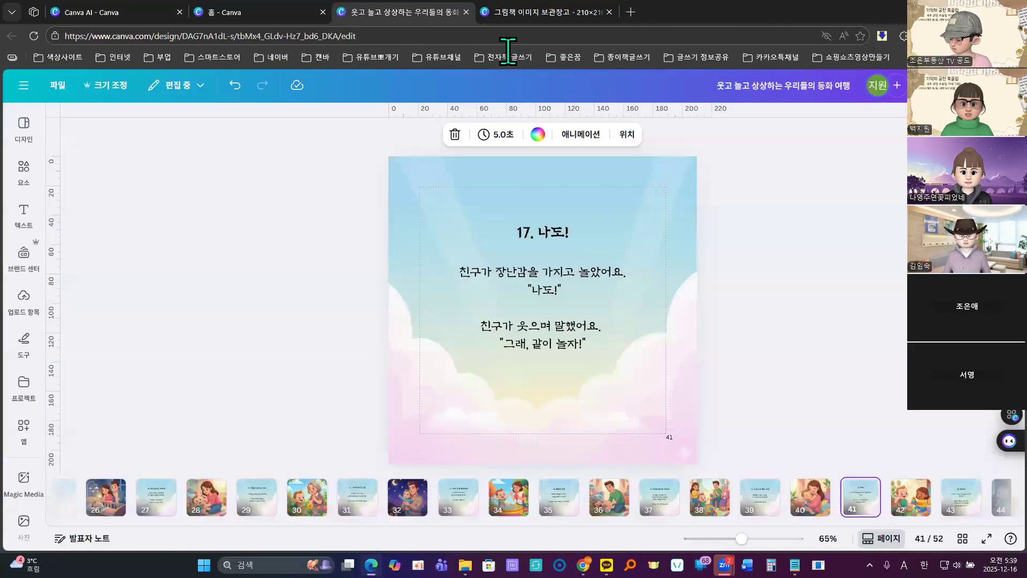
{"action": "left_click", "coordinate": [580, 238]}
{"action": "left_click", "coordinate": [545, 233]}
{"action": "left_click", "coordinate": [545, 233]}
{"action": "left_click_drag", "start_coordinate": [538, 233], "coordinate": [578, 234]}
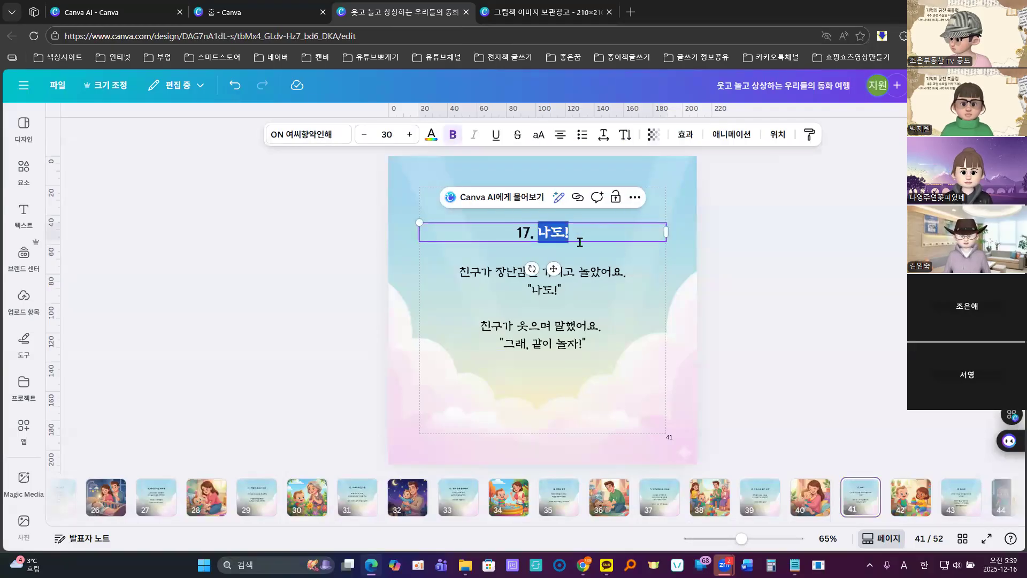
{"action": "key", "text": "ctrl+v"}
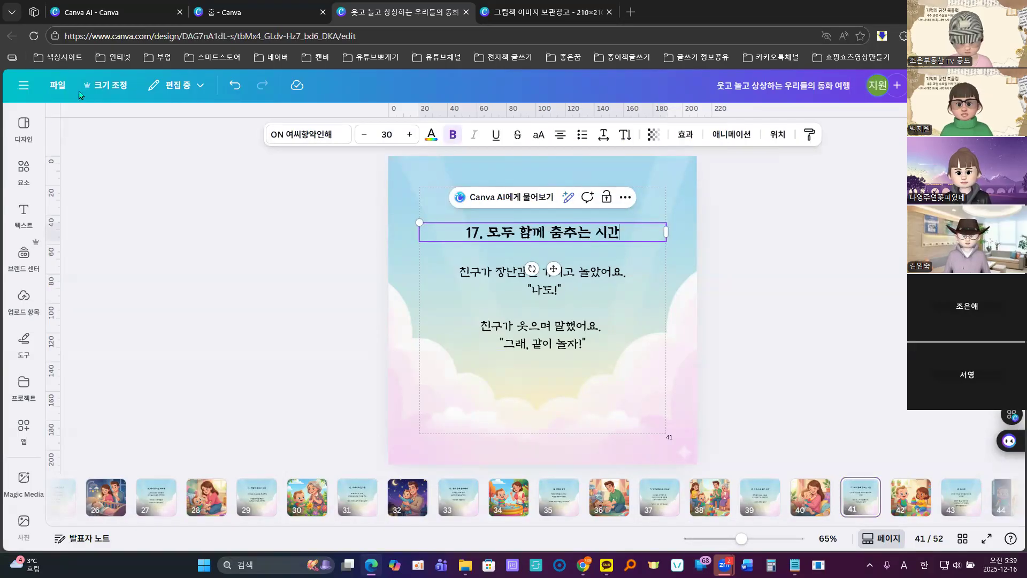
Step: Copy the page 17 body text from the generated story and replace the body text on page 41 of the picture book with it
{"action": "left_click", "coordinate": [134, 14]}
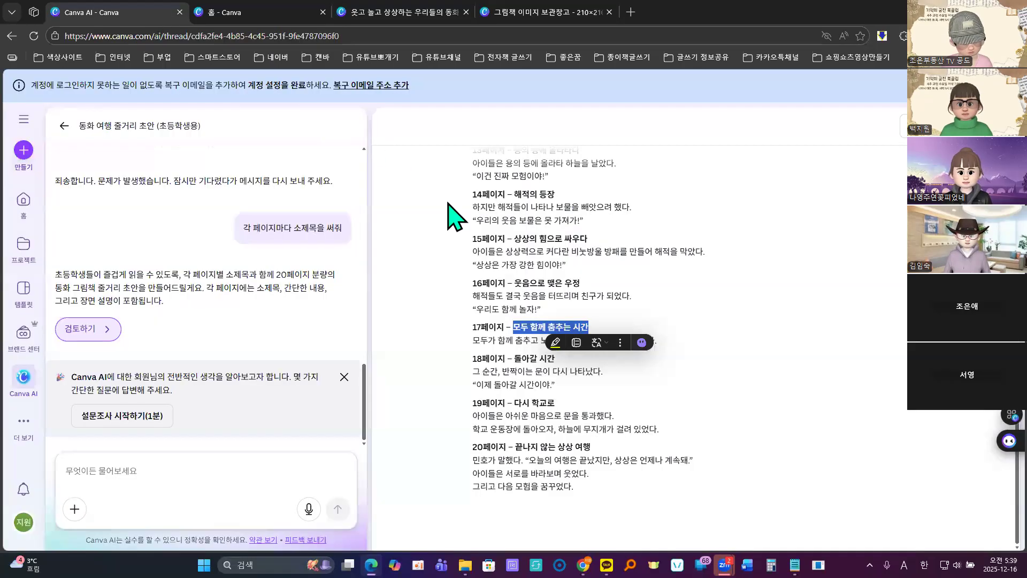
{"action": "left_click", "coordinate": [473, 340]}
{"action": "left_click_drag", "start_coordinate": [649, 342], "coordinate": [657, 341]}
{"action": "key", "text": "ctrl+c"}
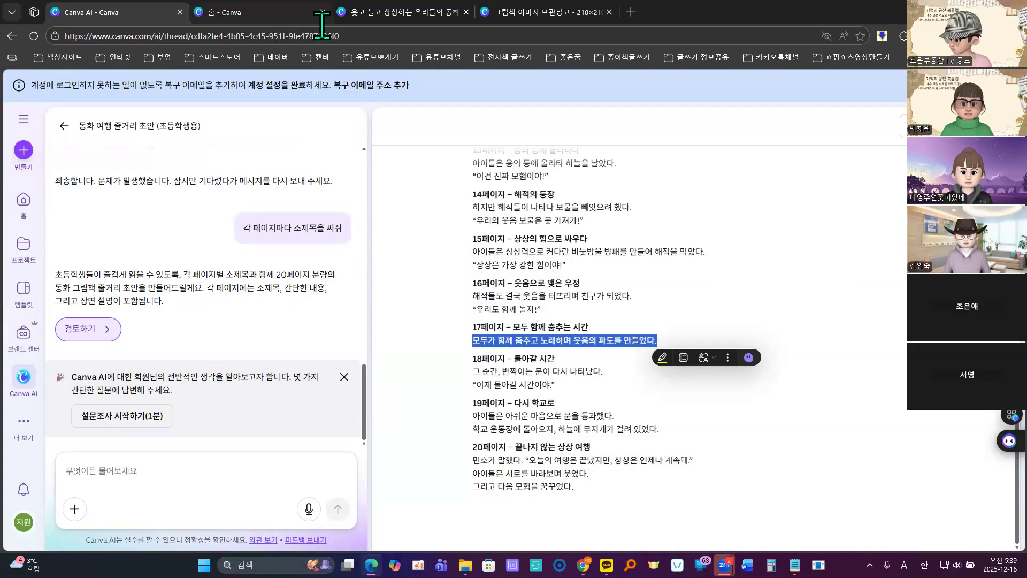
{"action": "left_click", "coordinate": [392, 14]}
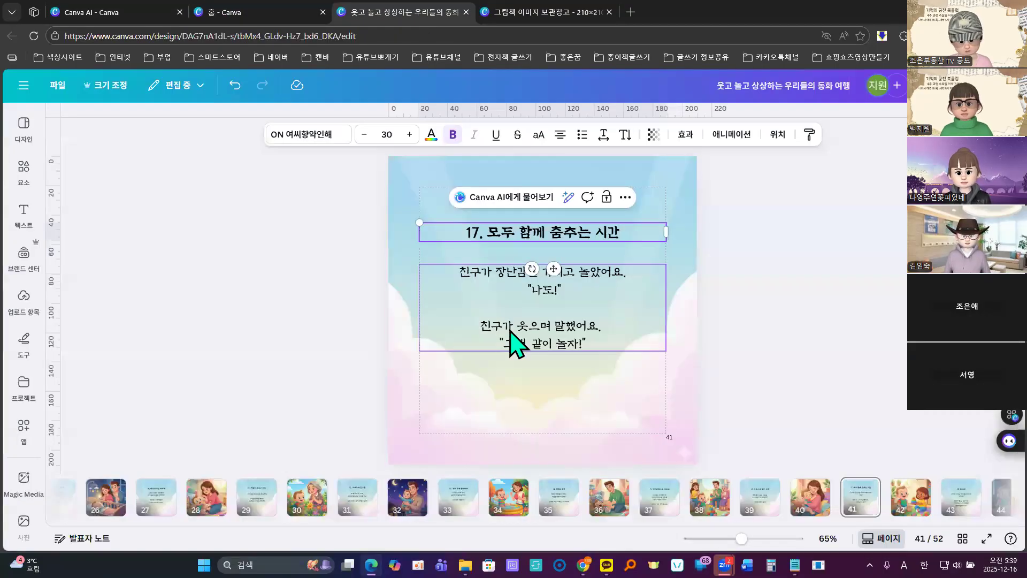
{"action": "left_click", "coordinate": [574, 342]}
{"action": "left_click", "coordinate": [570, 330]}
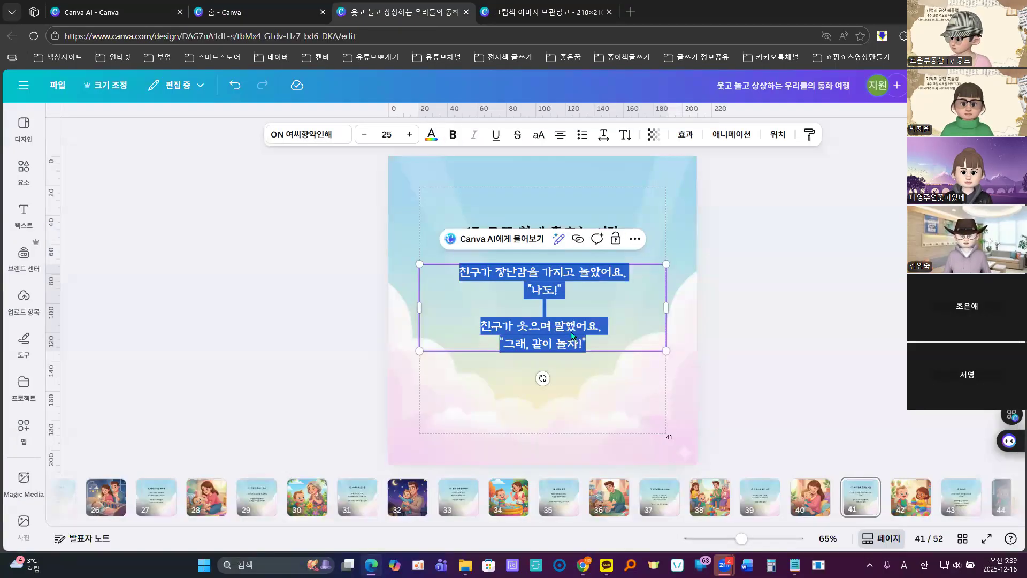
{"action": "key", "text": "ctrl+v"}
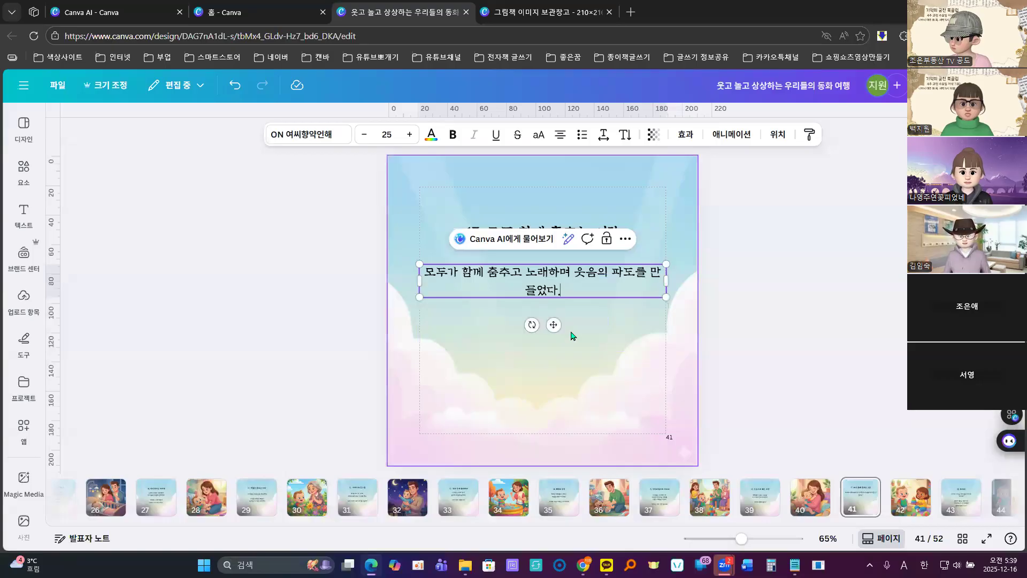
Step: Break page 41's narration into two lines after '노래하며'
{"action": "left_click", "coordinate": [578, 274]}
{"action": "key", "text": "Return"}
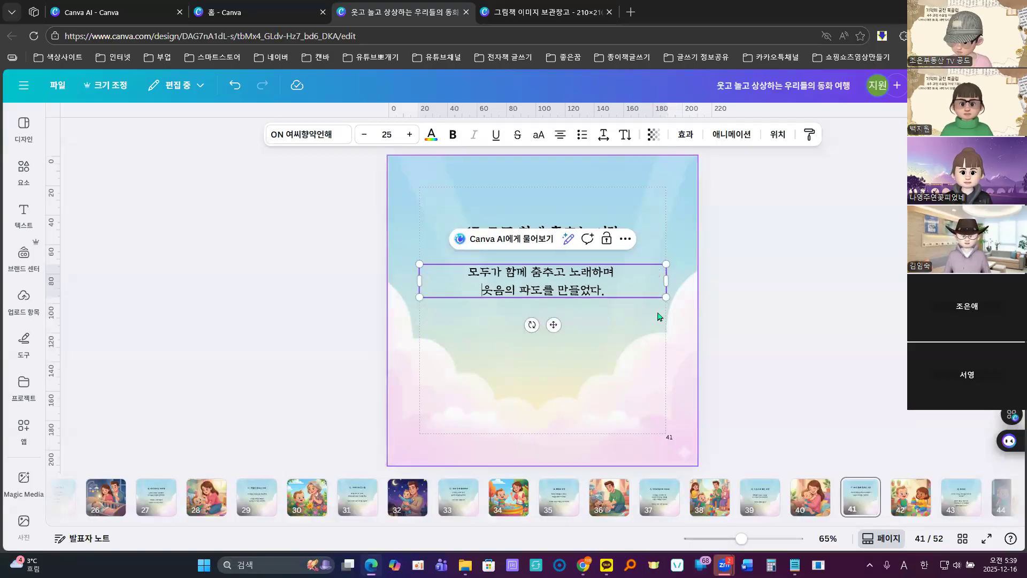
{"action": "left_click", "coordinate": [773, 308]}
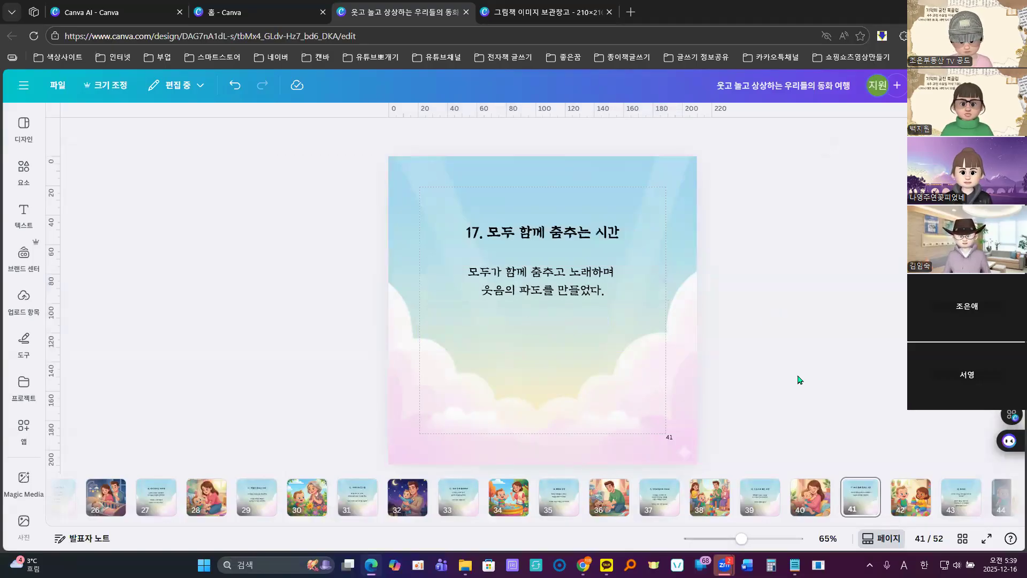
Step: Replace the subtitle after '18.' on page 43 of the picture book with the story's page 18 subtitle '돌아갈 시간'
{"action": "left_click", "coordinate": [957, 511]}
{"action": "left_click", "coordinate": [107, 11]}
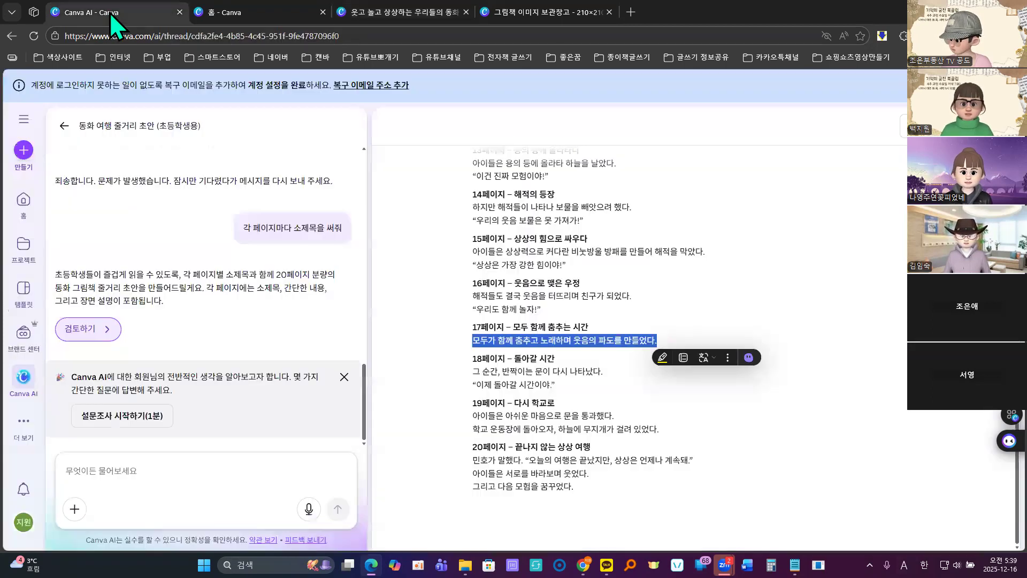
{"action": "left_click_drag", "start_coordinate": [514, 359], "coordinate": [574, 362]}
{"action": "key", "text": "ctrl+c"}
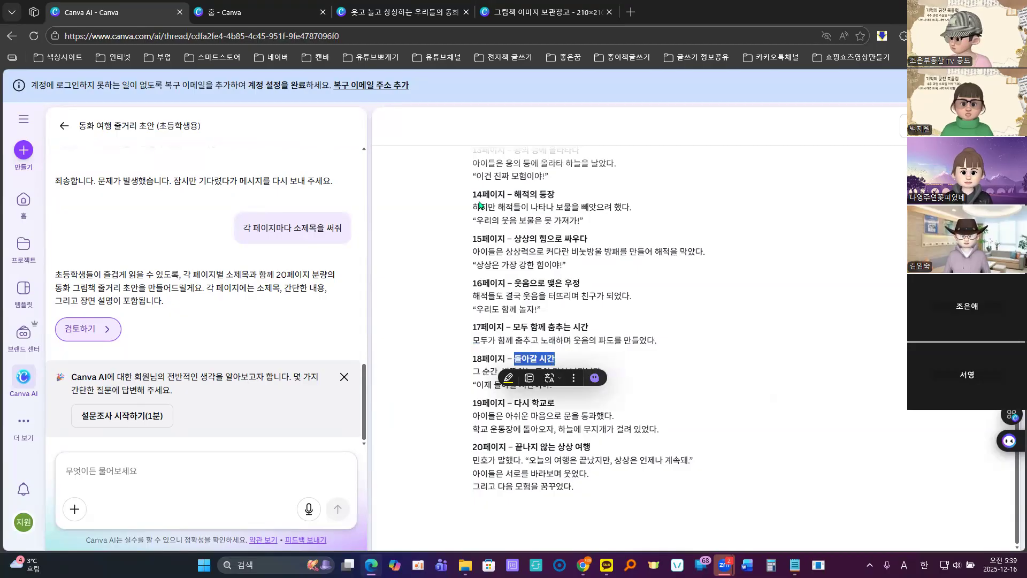
{"action": "left_click", "coordinate": [377, 14]}
{"action": "left_click", "coordinate": [536, 250]}
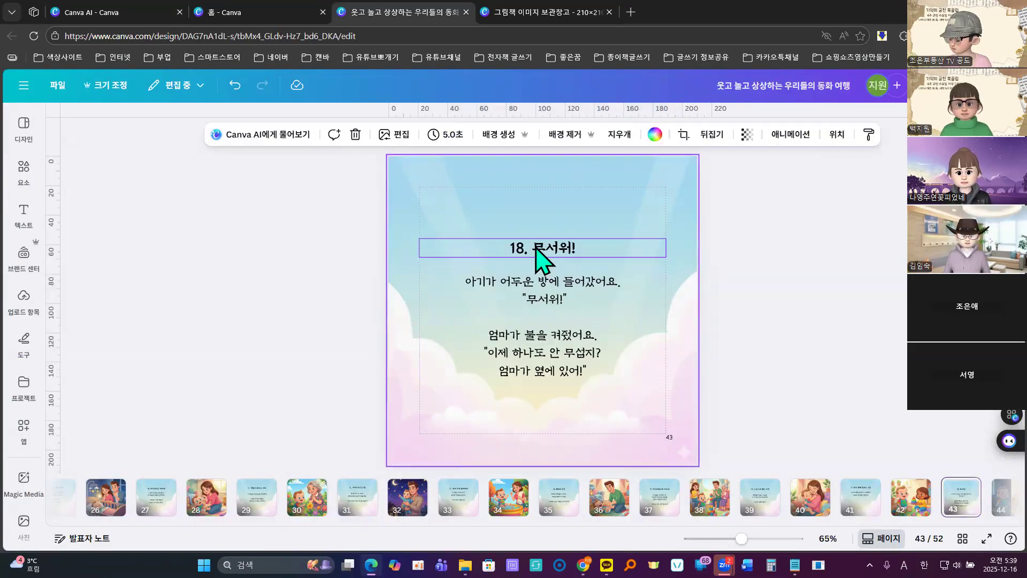
{"action": "left_click", "coordinate": [533, 247]}
{"action": "left_click_drag", "start_coordinate": [533, 246], "coordinate": [602, 254]}
{"action": "key", "text": "ctrl+v"}
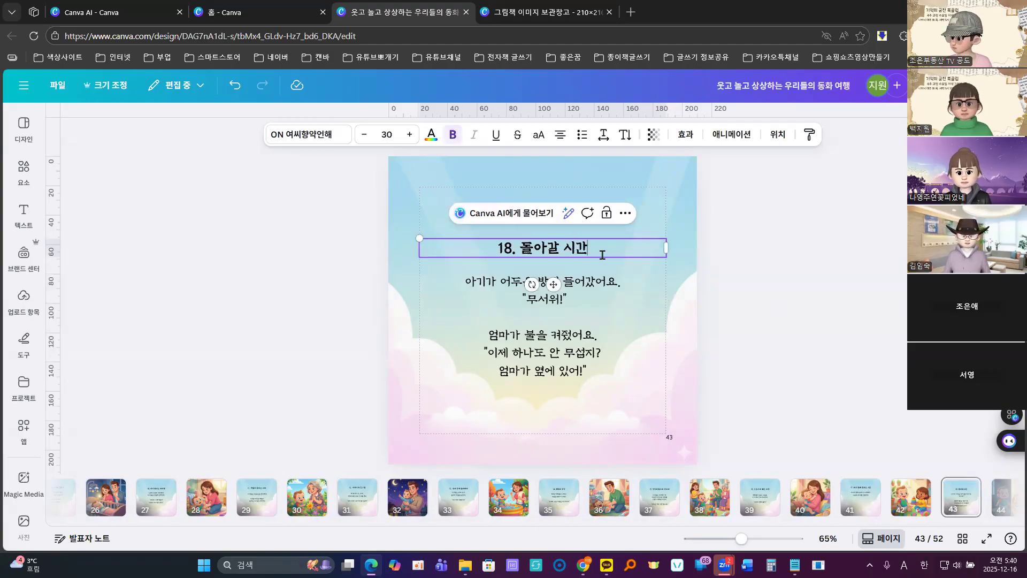
Step: Copy the page 18 body text from the generated story and replace the body text on page 43 of the picture book with it
{"action": "left_click", "coordinate": [132, 12]}
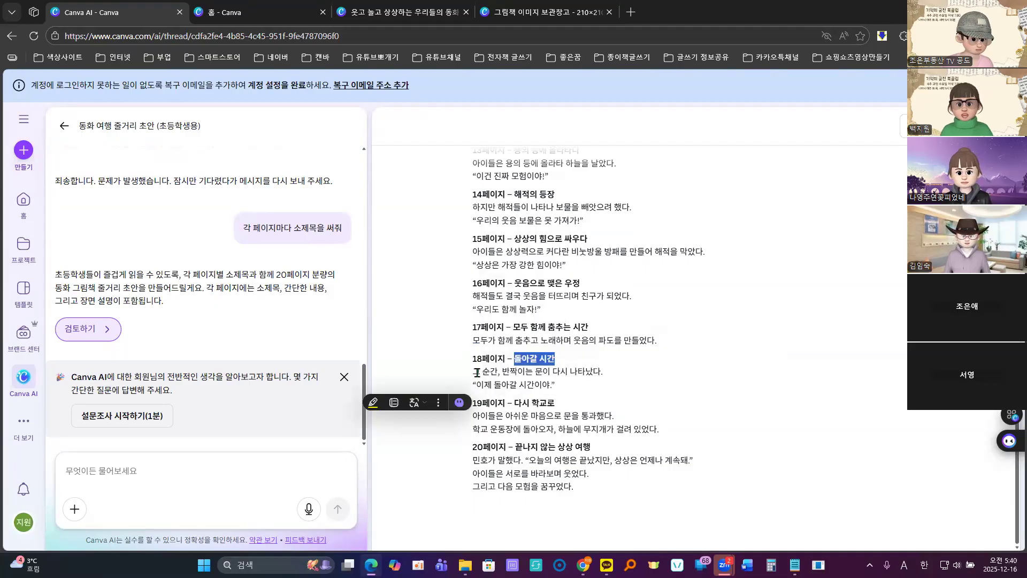
{"action": "left_click_drag", "start_coordinate": [475, 372], "coordinate": [569, 390]}
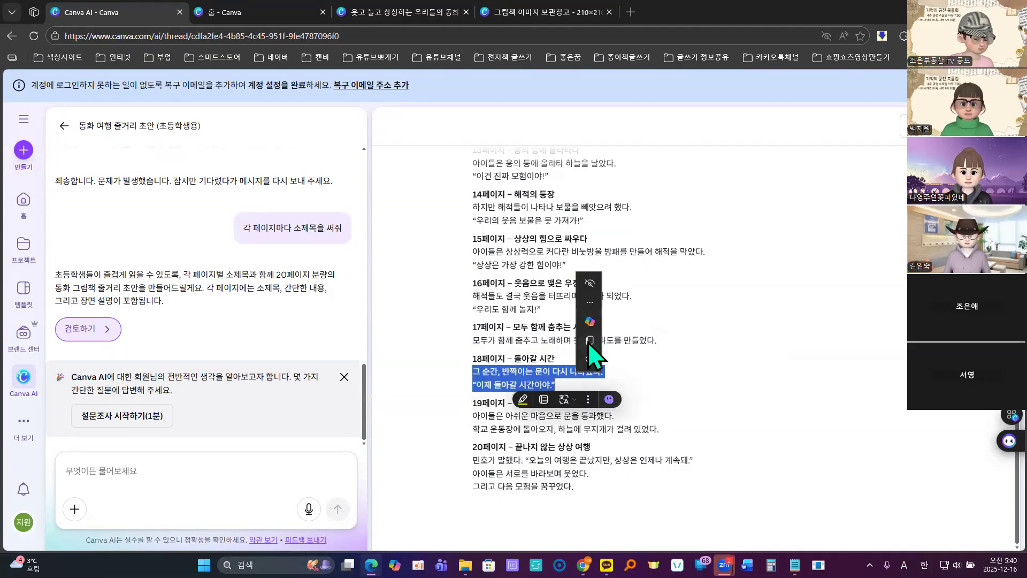
{"action": "left_click", "coordinate": [588, 342]}
{"action": "left_click", "coordinate": [392, 8]}
{"action": "left_click", "coordinate": [578, 364]}
{"action": "left_click", "coordinate": [592, 352]}
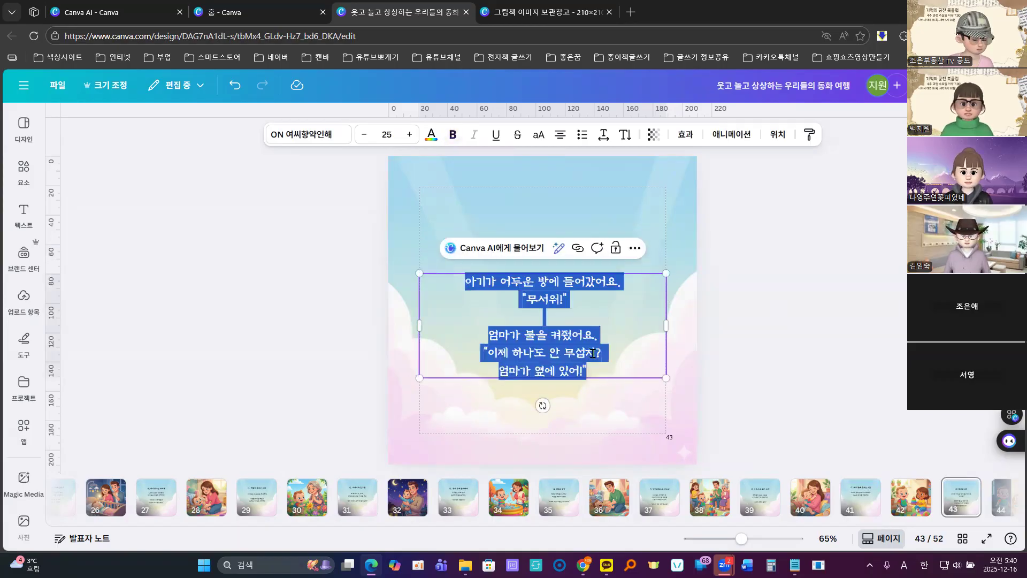
{"action": "key", "text": "ctrl+v"}
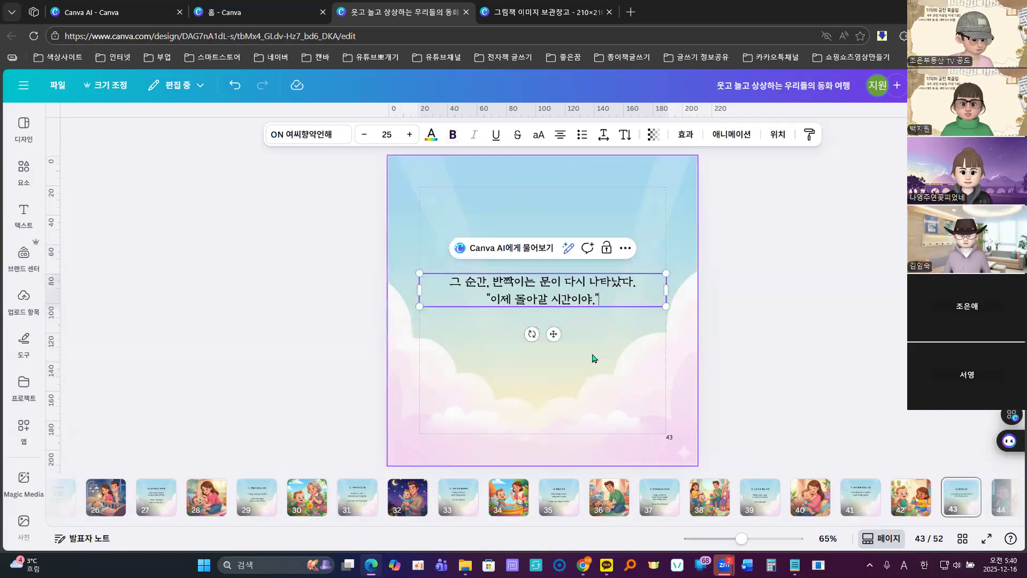
Step: Break page 43's narration after '반짝이는' and separate the quote from it with a blank line
{"action": "left_click", "coordinate": [540, 282]}
{"action": "key", "text": "Return"}
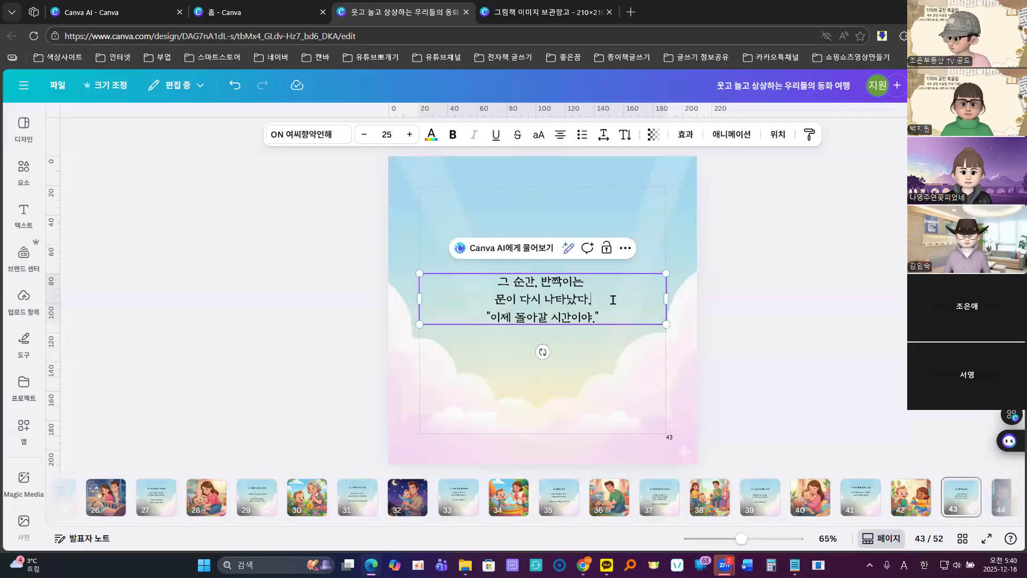
{"action": "key", "text": "Return"}
{"action": "left_click", "coordinate": [787, 393]}
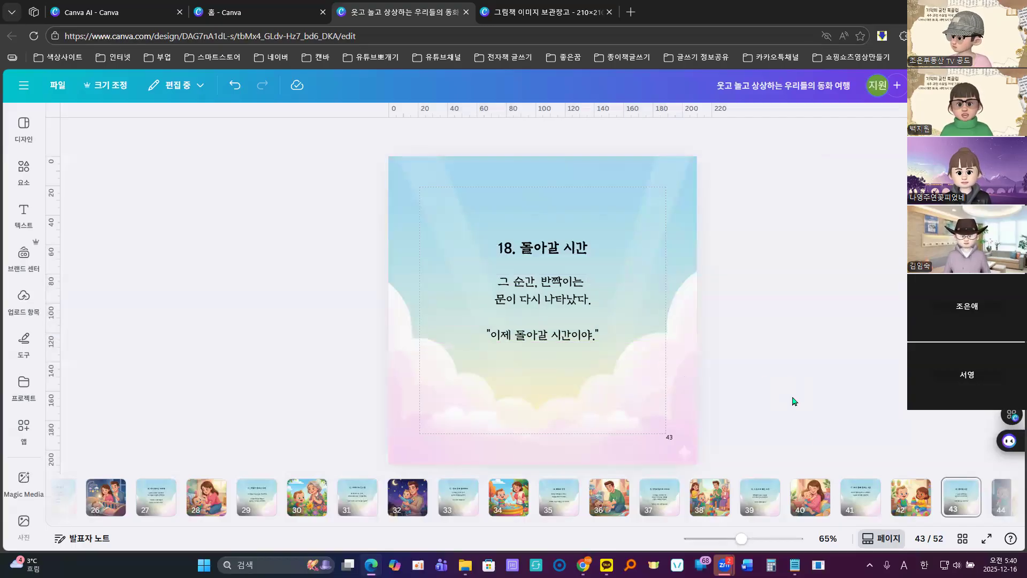
Step: Replace the subtitle after '19.' on page 45 of the picture book with the story's page 19 subtitle '다시 학교로'
{"action": "scroll", "coordinate": [856, 498], "scroll_direction": "right", "scroll_amount": 5}
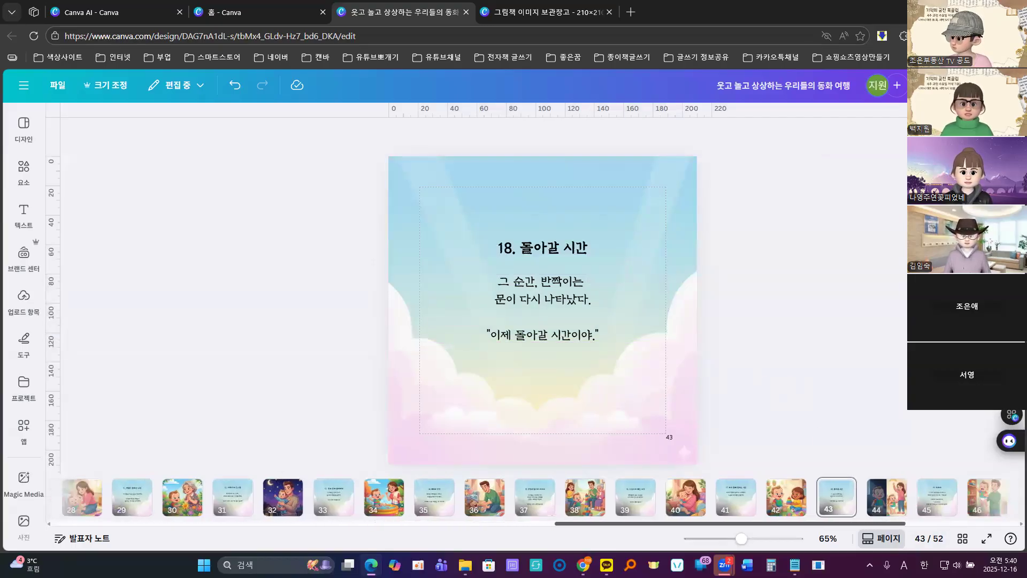
{"action": "left_click", "coordinate": [752, 500]}
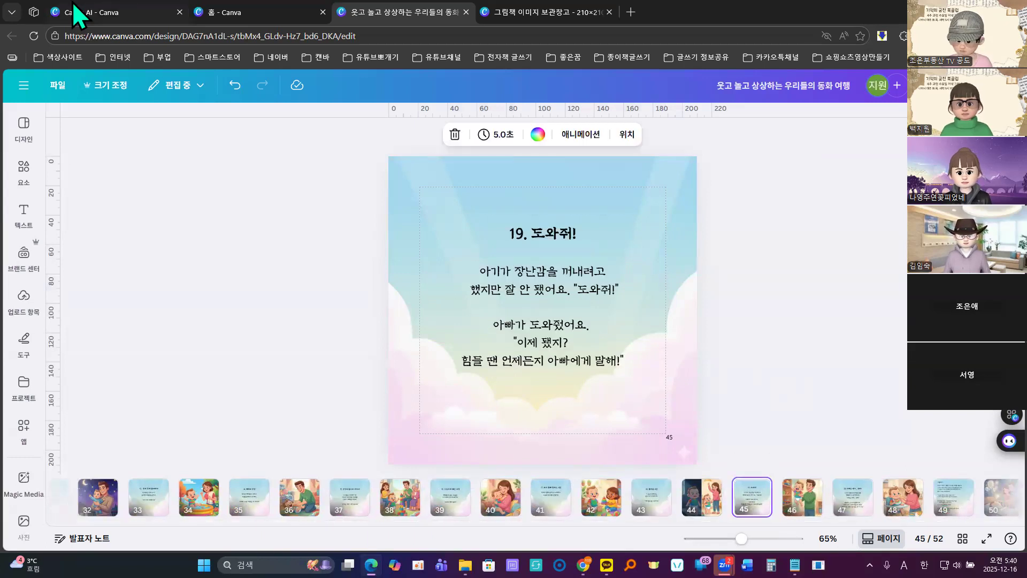
{"action": "left_click", "coordinate": [108, 12]}
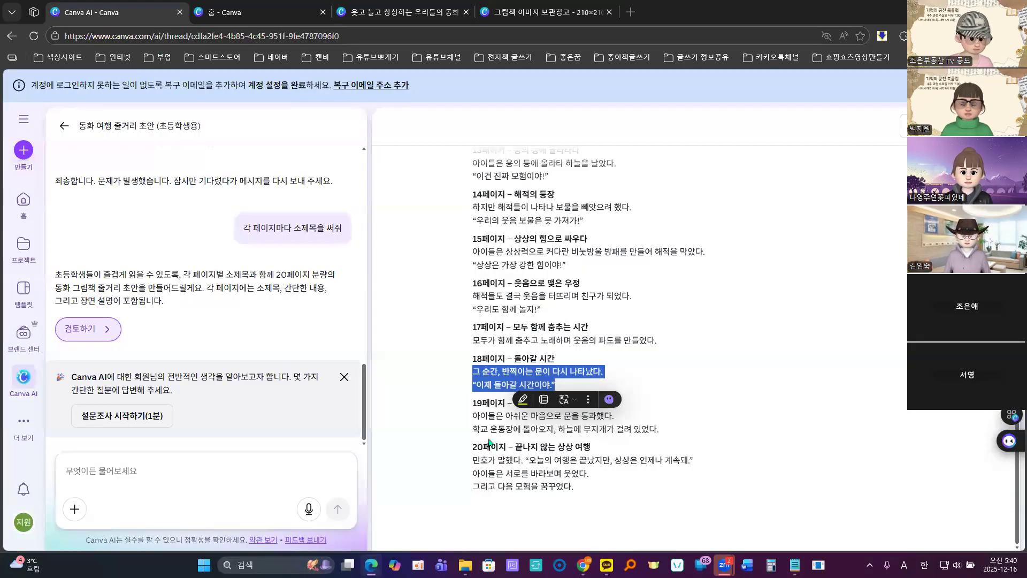
{"action": "left_click_drag", "start_coordinate": [514, 403], "coordinate": [555, 403]}
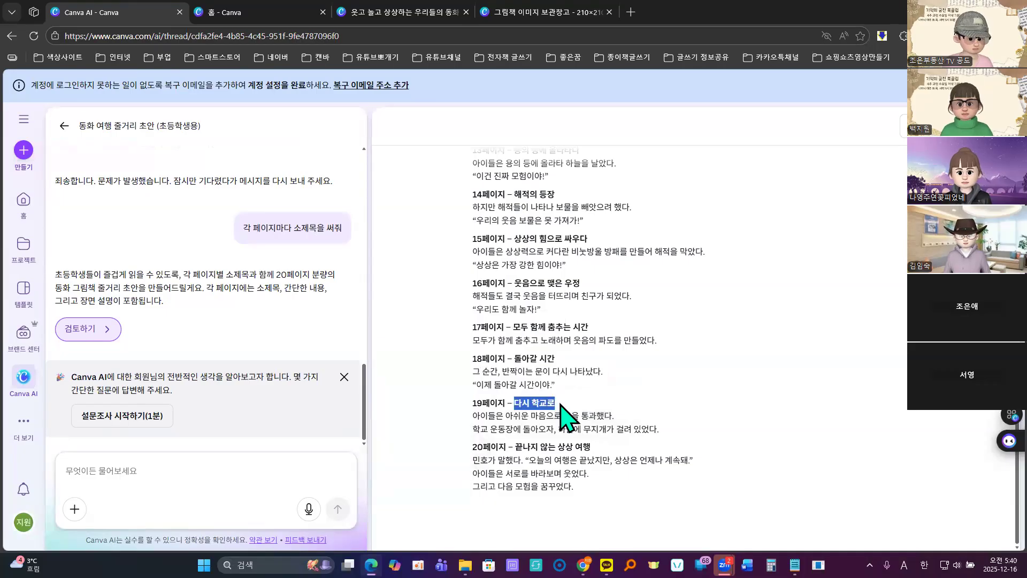
{"action": "left_click", "coordinate": [367, 13]}
{"action": "left_click", "coordinate": [536, 239]}
{"action": "left_click", "coordinate": [537, 239]}
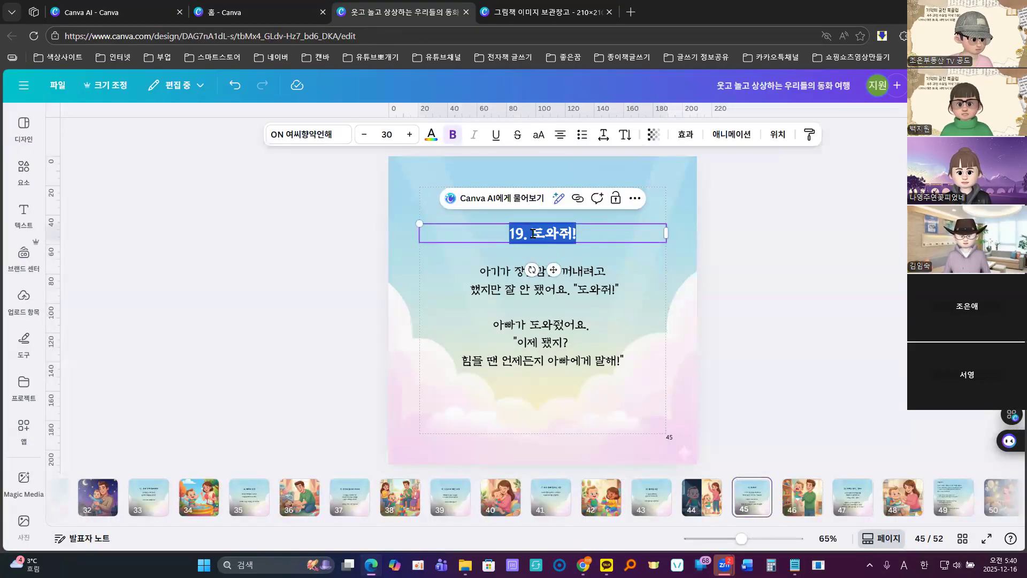
{"action": "left_click_drag", "start_coordinate": [531, 234], "coordinate": [588, 236]}
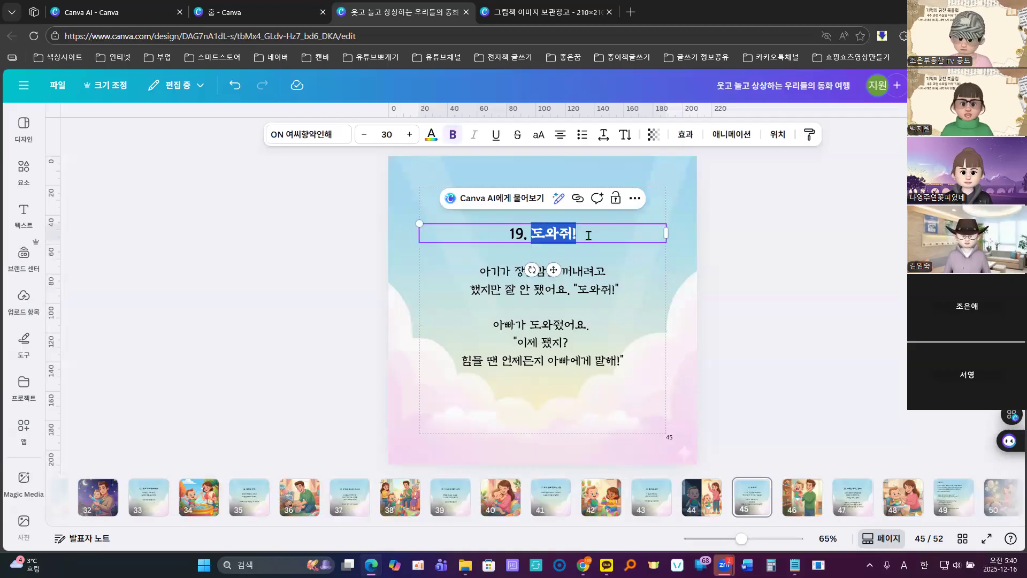
{"action": "key", "text": "ctrl+v"}
Step: Copy the page 19 body text from the generated story and replace the body text on page 45 of the picture book with it
{"action": "left_click", "coordinate": [102, 16]}
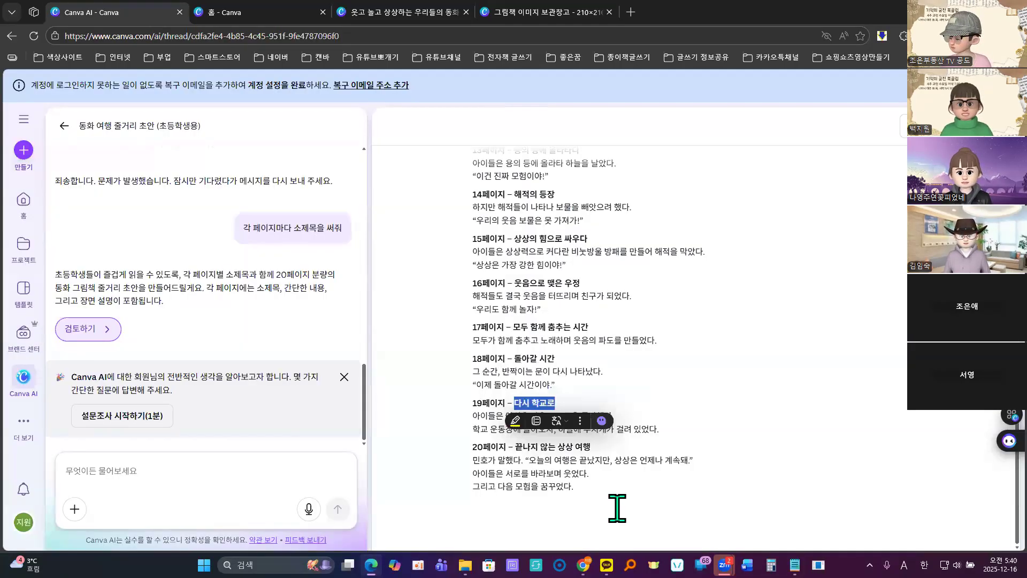
{"action": "left_click_drag", "start_coordinate": [474, 416], "coordinate": [659, 430]}
{"action": "left_click", "coordinate": [692, 442]}
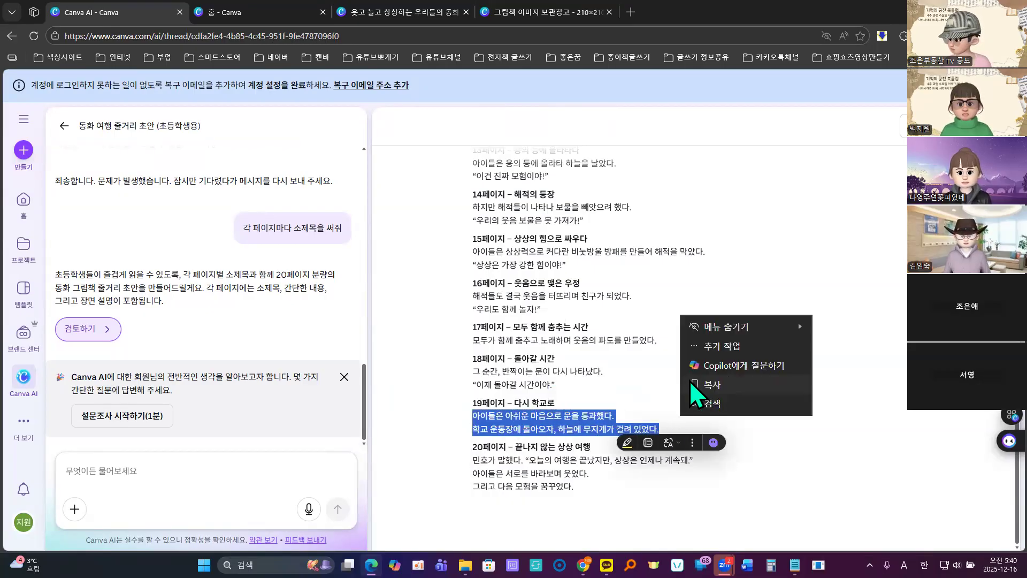
{"action": "left_click", "coordinate": [692, 384]}
{"action": "left_click", "coordinate": [358, 12]}
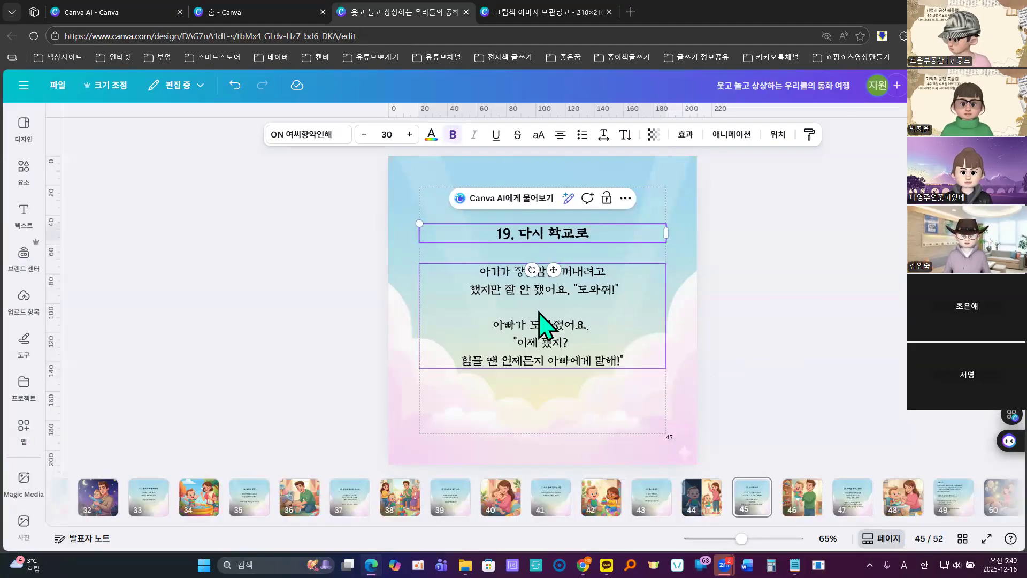
{"action": "double_click", "coordinate": [581, 289]}
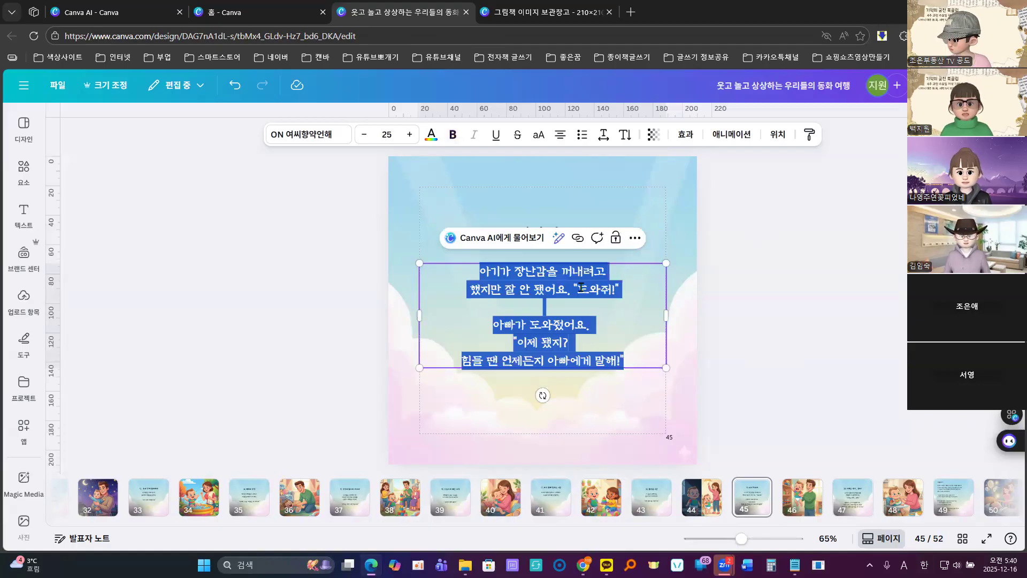
{"action": "key", "text": "ctrl+v"}
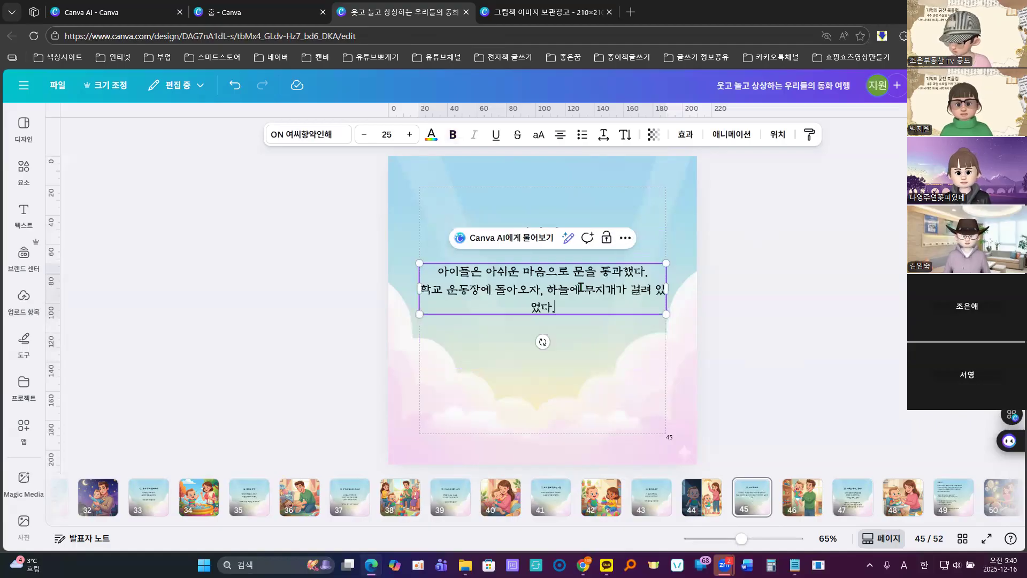
Step: Break page 45's body text after '아쉬운' and '돌아오자,' and separate its two sentences with a blank line
{"action": "left_click", "coordinate": [529, 277]}
{"action": "key", "text": "Return"}
{"action": "key", "text": "Return"}
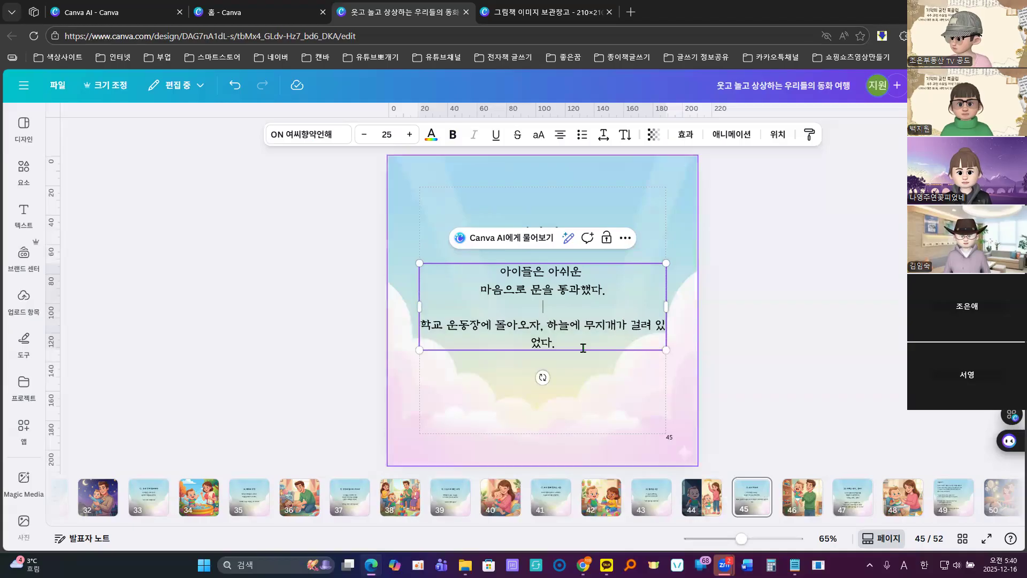
{"action": "key", "text": "Return"}
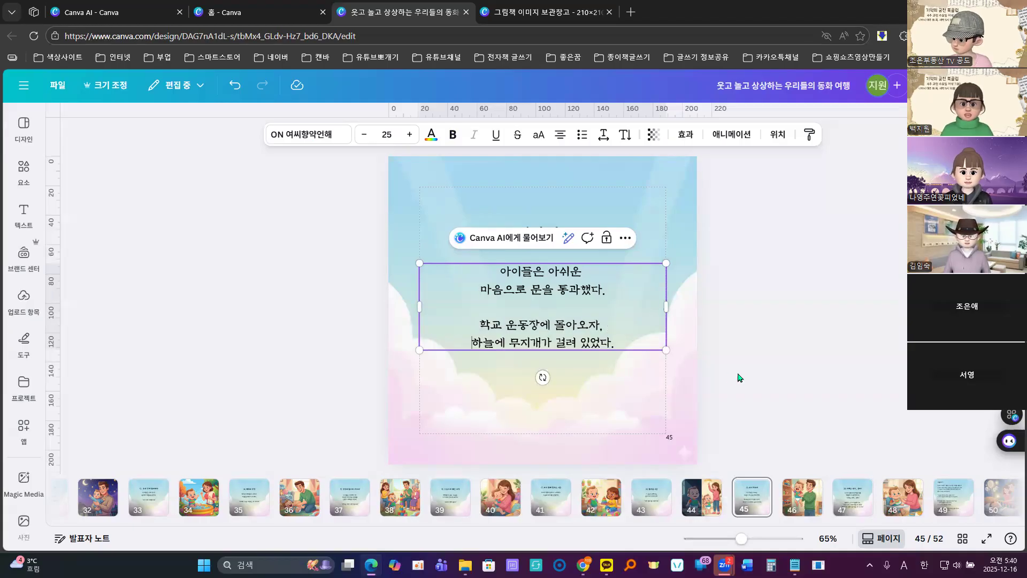
{"action": "left_click", "coordinate": [756, 361]}
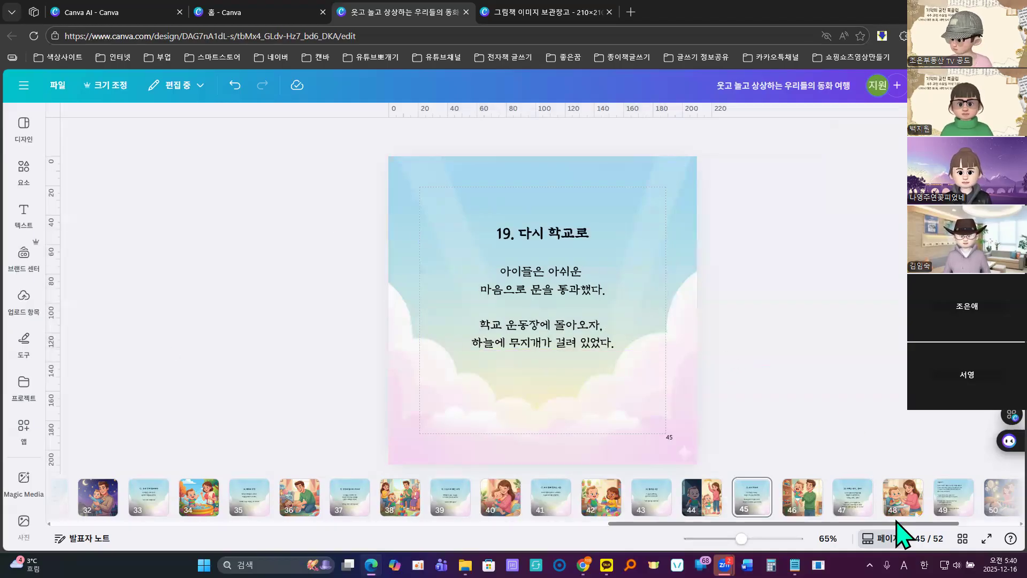
Step: Replace the subtitle after '20.' on page 47 of the picture book with the story's page 20 subtitle '끝나지 않는 상상 여행'
{"action": "scroll", "coordinate": [835, 497], "scroll_direction": "right", "scroll_amount": 3}
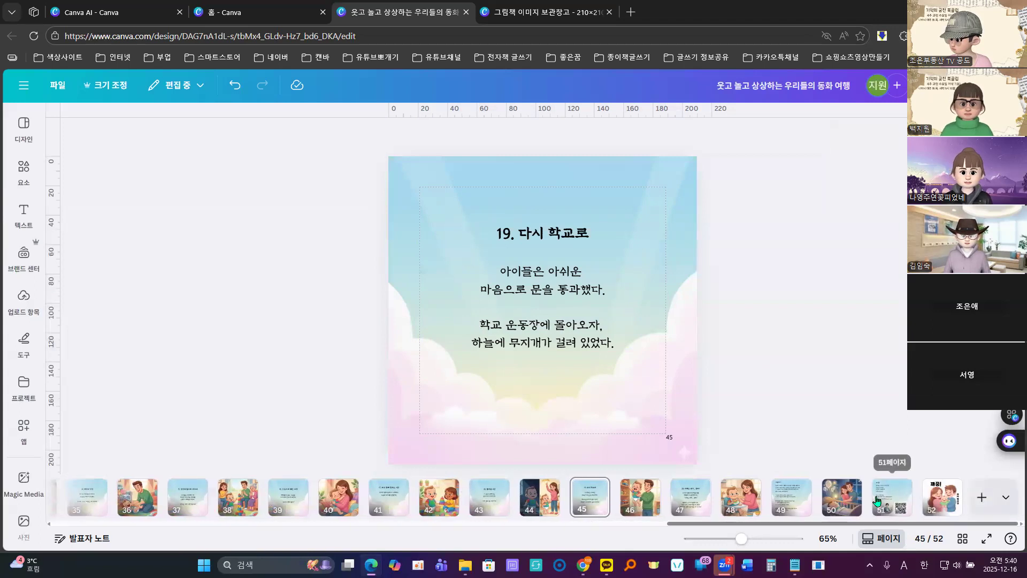
{"action": "left_click", "coordinate": [690, 503]}
{"action": "left_click", "coordinate": [107, 11]}
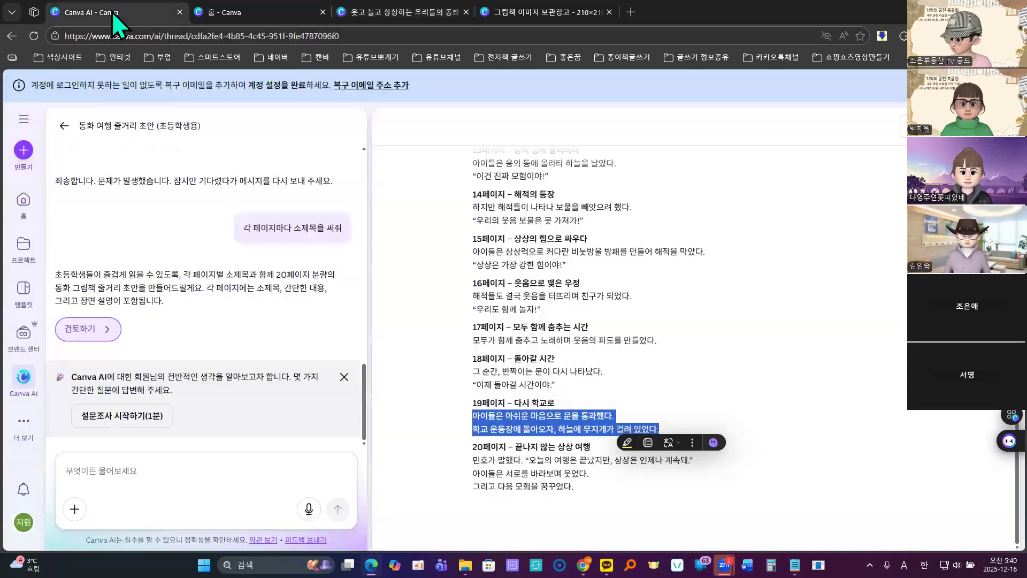
{"action": "left_click", "coordinate": [455, 439]}
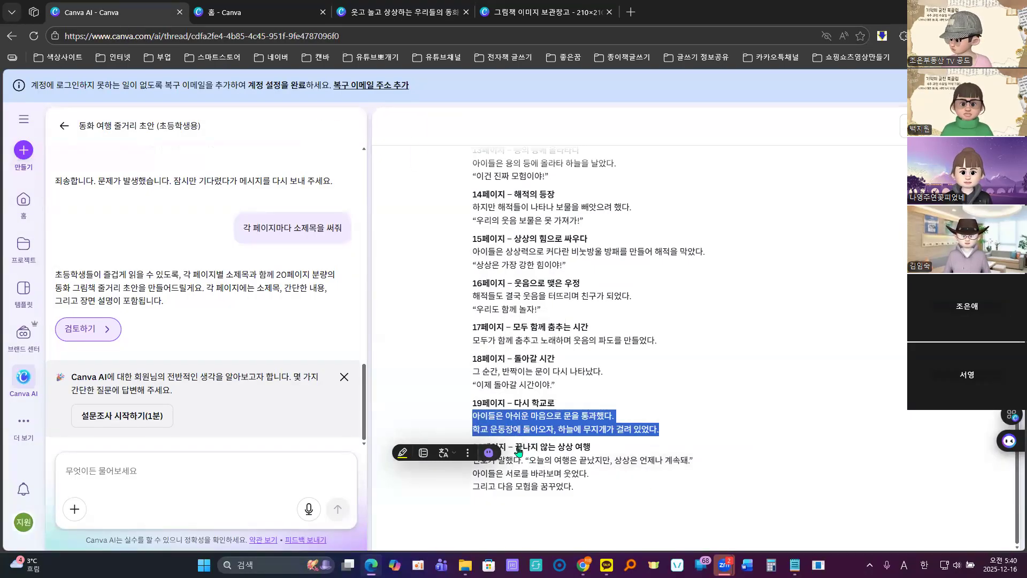
{"action": "left_click", "coordinate": [517, 447]}
{"action": "left_click_drag", "start_coordinate": [518, 447], "coordinate": [597, 444]}
{"action": "key", "text": "ctrl+c"}
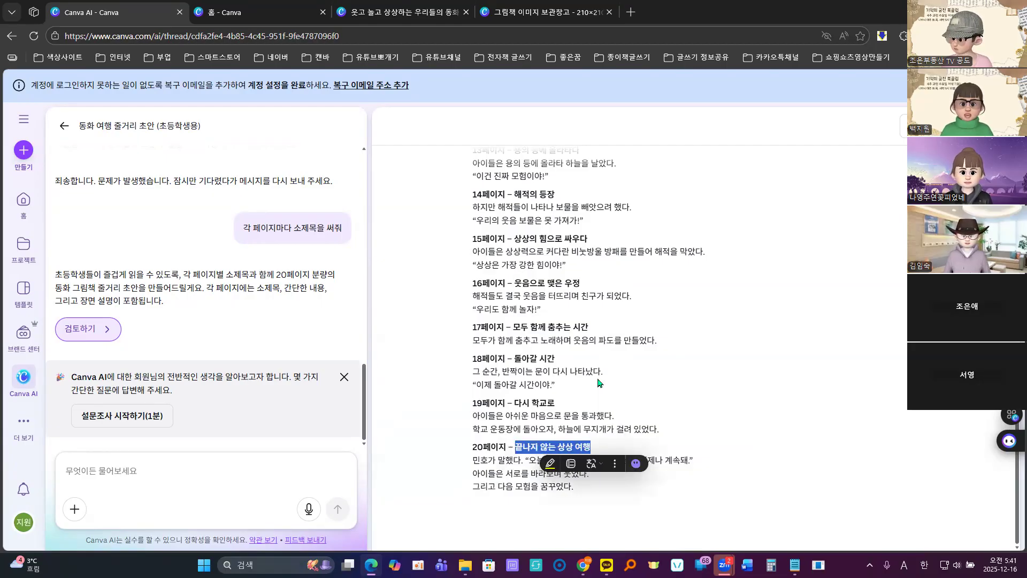
{"action": "left_click", "coordinate": [404, 12]}
{"action": "left_click", "coordinate": [535, 254]}
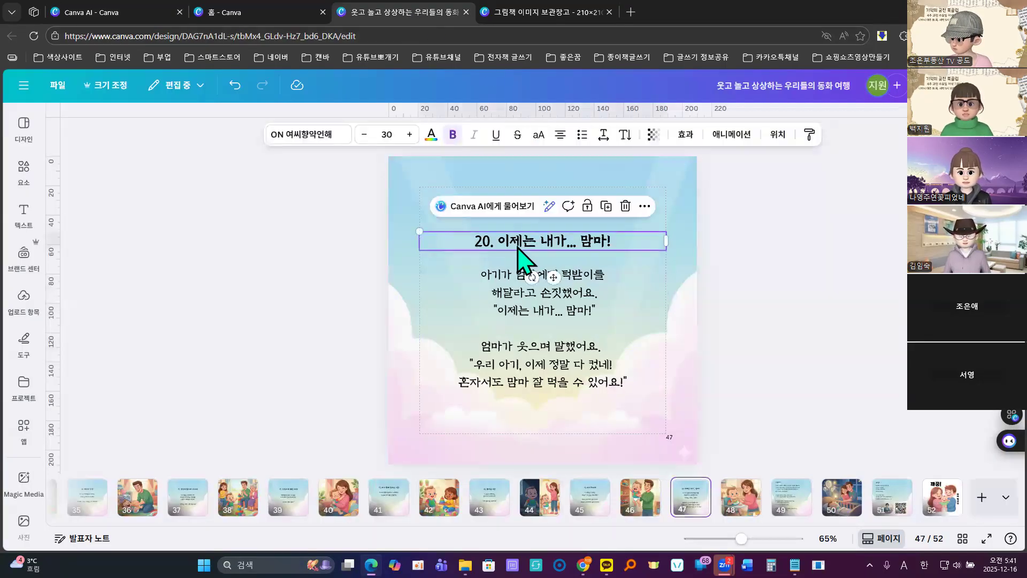
{"action": "left_click", "coordinate": [508, 242]}
{"action": "left_click", "coordinate": [507, 242]}
{"action": "left_click_drag", "start_coordinate": [498, 241], "coordinate": [628, 243]}
{"action": "key", "text": "ctrl+v"}
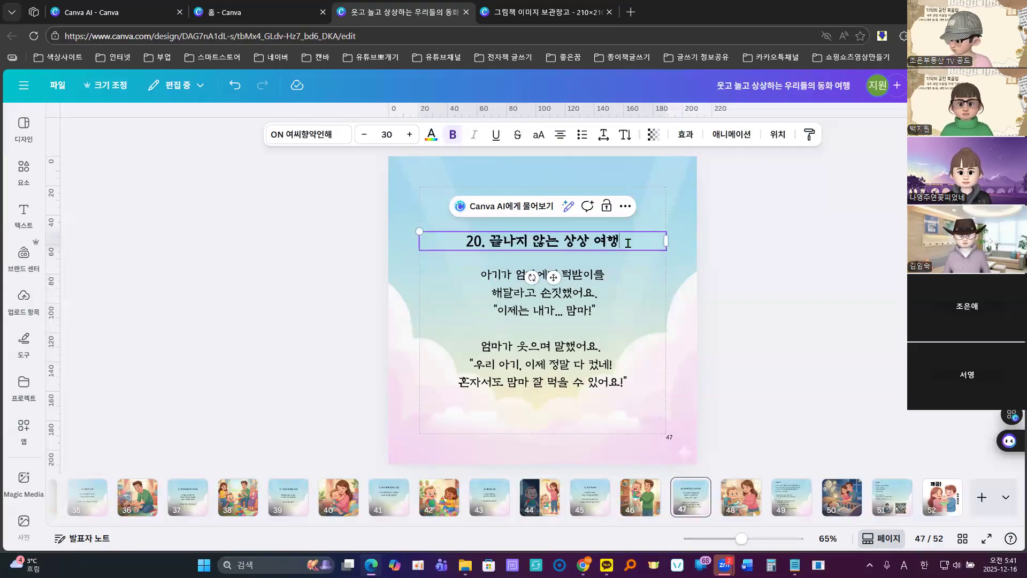
Step: Copy the page 20 body text from the generated story and replace the body text on page 47 of the picture book with it
{"action": "left_click", "coordinate": [107, 11]}
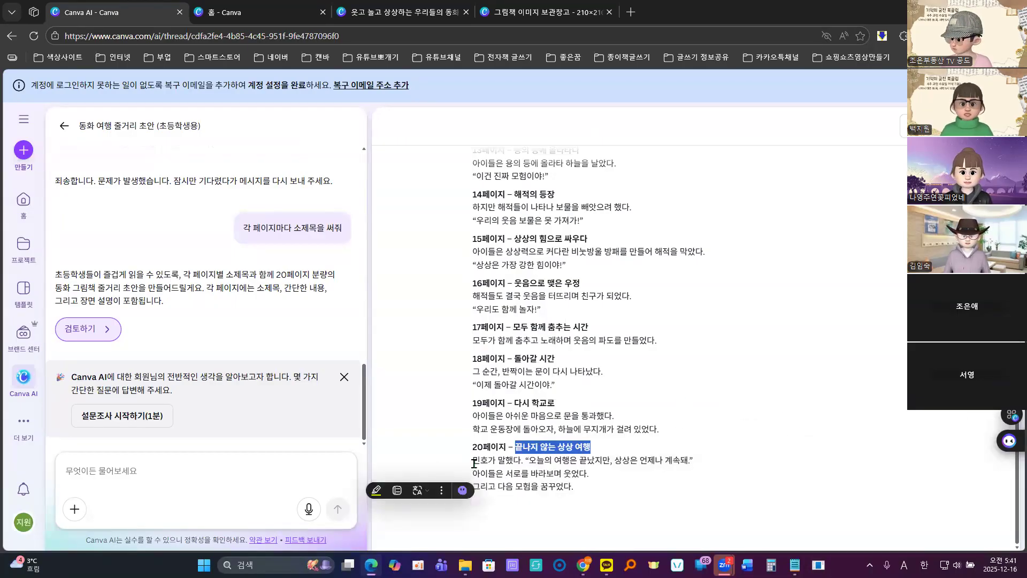
{"action": "left_click_drag", "start_coordinate": [473, 461], "coordinate": [598, 484]}
{"action": "key", "text": "ctrl+c"}
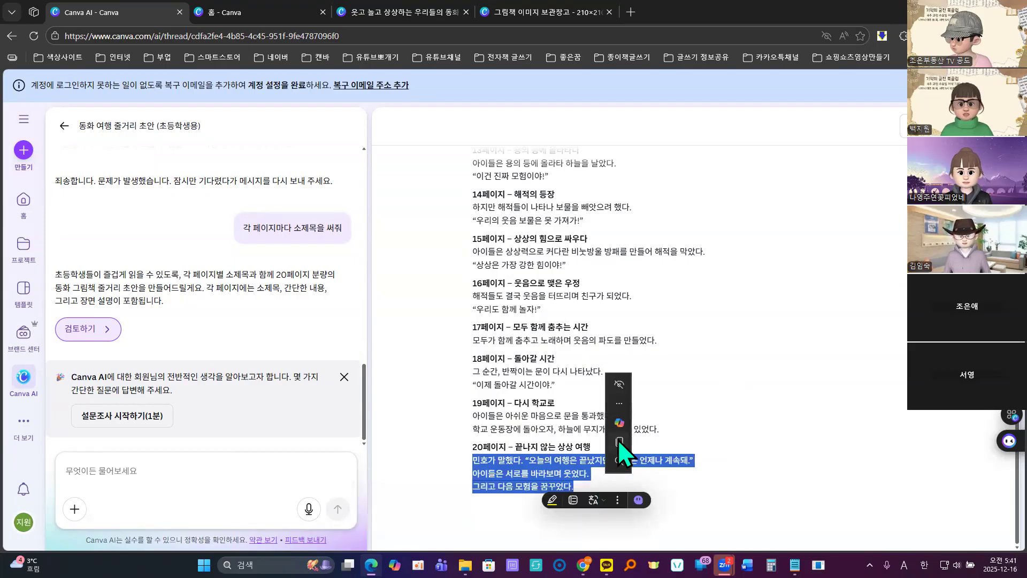
{"action": "left_click", "coordinate": [396, 13]}
{"action": "left_click", "coordinate": [470, 344]}
{"action": "double_click", "coordinate": [550, 309]}
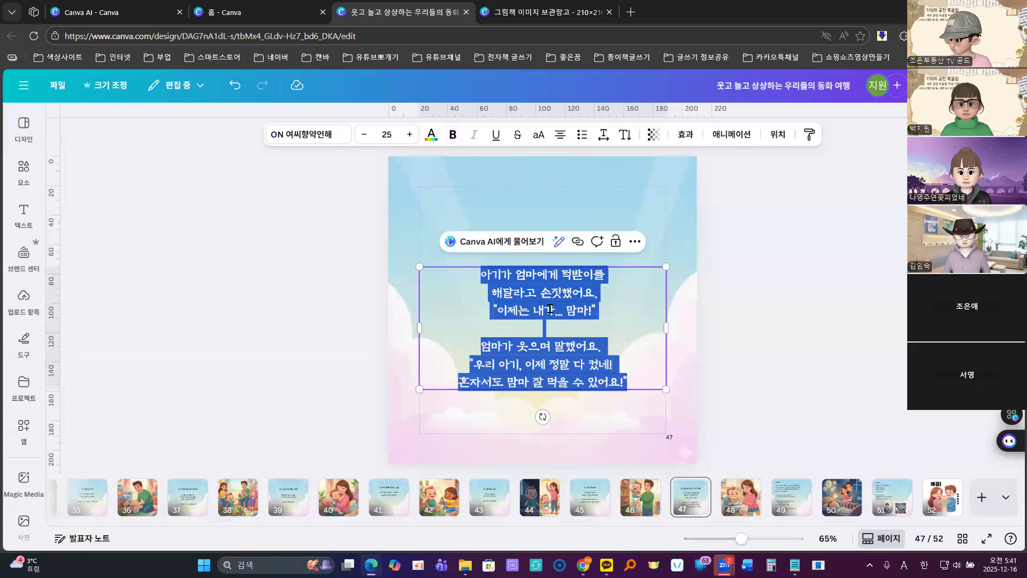
{"action": "key", "text": "ctrl+v"}
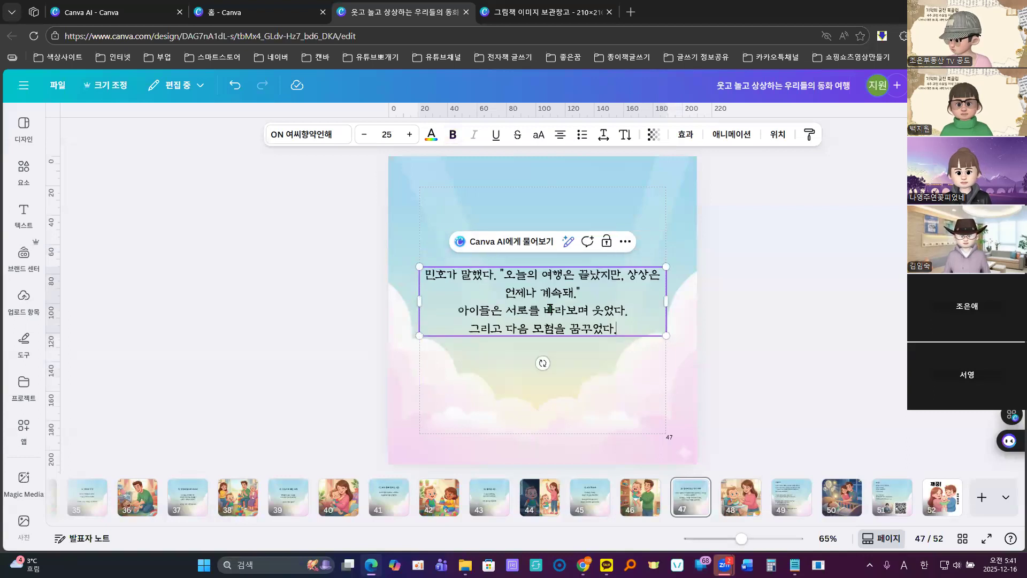
Step: Break page 47's body text after '말했다.' and '끝났지만,' and add a blank line between the quote and '아이들은'
{"action": "left_click", "coordinate": [498, 276]}
{"action": "key", "text": "Return"}
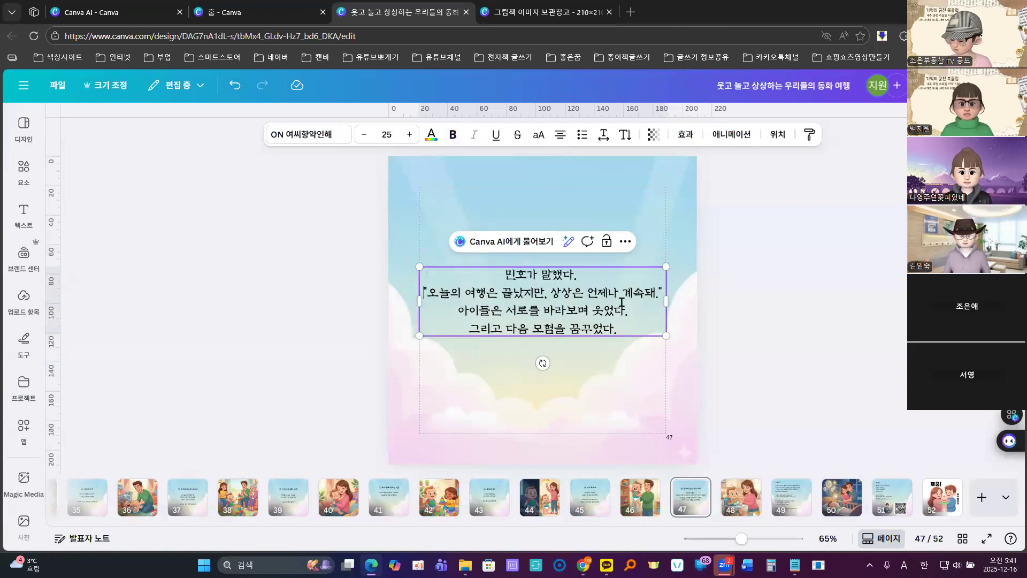
{"action": "left_click", "coordinate": [553, 294]}
{"action": "key", "text": "Return"}
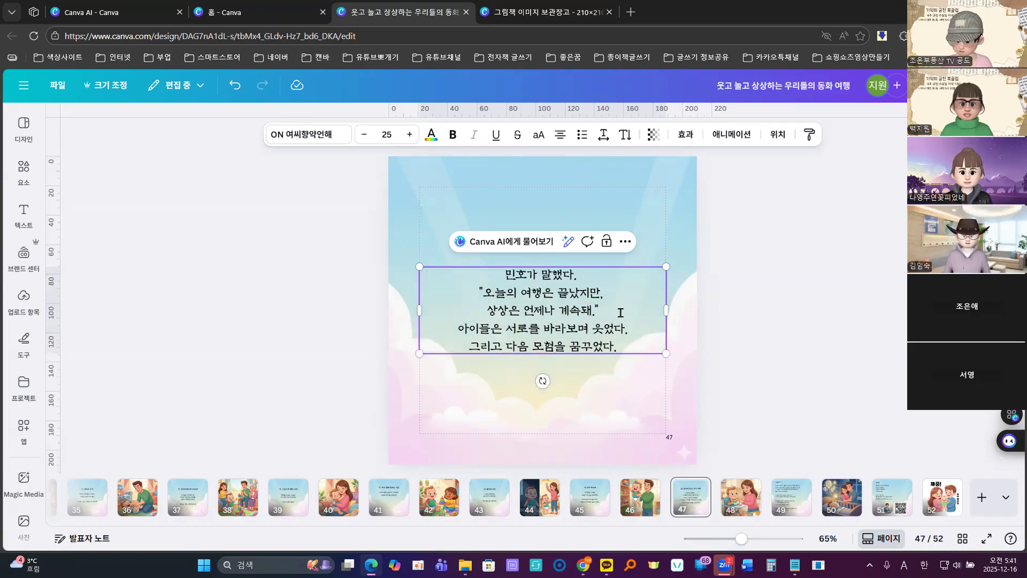
{"action": "key", "text": "Return"}
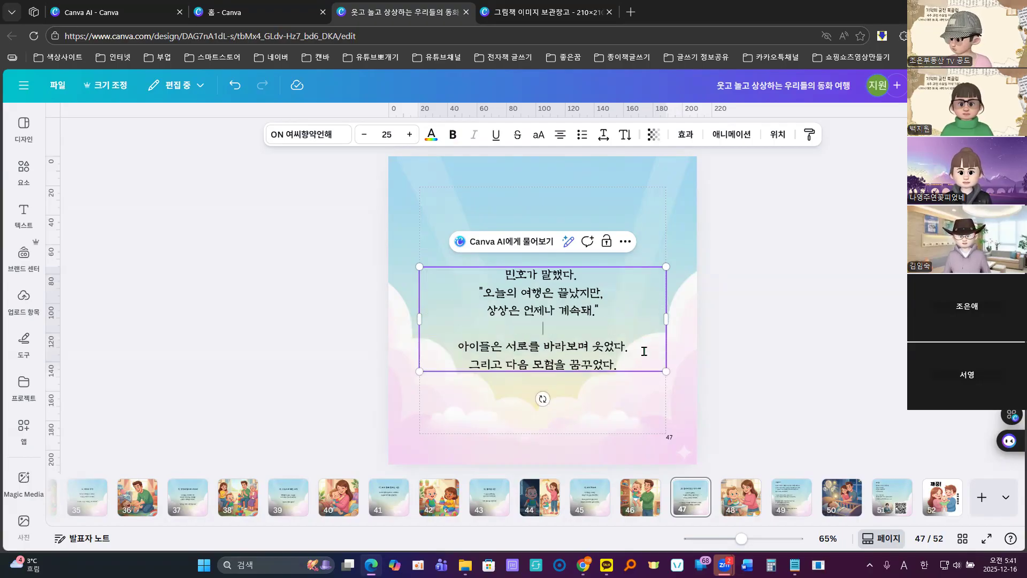
{"action": "left_click", "coordinate": [776, 340]}
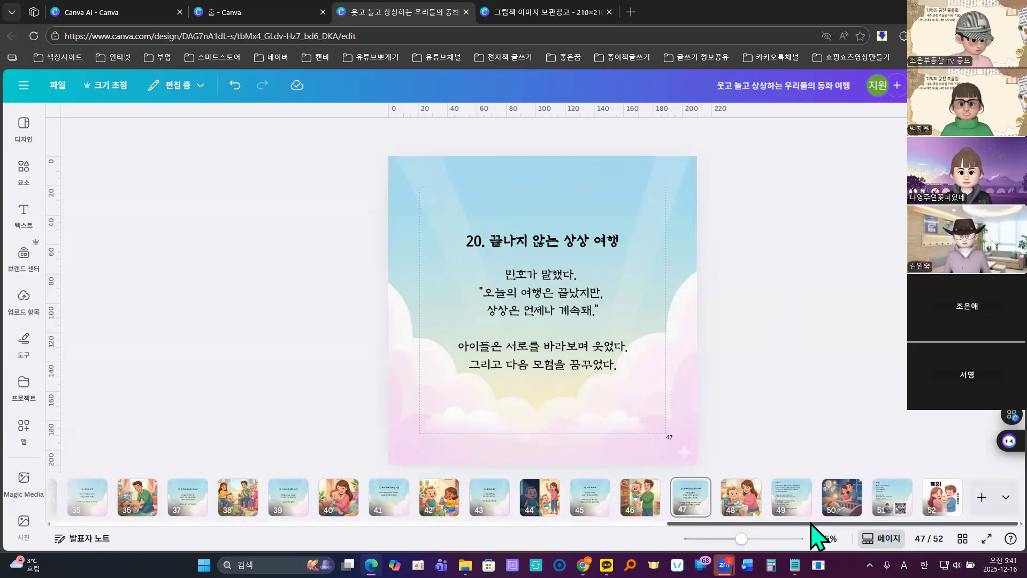
Step: Go back through the picture book to page 9 and review the text of the first story page
{"action": "scroll", "coordinate": [813, 535], "scroll_direction": "left", "scroll_amount": 10}
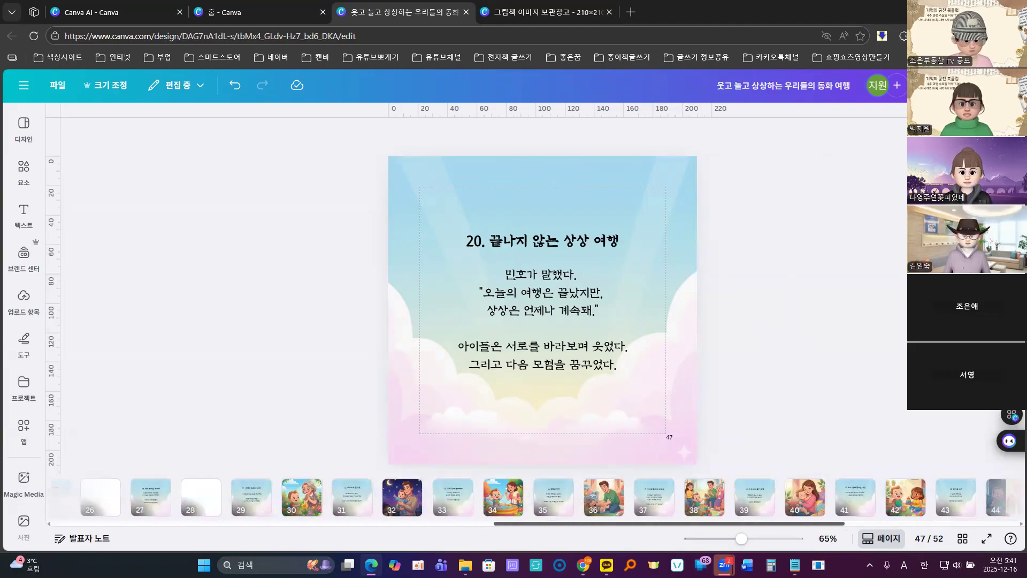
{"action": "scroll", "coordinate": [540, 498], "scroll_direction": "left", "scroll_amount": 7}
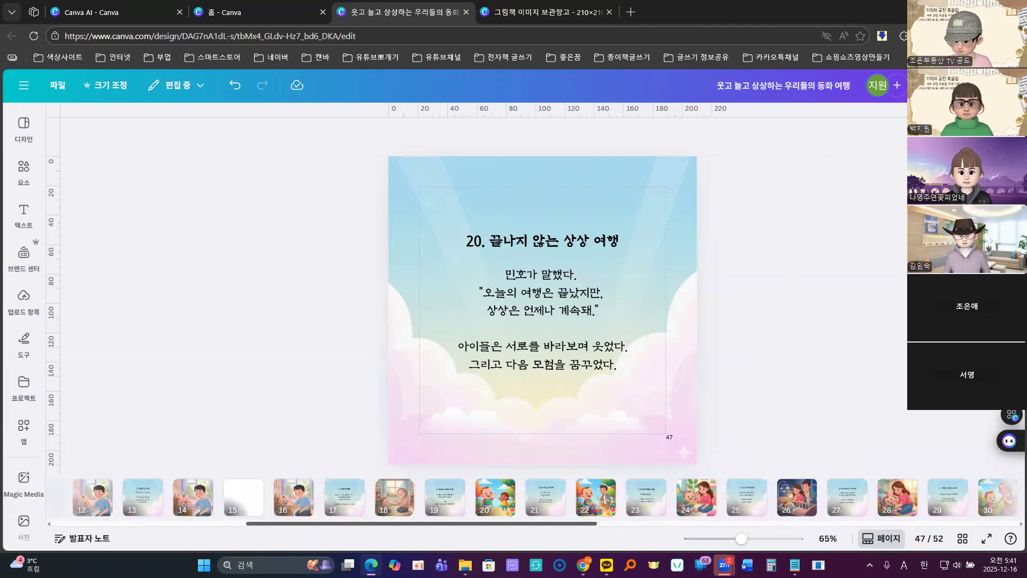
{"action": "scroll", "coordinate": [535, 497], "scroll_direction": "left", "scroll_amount": 5}
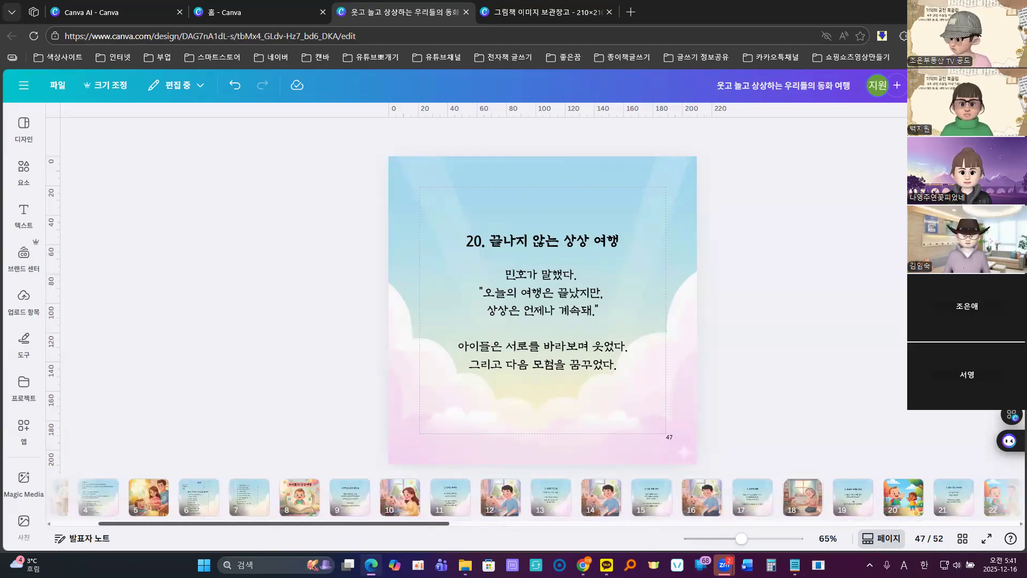
{"action": "scroll", "coordinate": [534, 497], "scroll_direction": "left", "scroll_amount": 1}
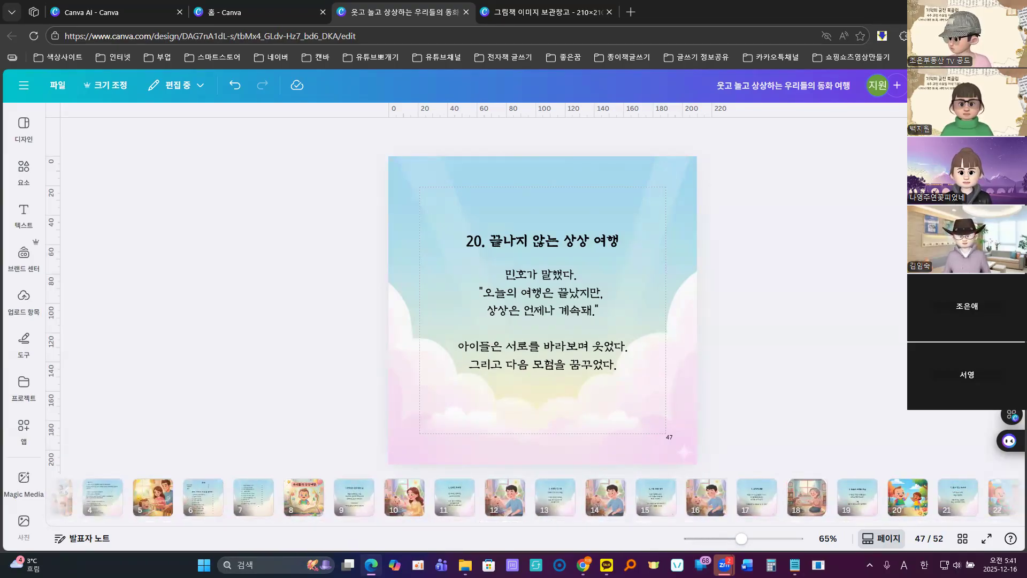
{"action": "left_click", "coordinate": [348, 510]}
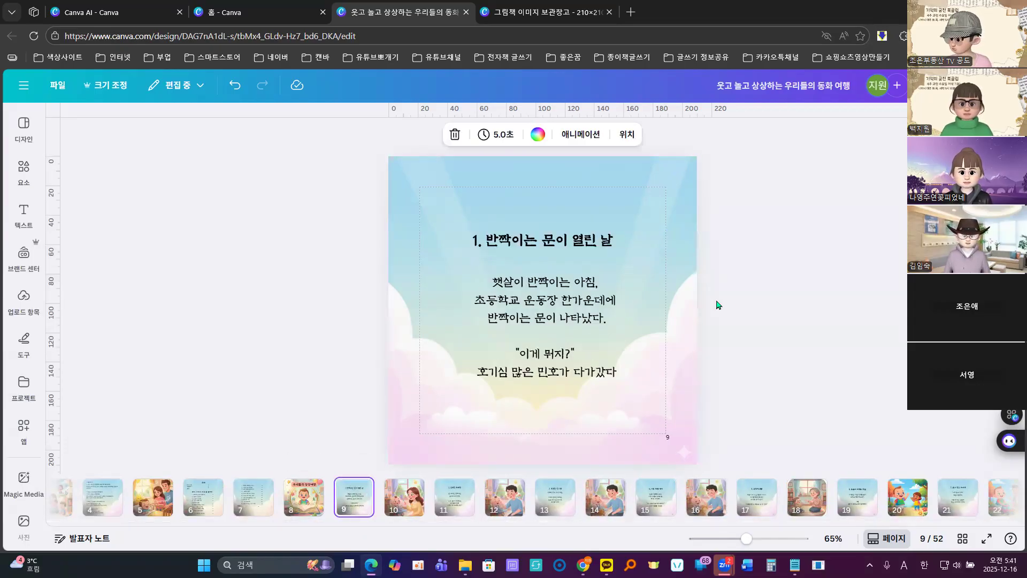
{"action": "left_click", "coordinate": [760, 342]}
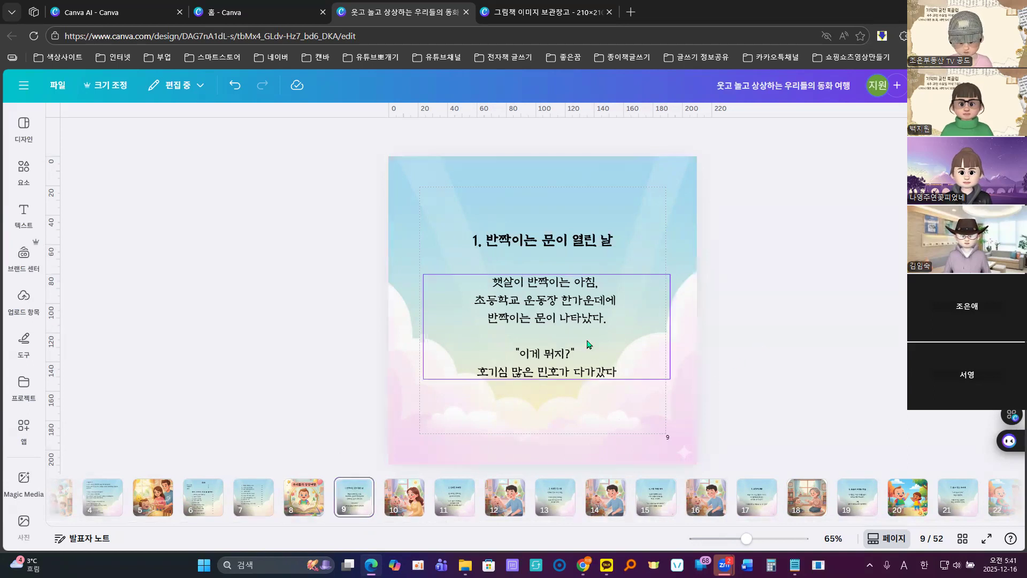
{"action": "left_click", "coordinate": [607, 344]}
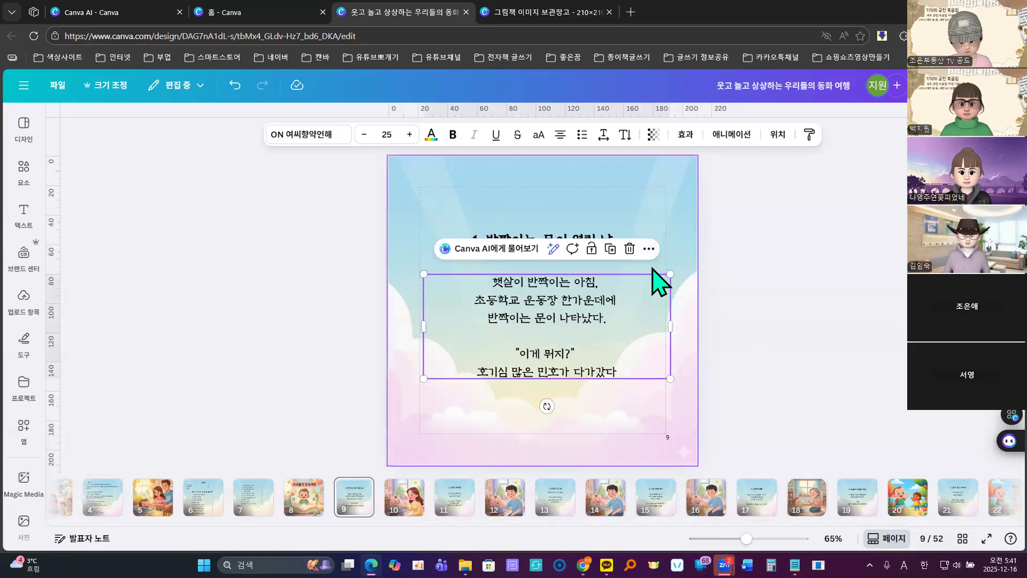
Step: Return to the generated story's chat and send Canva AI the request '각 페이지마다 등장하는 주인공 케릭터를 유지하면서 프롬프트를 작성해줘'
{"action": "left_click", "coordinate": [96, 13]}
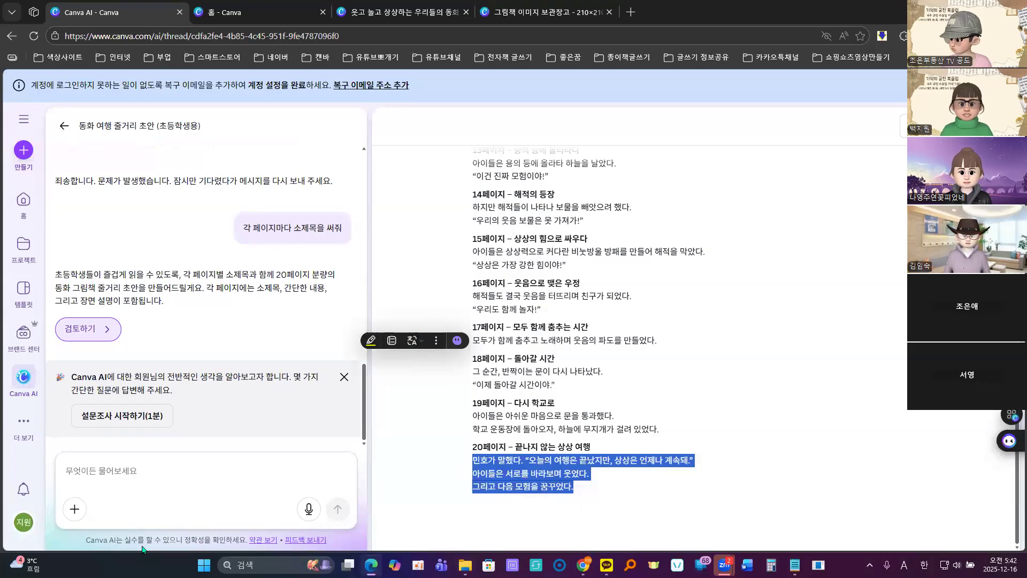
{"action": "left_click", "coordinate": [129, 468]}
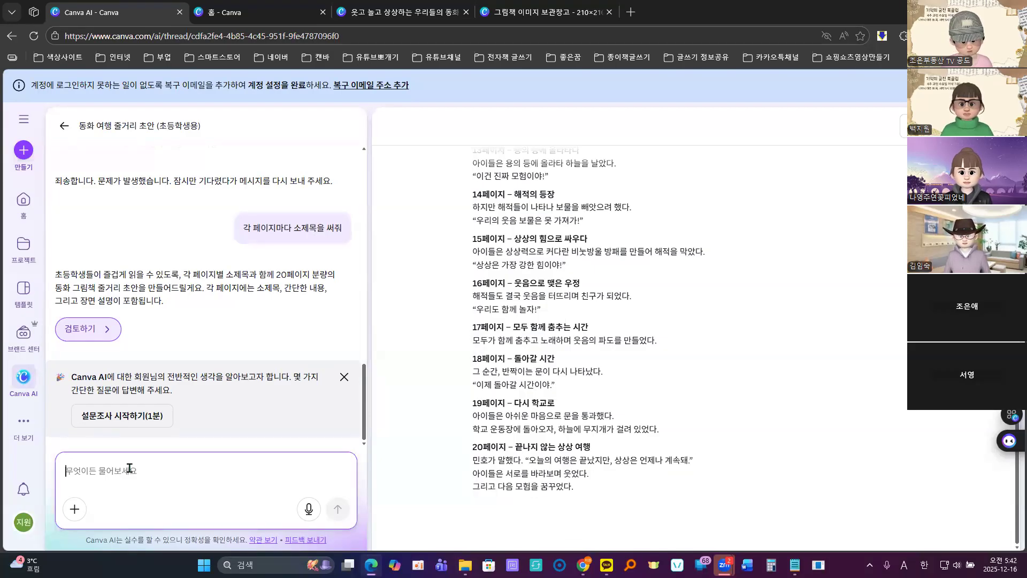
{"action": "type", "text": "개"}
{"action": "type", "text": " 페이지맘"}
{"action": "type", "text": "다"}
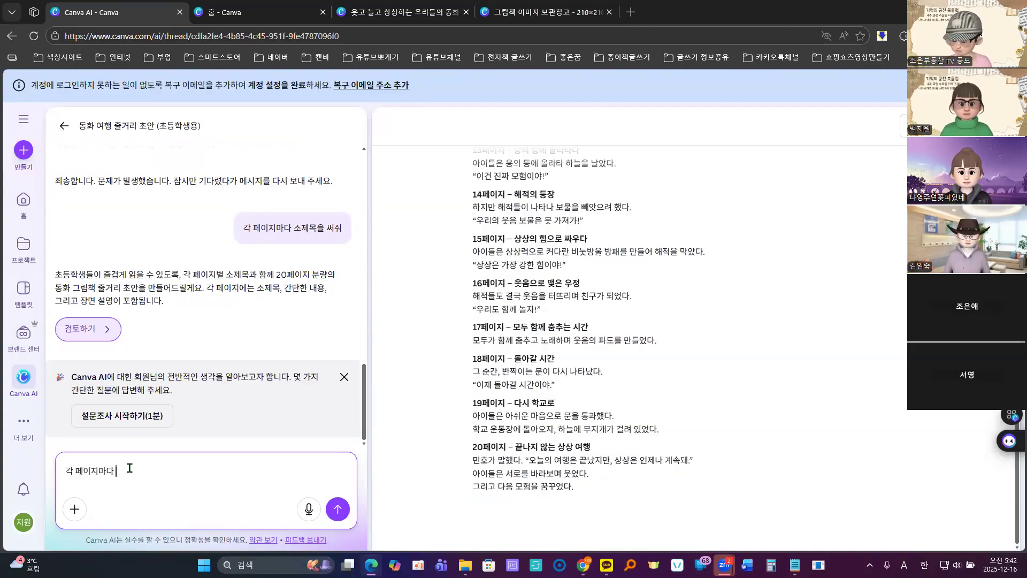
{"action": "type", "text": " 주제"}
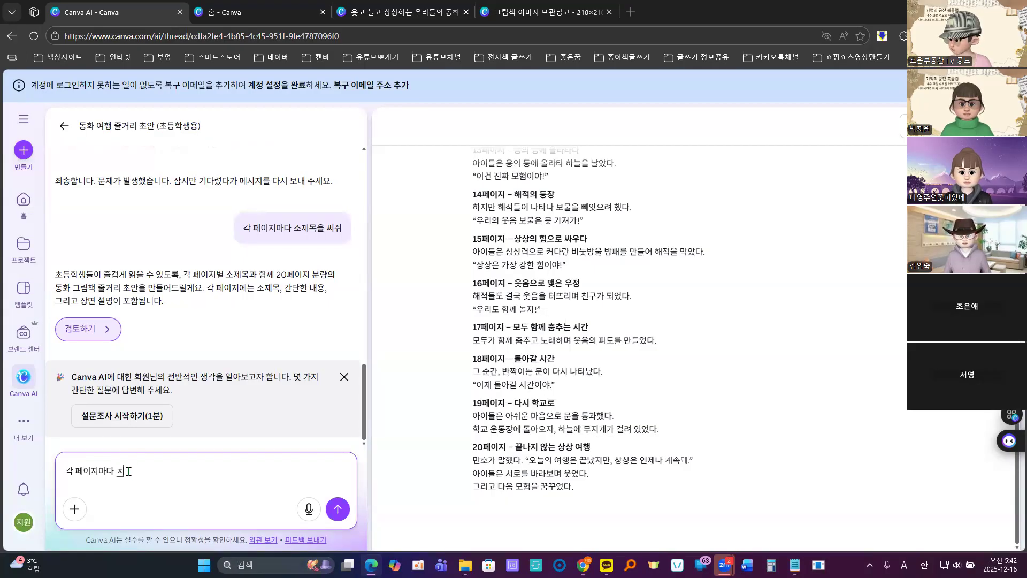
{"action": "key", "text": "BackSpace"}
{"action": "key", "text": "BackSpace"}
{"action": "type", "text": "등장하는 주"}
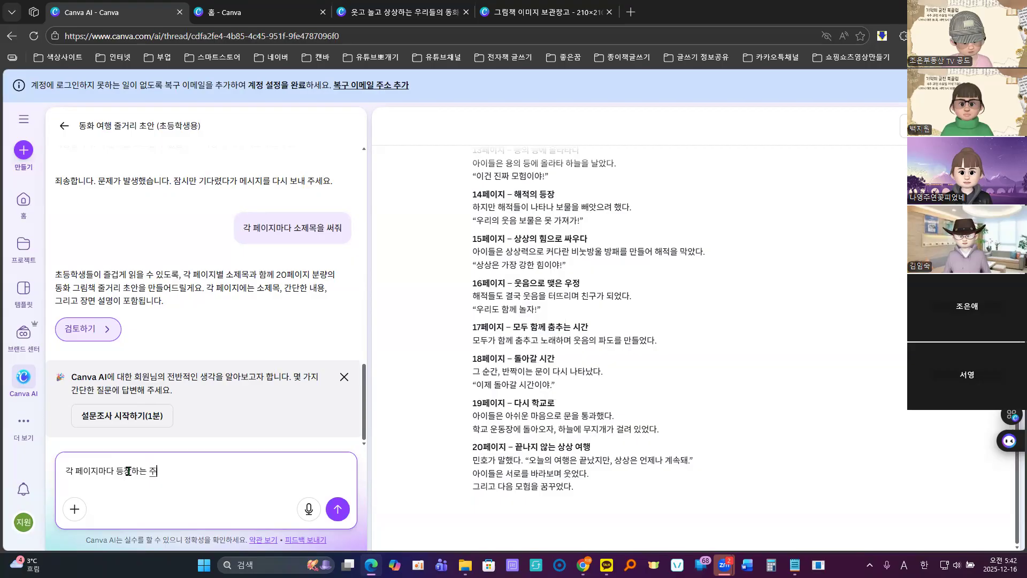
{"action": "type", "text": "인고ㅇ "}
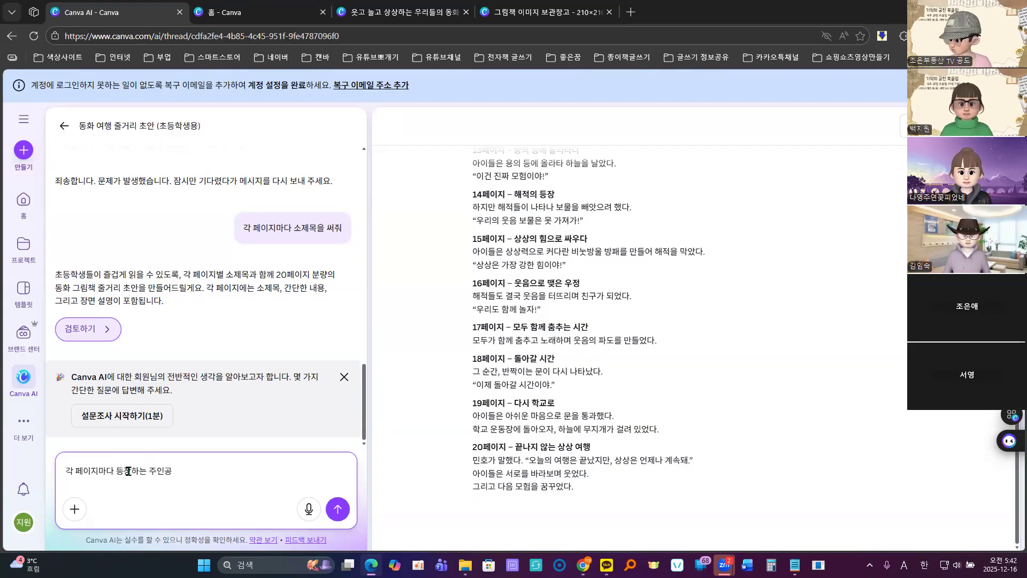
{"action": "type", "text": "케릭터"}
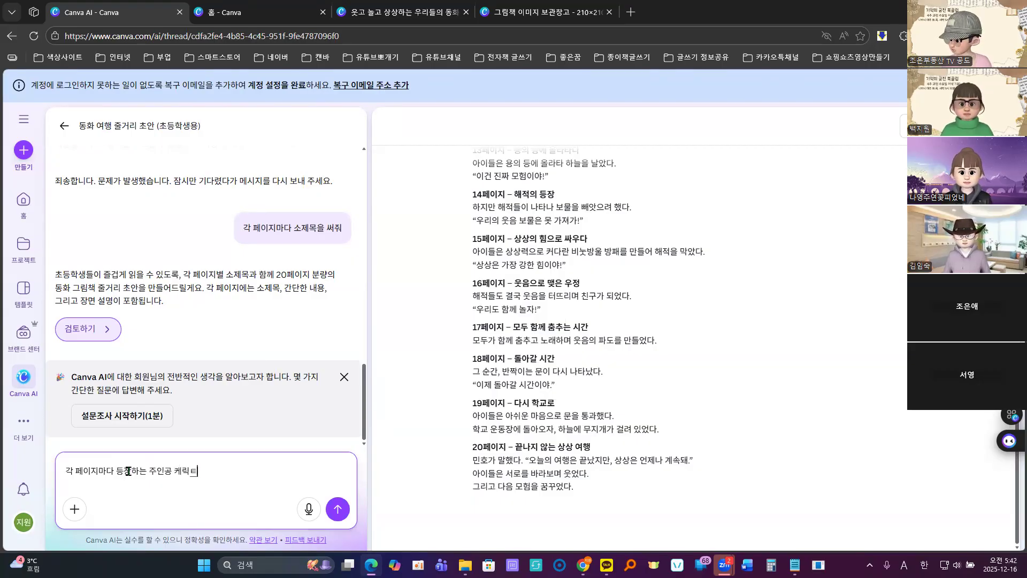
{"action": "type", "text": "를 유지"}
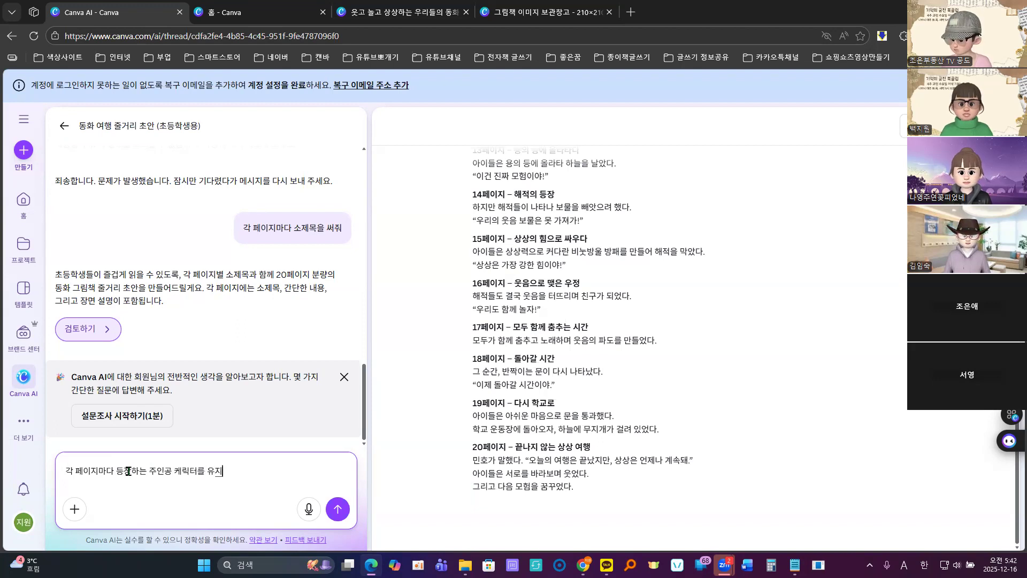
{"action": "type", "text": "하며ㄴ시 ㅍㅡ로ㅁ프트를 재"}
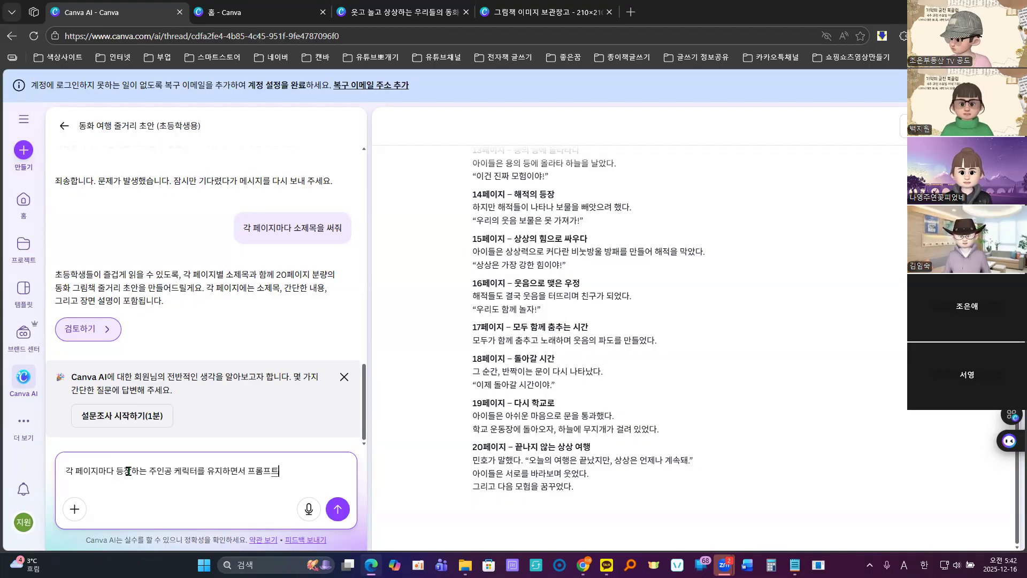
{"action": "key", "text": "BackSpace"}
{"action": "type", "text": "ㅏㄱ성해줘"}
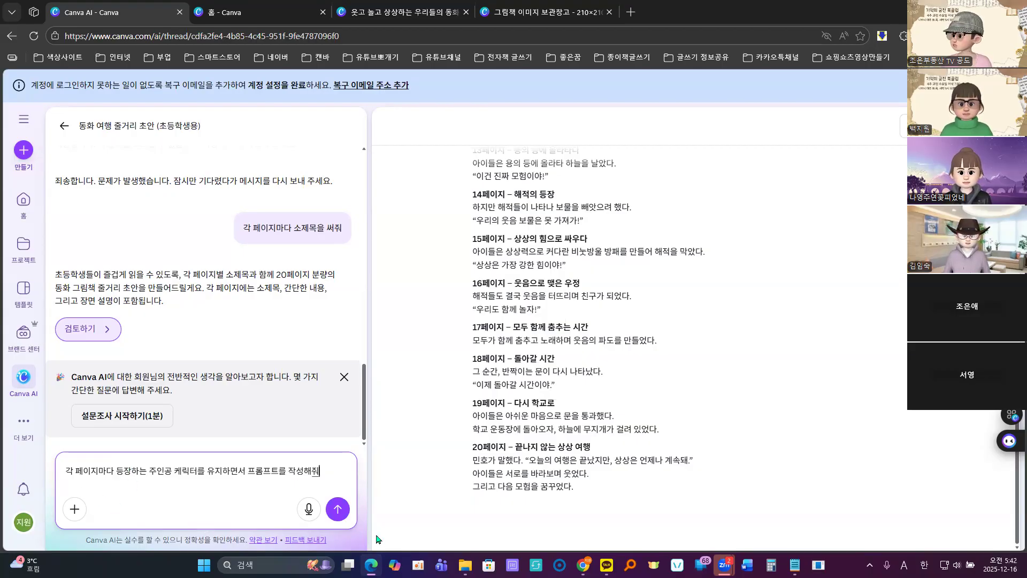
{"action": "left_click", "coordinate": [338, 513]}
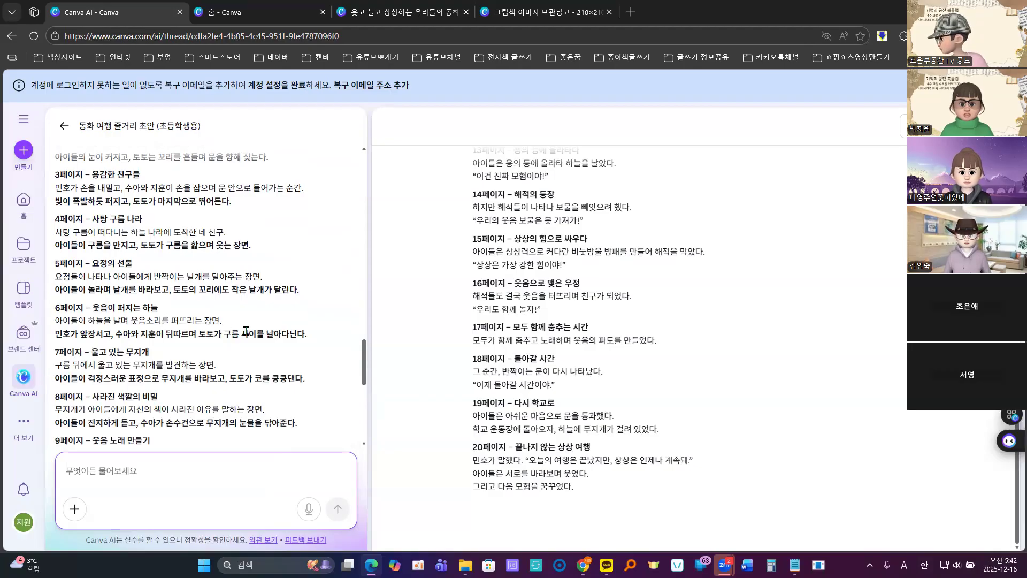
Step: Look over the generated page prompts, then copy the '등장인물' line under their title and paste it into the Canva AI message field
{"action": "scroll", "coordinate": [247, 334], "scroll_direction": "down", "scroll_amount": 10}
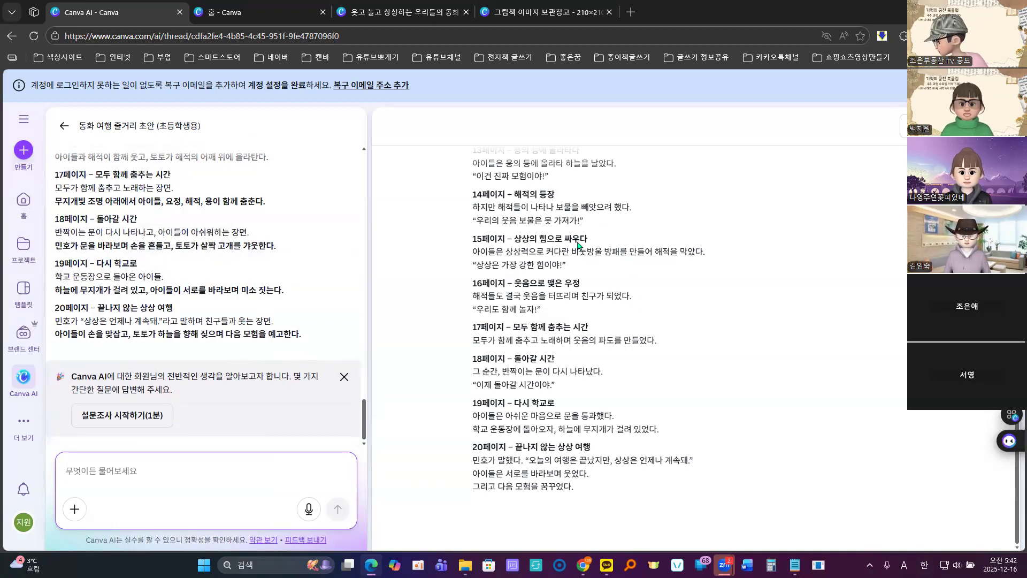
{"action": "scroll", "coordinate": [152, 324], "scroll_direction": "up", "scroll_amount": 12}
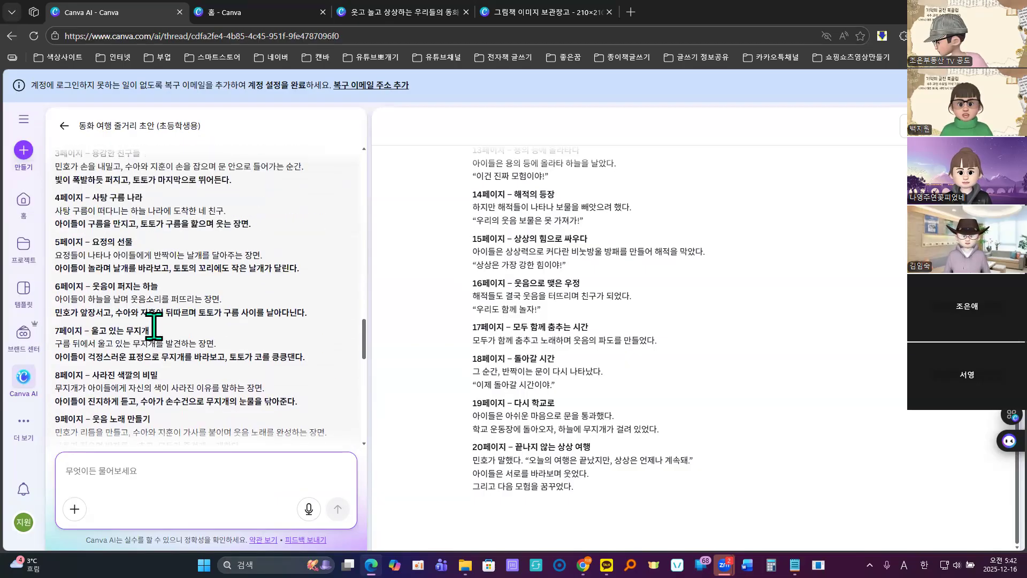
{"action": "scroll", "coordinate": [153, 327], "scroll_direction": "up", "scroll_amount": 4}
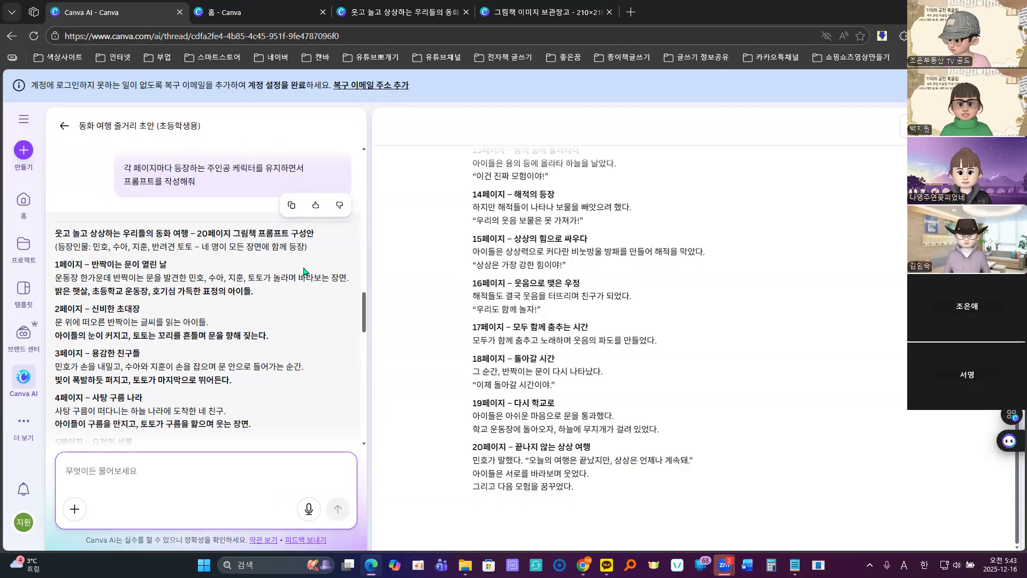
{"action": "left_click", "coordinate": [58, 231]}
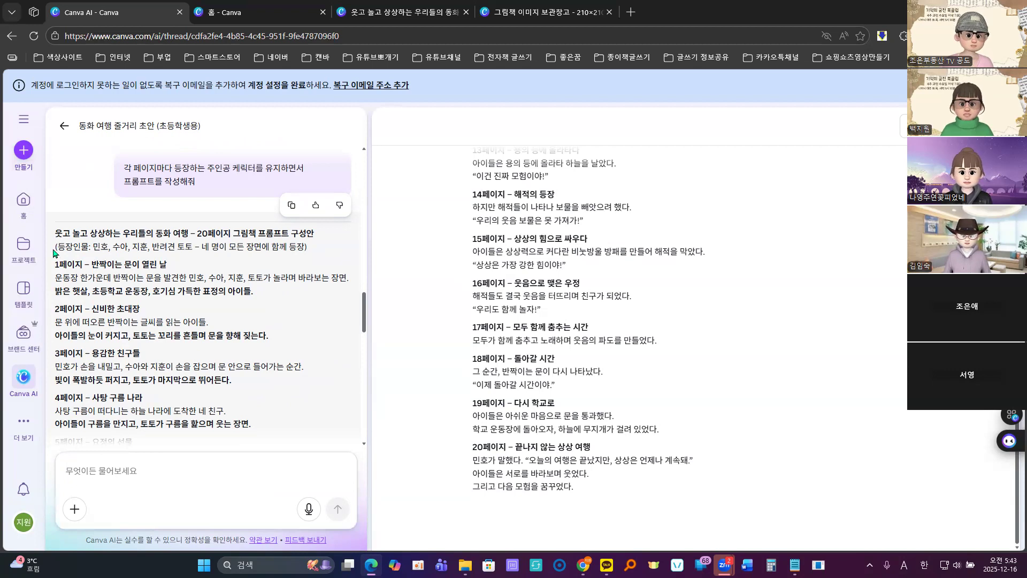
{"action": "left_click_drag", "start_coordinate": [60, 246], "coordinate": [321, 249]}
{"action": "key", "text": "ctrl+c"}
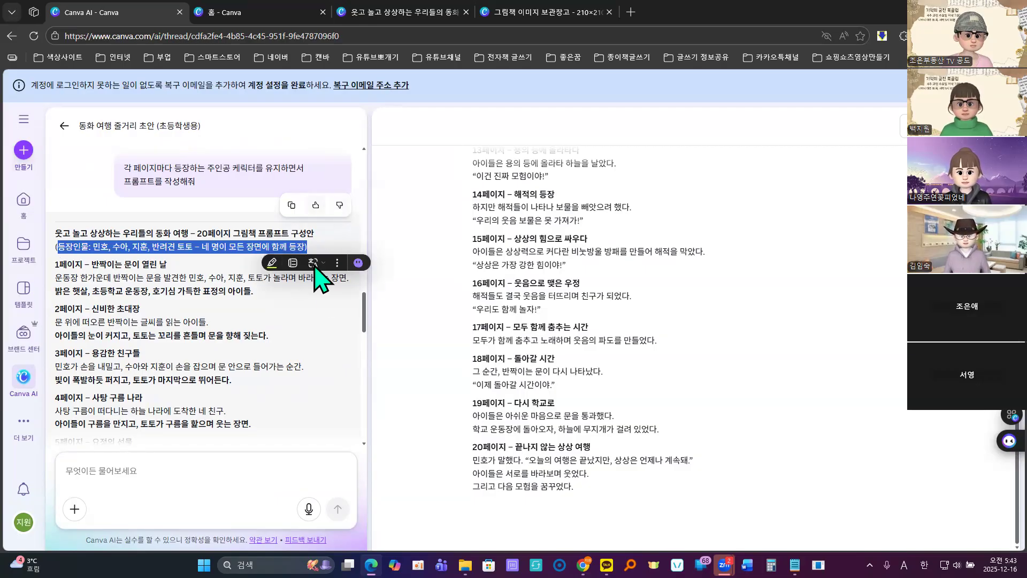
{"action": "left_click", "coordinate": [121, 474]}
{"action": "right_click", "coordinate": [122, 474]}
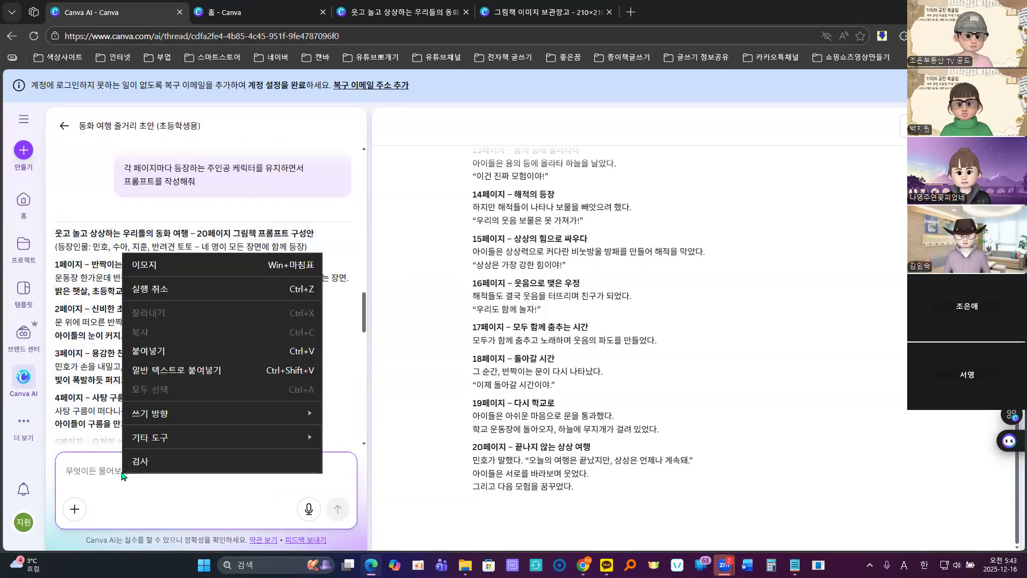
{"action": "left_click", "coordinate": [165, 351]}
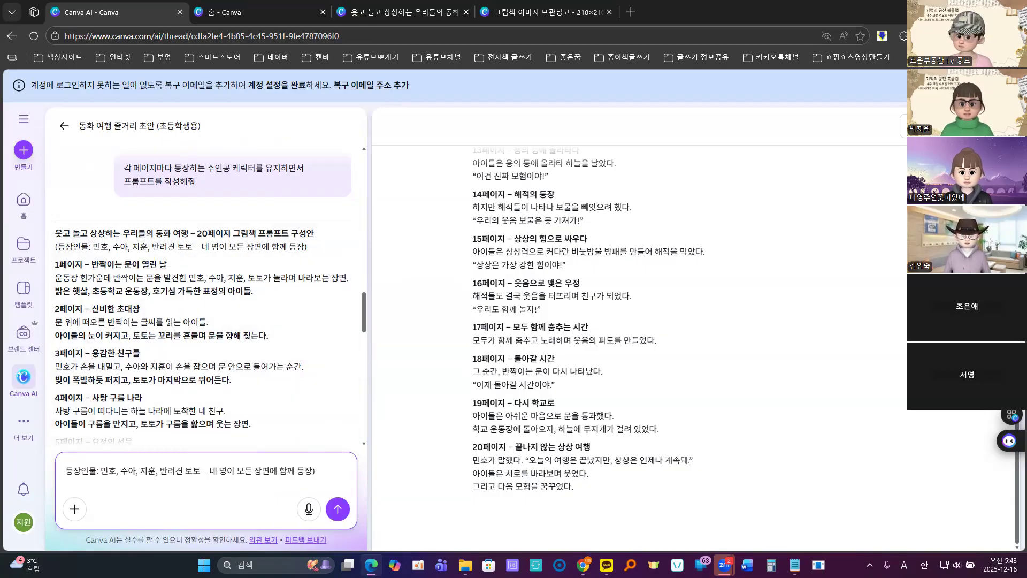
Step: Add '이 캐리터 주인공 인물을 이 그림책에 어울리게' after the pasted character line in the message
{"action": "type", "text": "이 캐익터"}
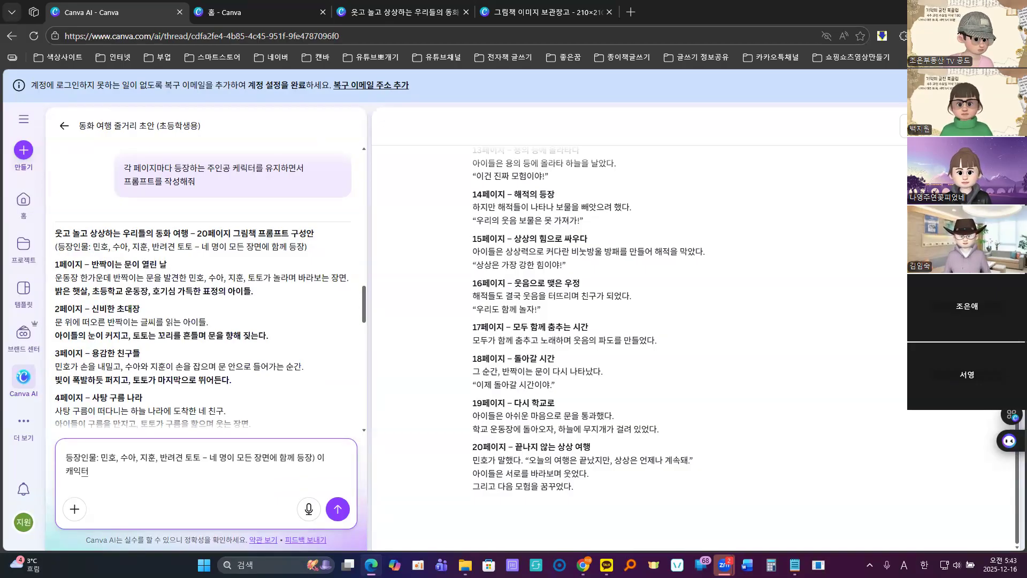
{"action": "key", "text": "BackSpace"}
{"action": "key", "text": "BackSpace"}
{"action": "type", "text": "ㅋ"}
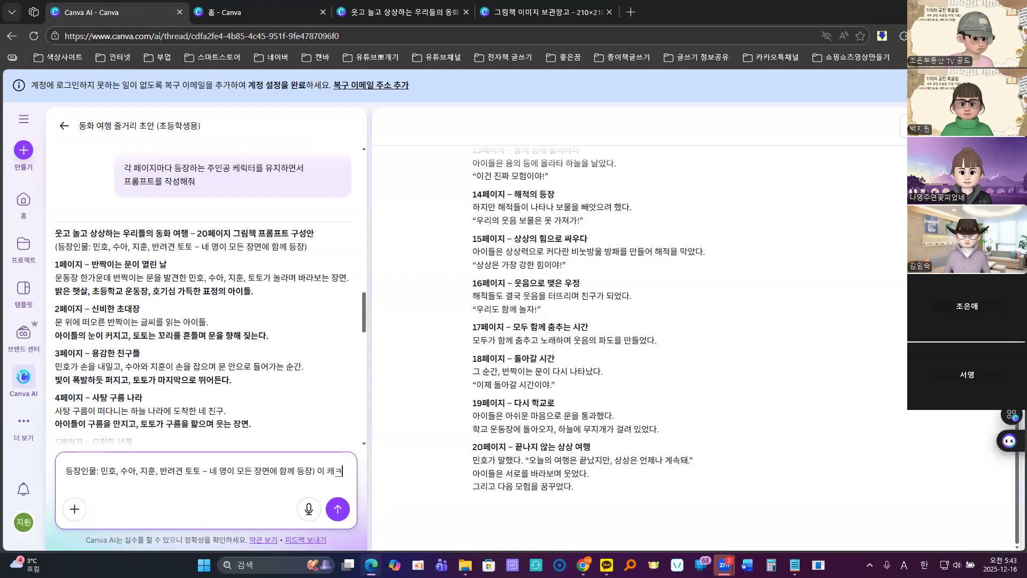
{"action": "type", "text": "ㄹ"}
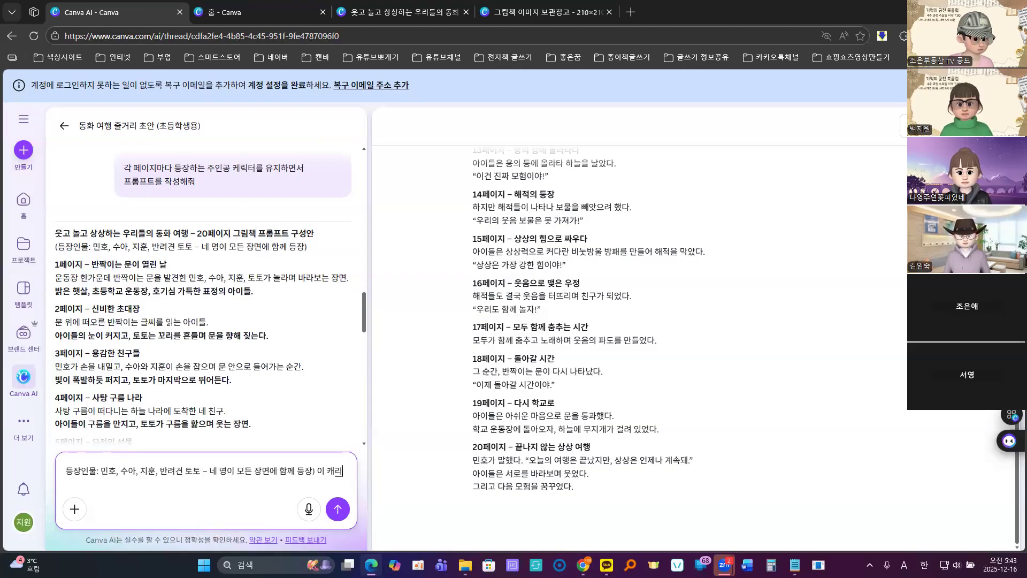
{"action": "type", "text": "터 주"}
{"action": "key", "text": "BackSpace"}
{"action": "key", "text": "BackSpace"}
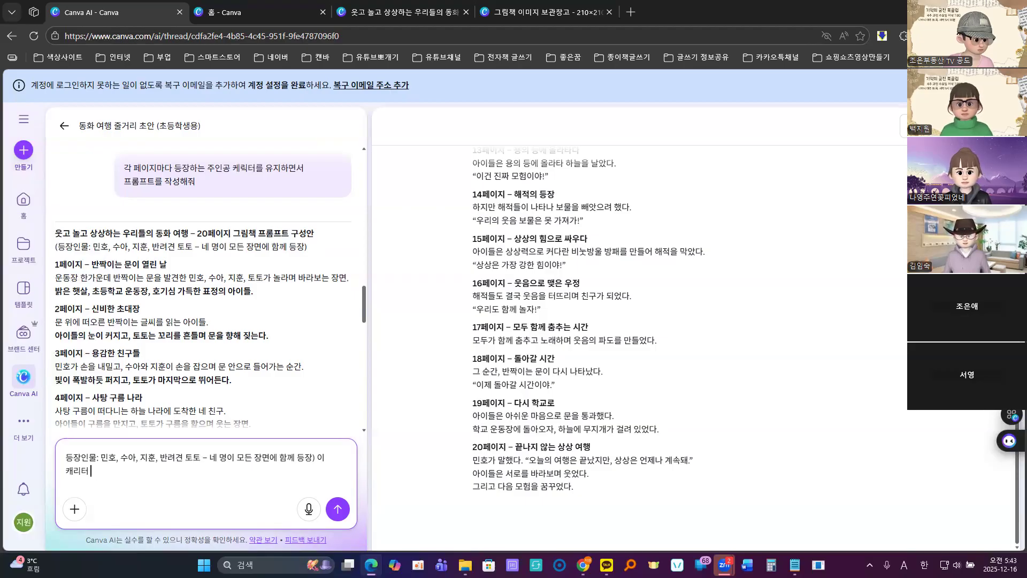
{"action": "key", "text": "BackSpace"}
{"action": "type", "text": "주인공 이"}
{"action": "key", "text": "BackSpace"}
{"action": "type", "text": "인물 이"}
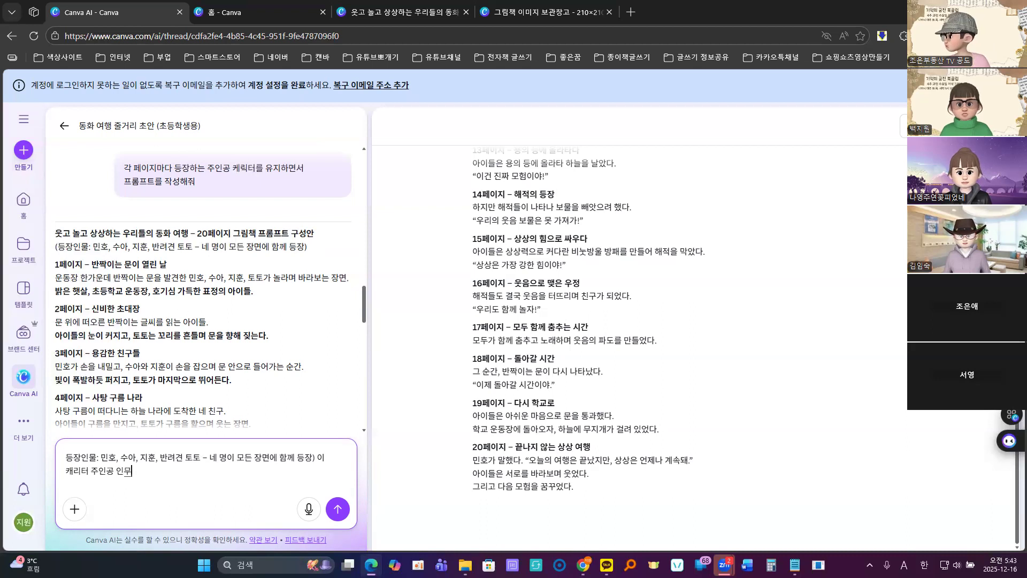
{"action": "type", "text": "의"}
{"action": "key", "text": "BackSpace"}
{"action": "type", "text": "을 ㅇ 그리"}
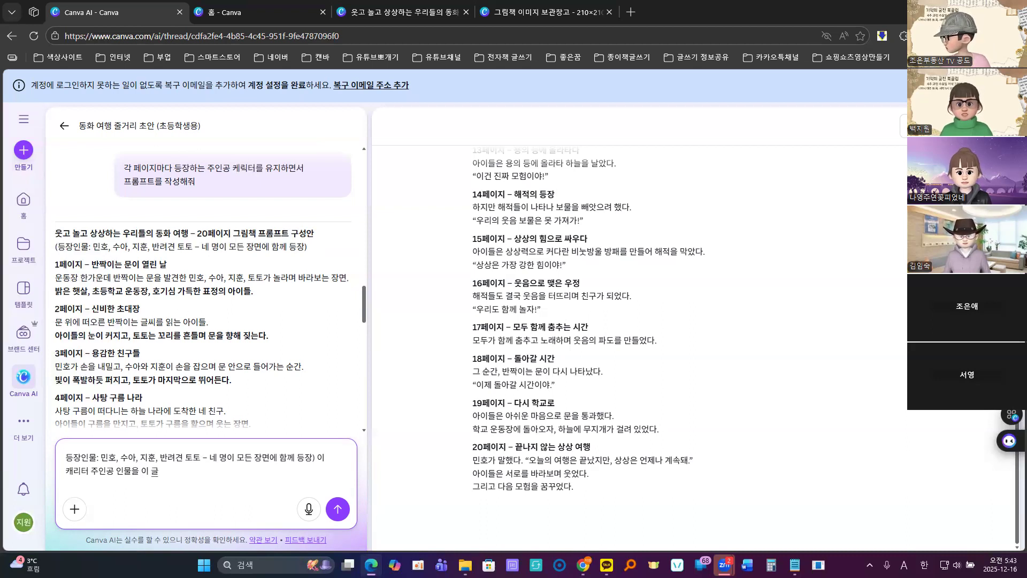
{"action": "type", "text": "ㅁ책에"}
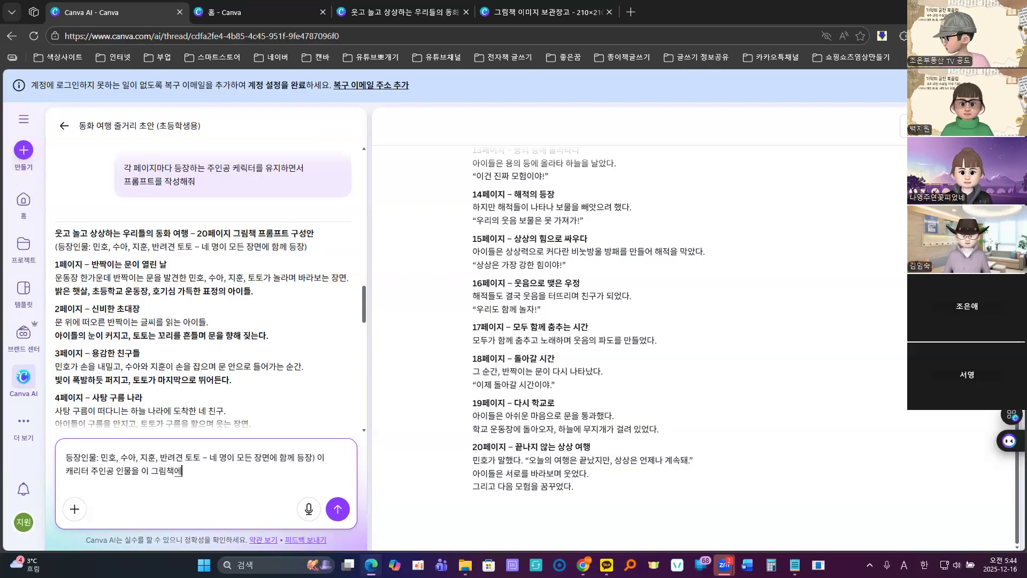
{"action": "type", "text": " 어울린"}
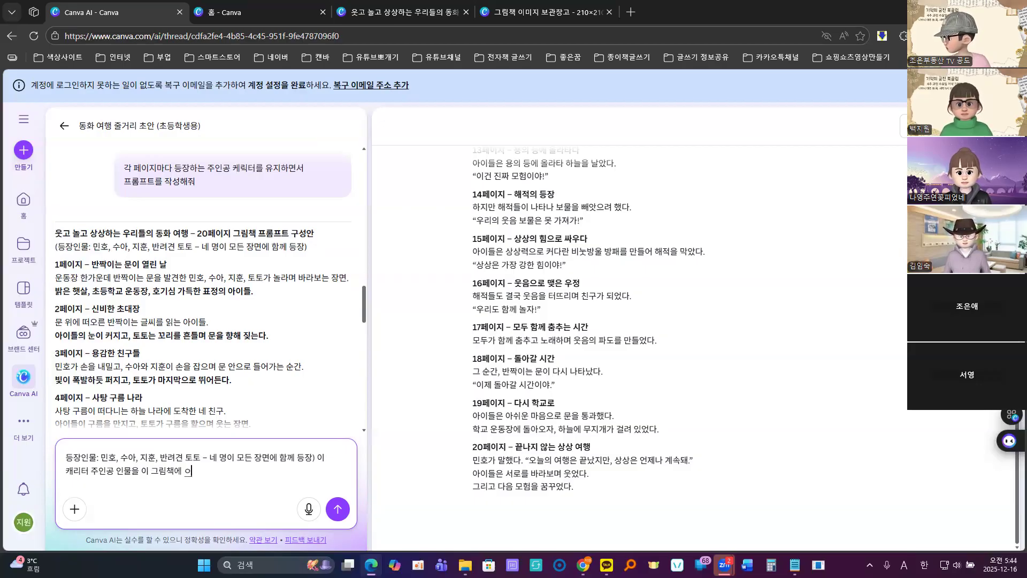
{"action": "type", "text": "게"}
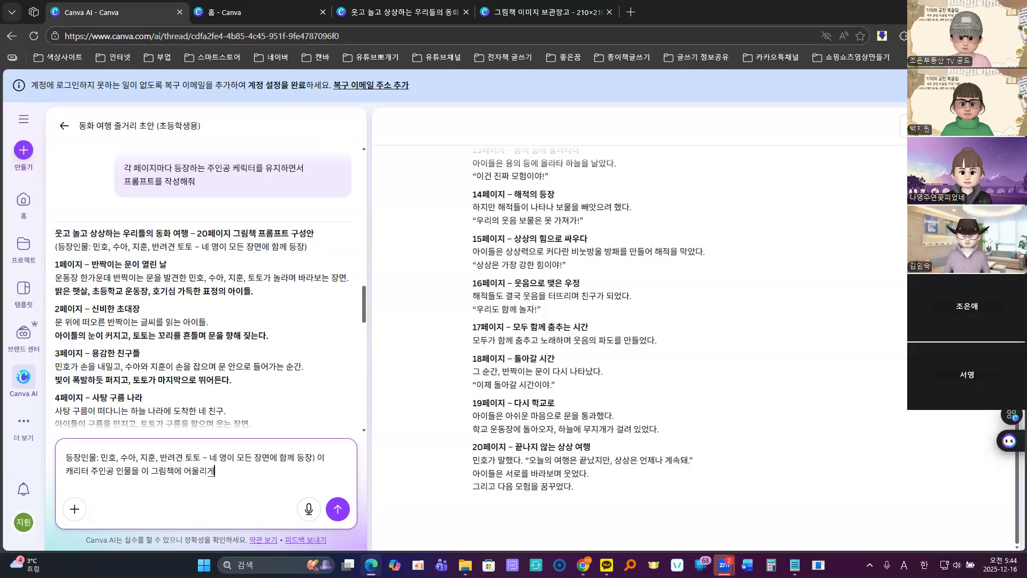
{"action": "type", "text": " 설정이"}
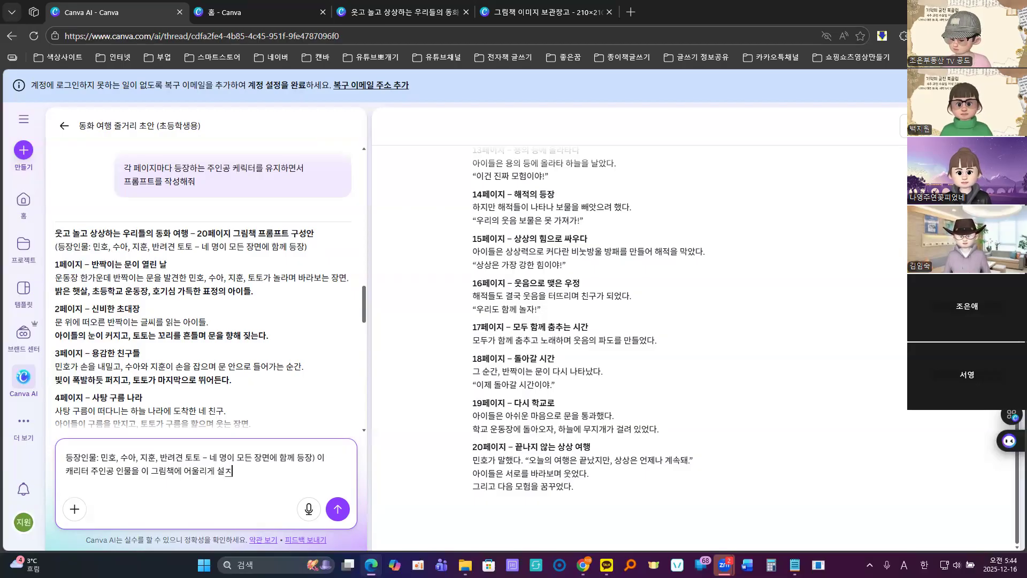
{"action": "key", "text": "BackSpace"}
{"action": "key", "text": "BackSpace"}
{"action": "key", "text": "BackSpace"}
{"action": "key", "text": "BackSpace"}
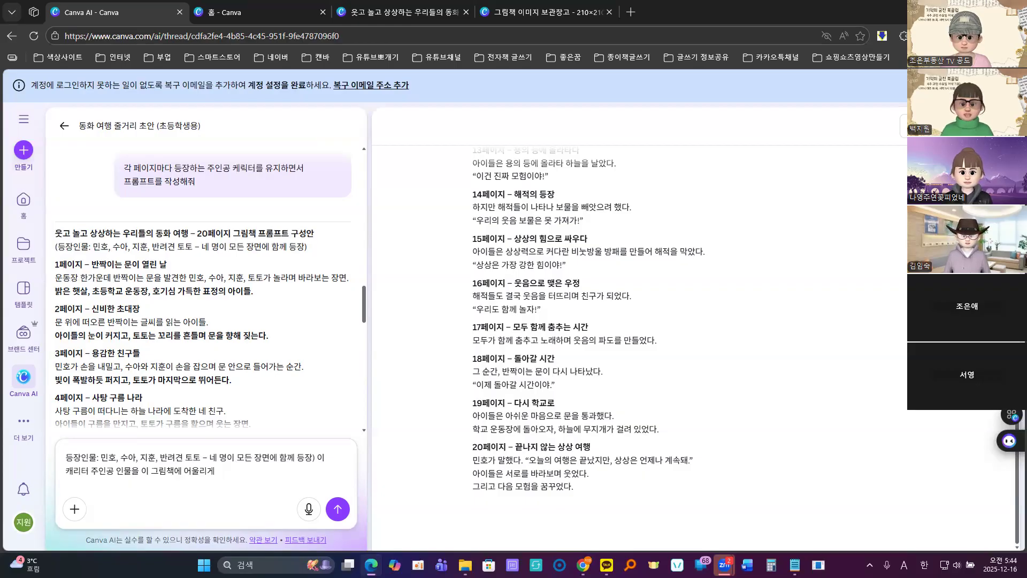
Step: Finish the message with '구성해줘' and send it to Canva AI
{"action": "left_click", "coordinate": [247, 470]}
{"action": "type", "text": "구성하"}
{"action": "type", "text": "주"}
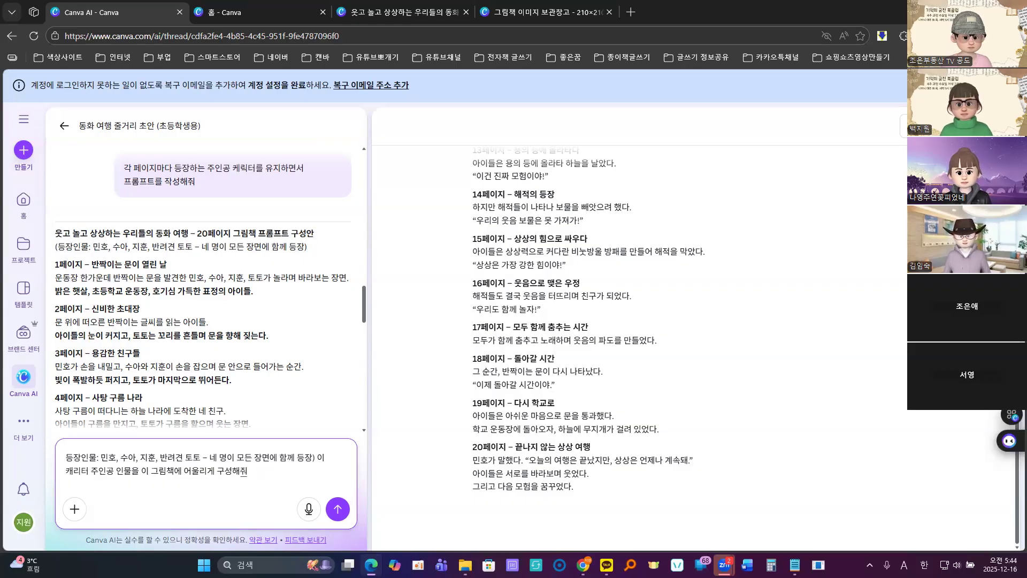
{"action": "key", "text": "Return"}
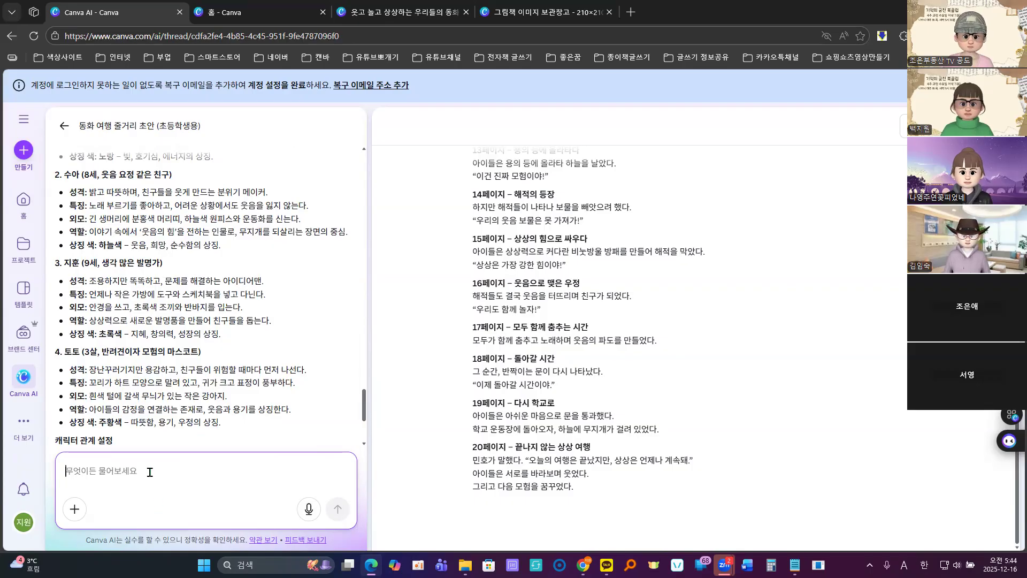
Step: Send Canva AI the request '위 등장캐릭터를 각각 그림을 그릴수 있는 프롬프트를 써줘'
{"action": "type", "text": "ㅇ"}
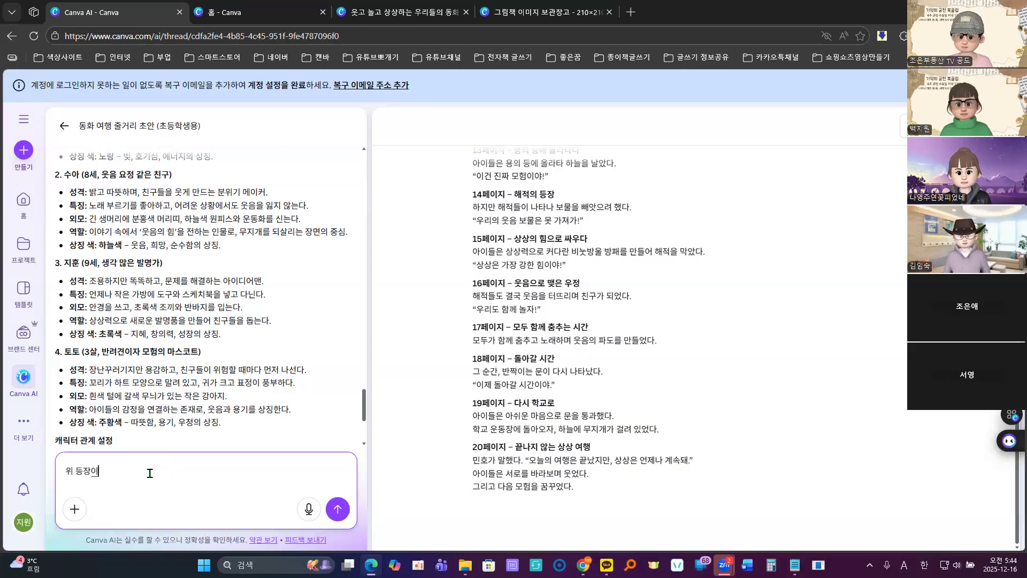
{"action": "type", "text": "등장캐릭터를 각각"}
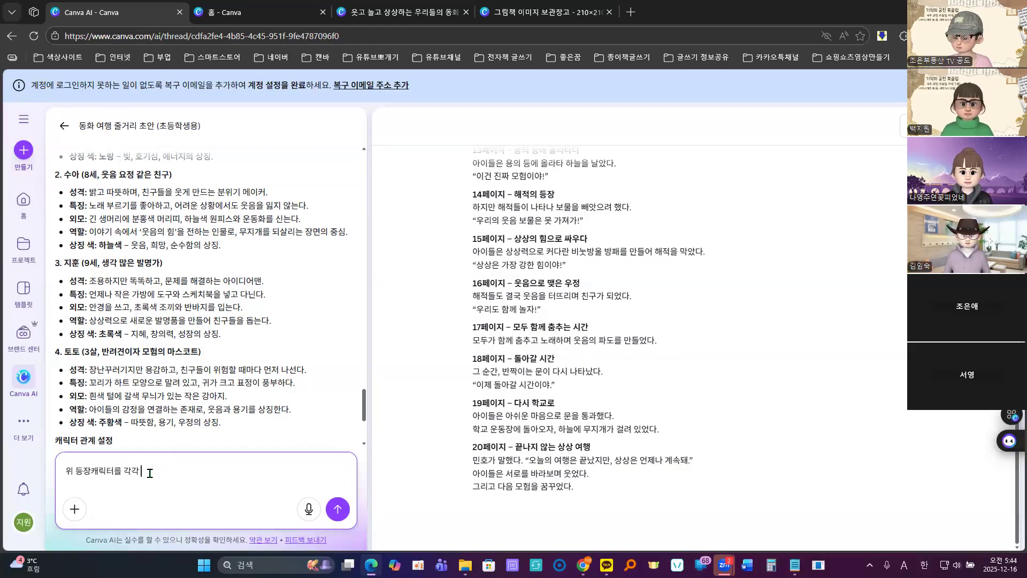
{"action": "type", "text": " 그"}
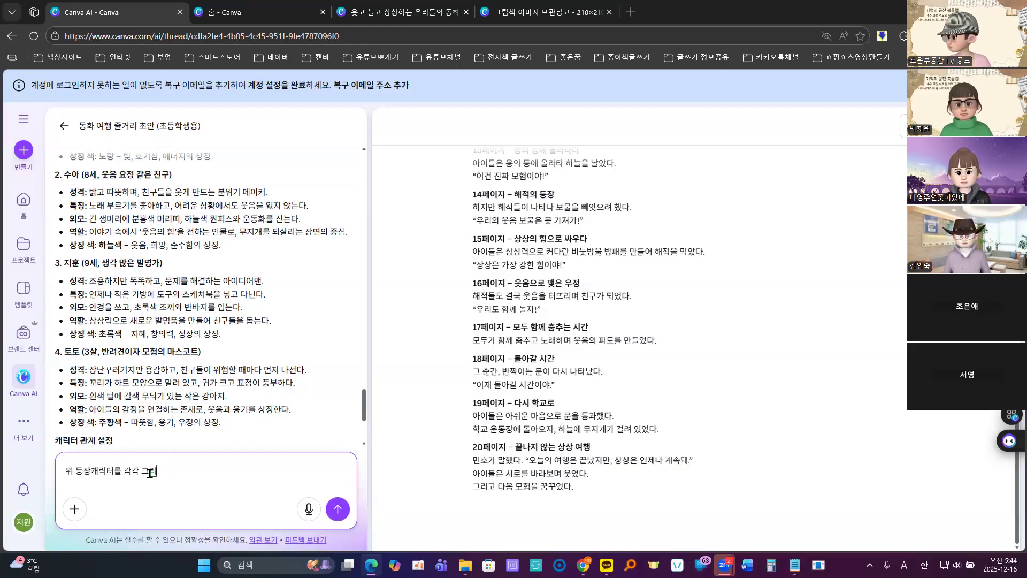
{"action": "type", "text": "림을 그릴수 있는 ㅇ"}
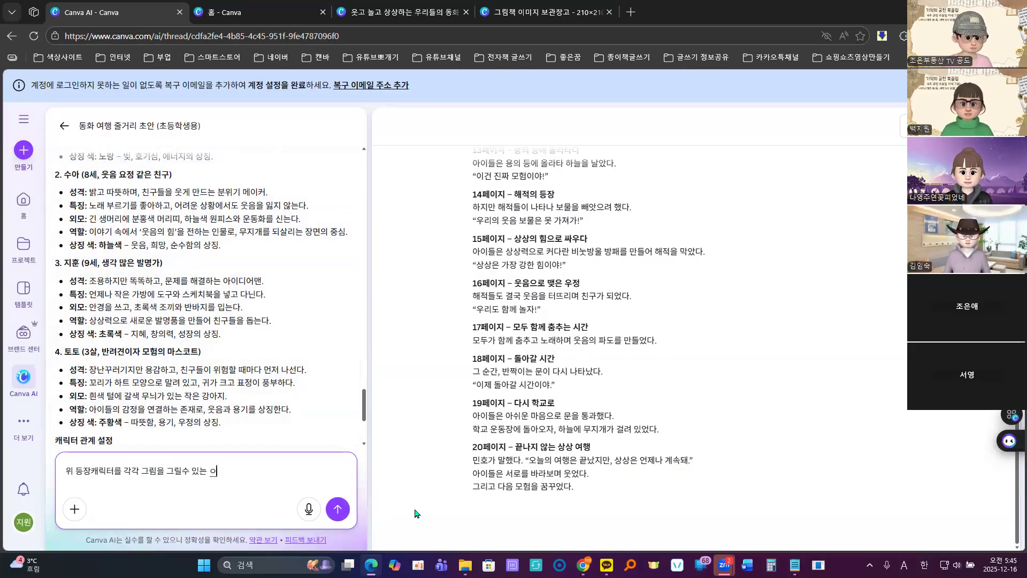
{"action": "key", "text": "BackSpace"}
{"action": "type", "text": "프롬"}
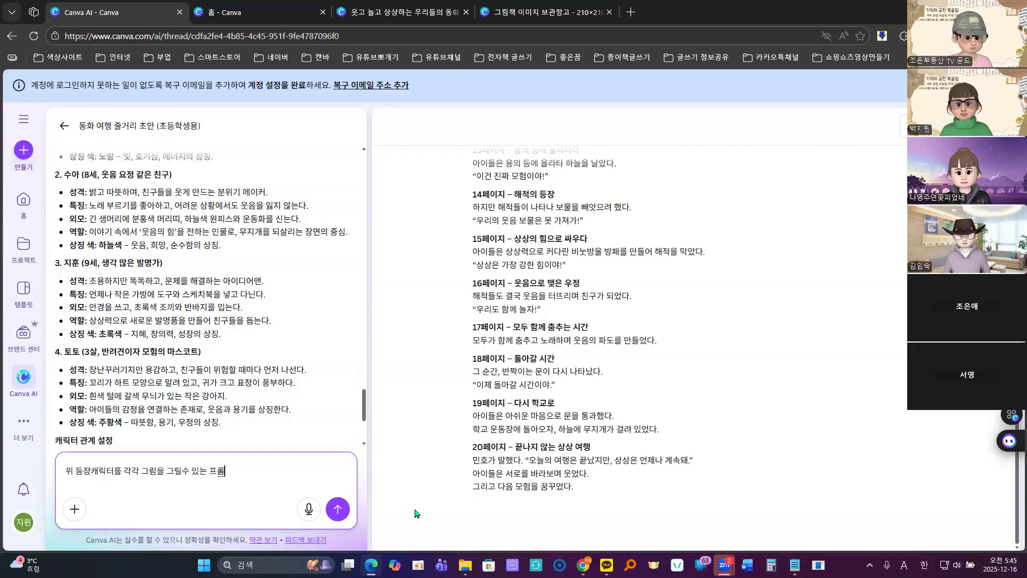
{"action": "type", "text": "프트를 써줘"}
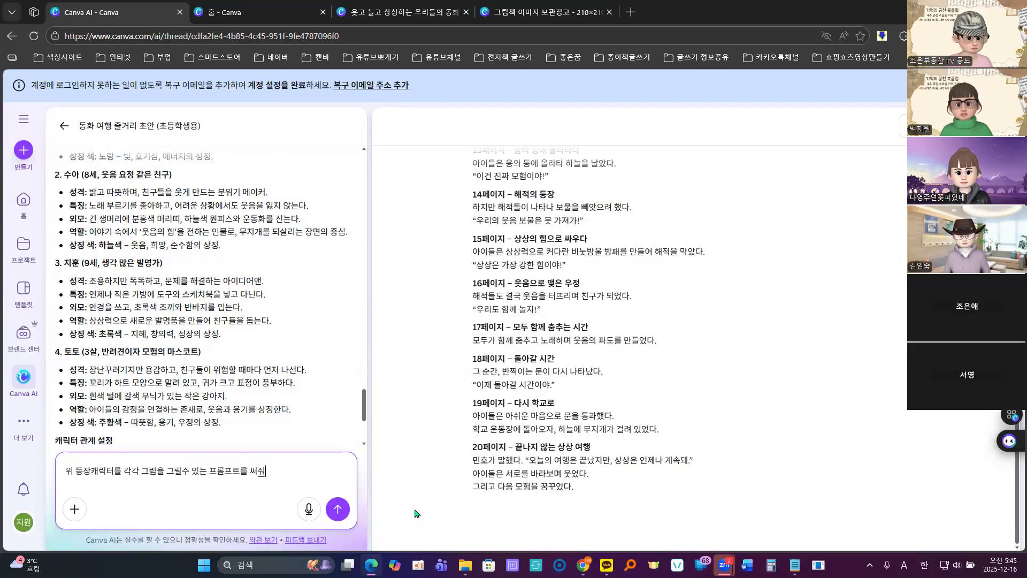
{"action": "left_click", "coordinate": [338, 509]}
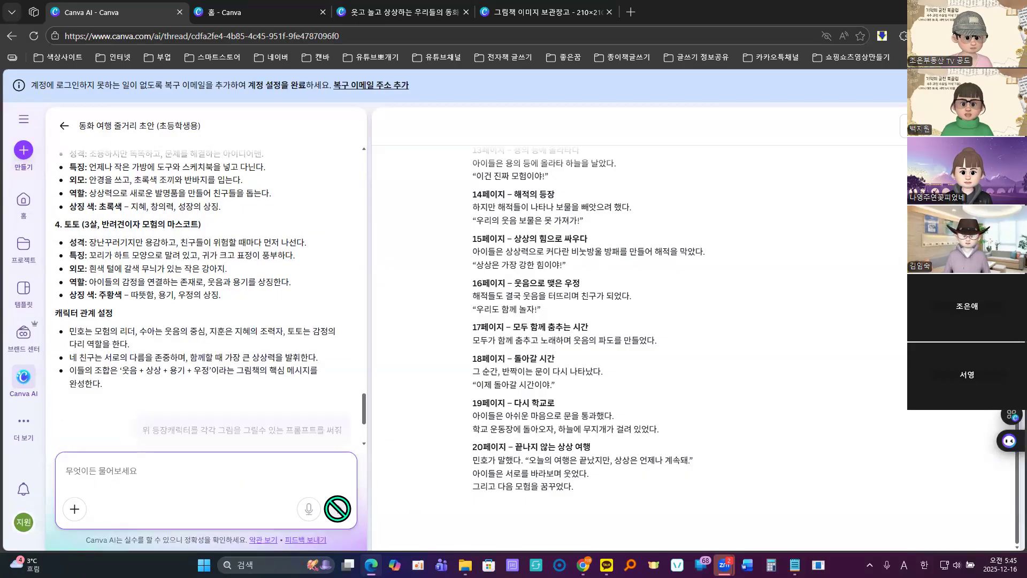
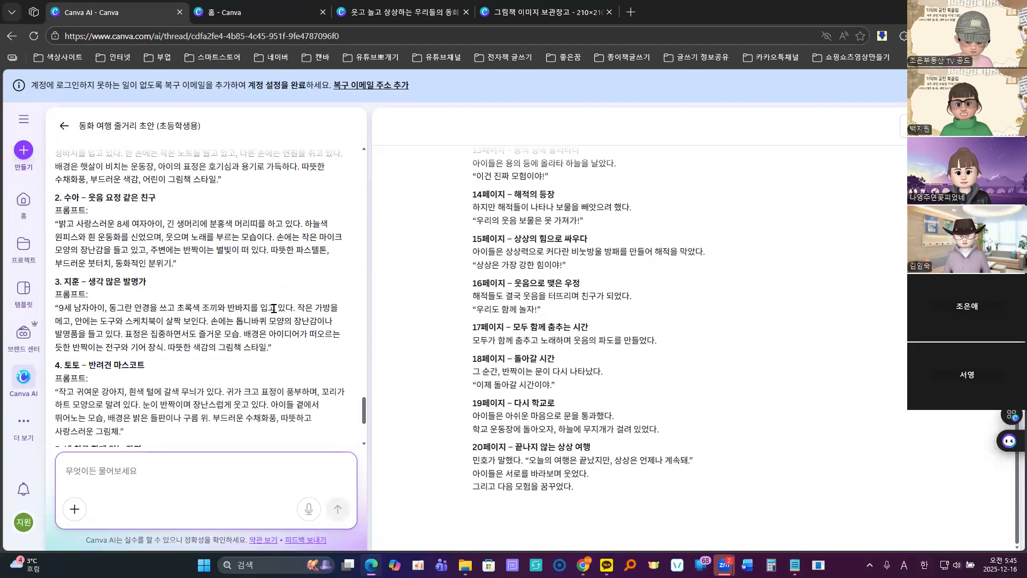
Step: Copy the first character's illustration prompt, including its '상상력 대장' heading, from the generated answer
{"action": "scroll", "coordinate": [278, 327], "scroll_direction": "up", "scroll_amount": 4}
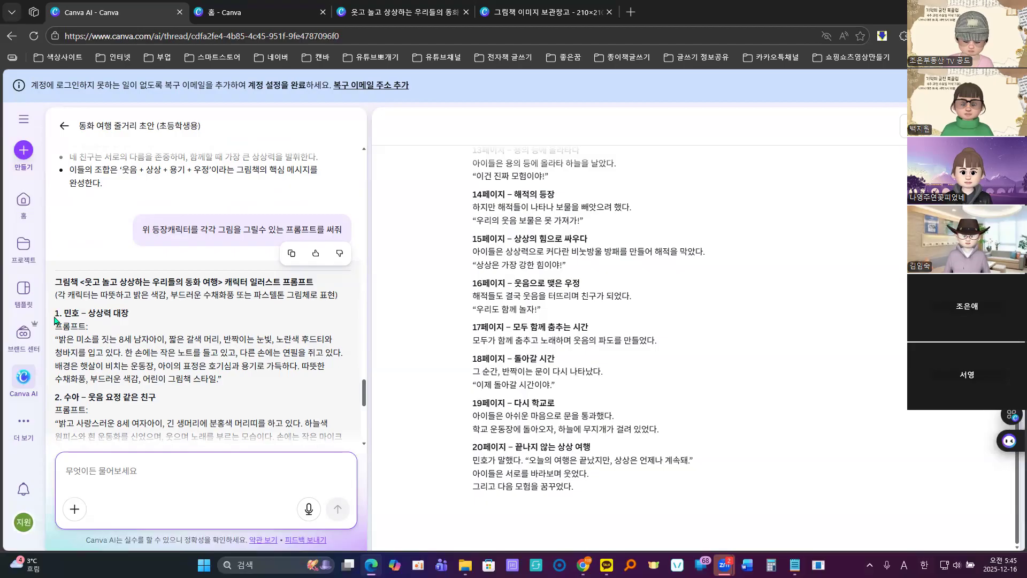
{"action": "left_click_drag", "start_coordinate": [57, 313], "coordinate": [236, 390]}
{"action": "left_click", "coordinate": [250, 339]}
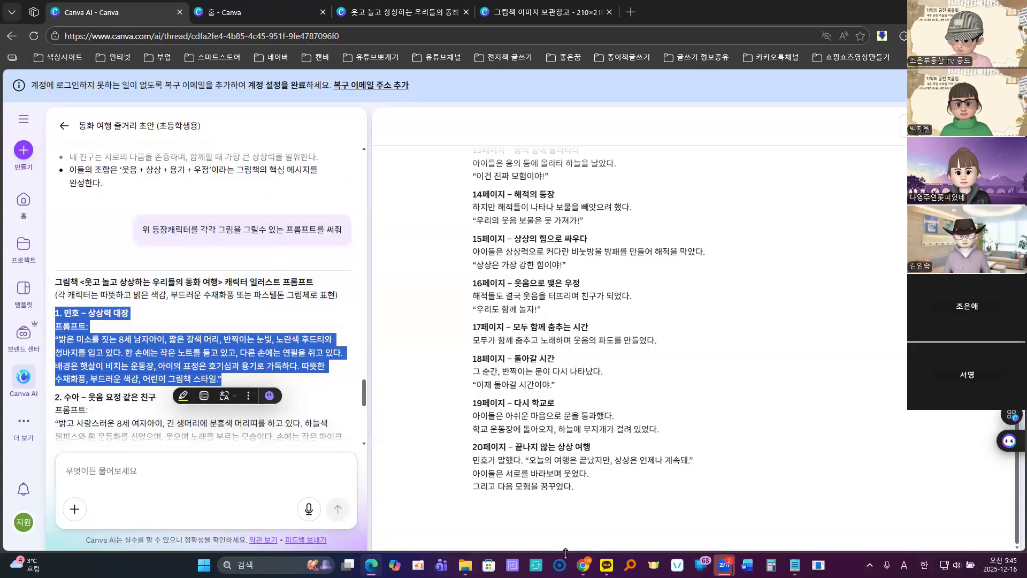
Step: Switch to the '그림책 이미지 보관창고' design, go to page 5 and open Magic Media's image generator
{"action": "mouse_move", "coordinate": [583, 564]}
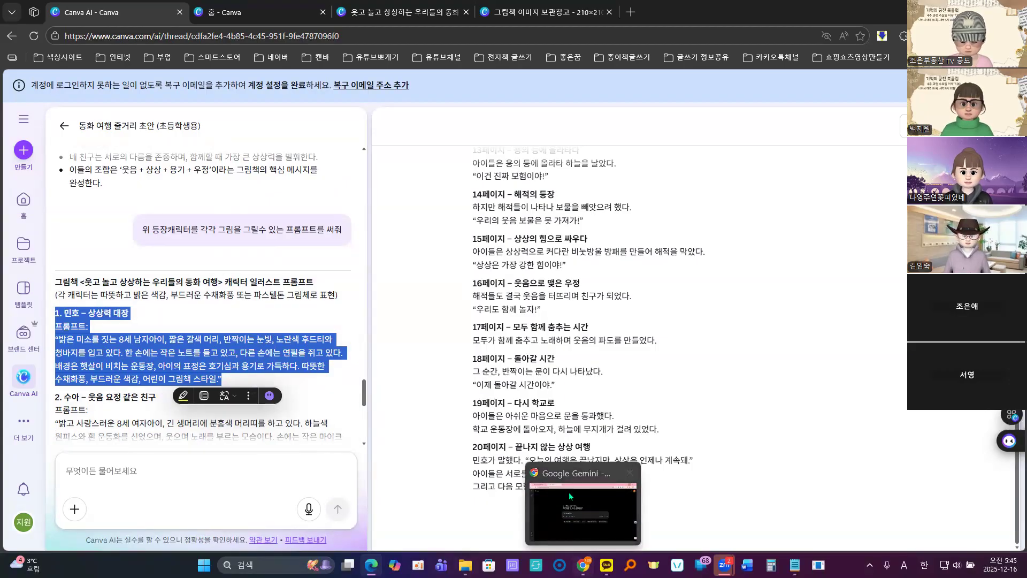
{"action": "left_click", "coordinate": [524, 12]}
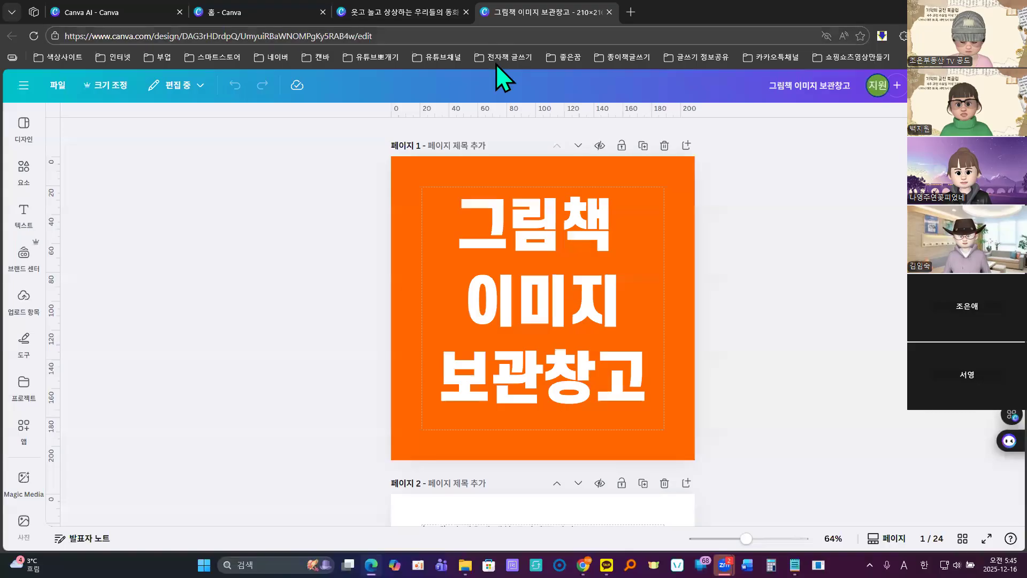
{"action": "scroll", "coordinate": [458, 413], "scroll_direction": "down", "scroll_amount": 20}
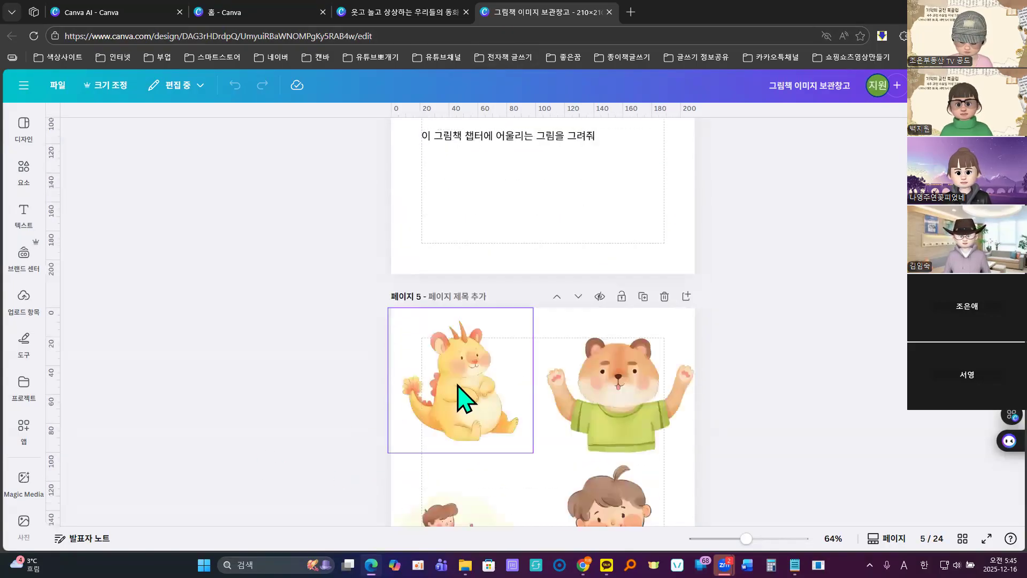
{"action": "scroll", "coordinate": [458, 394], "scroll_direction": "down", "scroll_amount": 4}
{"action": "left_click", "coordinate": [23, 430]}
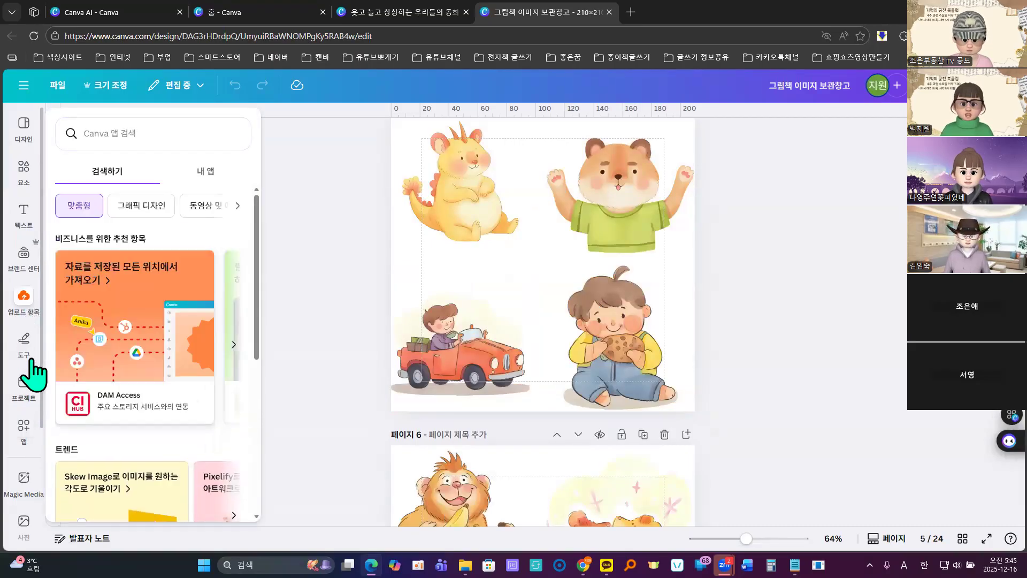
{"action": "left_click", "coordinate": [24, 478]}
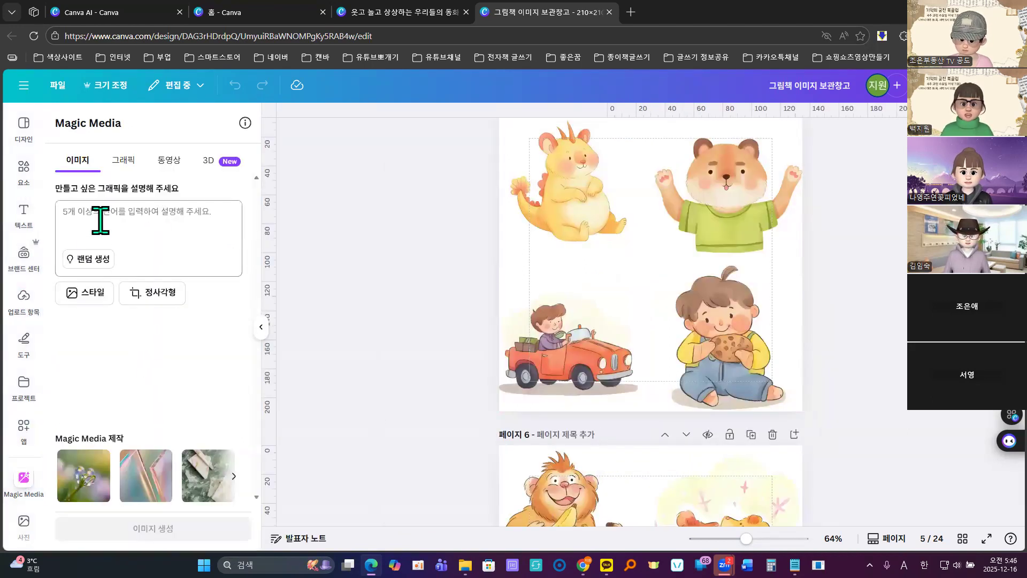
Step: Paste the copied '상상력 대장' character prompt into Magic Media, choose the '일본 애니메이션' style, and generate the images
{"action": "right_click", "coordinate": [101, 222]}
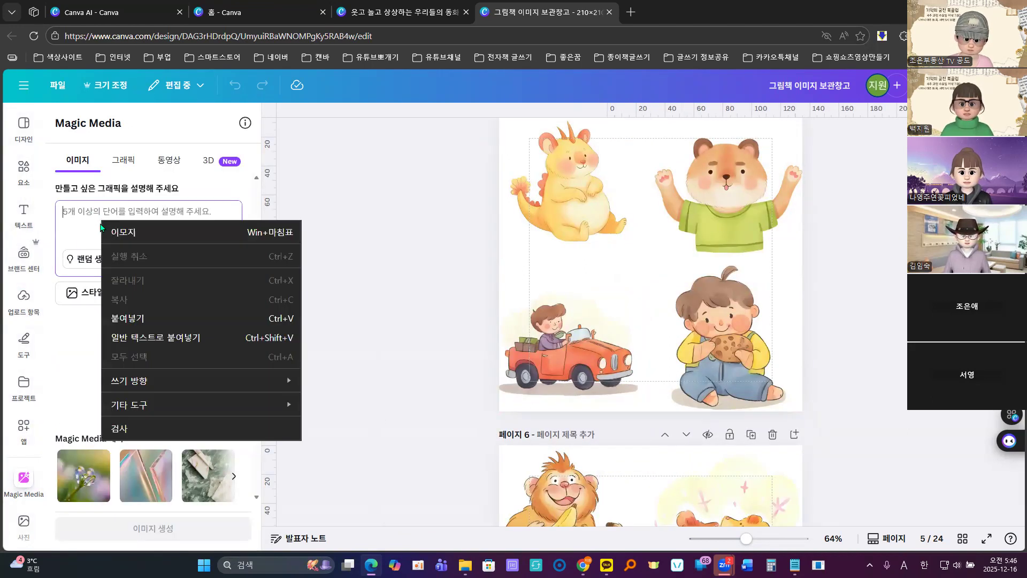
{"action": "left_click", "coordinate": [133, 318]}
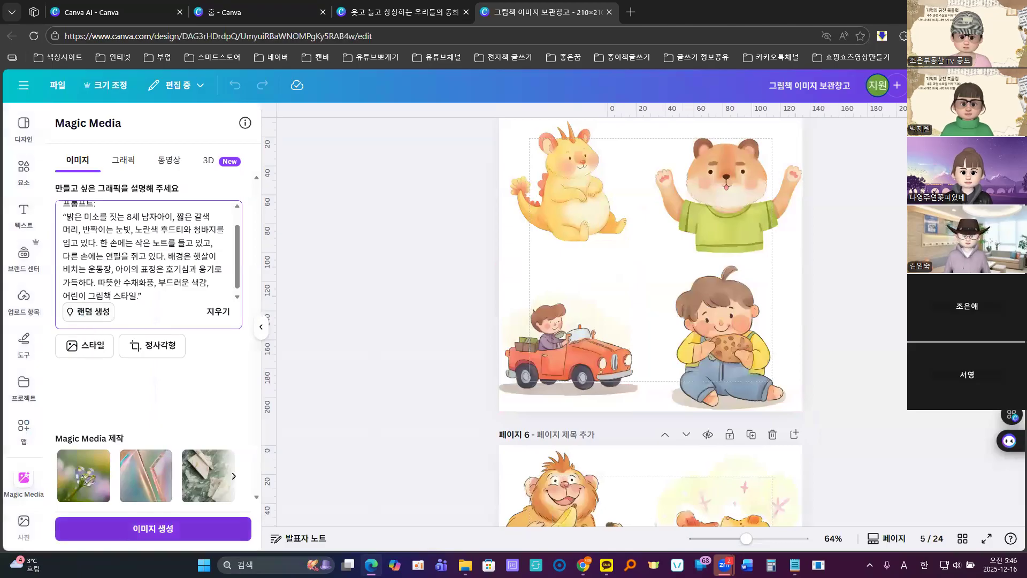
{"action": "left_click", "coordinate": [88, 345]}
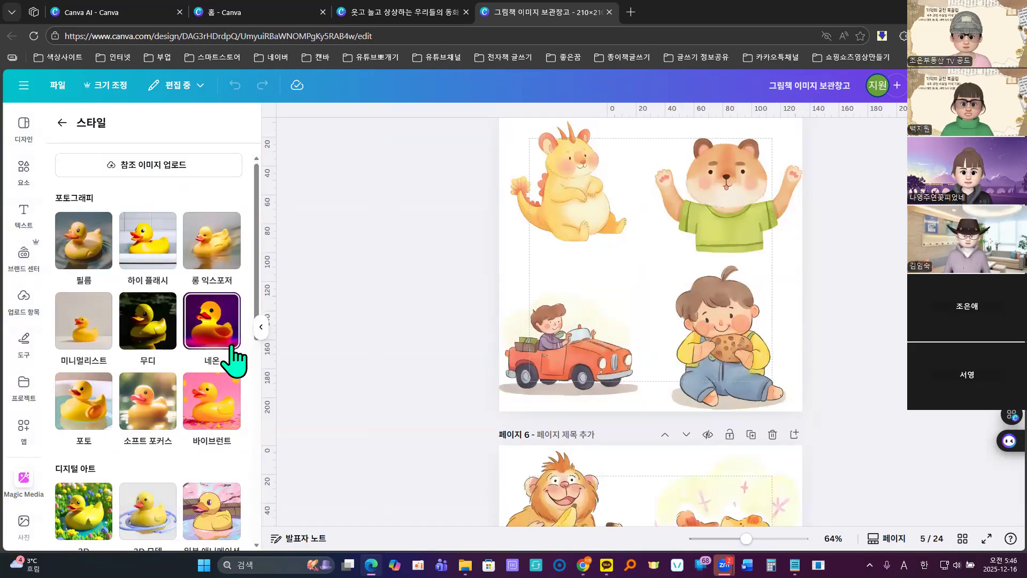
{"action": "scroll", "coordinate": [233, 369], "scroll_direction": "down", "scroll_amount": 3}
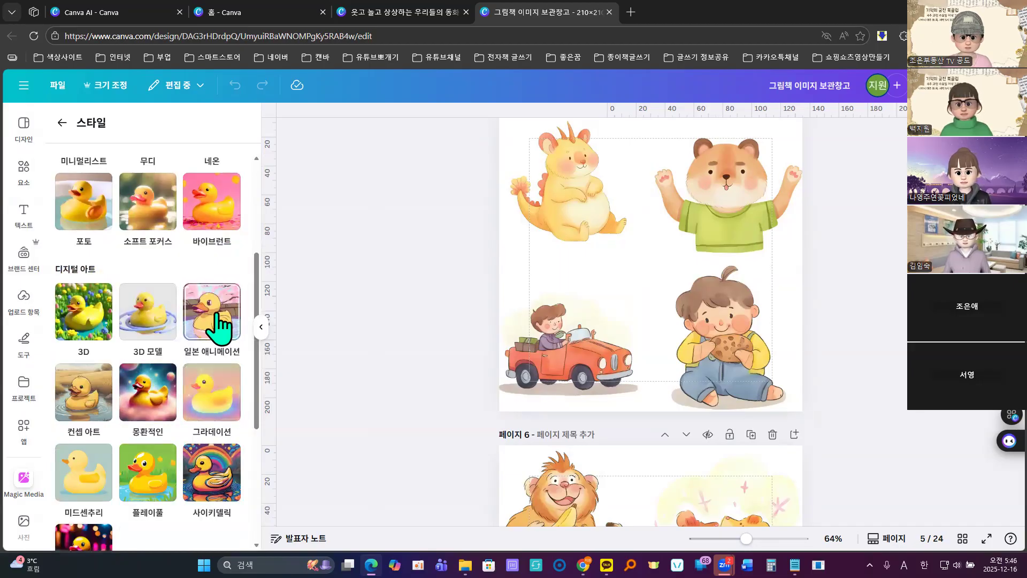
{"action": "left_click", "coordinate": [217, 326]}
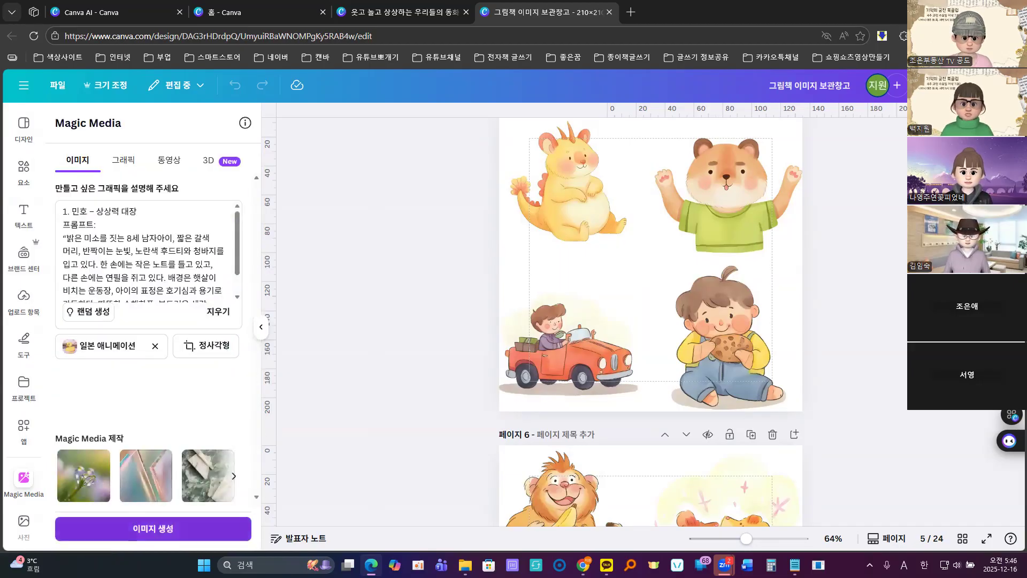
{"action": "left_click", "coordinate": [101, 527]}
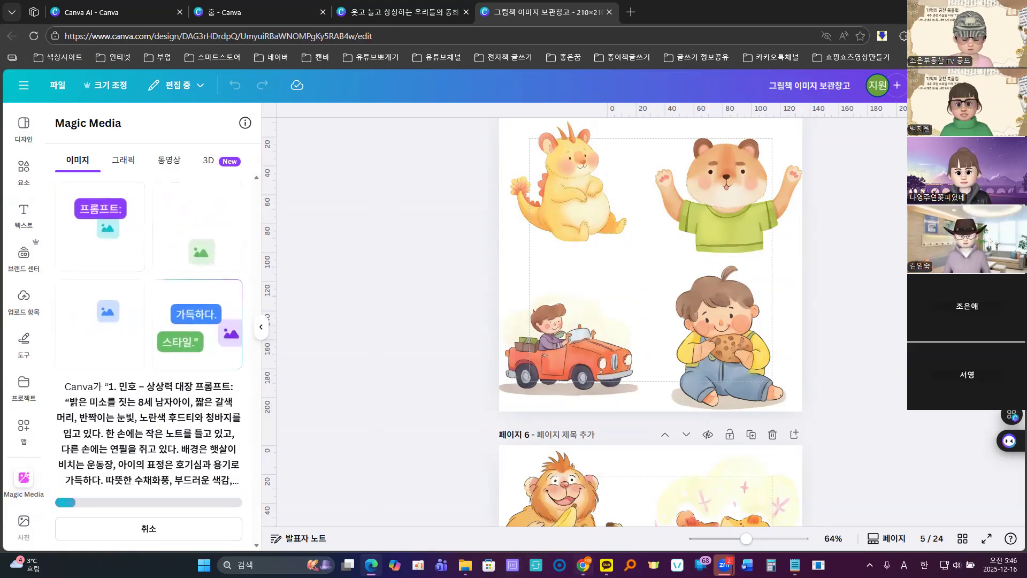
Step: Switch to Gemini, paste the same character prompt, remove its '프롬프트:' line, and submit it for image generation
{"action": "mouse_move", "coordinate": [583, 565]}
{"action": "left_click", "coordinate": [592, 532]}
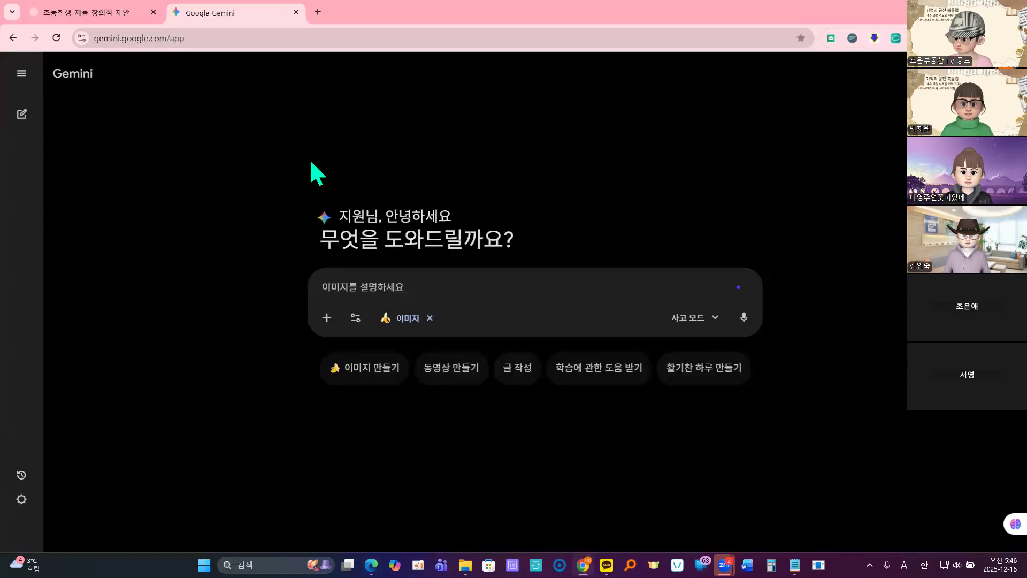
{"action": "right_click", "coordinate": [372, 288]}
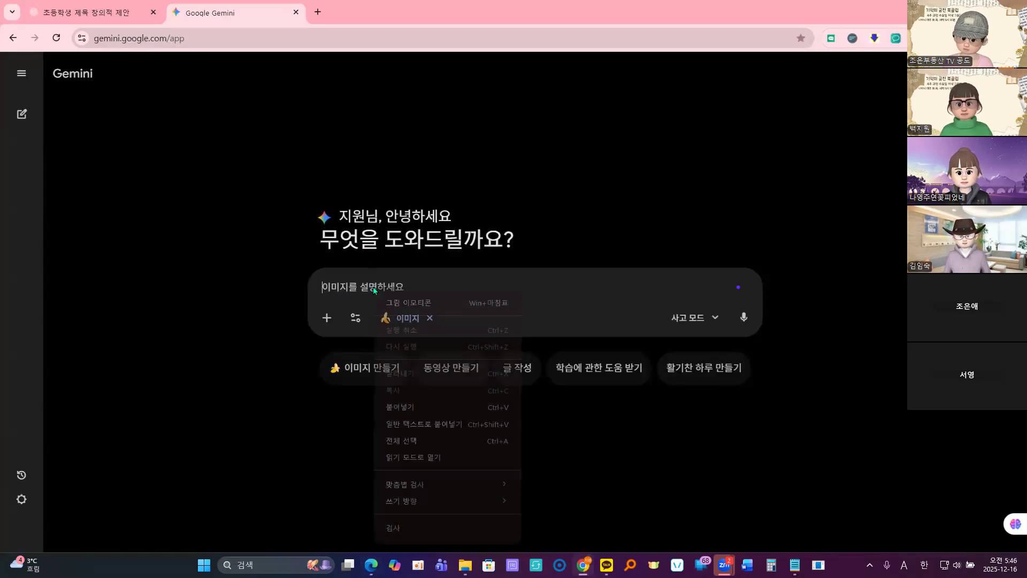
{"action": "left_click", "coordinate": [405, 408]}
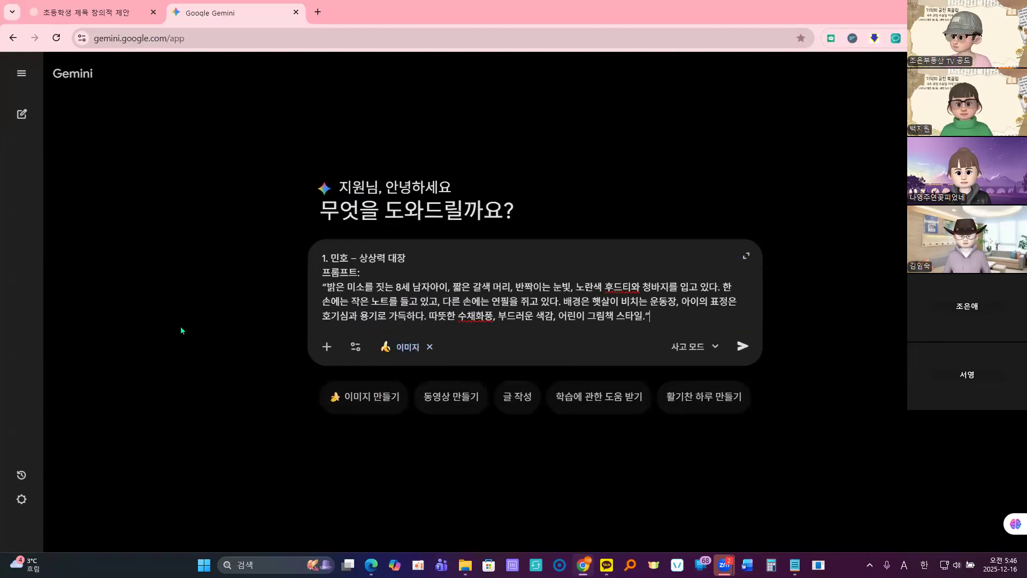
{"action": "left_click_drag", "start_coordinate": [349, 276], "coordinate": [328, 275]}
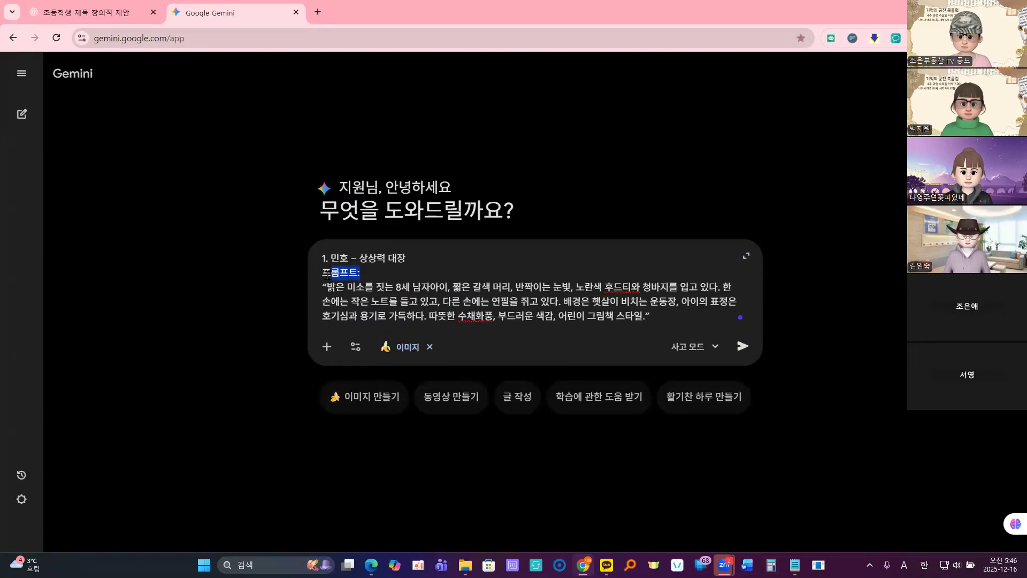
{"action": "key", "text": "BackSpace"}
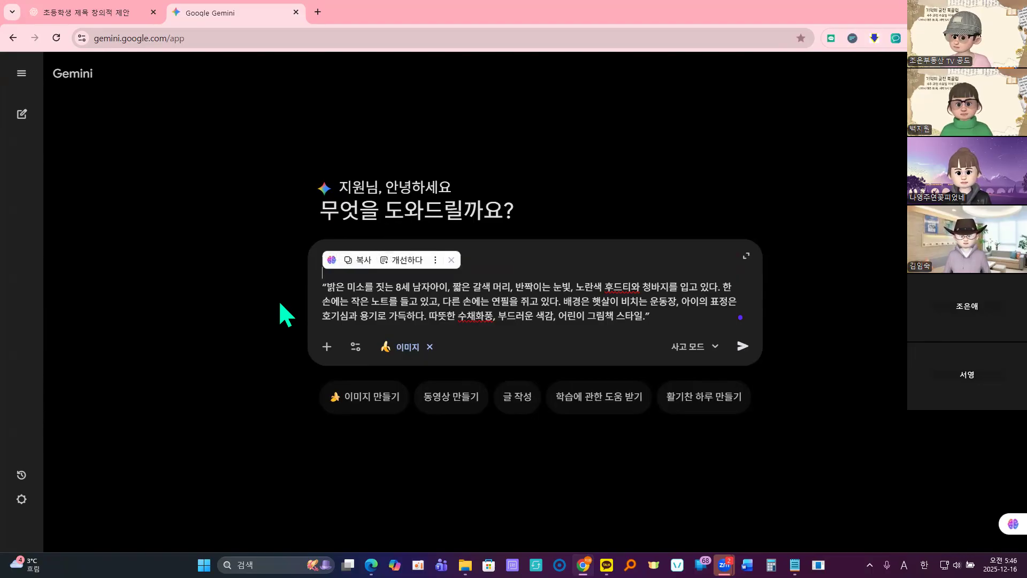
{"action": "key", "text": "BackSpace"}
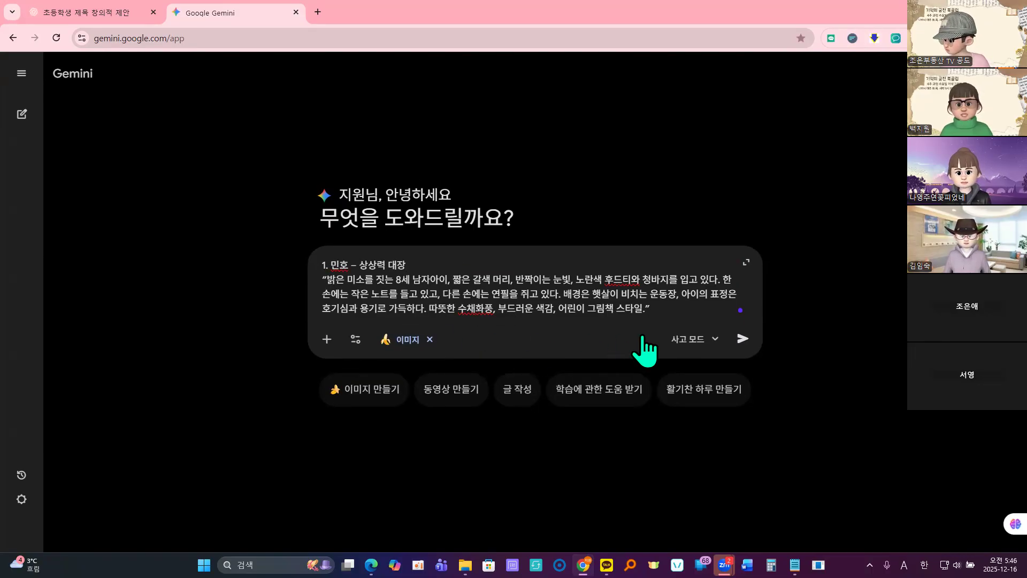
{"action": "left_click", "coordinate": [743, 338]}
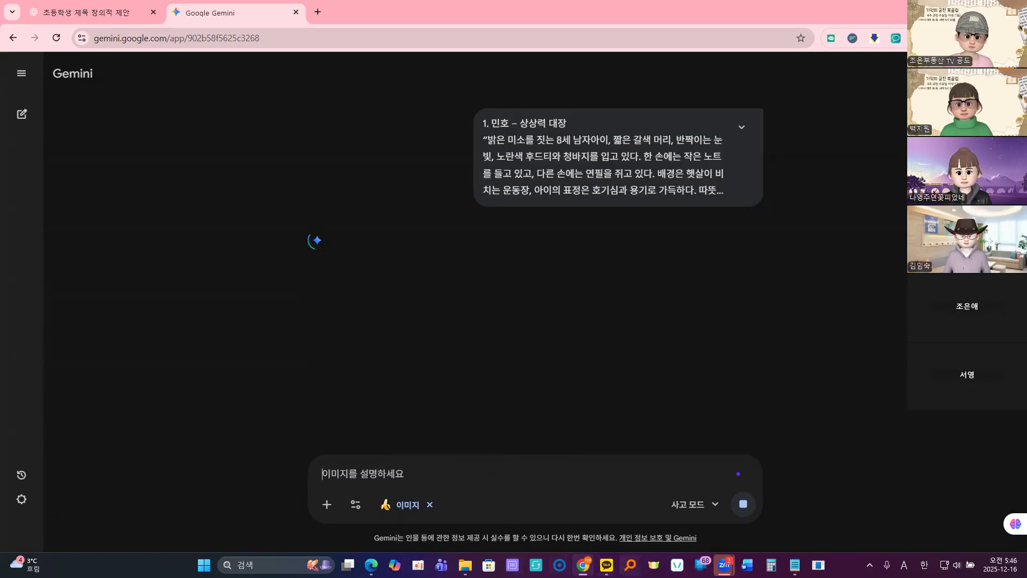
Step: Return to the '그림책 이미지 보관창고' design and replace page 5's two upper illustrations with the first two generated boy images
{"action": "mouse_move", "coordinate": [371, 564]}
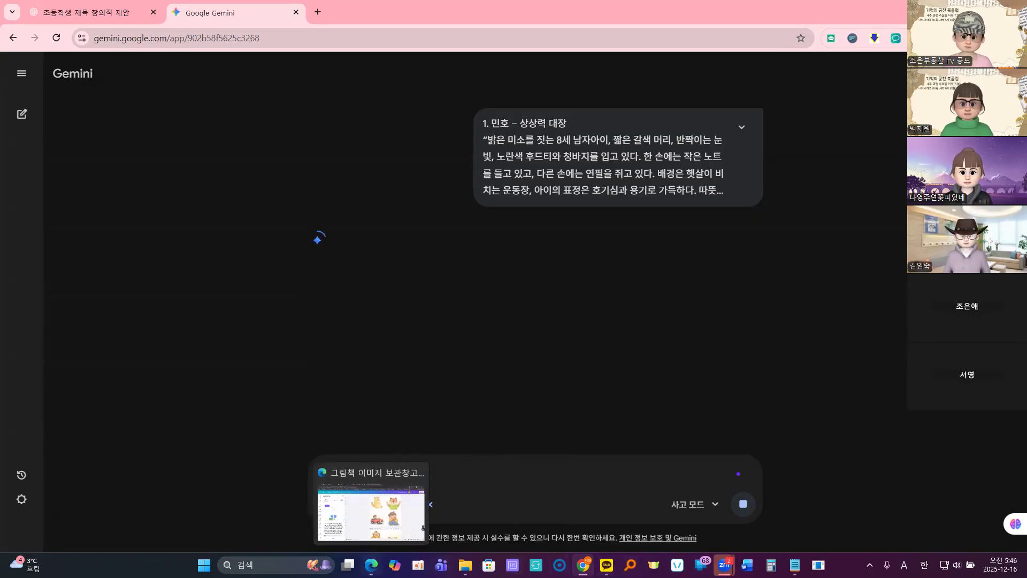
{"action": "left_click", "coordinate": [345, 526]}
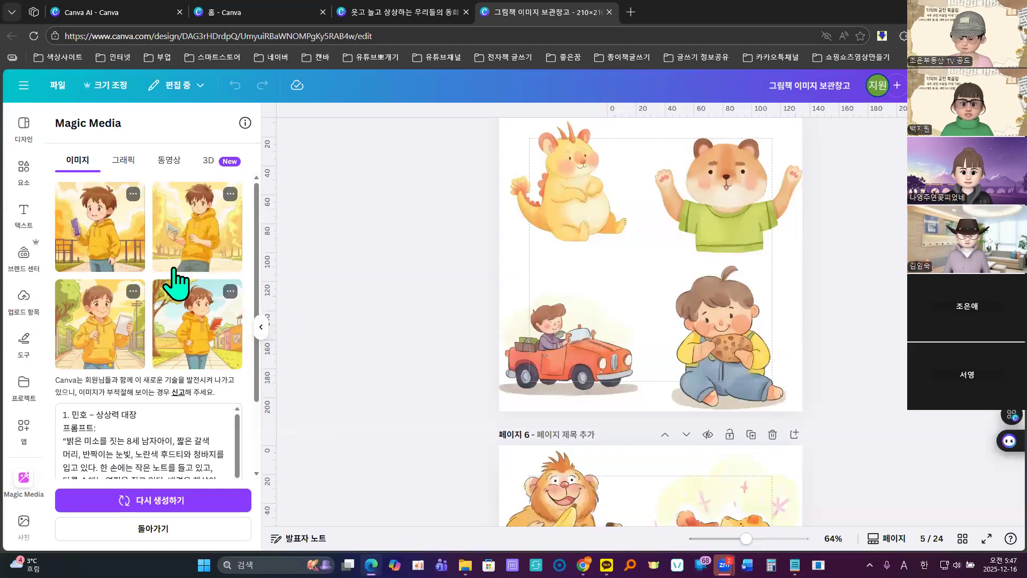
{"action": "key", "text": "ctrl+v"}
{"action": "left_click_drag", "start_coordinate": [626, 246], "coordinate": [246, 236]}
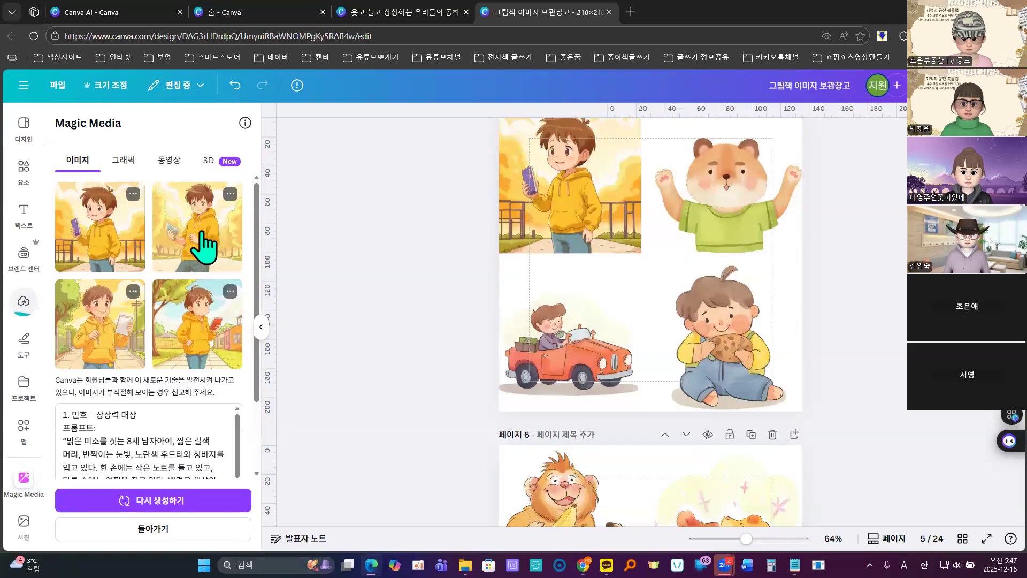
{"action": "left_click", "coordinate": [205, 246]}
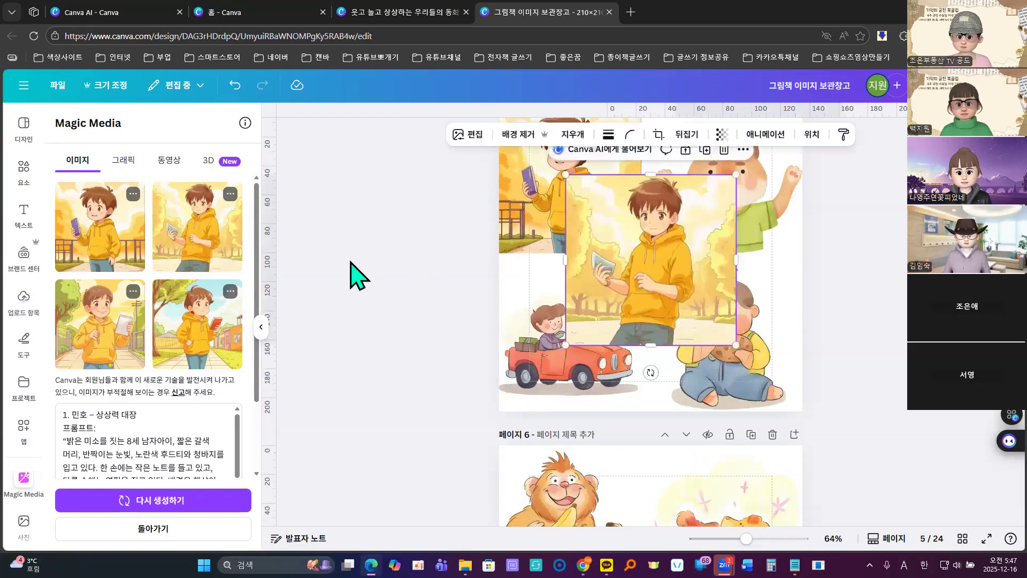
{"action": "left_click_drag", "start_coordinate": [715, 259], "coordinate": [728, 187]}
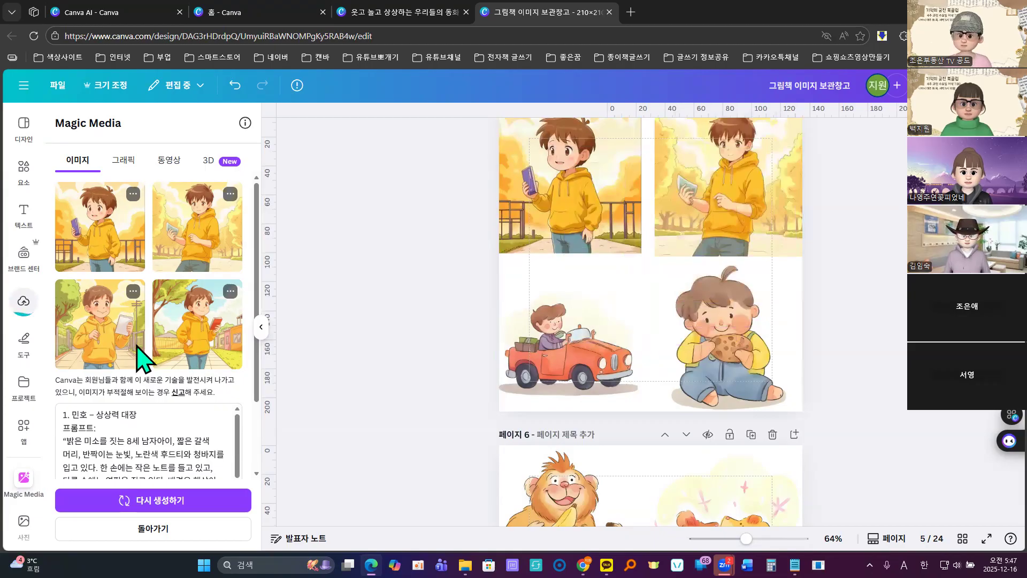
Step: Replace page 5's two lower illustrations with the third and fourth generated boy images
{"action": "left_click", "coordinate": [95, 342]}
{"action": "left_click_drag", "start_coordinate": [578, 302], "coordinate": [479, 332]}
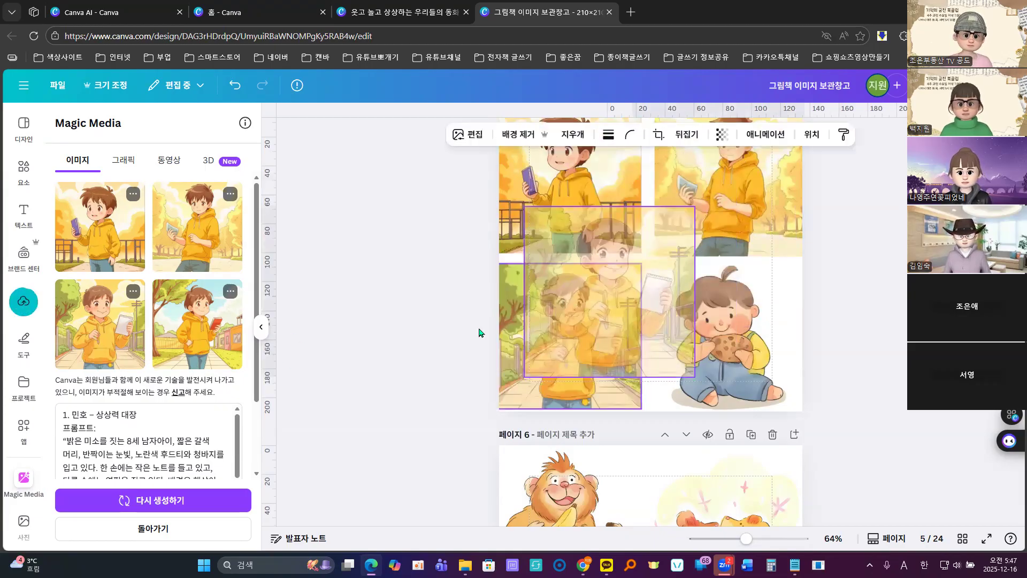
{"action": "left_click", "coordinate": [199, 353]}
{"action": "left_click_drag", "start_coordinate": [632, 350], "coordinate": [670, 373]}
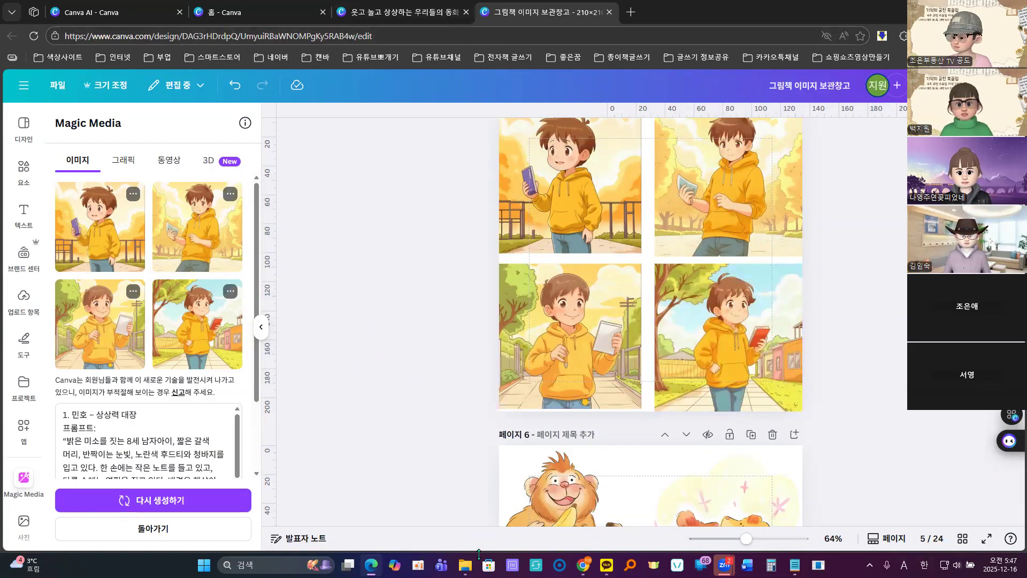
Step: Switch to Gemini to check the illustration generated from the character prompt, and look briefly at the ChatGPT conversation
{"action": "mouse_move", "coordinate": [582, 564]}
{"action": "left_click", "coordinate": [583, 527]}
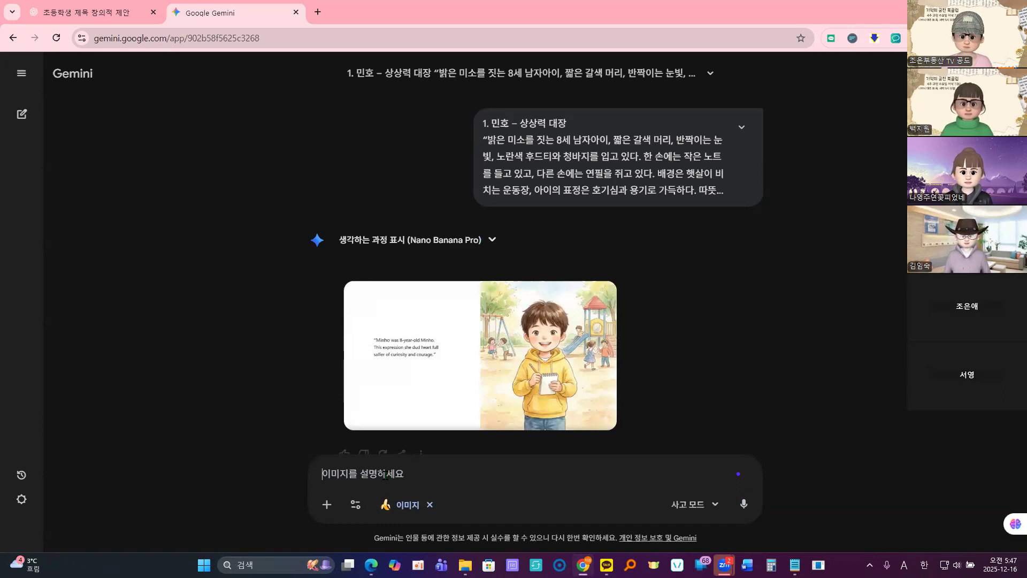
{"action": "type", "text": "글"}
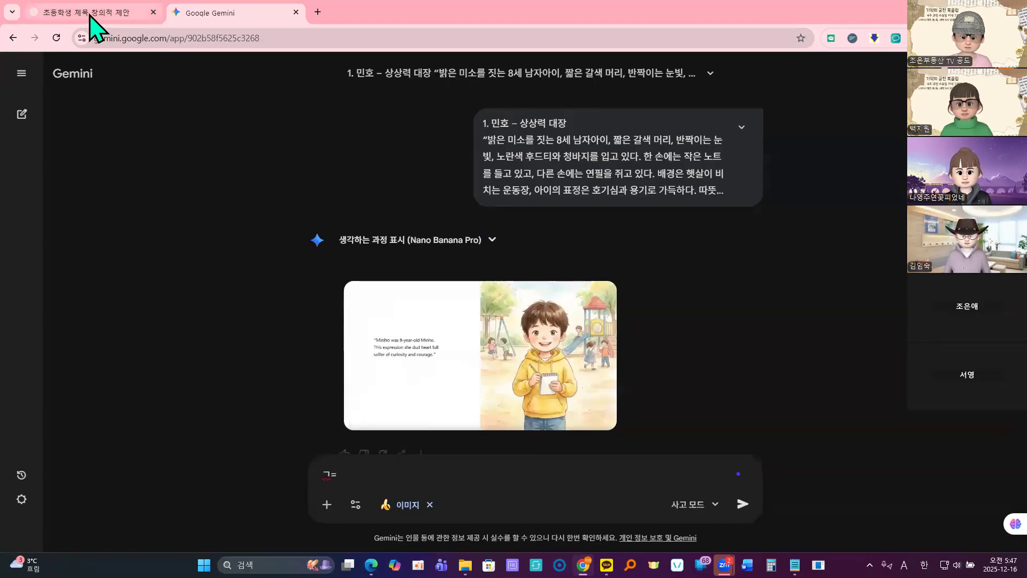
{"action": "mouse_move", "coordinate": [89, 15]}
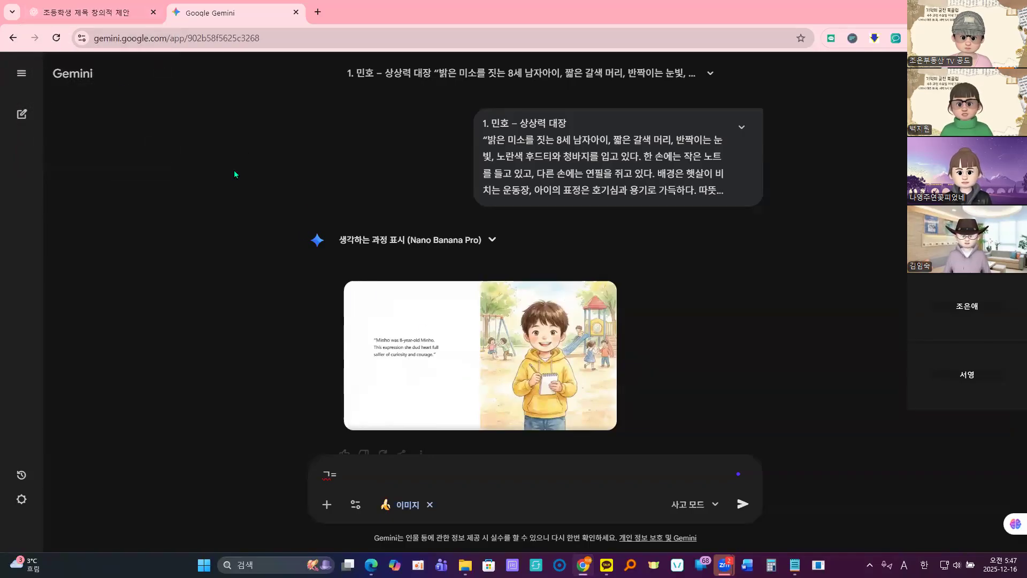
{"action": "left_click", "coordinate": [98, 18]}
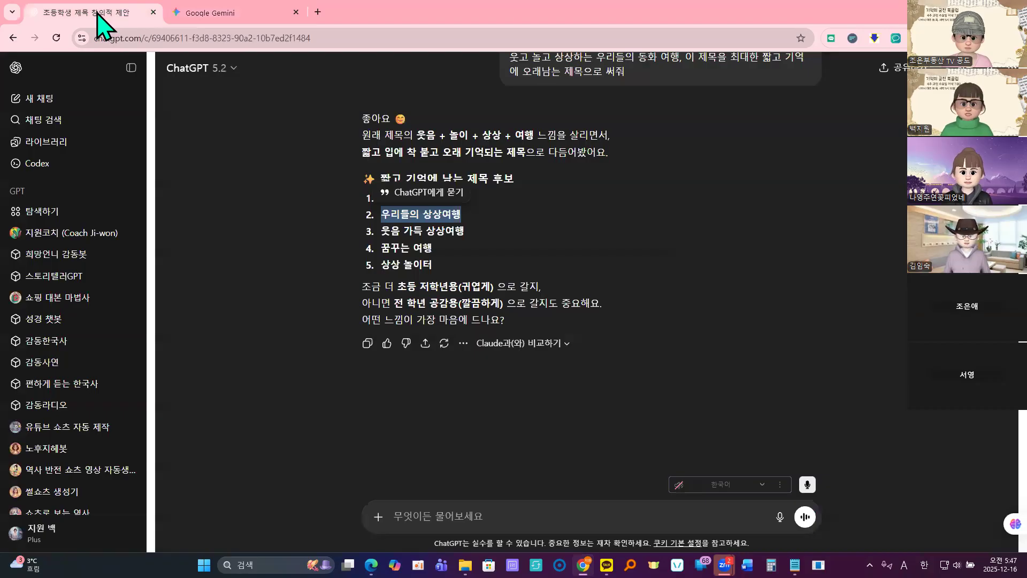
{"action": "left_click", "coordinate": [206, 16]}
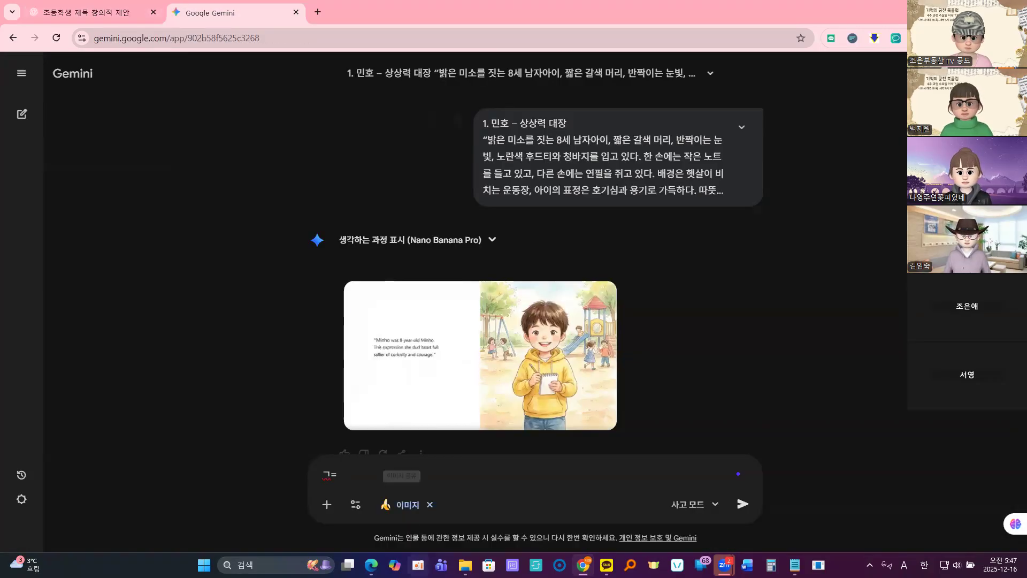
{"action": "mouse_move", "coordinate": [583, 564]}
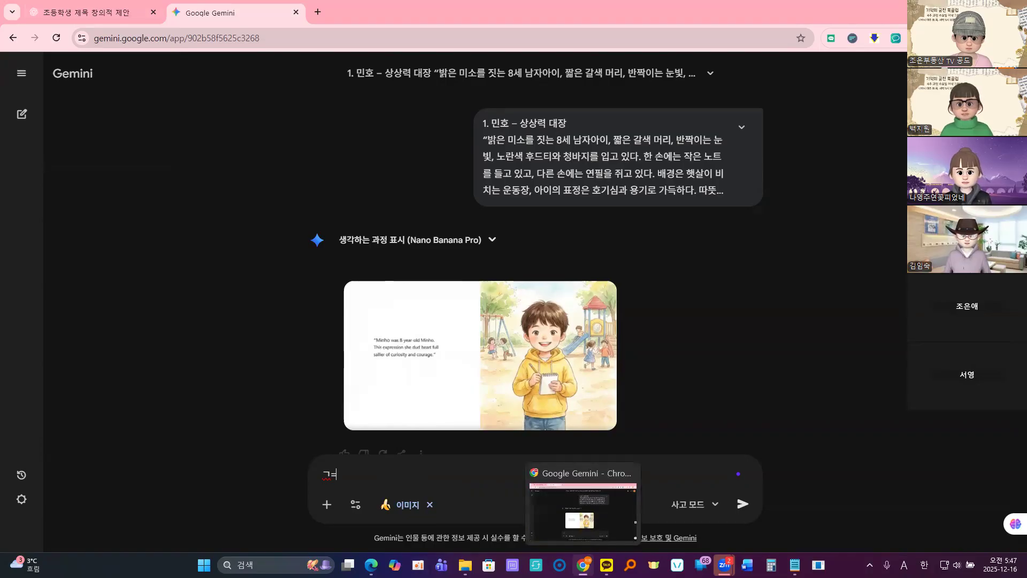
Step: Return to the Canva AI conversation and copy the second character's prompt, including its '웃음 요정 같은 친구' heading
{"action": "mouse_move", "coordinate": [371, 564]}
{"action": "left_click", "coordinate": [369, 509]}
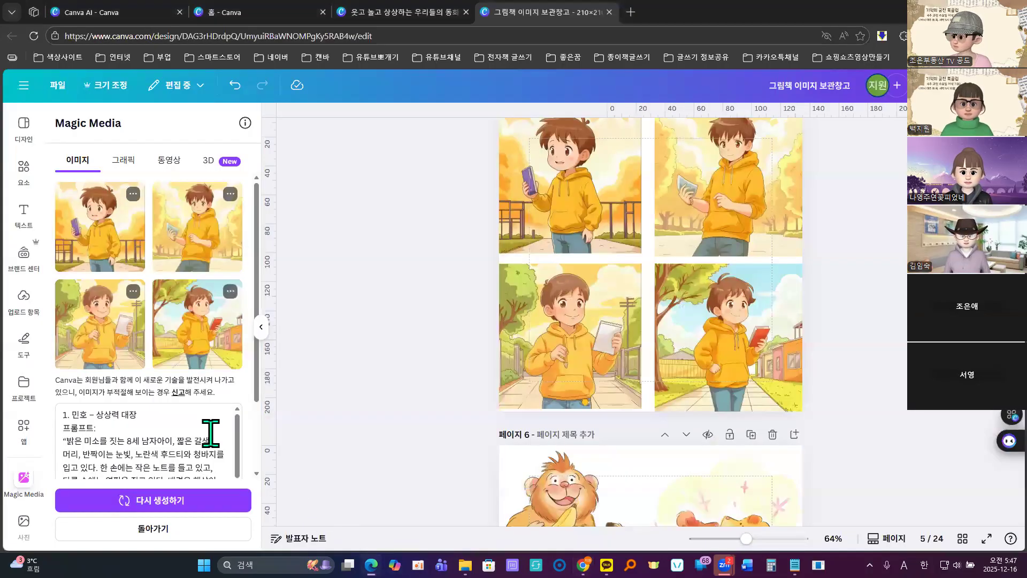
{"action": "left_click", "coordinate": [118, 14]}
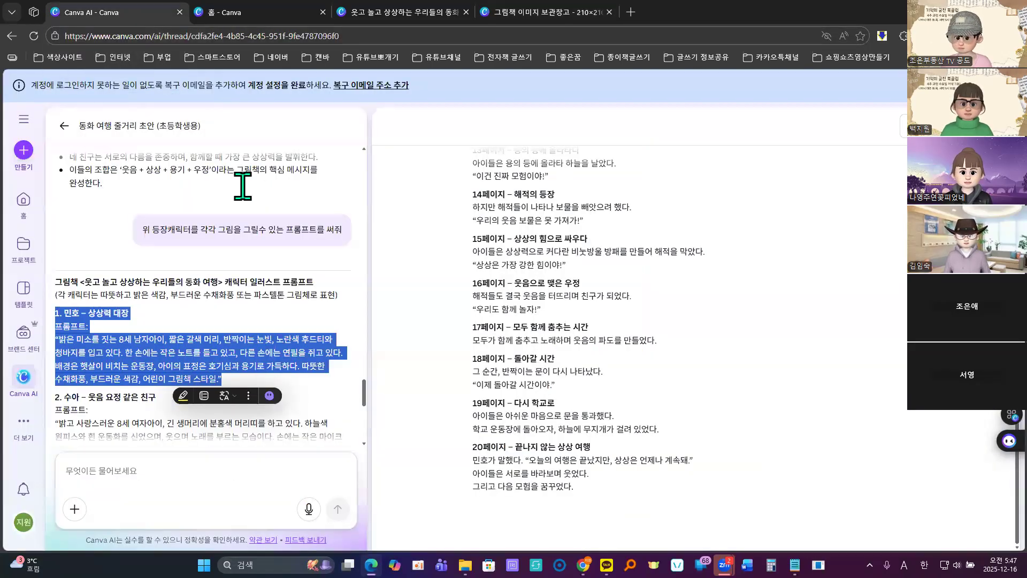
{"action": "left_click", "coordinate": [350, 336]}
{"action": "scroll", "coordinate": [240, 316], "scroll_direction": "down", "scroll_amount": 4}
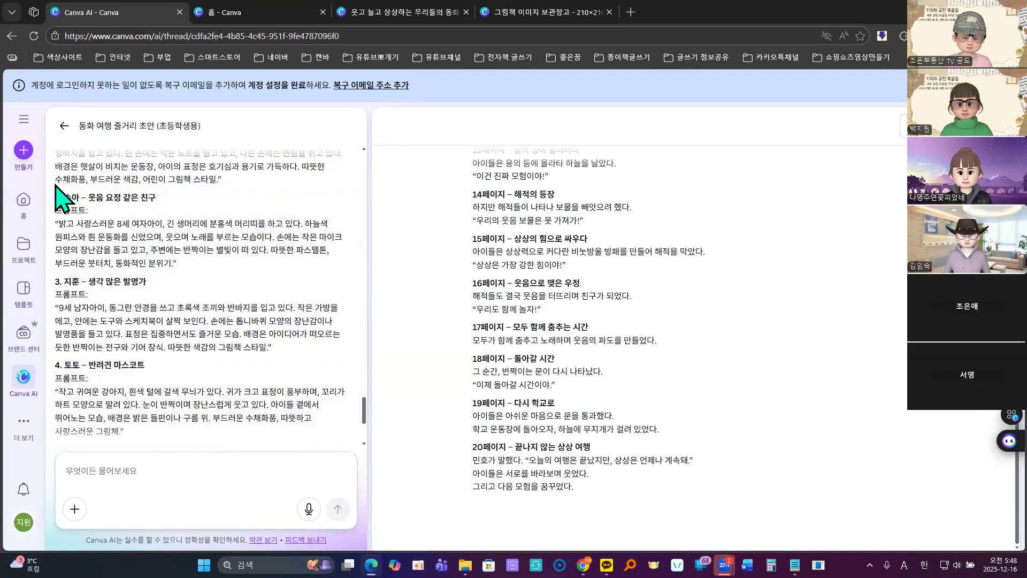
{"action": "left_click_drag", "start_coordinate": [54, 197], "coordinate": [211, 253]}
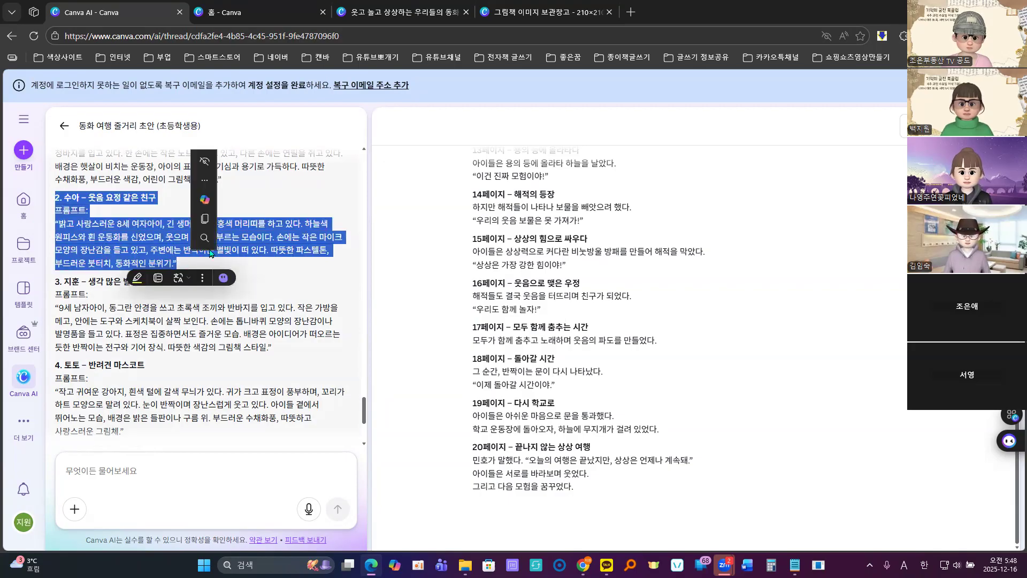
{"action": "left_click", "coordinate": [205, 219]}
{"action": "left_click", "coordinate": [88, 469]}
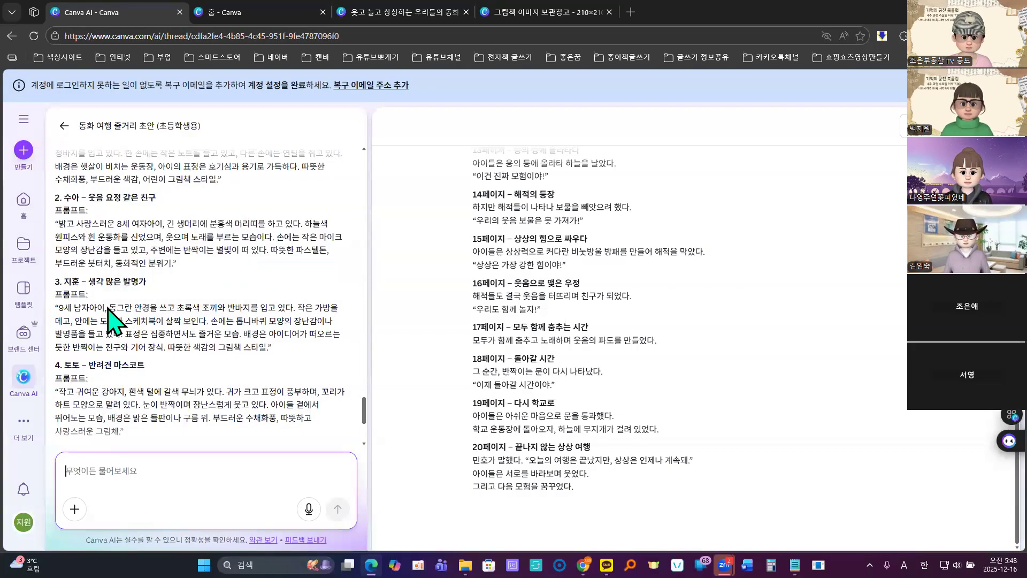
Step: Go back to the '그림책 이미지 보관창고' design and replace the Magic Media prompt with the copied second character's prompt
{"action": "left_click", "coordinate": [407, 12]}
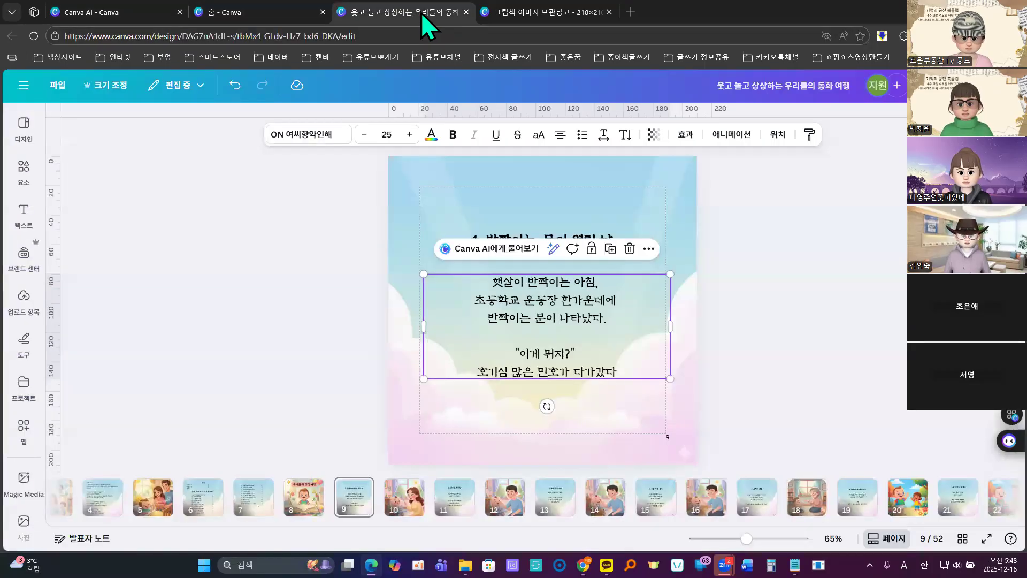
{"action": "left_click", "coordinate": [543, 13]}
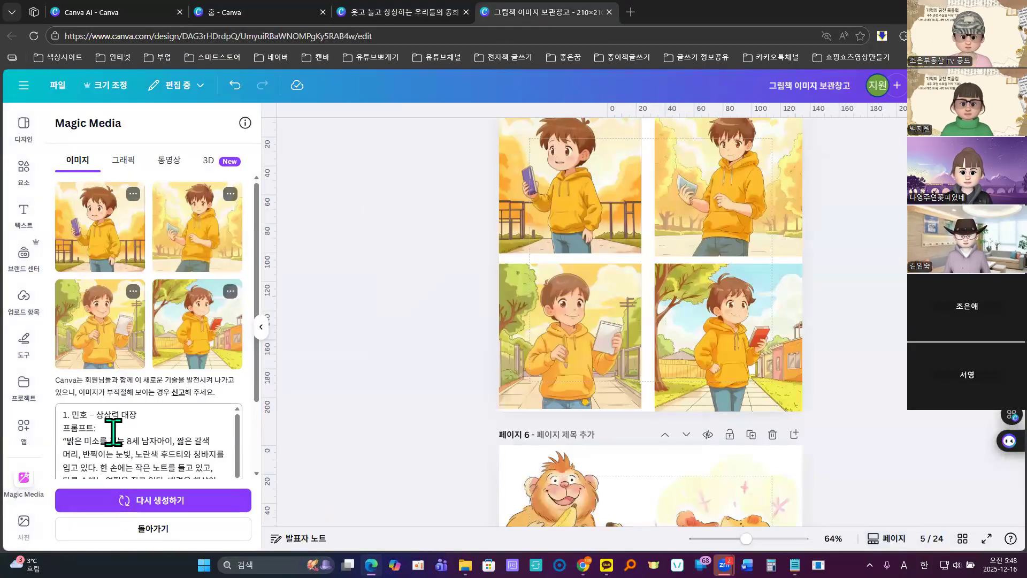
{"action": "left_click_drag", "start_coordinate": [62, 415], "coordinate": [230, 498]}
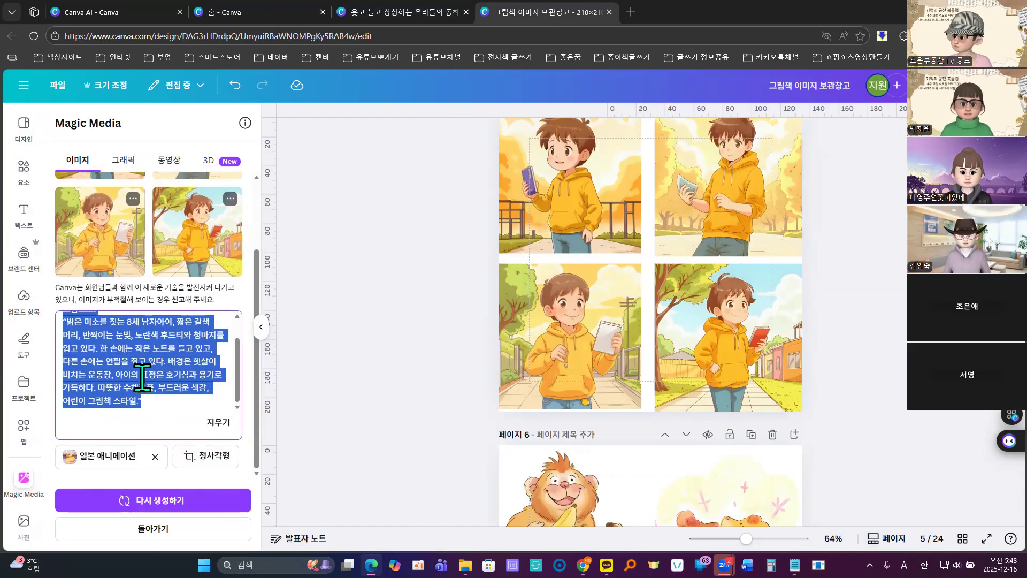
{"action": "key", "text": "ctrl+v"}
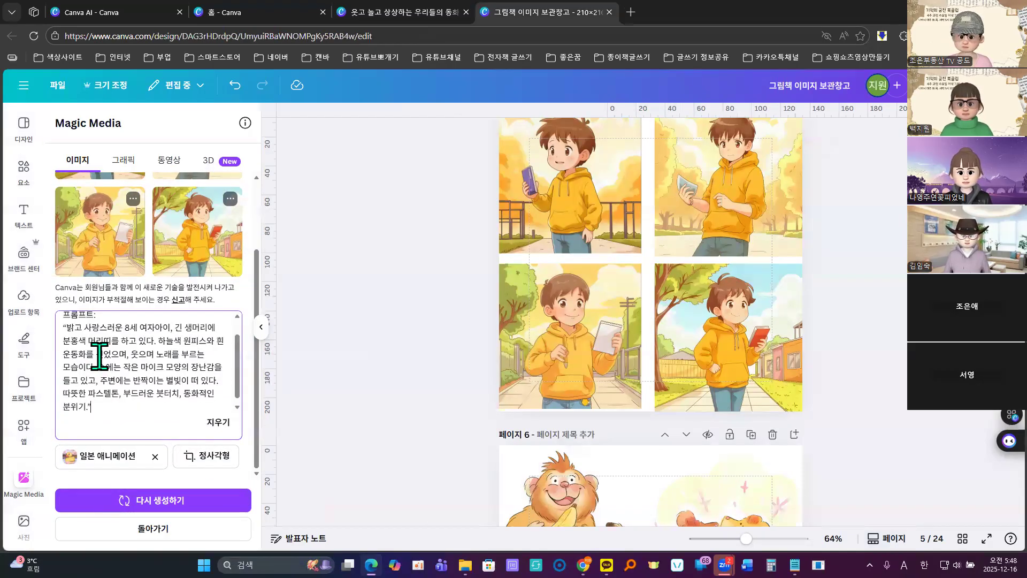
Step: Generate Magic Media images from the second character's prompt and switch to the Gemini conversation
{"action": "left_click", "coordinate": [159, 499]}
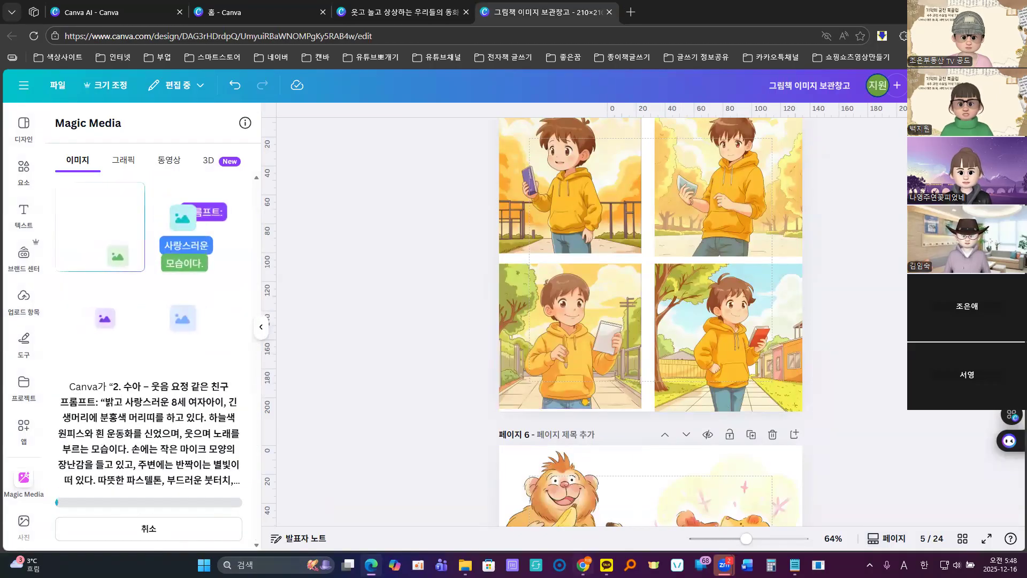
{"action": "mouse_move", "coordinate": [583, 564]}
{"action": "left_click", "coordinate": [609, 527]}
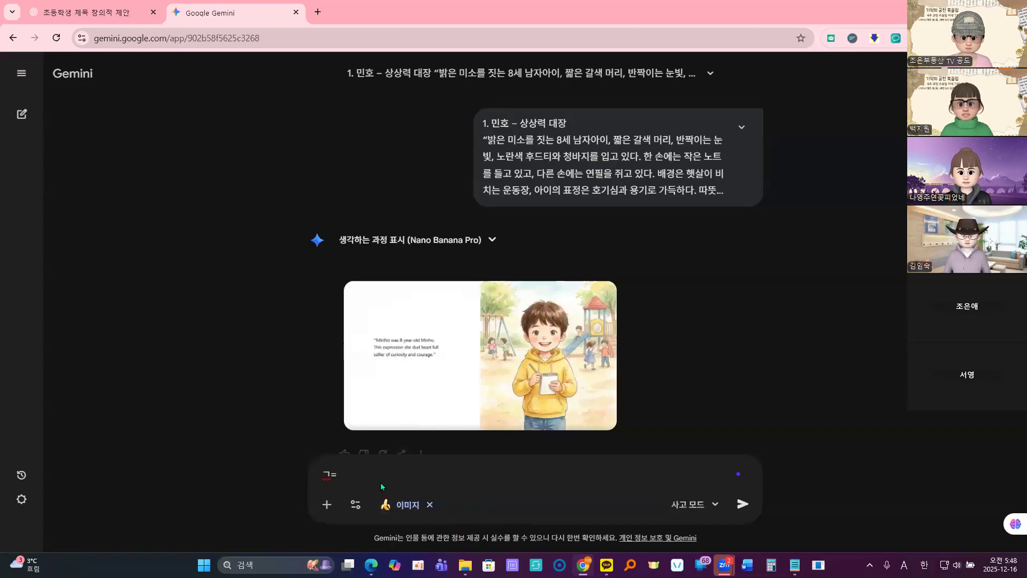
Step: Ask Gemini to redraw the boy's illustration with the request '1:1비율, 그림속 글자는 빼고, 이미지만 그려줘'
{"action": "type", "text": "1"}
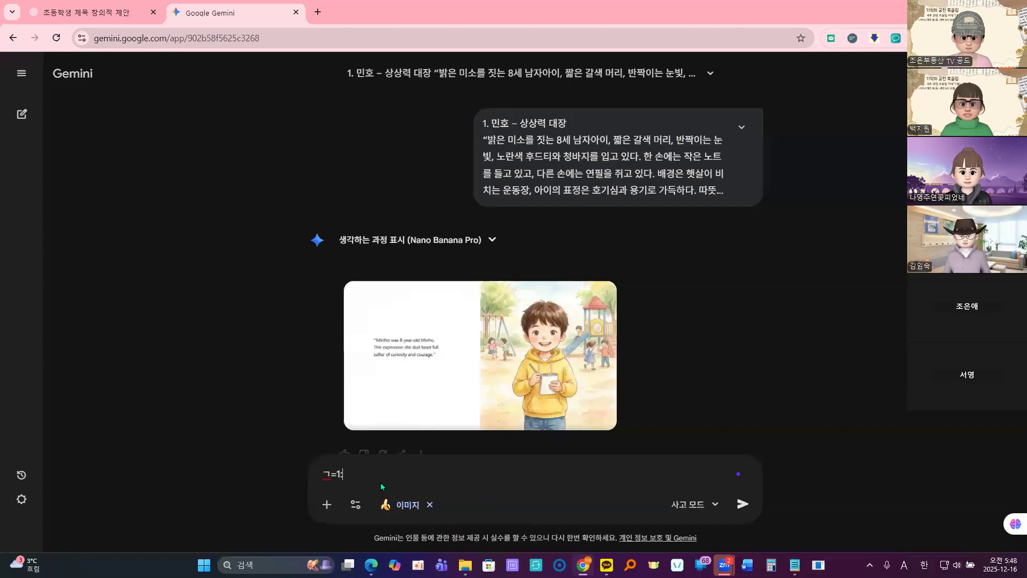
{"action": "key", "text": "BackSpace"}
{"action": "key", "text": "BackSpace"}
{"action": "key", "text": "BackSpace"}
{"action": "key", "text": "BackSpace"}
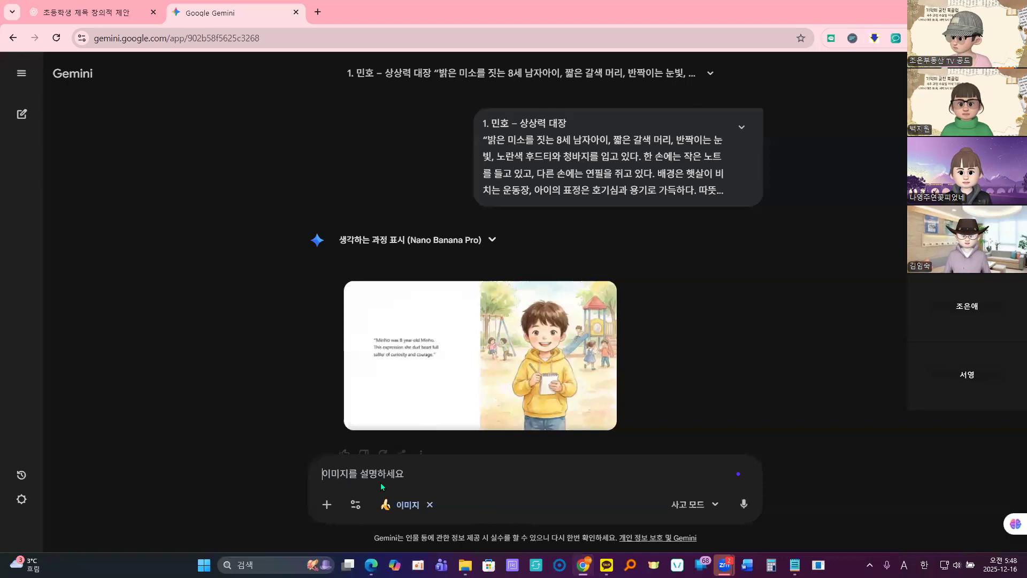
{"action": "type", "text": "1:1비율, 그림속 글재"}
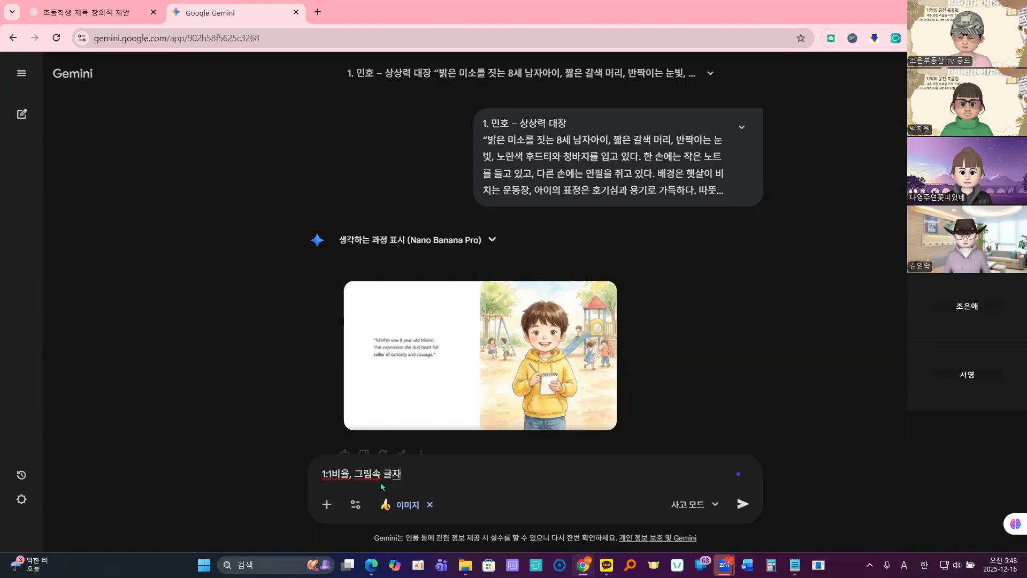
{"action": "key", "text": "BackSpace"}
{"action": "type", "text": "자는 빼고,"}
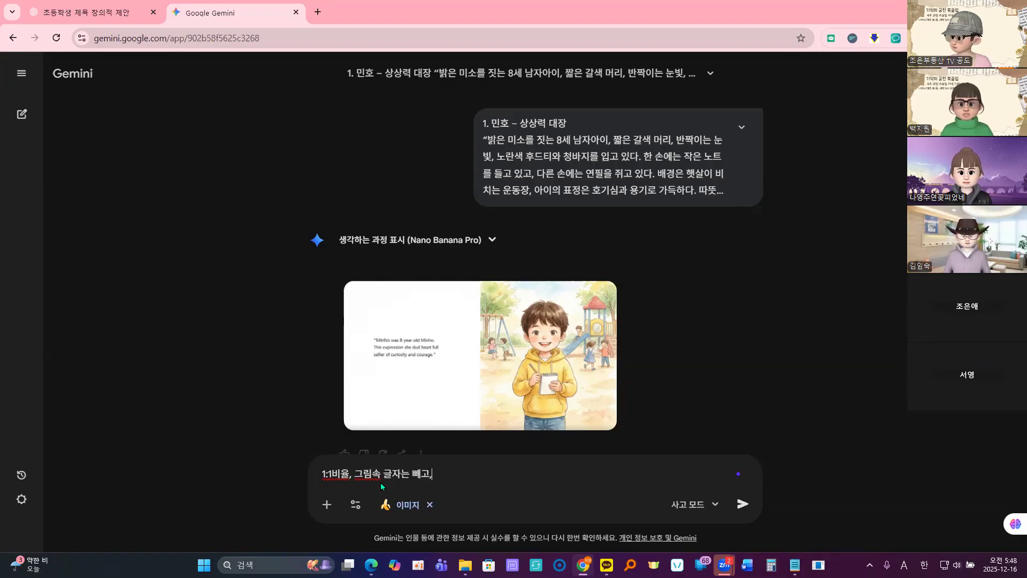
{"action": "type", "text": " 으미지만"}
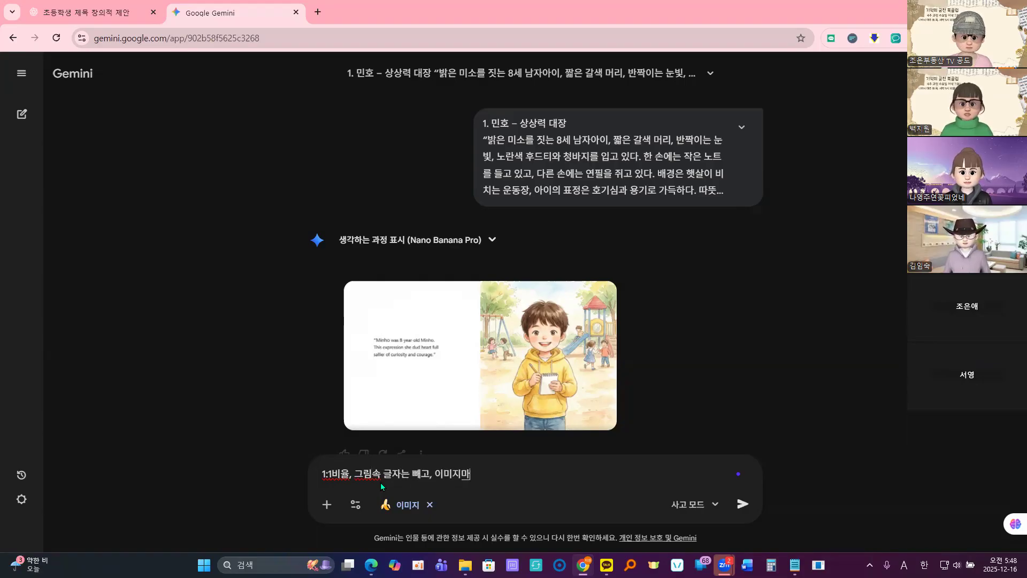
{"action": "type", "text": " 그려줘"}
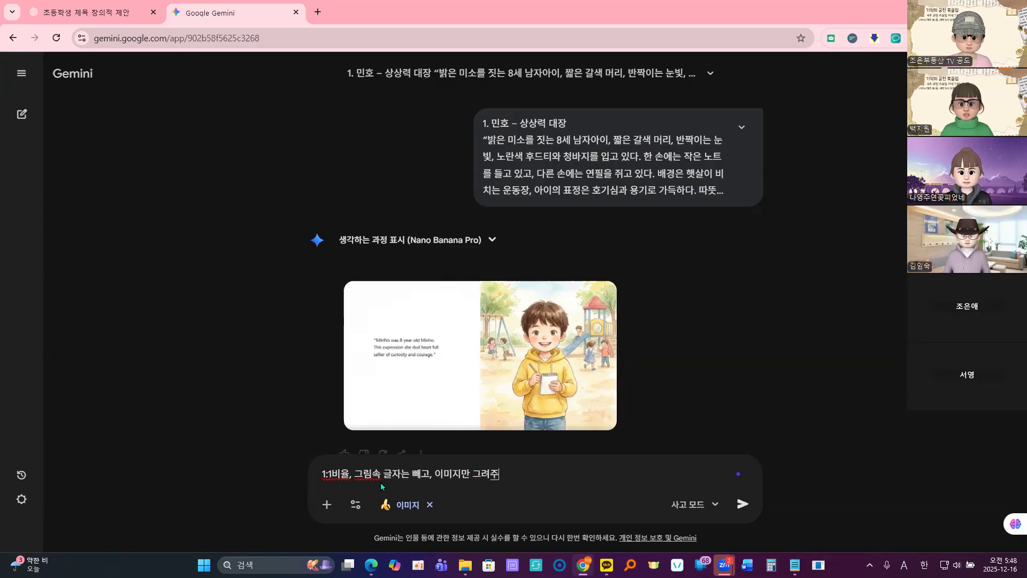
{"action": "key", "text": "Return"}
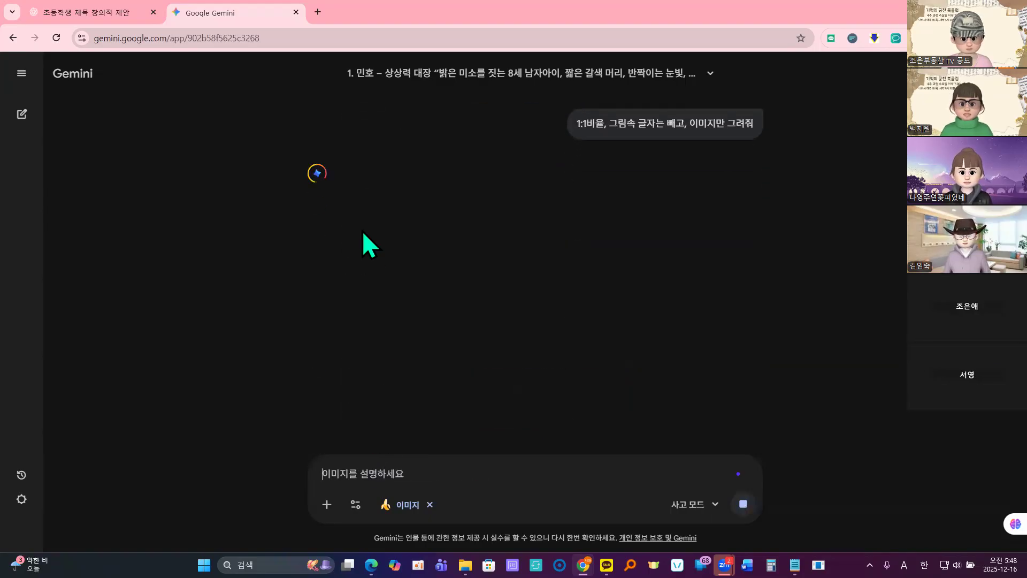
Step: Paste the second character's prompt into the Gemini message and remove its '프롬프트:' label
{"action": "right_click", "coordinate": [396, 477]}
{"action": "left_click", "coordinate": [439, 341]}
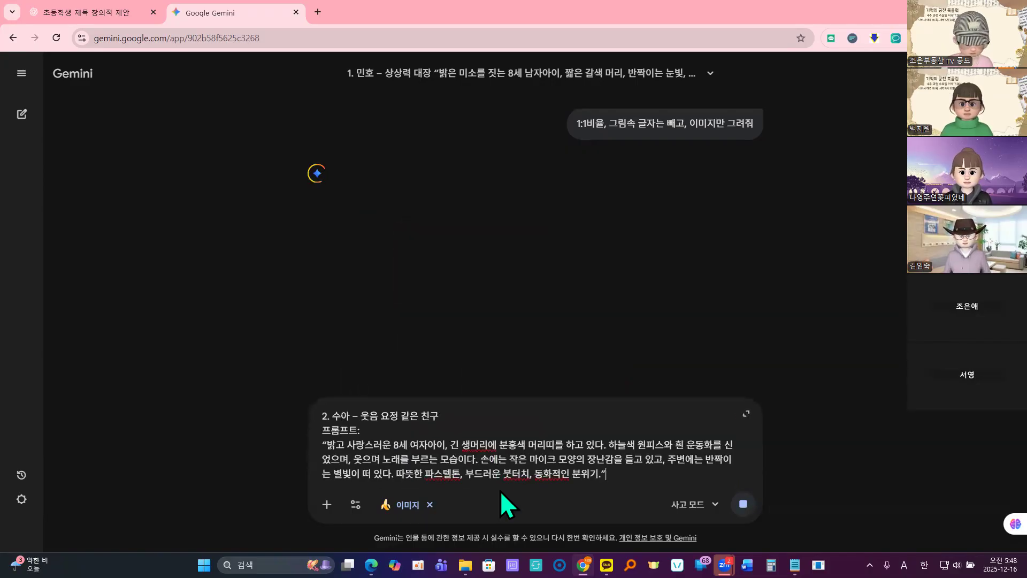
{"action": "left_click_drag", "start_coordinate": [361, 431], "coordinate": [322, 435]}
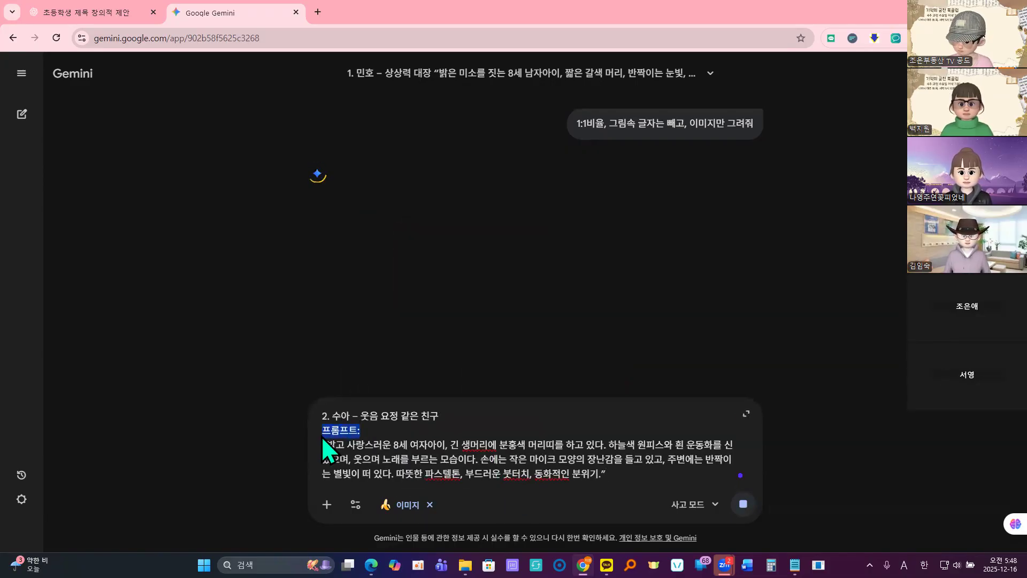
{"action": "key", "text": "BackSpace"}
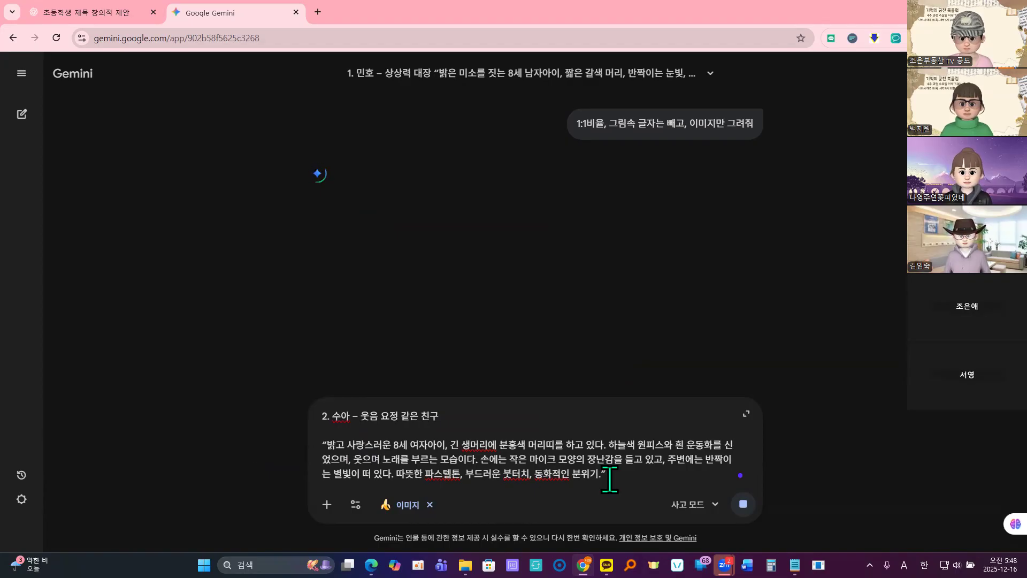
Step: Append '그림속 글자는 넣지말고 이미지만 1:1비율' to the second character's prompt and send it to Gemini
{"action": "type", "text": "그림속 글자느"}
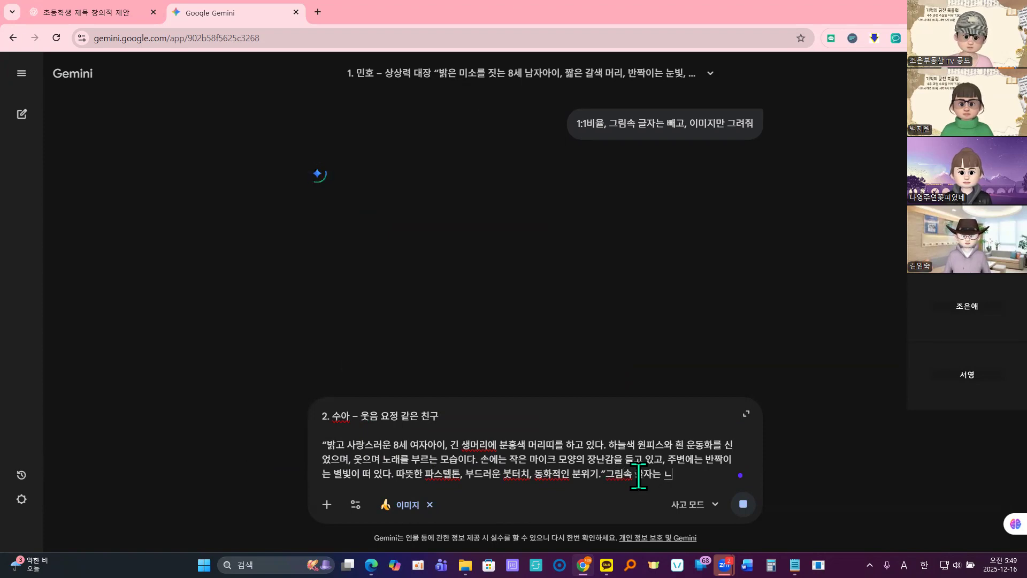
{"action": "key", "text": "BackSpace"}
{"action": "key", "text": "BackSpace"}
{"action": "key", "text": "BackSpace"}
{"action": "type", "text": "말고 이"}
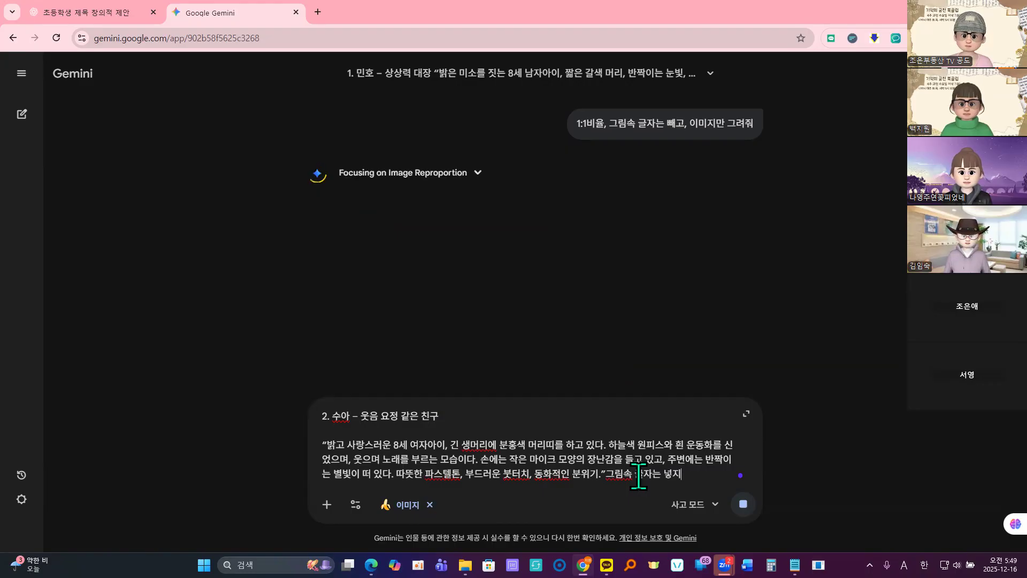
{"action": "type", "text": "미지만 "}
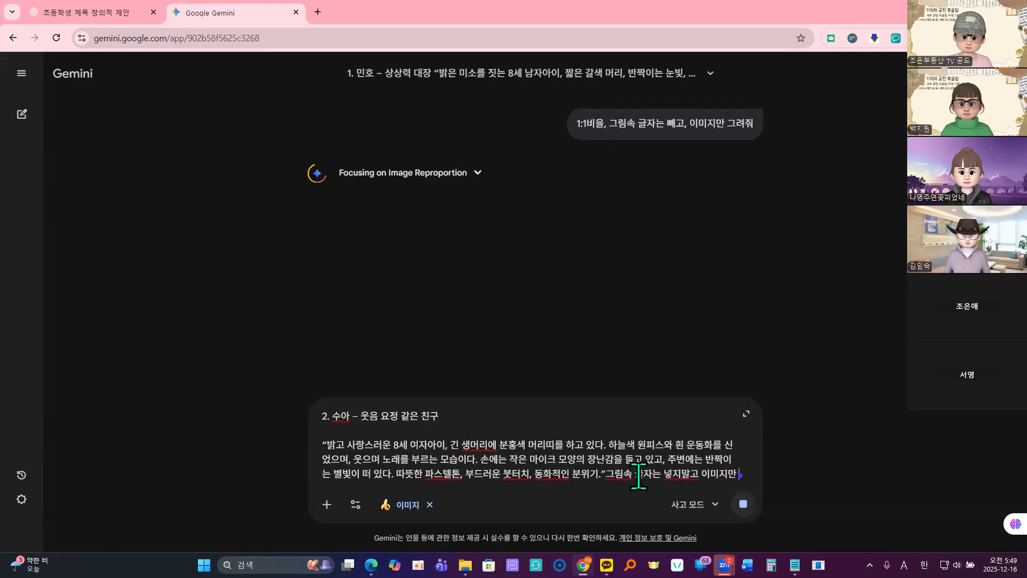
{"action": "type", "text": "1:1비율"}
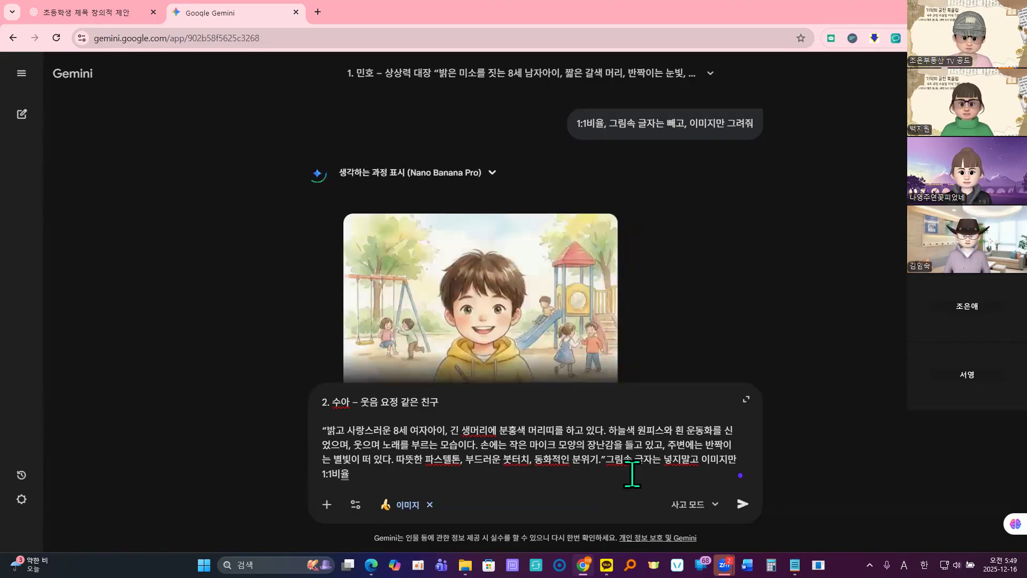
{"action": "scroll", "coordinate": [477, 298], "scroll_direction": "down", "scroll_amount": 2}
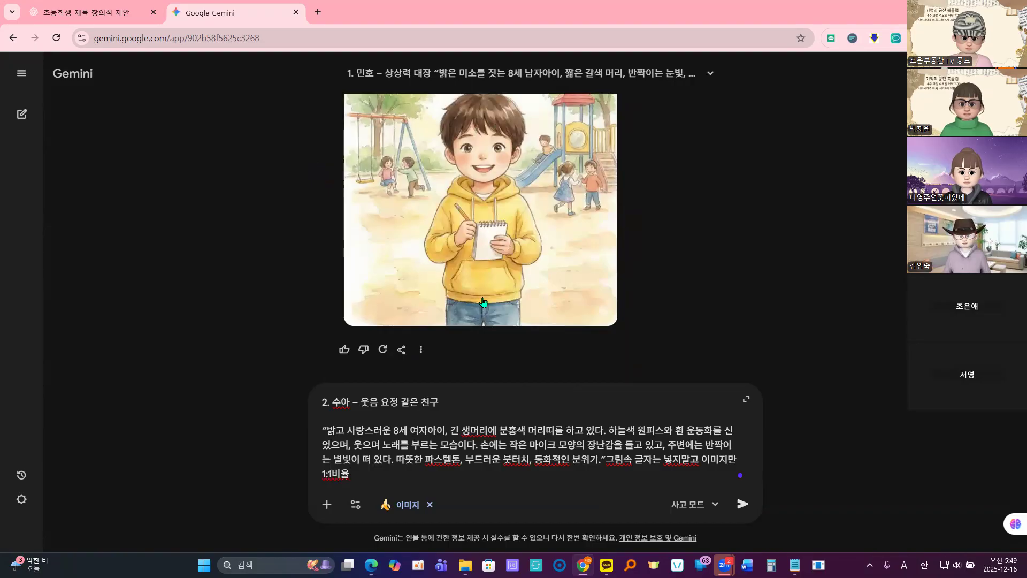
{"action": "left_click", "coordinate": [743, 504]}
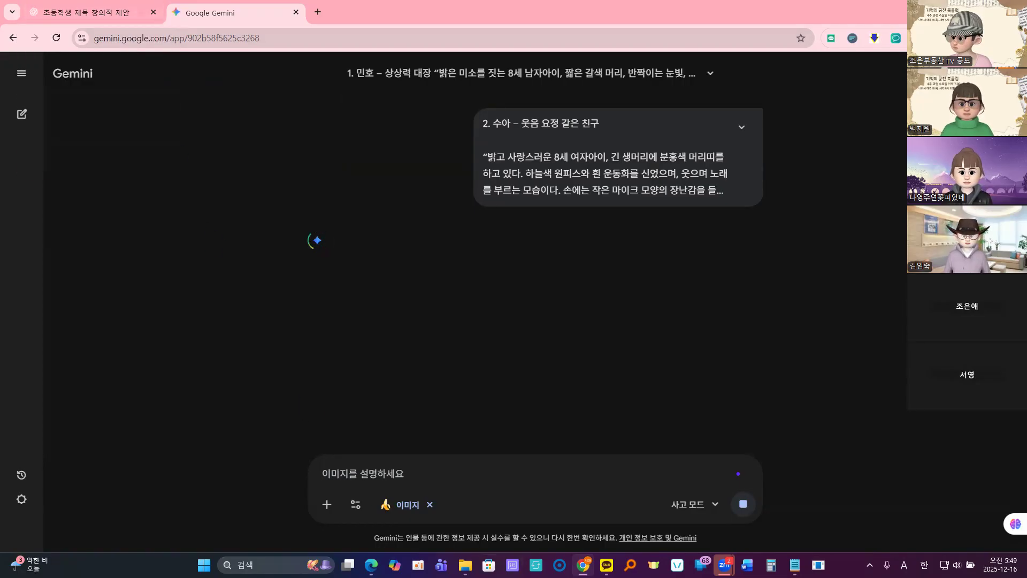
Step: Return to the '그림책 이미지 보관창고' design in Canva and replace page 6's two upper illustrations with the first and second generated girl images
{"action": "mouse_move", "coordinate": [583, 565]}
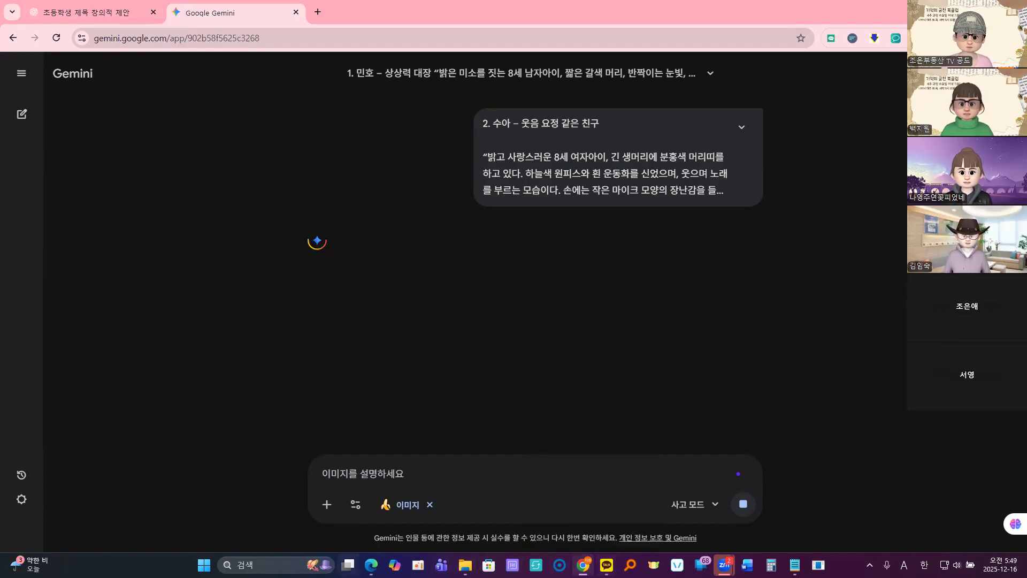
{"action": "mouse_move", "coordinate": [371, 565]}
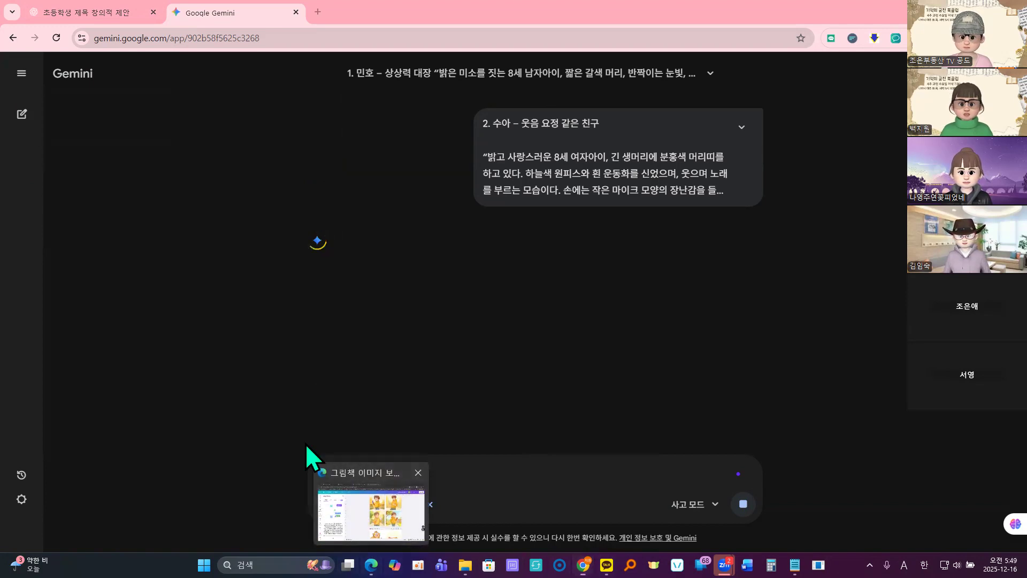
{"action": "left_click", "coordinate": [321, 473]}
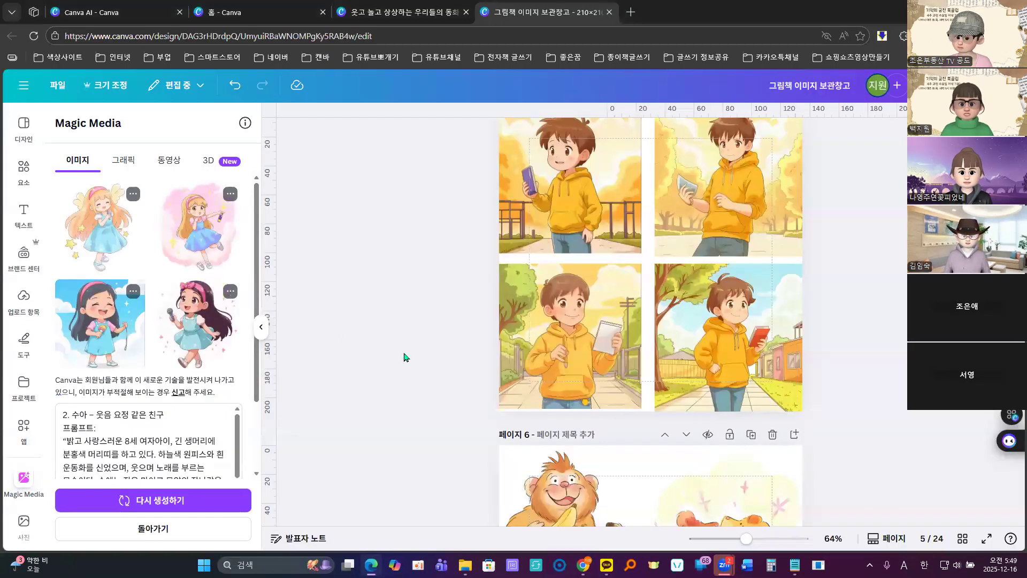
{"action": "scroll", "coordinate": [406, 356], "scroll_direction": "down", "scroll_amount": 4}
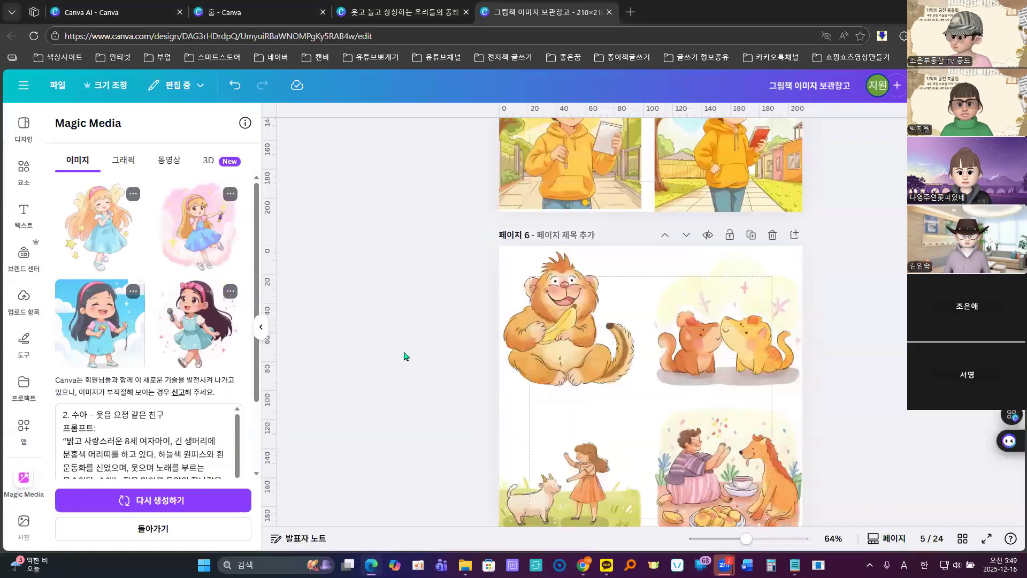
{"action": "left_click", "coordinate": [100, 242]}
{"action": "left_click_drag", "start_coordinate": [592, 351], "coordinate": [498, 369]}
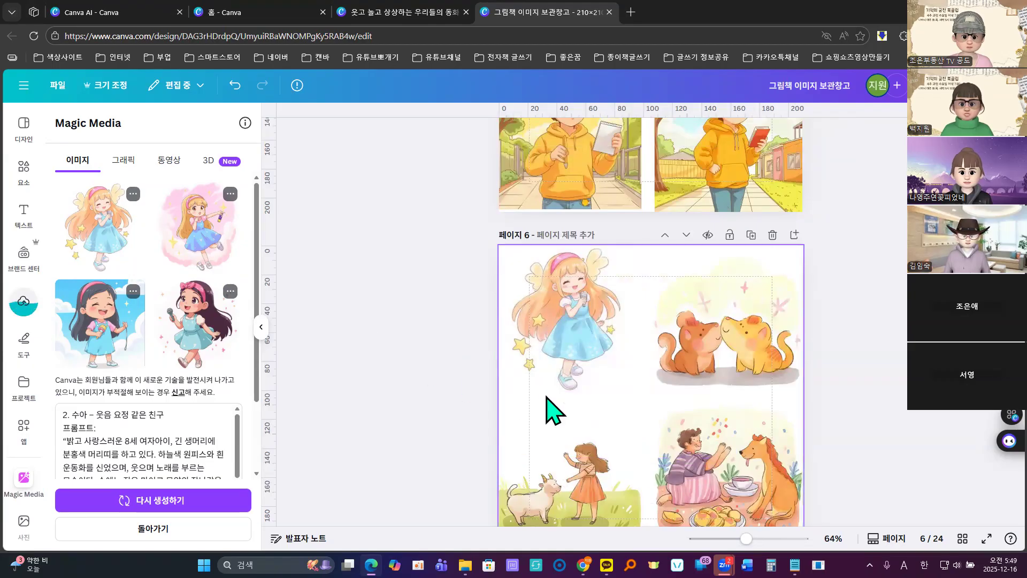
{"action": "left_click", "coordinate": [198, 224]}
{"action": "left_click_drag", "start_coordinate": [756, 321], "coordinate": [672, 362]}
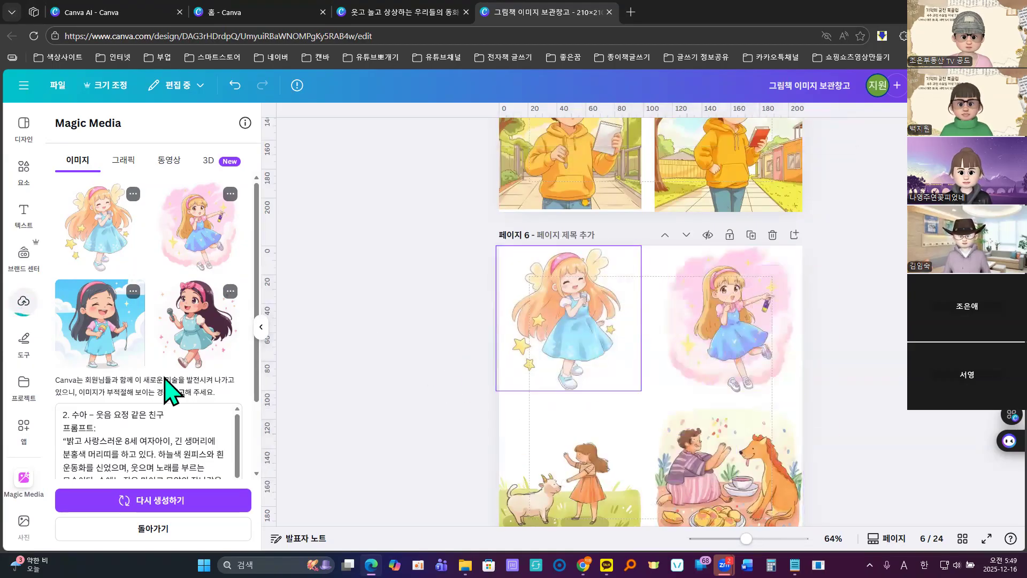
Step: Replace page 6's two lower illustrations with the third and fourth generated girl images
{"action": "left_click", "coordinate": [100, 348]}
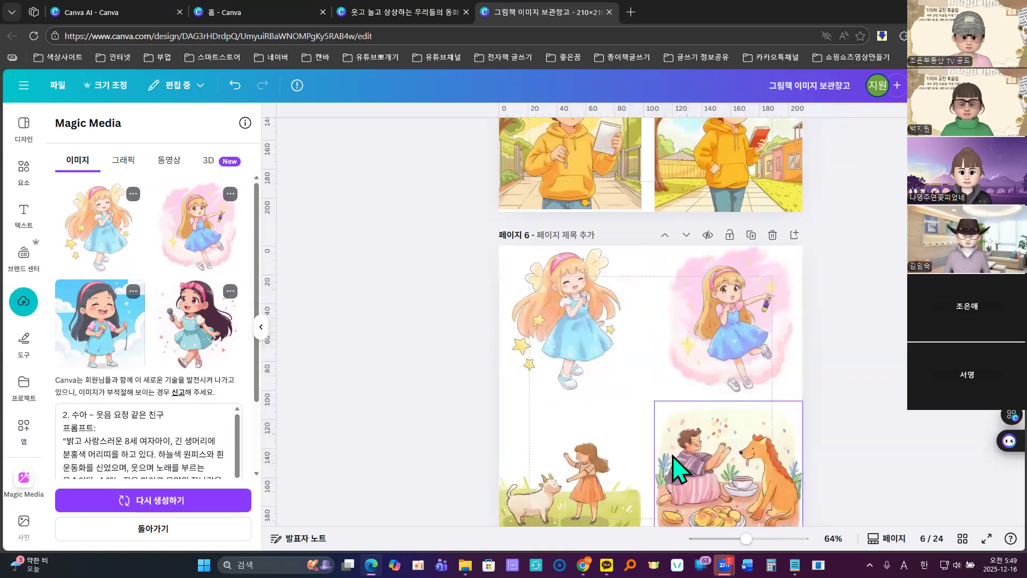
{"action": "left_click_drag", "start_coordinate": [665, 408], "coordinate": [615, 439]}
{"action": "left_click_drag", "start_coordinate": [191, 340], "coordinate": [723, 463]}
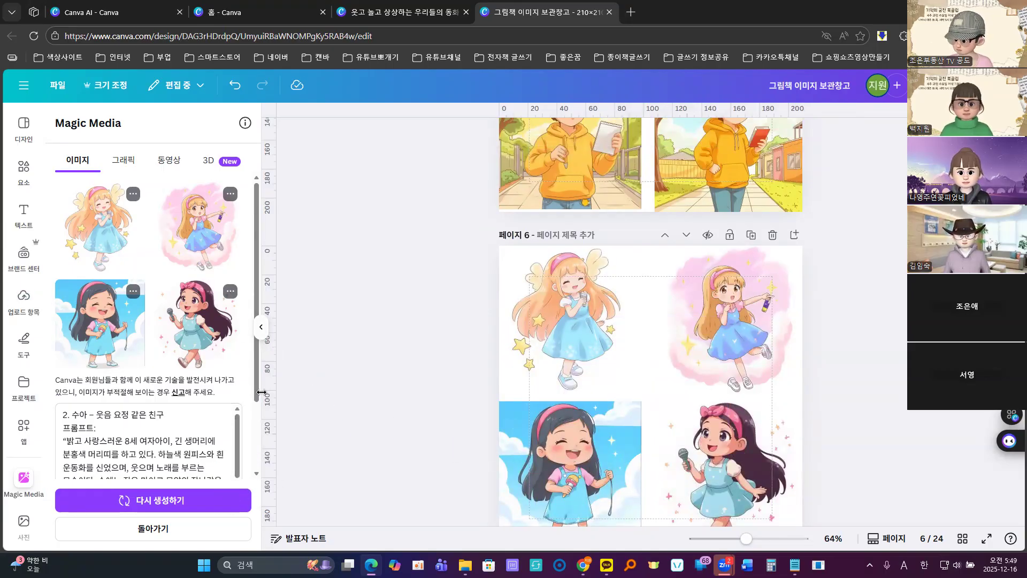
Step: Clear the Magic Media prompt and copy the third character's prompt, including its '생각 많은 발명가' heading, from the Canva AI conversation
{"action": "left_click_drag", "start_coordinate": [258, 393], "coordinate": [257, 438]}
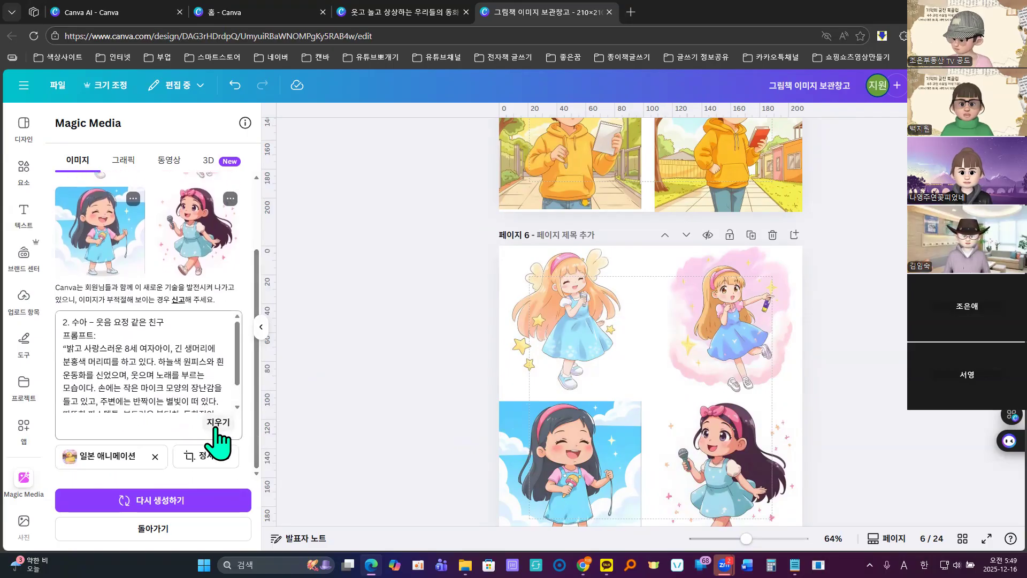
{"action": "left_click", "coordinate": [216, 422]}
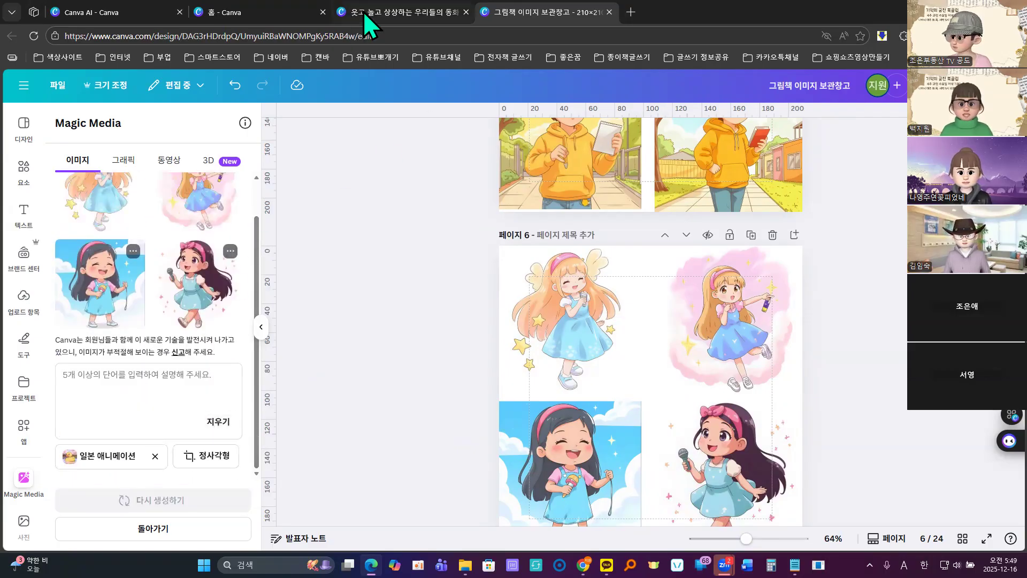
{"action": "mouse_move", "coordinate": [365, 12]}
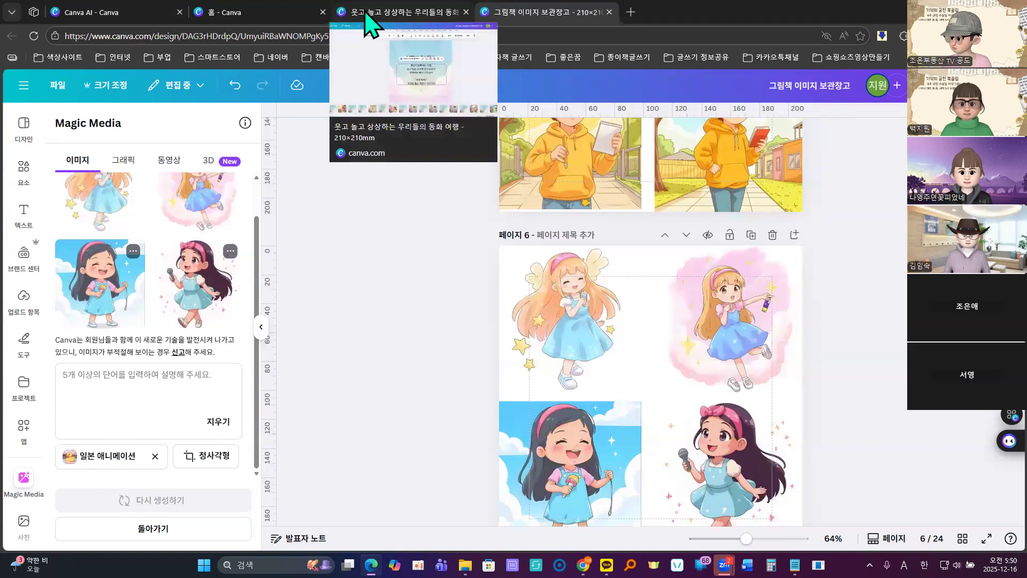
{"action": "left_click", "coordinate": [170, 12]}
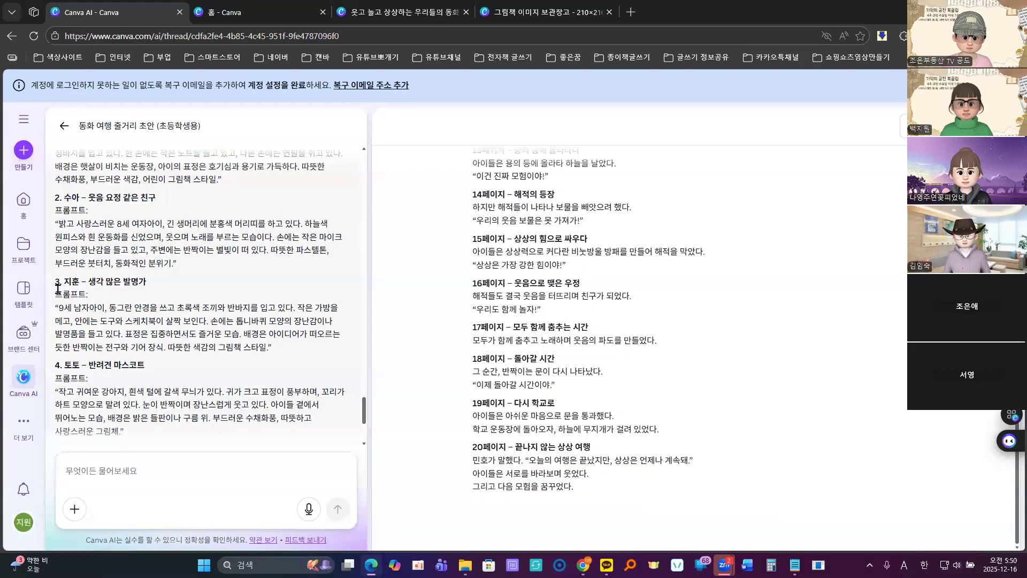
{"action": "left_click_drag", "start_coordinate": [56, 280], "coordinate": [316, 343]}
{"action": "left_click", "coordinate": [302, 304]}
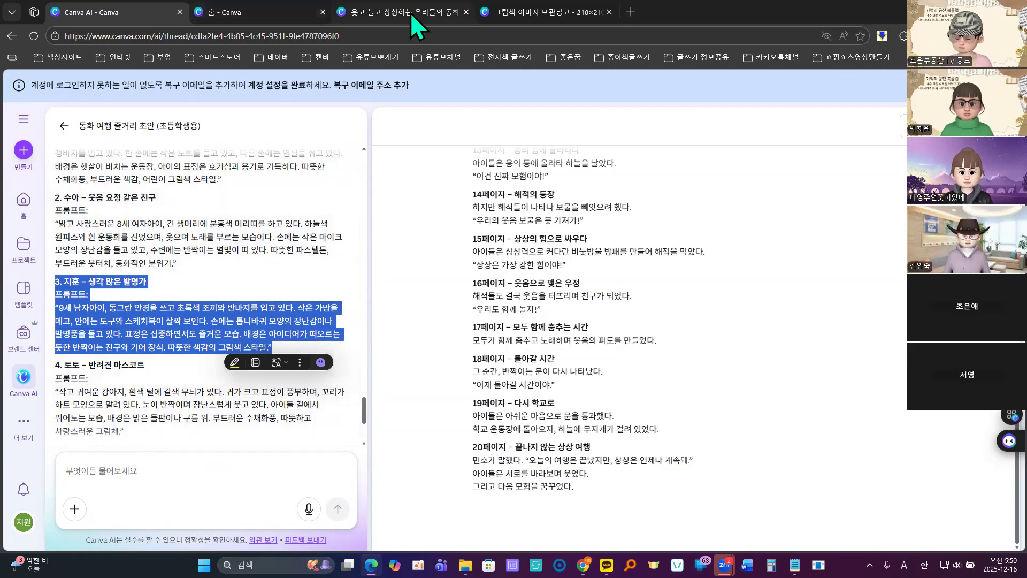
Step: Paste the third character's prompt into Magic Media in the '그림책 이미지 보관창고' design and generate its images
{"action": "left_click", "coordinate": [553, 12]}
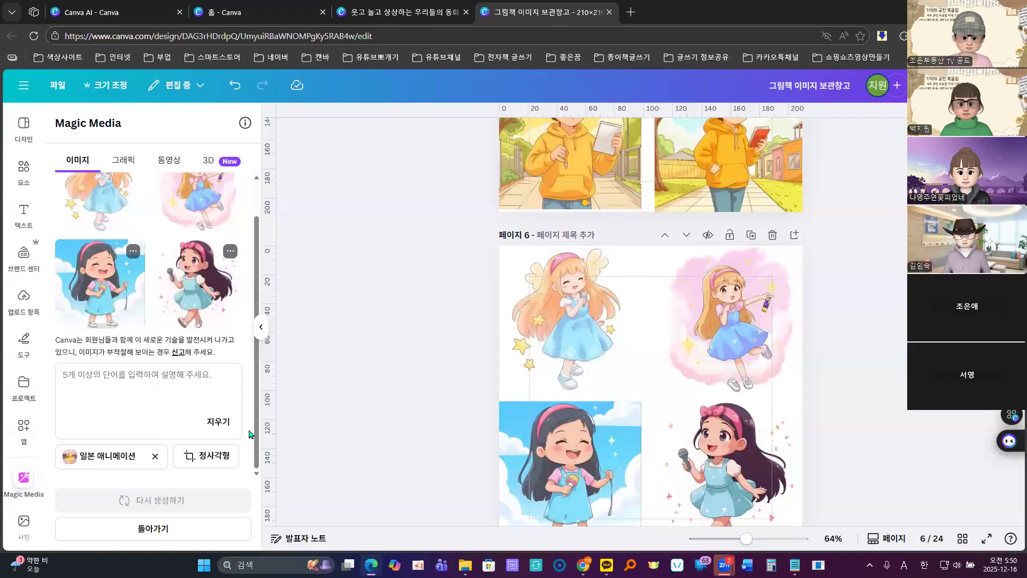
{"action": "left_click", "coordinate": [118, 389]}
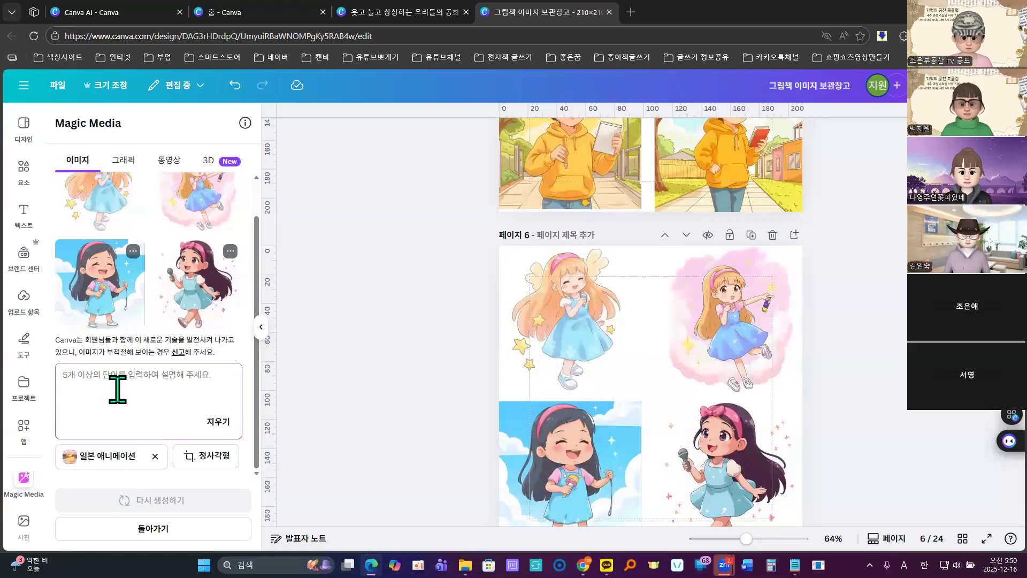
{"action": "key", "text": "ctrl+v"}
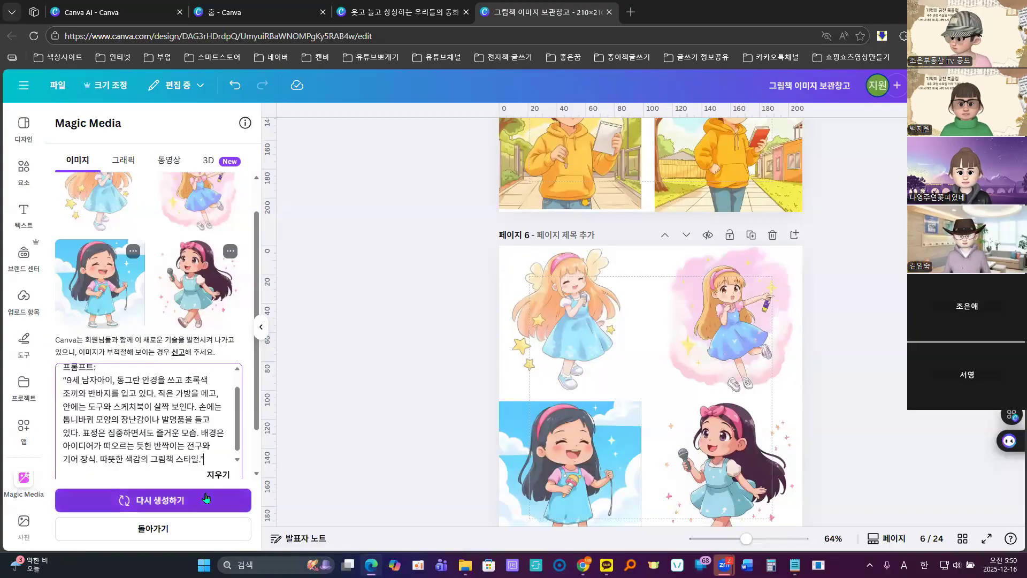
{"action": "left_click", "coordinate": [170, 501]}
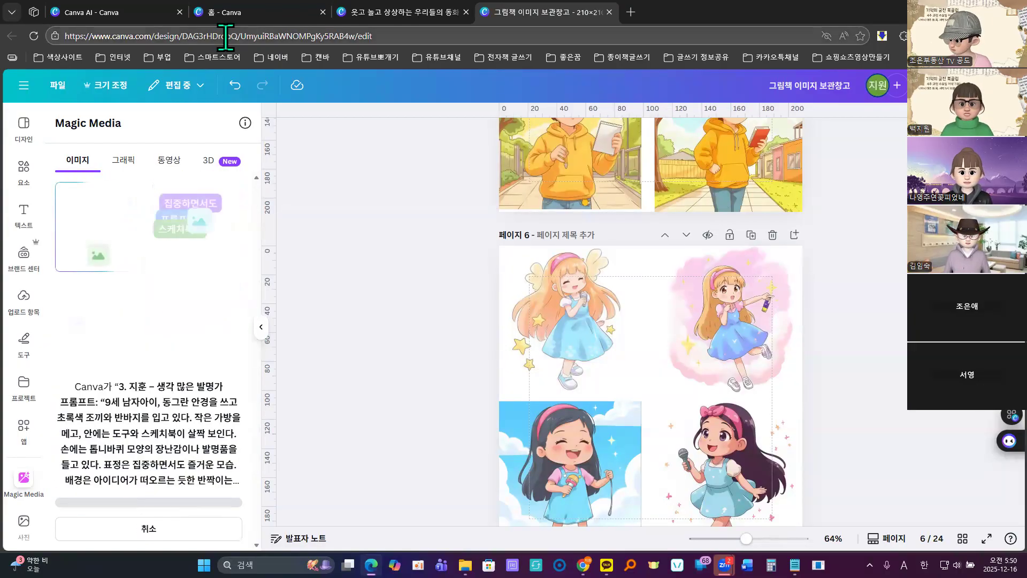
Step: Switch to Gemini, paste the third character's '생각 많은 발명가' prompt into the image request and remove its '프롬프트:' line
{"action": "mouse_move", "coordinate": [583, 564]}
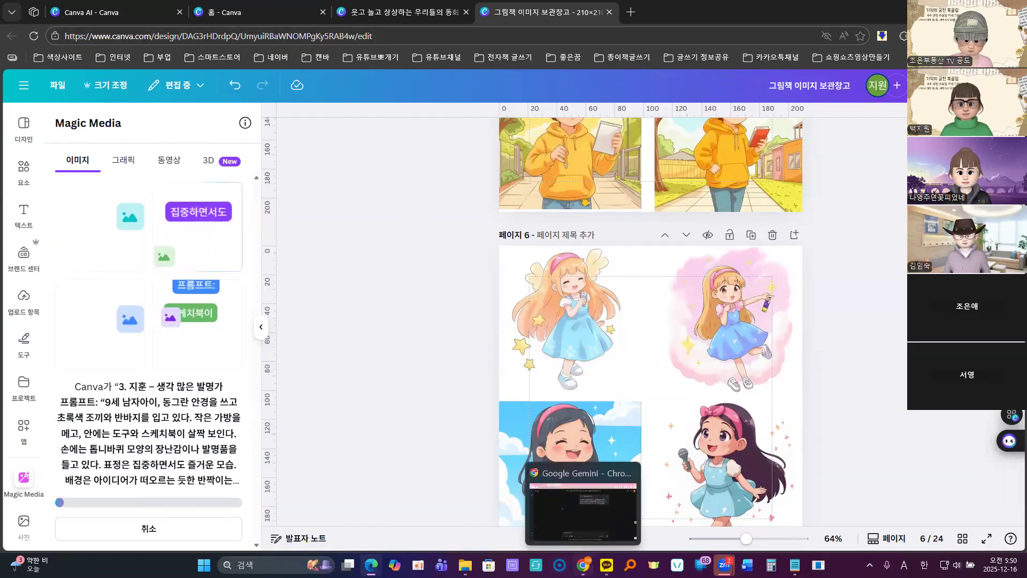
{"action": "left_click", "coordinate": [583, 527]}
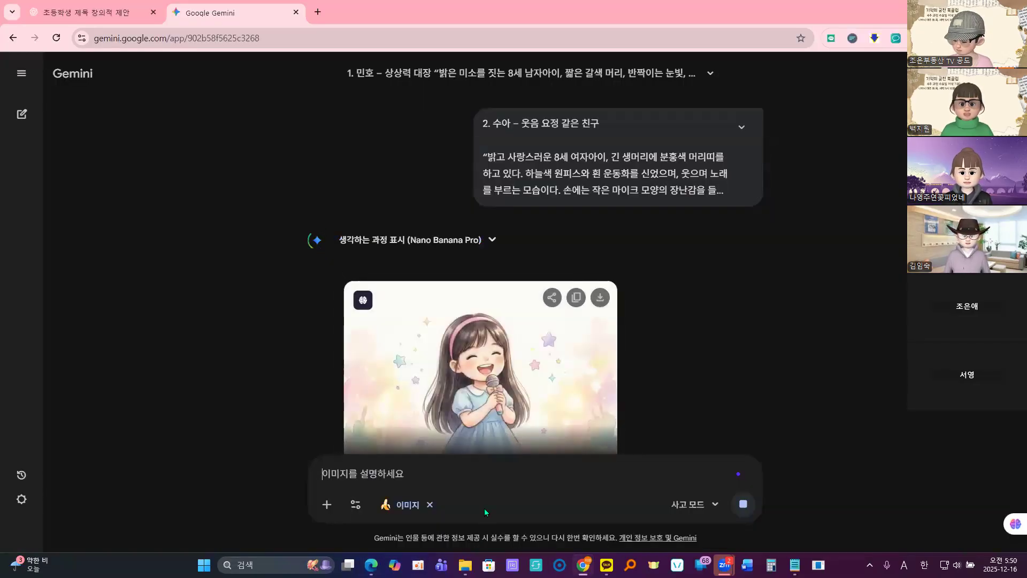
{"action": "scroll", "coordinate": [326, 373], "scroll_direction": "down", "scroll_amount": 3}
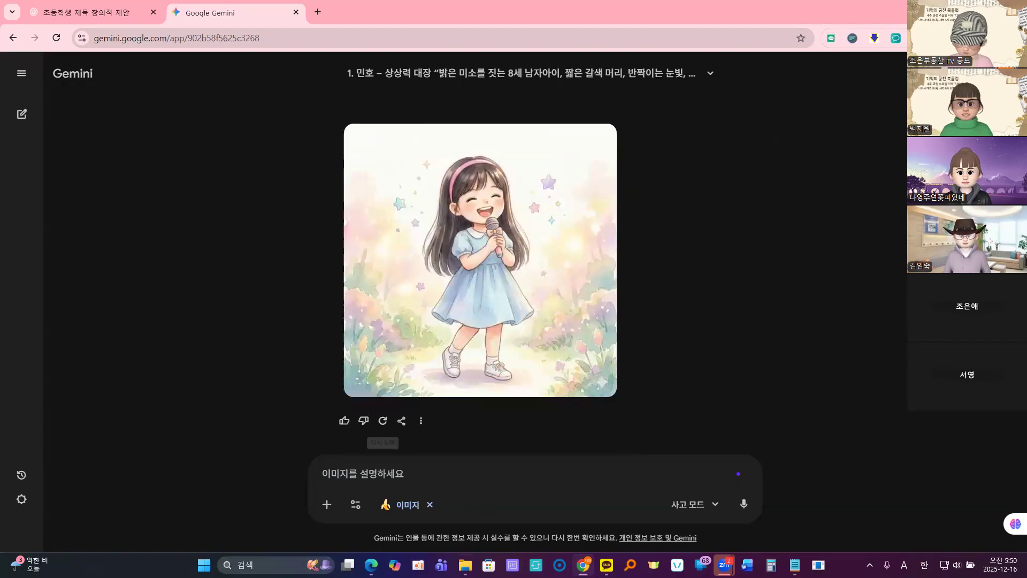
{"action": "left_click", "coordinate": [369, 471]}
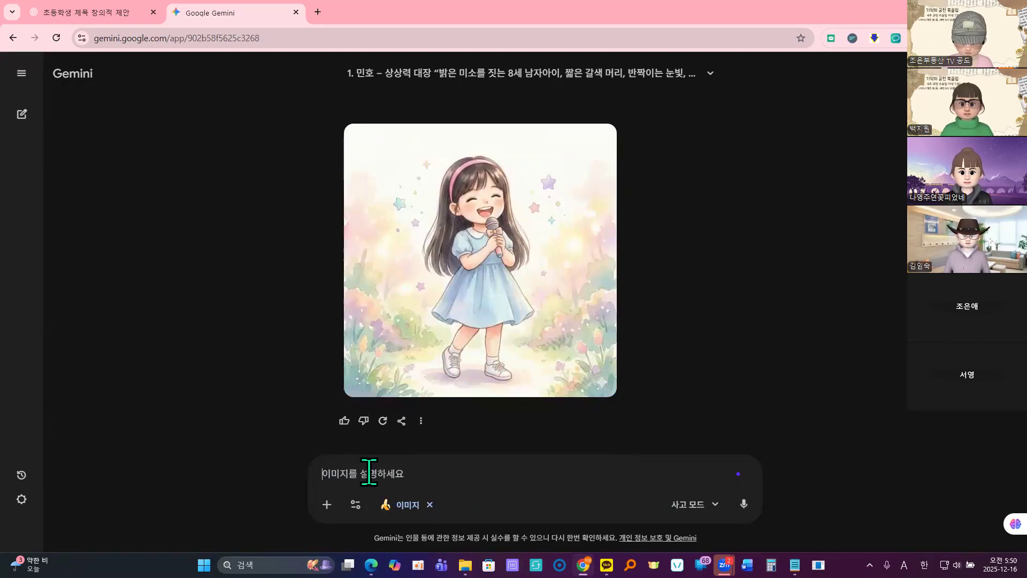
{"action": "right_click", "coordinate": [369, 474]}
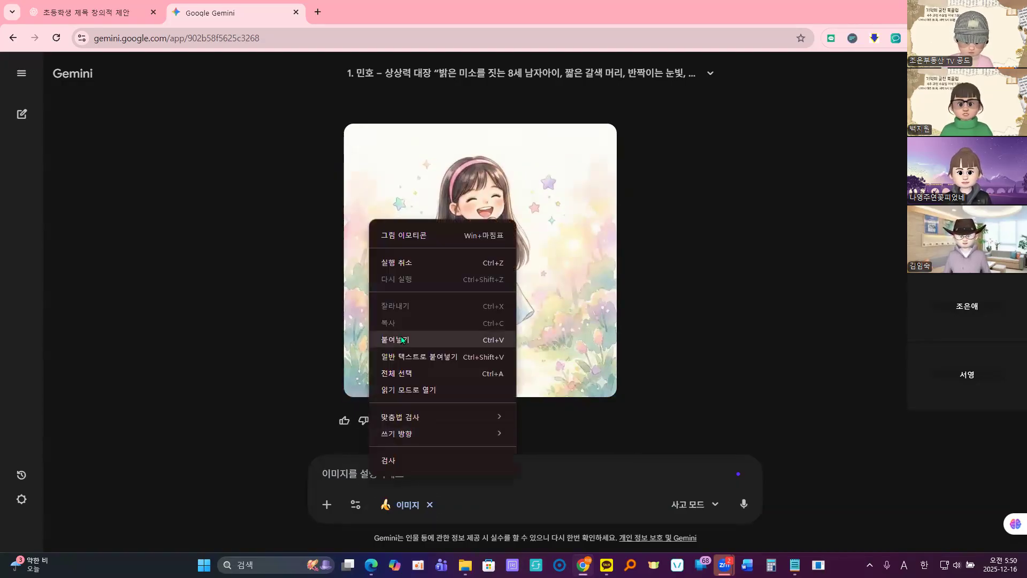
{"action": "left_click", "coordinate": [385, 338]}
{"action": "left_click_drag", "start_coordinate": [360, 429], "coordinate": [324, 435]}
{"action": "key", "text": "BackSpace"}
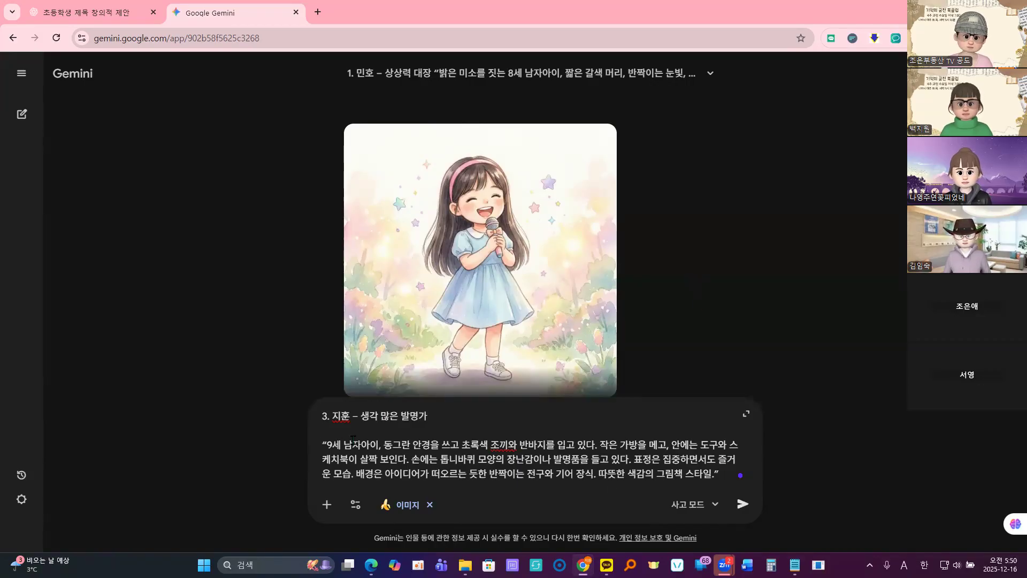
{"action": "key", "text": "BackSpace"}
Step: Append '그림속 글자는 넣지말고 이미지만 1:1비율', copied from the second character's request, to the third character's prompt and submit it
{"action": "scroll", "coordinate": [656, 284], "scroll_direction": "up", "scroll_amount": 4}
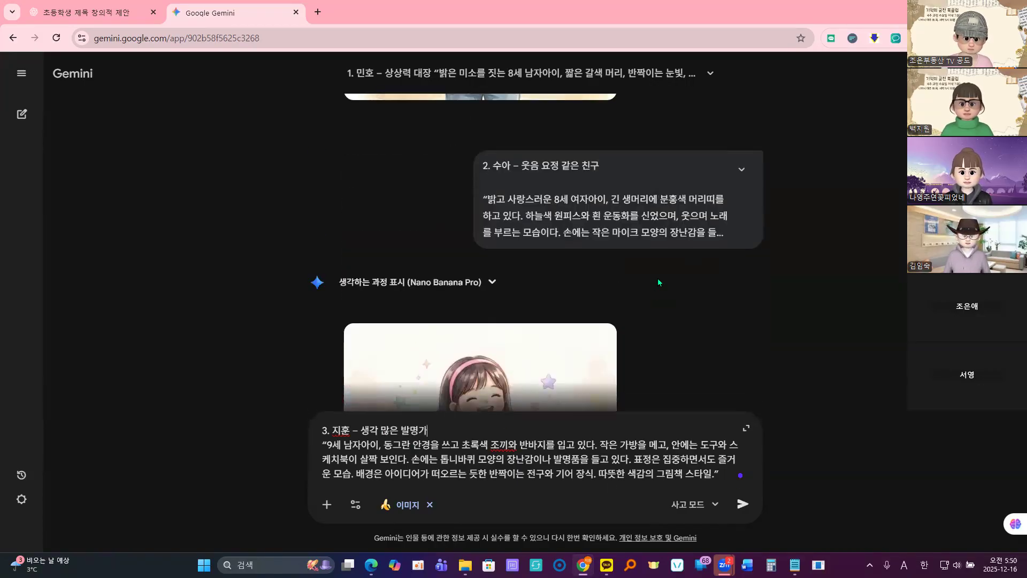
{"action": "left_click", "coordinate": [741, 171]}
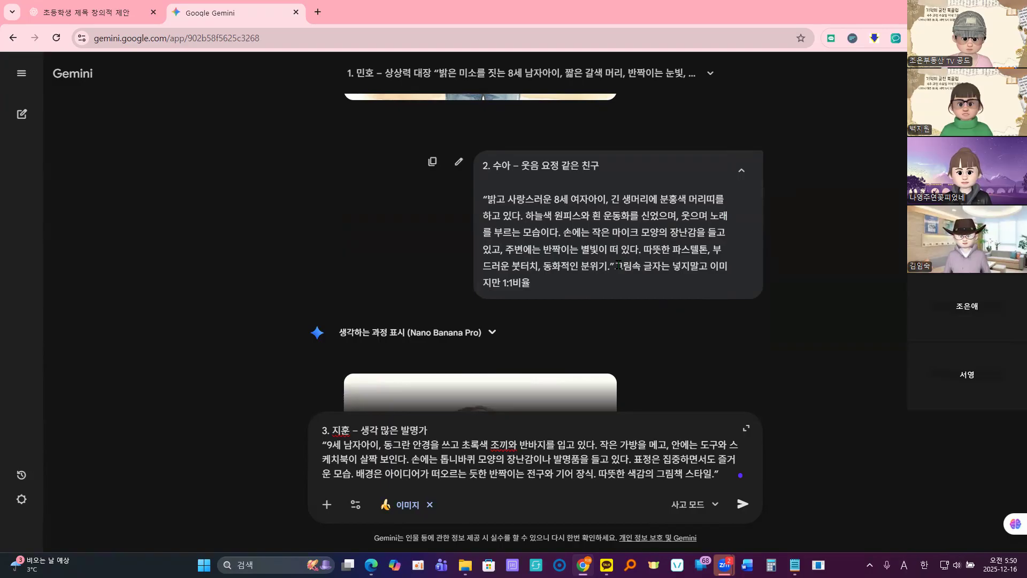
{"action": "left_click_drag", "start_coordinate": [624, 273], "coordinate": [632, 281]}
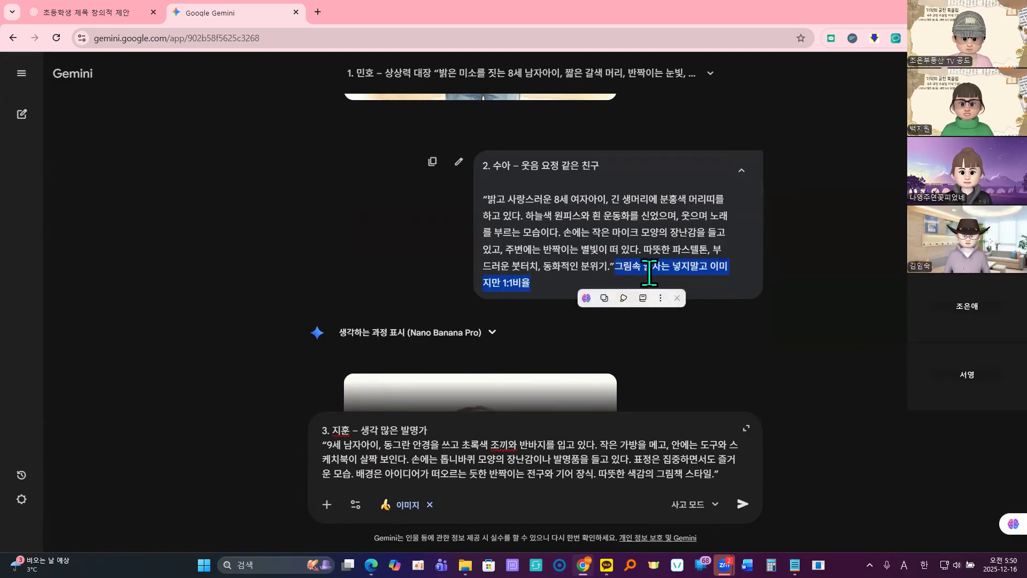
{"action": "left_click", "coordinate": [604, 298]}
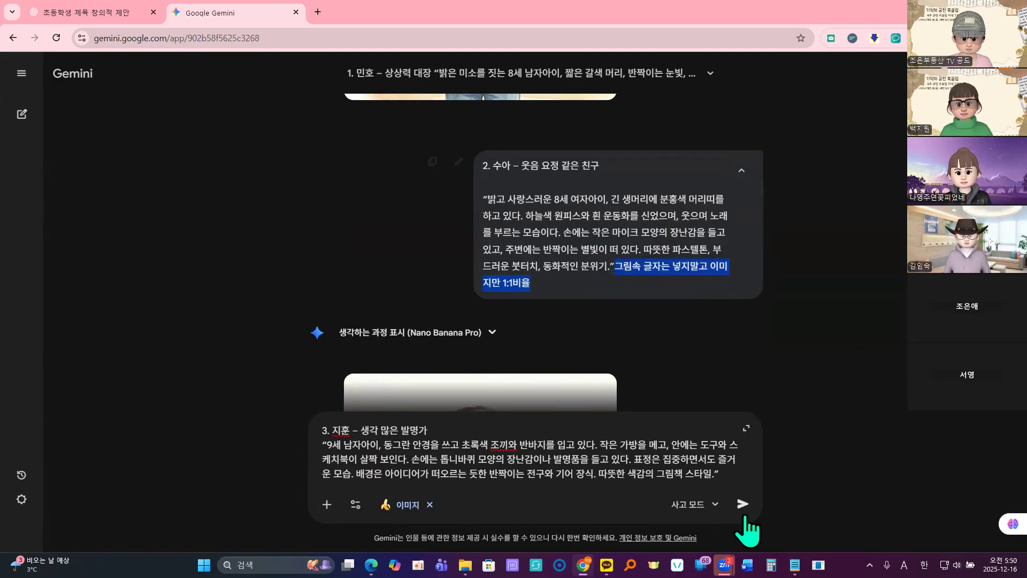
{"action": "left_click", "coordinate": [726, 478]}
{"action": "key", "text": "ctrl+v"}
{"action": "left_click", "coordinate": [741, 505]}
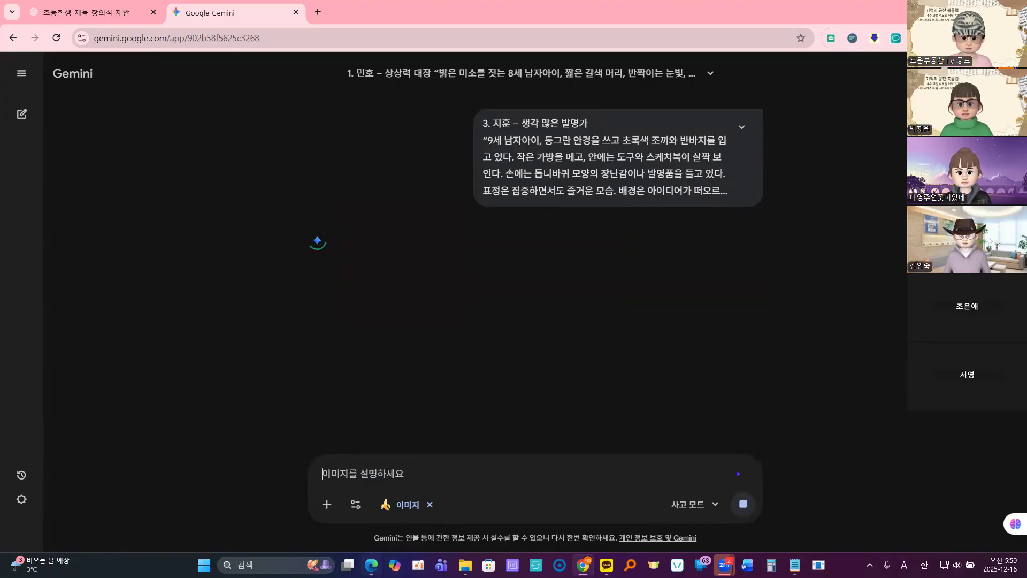
Step: Return to the '그림책 이미지 보관창고' design in Canva and replace page 7's four illustrations with the four generated inventor boy images
{"action": "mouse_move", "coordinate": [371, 564]}
{"action": "left_click", "coordinate": [363, 513]}
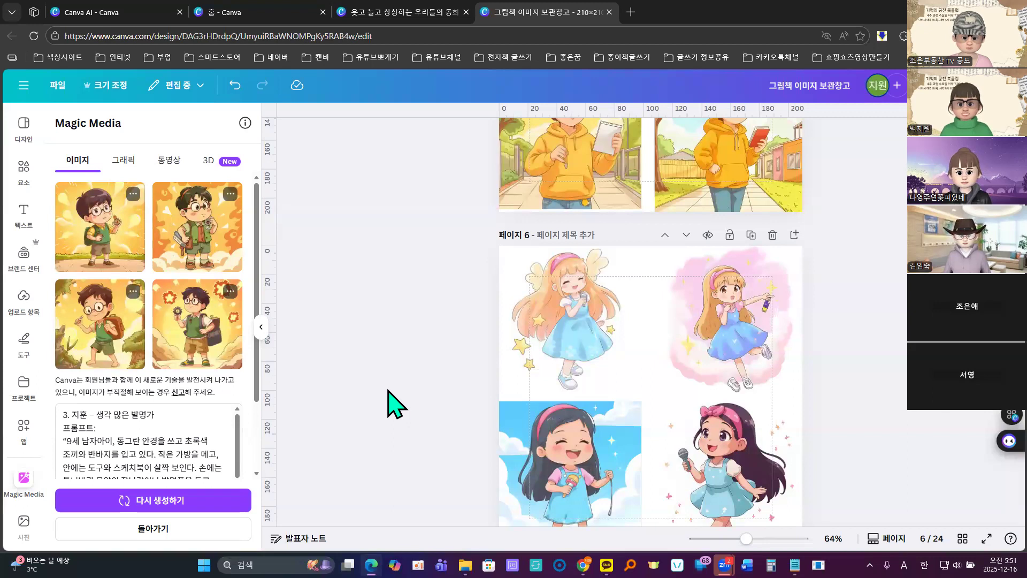
{"action": "scroll", "coordinate": [396, 406], "scroll_direction": "down", "scroll_amount": 7}
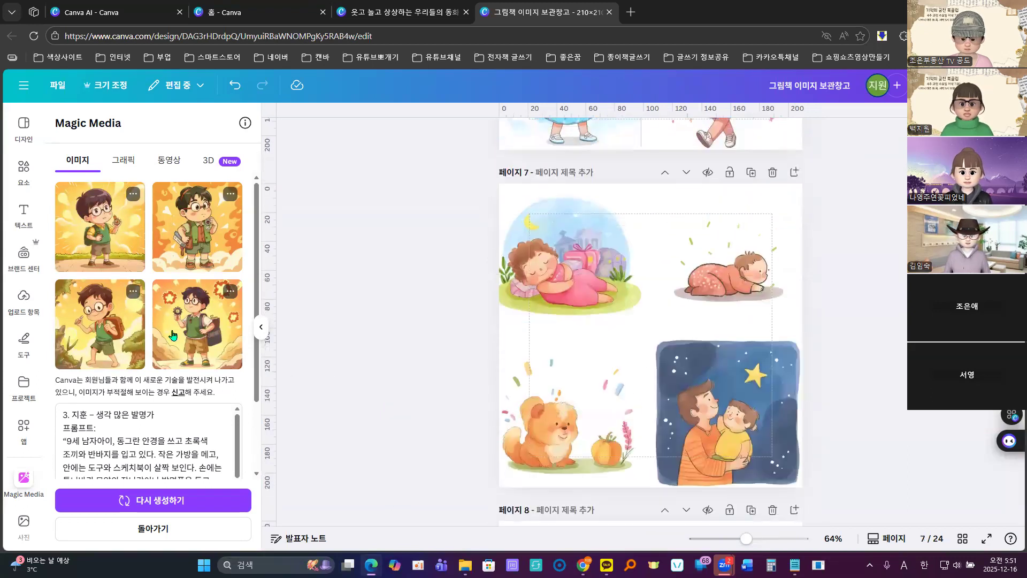
{"action": "left_click", "coordinate": [97, 256]}
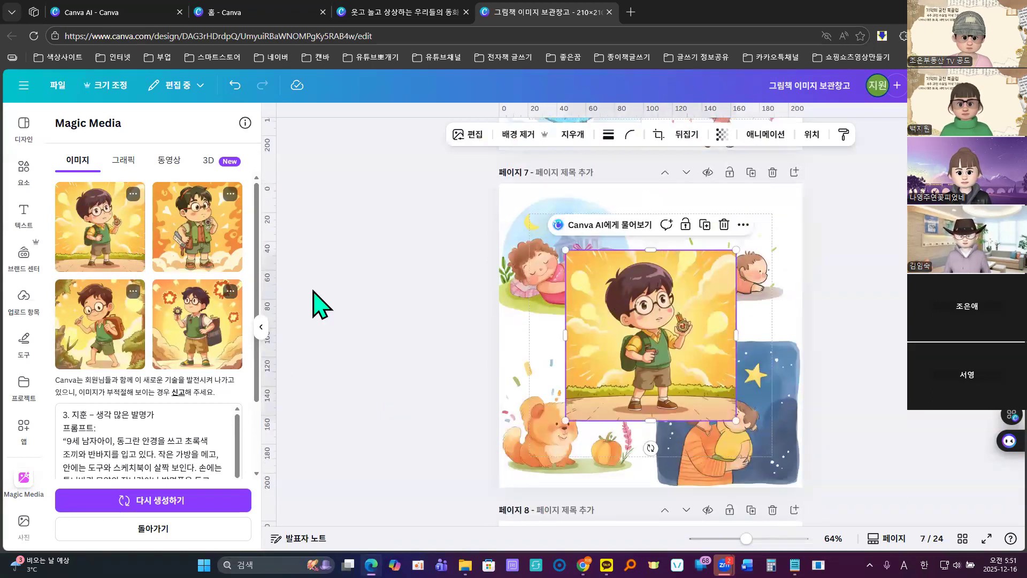
{"action": "left_click_drag", "start_coordinate": [614, 312], "coordinate": [567, 267]}
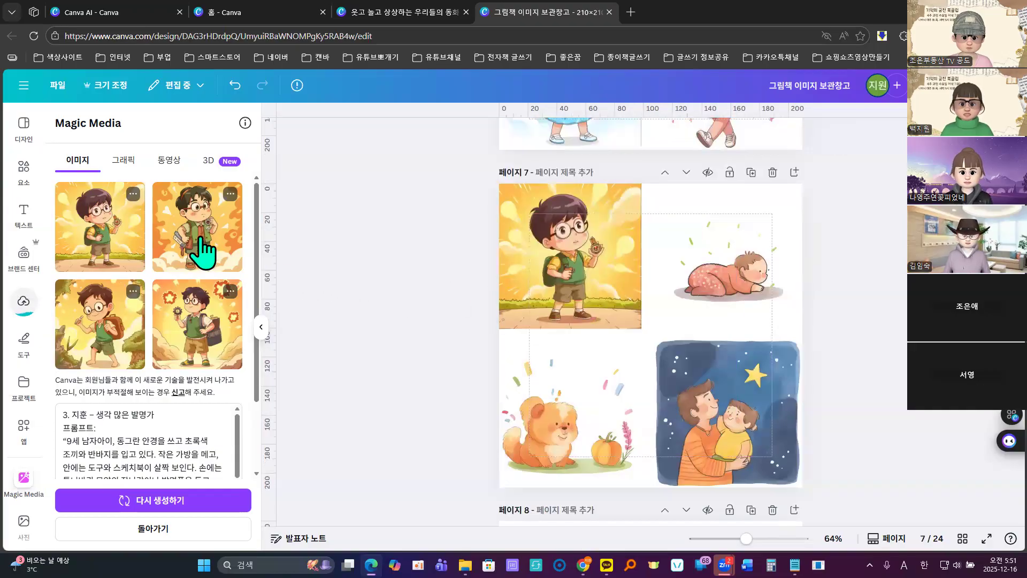
{"action": "left_click_drag", "start_coordinate": [203, 251], "coordinate": [626, 319]}
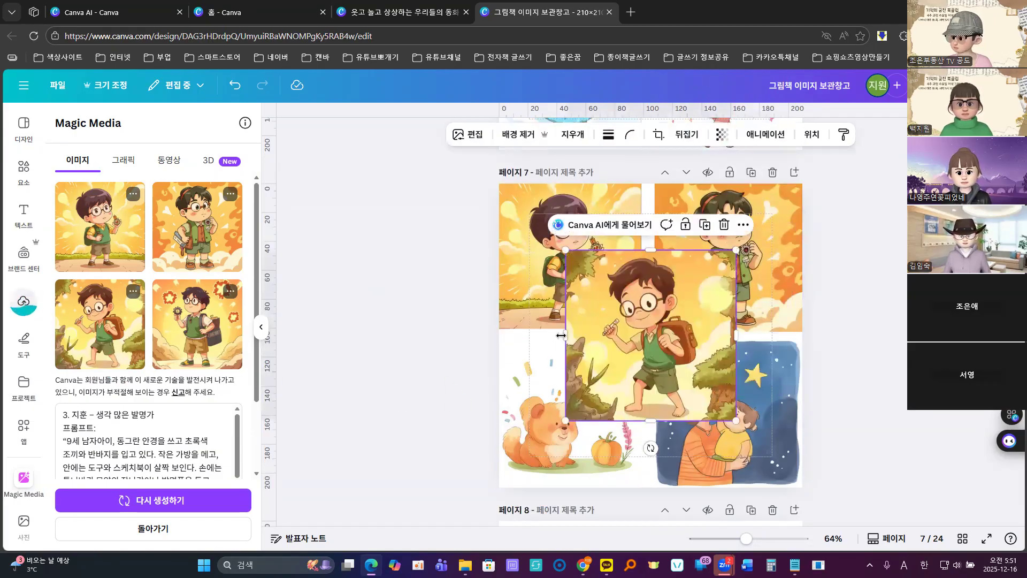
{"action": "left_click_drag", "start_coordinate": [635, 362], "coordinate": [587, 374]}
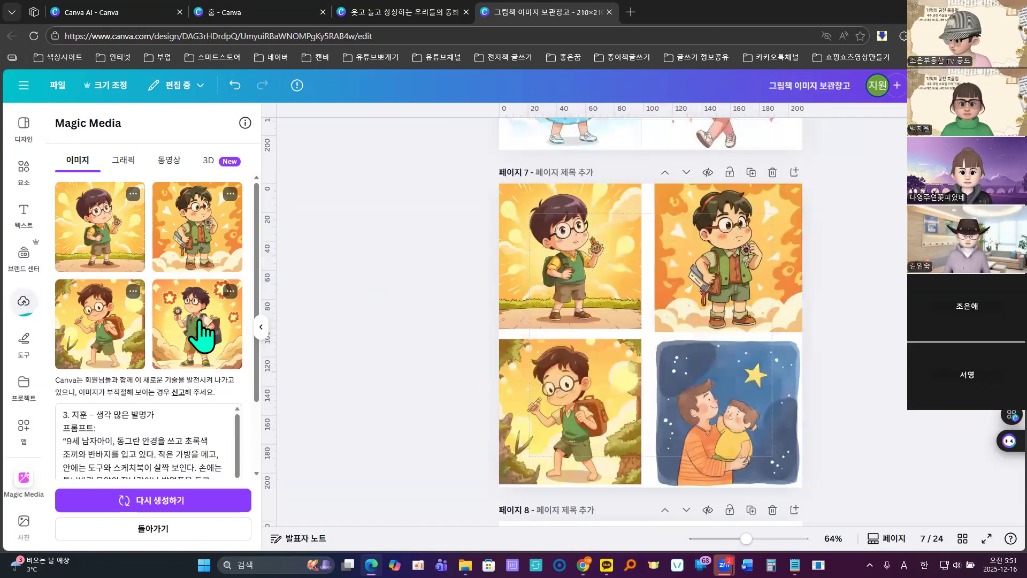
{"action": "left_click_drag", "start_coordinate": [198, 324], "coordinate": [728, 401]}
Step: Clear the Magic Media prompt and copy the fourth character's prompt, including its '반려견 마스코트' heading, from the Canva AI conversation
{"action": "scroll", "coordinate": [861, 413], "scroll_direction": "down", "scroll_amount": 7}
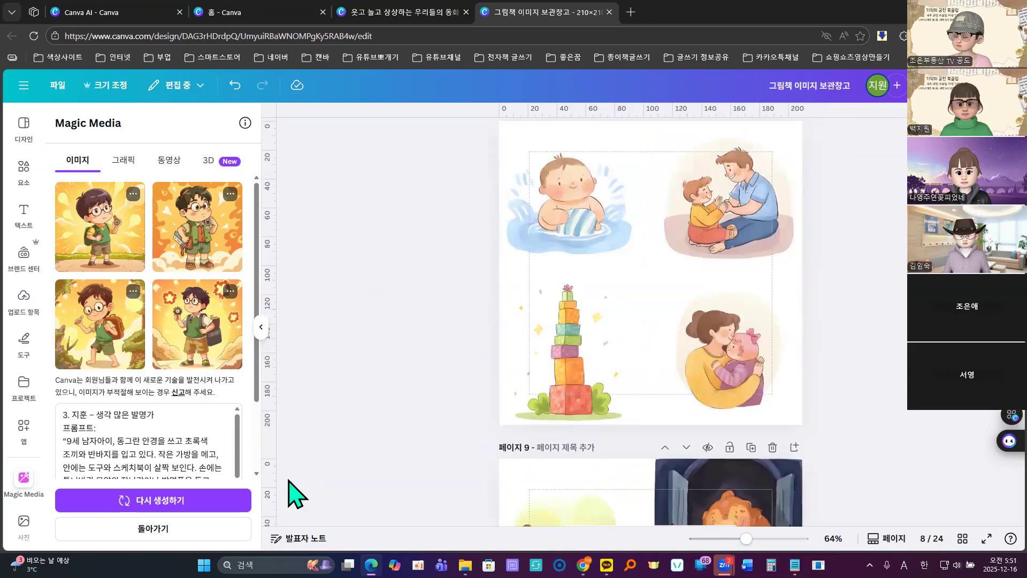
{"action": "scroll", "coordinate": [255, 421], "scroll_direction": "down", "scroll_amount": 2}
{"action": "scroll", "coordinate": [254, 428], "scroll_direction": "down", "scroll_amount": 3}
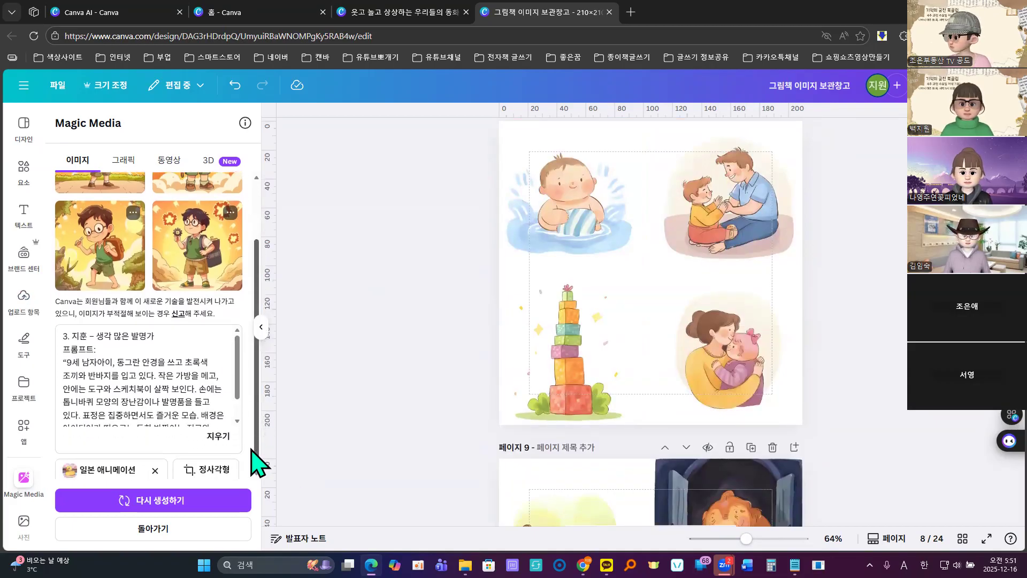
{"action": "left_click", "coordinate": [222, 450]}
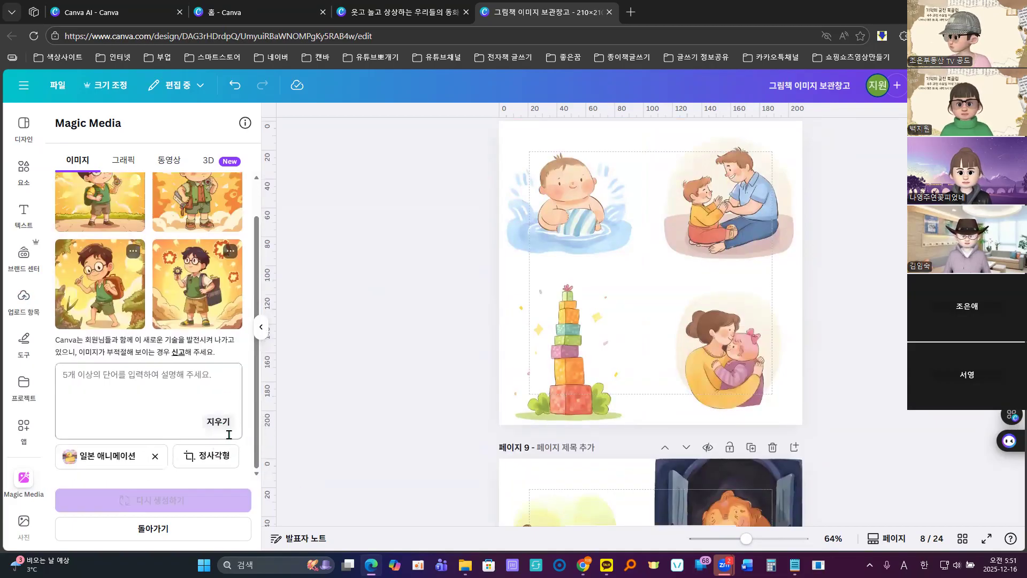
{"action": "left_click", "coordinate": [91, 13]}
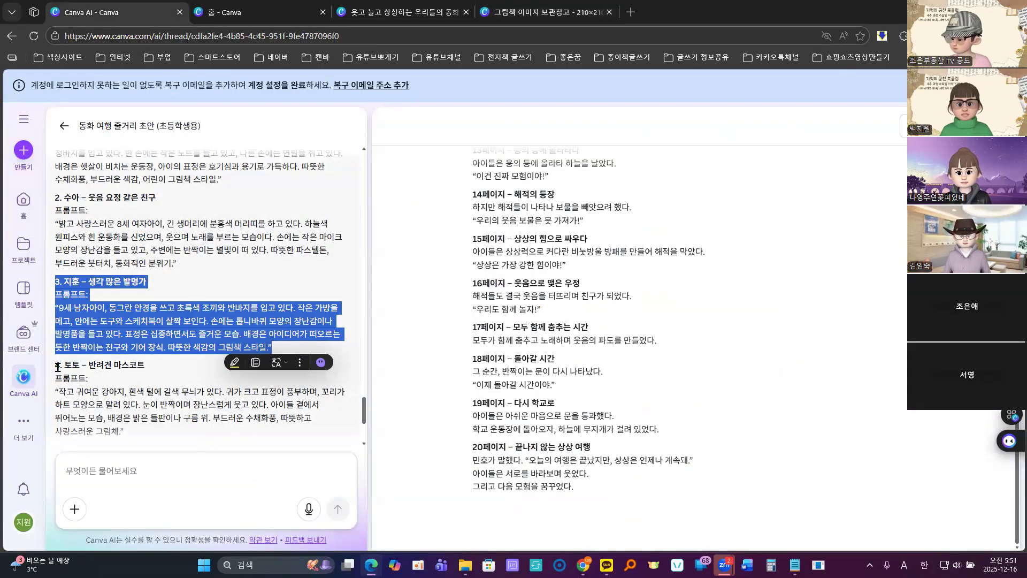
{"action": "left_click_drag", "start_coordinate": [55, 367], "coordinate": [130, 425]}
{"action": "left_click", "coordinate": [159, 390]}
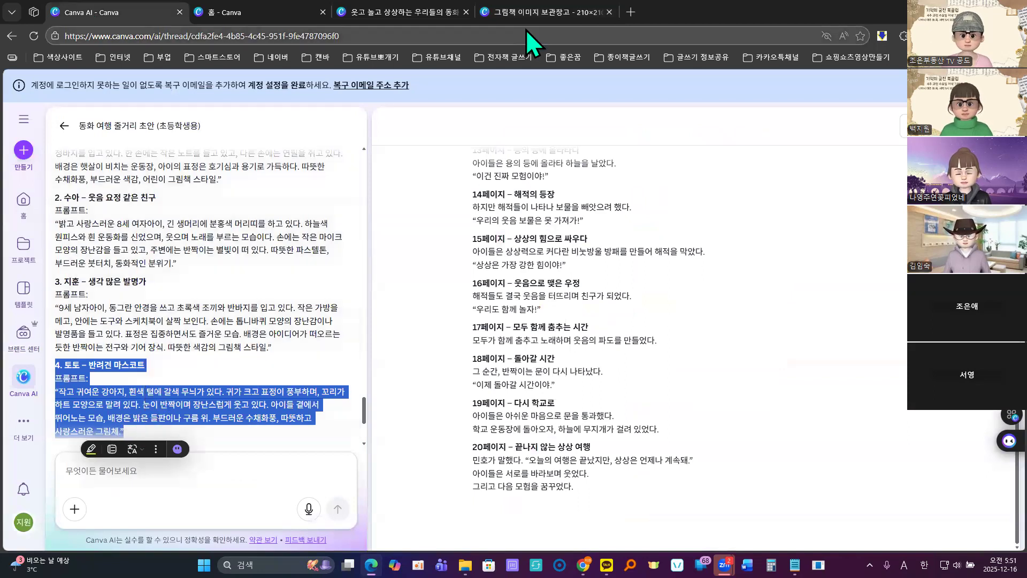
Step: Paste the fourth character's prompt into Magic Media in the '그림책 이미지 보관창고' design and generate its images
{"action": "left_click", "coordinate": [529, 14]}
{"action": "left_click", "coordinate": [121, 382]}
{"action": "key", "text": "ctrl+v"}
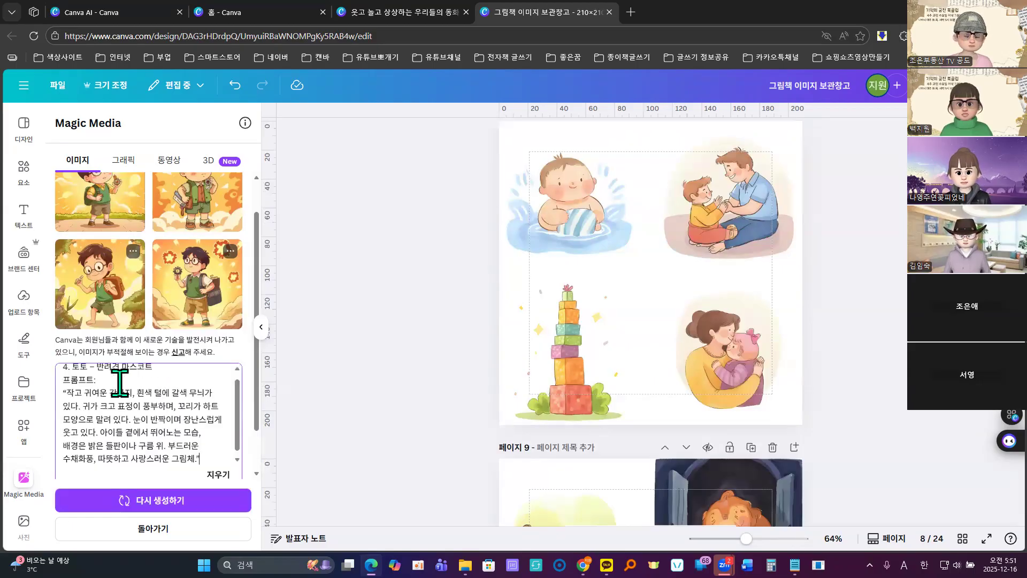
{"action": "left_click", "coordinate": [164, 502]}
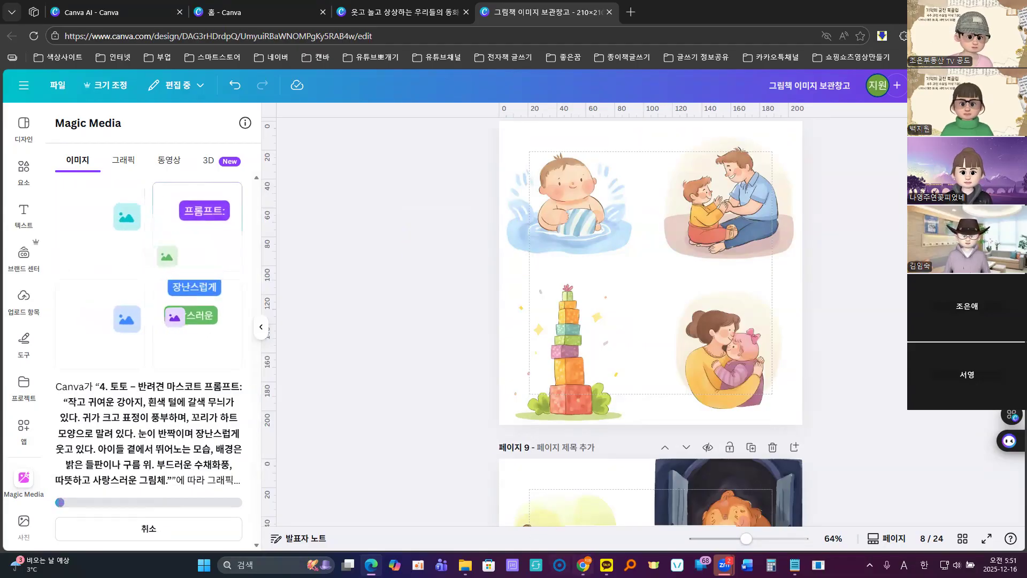
Step: Switch to Gemini and paste the fourth character's '반려견 마스코트' prompt into the image request
{"action": "mouse_move", "coordinate": [583, 564]}
{"action": "left_click", "coordinate": [598, 524]}
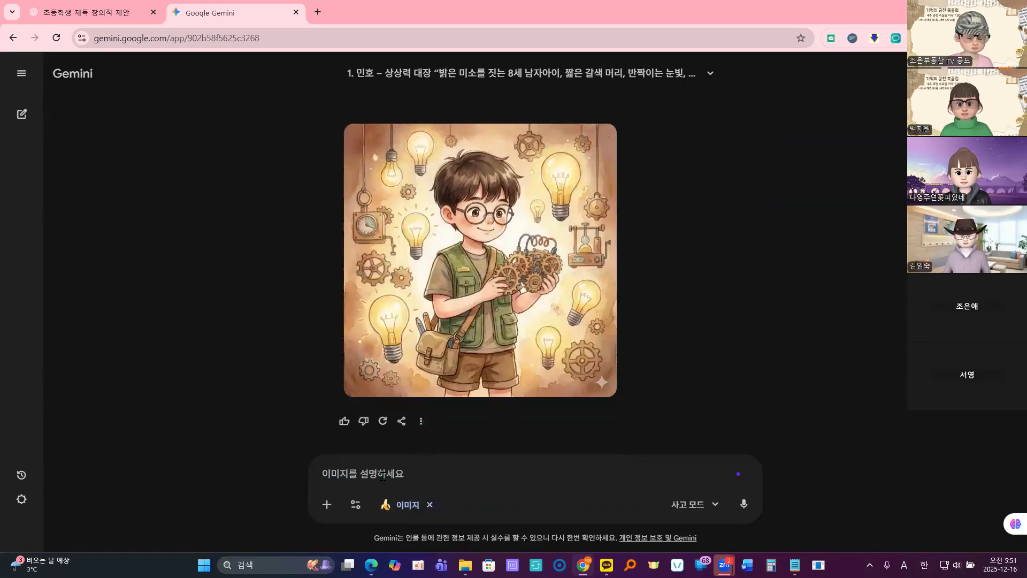
{"action": "key", "text": "ctrl+v"}
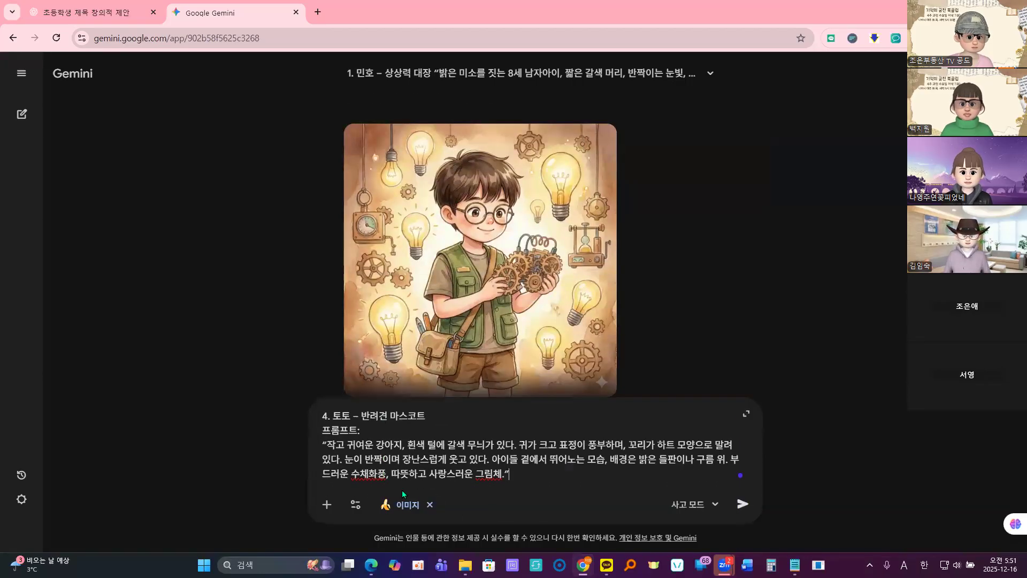
Step: Add "그림속 글자는 넣지말고 이미지만 1:1비율" from the third character's prompt to the 토토 puppy mascot prompt and submit it for image generation
{"action": "left_click", "coordinate": [710, 75]}
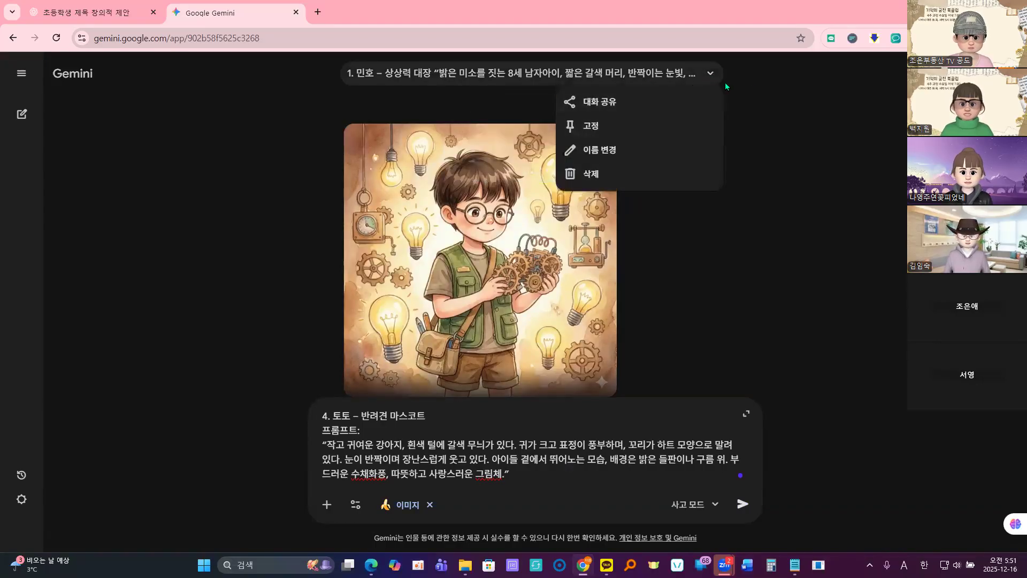
{"action": "left_click", "coordinate": [213, 203]}
{"action": "scroll", "coordinate": [785, 198], "scroll_direction": "up", "scroll_amount": 3}
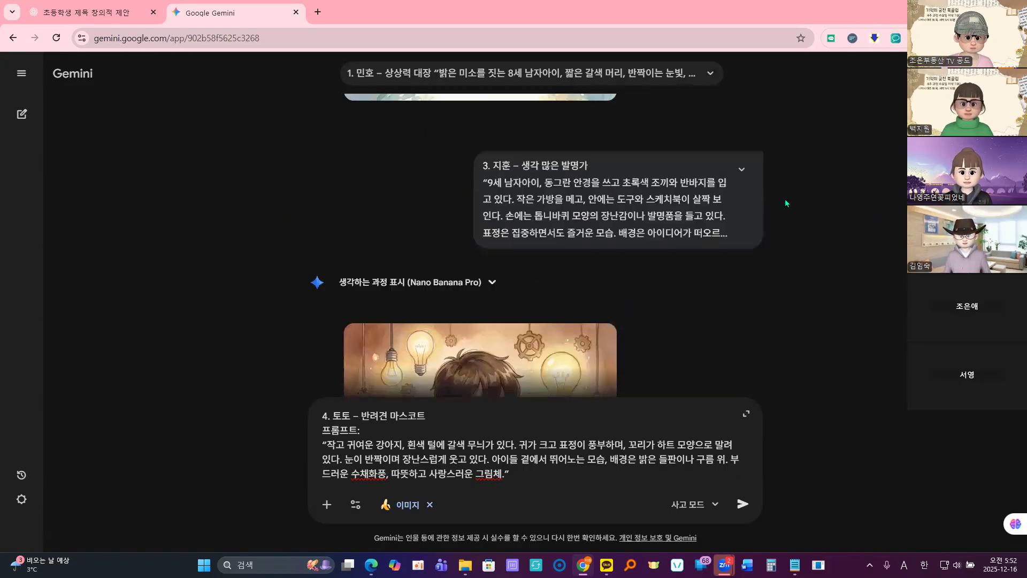
{"action": "left_click", "coordinate": [741, 171]}
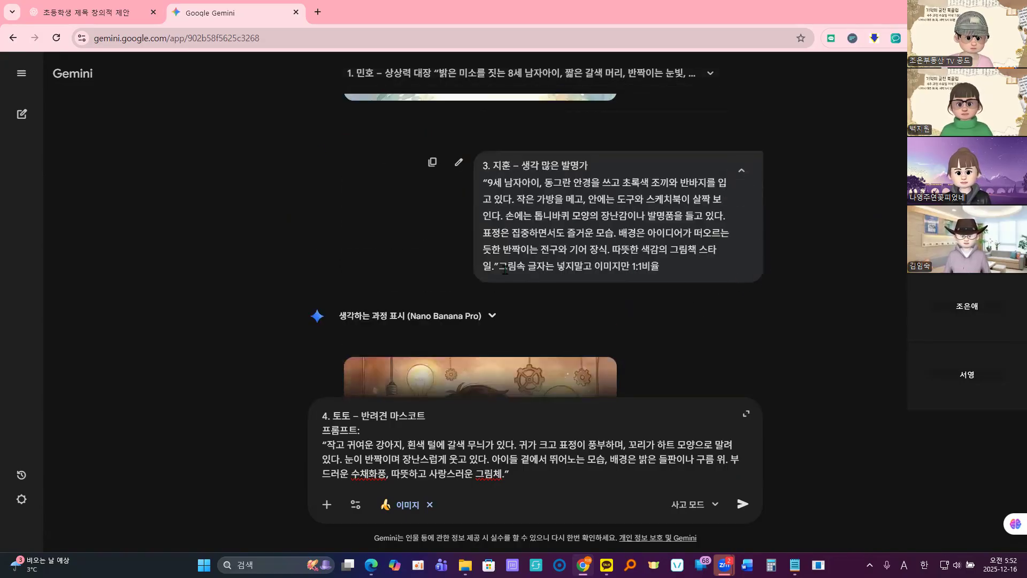
{"action": "left_click_drag", "start_coordinate": [502, 269], "coordinate": [684, 268]}
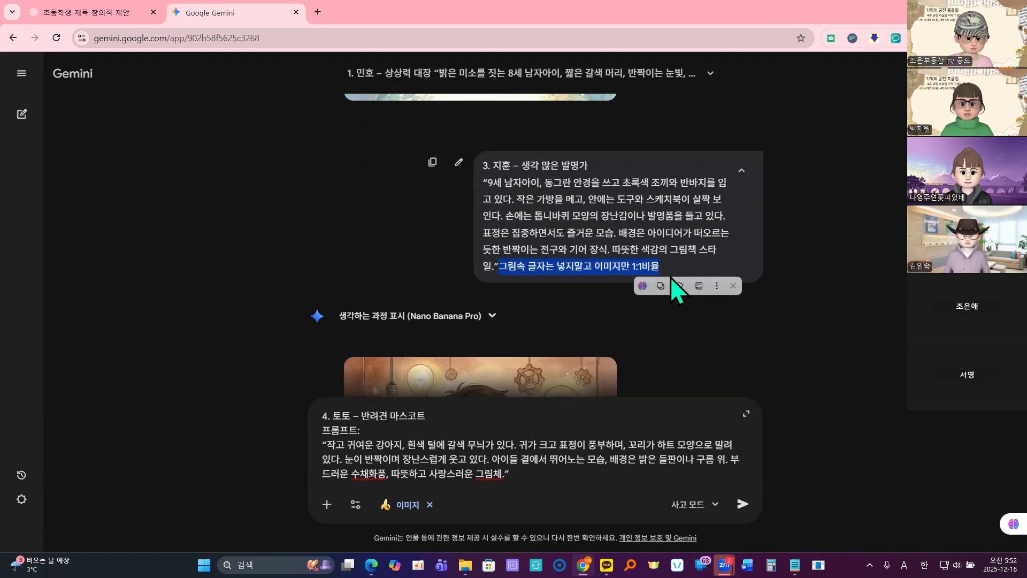
{"action": "left_click", "coordinate": [542, 479]}
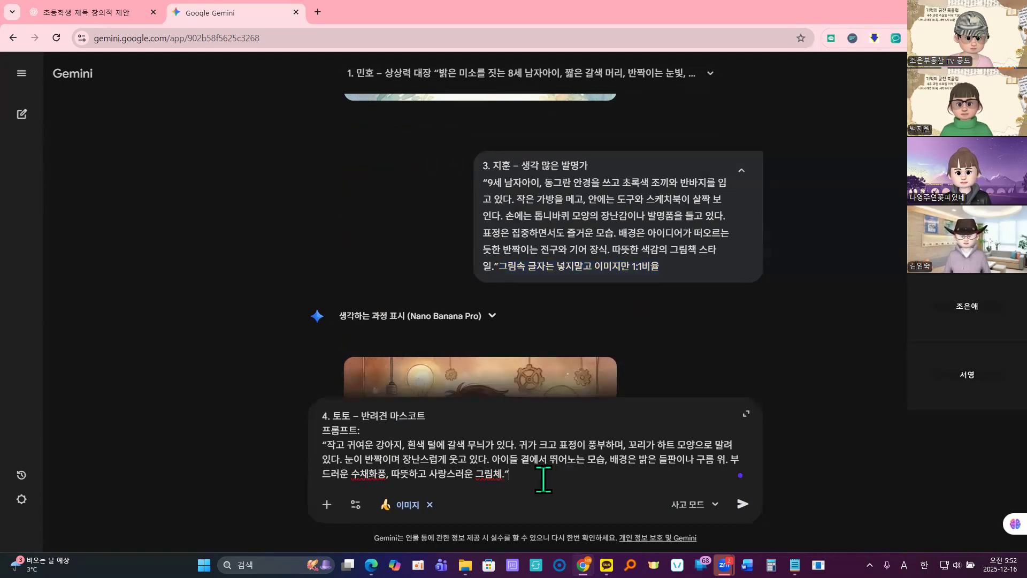
{"action": "key", "text": "ctrl+v"}
{"action": "left_click", "coordinate": [742, 504]}
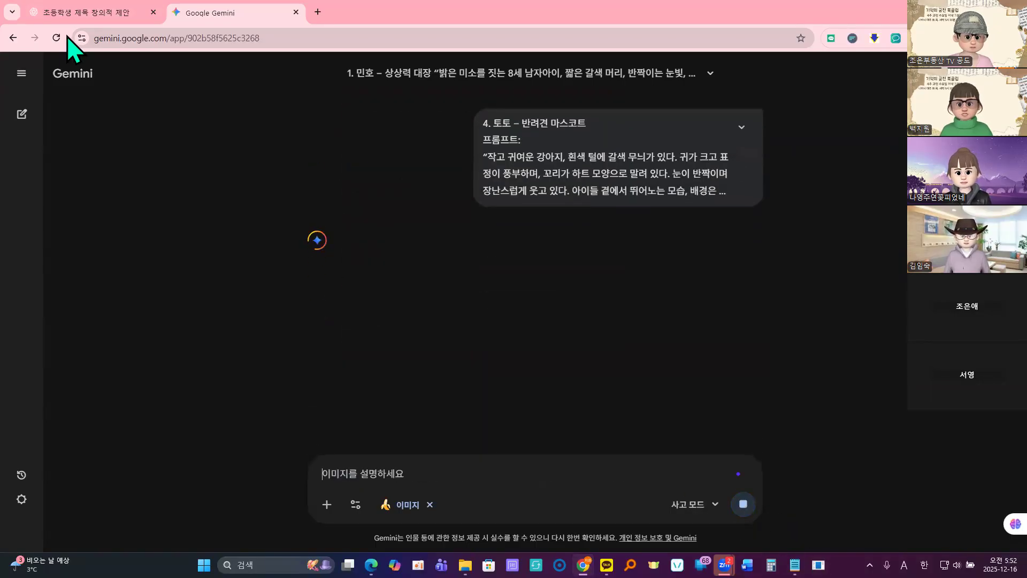
Step: Switch to the 그림책 이미지 보관창고 design in Canva and place the first two generated dog images side by side across page 8's upper half
{"action": "left_click", "coordinate": [75, 14]}
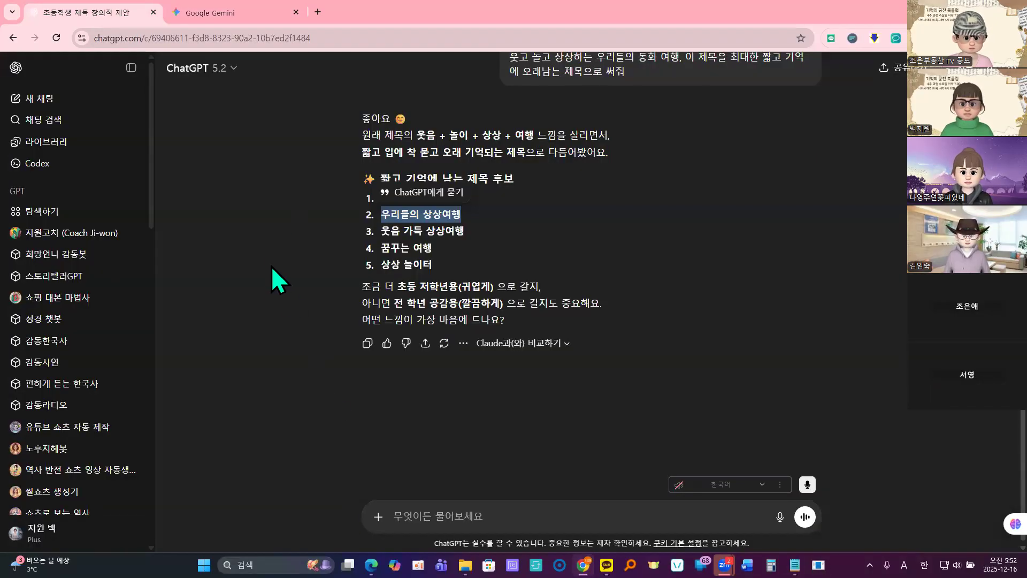
{"action": "left_click", "coordinate": [241, 16]}
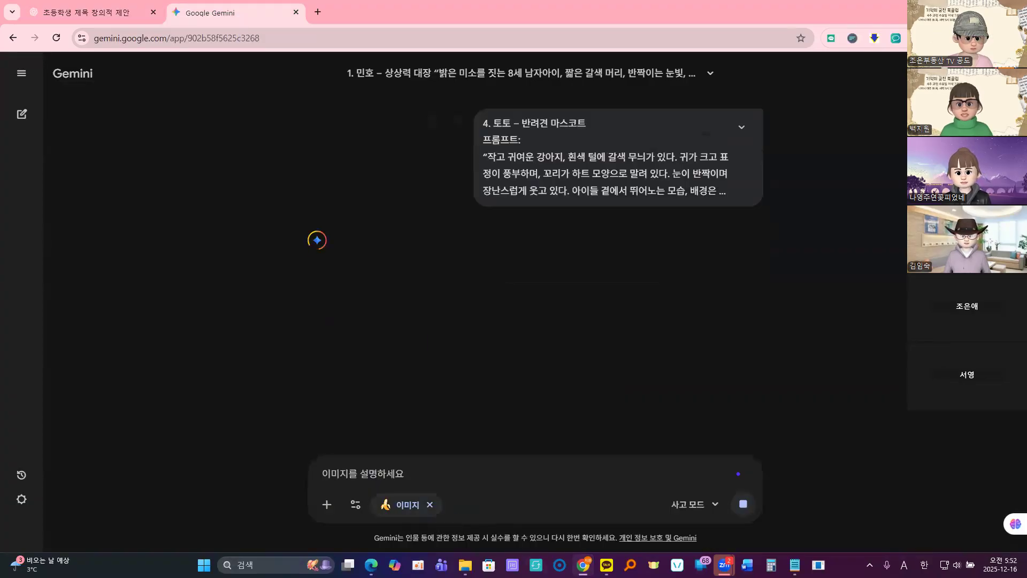
{"action": "mouse_move", "coordinate": [371, 564]}
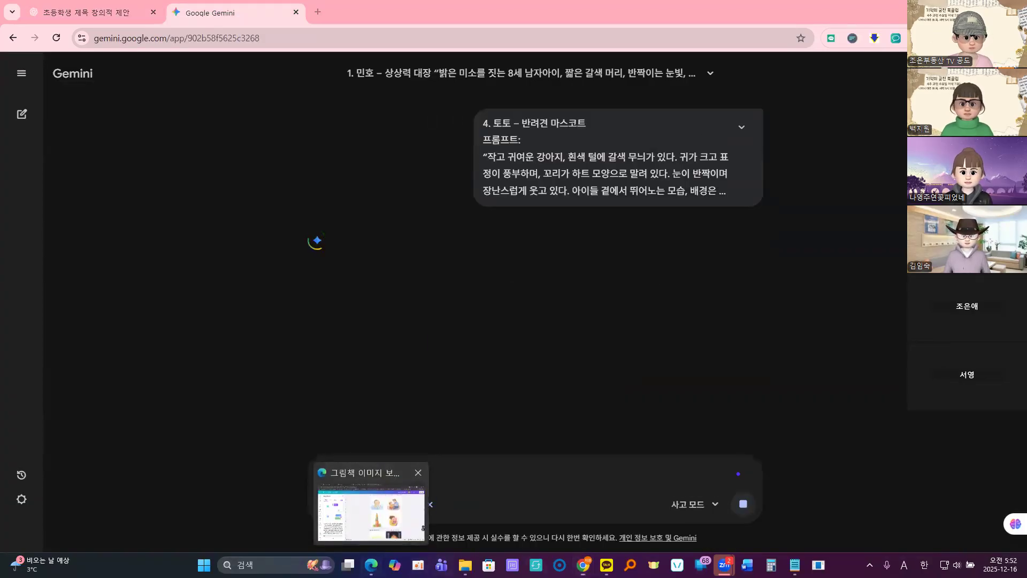
{"action": "left_click", "coordinate": [366, 516]}
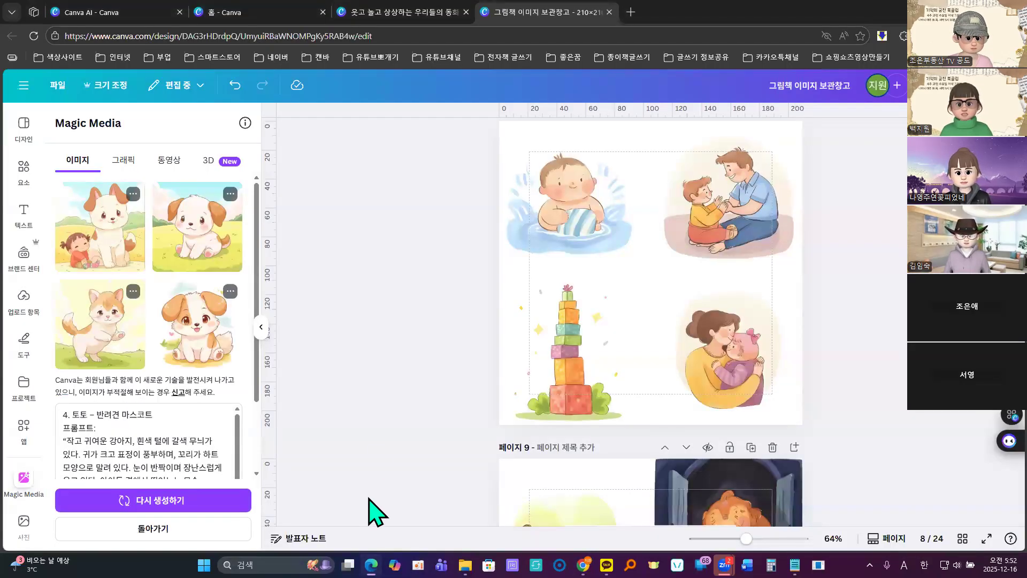
{"action": "left_click", "coordinate": [111, 247]}
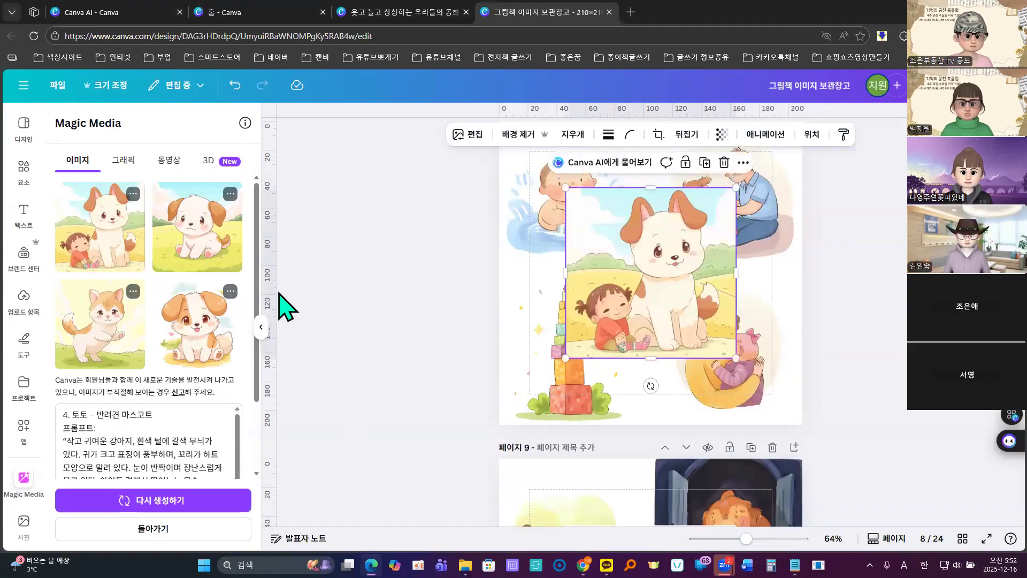
{"action": "left_click_drag", "start_coordinate": [630, 270], "coordinate": [569, 236]}
{"action": "left_click", "coordinate": [197, 251]}
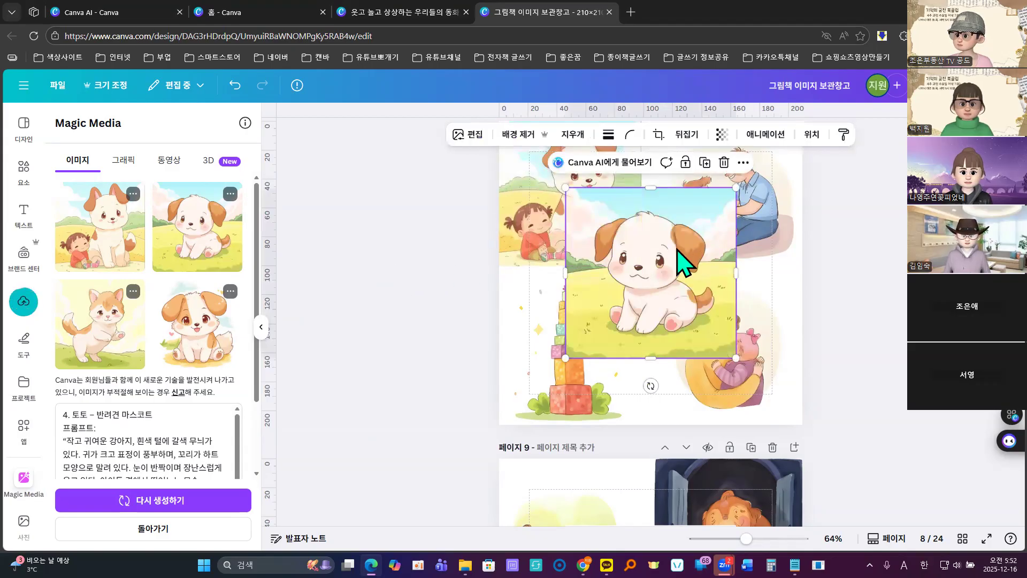
{"action": "left_click_drag", "start_coordinate": [685, 262], "coordinate": [732, 208]}
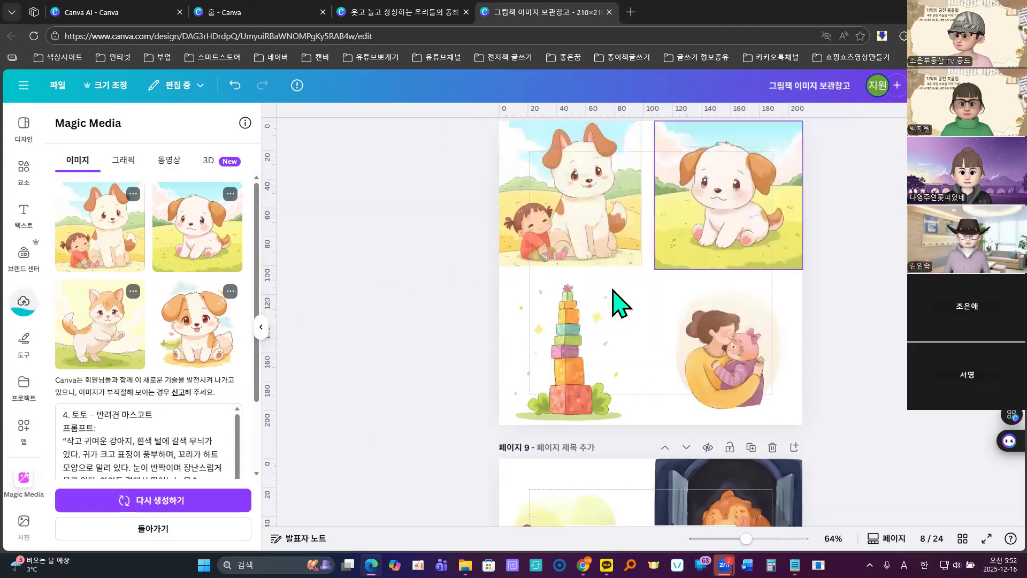
Step: Place the generated kitten image in page 8's lower-left quarter and the last puppy image in its lower-right quarter
{"action": "left_click", "coordinate": [104, 358]}
{"action": "left_click_drag", "start_coordinate": [619, 321], "coordinate": [570, 348]}
{"action": "left_click", "coordinate": [214, 353]}
{"action": "left_click_drag", "start_coordinate": [663, 294], "coordinate": [719, 334]}
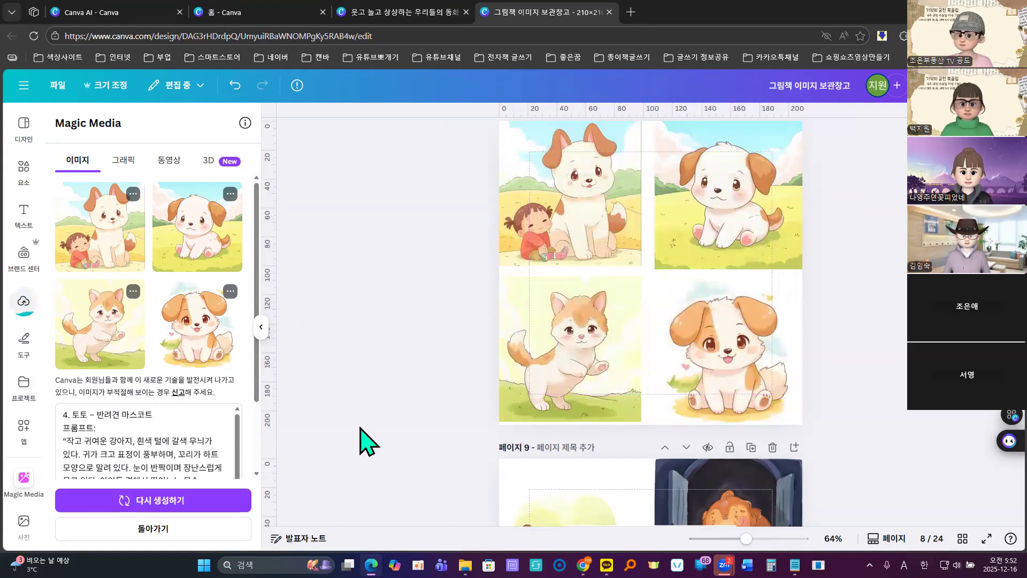
Step: Clear the overlapping picture of the woman and child from the middle of page 9
{"action": "scroll", "coordinate": [379, 435], "scroll_direction": "up", "scroll_amount": 3}
{"action": "scroll", "coordinate": [378, 436], "scroll_direction": "down", "scroll_amount": 6}
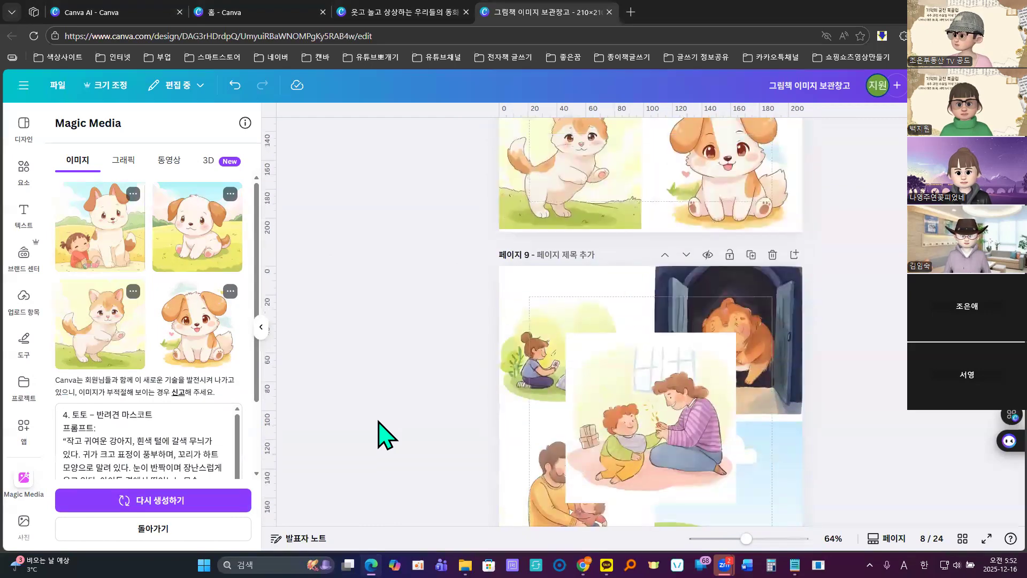
{"action": "left_click_drag", "start_coordinate": [649, 435], "coordinate": [567, 482]}
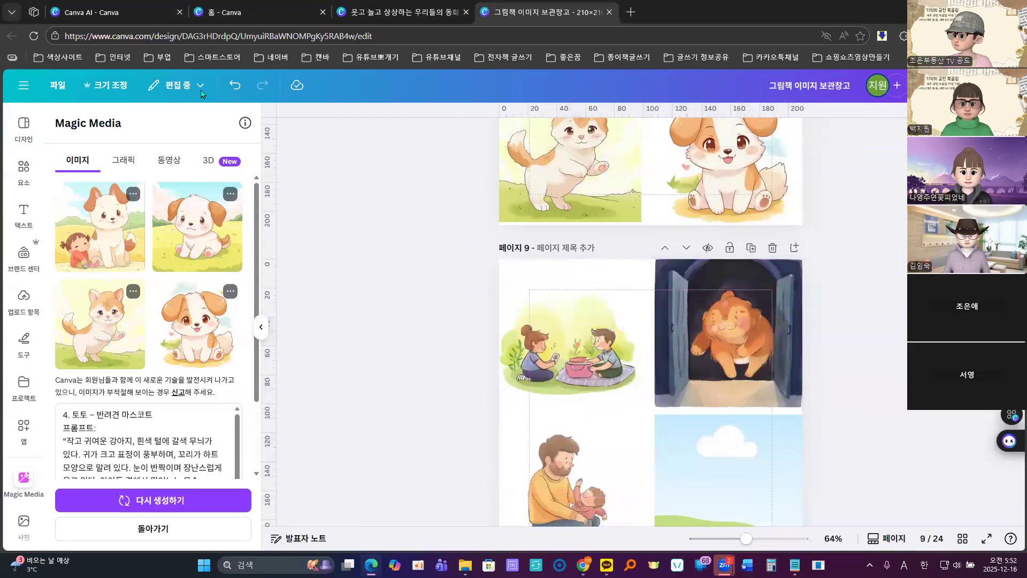
Step: Copy the two-line scene description for 1페이지 – 반짝이는 문이 열린 날 from the 20-page picture book prompts in the Canva AI thread
{"action": "left_click", "coordinate": [126, 11]}
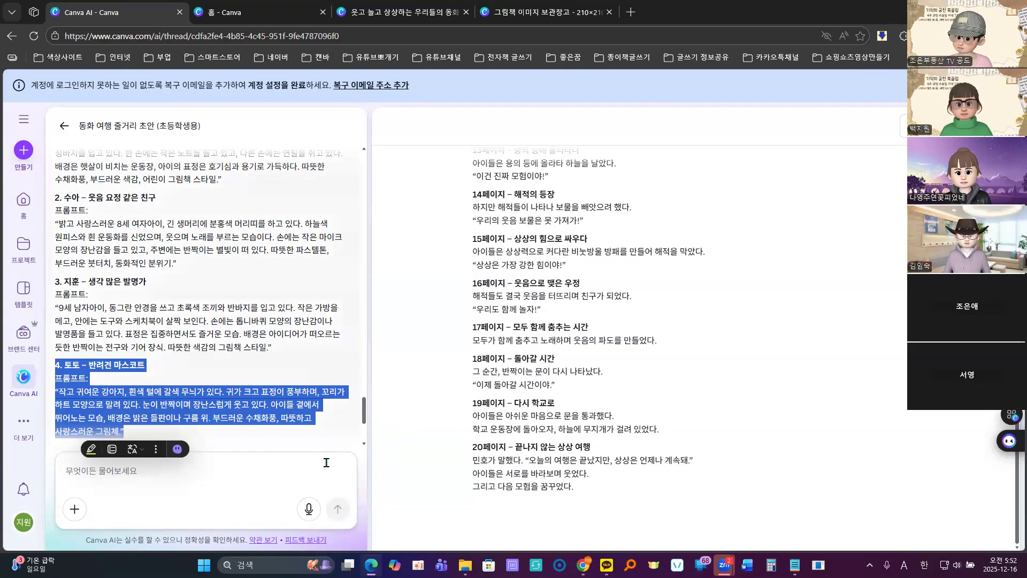
{"action": "left_click", "coordinate": [363, 412]}
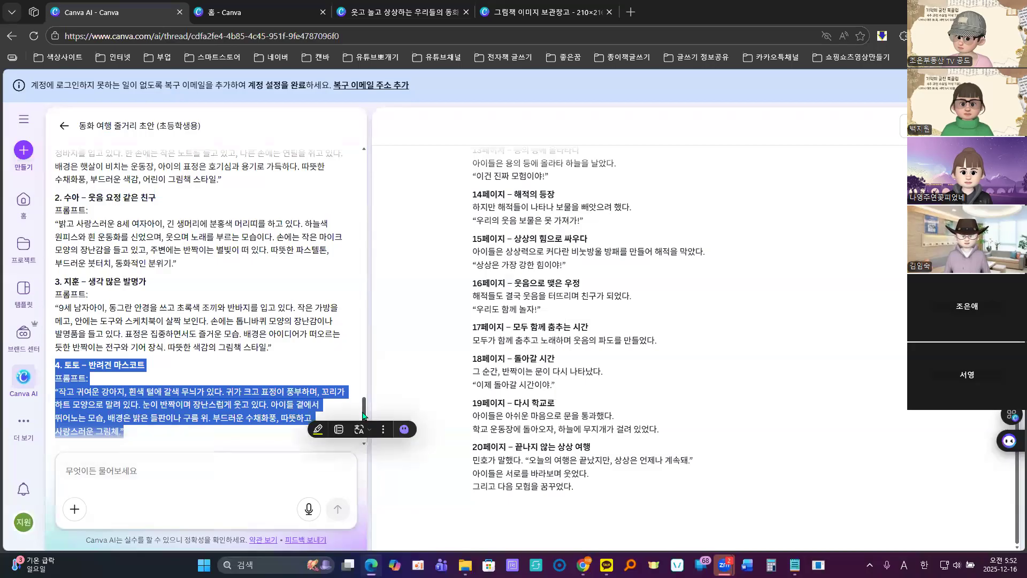
{"action": "left_click_drag", "start_coordinate": [363, 412], "coordinate": [357, 263]}
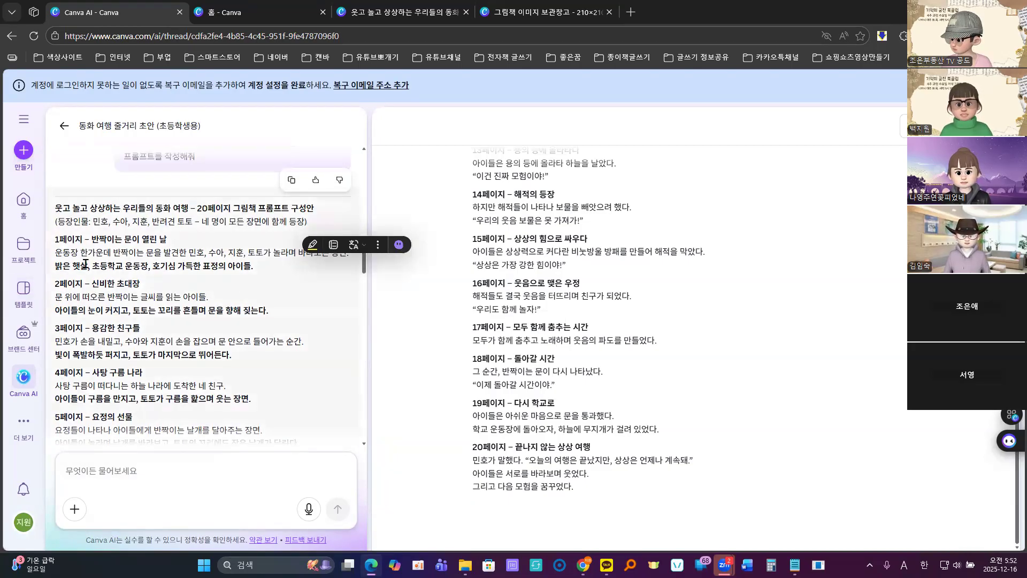
{"action": "left_click_drag", "start_coordinate": [58, 253], "coordinate": [284, 283]}
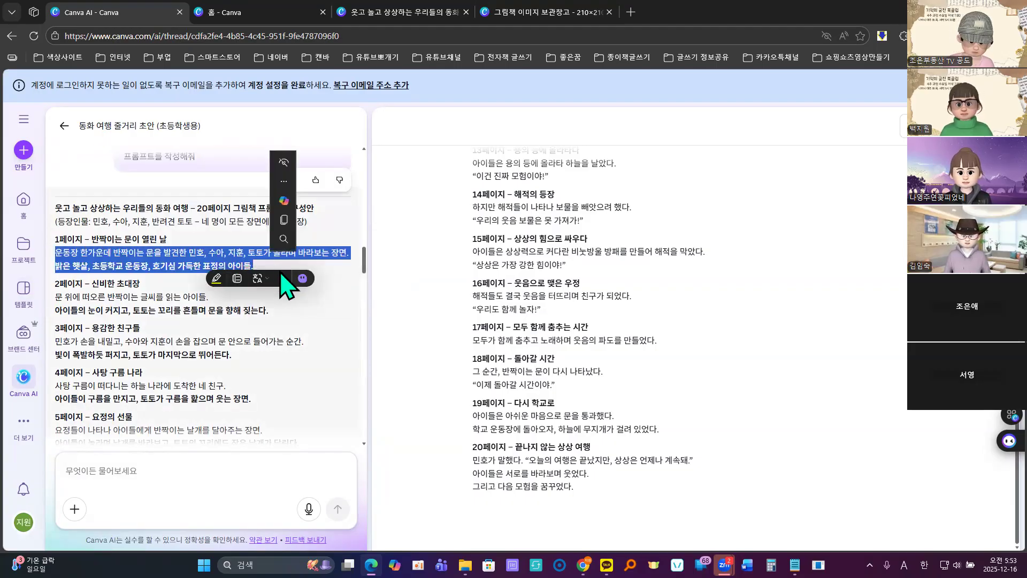
{"action": "left_click", "coordinate": [283, 222]}
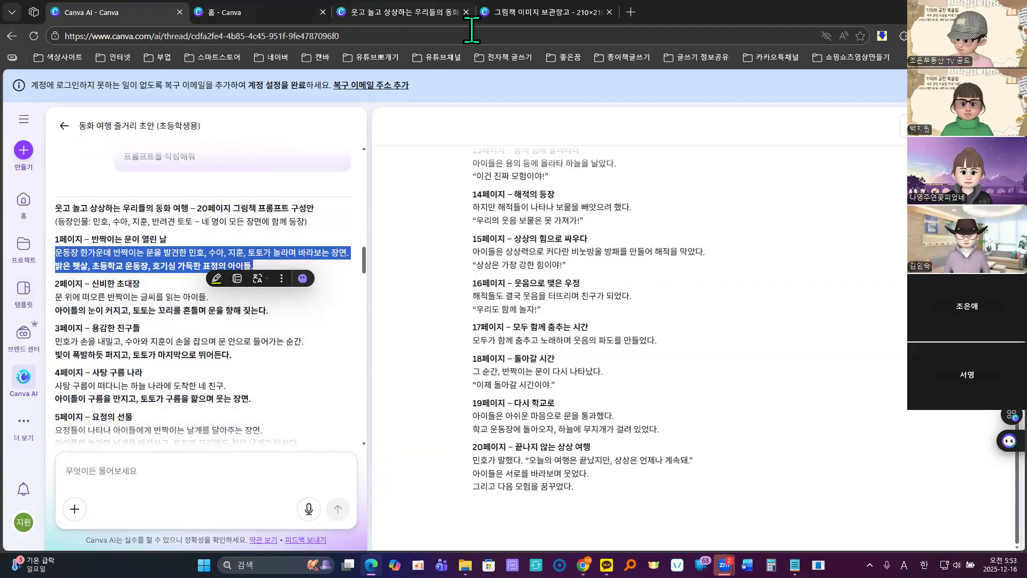
Step: Replace the Magic Media prompt in the image storage design with the copied page 1 scene description and generate new images
{"action": "left_click", "coordinate": [419, 10]}
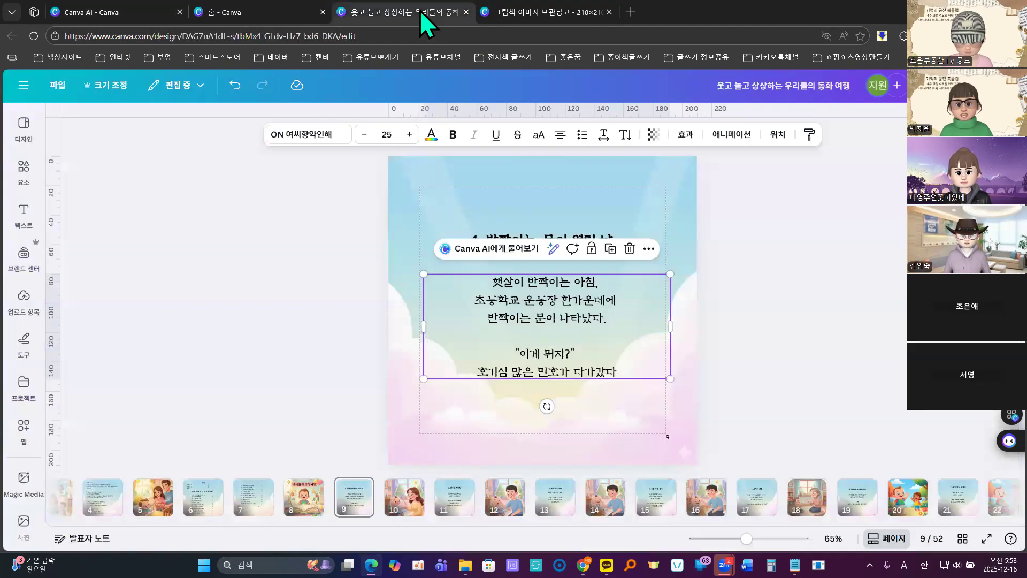
{"action": "left_click", "coordinate": [532, 14]}
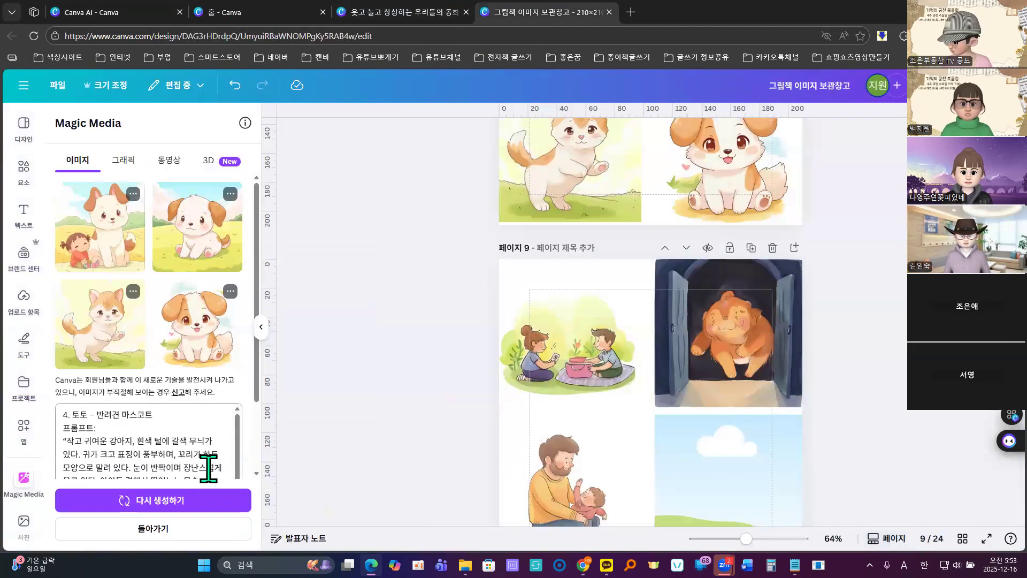
{"action": "scroll", "coordinate": [216, 419], "scroll_direction": "down", "scroll_amount": 1}
{"action": "left_click_drag", "start_coordinate": [256, 385], "coordinate": [257, 450]}
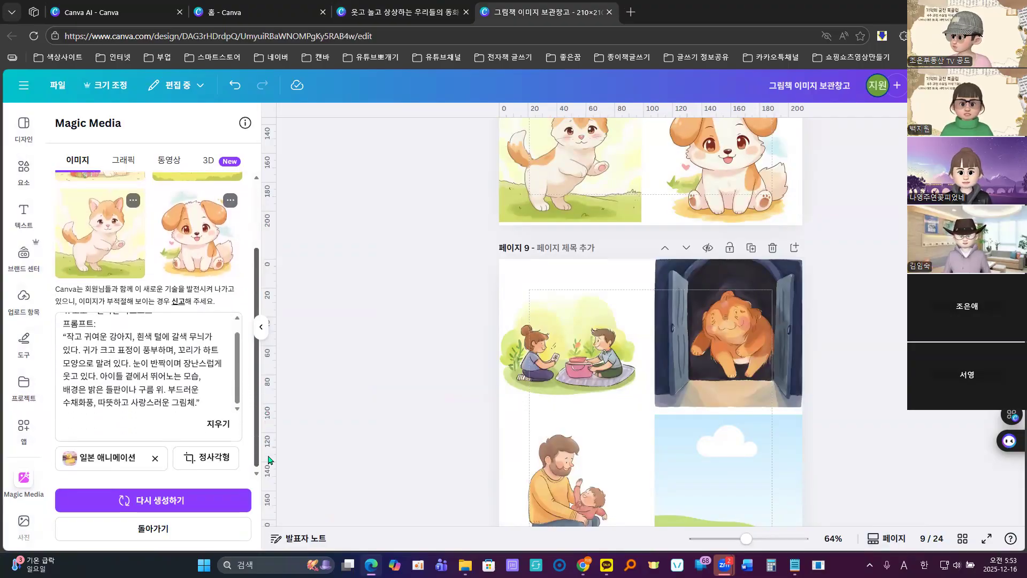
{"action": "left_click", "coordinate": [219, 421]}
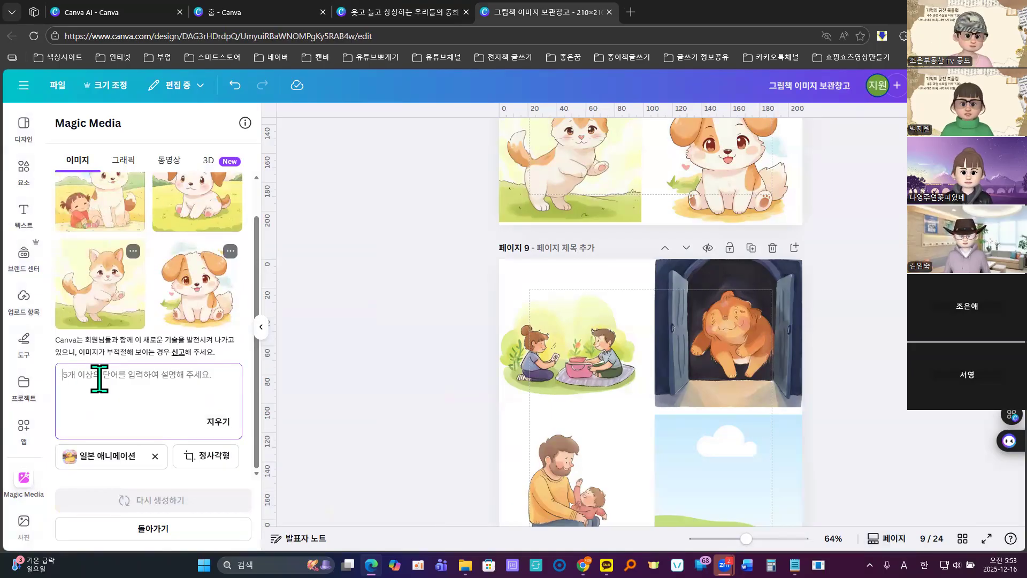
{"action": "key", "text": "ctrl+v"}
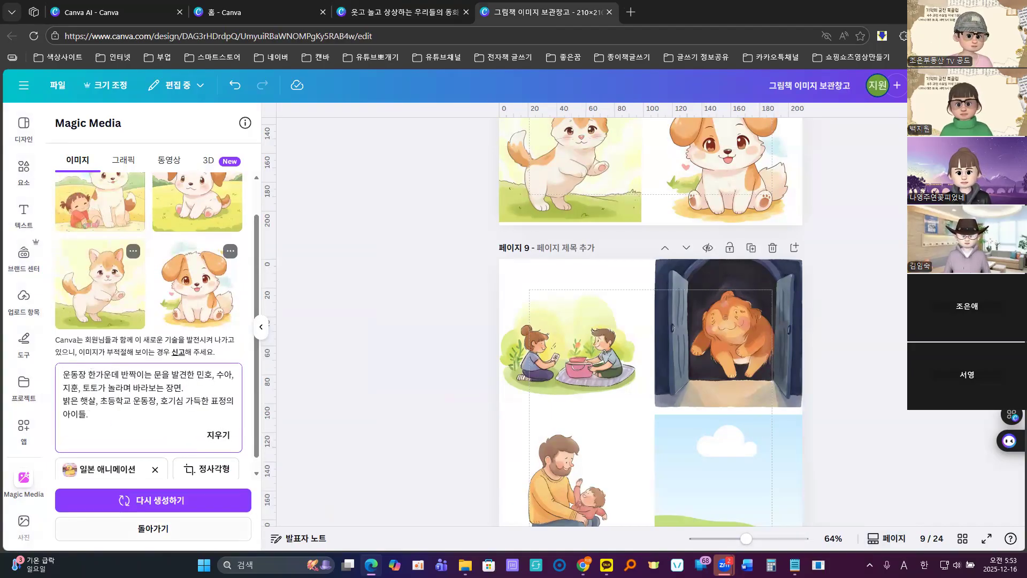
{"action": "left_click", "coordinate": [164, 504]}
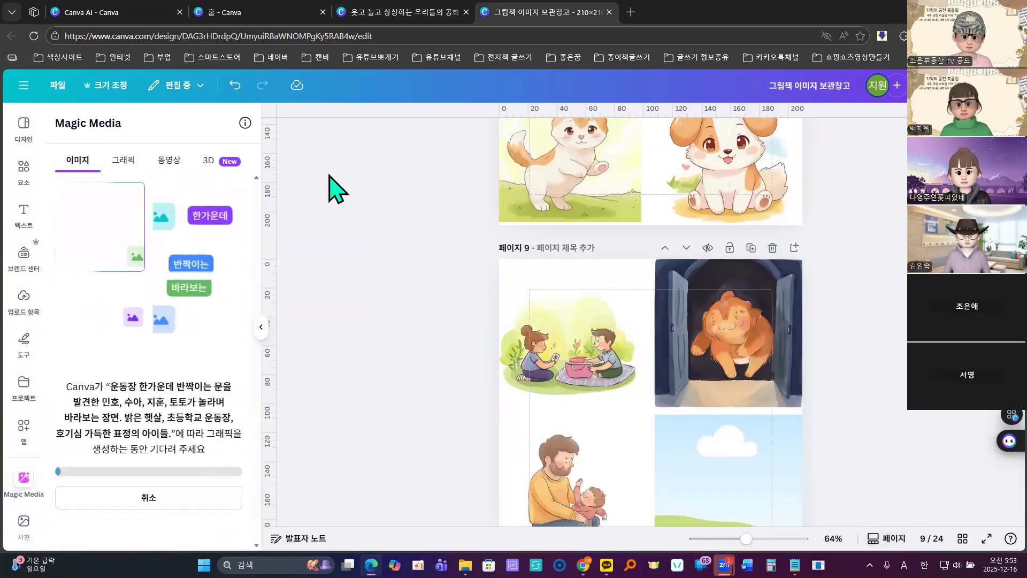
Step: Switch to the Gemini conversation and paste the page 1 scene description into the image prompt
{"action": "mouse_move", "coordinate": [583, 564]}
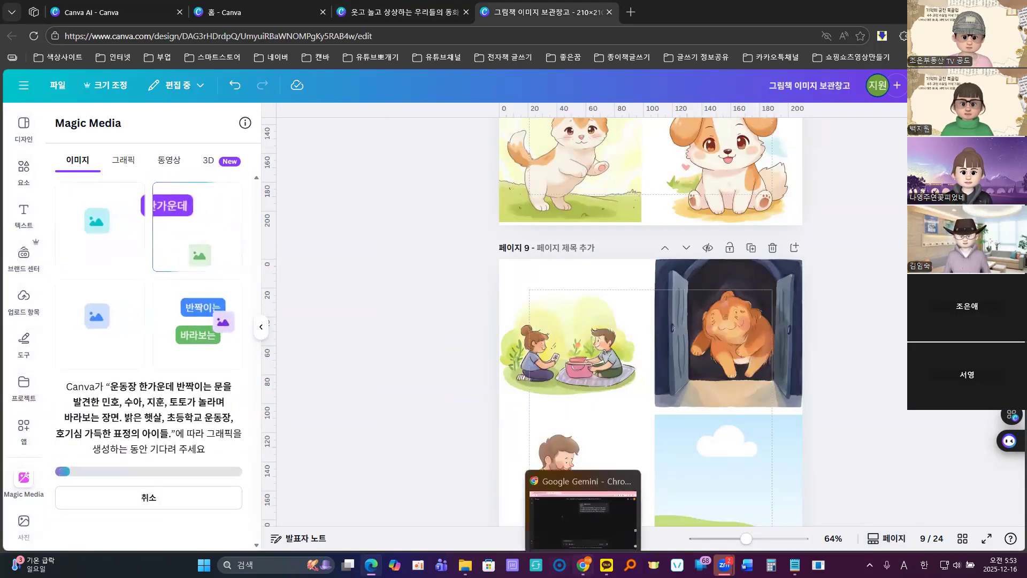
{"action": "left_click", "coordinate": [585, 525]}
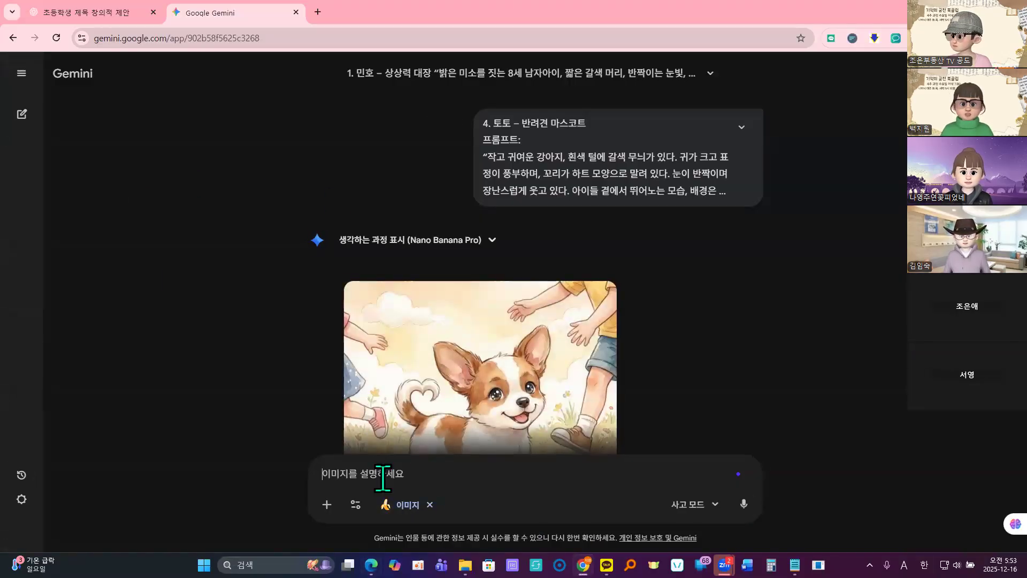
{"action": "key", "text": "ctrl+v"}
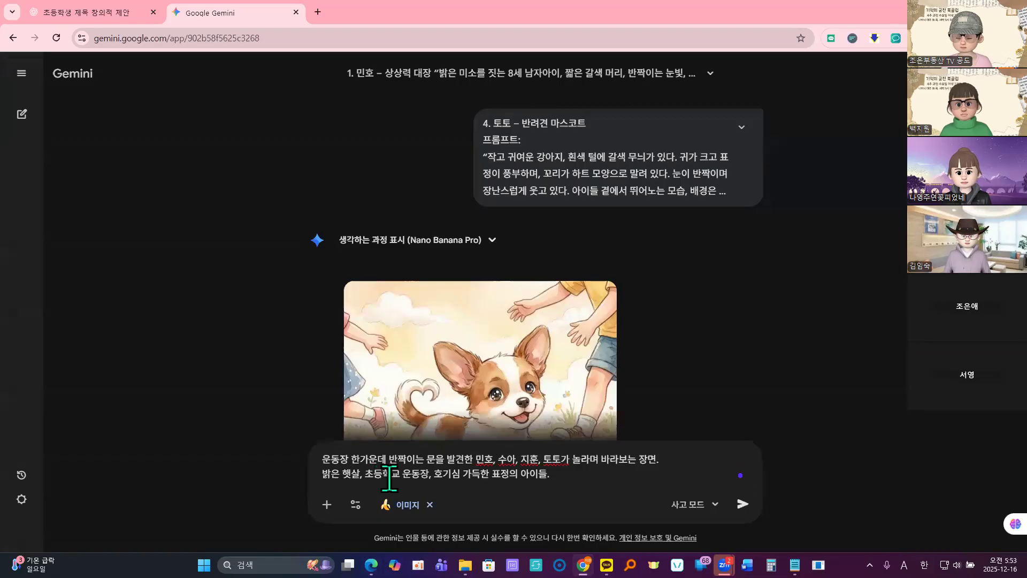
Step: Extend the page 1 scene prompt with "위의 케릭터를 유지하면서 그림속 글자는 넣지말고 이미지만 1:1비율", reusing the ending of the 토토 prompt, and submit it
{"action": "scroll", "coordinate": [471, 366], "scroll_direction": "down", "scroll_amount": 3}
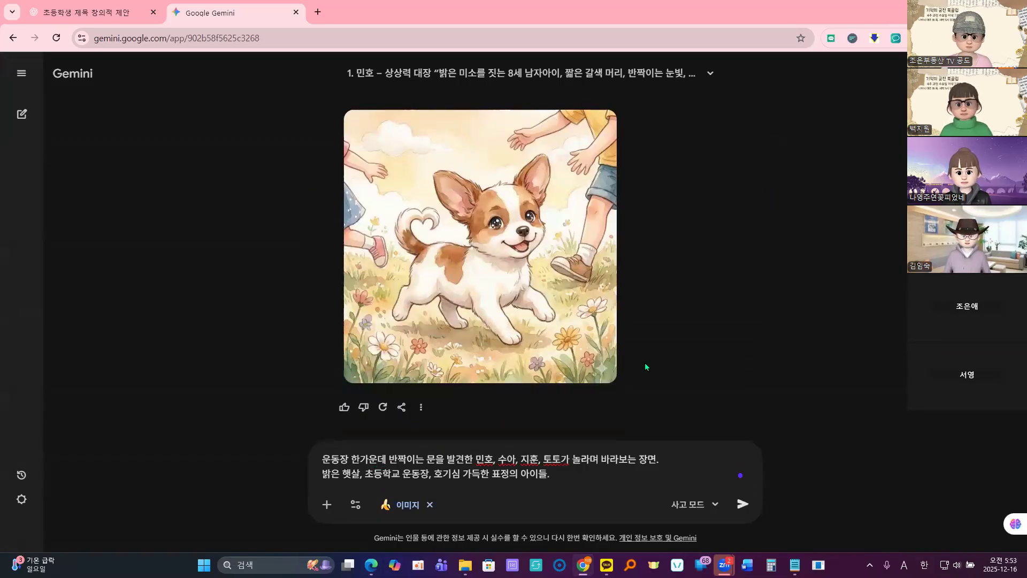
{"action": "scroll", "coordinate": [645, 366], "scroll_direction": "up", "scroll_amount": 3}
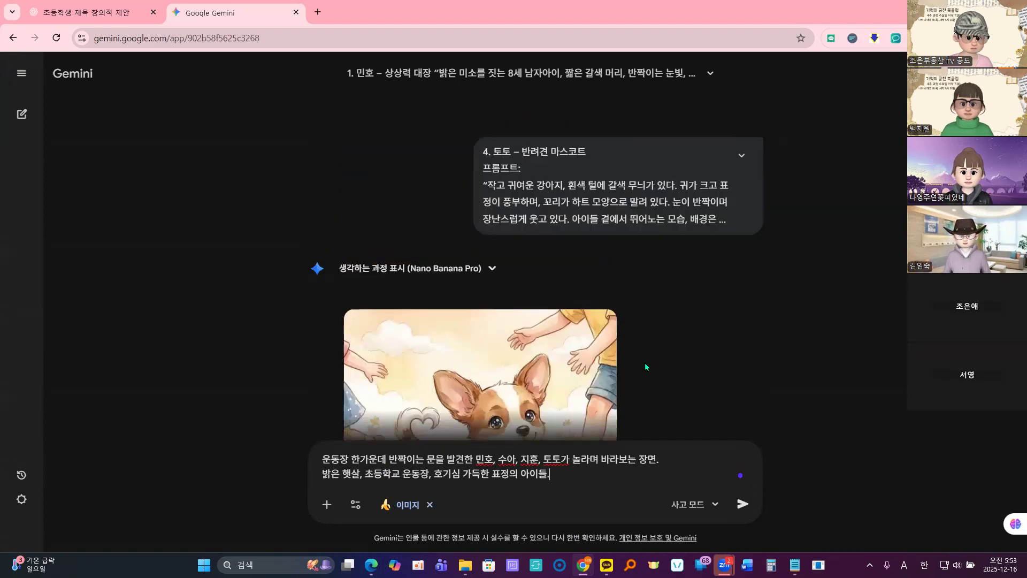
{"action": "left_click", "coordinate": [748, 162]}
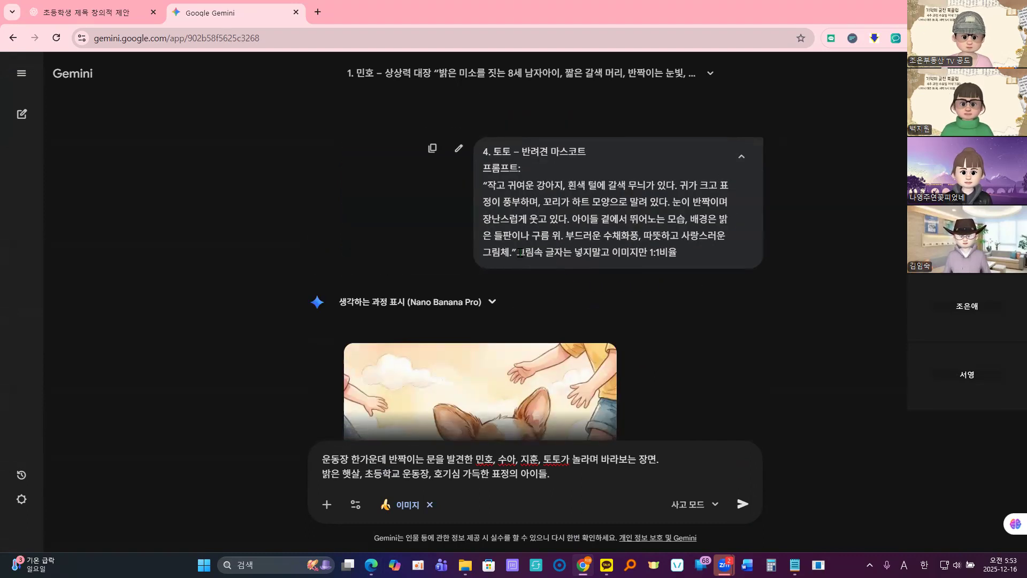
{"action": "left_click_drag", "start_coordinate": [519, 253], "coordinate": [698, 253]}
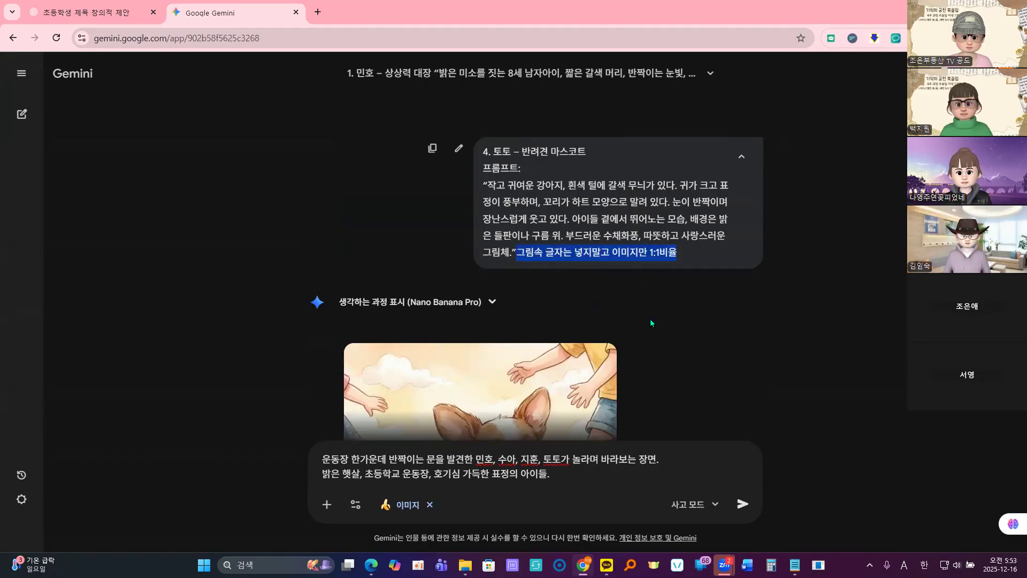
{"action": "left_click", "coordinate": [581, 477]}
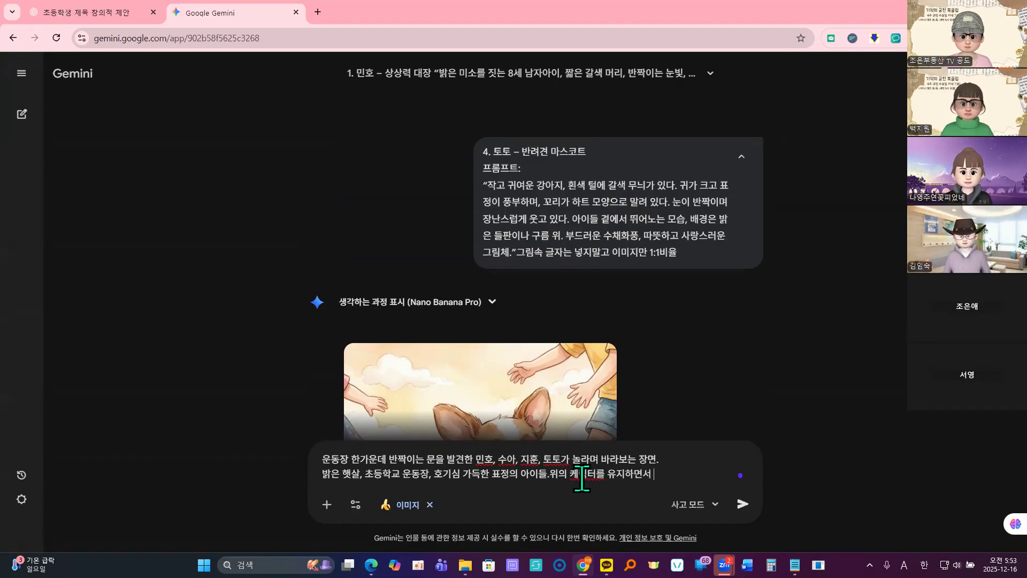
{"action": "key", "text": "ctrl+v"}
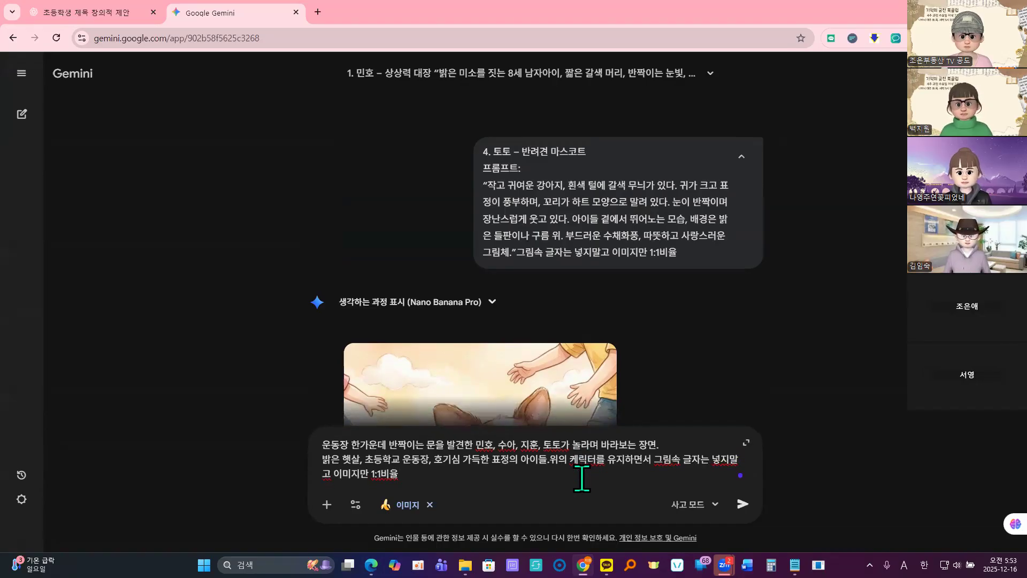
{"action": "left_click", "coordinate": [742, 506]}
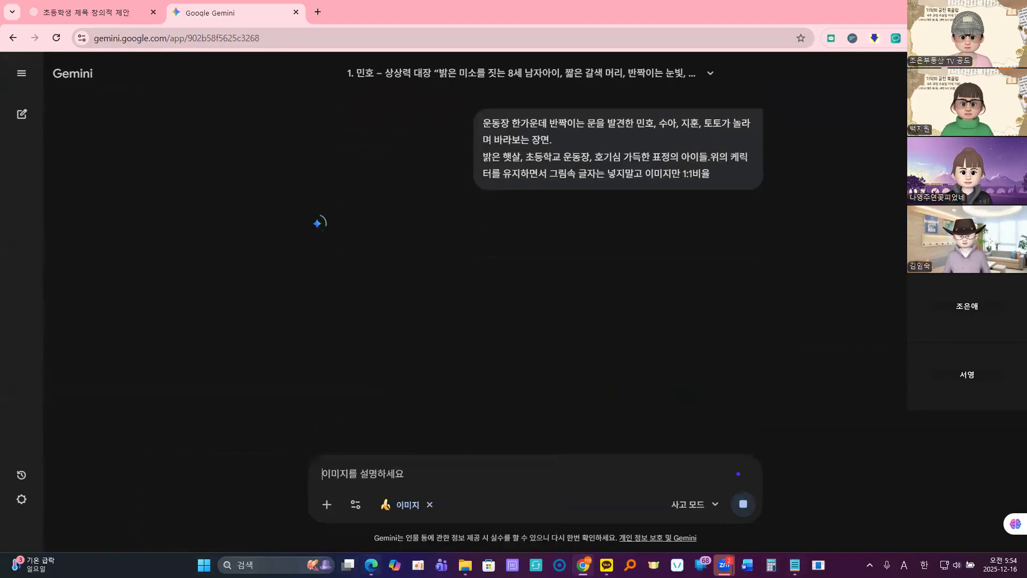
Step: Switch to the Canva image storage design and place the first two generated door scenes into the upper two frames of page 9
{"action": "mouse_move", "coordinate": [371, 565]}
{"action": "left_click", "coordinate": [364, 530]}
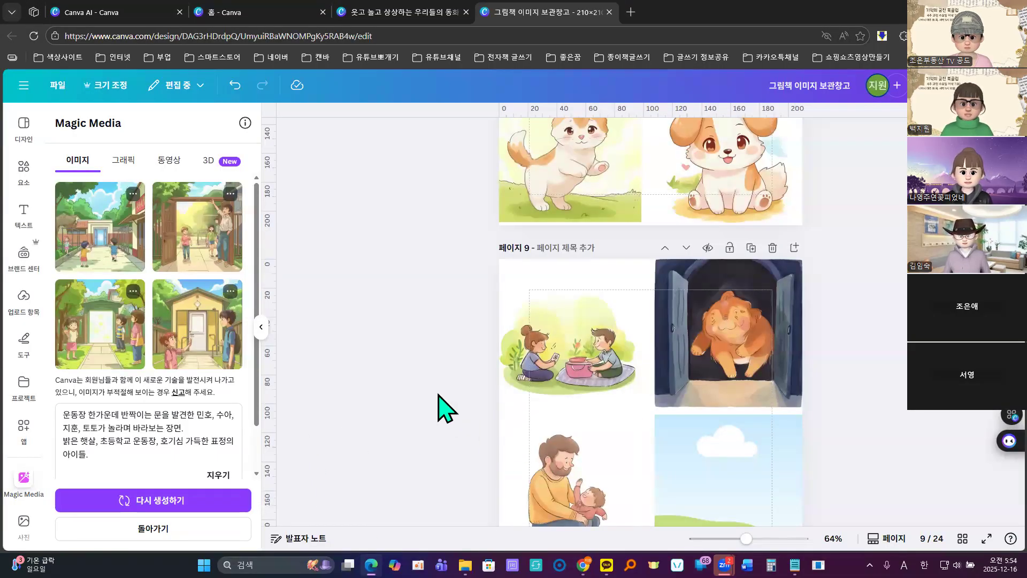
{"action": "left_click", "coordinate": [91, 246]}
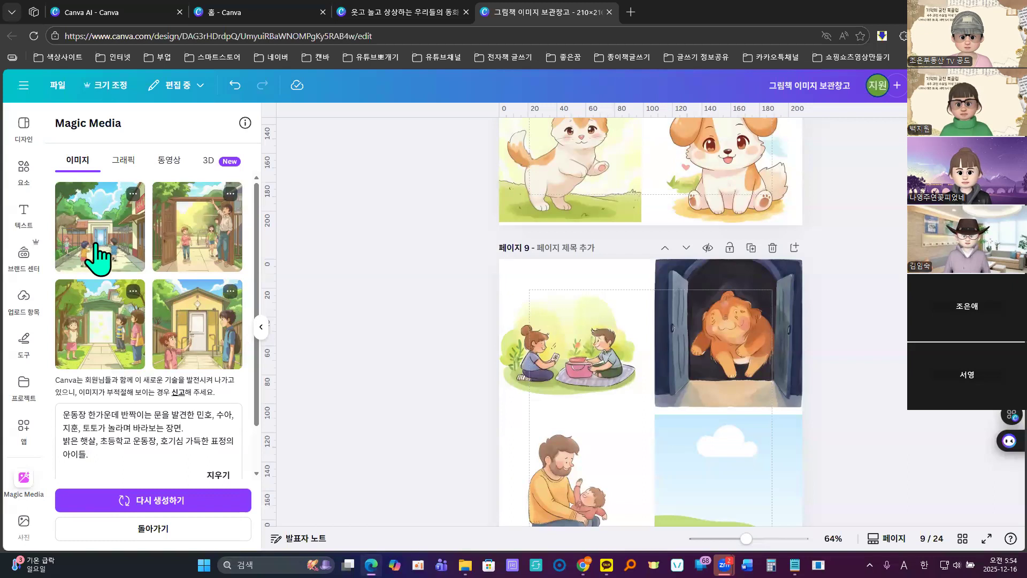
{"action": "left_click_drag", "start_coordinate": [642, 395], "coordinate": [574, 345]}
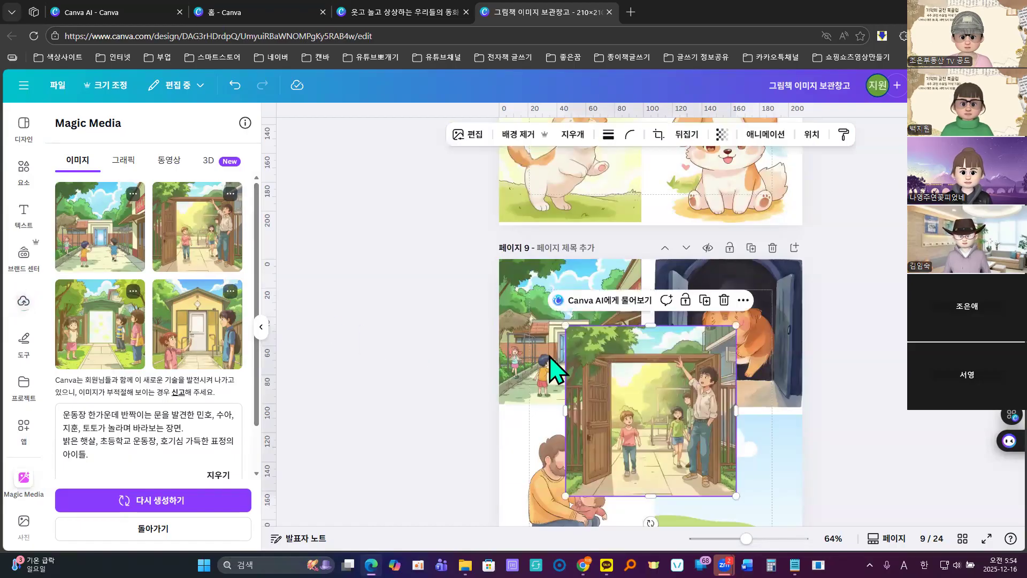
{"action": "left_click_drag", "start_coordinate": [710, 339], "coordinate": [676, 349]}
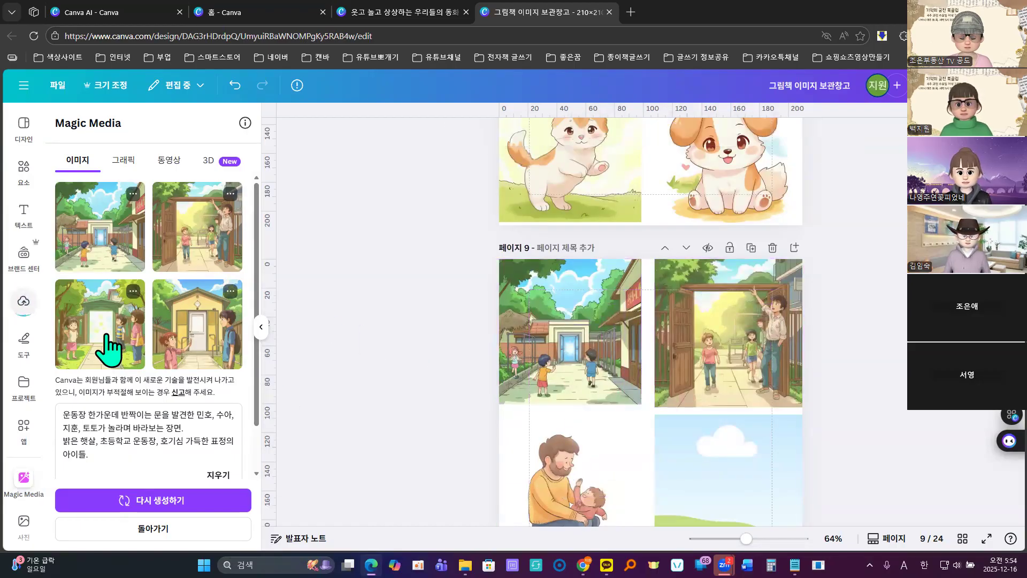
Step: Fill the lower two frames of page 9 with the remaining two generated door scenes
{"action": "left_click", "coordinate": [138, 360]}
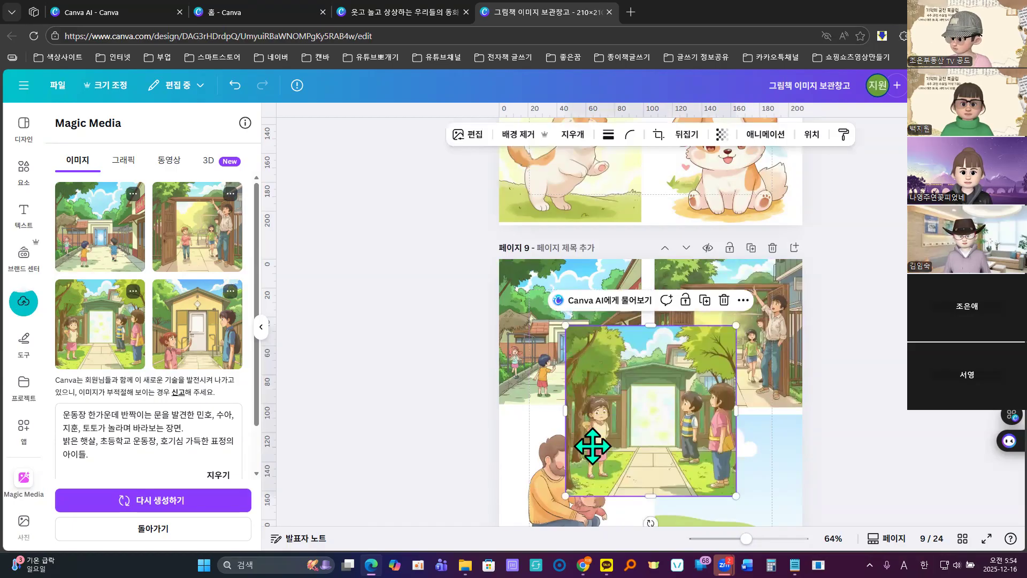
{"action": "left_click_drag", "start_coordinate": [591, 442], "coordinate": [535, 449]}
{"action": "left_click", "coordinate": [228, 353]}
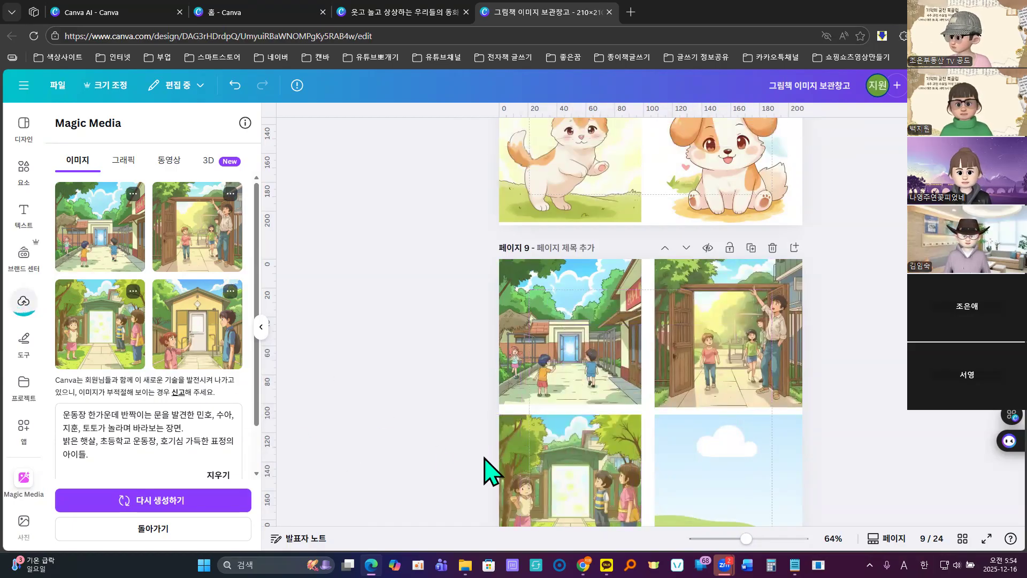
{"action": "left_click_drag", "start_coordinate": [718, 429], "coordinate": [728, 470]}
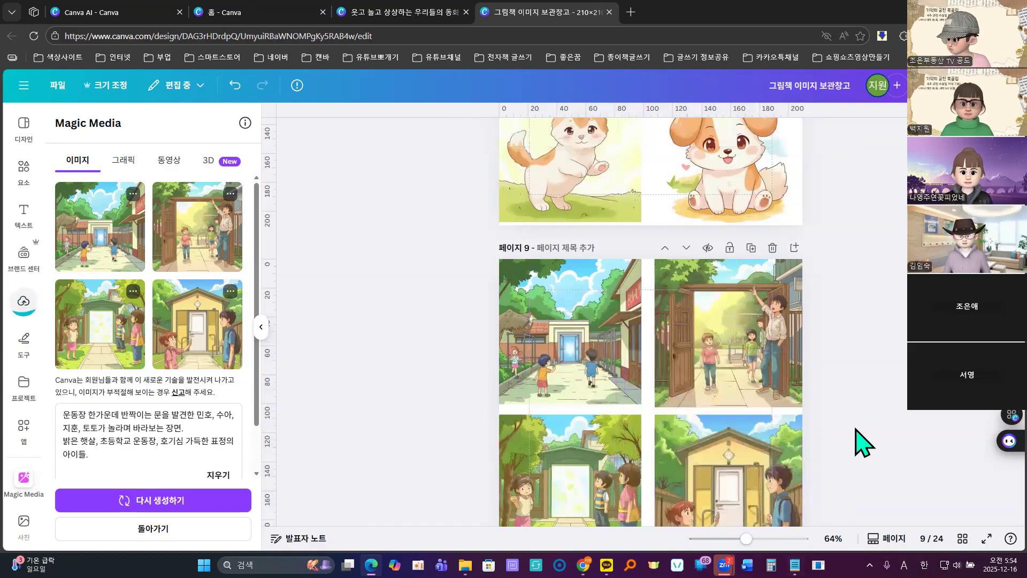
Step: Examine the four door scenes on page 9 up close and compare their children with the character illustrations on the preceding pages
{"action": "scroll", "coordinate": [855, 428], "scroll_direction": "down", "scroll_amount": 3}
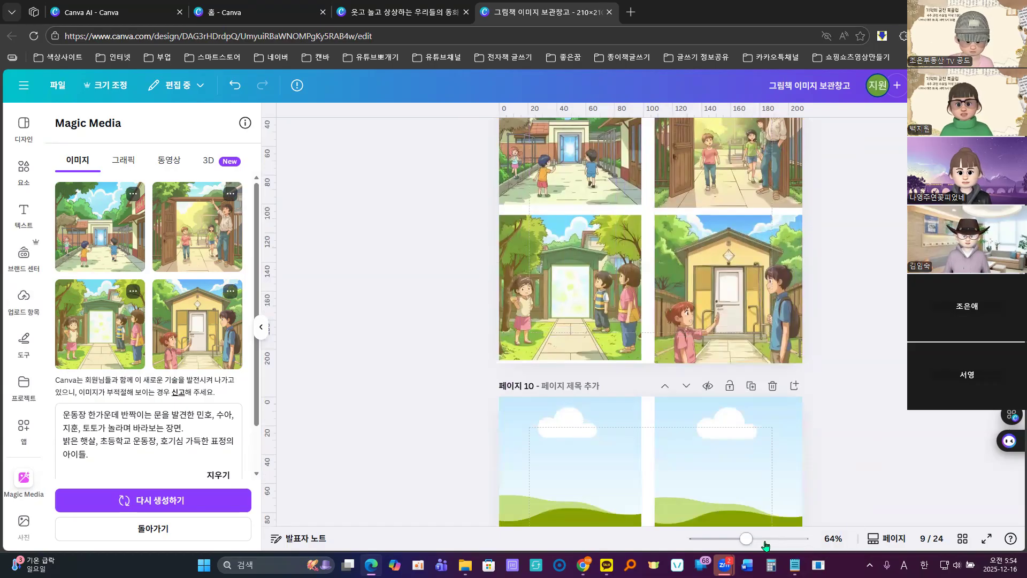
{"action": "left_click_drag", "start_coordinate": [751, 544], "coordinate": [766, 543]}
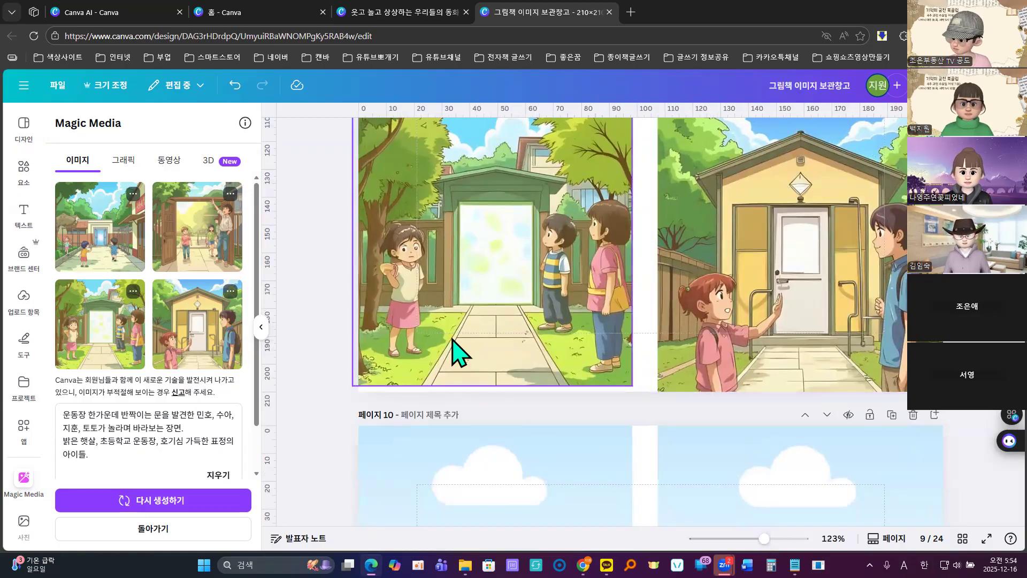
{"action": "scroll", "coordinate": [476, 351], "scroll_direction": "up", "scroll_amount": 3}
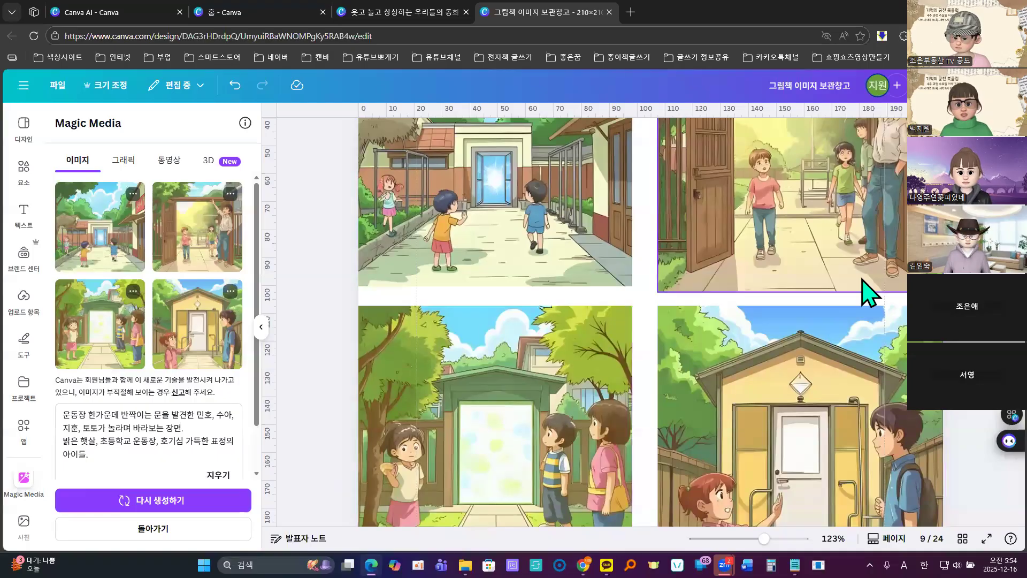
{"action": "scroll", "coordinate": [789, 300], "scroll_direction": "down", "scroll_amount": 3}
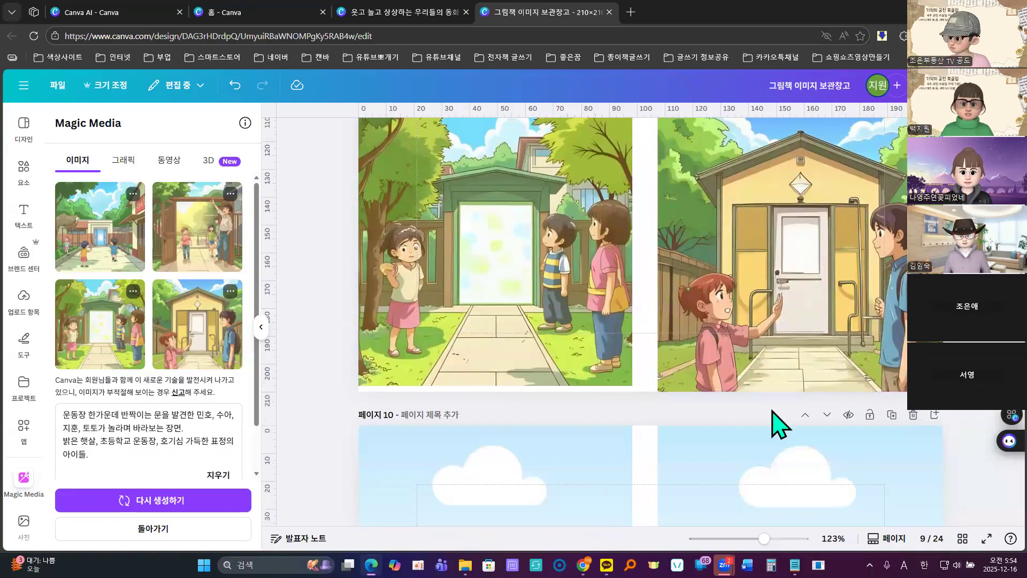
{"action": "scroll", "coordinate": [509, 354], "scroll_direction": "up", "scroll_amount": 6}
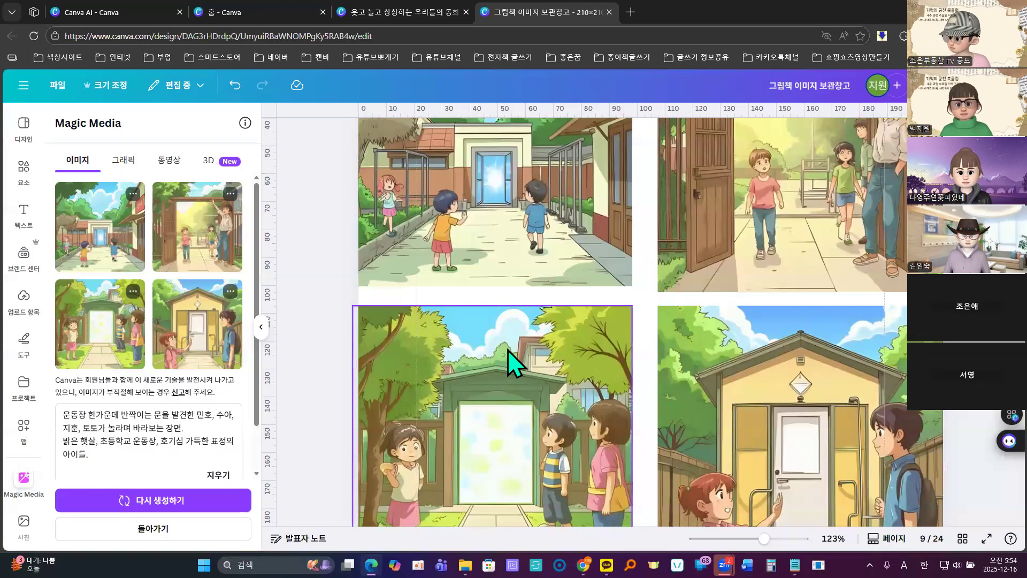
{"action": "scroll", "coordinate": [826, 379], "scroll_direction": "up", "scroll_amount": 3}
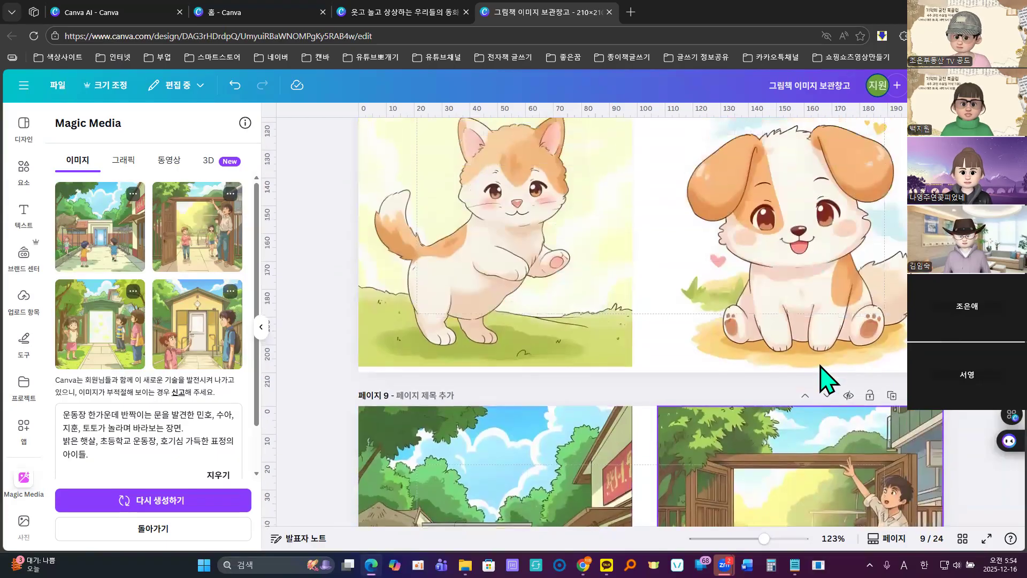
{"action": "scroll", "coordinate": [663, 332], "scroll_direction": "up", "scroll_amount": 1}
{"action": "scroll", "coordinate": [669, 332], "scroll_direction": "up", "scroll_amount": 6}
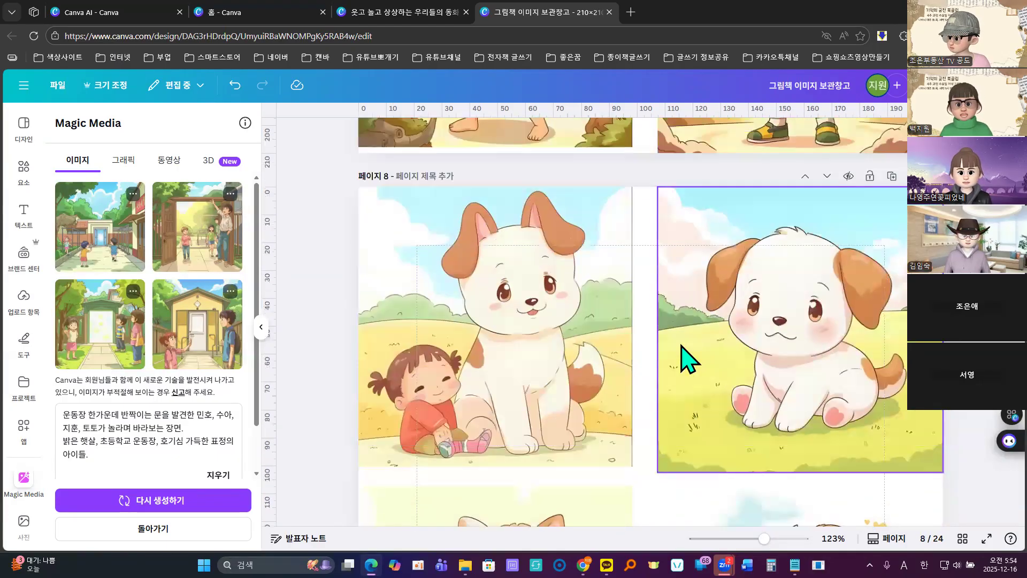
{"action": "scroll", "coordinate": [706, 326], "scroll_direction": "up", "scroll_amount": 2}
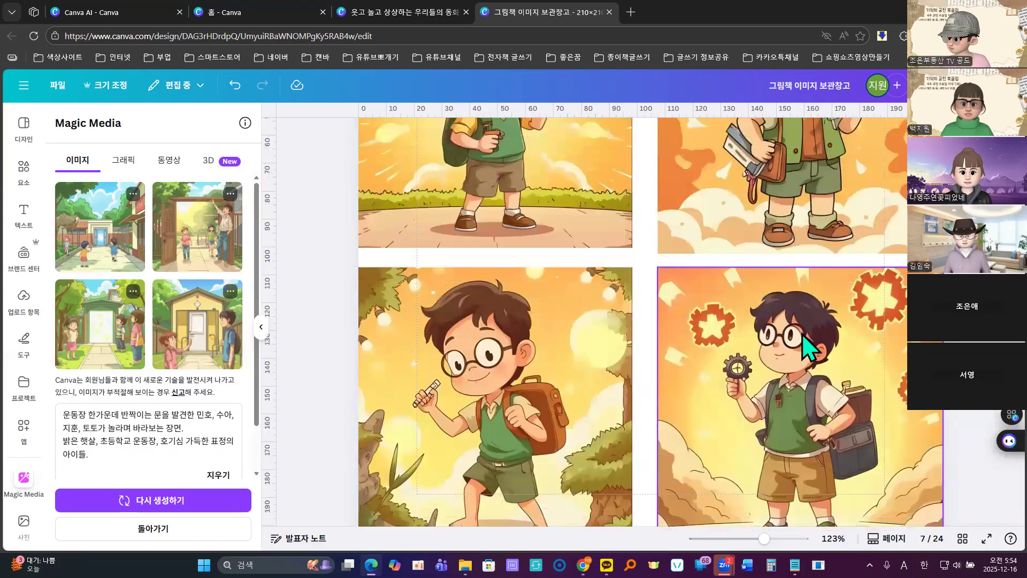
{"action": "scroll", "coordinate": [799, 342], "scroll_direction": "up", "scroll_amount": 6}
{"action": "scroll", "coordinate": [789, 342], "scroll_direction": "up", "scroll_amount": 6}
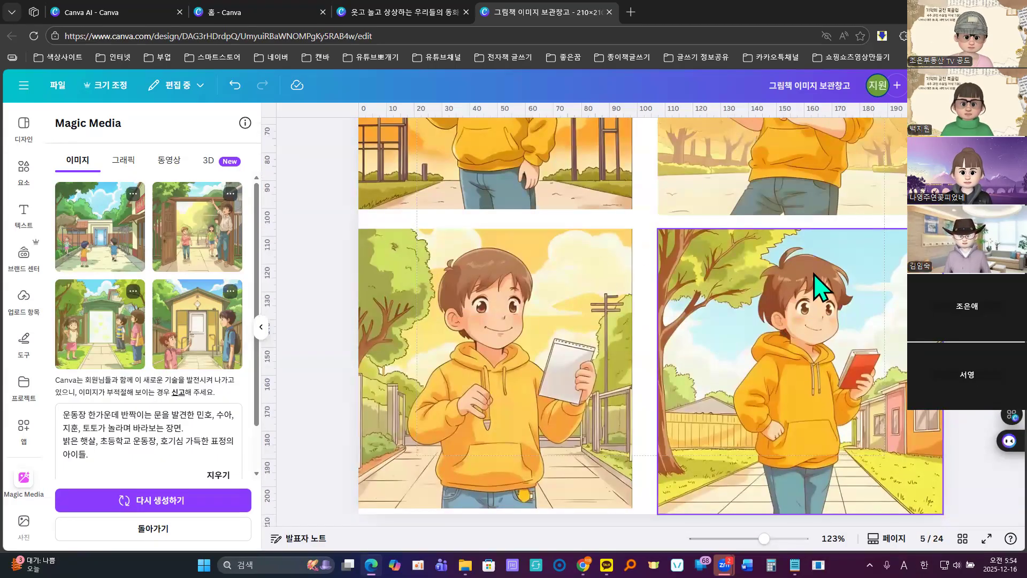
{"action": "scroll", "coordinate": [818, 289], "scroll_direction": "down", "scroll_amount": 20}
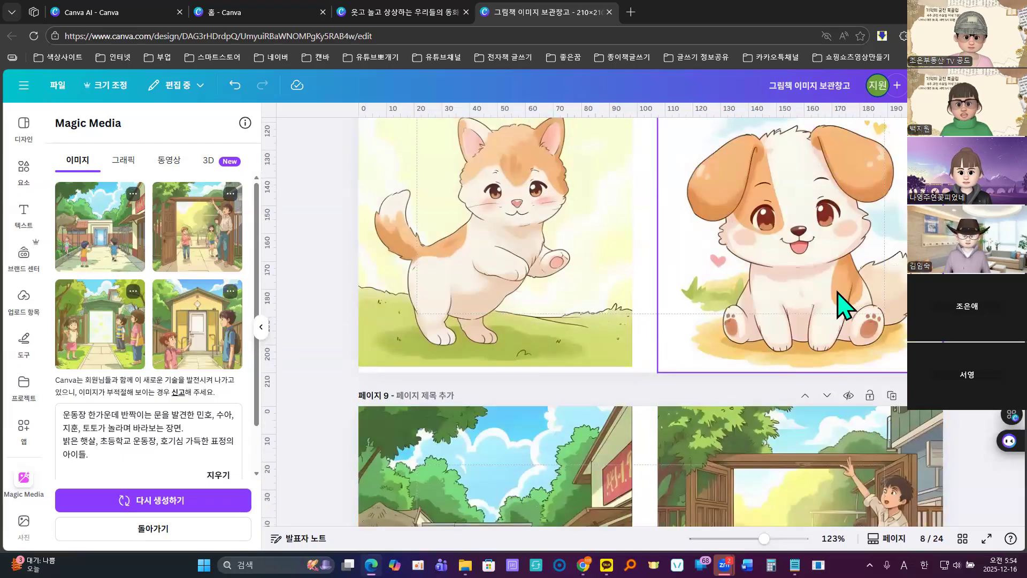
{"action": "scroll", "coordinate": [843, 305], "scroll_direction": "down", "scroll_amount": 6}
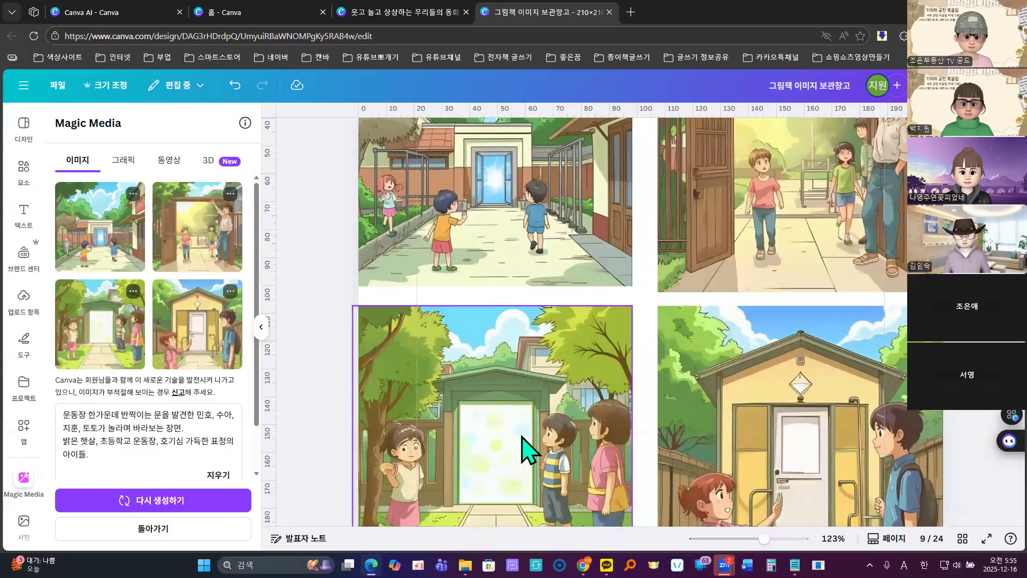
{"action": "scroll", "coordinate": [829, 369], "scroll_direction": "down", "scroll_amount": 3}
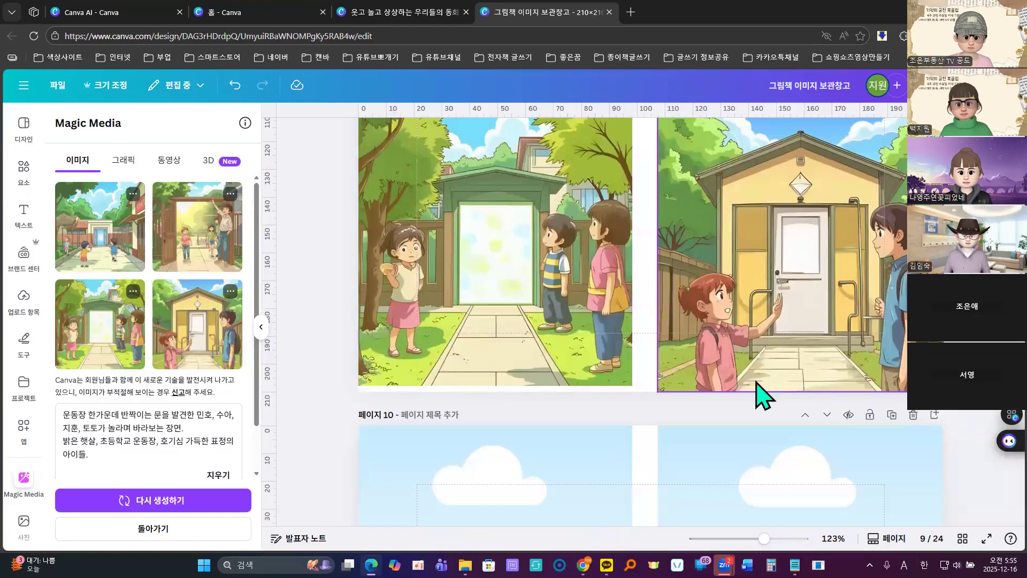
{"action": "scroll", "coordinate": [631, 374], "scroll_direction": "up", "scroll_amount": 4}
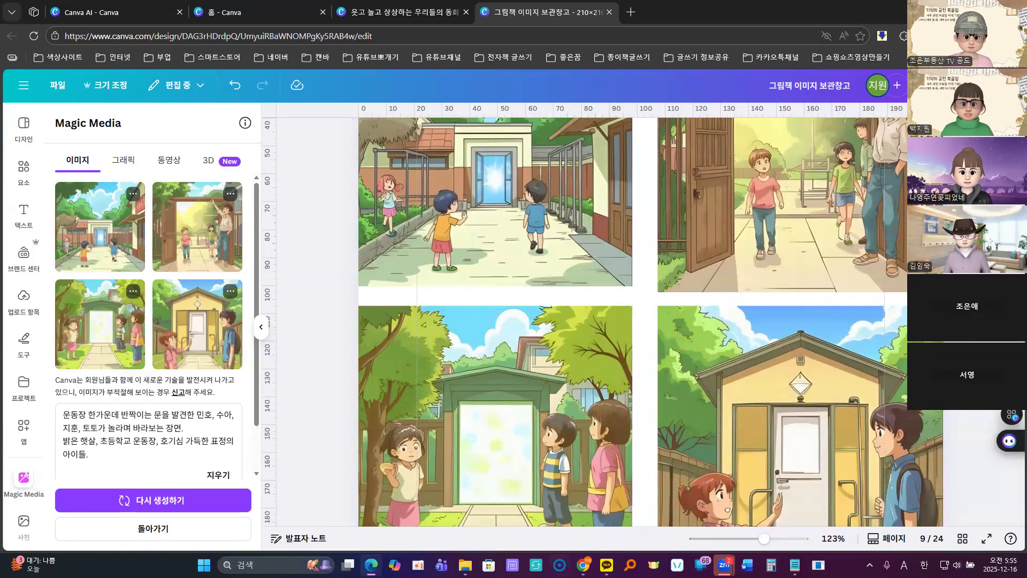
Step: Switch to Gemini and compare its generated shining-door scene with the earlier puppy character image
{"action": "mouse_move", "coordinate": [583, 564]}
{"action": "left_click", "coordinate": [583, 505]}
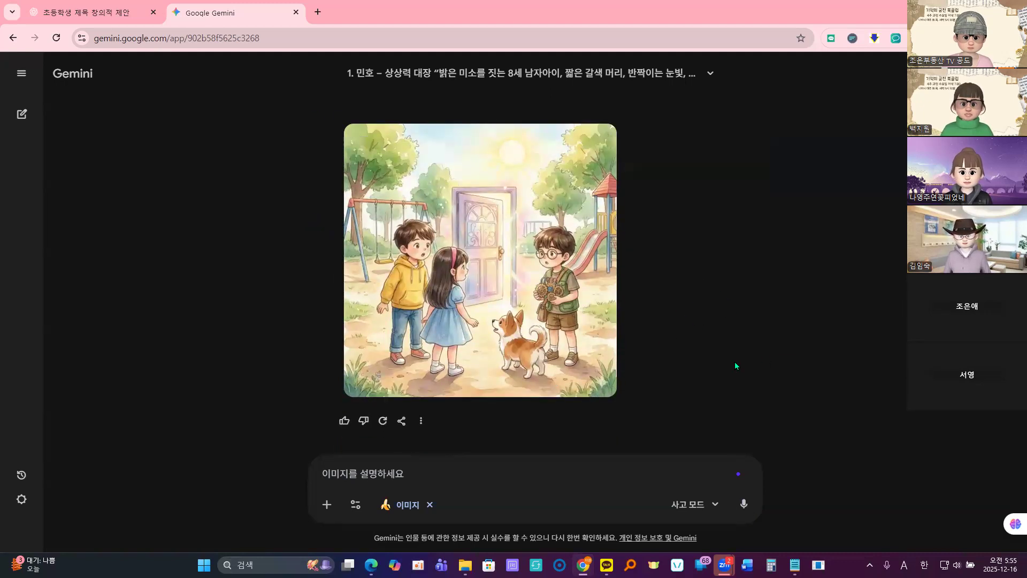
{"action": "scroll", "coordinate": [734, 362], "scroll_direction": "up", "scroll_amount": 4}
{"action": "scroll", "coordinate": [734, 362], "scroll_direction": "up", "scroll_amount": 4}
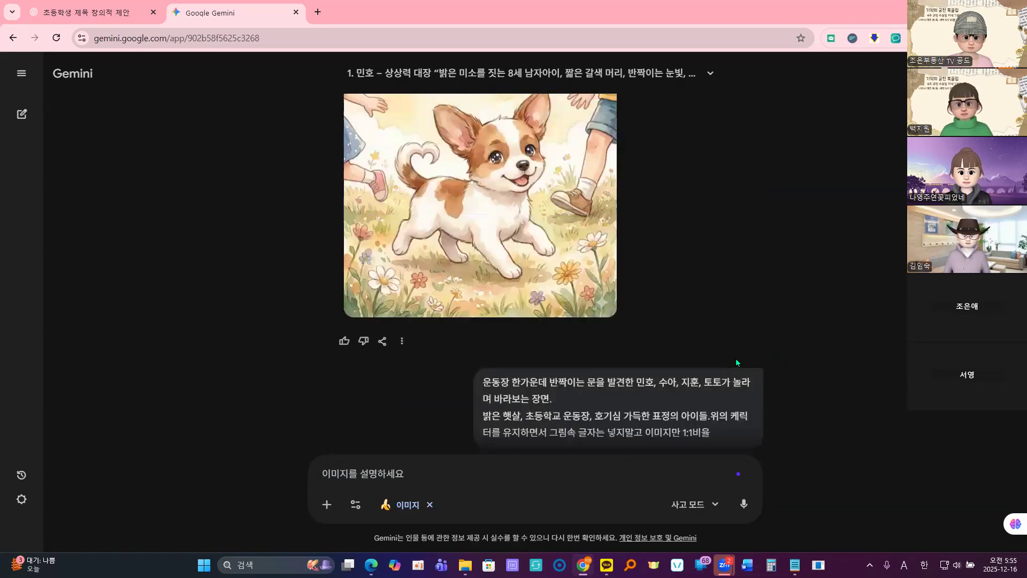
{"action": "scroll", "coordinate": [736, 362], "scroll_direction": "down", "scroll_amount": 6}
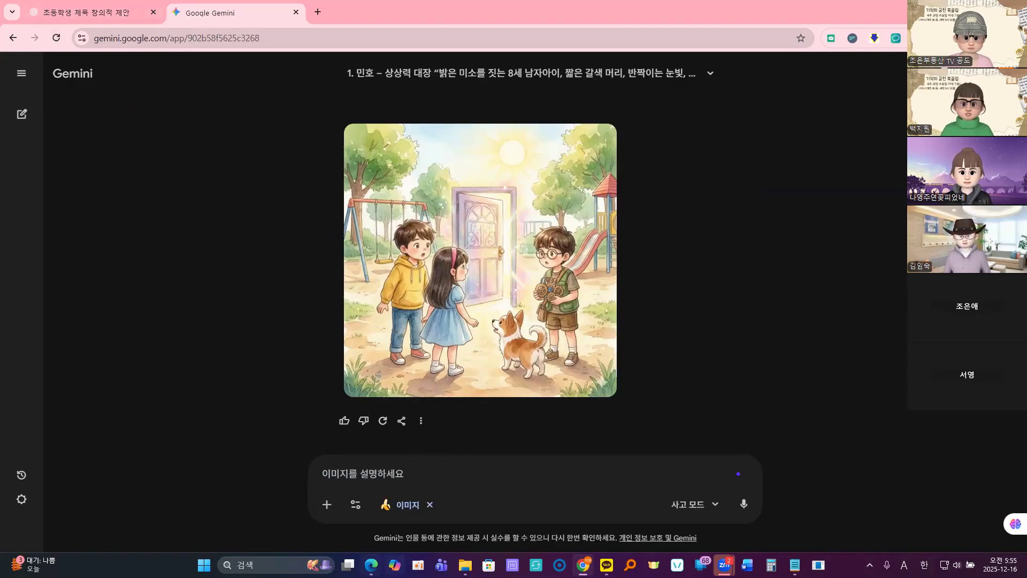
Step: Switch to the Canva design 웃고 놀고 상상하는 우리들의 동화 여행 and insert a blank page after page 7
{"action": "mouse_move", "coordinate": [371, 564]}
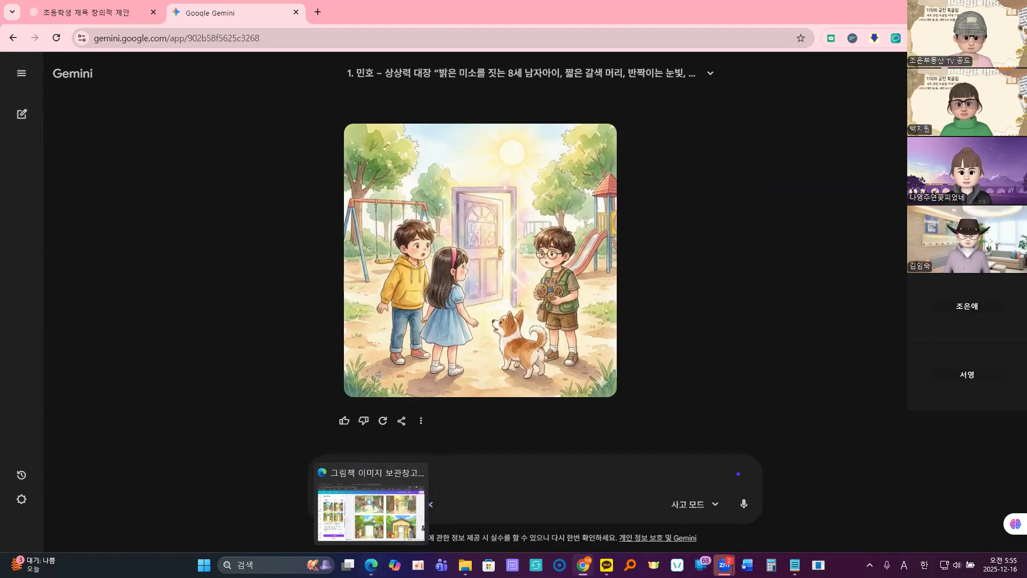
{"action": "left_click", "coordinate": [362, 502]}
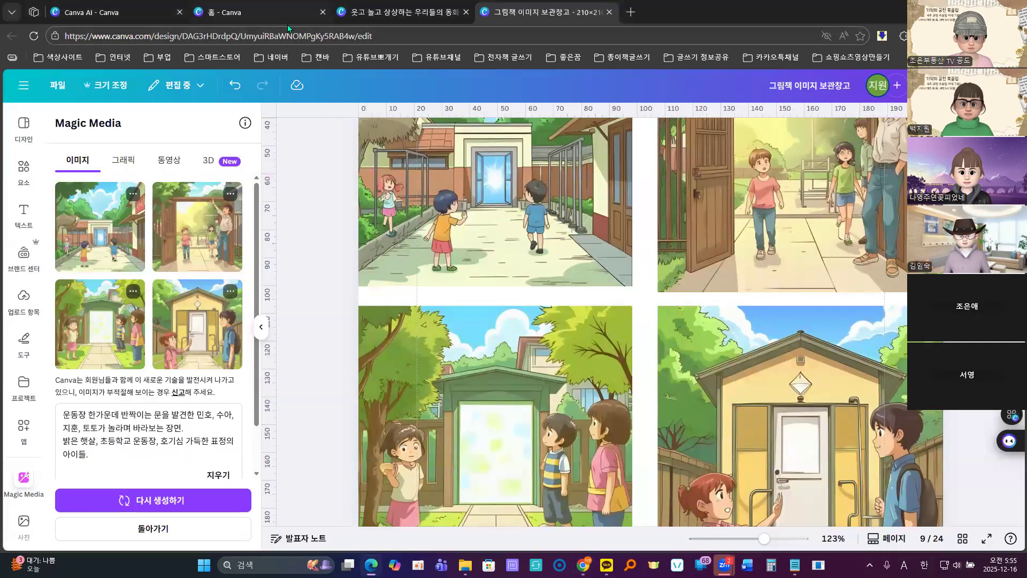
{"action": "left_click", "coordinate": [402, 13]}
{"action": "left_click", "coordinate": [717, 374]}
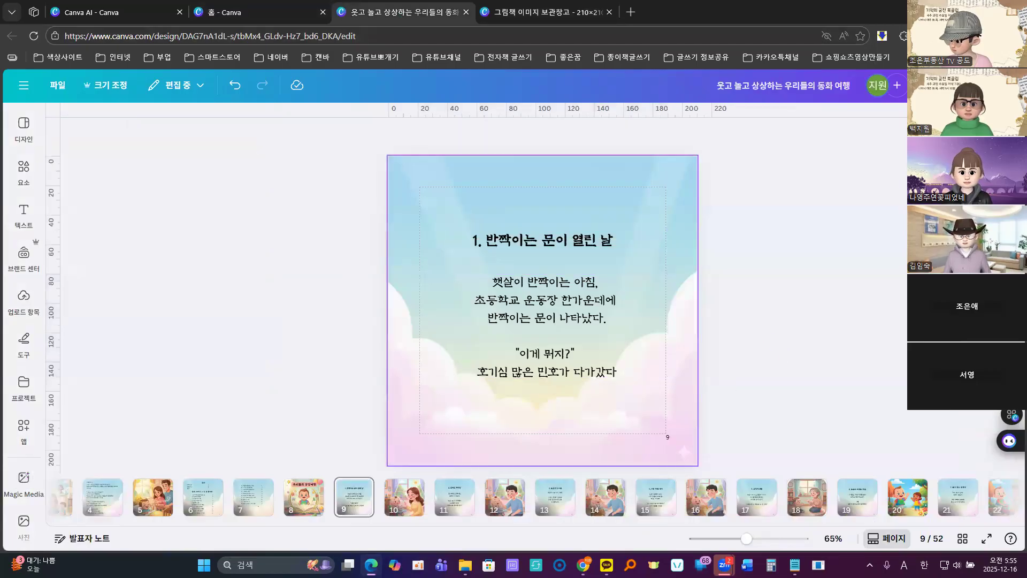
{"action": "mouse_move", "coordinate": [287, 492]}
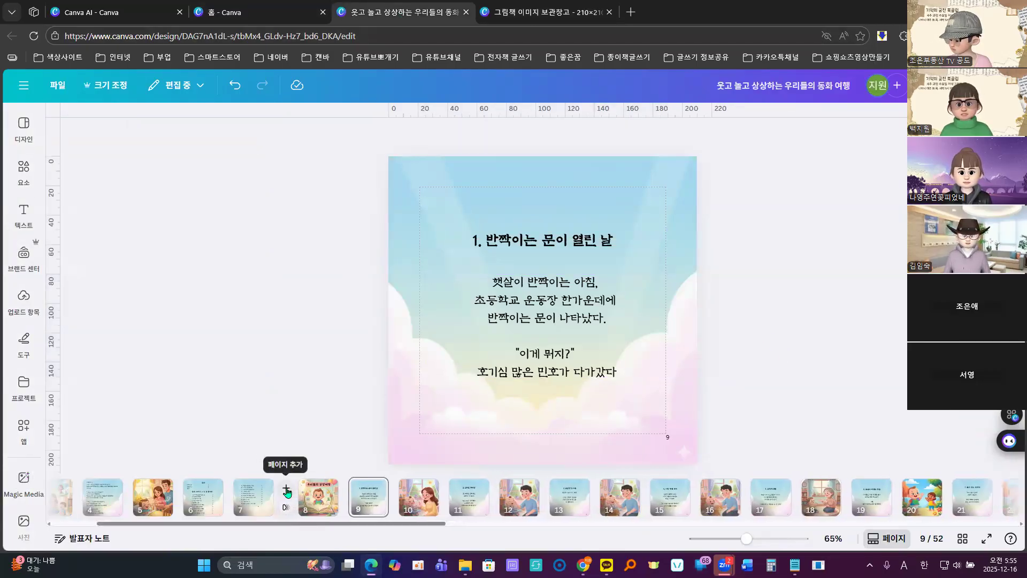
{"action": "left_click", "coordinate": [285, 490]}
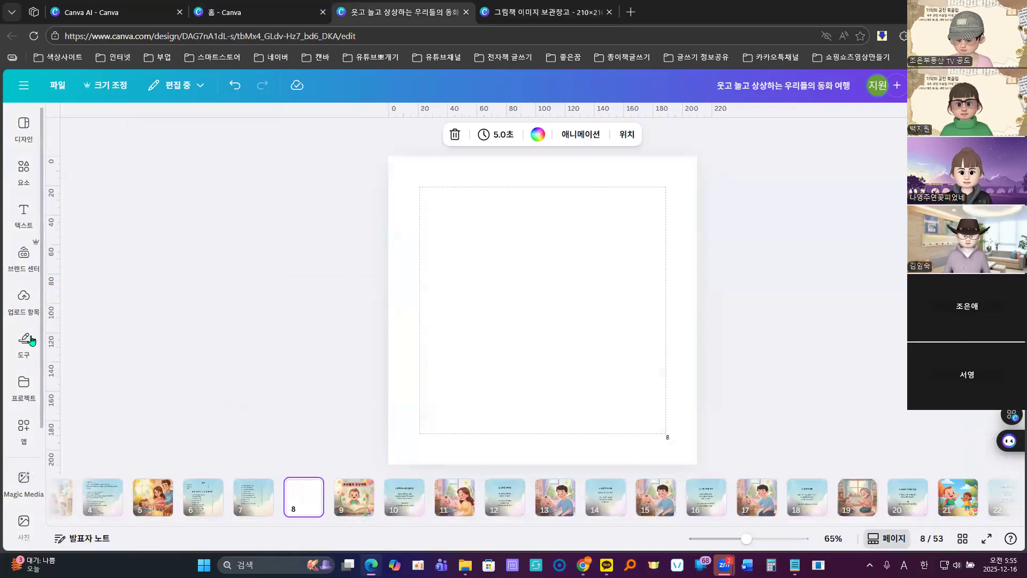
Step: Add a subheading text box reading 주인공 소개 to the blank page 8
{"action": "left_click", "coordinate": [21, 274]}
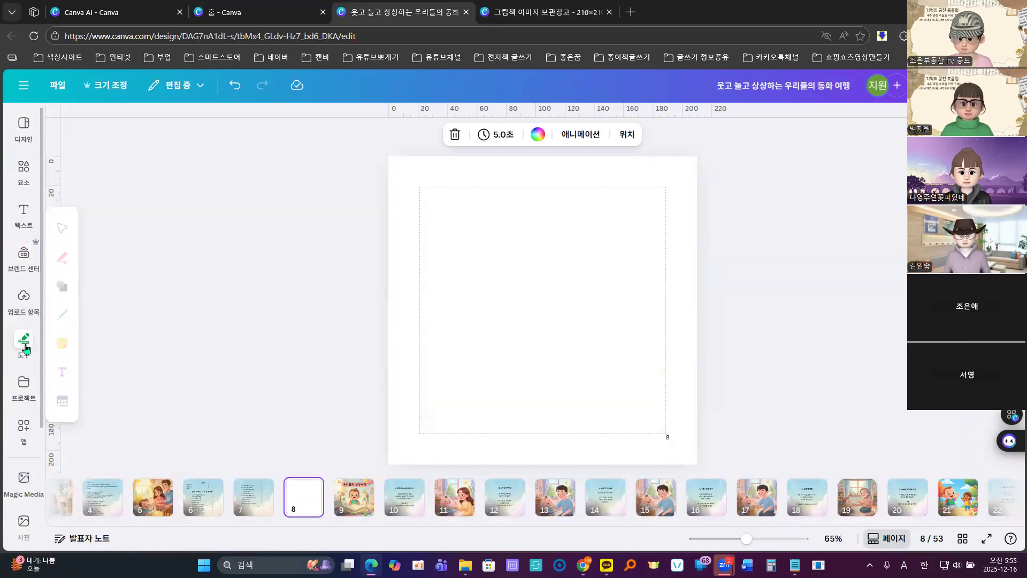
{"action": "left_click", "coordinate": [25, 213]}
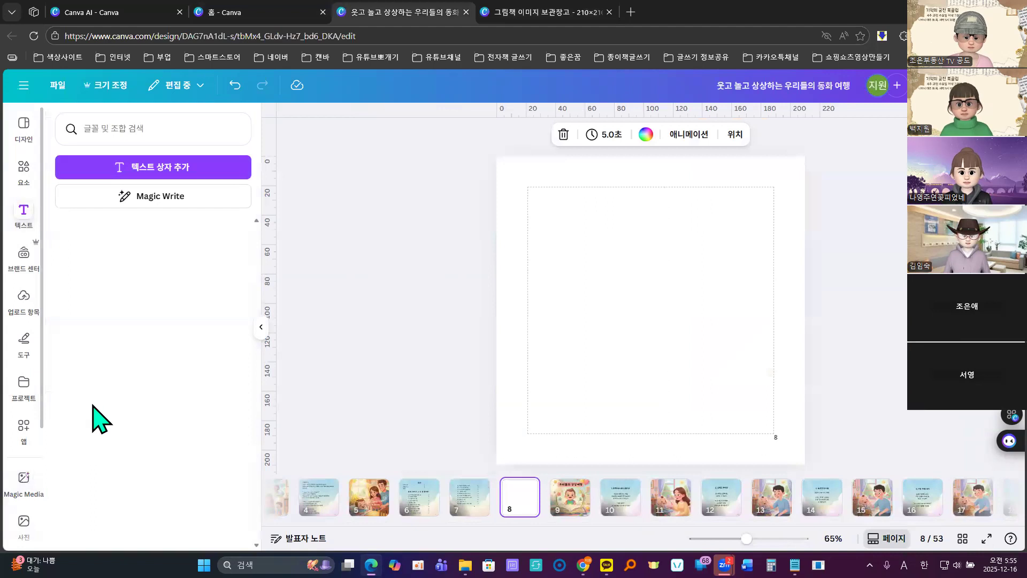
{"action": "left_click_drag", "start_coordinate": [84, 457], "coordinate": [413, 362]}
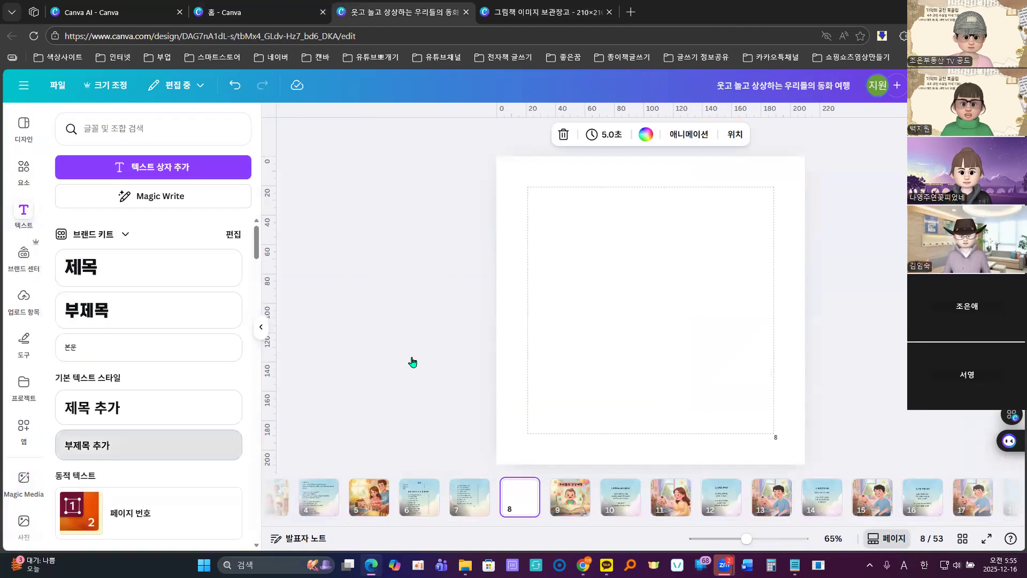
{"action": "left_click_drag", "start_coordinate": [583, 311], "coordinate": [584, 315]}
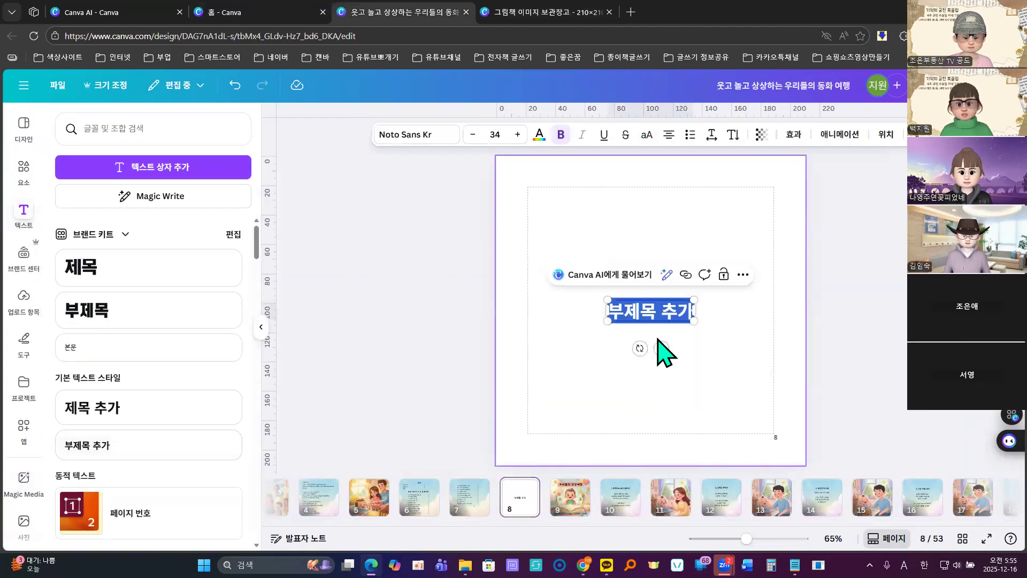
{"action": "type", "text": "주"}
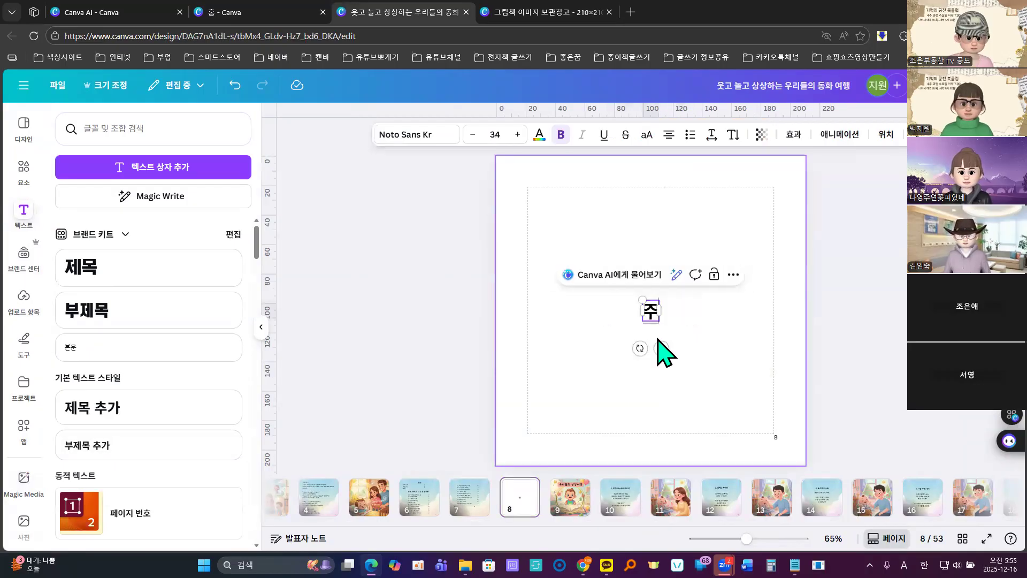
{"action": "type", "text": "인고"}
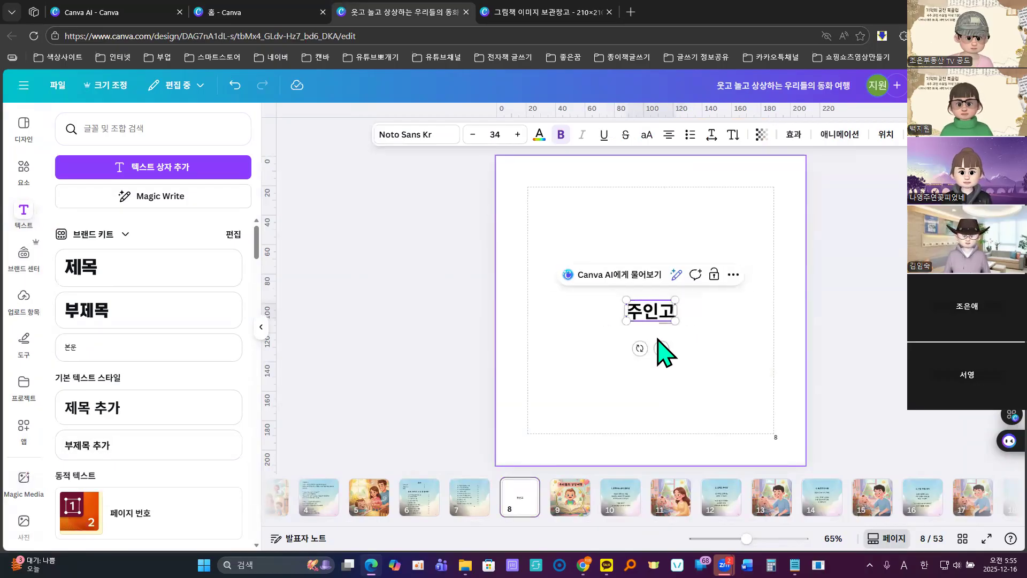
{"action": "type", "text": " ㅅ"}
{"action": "type", "text": "개"}
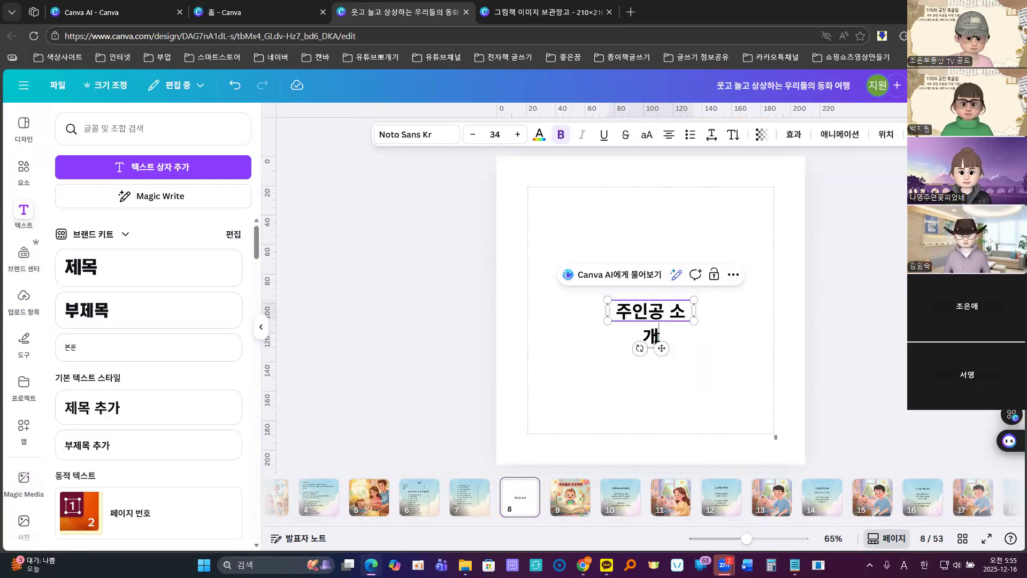
{"action": "left_click", "coordinate": [736, 344]}
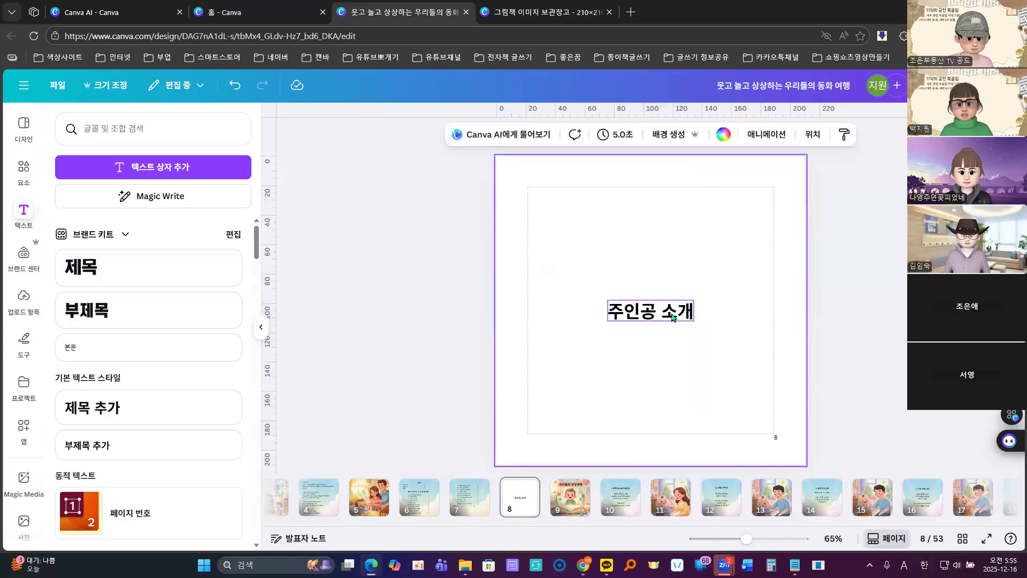
Step: Move the 주인공 소개 heading to the page's upper-left margin corner, set its font to ON 여씨향약언해 and shrink it to size 30
{"action": "left_click", "coordinate": [673, 318]}
{"action": "left_click_drag", "start_coordinate": [673, 317], "coordinate": [593, 202]}
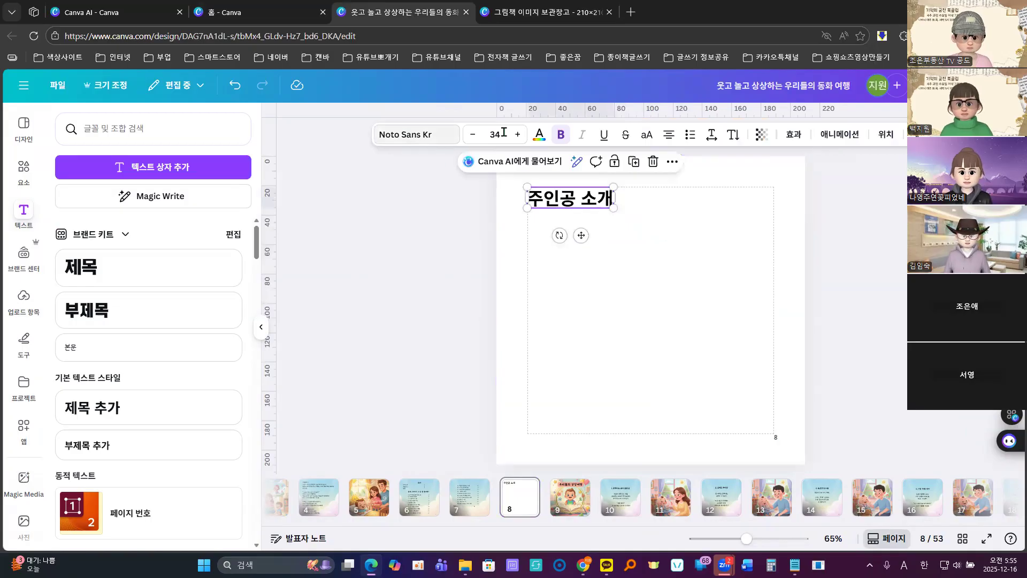
{"action": "left_click", "coordinate": [449, 140]}
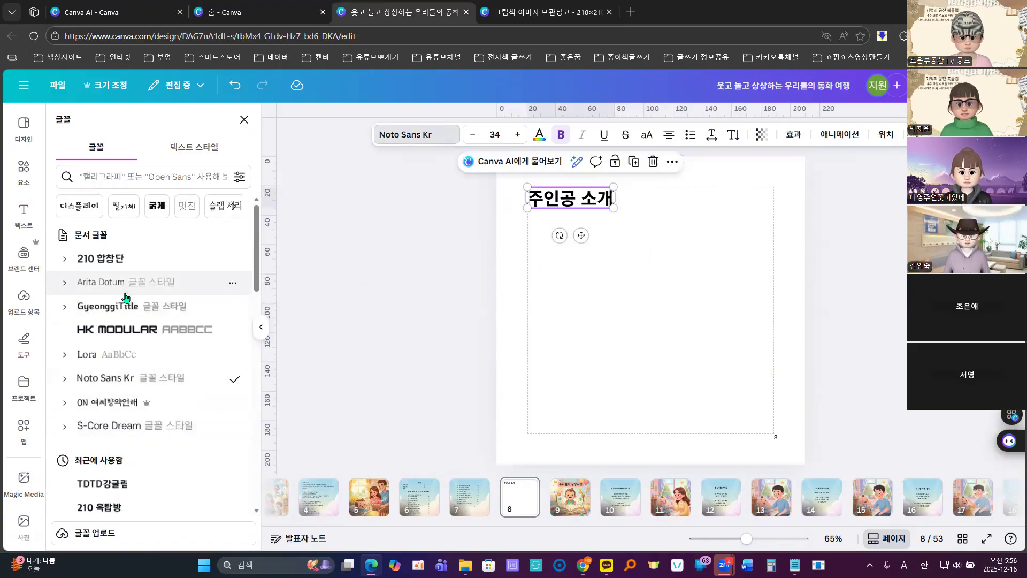
{"action": "left_click", "coordinate": [115, 403]}
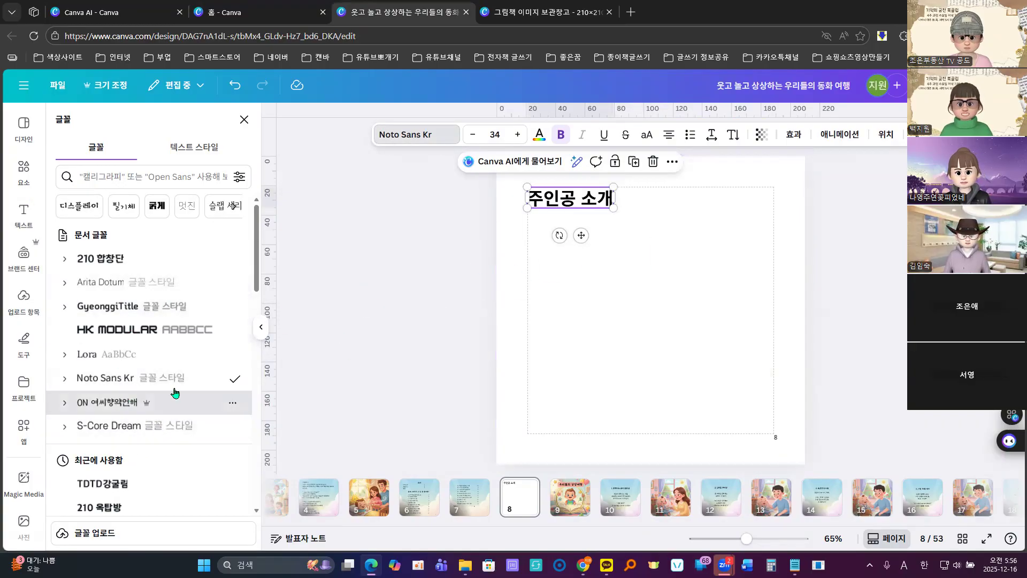
{"action": "left_click", "coordinate": [607, 223]}
{"action": "left_click", "coordinate": [599, 205]}
{"action": "left_click_drag", "start_coordinate": [612, 208], "coordinate": [605, 206]}
{"action": "left_click", "coordinate": [676, 246]}
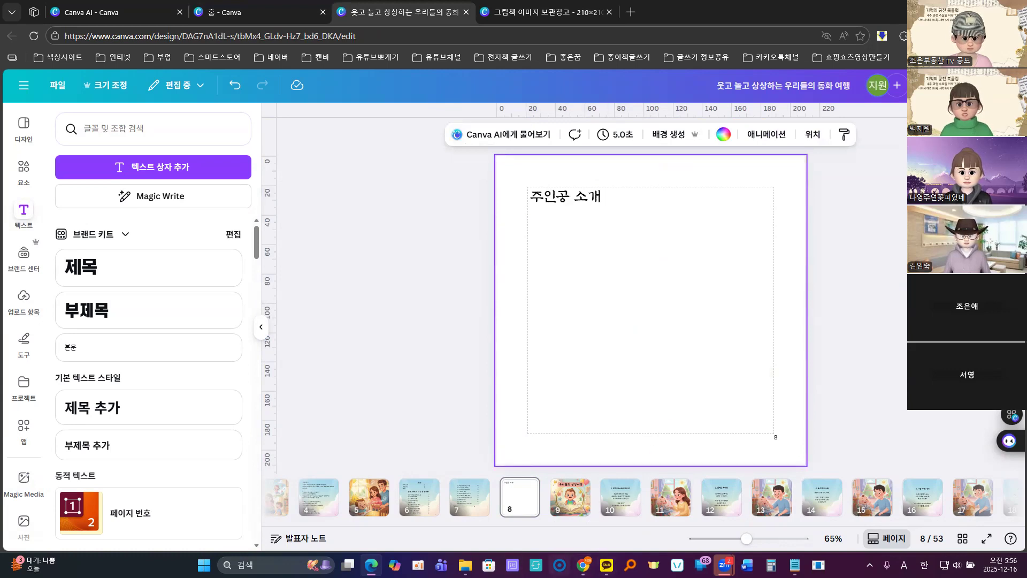
Step: Switch to Gemini and copy the generated image of the boy in the yellow hoodie
{"action": "mouse_move", "coordinate": [583, 565]}
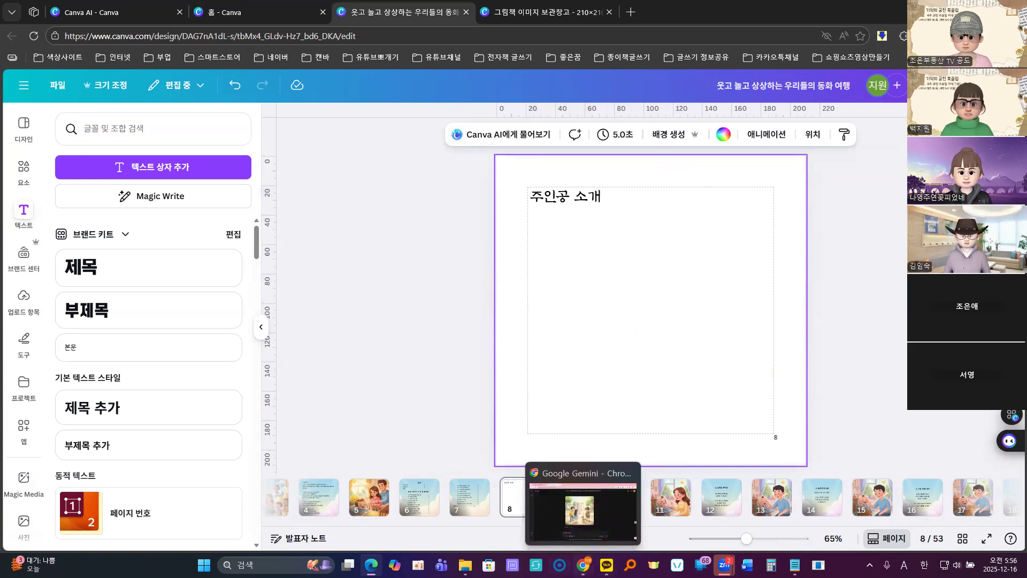
{"action": "left_click", "coordinate": [577, 512]}
{"action": "scroll", "coordinate": [438, 305], "scroll_direction": "up", "scroll_amount": 5}
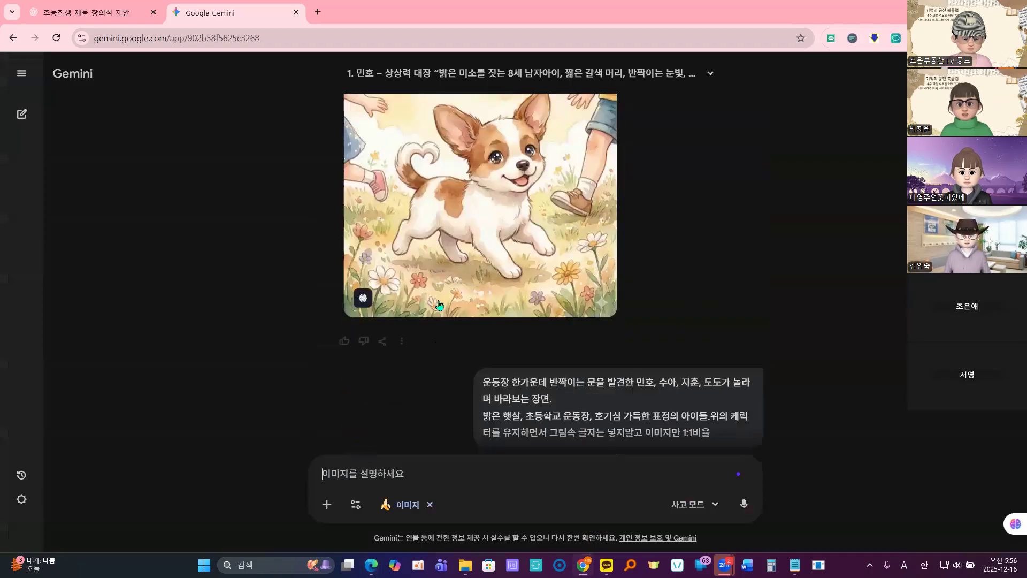
{"action": "scroll", "coordinate": [438, 305], "scroll_direction": "up", "scroll_amount": 15}
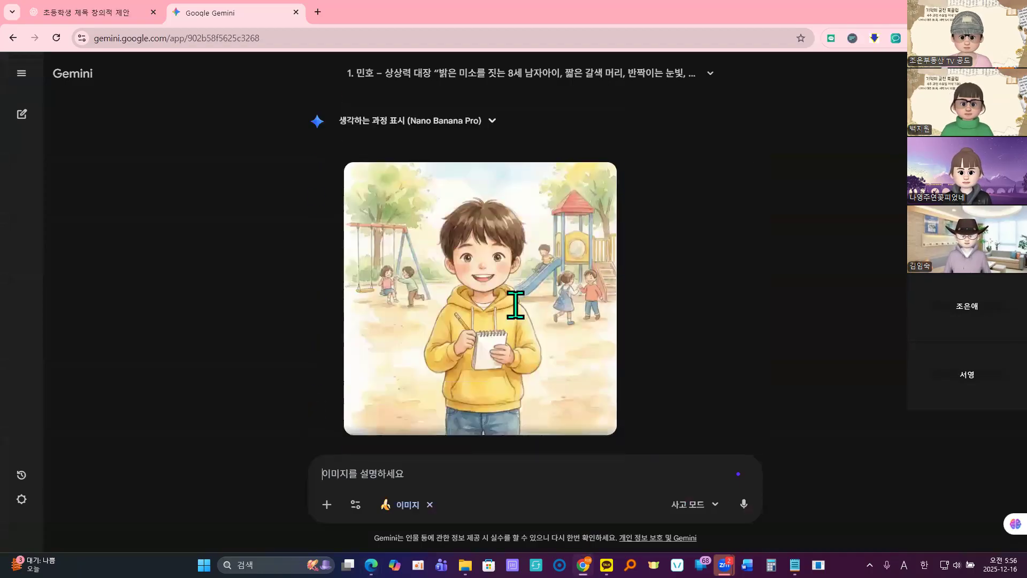
{"action": "scroll", "coordinate": [515, 304], "scroll_direction": "up", "scroll_amount": 2}
{"action": "right_click", "coordinate": [417, 327]}
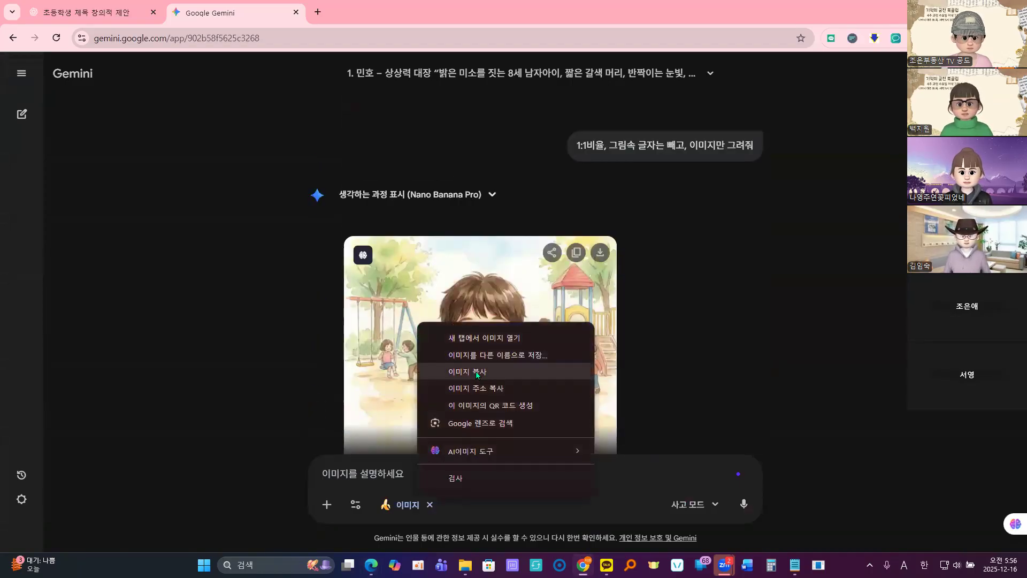
{"action": "left_click", "coordinate": [460, 371]}
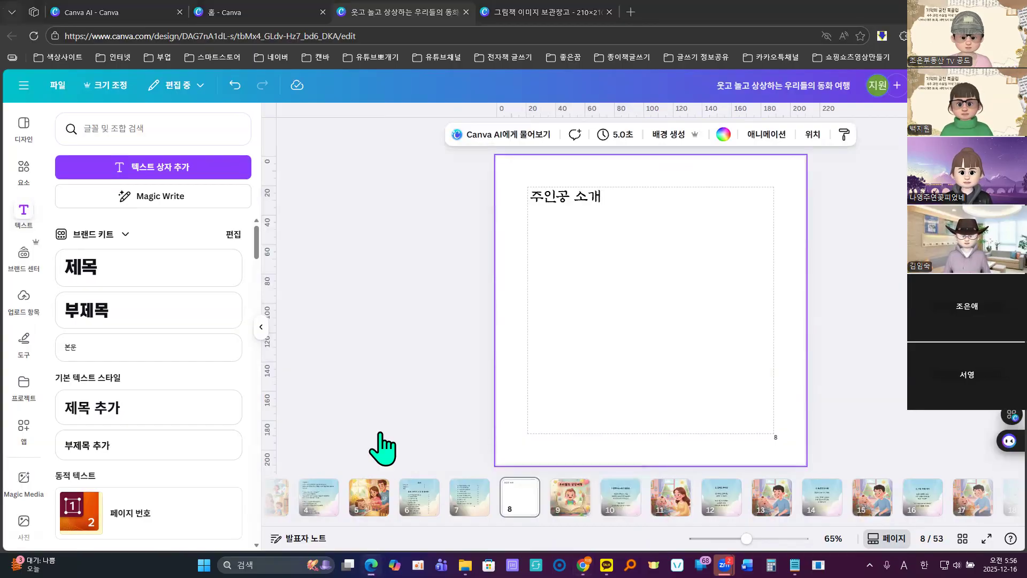
Step: Switch to Canva, paste the boy image on page 8 and shrink it to fit below the heading at the left margin
{"action": "left_click", "coordinate": [374, 513]}
{"action": "right_click", "coordinate": [557, 278]}
{"action": "left_click", "coordinate": [612, 345]}
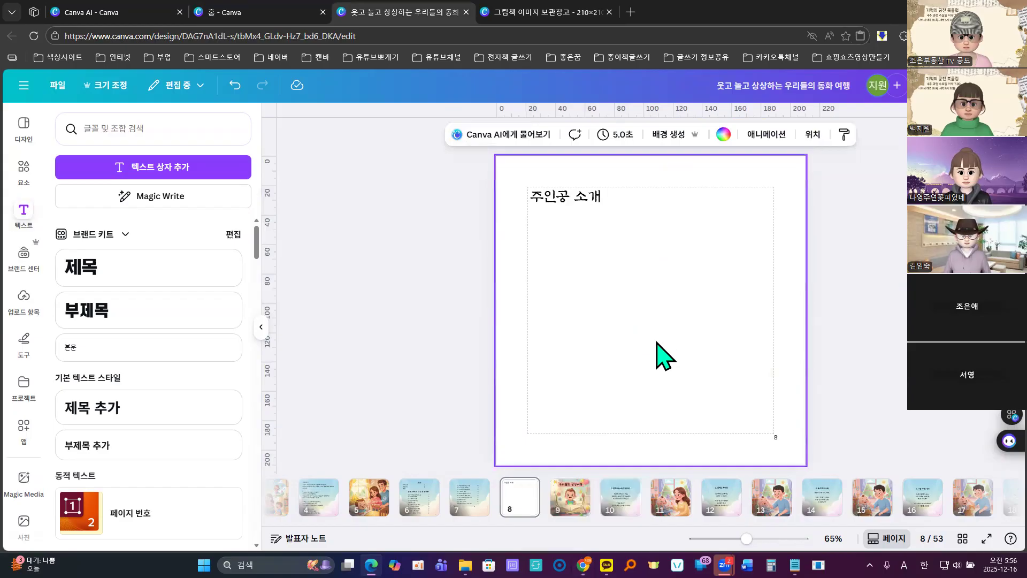
{"action": "left_click_drag", "start_coordinate": [724, 389], "coordinate": [567, 264]}
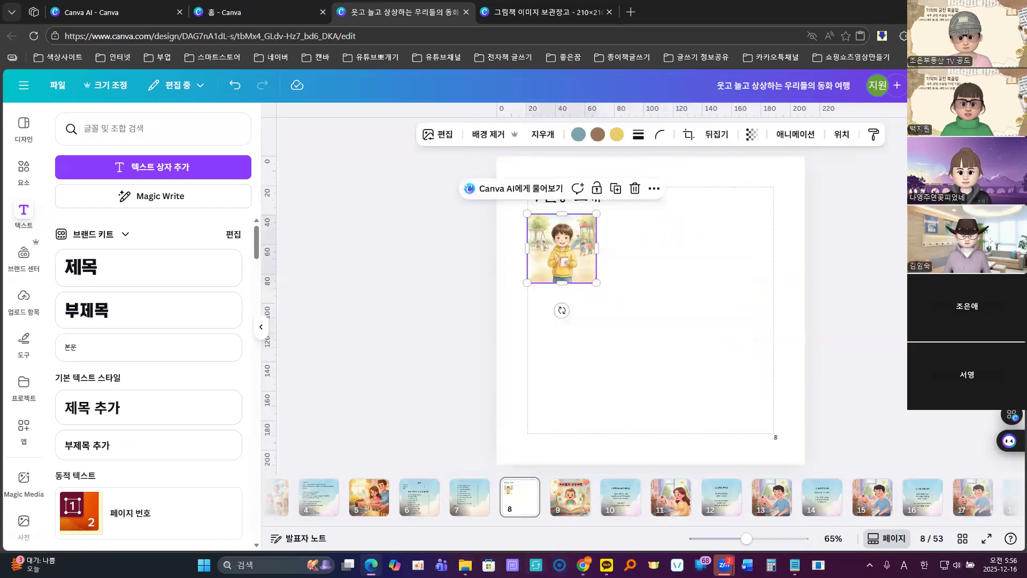
Step: Switch to Gemini and copy the generated image of the singing girl in the blue dress
{"action": "mouse_move", "coordinate": [583, 565]}
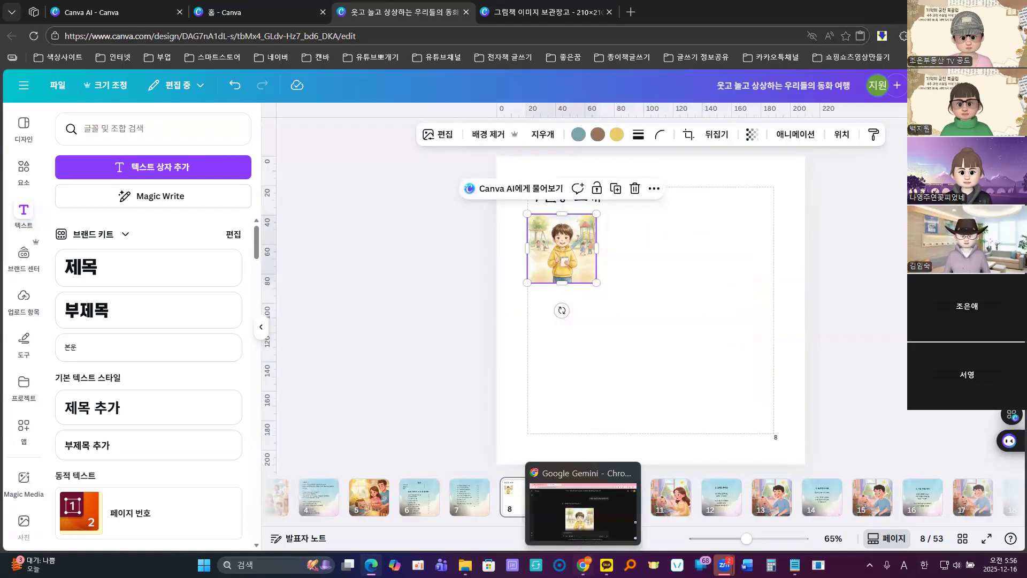
{"action": "left_click", "coordinate": [564, 483]}
{"action": "scroll", "coordinate": [692, 348], "scroll_direction": "down", "scroll_amount": 5}
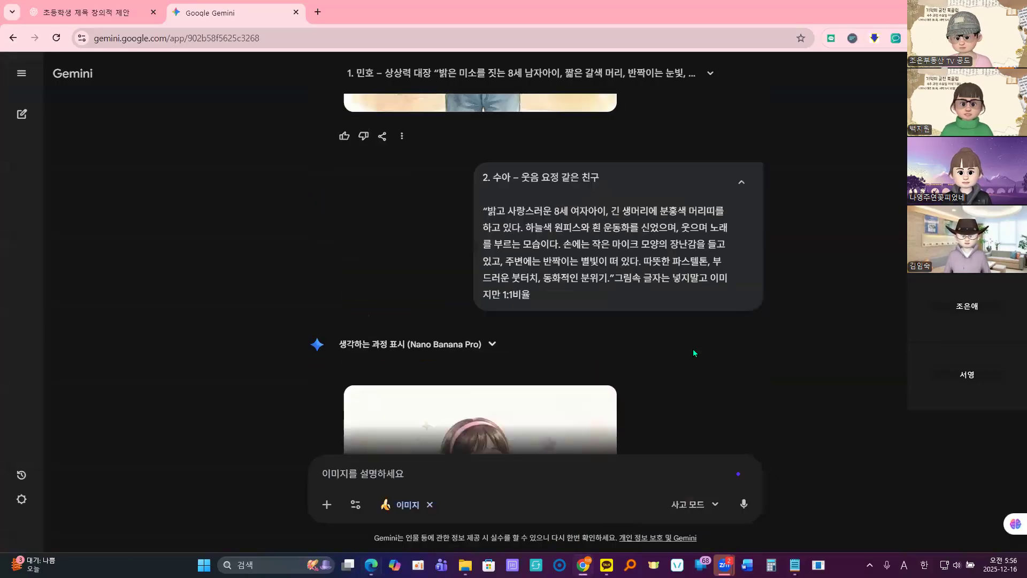
{"action": "scroll", "coordinate": [694, 350], "scroll_direction": "down", "scroll_amount": 4}
{"action": "scroll", "coordinate": [694, 350], "scroll_direction": "up", "scroll_amount": 4}
{"action": "scroll", "coordinate": [688, 351], "scroll_direction": "down", "scroll_amount": 7}
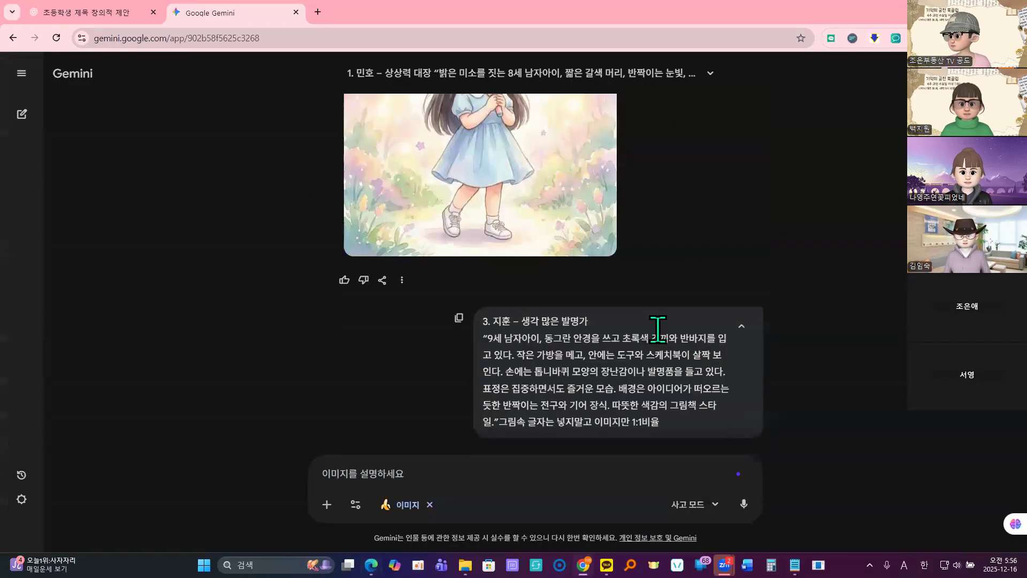
{"action": "right_click", "coordinate": [413, 168]}
{"action": "left_click", "coordinate": [467, 210]}
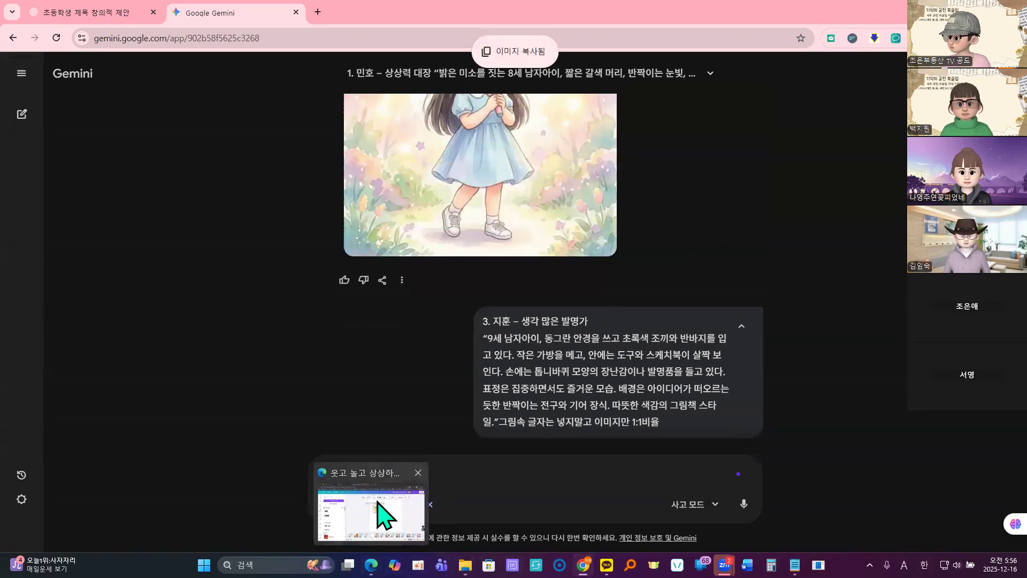
Step: Switch to Canva, paste the girl image on page 8, shrink it and place it at the right margin across from the boy
{"action": "left_click", "coordinate": [385, 509]}
{"action": "right_click", "coordinate": [685, 310]}
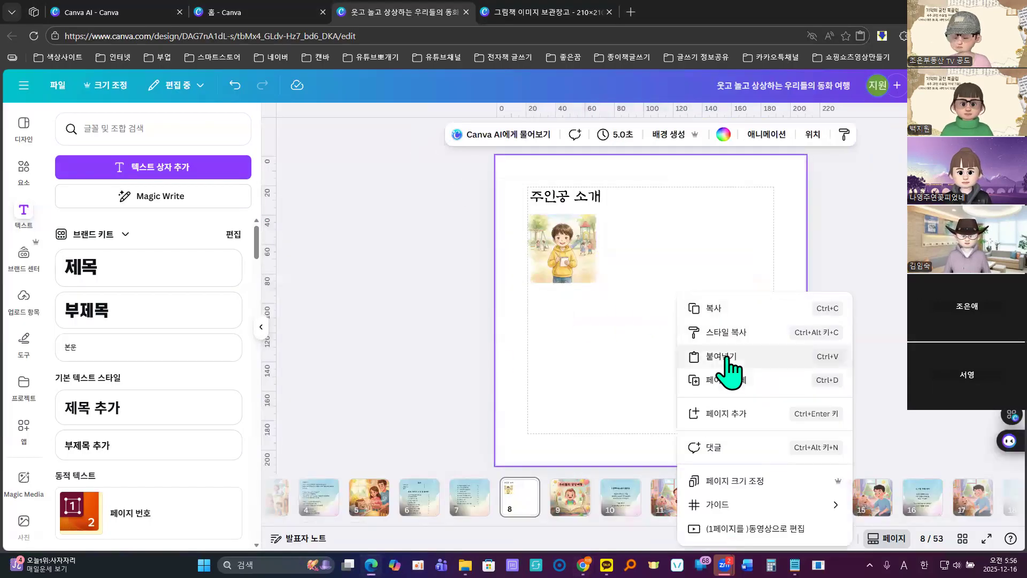
{"action": "left_click", "coordinate": [722, 357]}
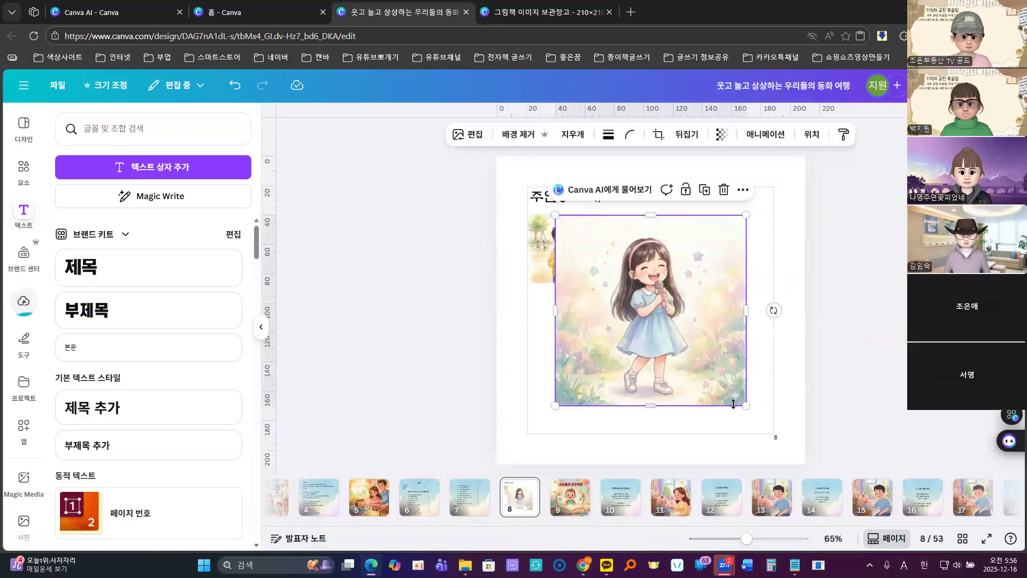
{"action": "left_click_drag", "start_coordinate": [722, 384], "coordinate": [683, 261]}
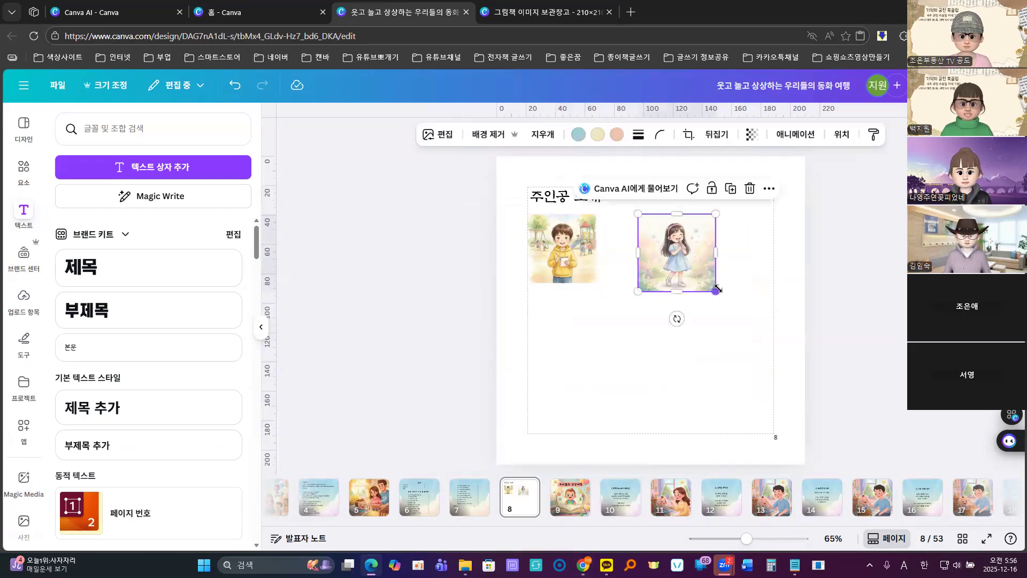
{"action": "left_click_drag", "start_coordinate": [690, 265], "coordinate": [745, 255]}
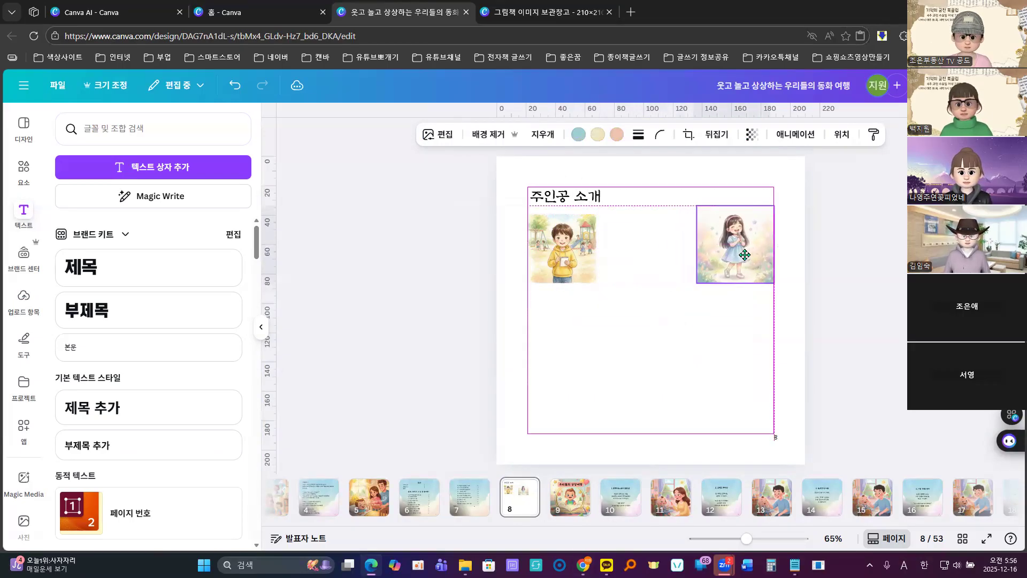
Step: Enlarge the boy and girl images to similar sizes side by side, and centre the 주인공 소개 heading above them
{"action": "left_click", "coordinate": [592, 277]}
{"action": "left_click_drag", "start_coordinate": [597, 279], "coordinate": [637, 298]}
{"action": "left_click", "coordinate": [695, 277]}
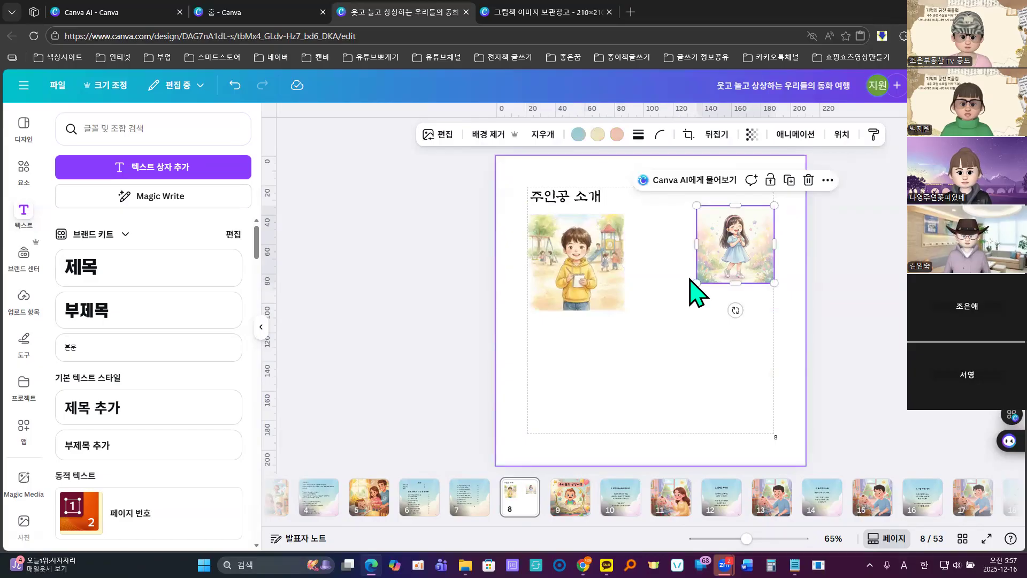
{"action": "left_click_drag", "start_coordinate": [696, 283], "coordinate": [674, 305]}
{"action": "left_click_drag", "start_coordinate": [715, 266], "coordinate": [707, 273]}
{"action": "left_click_drag", "start_coordinate": [584, 274], "coordinate": [586, 273]}
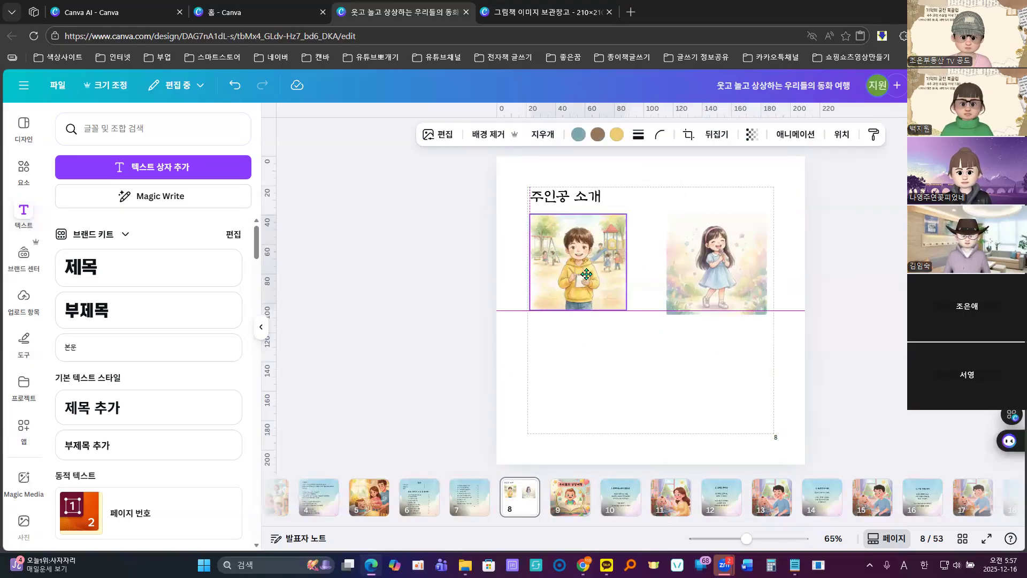
{"action": "left_click", "coordinate": [716, 267]}
{"action": "left_click", "coordinate": [722, 364]}
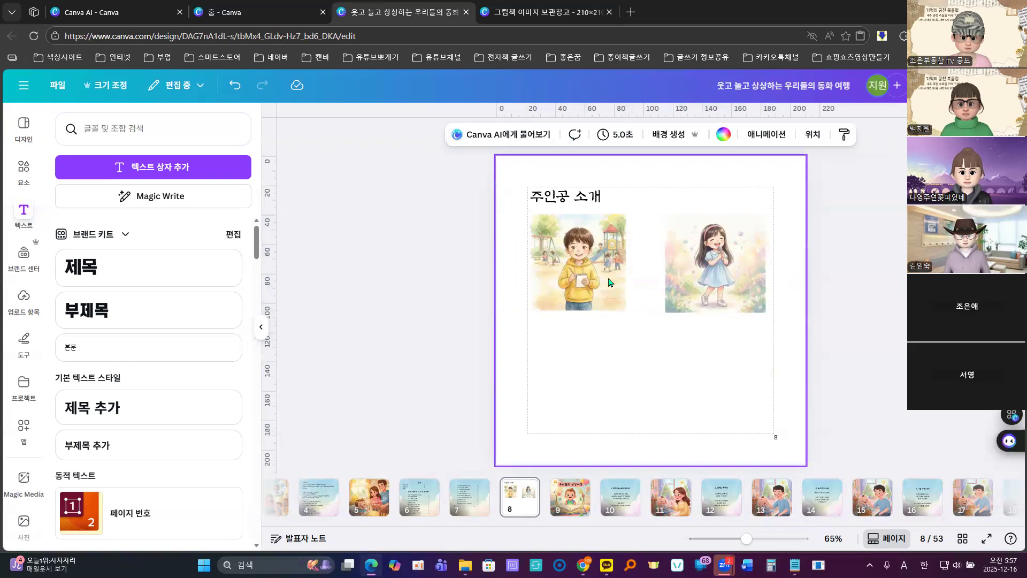
{"action": "left_click_drag", "start_coordinate": [581, 199], "coordinate": [654, 196]}
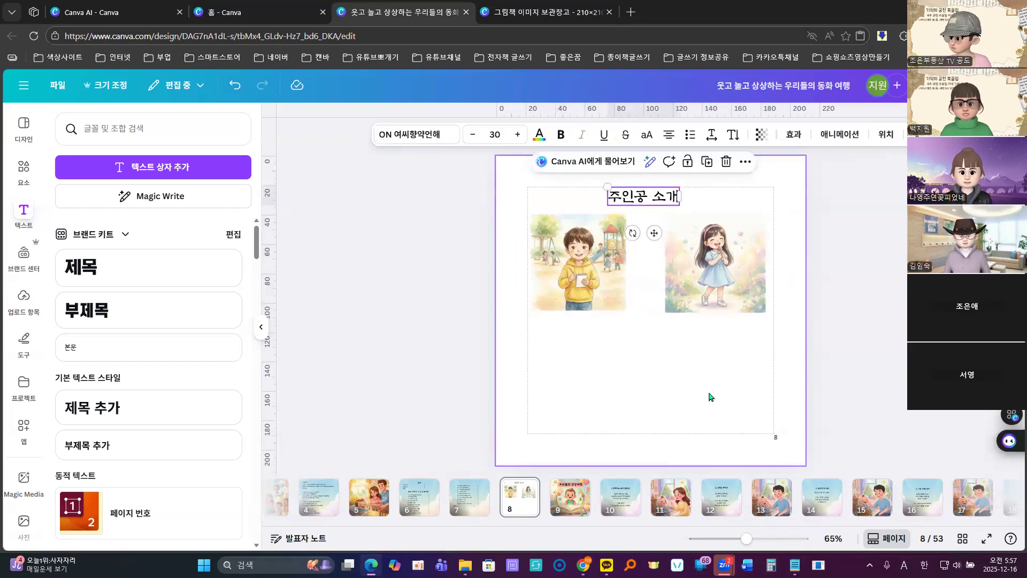
{"action": "left_click", "coordinate": [645, 386]}
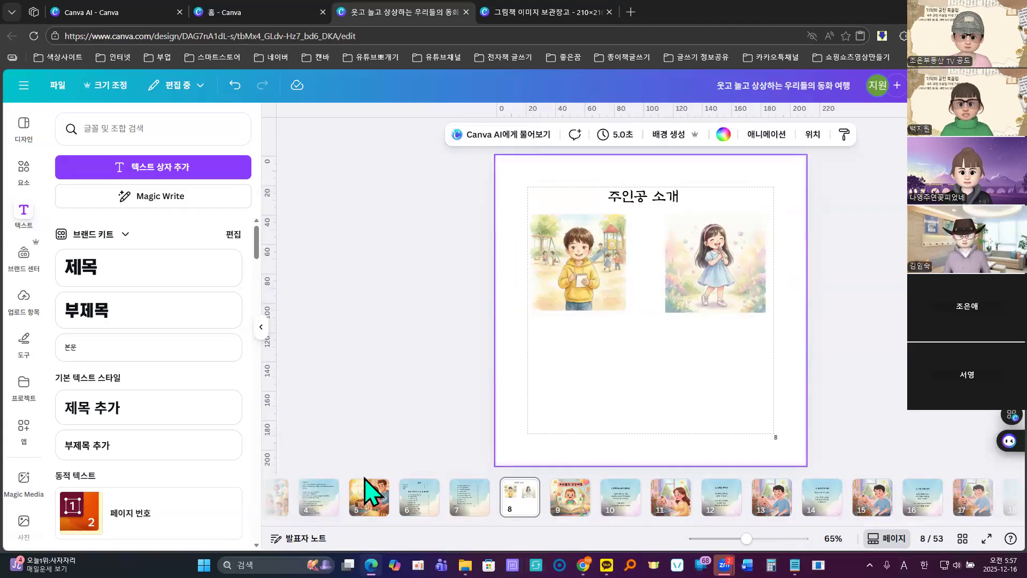
Step: Switch to Gemini and copy the generated image of the boy with glasses and a green vest holding gears
{"action": "mouse_move", "coordinate": [583, 564]}
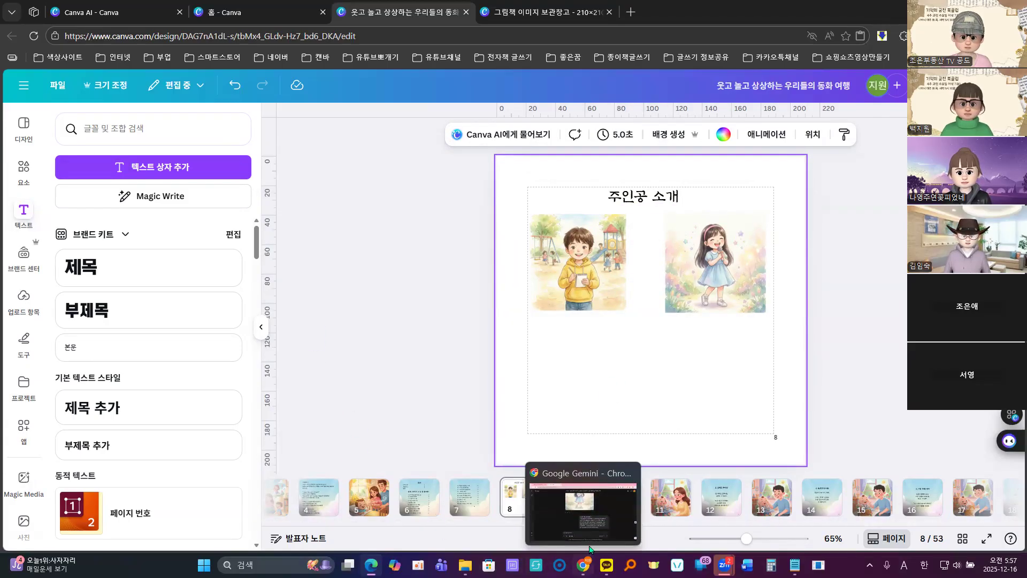
{"action": "left_click", "coordinate": [582, 506]}
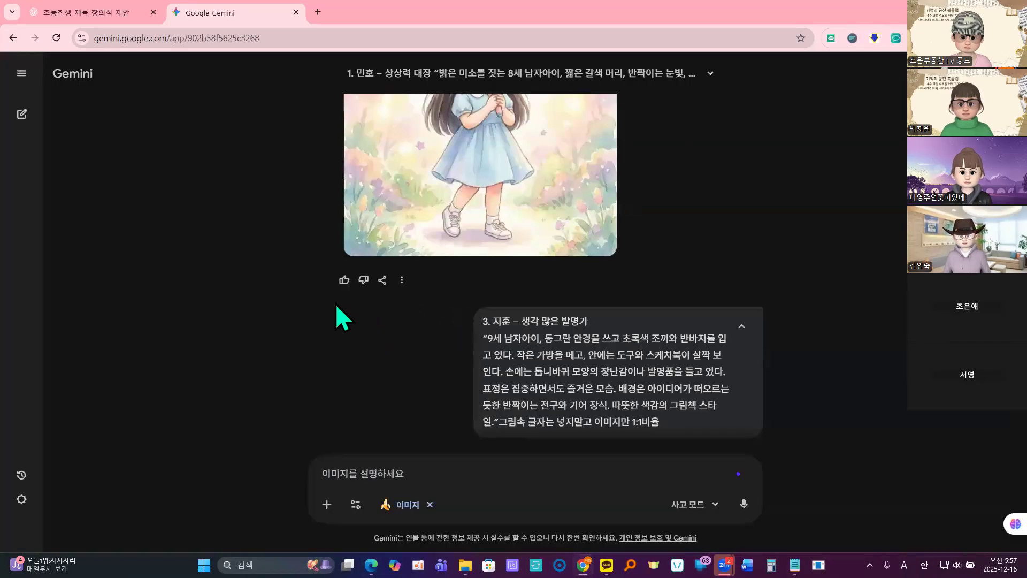
{"action": "scroll", "coordinate": [352, 316], "scroll_direction": "down", "scroll_amount": 7}
{"action": "right_click", "coordinate": [433, 268]}
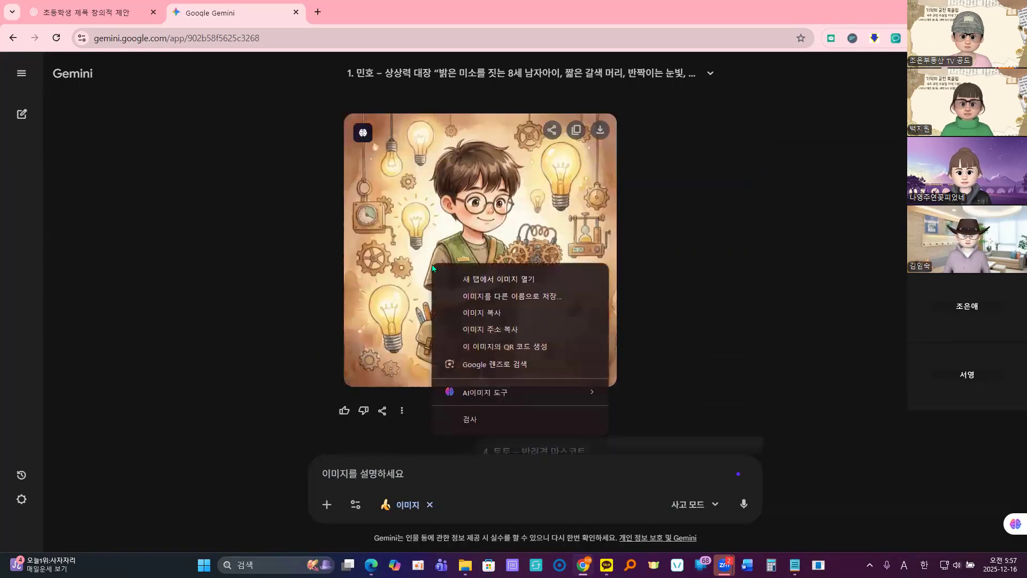
{"action": "left_click", "coordinate": [481, 312]}
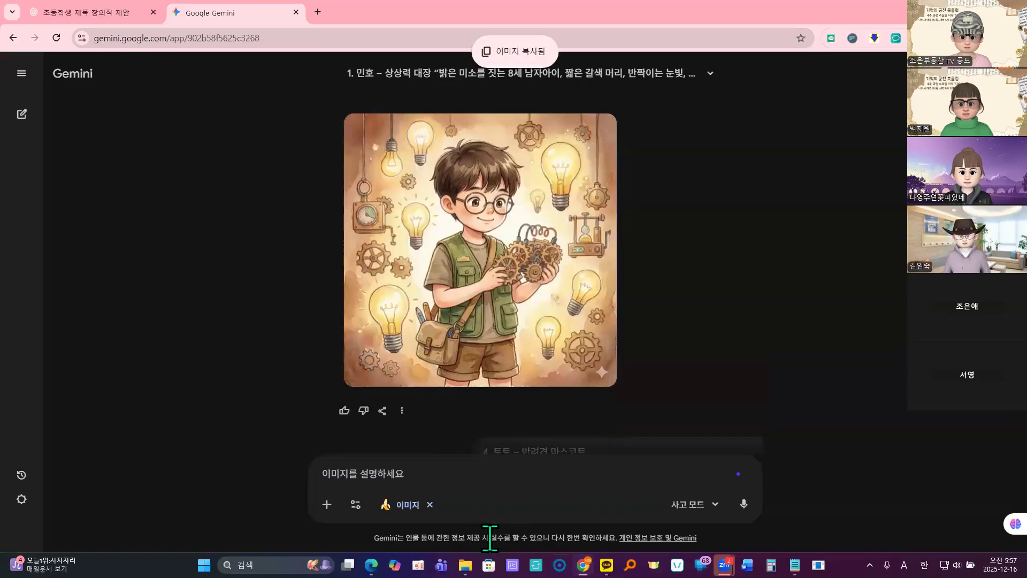
Step: Switch to Canva, paste the boy with glasses on page 8, shrink the image and place it below the boy in the yellow hoodie
{"action": "mouse_move", "coordinate": [371, 564]}
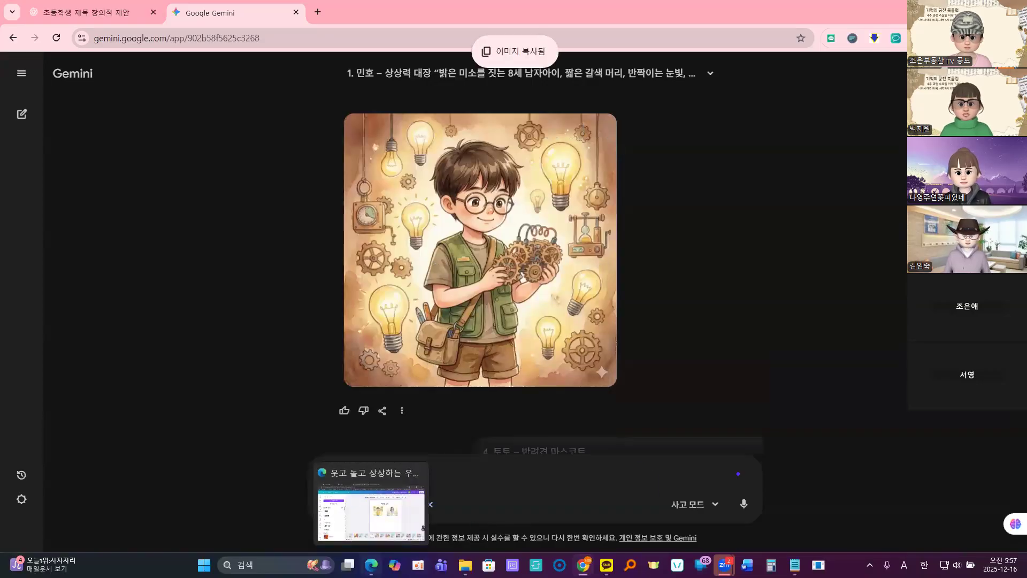
{"action": "left_click", "coordinate": [385, 524]}
{"action": "right_click", "coordinate": [570, 387]}
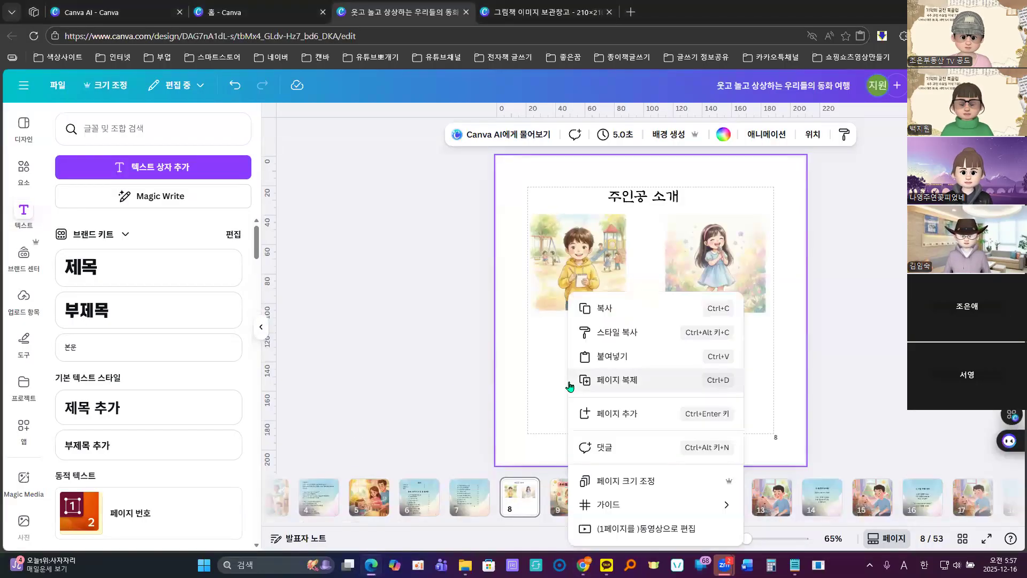
{"action": "left_click", "coordinate": [613, 363]}
{"action": "key", "text": "ctrl+v"}
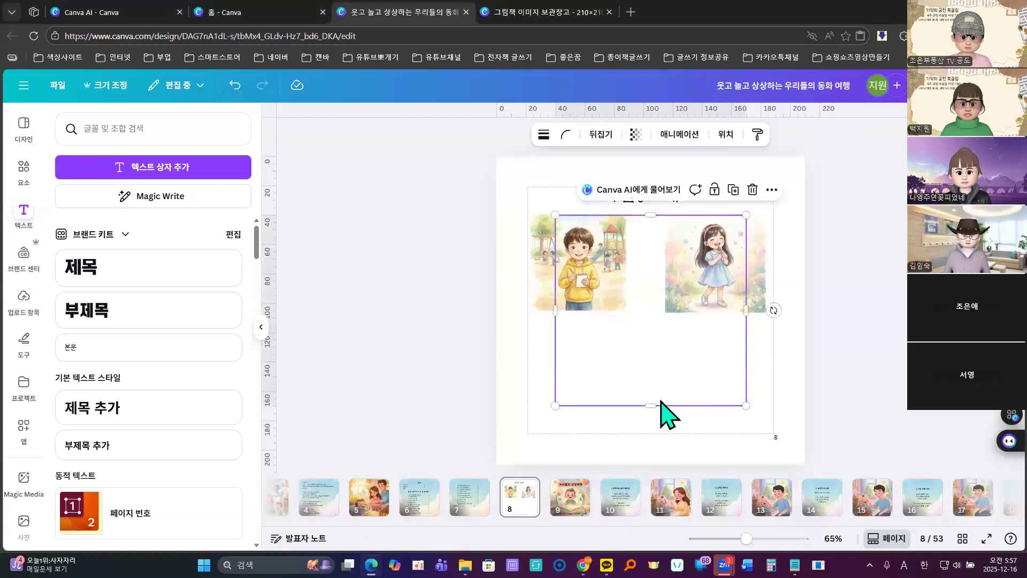
{"action": "left_click_drag", "start_coordinate": [715, 241], "coordinate": [664, 311]}
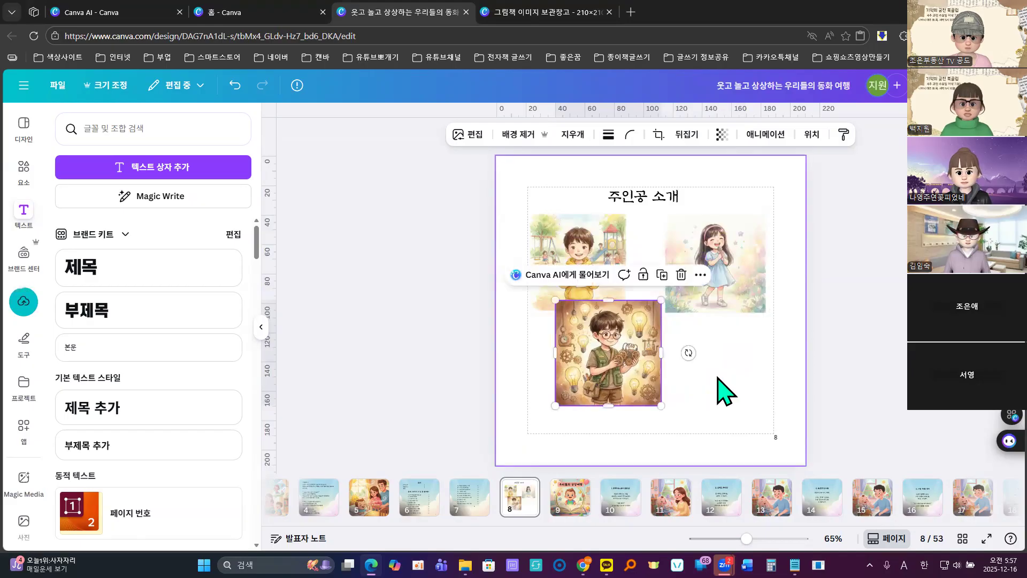
{"action": "left_click_drag", "start_coordinate": [582, 403], "coordinate": [564, 390]}
{"action": "left_click_drag", "start_coordinate": [642, 323], "coordinate": [634, 340]}
{"action": "left_click_drag", "start_coordinate": [566, 393], "coordinate": [561, 392]}
{"action": "left_click", "coordinate": [676, 412]}
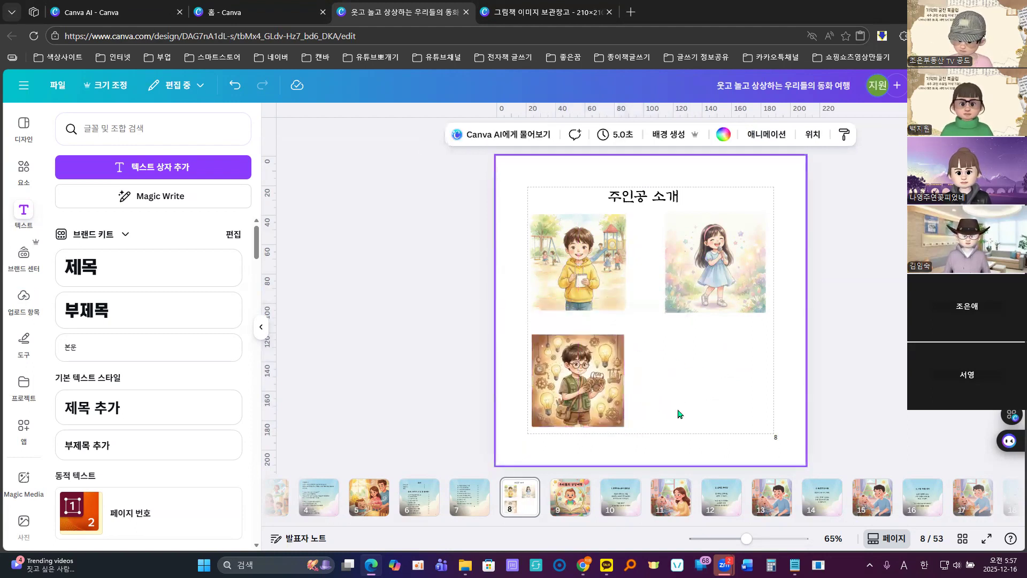
Step: Switch to Gemini and copy the generated image of the running brown-and-white puppy
{"action": "mouse_move", "coordinate": [583, 563]}
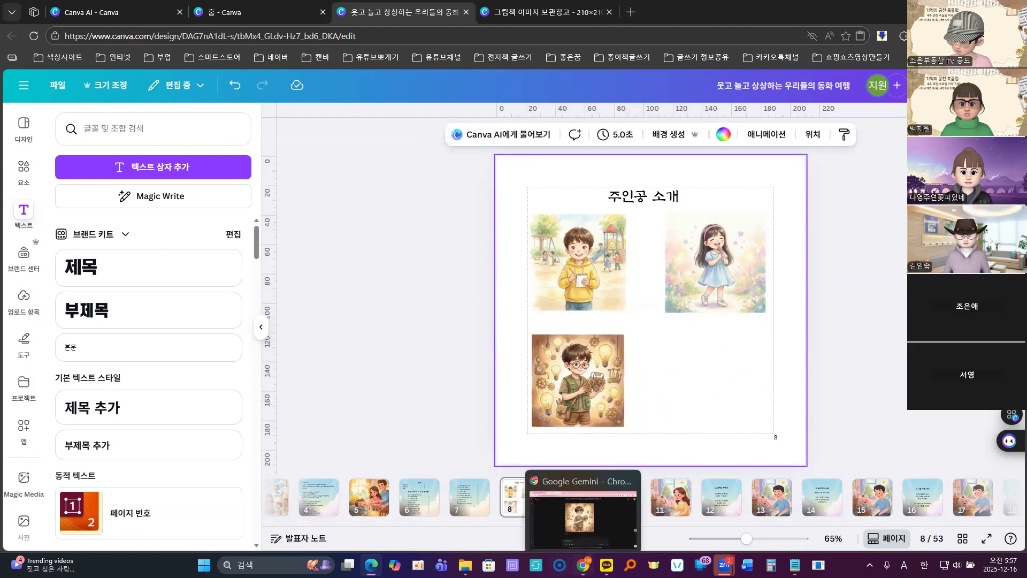
{"action": "left_click", "coordinate": [608, 530]}
{"action": "scroll", "coordinate": [694, 328], "scroll_direction": "down", "scroll_amount": 10}
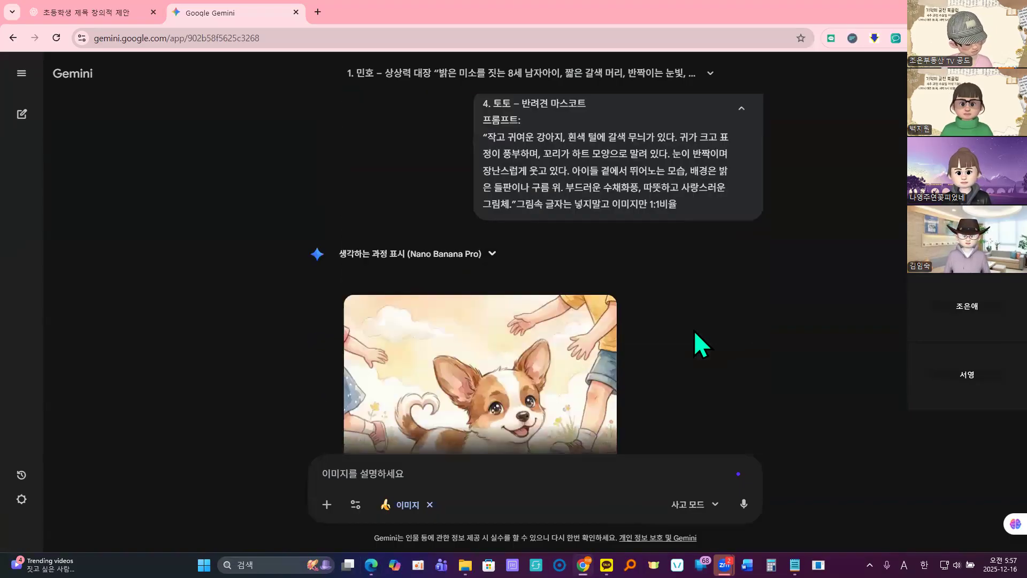
{"action": "right_click", "coordinate": [443, 231]}
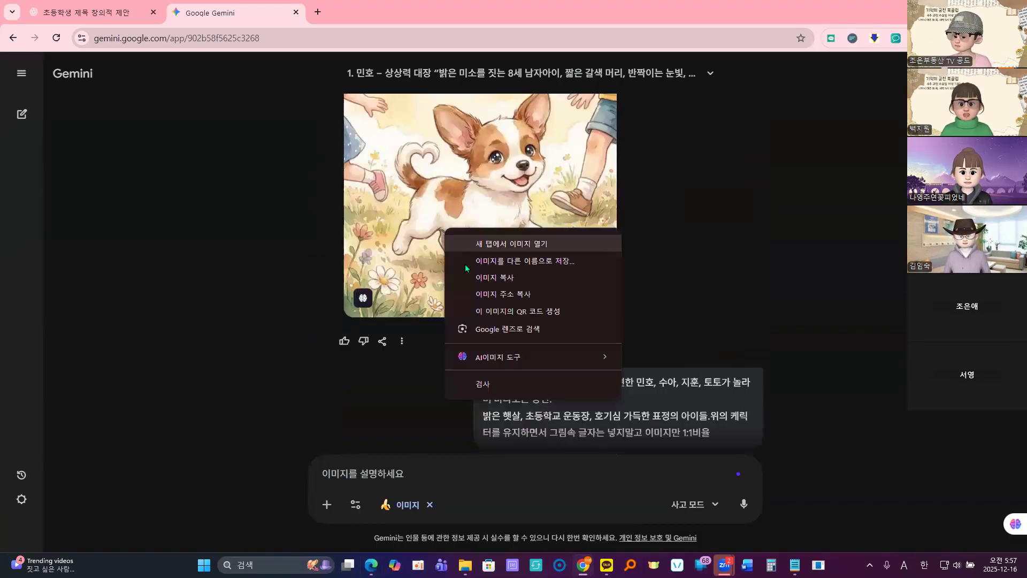
{"action": "left_click", "coordinate": [491, 277]}
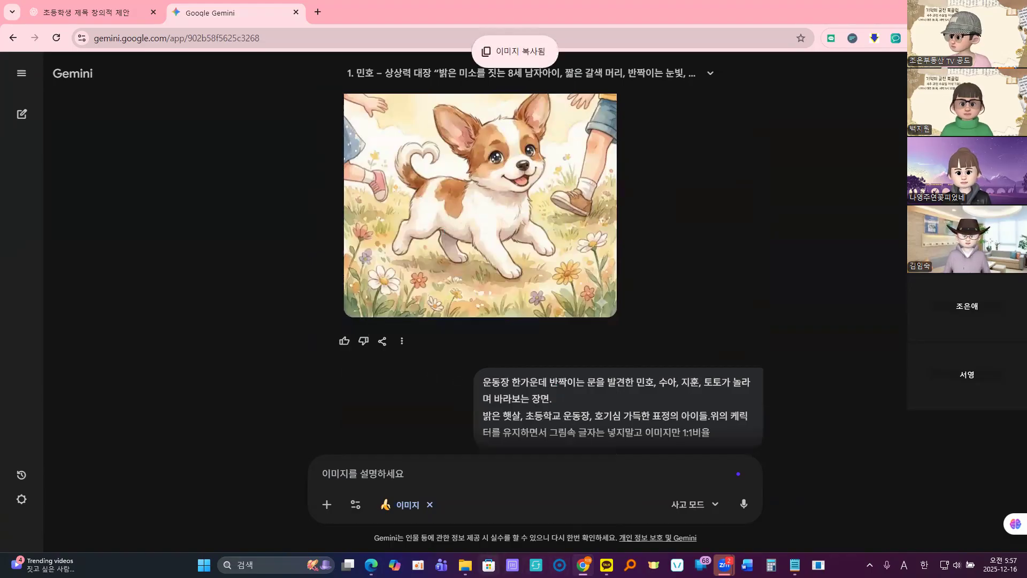
Step: Switch to Canva, paste the puppy image on page 8, shrink it and place it below the girl
{"action": "mouse_move", "coordinate": [583, 564]}
{"action": "mouse_move", "coordinate": [371, 564]}
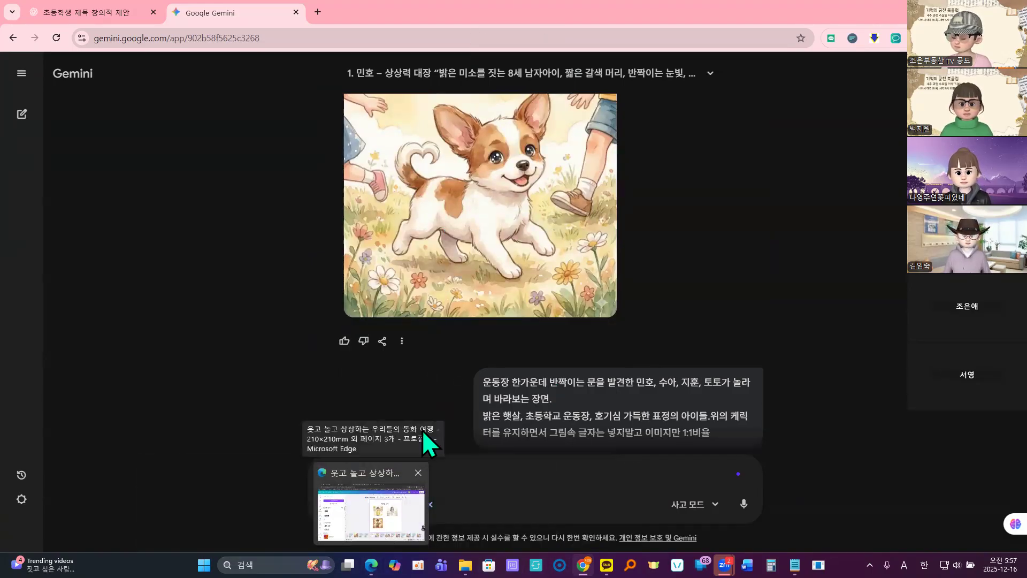
{"action": "left_click", "coordinate": [396, 497]}
{"action": "right_click", "coordinate": [724, 374]}
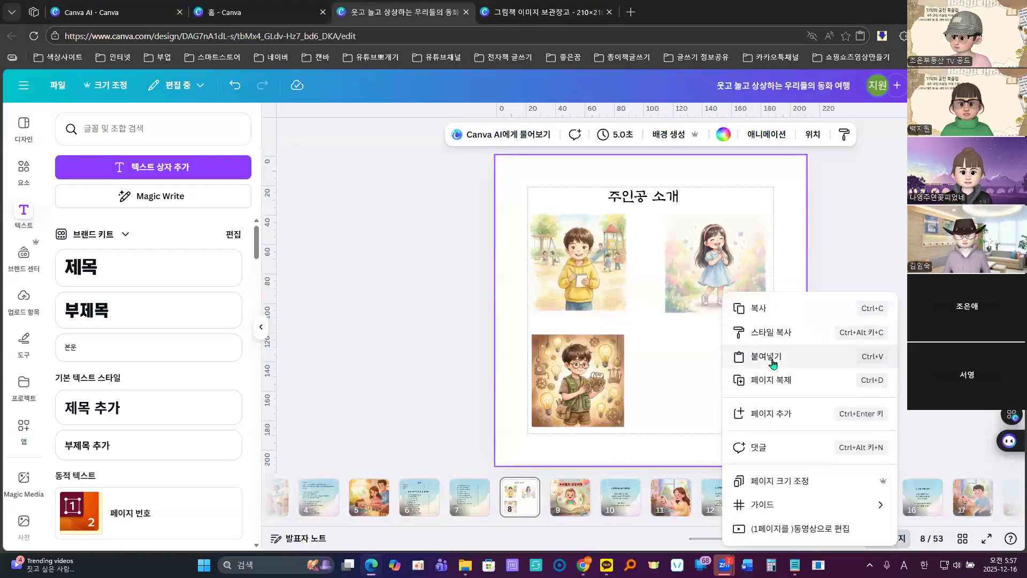
{"action": "left_click", "coordinate": [766, 356]}
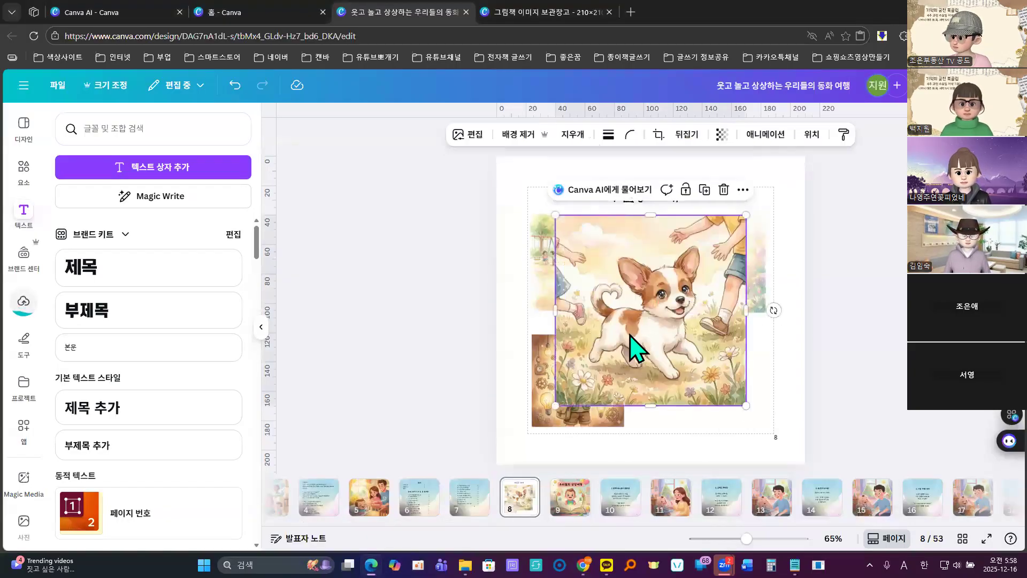
{"action": "left_click_drag", "start_coordinate": [556, 215], "coordinate": [650, 309]}
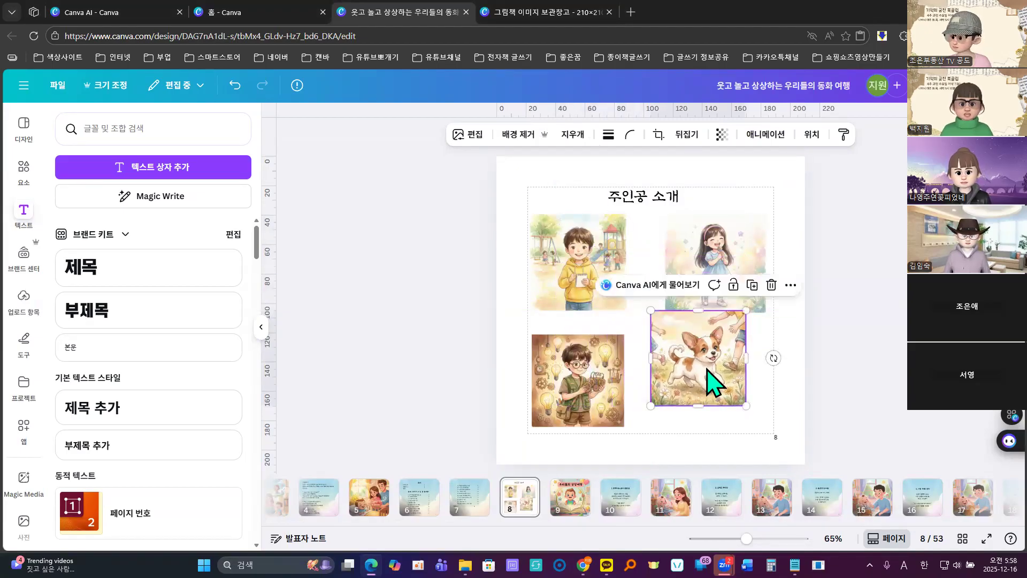
{"action": "left_click_drag", "start_coordinate": [697, 361], "coordinate": [720, 381]}
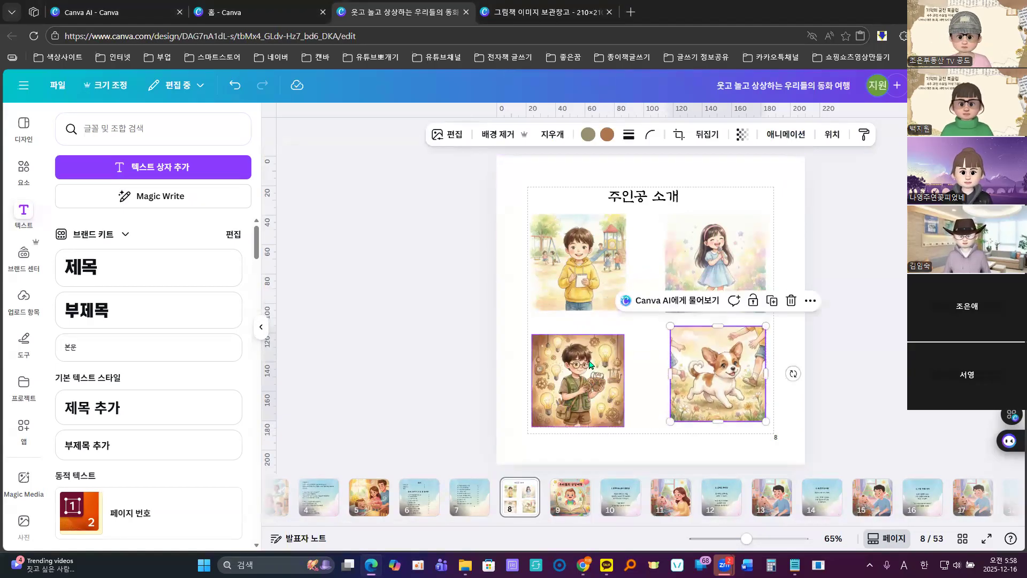
Step: Adjust the sizes of the boy with glasses and the puppy images to match, and align the puppy under the girl
{"action": "left_click", "coordinate": [623, 335]}
{"action": "left_click_drag", "start_coordinate": [628, 332], "coordinate": [672, 328]}
{"action": "left_click", "coordinate": [680, 342]}
{"action": "left_click_drag", "start_coordinate": [710, 373], "coordinate": [707, 369]}
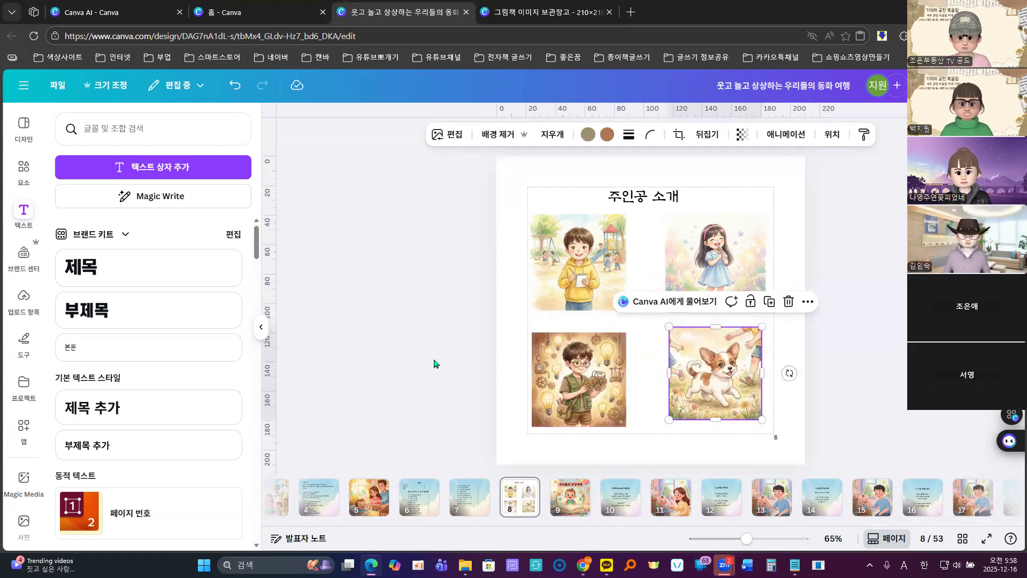
{"action": "left_click", "coordinate": [785, 177]}
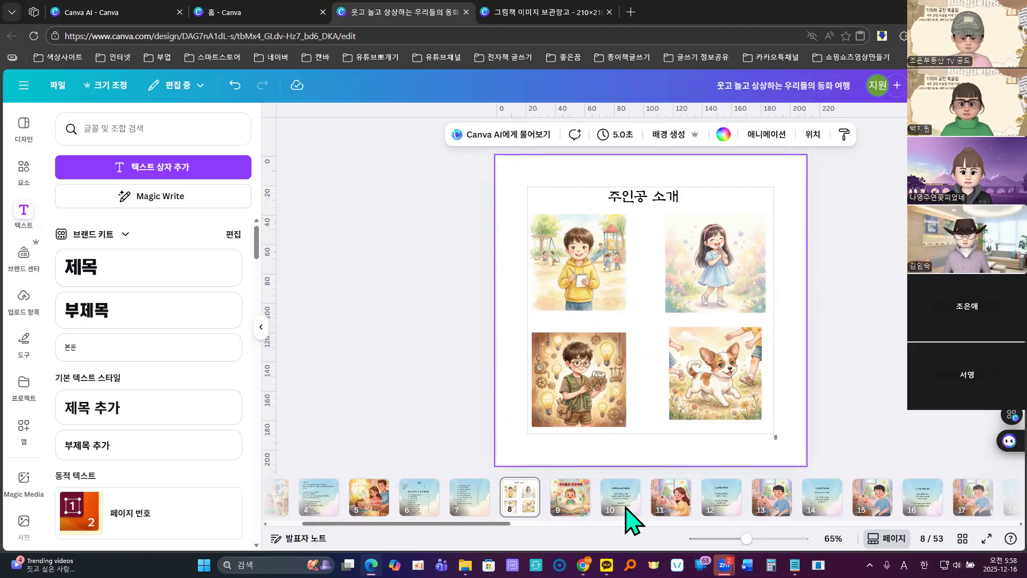
Step: Open page 11 of the book, then switch to Gemini and copy the scene of the children and puppy at the shining playground door
{"action": "left_click", "coordinate": [672, 505]}
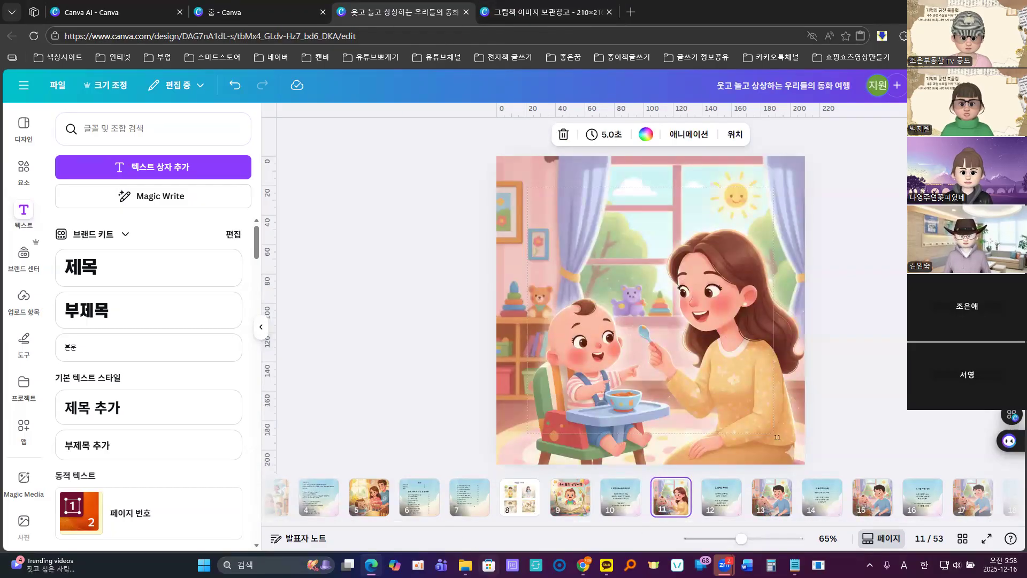
{"action": "mouse_move", "coordinate": [583, 564]}
{"action": "left_click", "coordinate": [560, 509]}
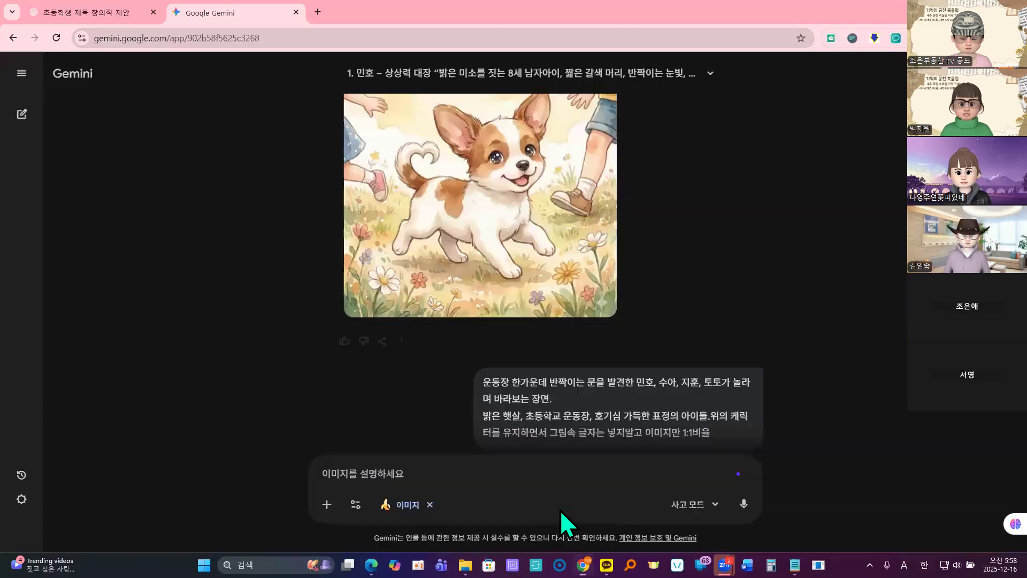
{"action": "scroll", "coordinate": [415, 330], "scroll_direction": "down", "scroll_amount": 5}
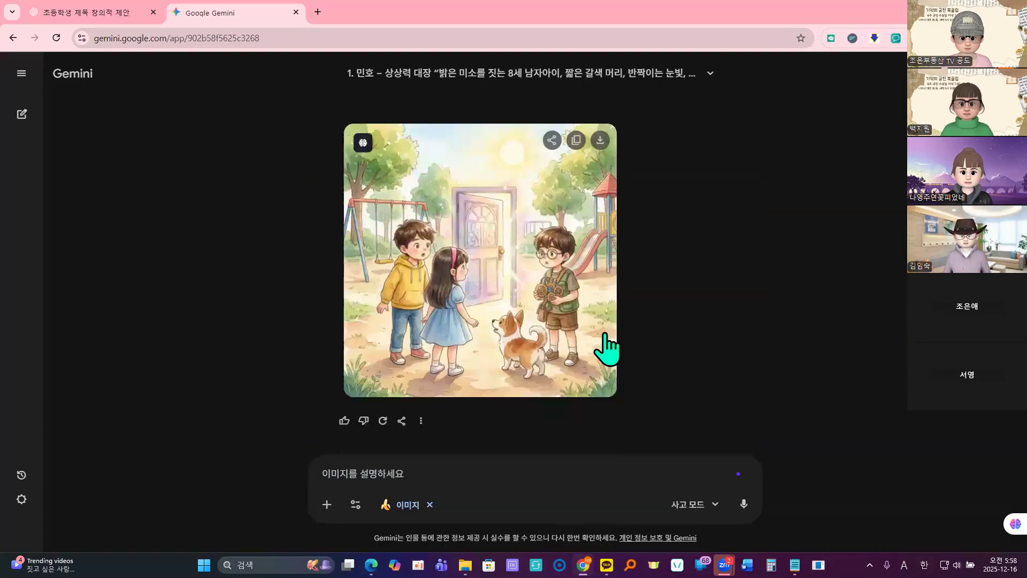
{"action": "right_click", "coordinate": [461, 248]}
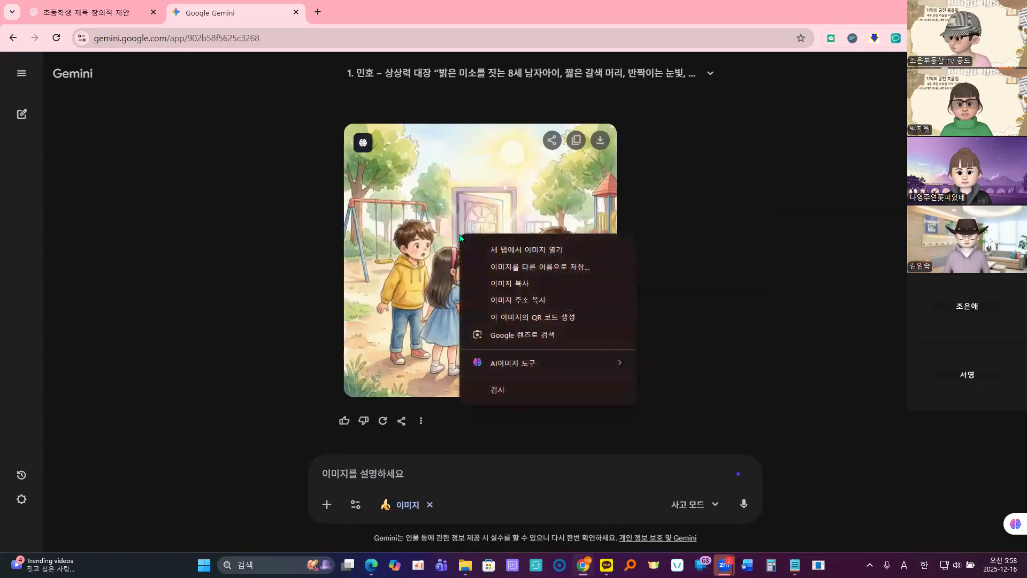
{"action": "left_click", "coordinate": [505, 284]}
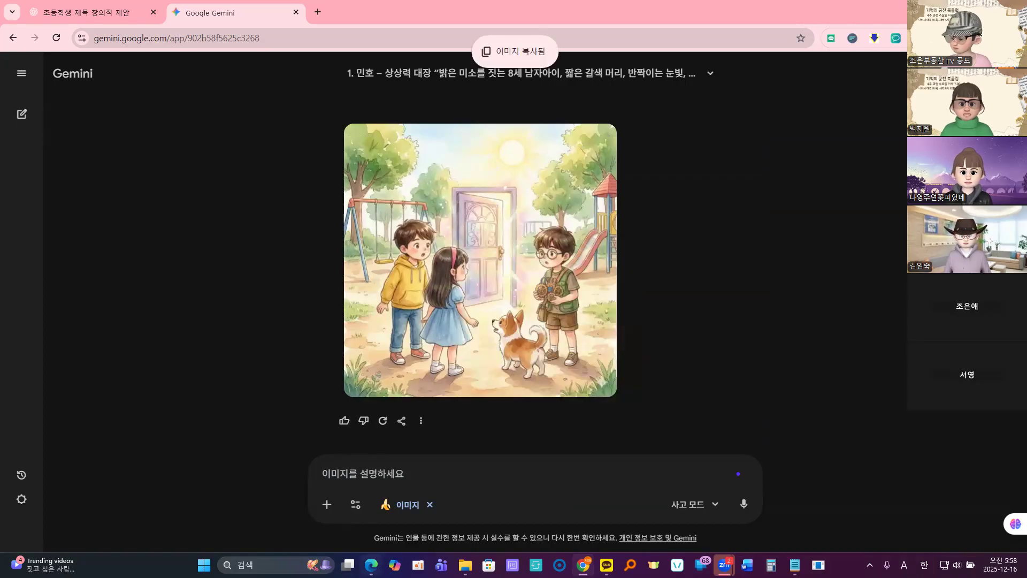
Step: Switch to Canva, paste the playground door scene on page 11 and replace the page's background with it
{"action": "mouse_move", "coordinate": [372, 564]}
{"action": "left_click", "coordinate": [357, 522]}
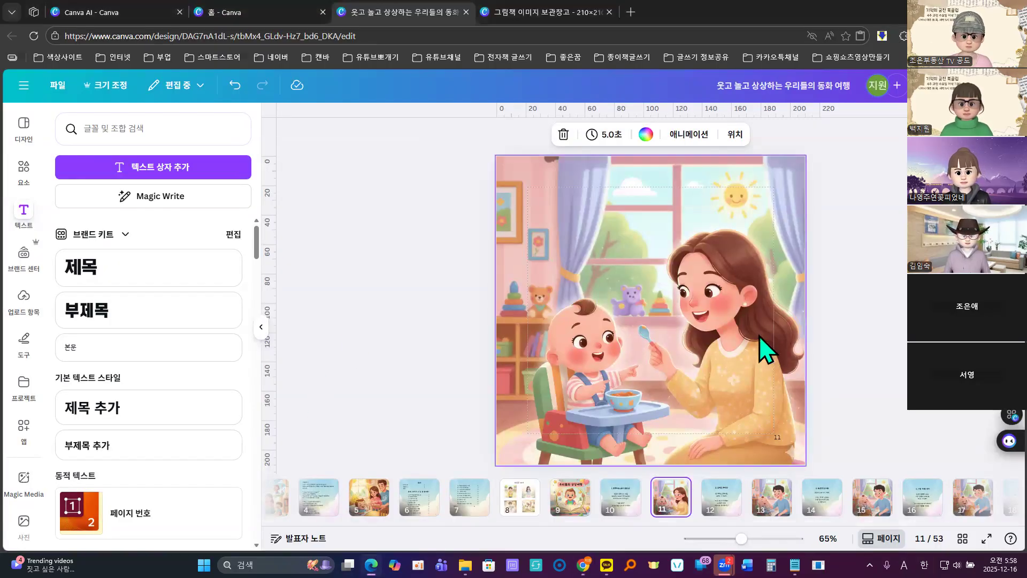
{"action": "left_click", "coordinate": [639, 327]}
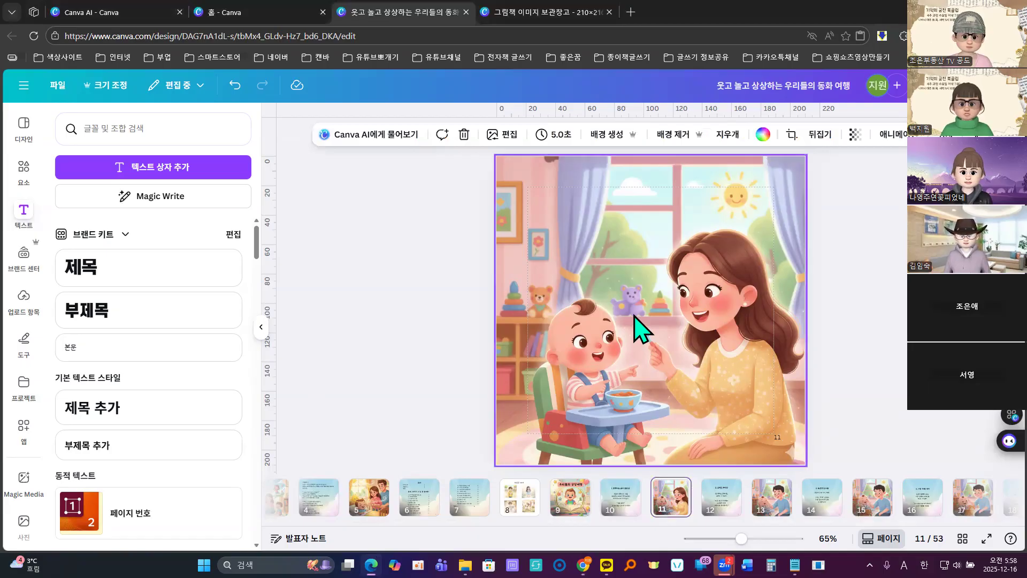
{"action": "key", "text": "ctrl+v"}
{"action": "left_click", "coordinate": [742, 190]}
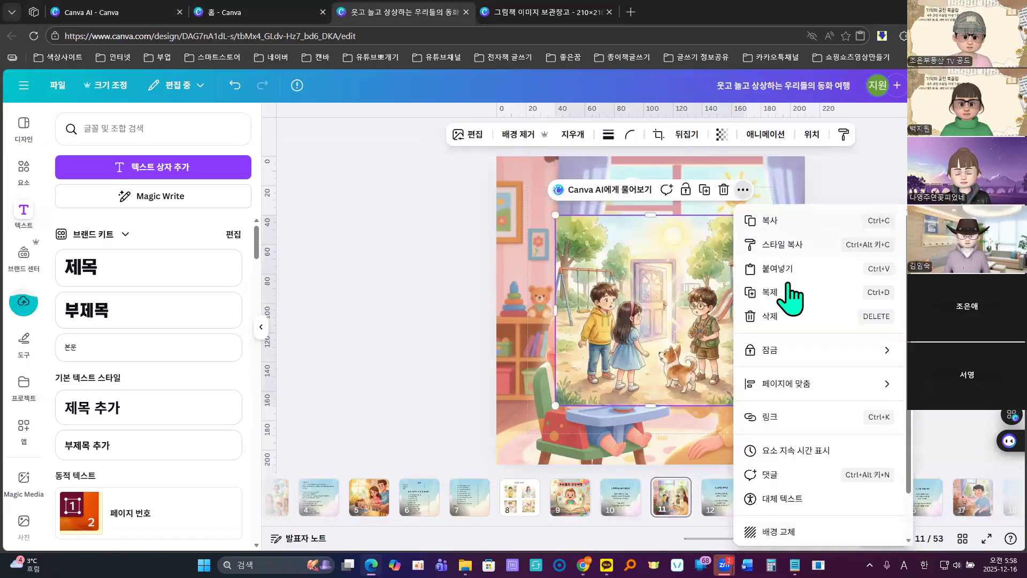
{"action": "scroll", "coordinate": [823, 337], "scroll_direction": "down", "scroll_amount": 1}
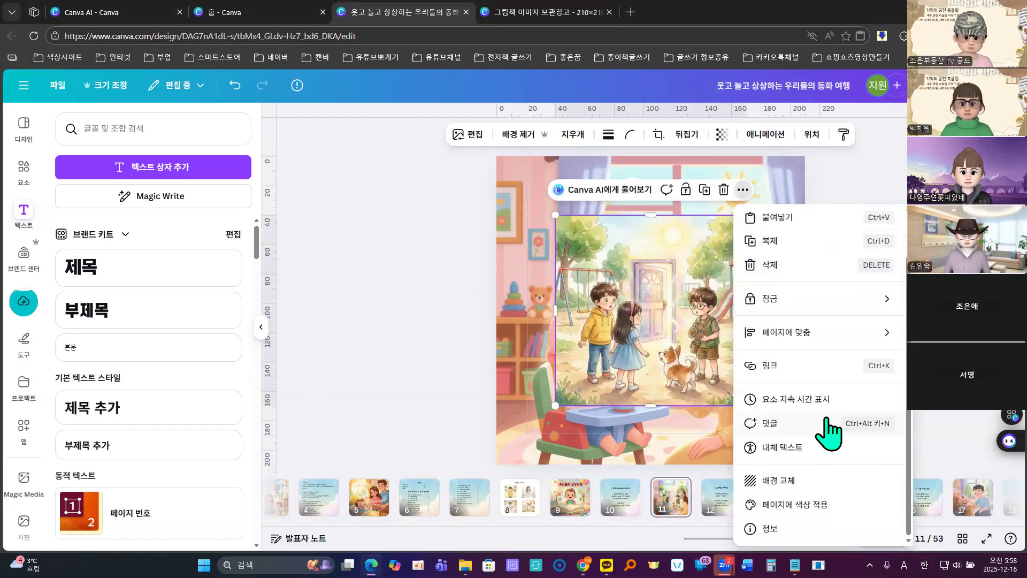
{"action": "left_click", "coordinate": [781, 478]}
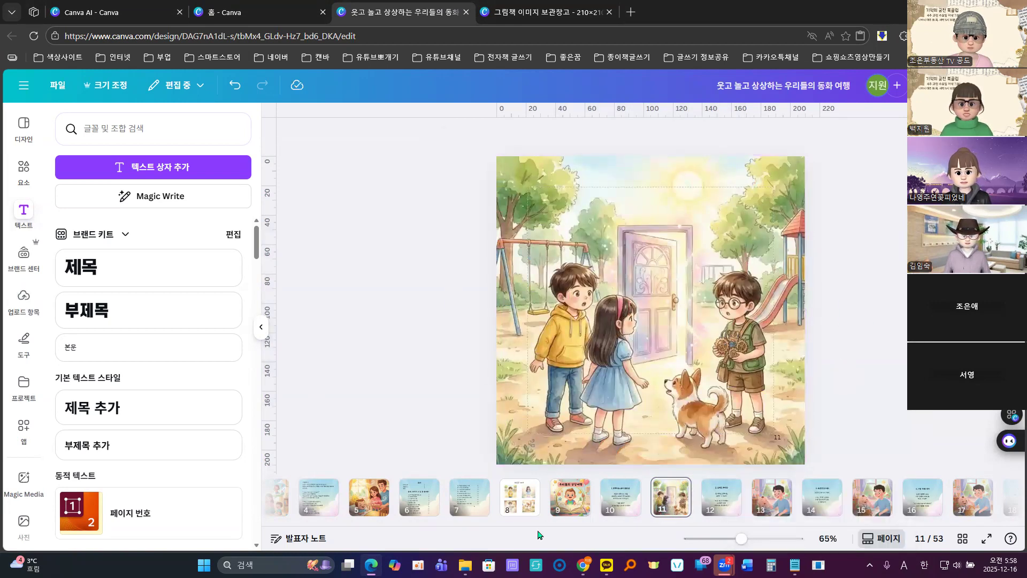
Step: Open page 13 of the book, then switch to Canva AI and copy the scene text under "2페이지 – 신비한 초대장"
{"action": "left_click", "coordinate": [770, 522]}
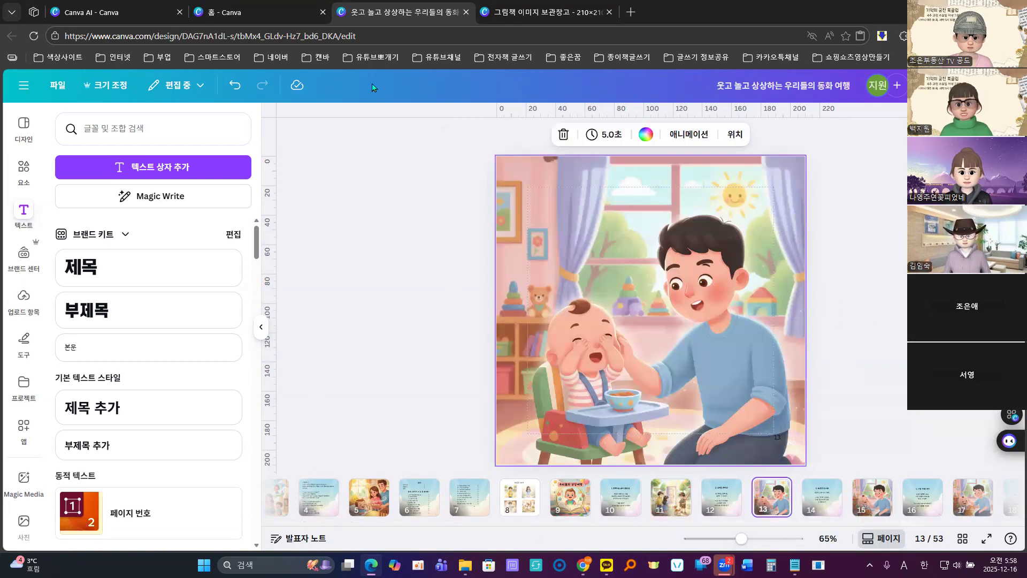
{"action": "left_click", "coordinate": [128, 13]}
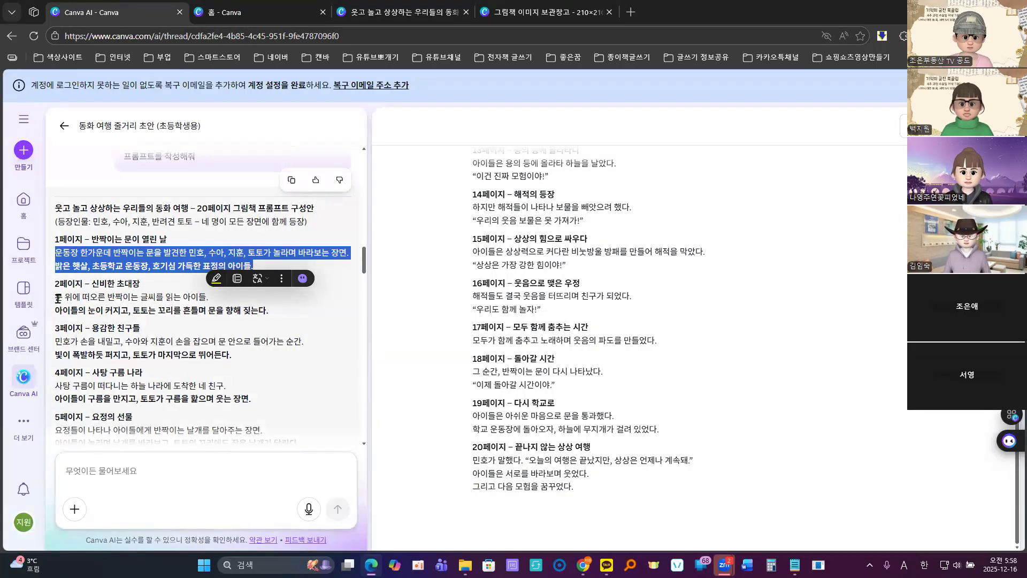
{"action": "left_click_drag", "start_coordinate": [56, 299], "coordinate": [283, 309]}
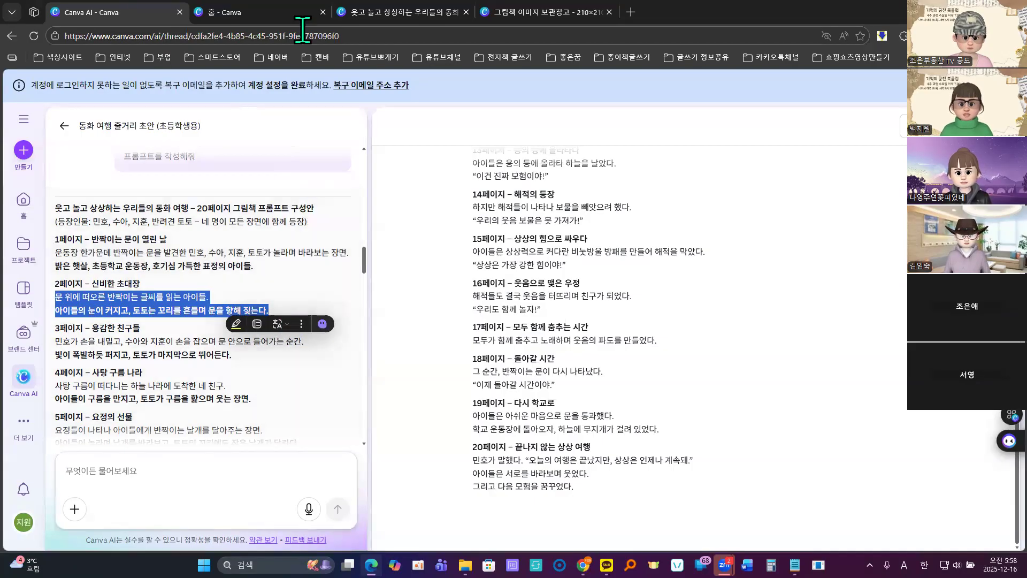
Step: Switch to Gemini and paste the 2페이지 scene text into the image prompt
{"action": "left_click", "coordinate": [419, 12]}
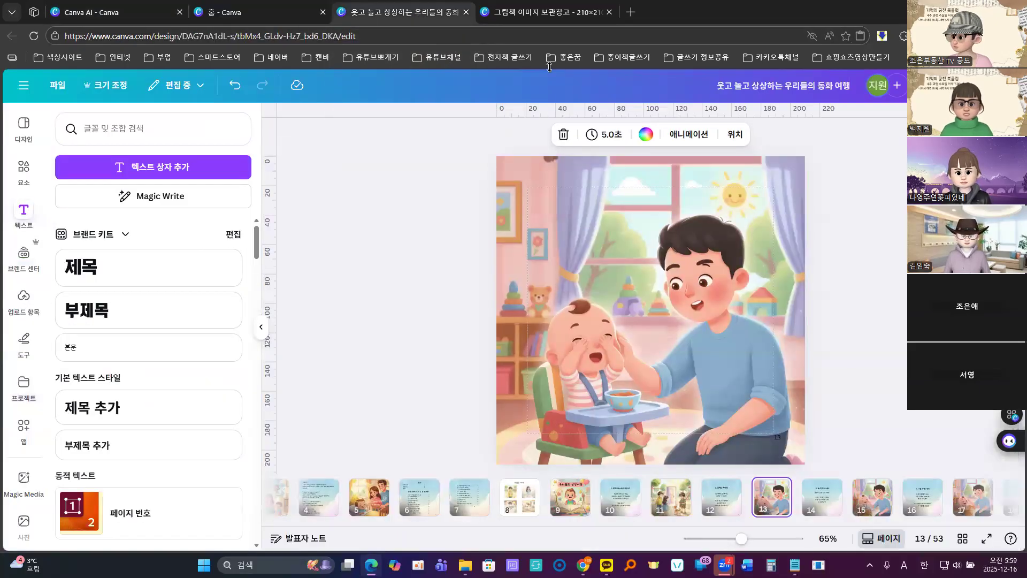
{"action": "mouse_move", "coordinate": [583, 564]}
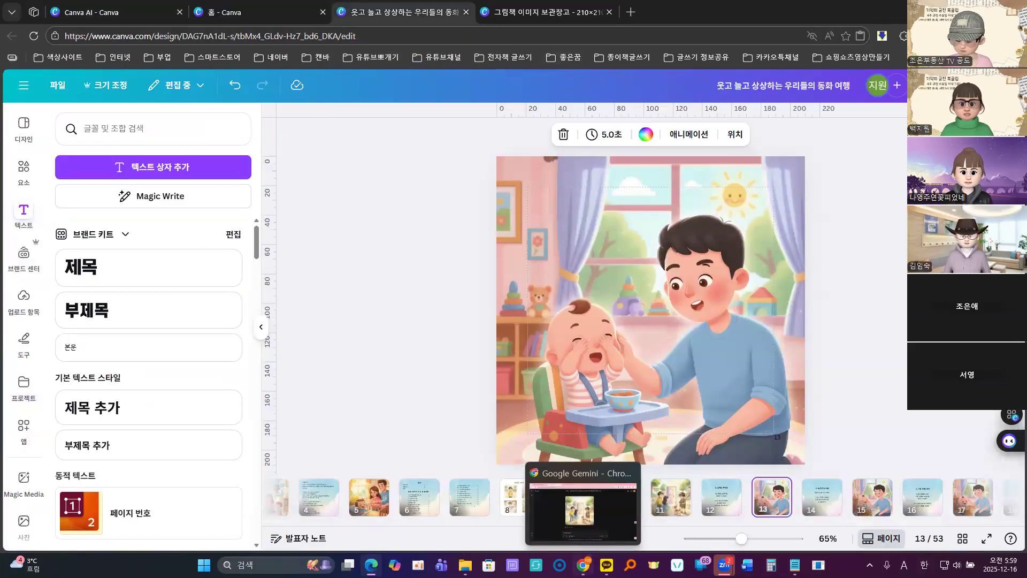
{"action": "left_click", "coordinate": [527, 495]}
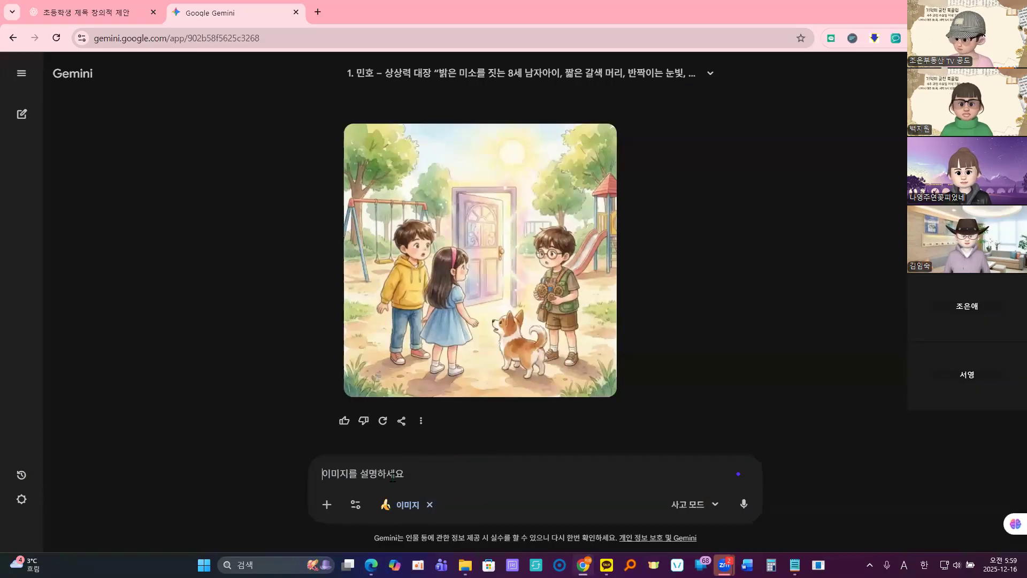
{"action": "key", "text": "ctrl+v"}
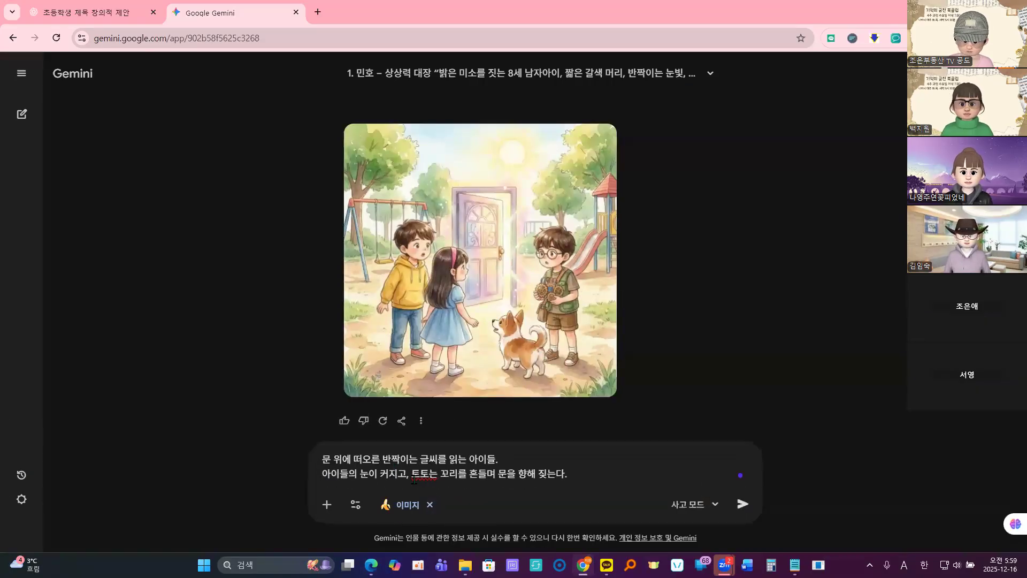
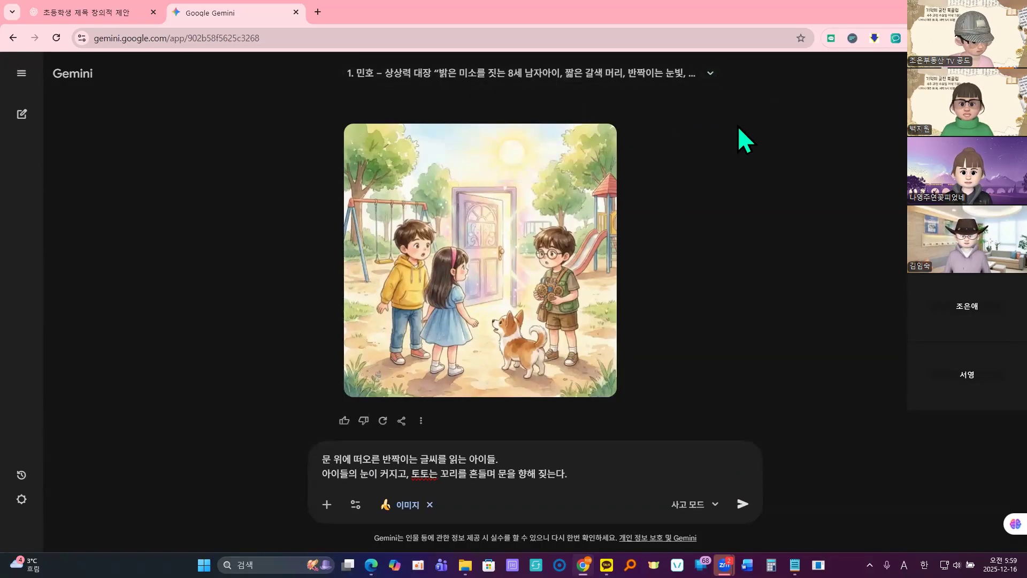
Step: Append "위의 케릭터를 유지하면서 그림속 글자는 넣지말고 이미지만 1:1비율" from the earlier request to the 2페이지 prompt and submit it
{"action": "scroll", "coordinate": [740, 139], "scroll_direction": "up", "scroll_amount": 3}
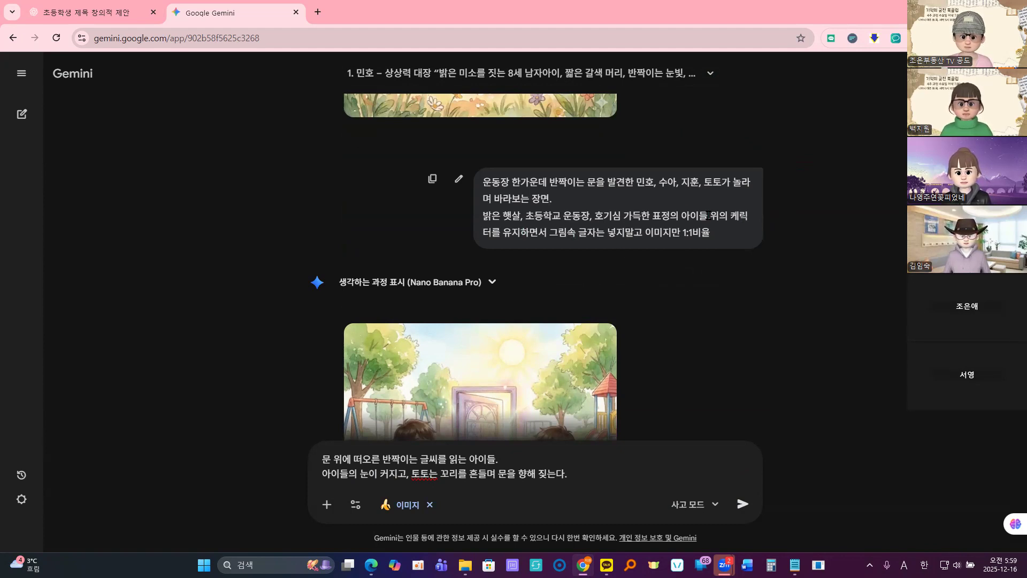
{"action": "left_click_drag", "start_coordinate": [718, 226], "coordinate": [720, 230]}
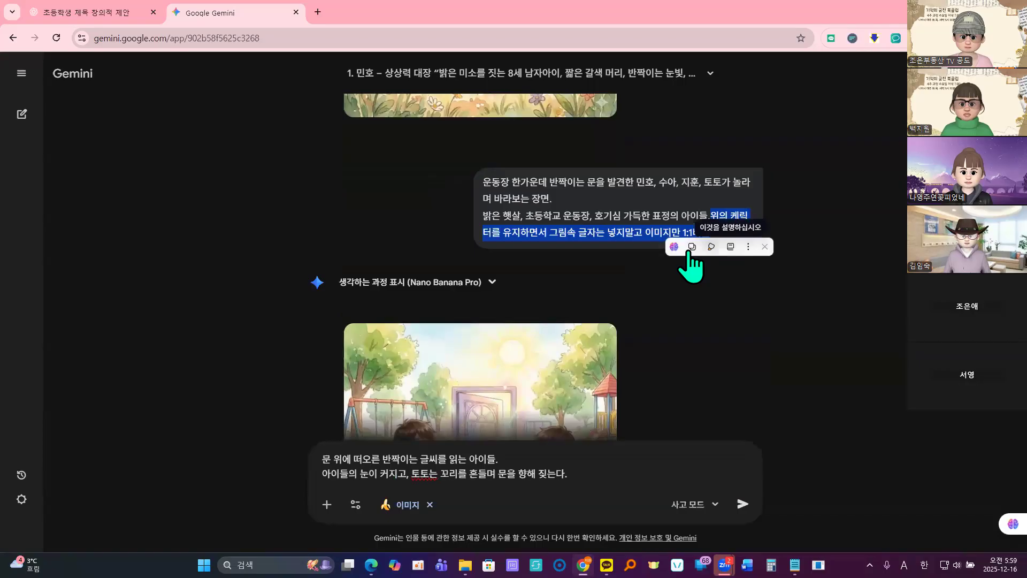
{"action": "left_click", "coordinate": [692, 247]}
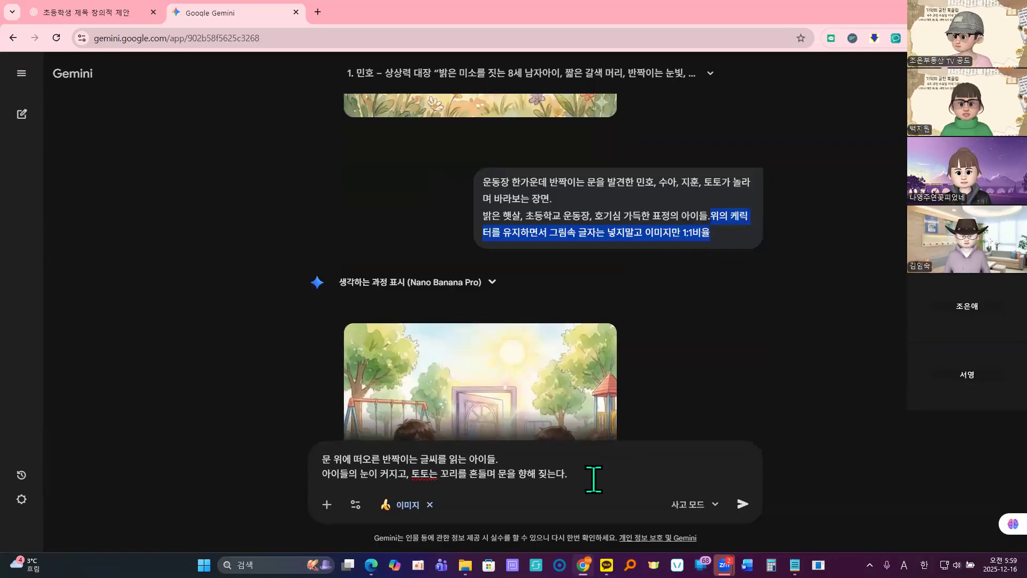
{"action": "left_click", "coordinate": [593, 478]}
{"action": "key", "text": "ctrl+v"}
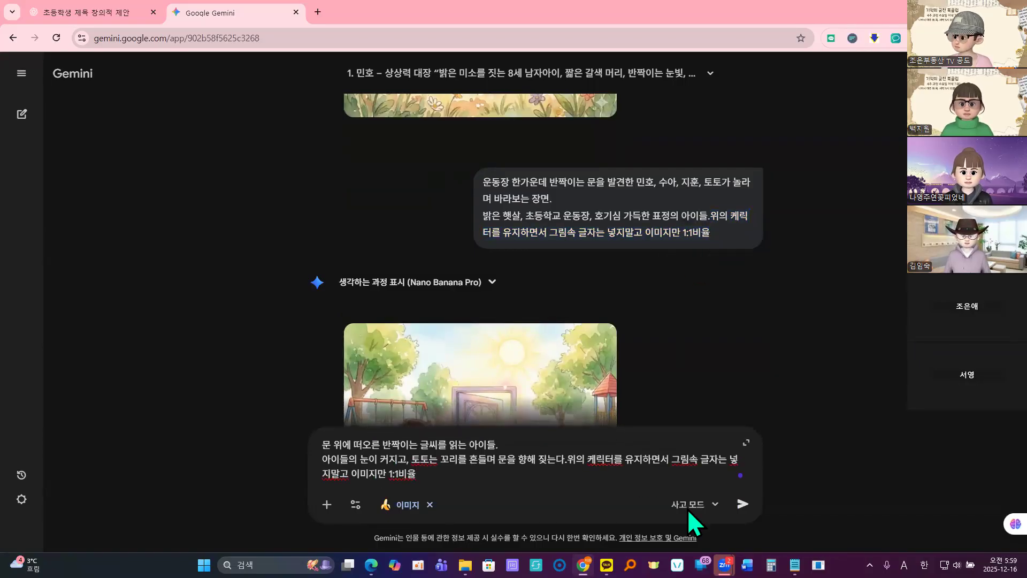
{"action": "left_click", "coordinate": [742, 505]}
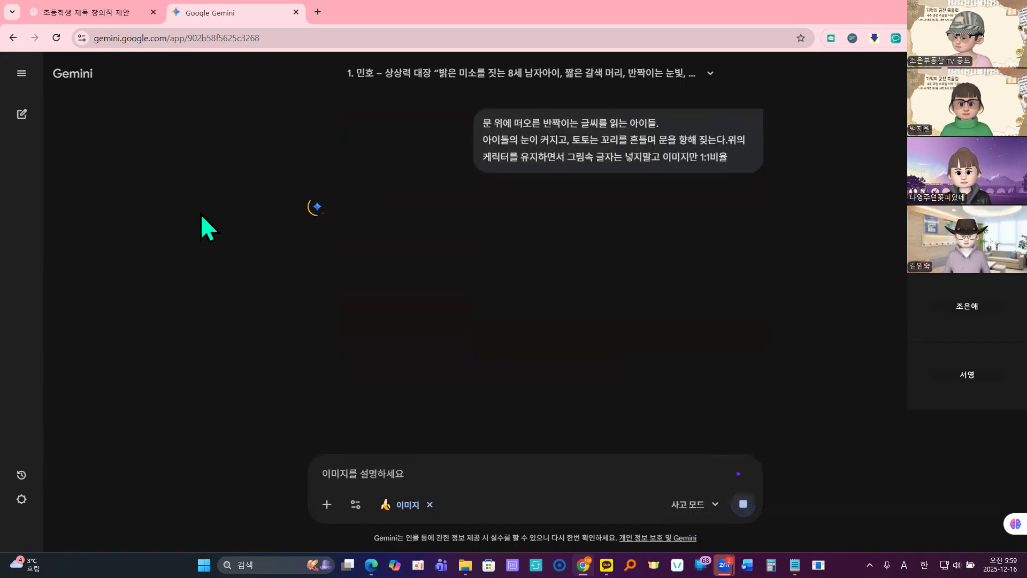
Step: Switch to Canva AI and copy the scene text under "3페이지 – 용감한 친구들"
{"action": "left_click", "coordinate": [92, 14]}
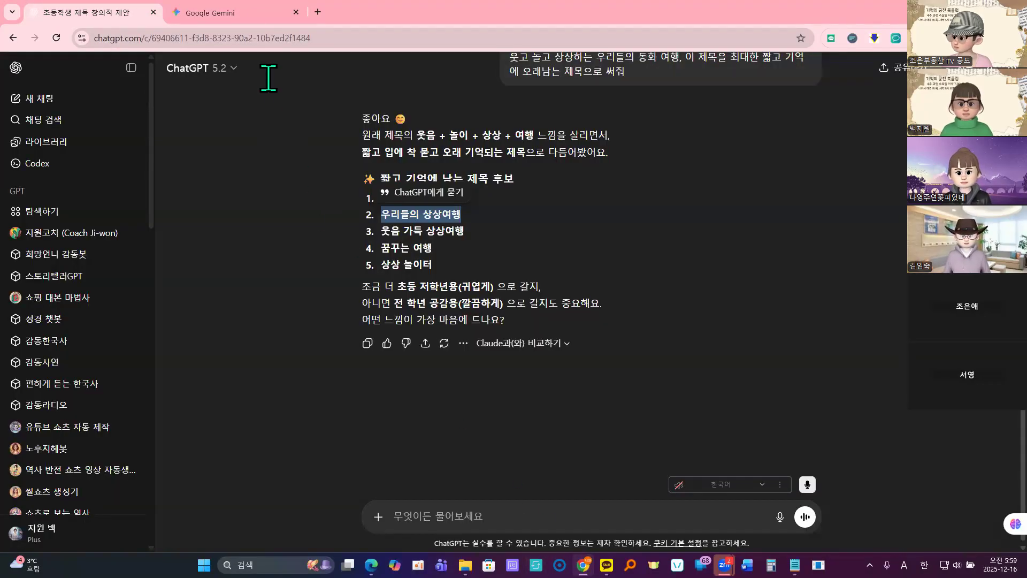
{"action": "left_click", "coordinate": [259, 14]}
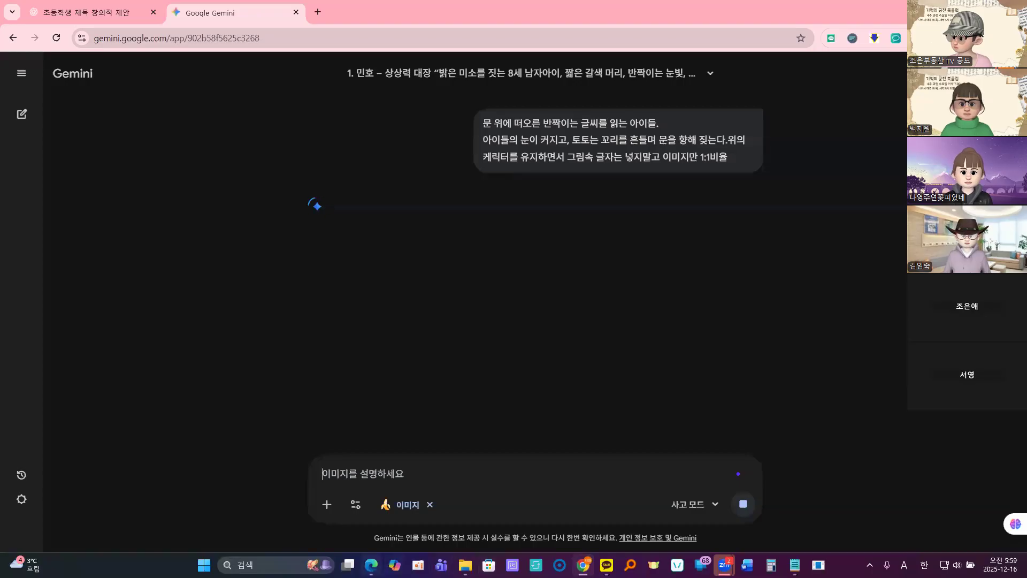
{"action": "mouse_move", "coordinate": [371, 565]}
{"action": "left_click", "coordinate": [348, 516]}
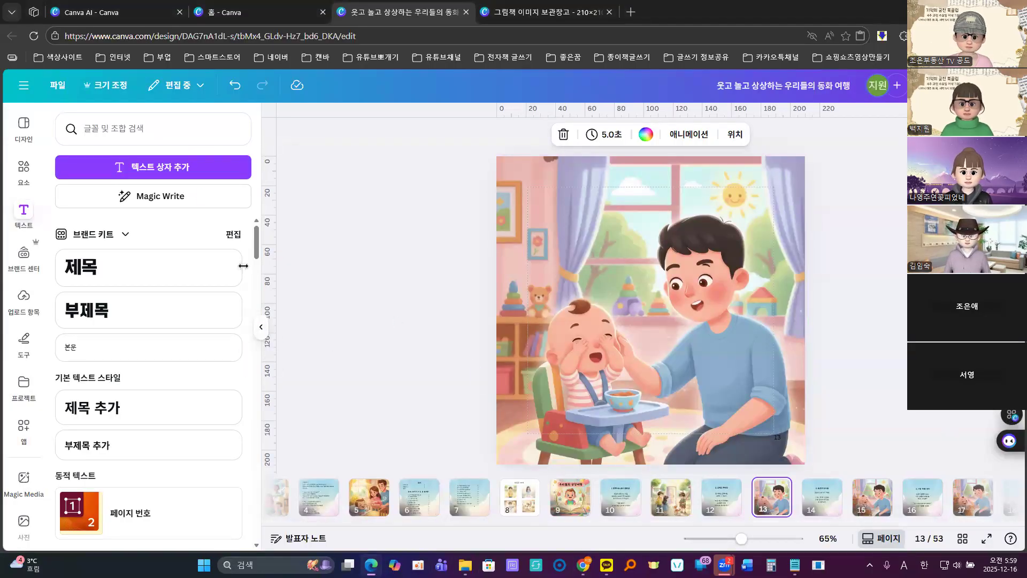
{"action": "left_click", "coordinate": [105, 12]}
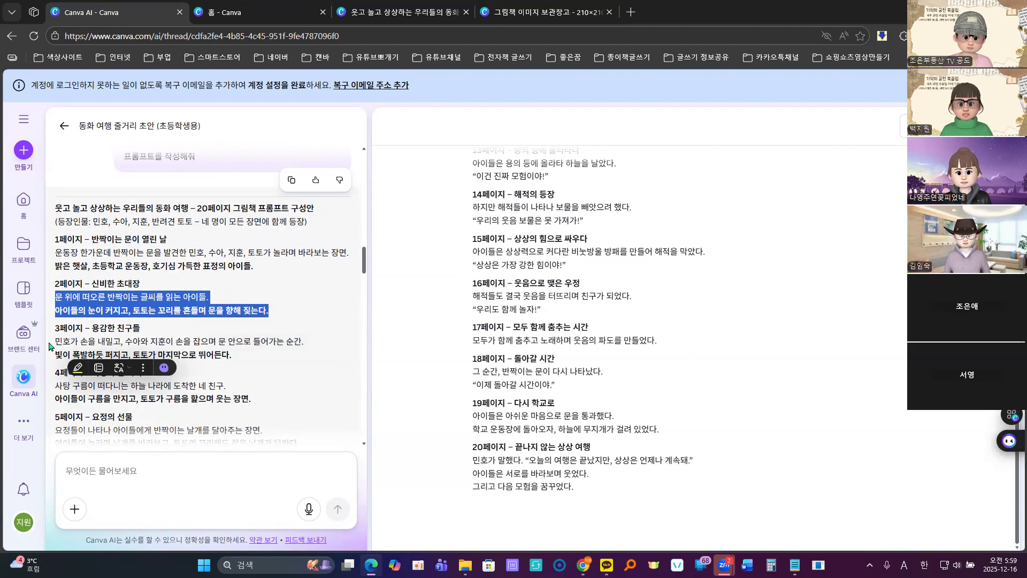
{"action": "left_click_drag", "start_coordinate": [55, 341], "coordinate": [232, 356]}
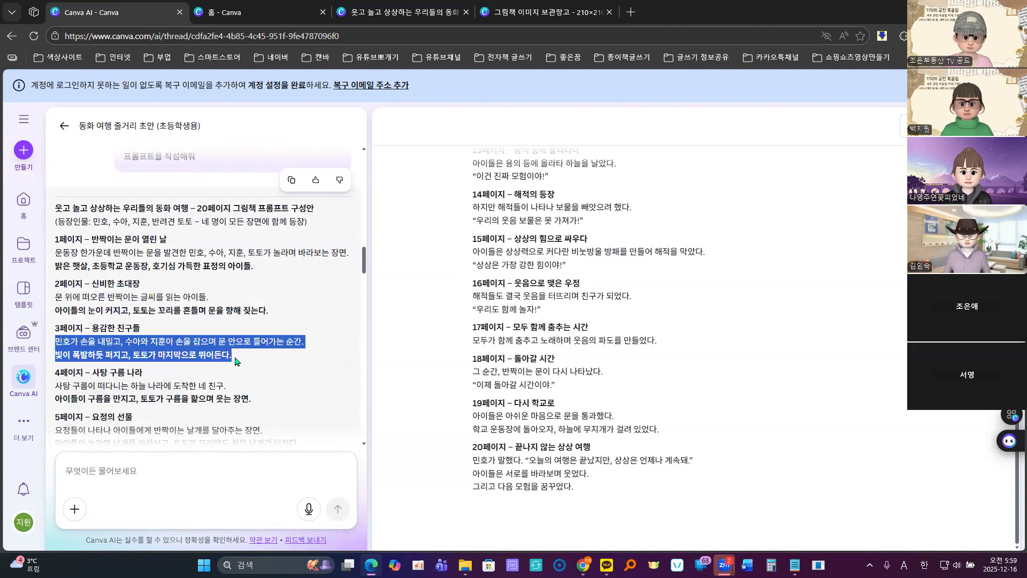
{"action": "left_click", "coordinate": [258, 316]}
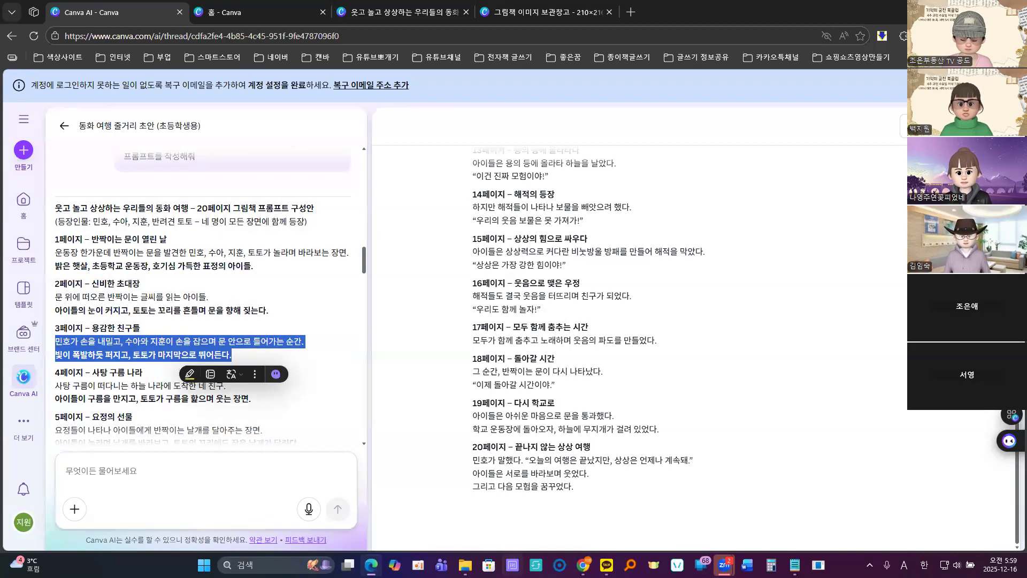
Step: Switch to Gemini and paste the 3페이지 scene text into the image prompt
{"action": "left_click", "coordinate": [583, 564]}
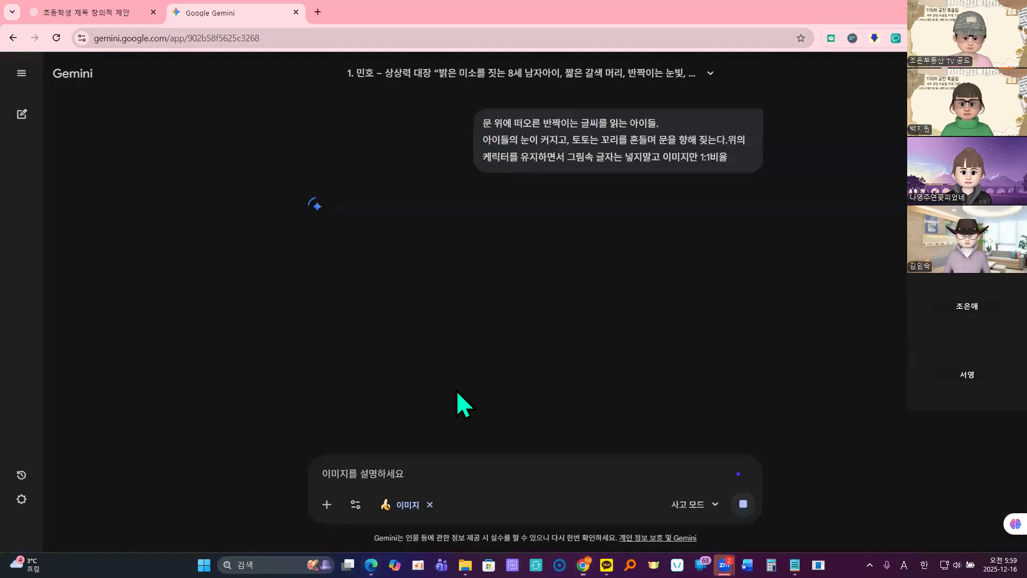
{"action": "left_click", "coordinate": [362, 472]}
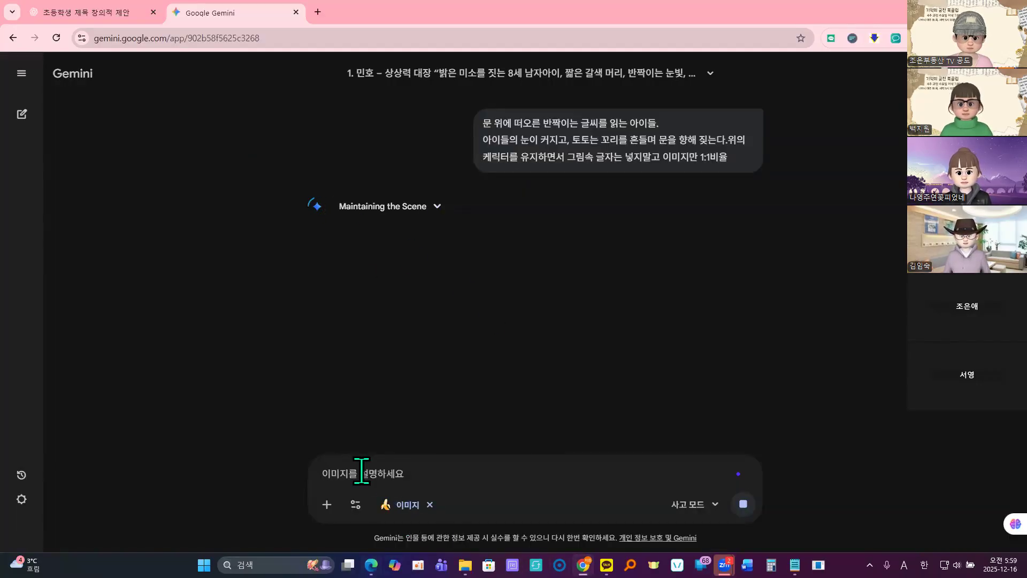
{"action": "right_click", "coordinate": [359, 470]}
{"action": "left_click", "coordinate": [395, 335]}
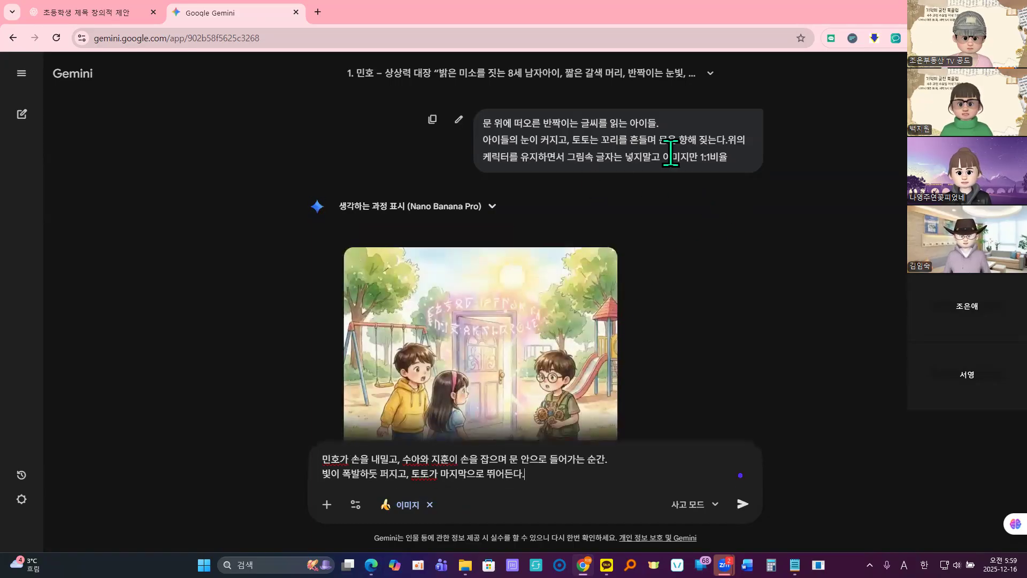
Step: Append "위의 케릭터를 유지하면서 그림속 글자는 넣지말고 이미지만 1:1비율" from the previous request to the 3페이지 prompt
{"action": "left_click_drag", "start_coordinate": [728, 140], "coordinate": [733, 153]}
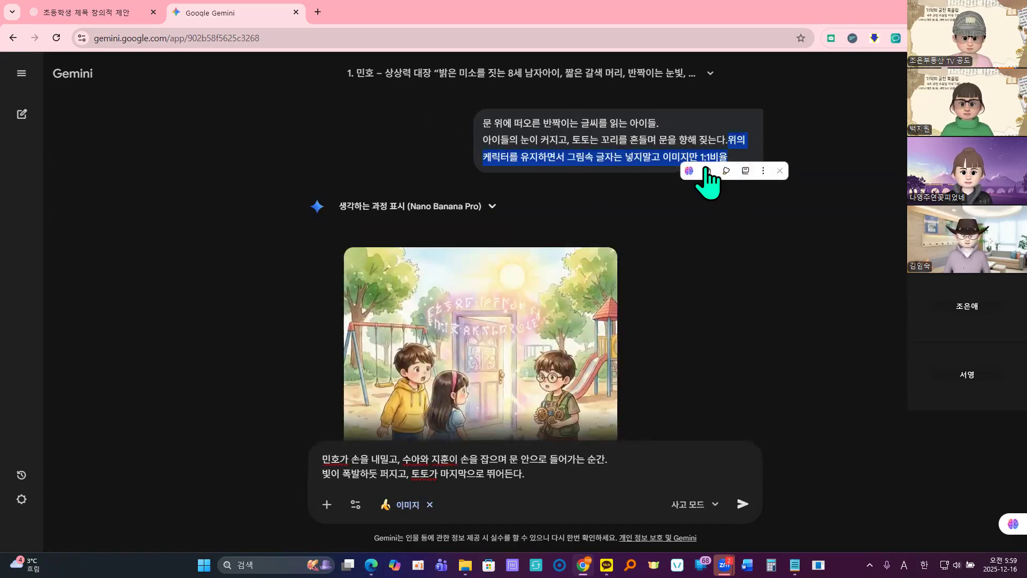
{"action": "left_click", "coordinate": [706, 173]}
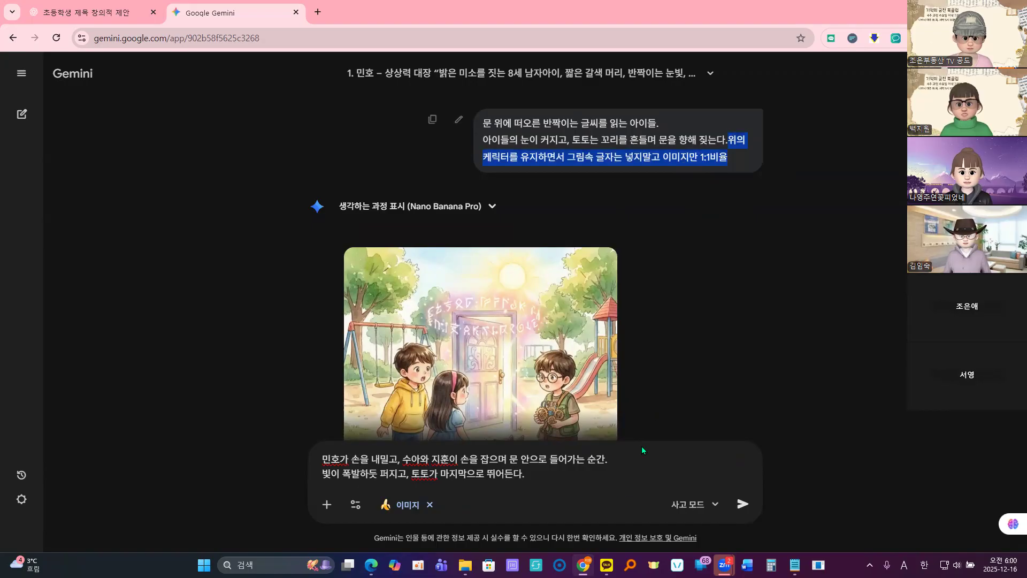
{"action": "left_click", "coordinate": [547, 477]}
{"action": "right_click", "coordinate": [548, 477]}
{"action": "left_click", "coordinate": [588, 338]}
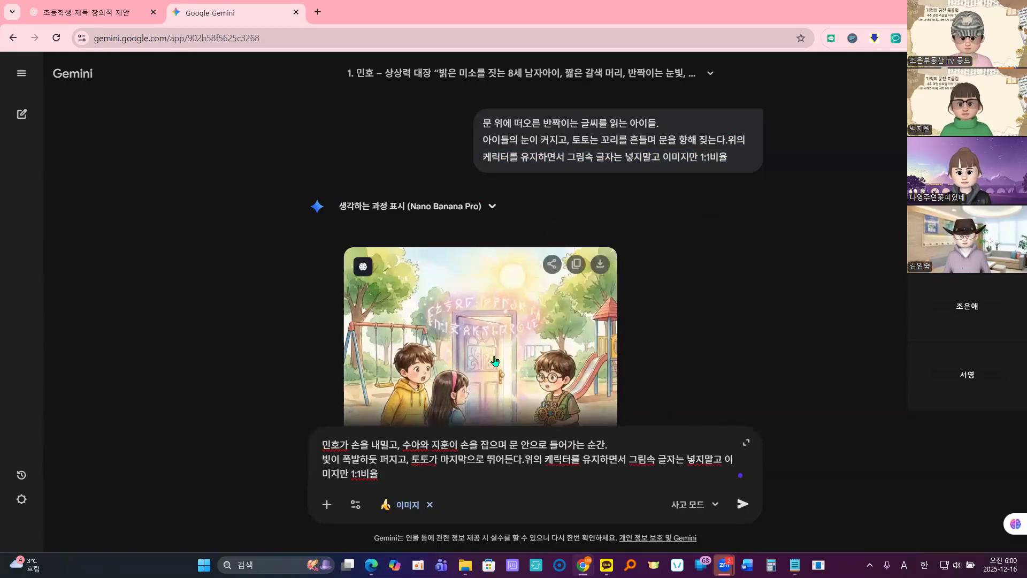
Step: Copy the generated scene of the glowing letters above the door, then submit the pending 3페이지 prompt
{"action": "scroll", "coordinate": [495, 360], "scroll_direction": "down", "scroll_amount": 3}
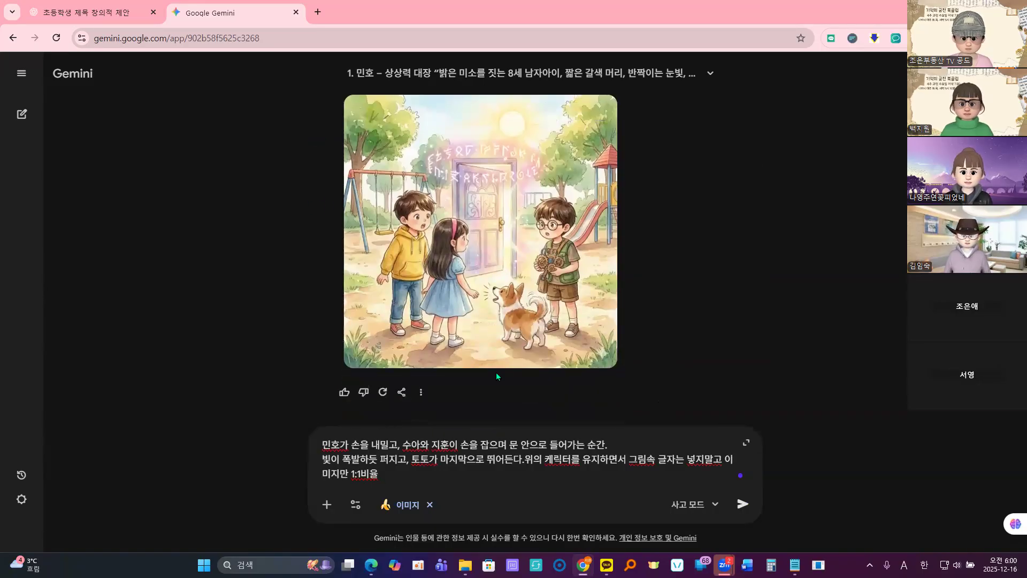
{"action": "right_click", "coordinate": [441, 184]}
{"action": "left_click", "coordinate": [487, 233]}
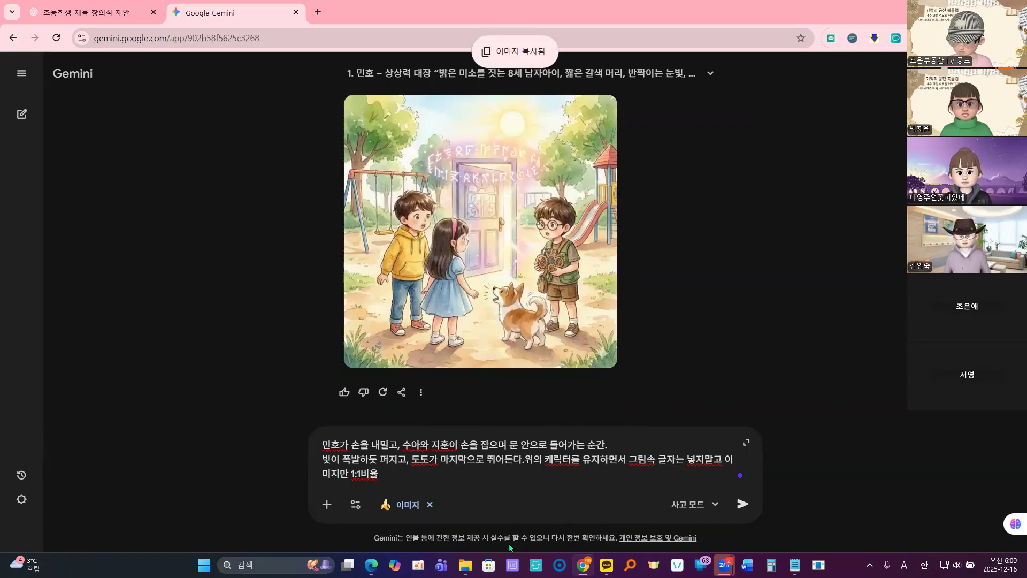
{"action": "mouse_move", "coordinate": [583, 564]}
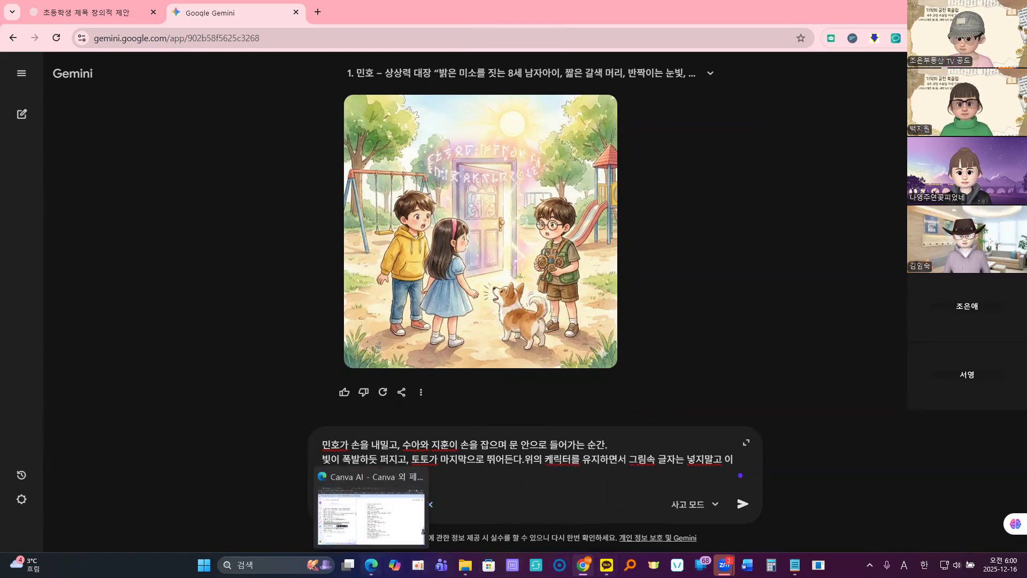
{"action": "left_click", "coordinate": [741, 505]}
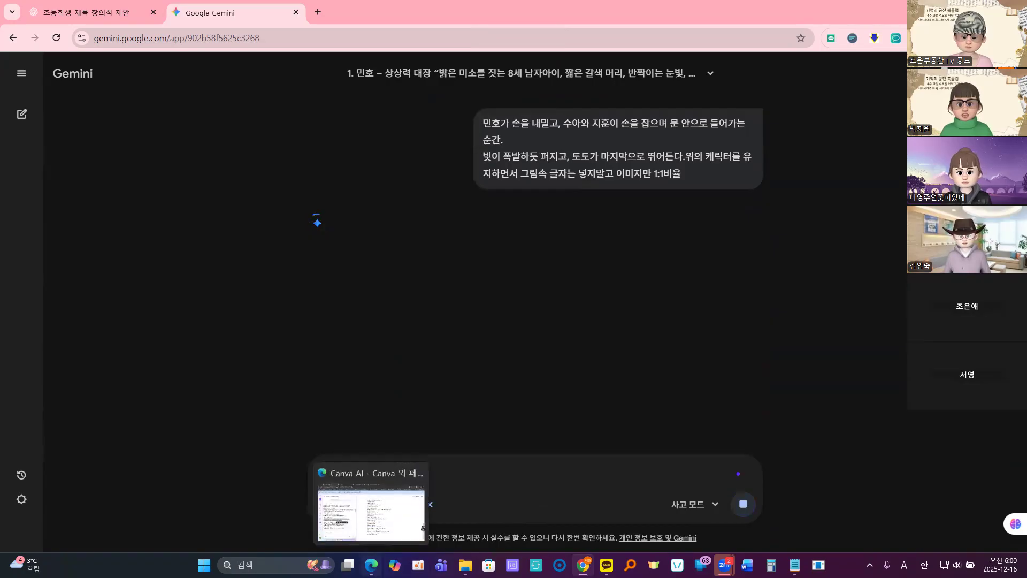
Step: Switch to the Canva book, paste the glowing letters scene on page 13 and replace the page's background with it
{"action": "left_click", "coordinate": [376, 525]}
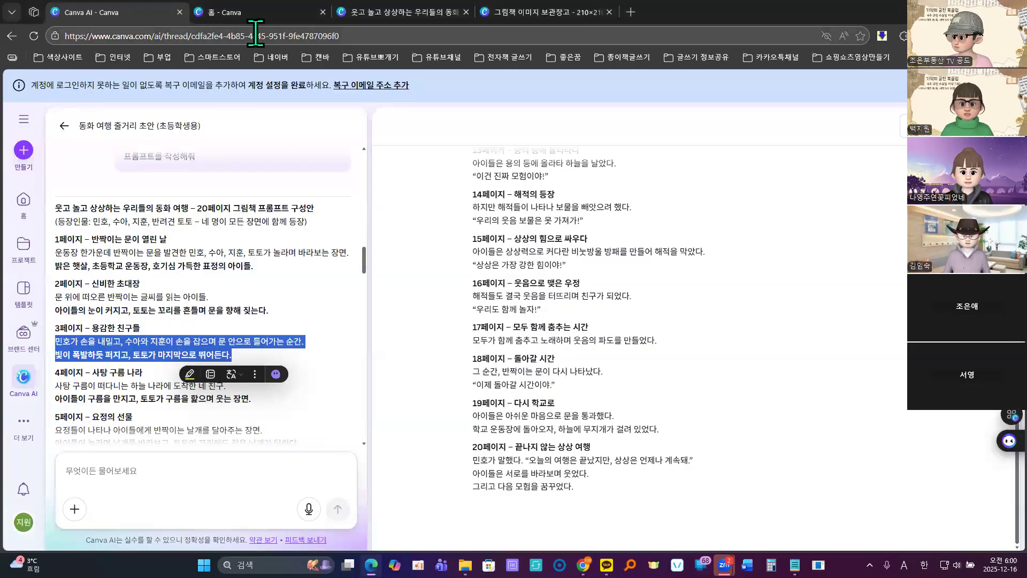
{"action": "left_click", "coordinate": [415, 16]}
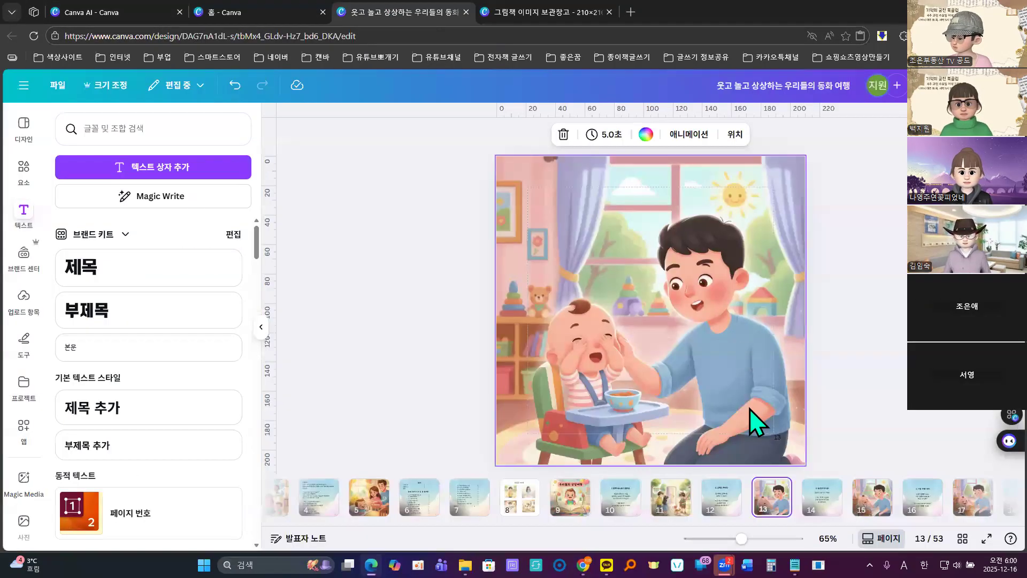
{"action": "right_click", "coordinate": [573, 280]}
{"action": "left_click", "coordinate": [629, 266]}
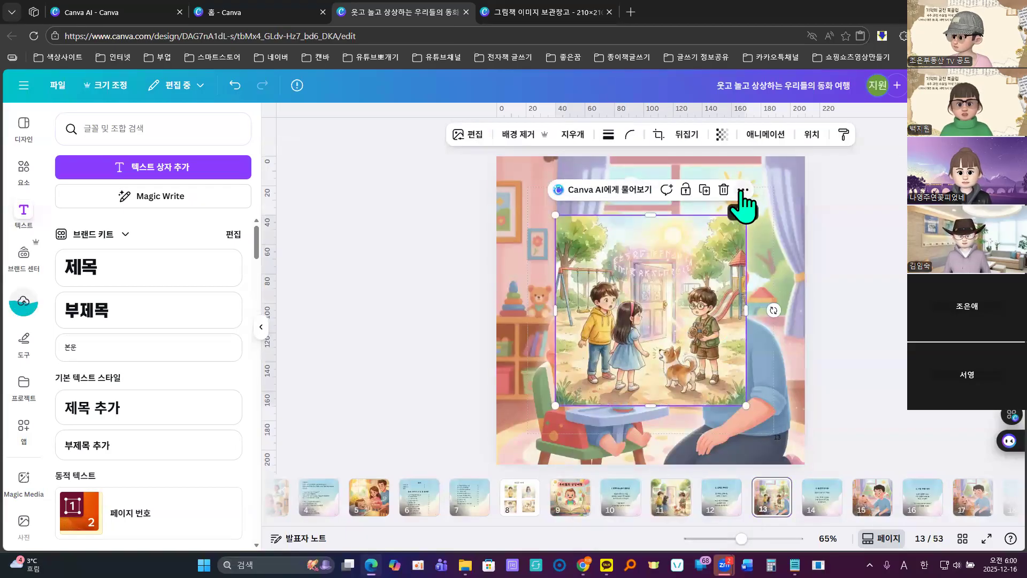
{"action": "left_click", "coordinate": [741, 190]}
{"action": "scroll", "coordinate": [802, 332], "scroll_direction": "down", "scroll_amount": 2}
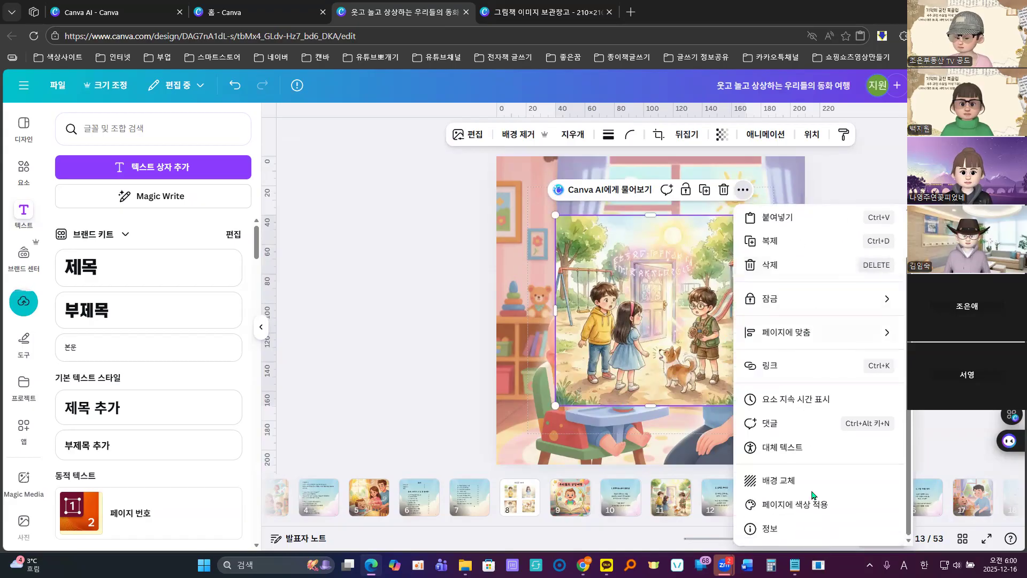
{"action": "left_click", "coordinate": [792, 481]}
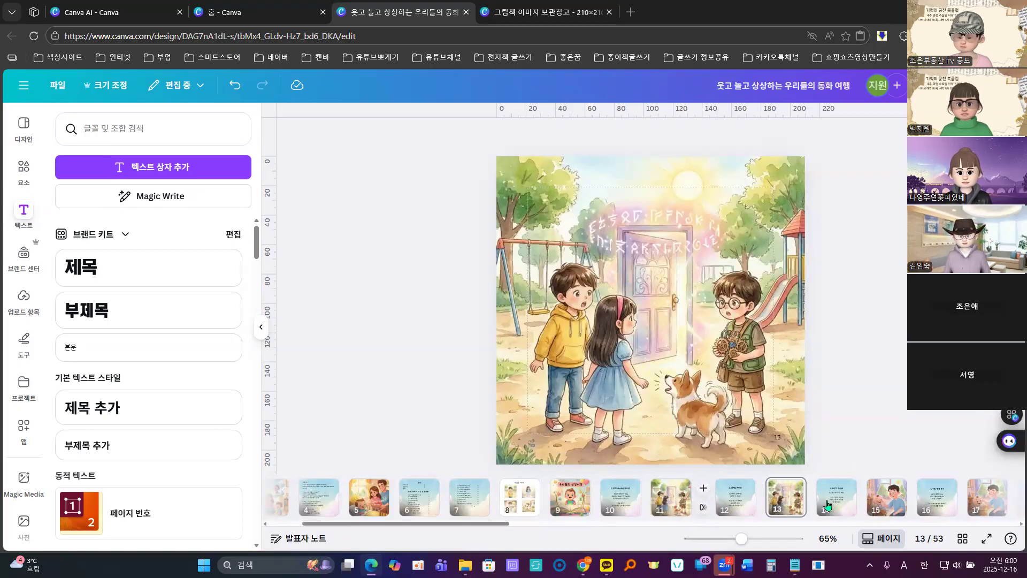
Step: Open page 15 of the book and copy the two-line 4페이지 scene text from the Canva AI conversation
{"action": "left_click", "coordinate": [873, 502]}
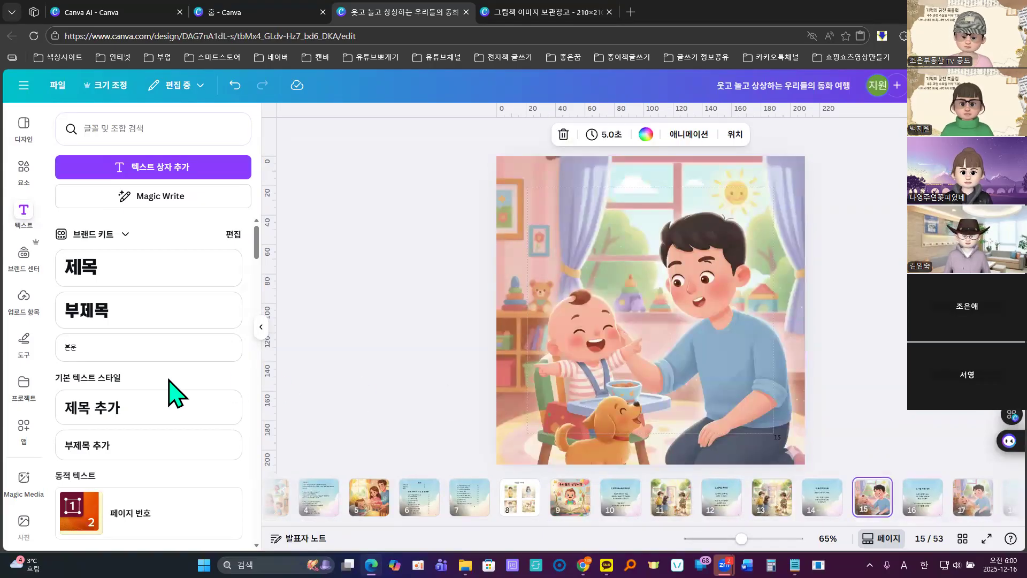
{"action": "left_click", "coordinate": [95, 12]}
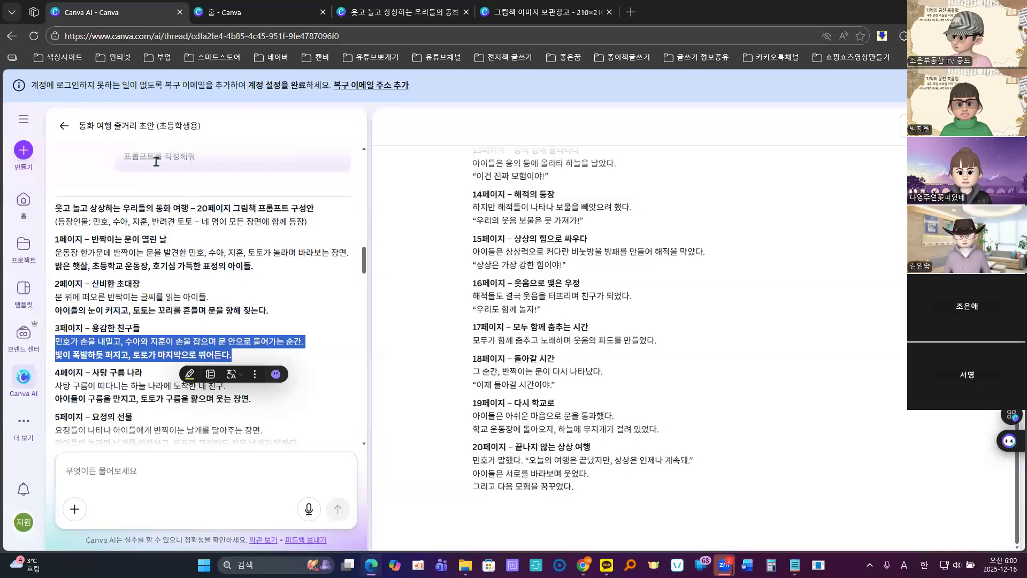
{"action": "left_click_drag", "start_coordinate": [56, 385], "coordinate": [267, 401]}
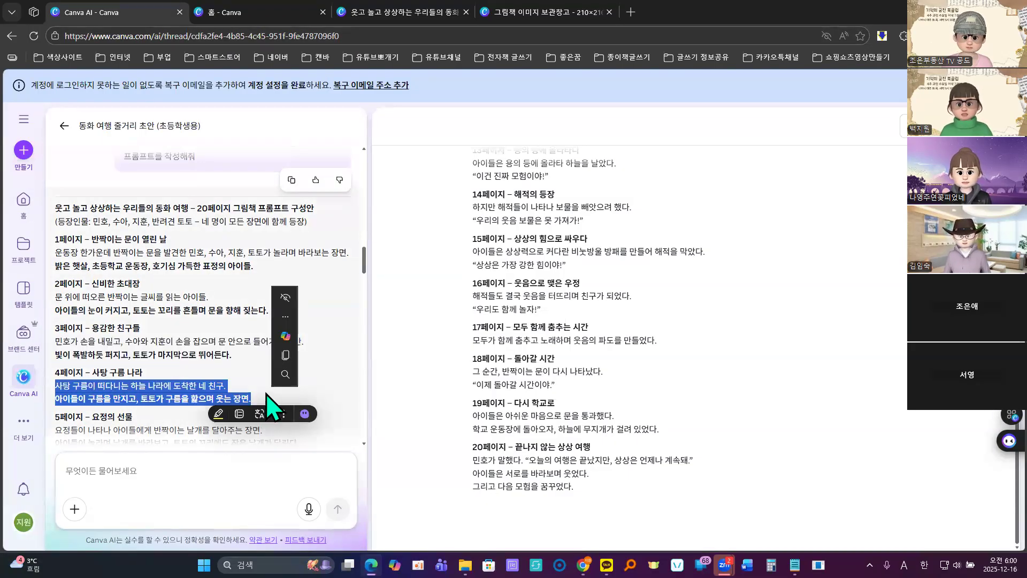
{"action": "left_click", "coordinate": [285, 355]}
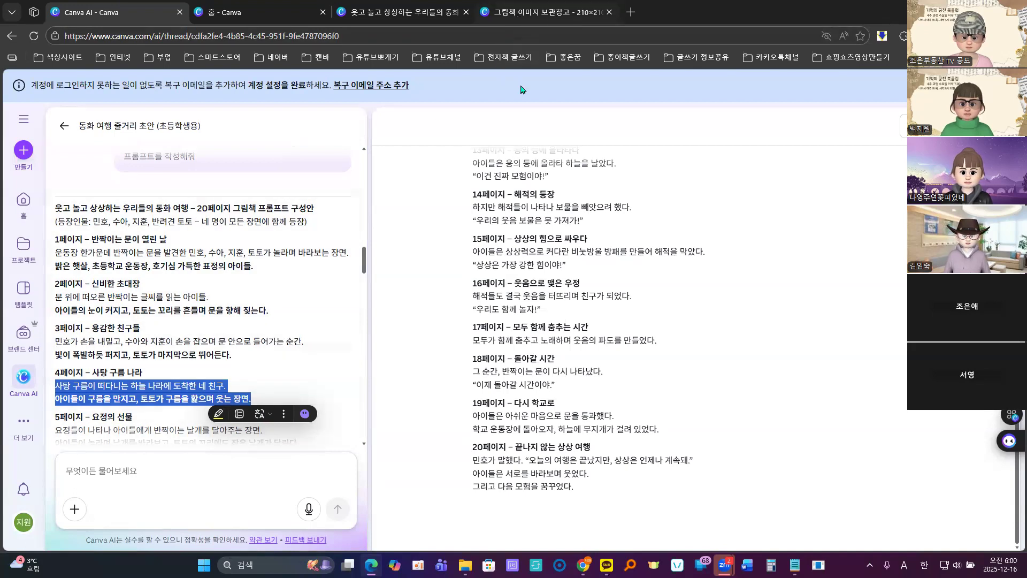
Step: Switch to Gemini and paste the 4페이지 scene text into the image prompt
{"action": "mouse_move", "coordinate": [583, 564]}
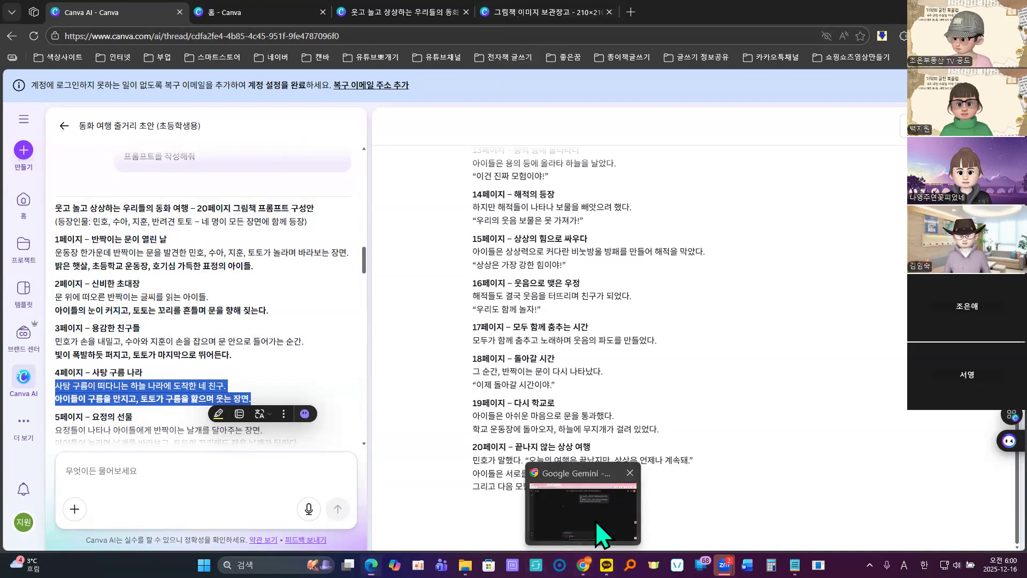
{"action": "left_click", "coordinate": [600, 532]}
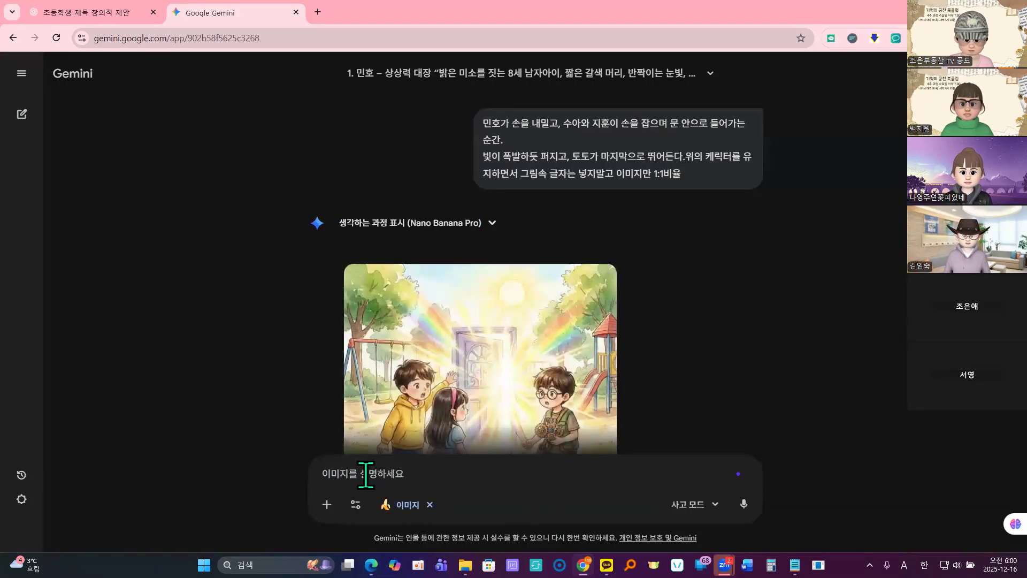
{"action": "right_click", "coordinate": [361, 455]}
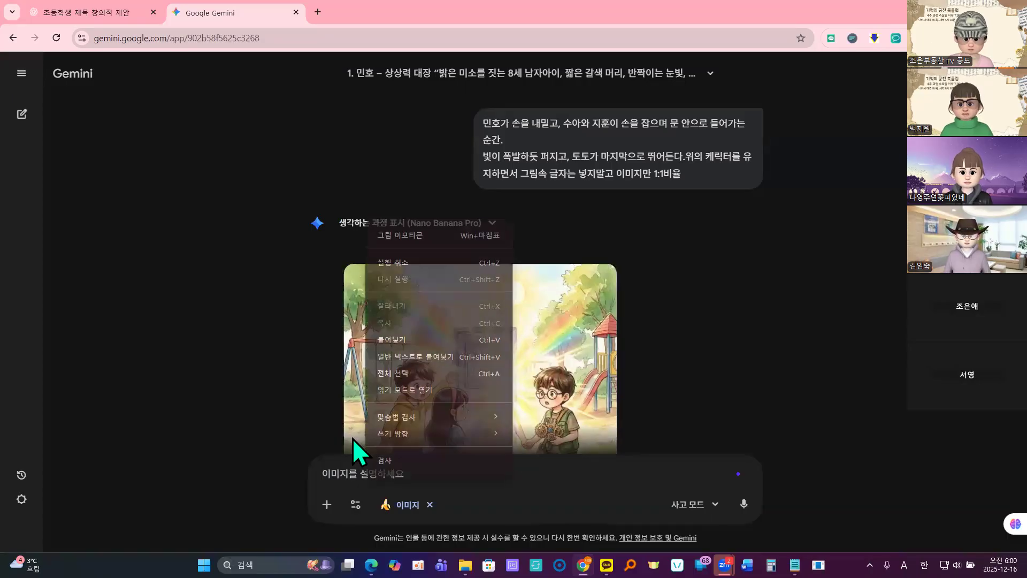
{"action": "left_click", "coordinate": [387, 345]}
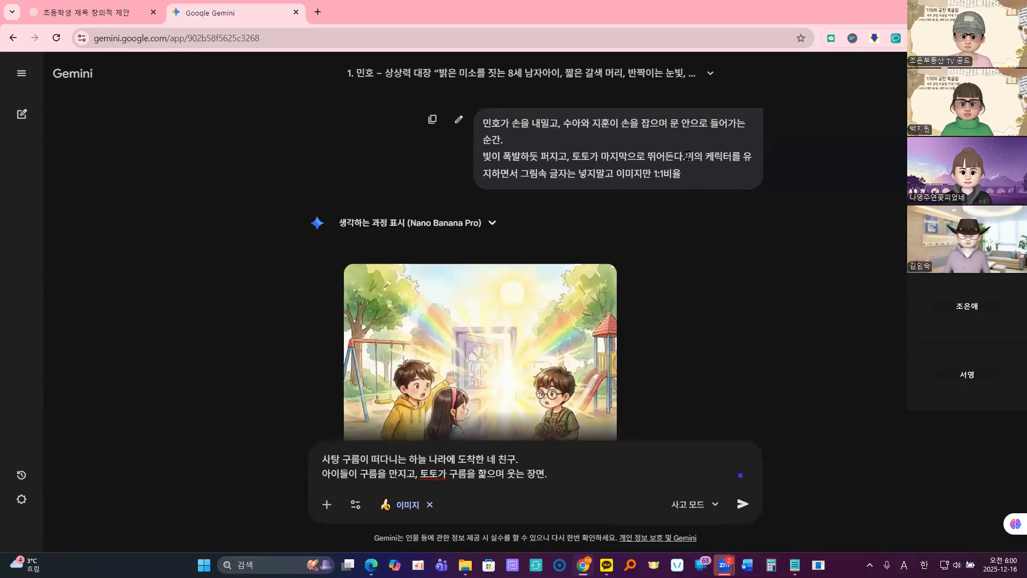
Step: Append "위의 케릭터를 유지하면서 그림속 글자는 넣지말고 이미지만 1:1비율" from the previous request to the 4페이지 prompt
{"action": "left_click_drag", "start_coordinate": [685, 156], "coordinate": [698, 178]}
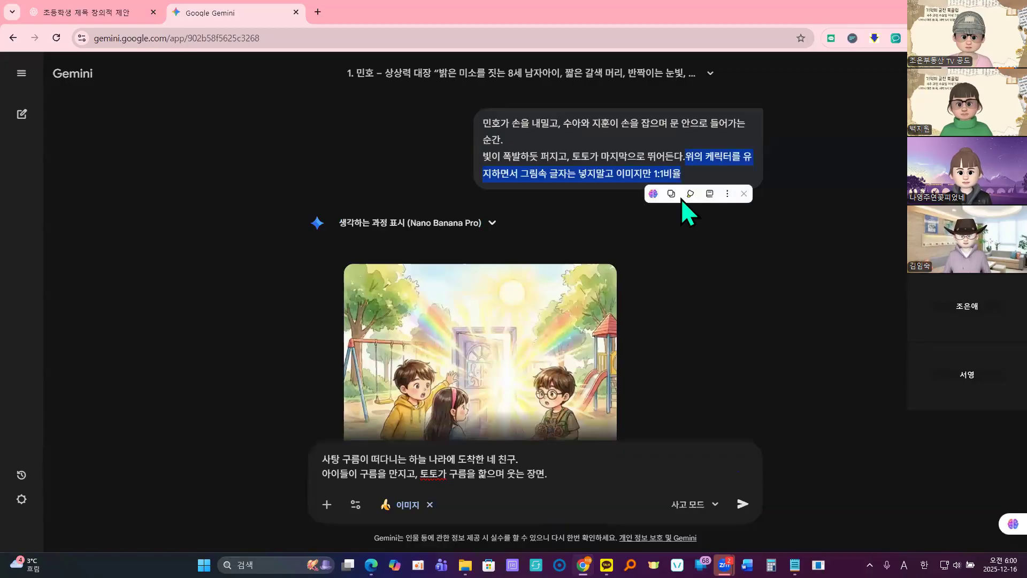
{"action": "left_click", "coordinate": [671, 195]}
{"action": "left_click", "coordinate": [570, 474]}
{"action": "right_click", "coordinate": [569, 473]}
{"action": "left_click", "coordinate": [596, 339]}
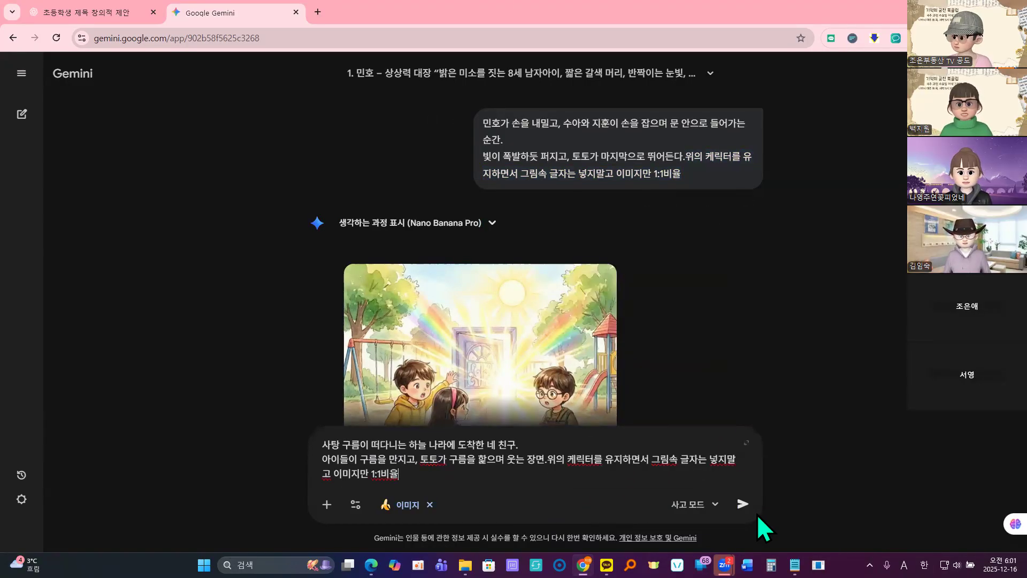
Step: Copy the generated scene of light bursting from the door and submit the pending 4페이지 prompt
{"action": "right_click", "coordinate": [451, 326]}
{"action": "left_click", "coordinate": [498, 379]}
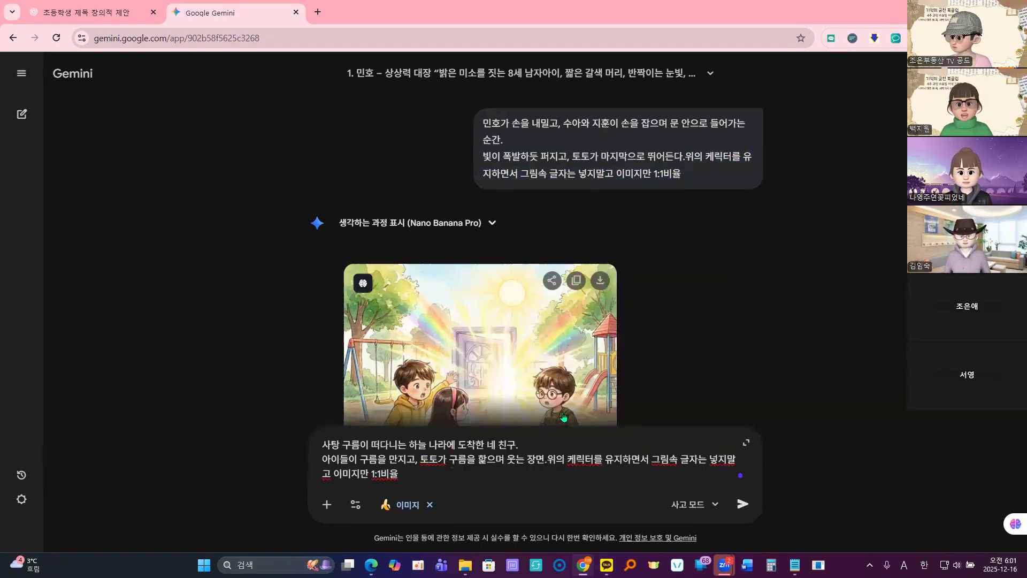
{"action": "left_click", "coordinate": [742, 505]}
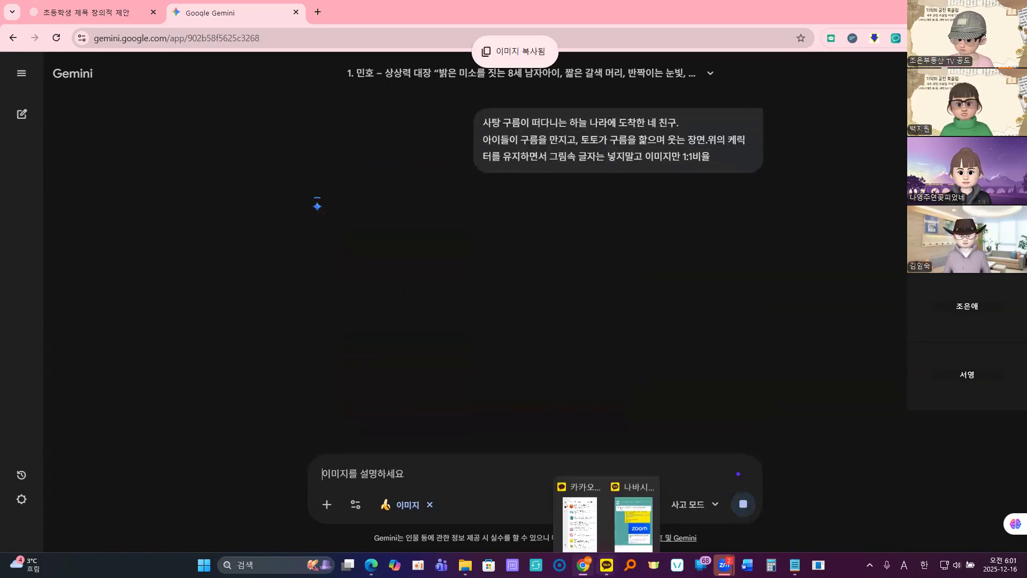
Step: Switch to the Canva book, paste the bursting light scene on page 15 and replace the page's background with it
{"action": "mouse_move", "coordinate": [583, 564]}
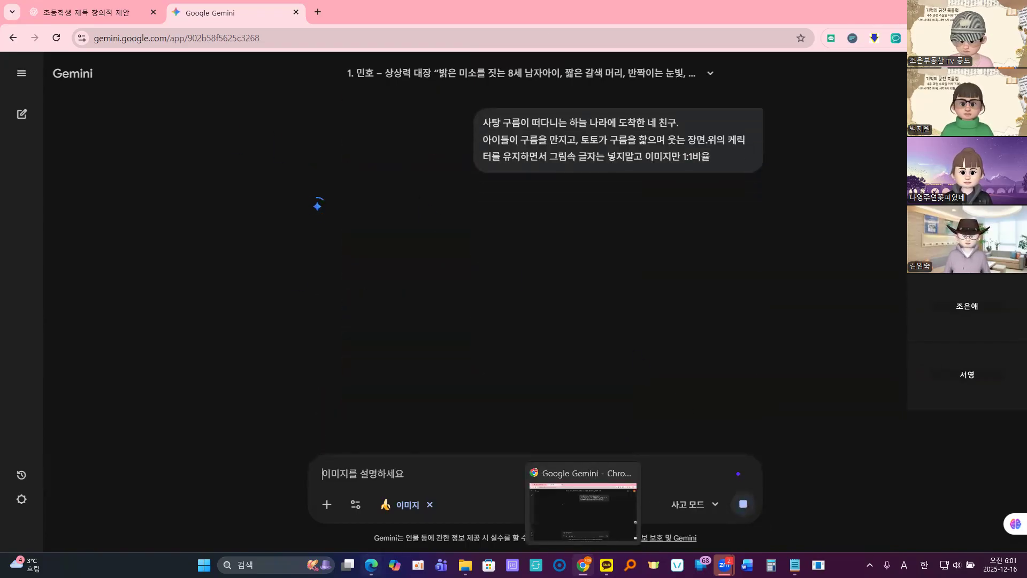
{"action": "left_click", "coordinate": [377, 514]}
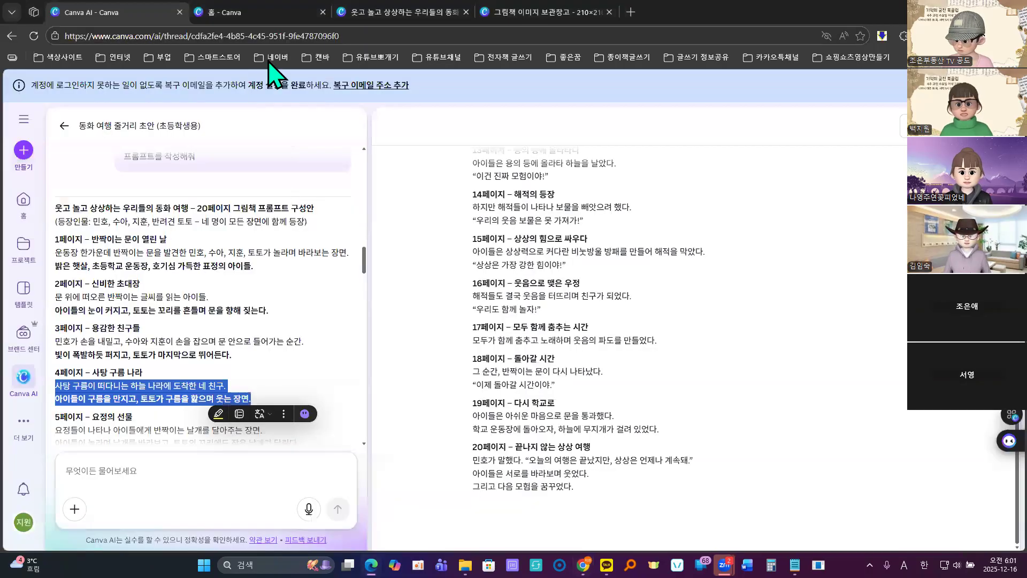
{"action": "left_click", "coordinate": [370, 9]}
{"action": "right_click", "coordinate": [612, 250]}
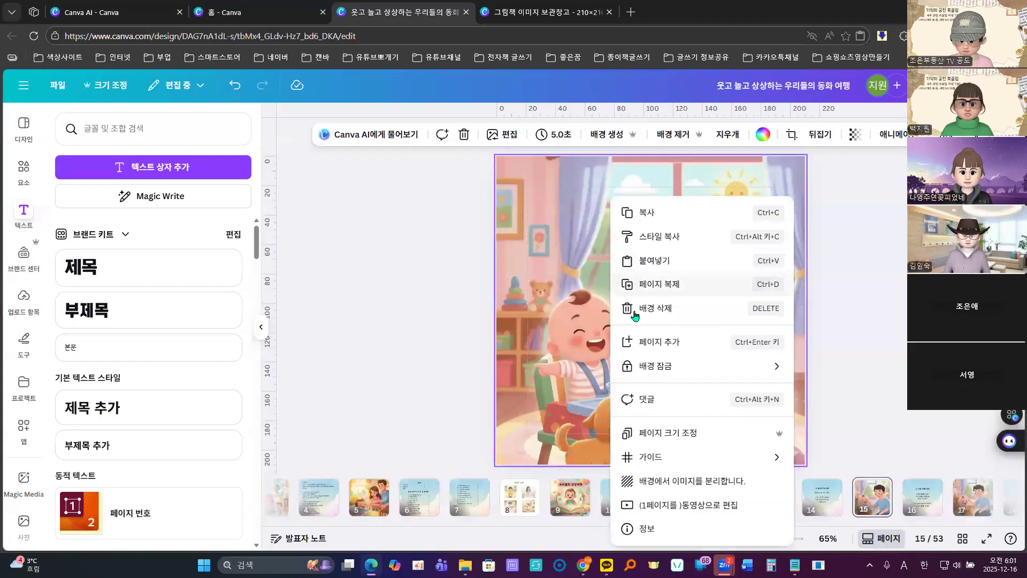
{"action": "left_click", "coordinate": [662, 259]}
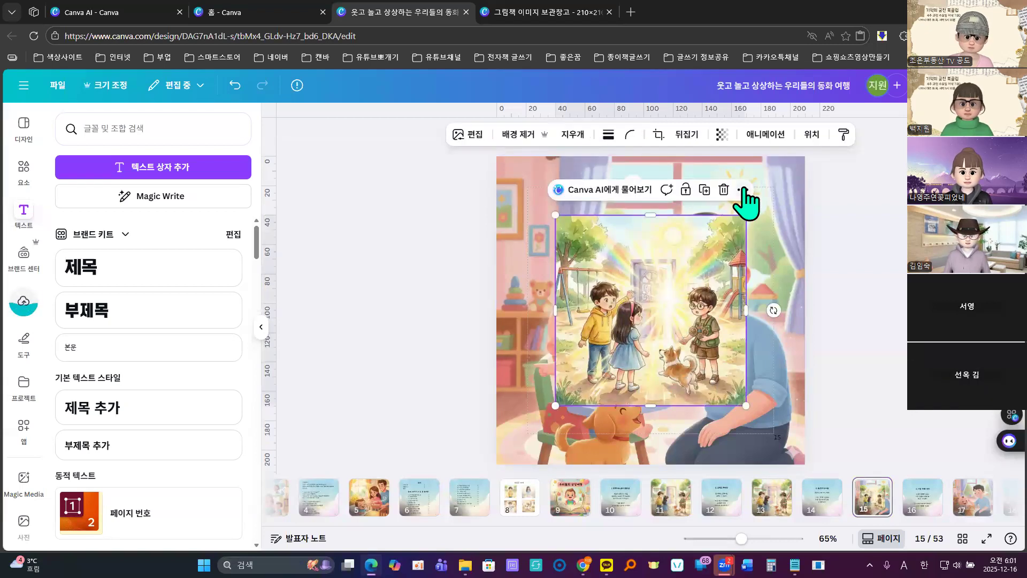
{"action": "left_click", "coordinate": [743, 190]}
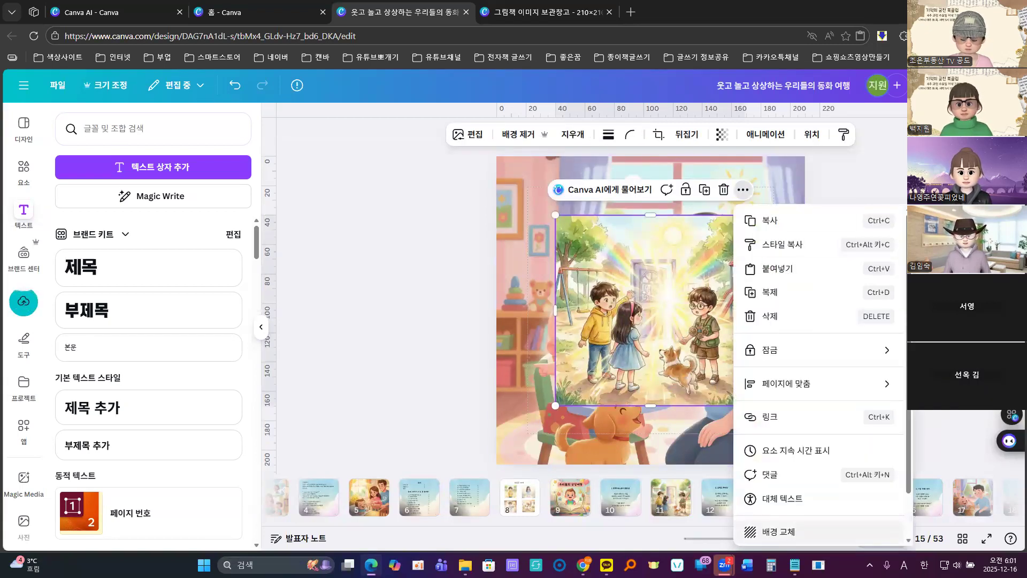
{"action": "left_click", "coordinate": [770, 531]}
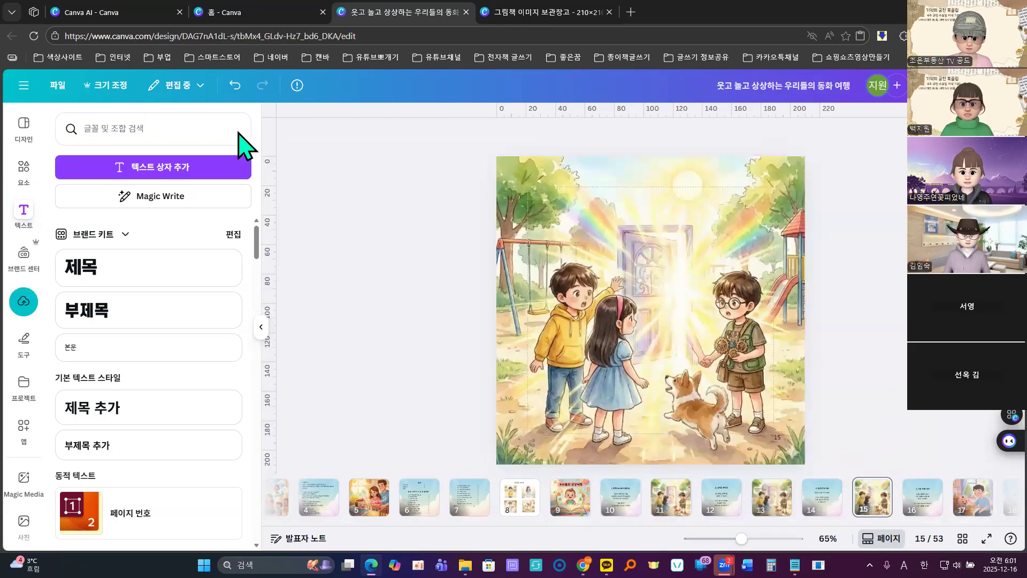
Step: Copy the two-line 5페이지 scene text about the fairies' gift from the Canva AI conversation
{"action": "left_click", "coordinate": [91, 12]}
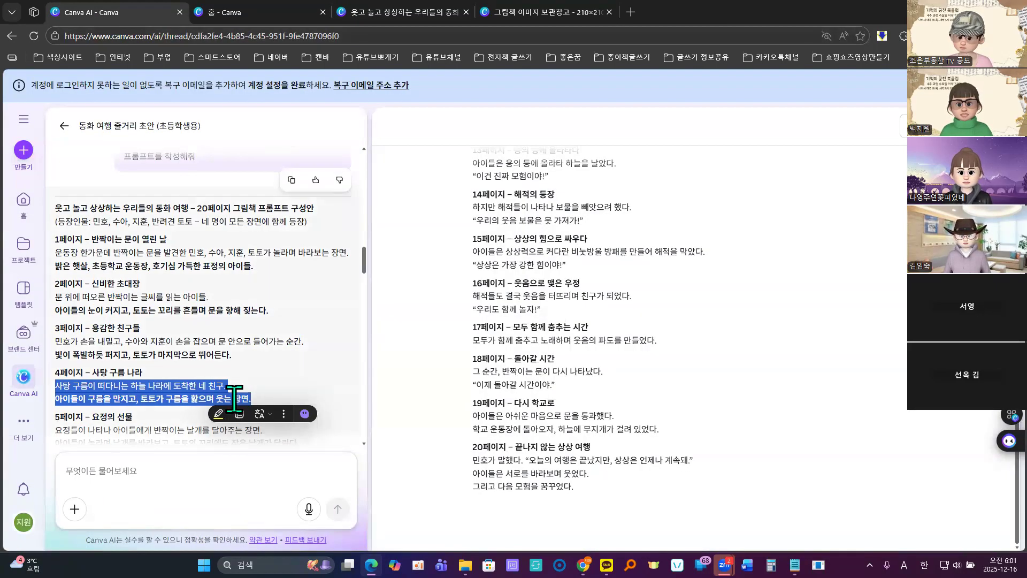
{"action": "scroll", "coordinate": [230, 374], "scroll_direction": "down", "scroll_amount": 4}
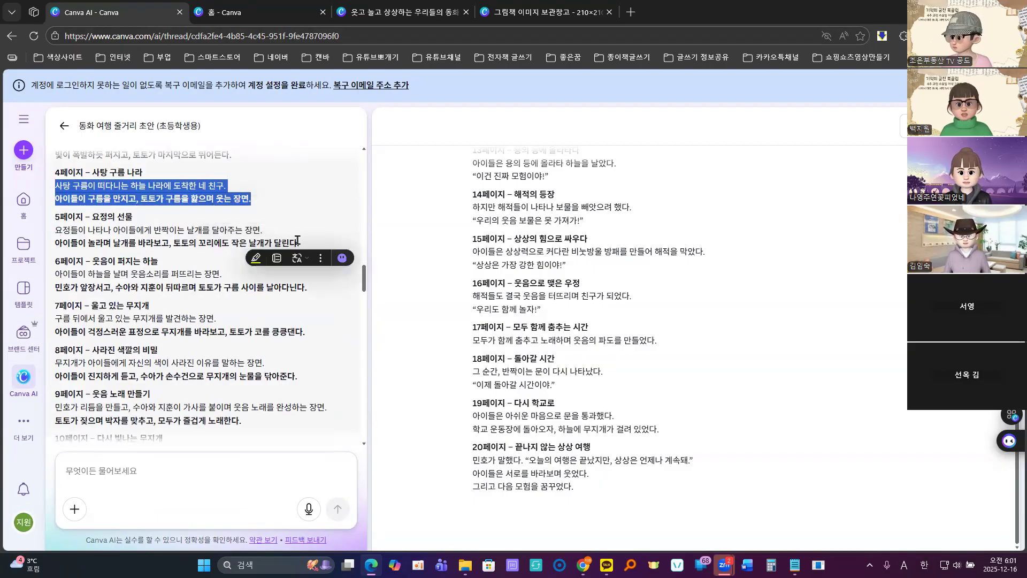
{"action": "left_click_drag", "start_coordinate": [56, 230], "coordinate": [321, 267]}
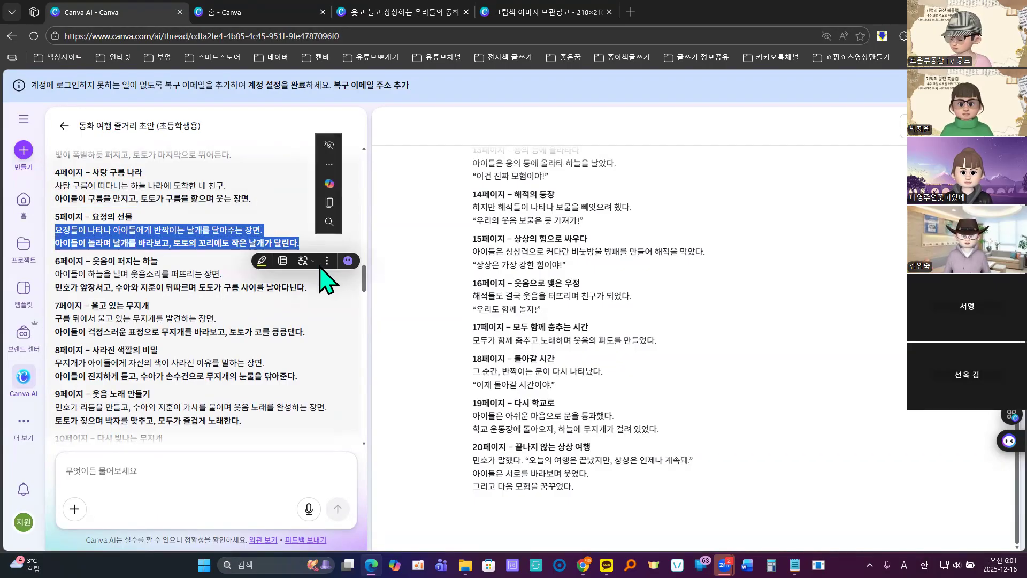
{"action": "left_click", "coordinate": [329, 203]}
Step: Switch to Gemini and paste the 5페이지 scene text into the image prompt
{"action": "left_click", "coordinate": [402, 14]}
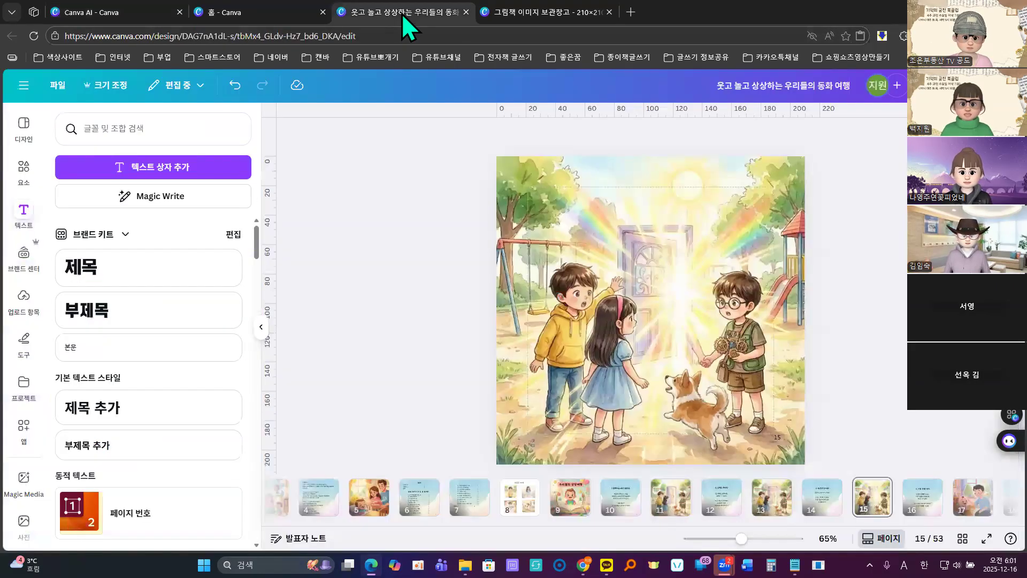
{"action": "mouse_move", "coordinate": [583, 564]}
{"action": "left_click", "coordinate": [579, 531]}
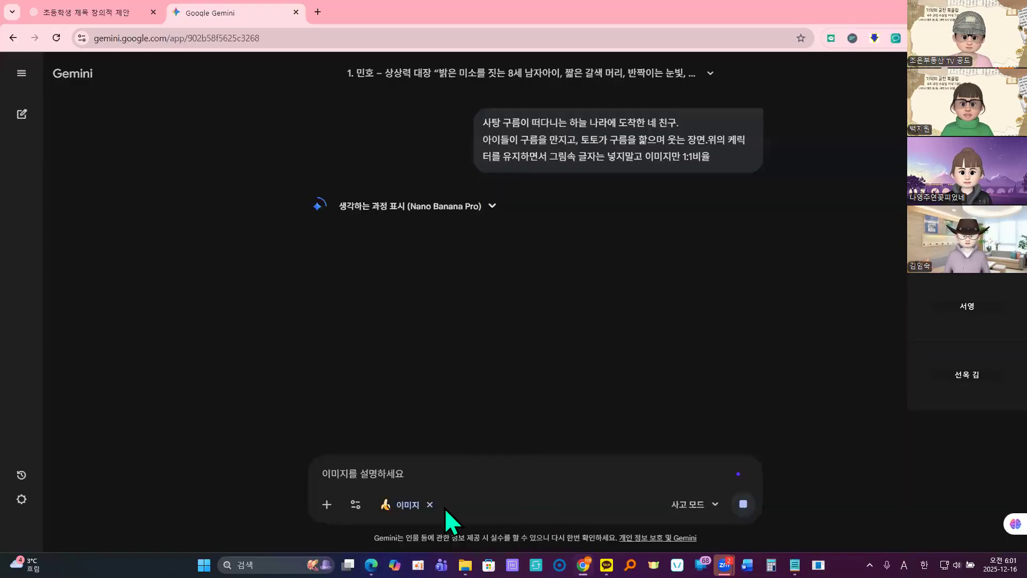
{"action": "right_click", "coordinate": [381, 476]}
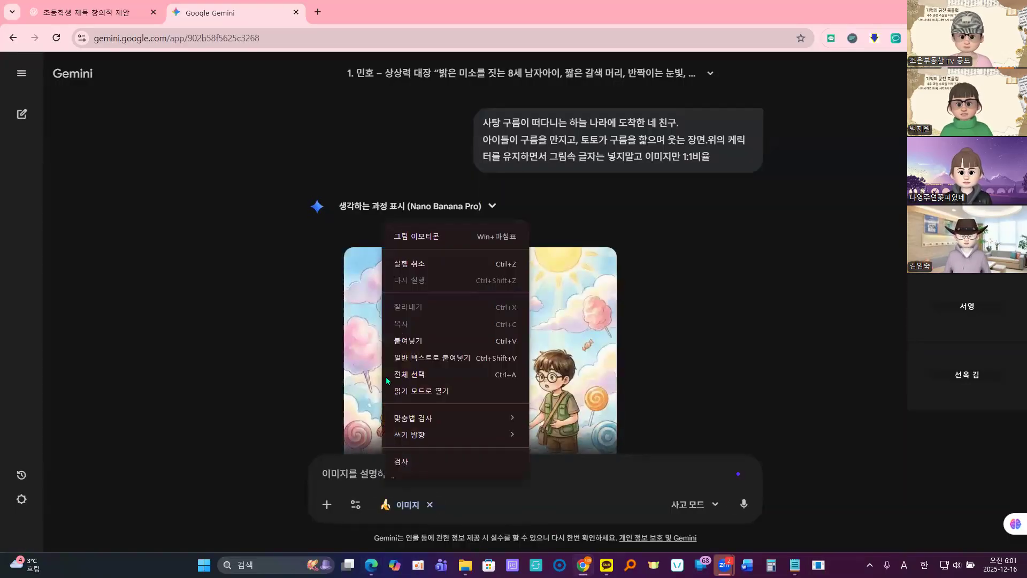
{"action": "left_click", "coordinate": [399, 345]}
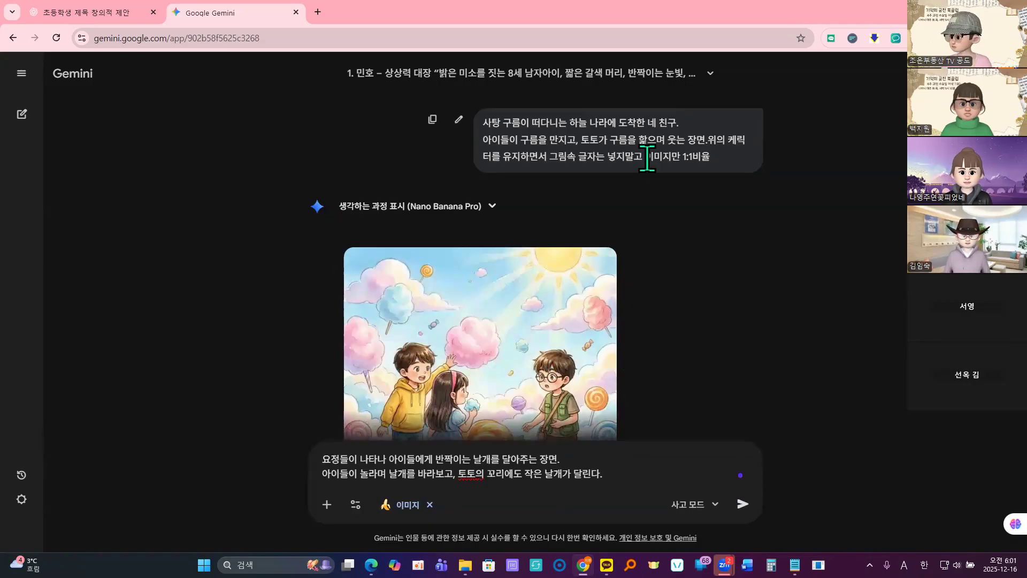
Step: Append "위의 케릭터를 유지하면서 그림속 글자는 넣지말고 이미지만 1:1비율" from the previous request to the 5페이지 prompt
{"action": "left_click_drag", "start_coordinate": [707, 142], "coordinate": [727, 156]}
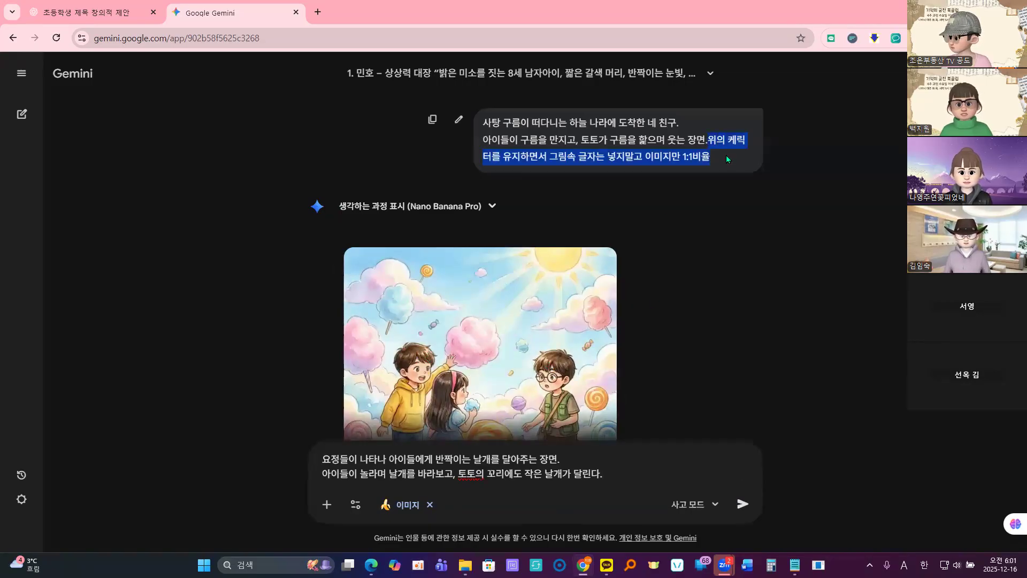
{"action": "left_click", "coordinate": [624, 474]}
{"action": "right_click", "coordinate": [623, 474]}
{"action": "left_click", "coordinate": [679, 338]}
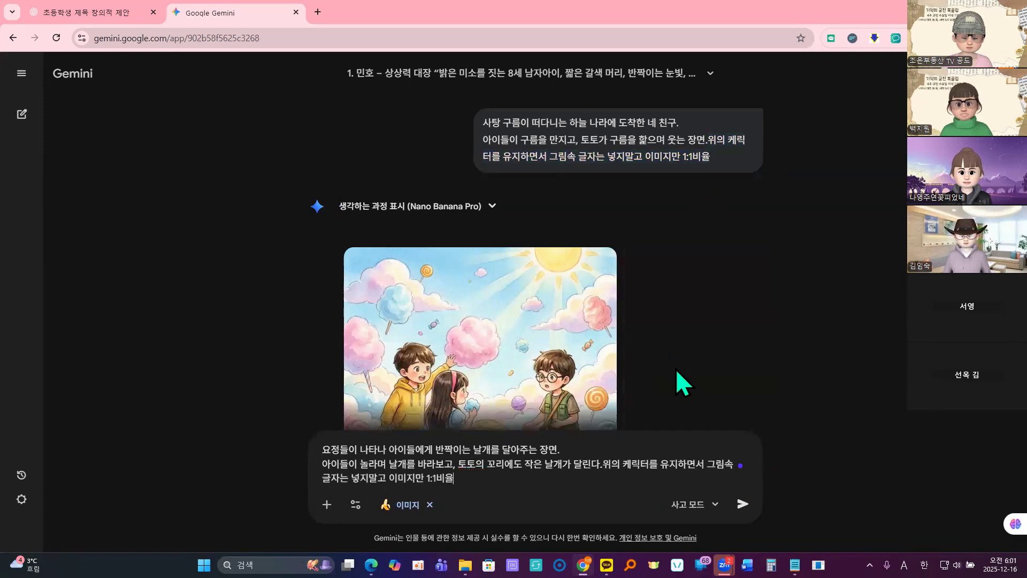
Step: Copy the generated candy cloud scene and submit the pending 5페이지 prompt
{"action": "right_click", "coordinate": [462, 328]}
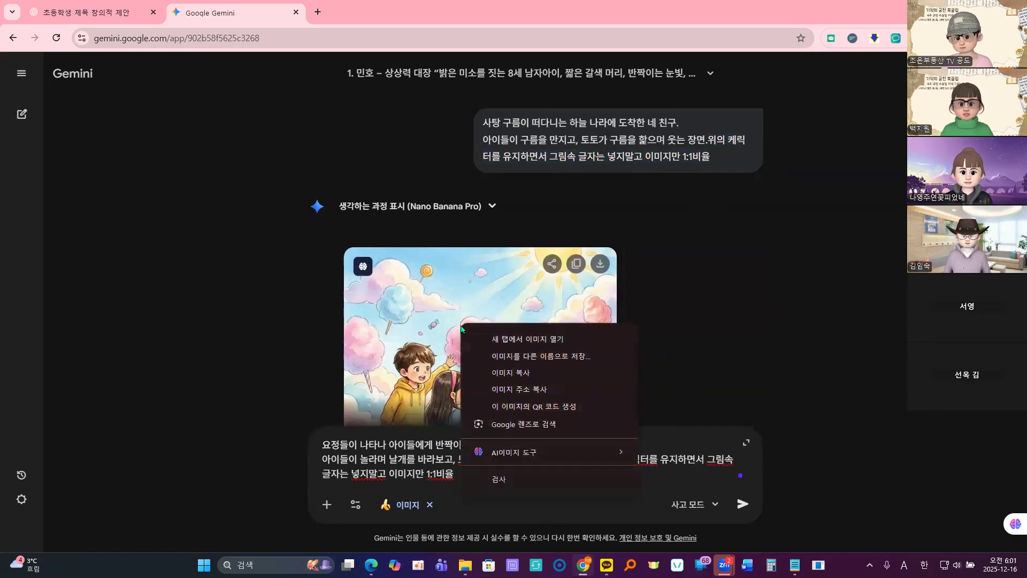
{"action": "left_click", "coordinate": [519, 376]}
{"action": "left_click", "coordinate": [743, 503]}
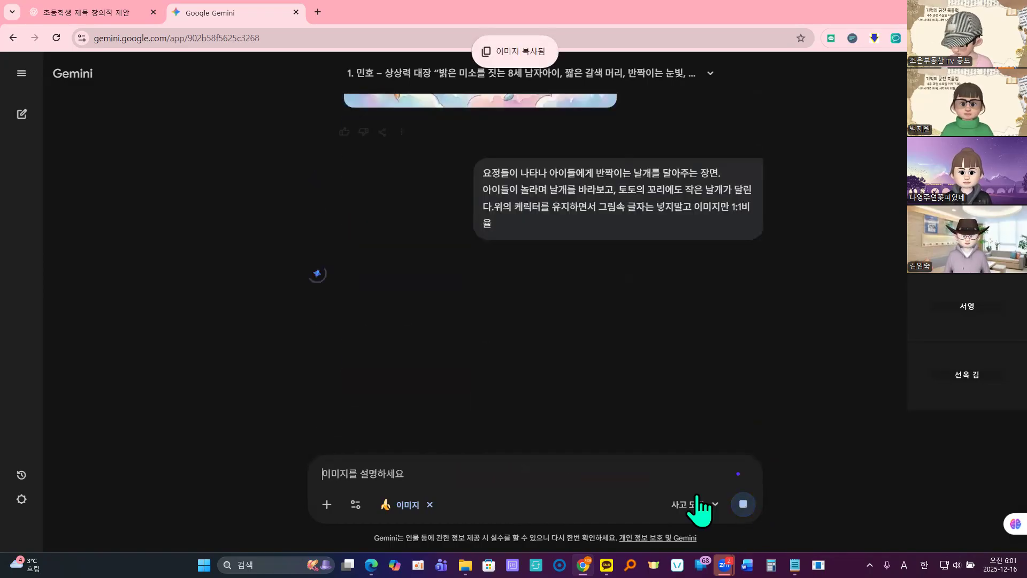
{"action": "left_click", "coordinate": [335, 471]}
Step: Switch to the Canva book, paste the candy cloud scene on page 17 and replace the page's background with it
{"action": "mouse_move", "coordinate": [371, 565]}
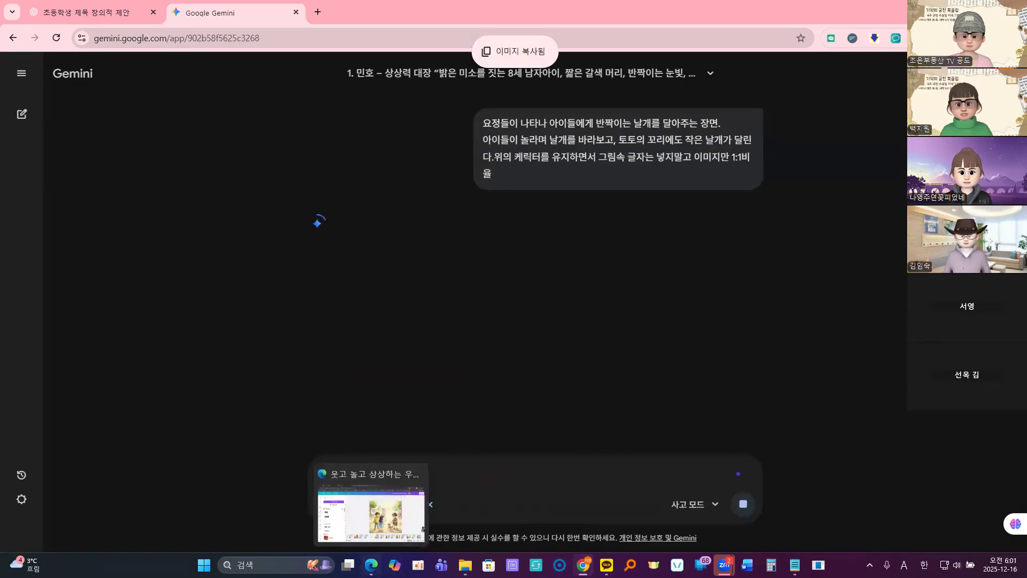
{"action": "left_click", "coordinate": [328, 530]}
{"action": "left_click", "coordinate": [970, 498]}
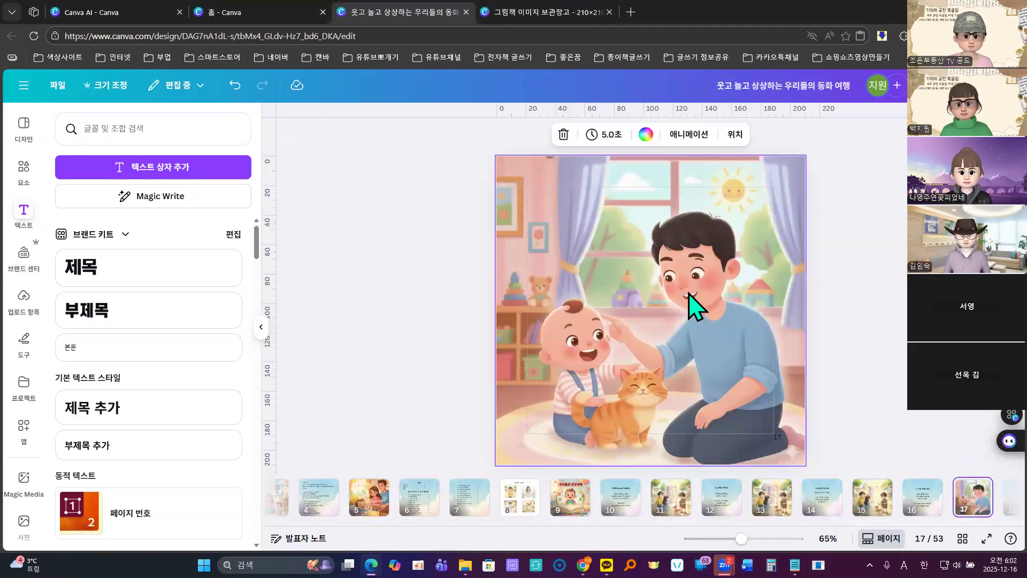
{"action": "left_click", "coordinate": [696, 310]}
{"action": "key", "text": "ctrl+v"}
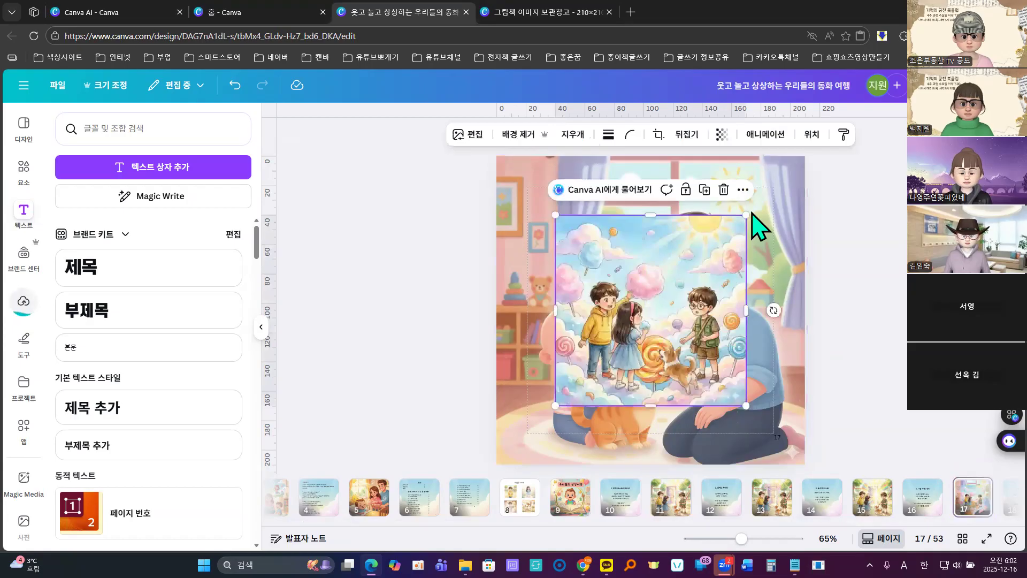
{"action": "left_click", "coordinate": [742, 189]}
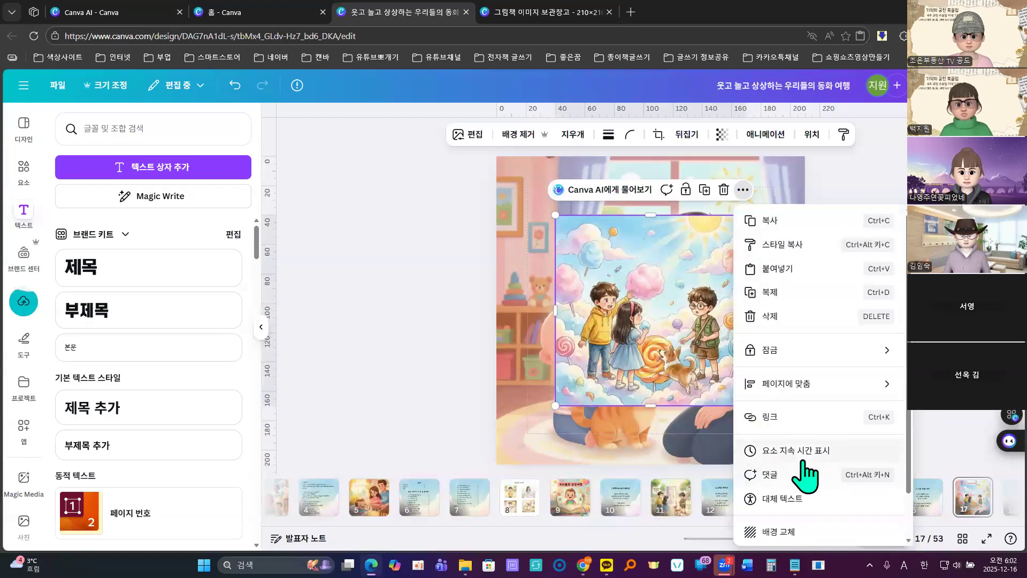
{"action": "scroll", "coordinate": [807, 477], "scroll_direction": "down", "scroll_amount": 2}
{"action": "left_click", "coordinate": [786, 480]}
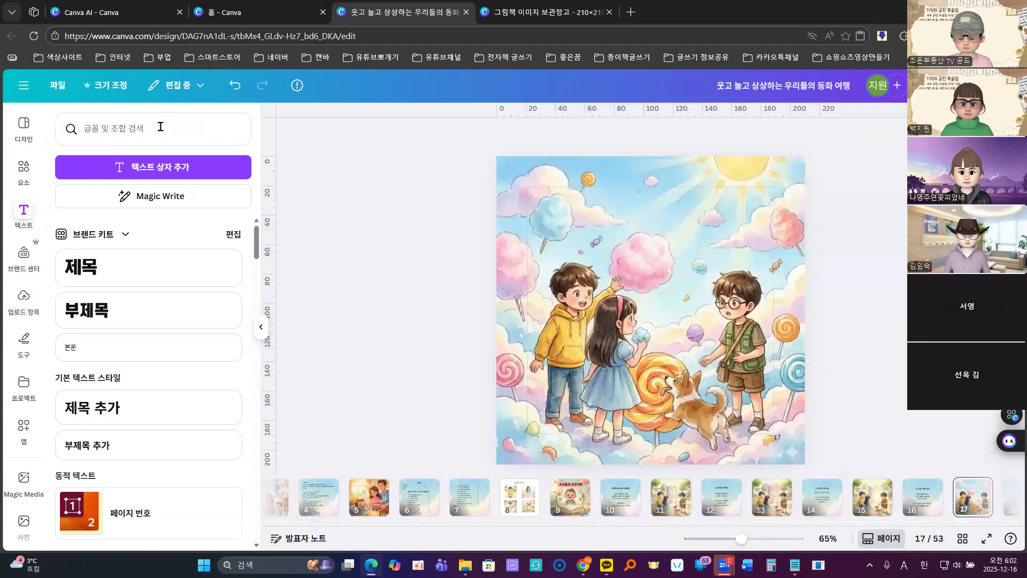
Step: Copy the 6페이지 scene text from the Canva AI story and paste it into Gemini's image prompt
{"action": "left_click", "coordinate": [80, 11]}
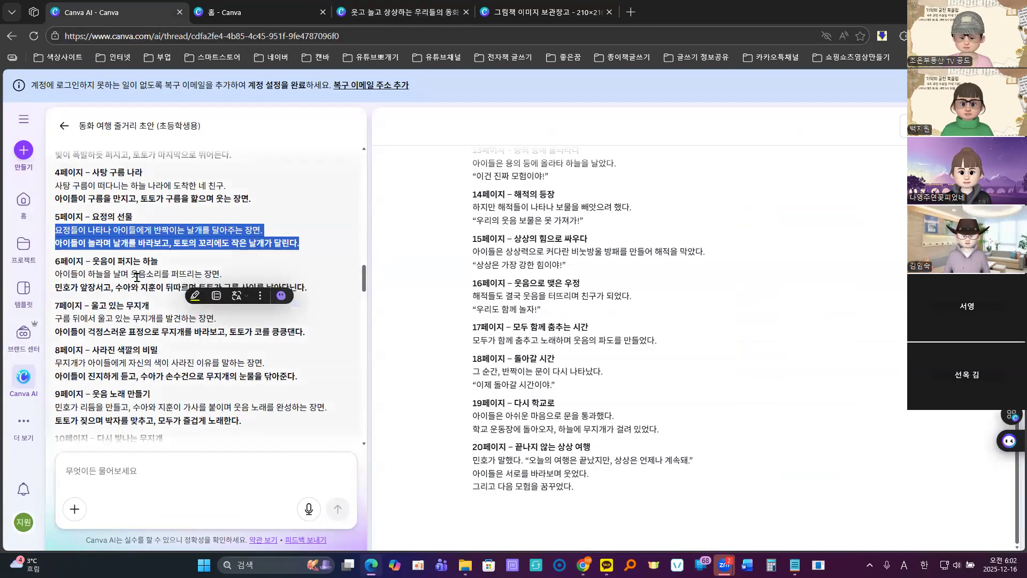
{"action": "left_click_drag", "start_coordinate": [56, 273], "coordinate": [321, 298]}
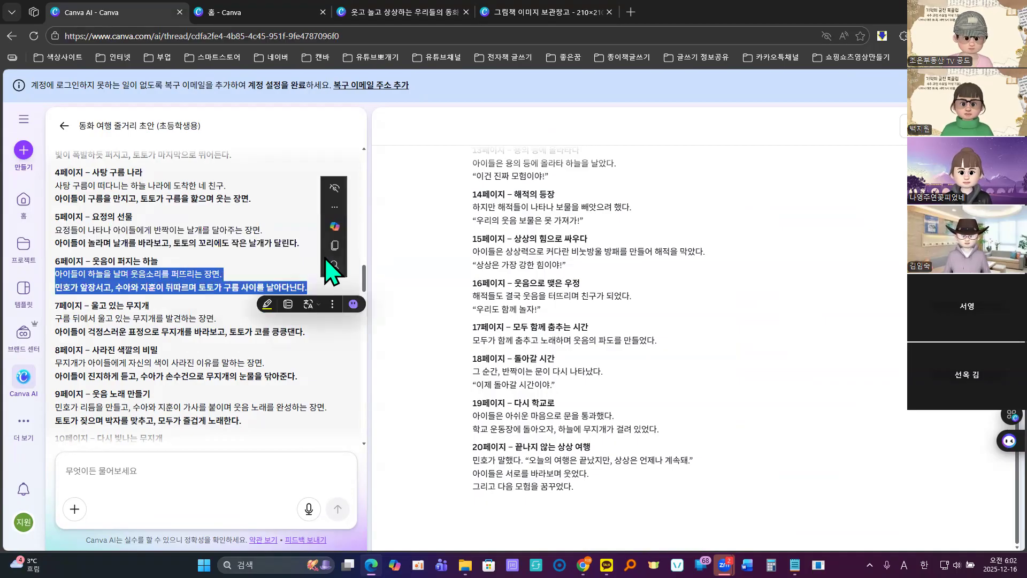
{"action": "left_click", "coordinate": [335, 246]}
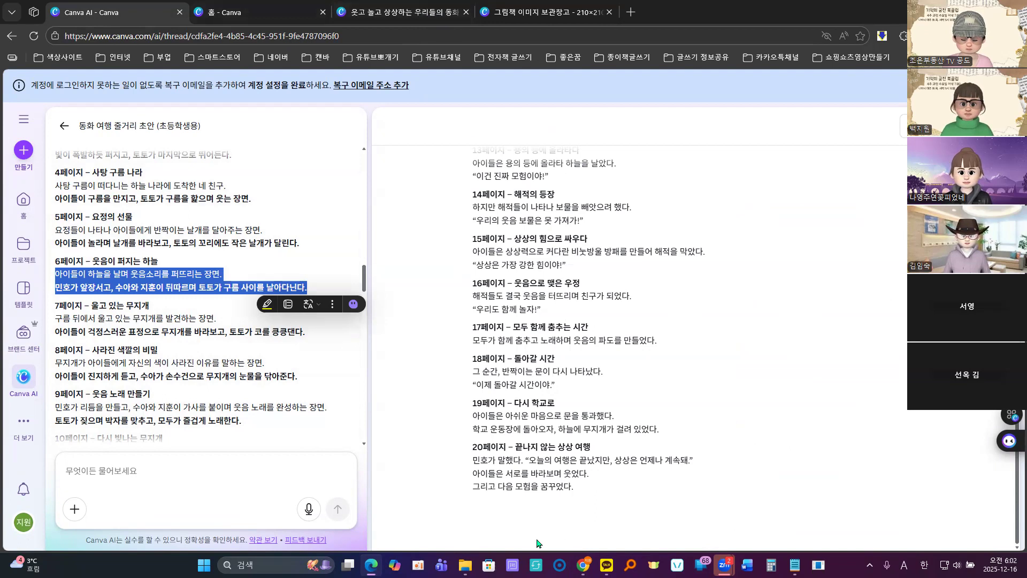
{"action": "mouse_move", "coordinate": [583, 564]}
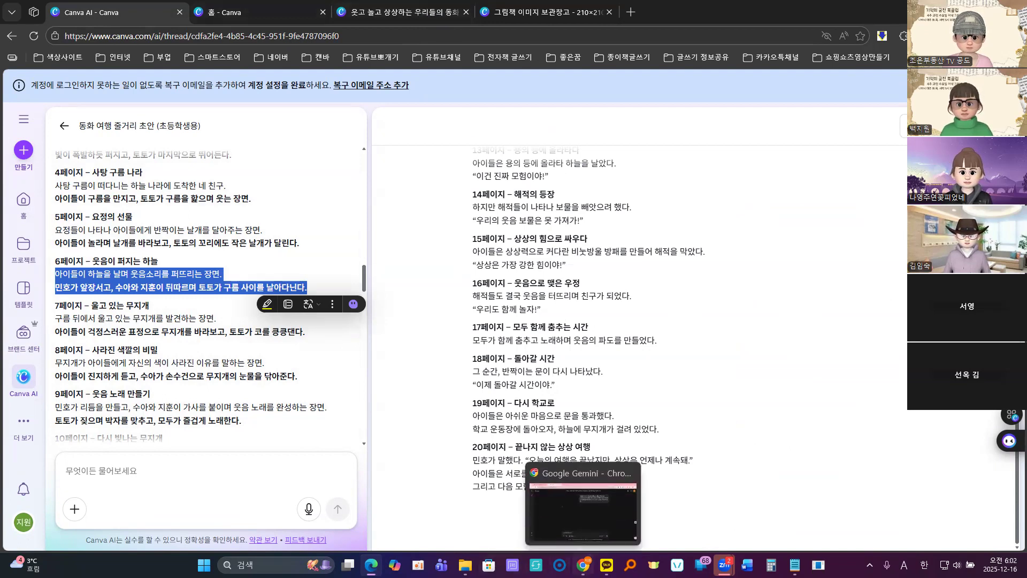
{"action": "left_click", "coordinate": [566, 527]}
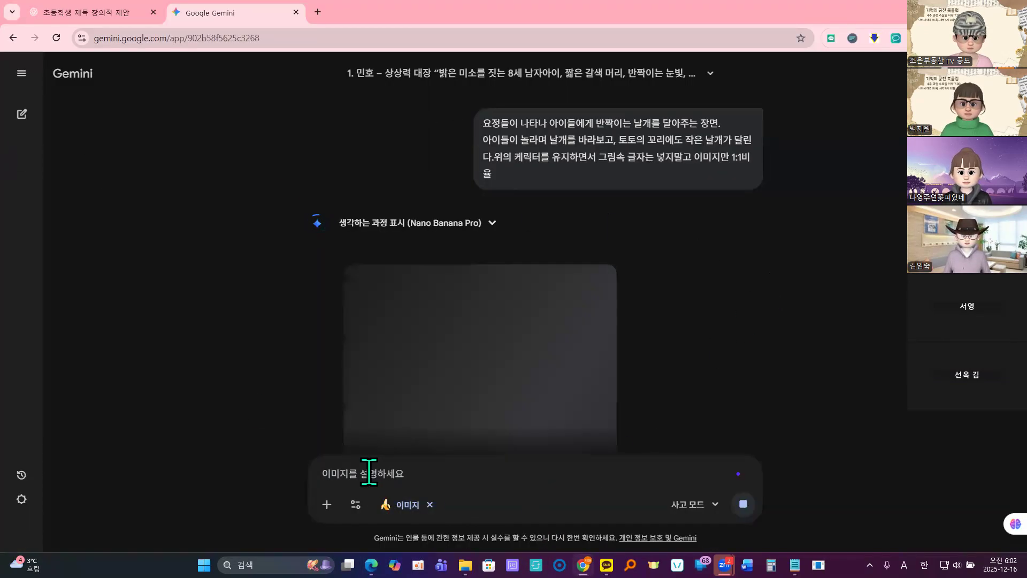
{"action": "right_click", "coordinate": [367, 472]}
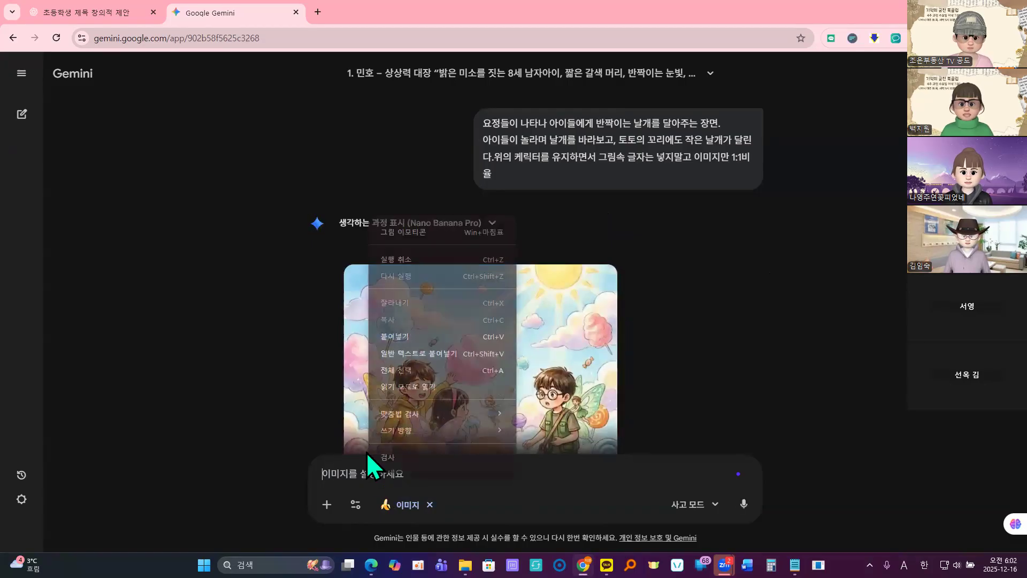
{"action": "left_click", "coordinate": [406, 337]}
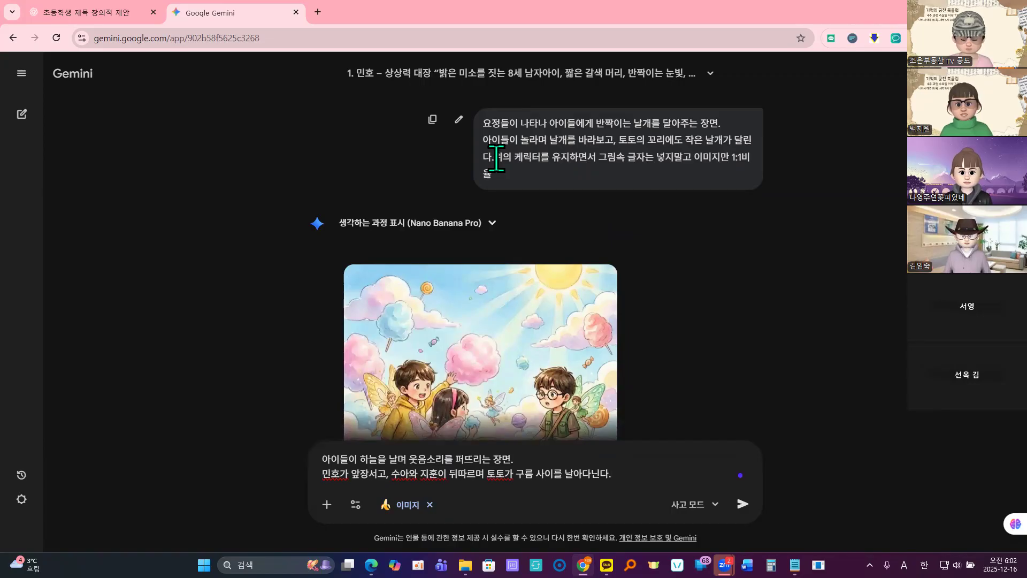
Step: Append "위의 케릭터를 유지하면서 그림속 글자는 넣지말고 이미지만 1:1비율" from the previous request to the 6페이지 prompt
{"action": "left_click_drag", "start_coordinate": [505, 166], "coordinate": [506, 169]}
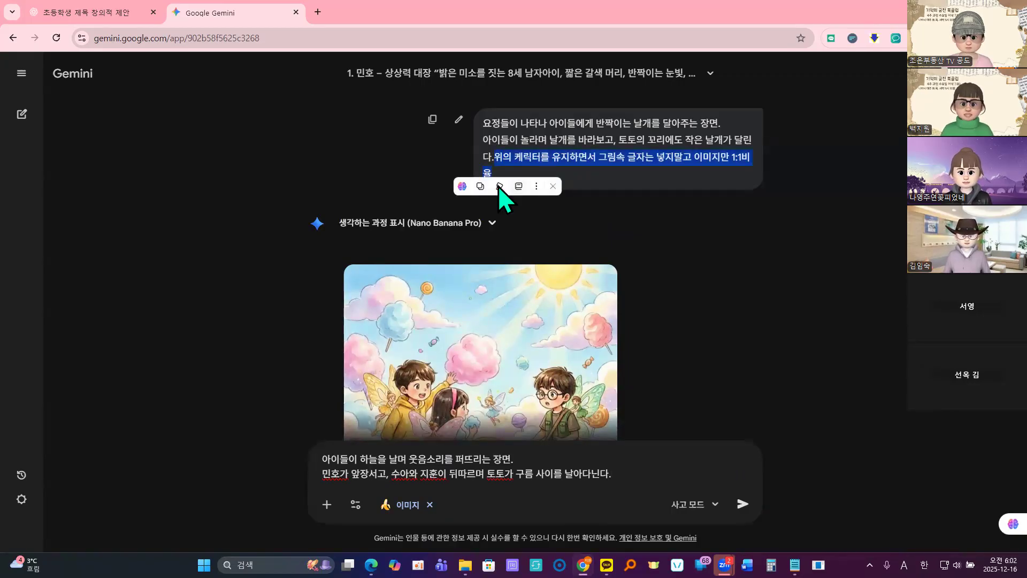
{"action": "left_click", "coordinate": [479, 186]}
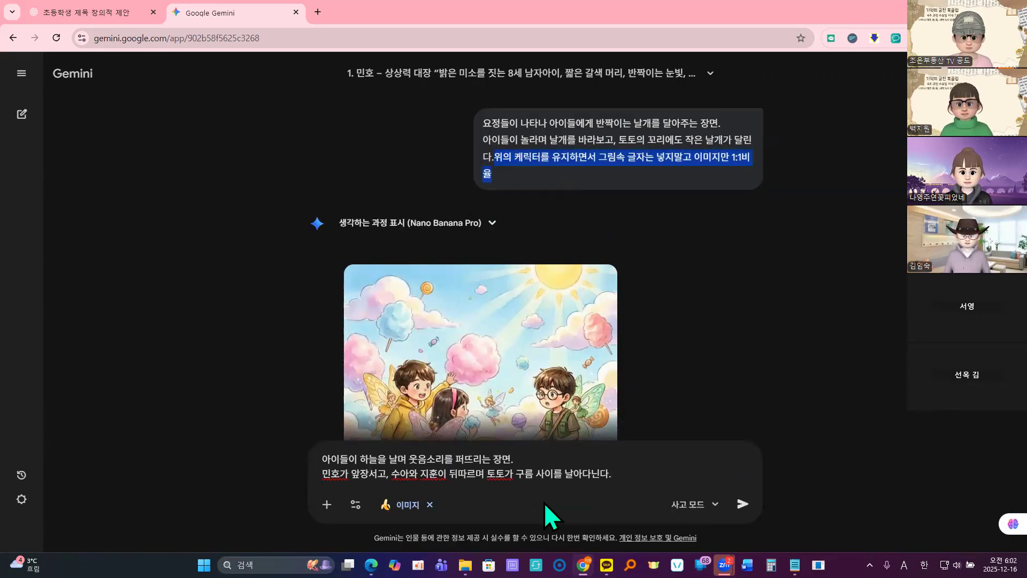
{"action": "left_click", "coordinate": [646, 472]}
{"action": "key", "text": "ctrl+v"}
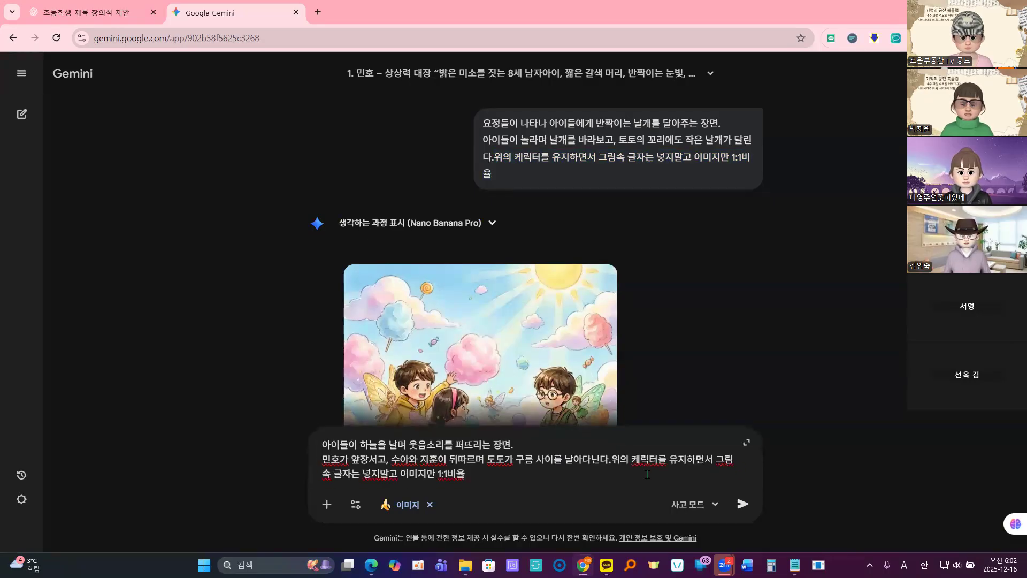
Step: Copy the generated fairy wings scene and submit the pending 6페이지 prompt
{"action": "right_click", "coordinate": [450, 310]}
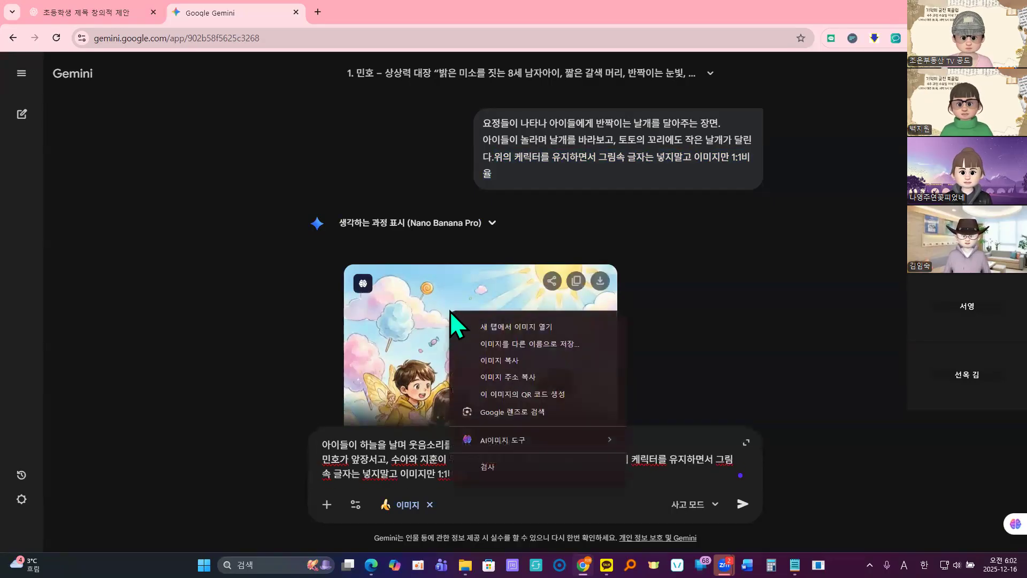
{"action": "left_click", "coordinate": [495, 358]}
{"action": "left_click", "coordinate": [743, 504]}
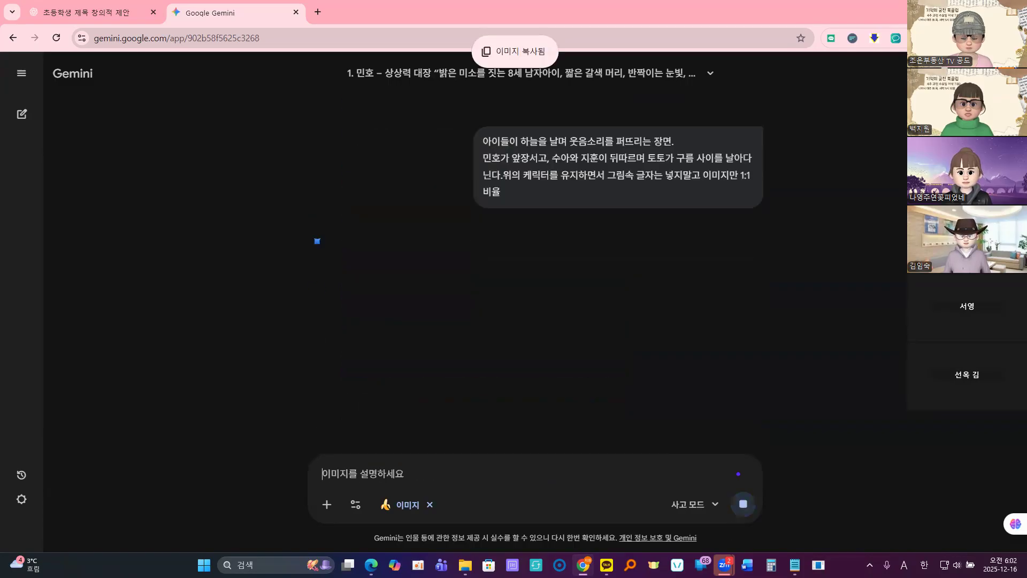
Step: Switch to the Canva book and paste the fairy wings scene onto page 19
{"action": "mouse_move", "coordinate": [371, 564]}
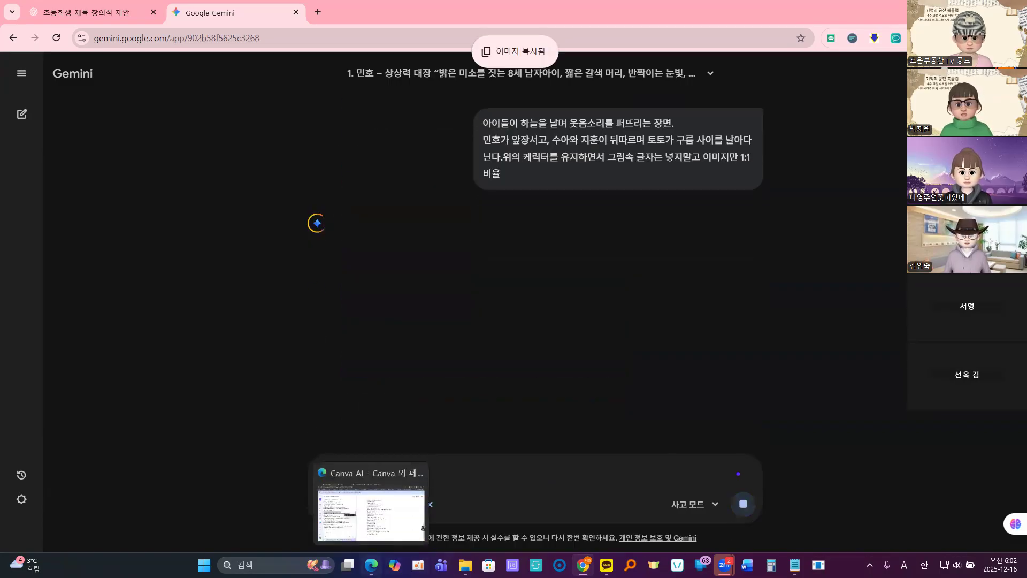
{"action": "left_click", "coordinate": [370, 512]}
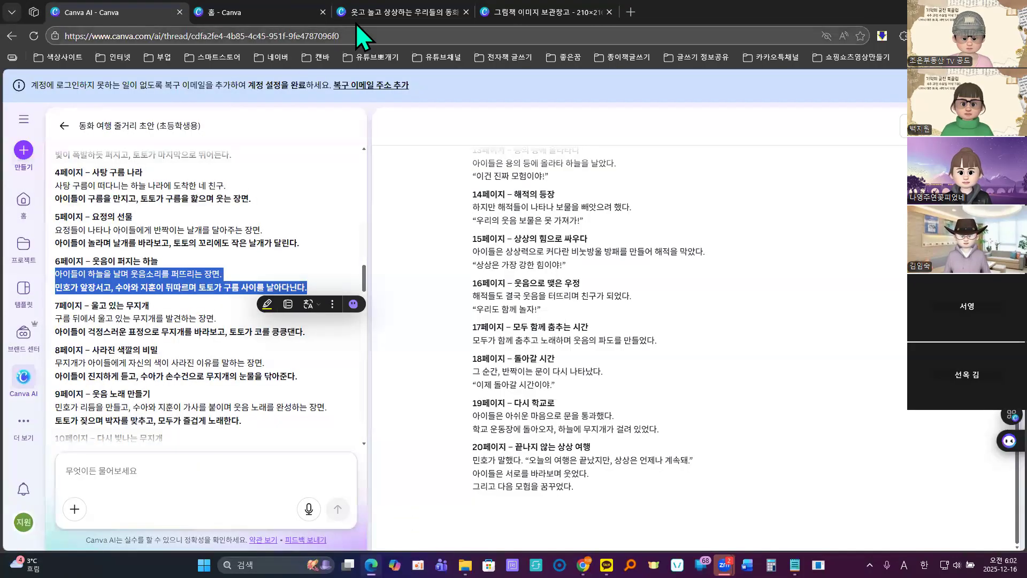
{"action": "left_click", "coordinate": [390, 10]}
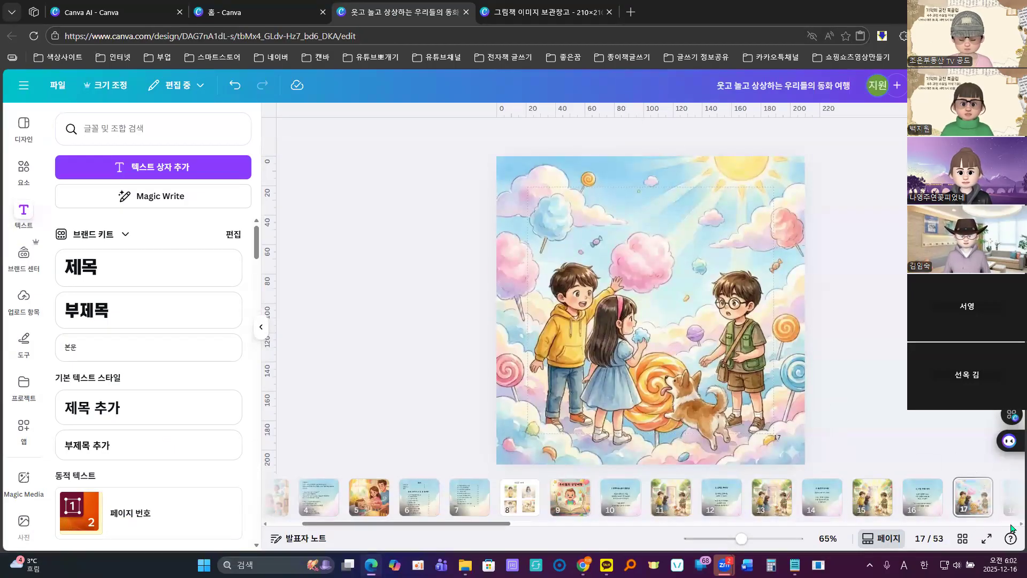
{"action": "scroll", "coordinate": [959, 515], "scroll_direction": "down", "scroll_amount": 9}
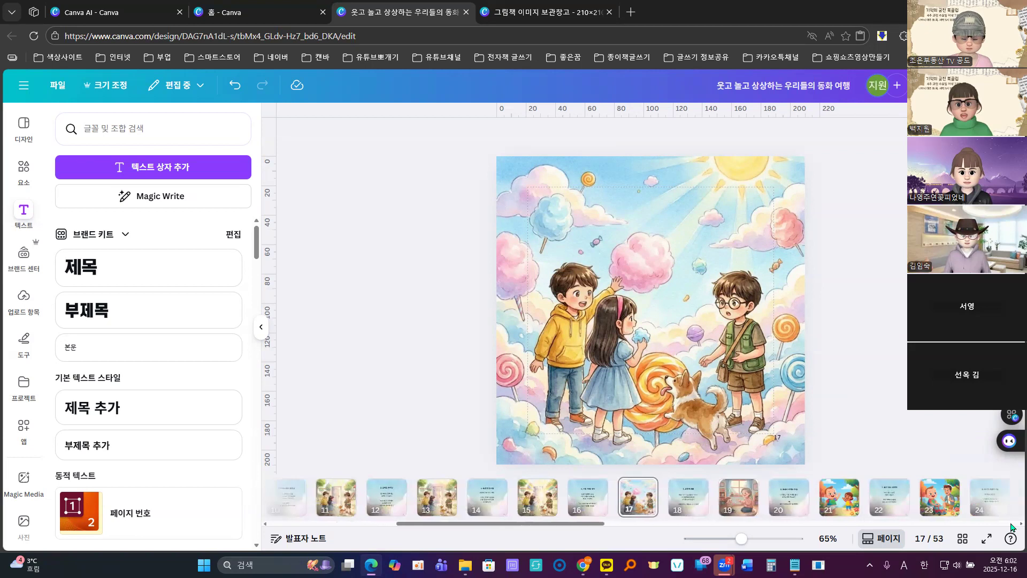
{"action": "left_click", "coordinate": [570, 494]}
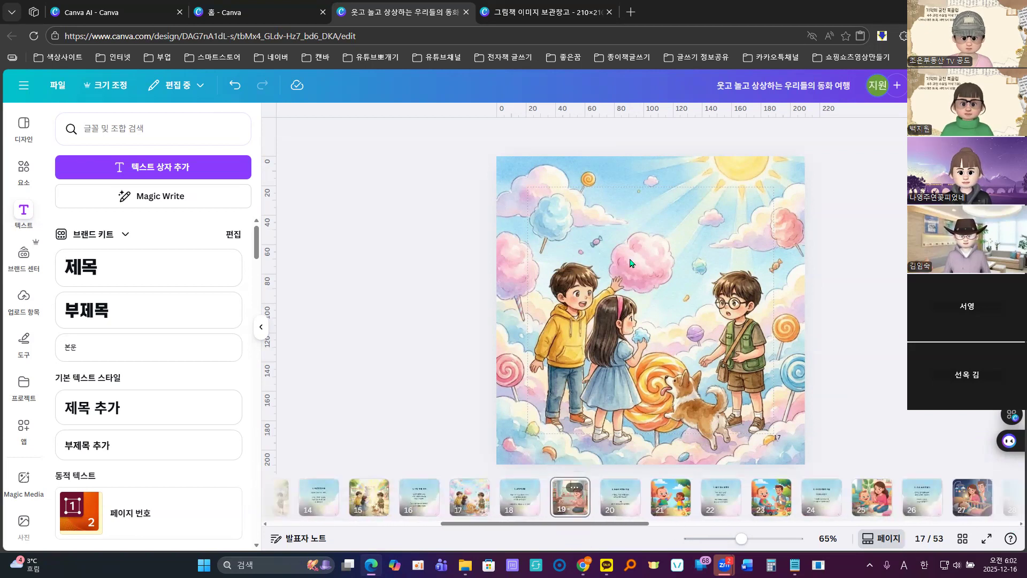
{"action": "left_click", "coordinate": [631, 264]}
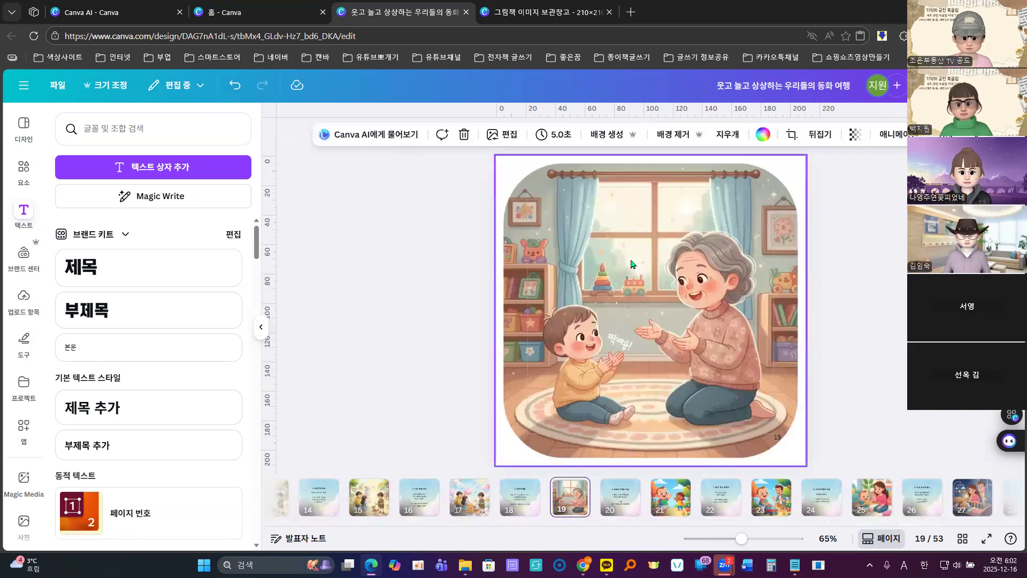
{"action": "key", "text": "ctrl+v"}
Step: Replace page 19's background with the pasted fairy wings scene and go to page 21
{"action": "left_click", "coordinate": [742, 190]}
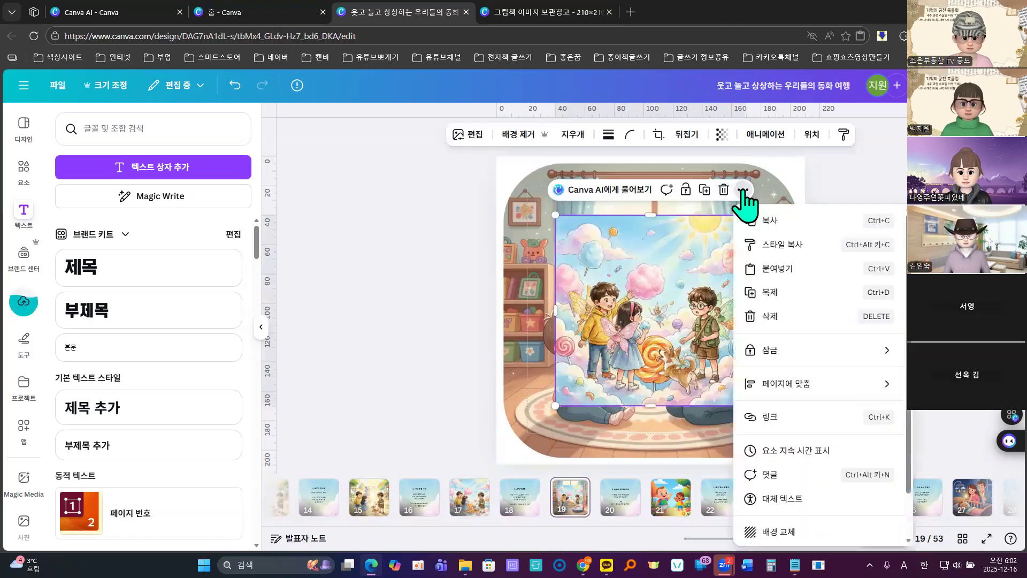
{"action": "scroll", "coordinate": [839, 351], "scroll_direction": "down", "scroll_amount": 1}
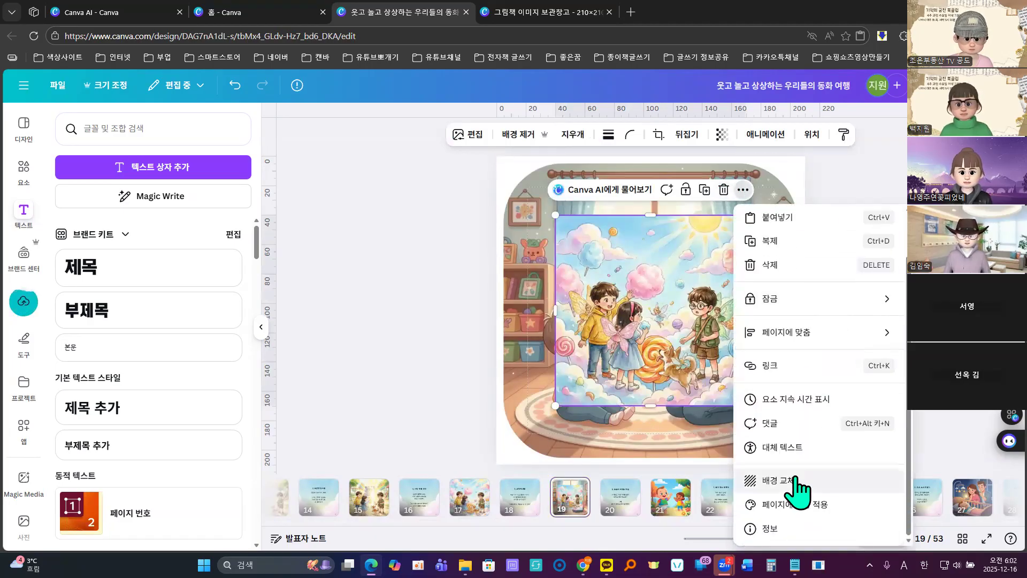
{"action": "left_click", "coordinate": [796, 479]}
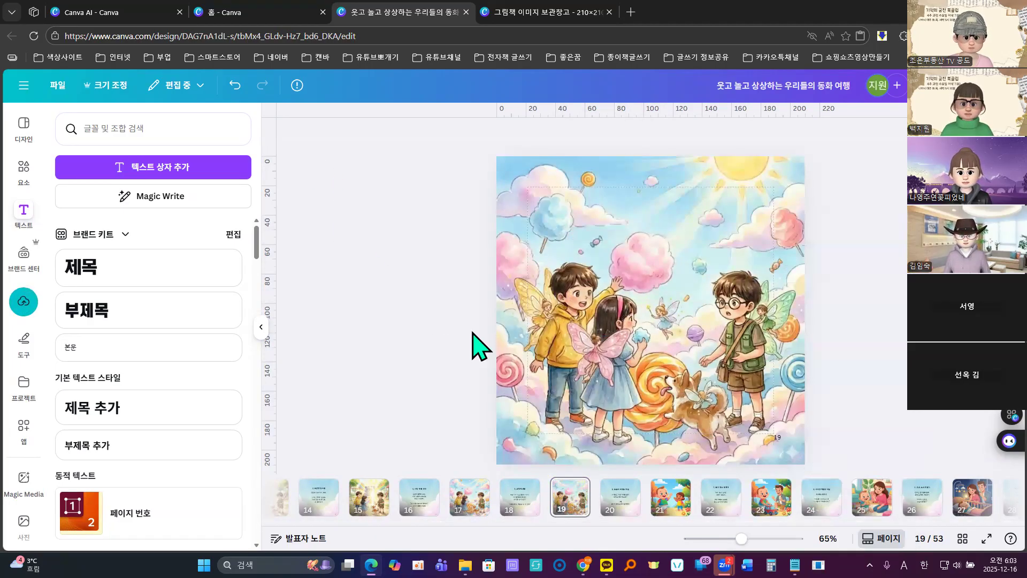
{"action": "left_click", "coordinate": [670, 505]}
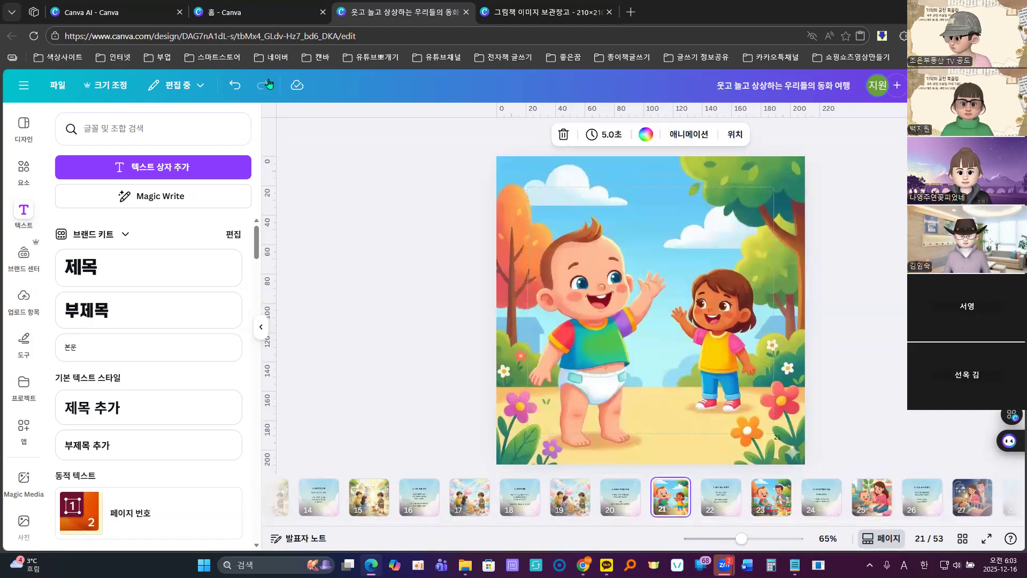
Step: Copy the 7페이지 scene text from the Canva AI story and paste it into Gemini's image prompt
{"action": "left_click", "coordinate": [109, 15]}
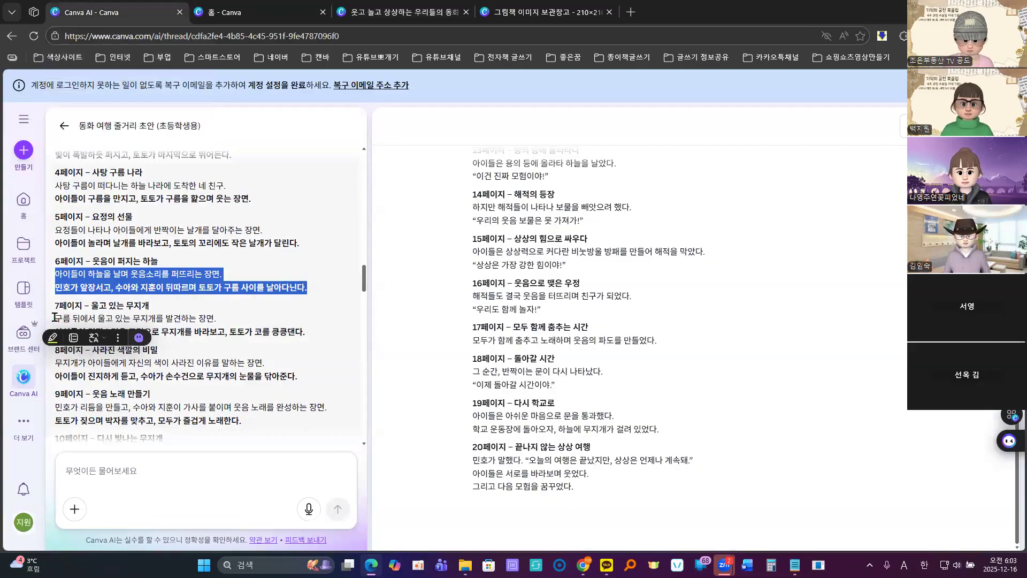
{"action": "left_click", "coordinate": [55, 317]}
{"action": "left_click_drag", "start_coordinate": [101, 317], "coordinate": [324, 337]}
{"action": "key", "text": "ctrl+c"}
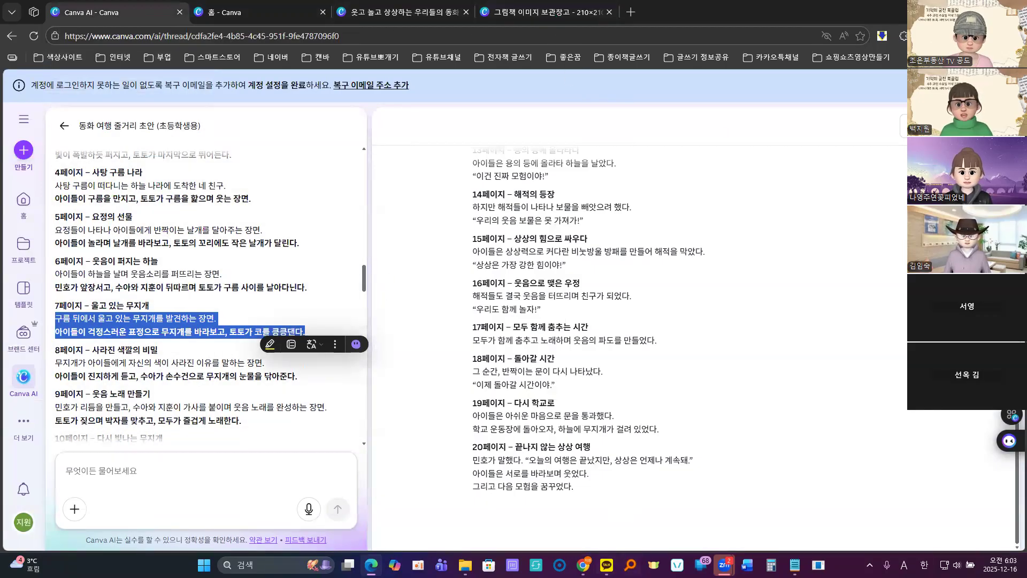
{"action": "mouse_move", "coordinate": [583, 565]}
{"action": "left_click", "coordinate": [600, 510]}
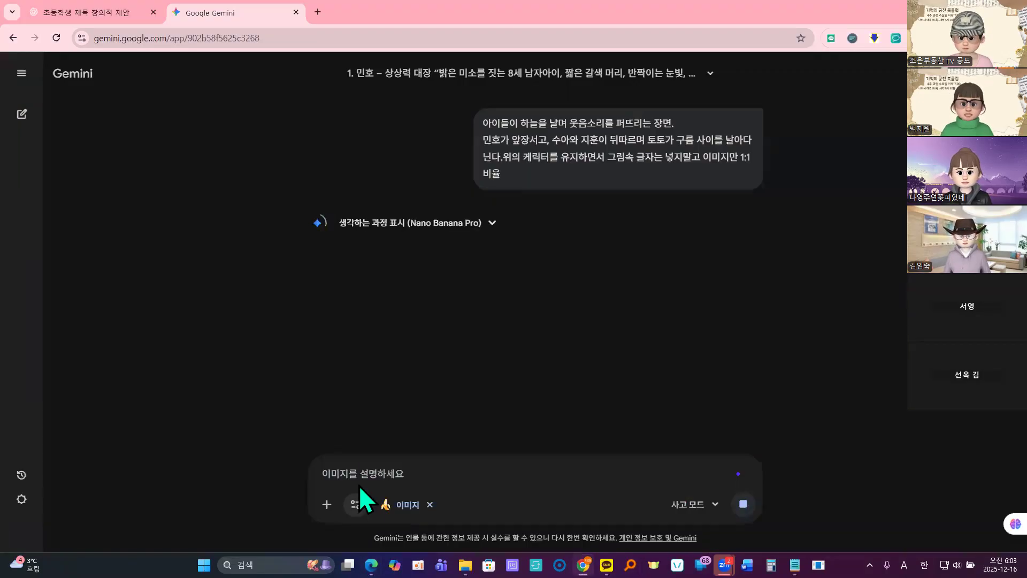
{"action": "right_click", "coordinate": [360, 474]}
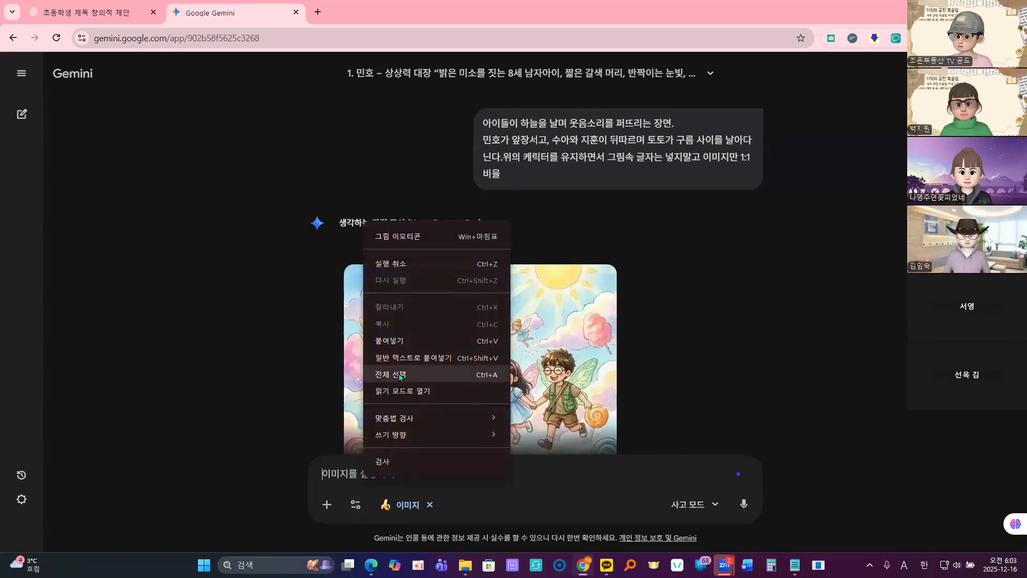
{"action": "left_click", "coordinate": [399, 341]}
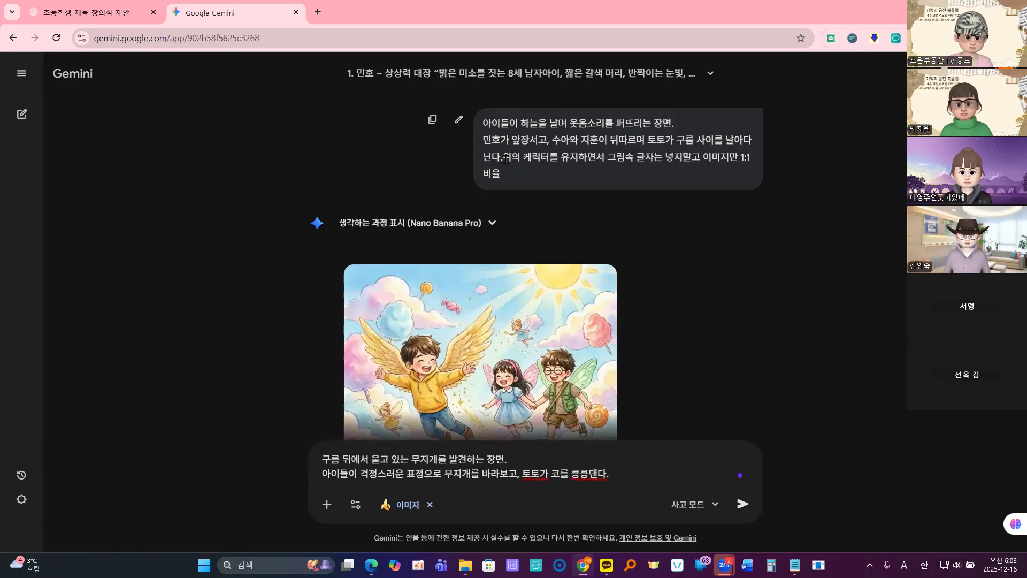
Step: Append "위의 케릭터를 유지하면서 그림속 글자는 넣지말고 이미지만 1:1비율" from the previous request to the 7페이지 prompt
{"action": "left_click_drag", "start_coordinate": [511, 170], "coordinate": [513, 172]}
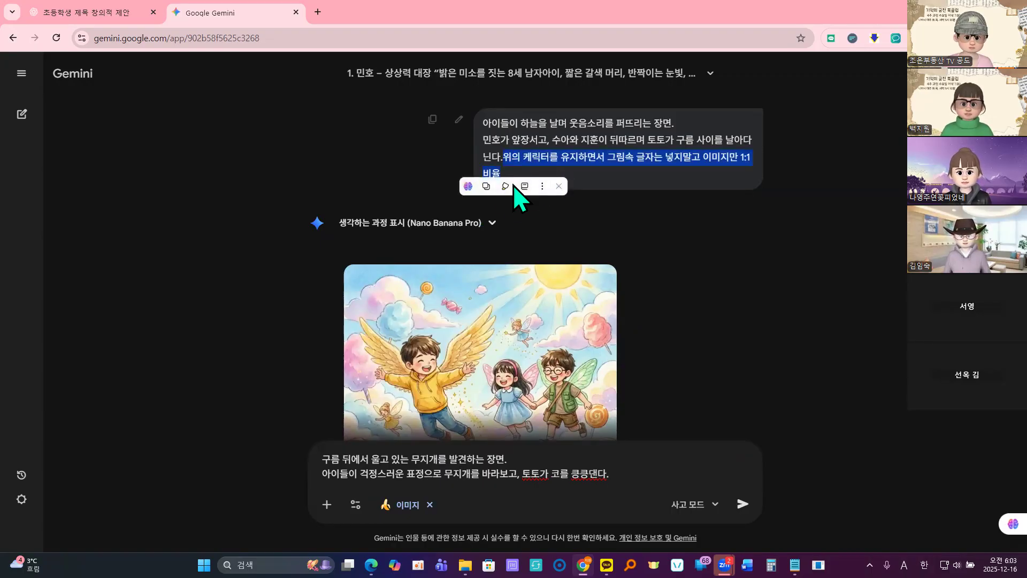
{"action": "left_click", "coordinate": [486, 187]}
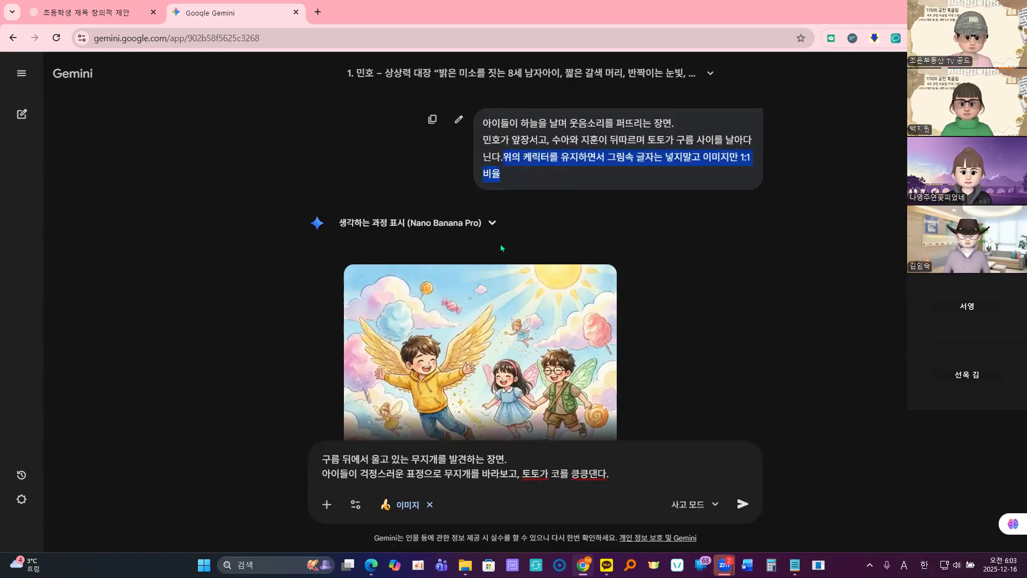
{"action": "left_click", "coordinate": [627, 478]}
{"action": "key", "text": "ctrl+v"}
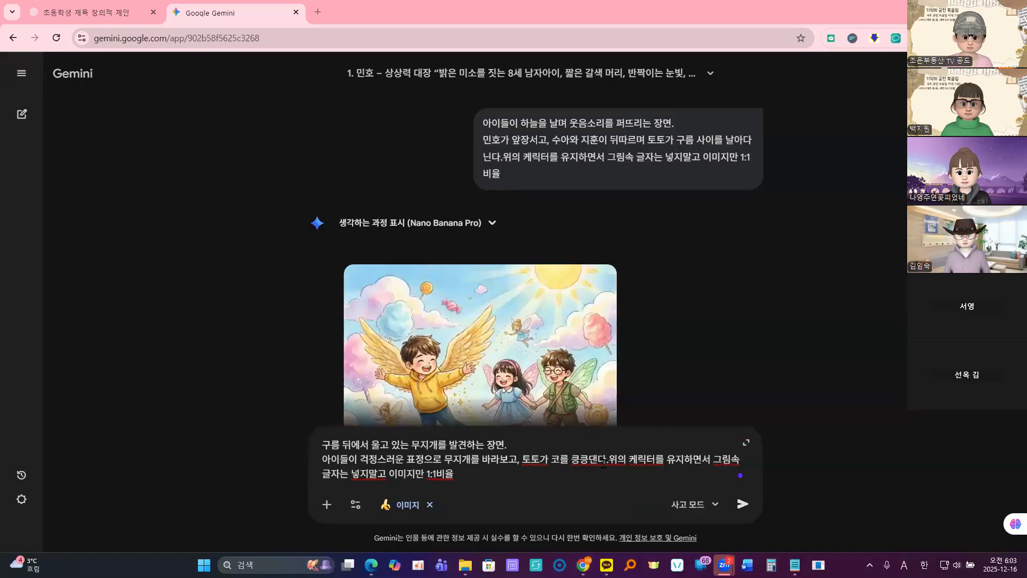
Step: Copy the generated scene of the children flying through the sky and submit the pending 7페이지 prompt
{"action": "right_click", "coordinate": [481, 337]}
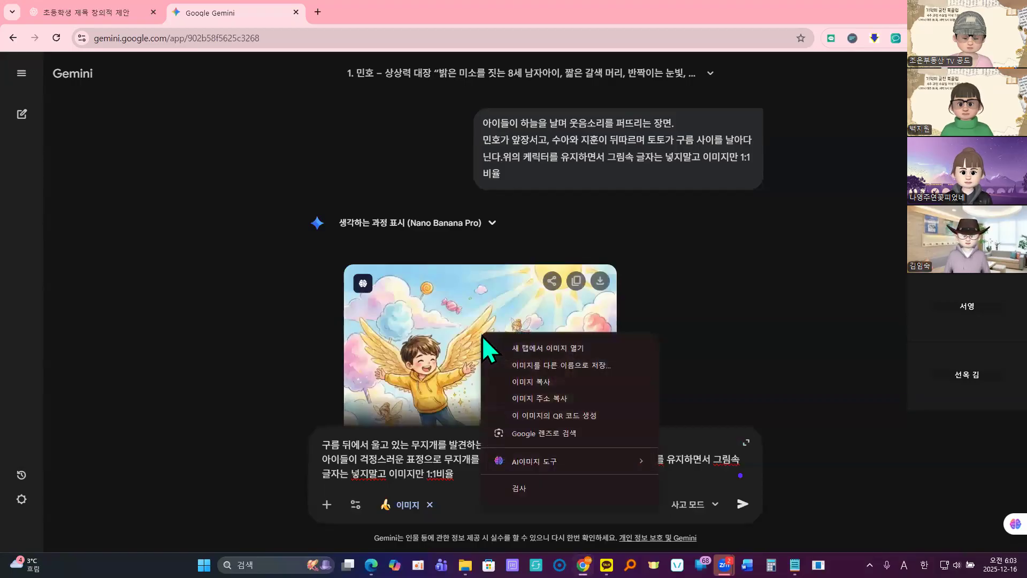
{"action": "left_click", "coordinate": [534, 384]}
{"action": "left_click", "coordinate": [742, 503]}
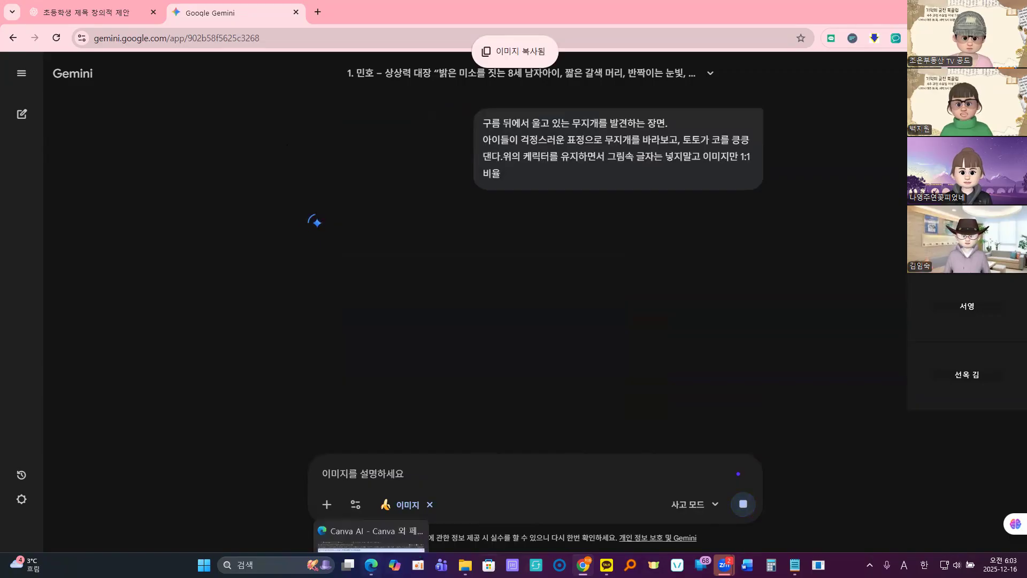
Step: Switch to the Canva book and paste the flying children scene onto page 21
{"action": "mouse_move", "coordinate": [371, 564]}
{"action": "left_click", "coordinate": [369, 511]}
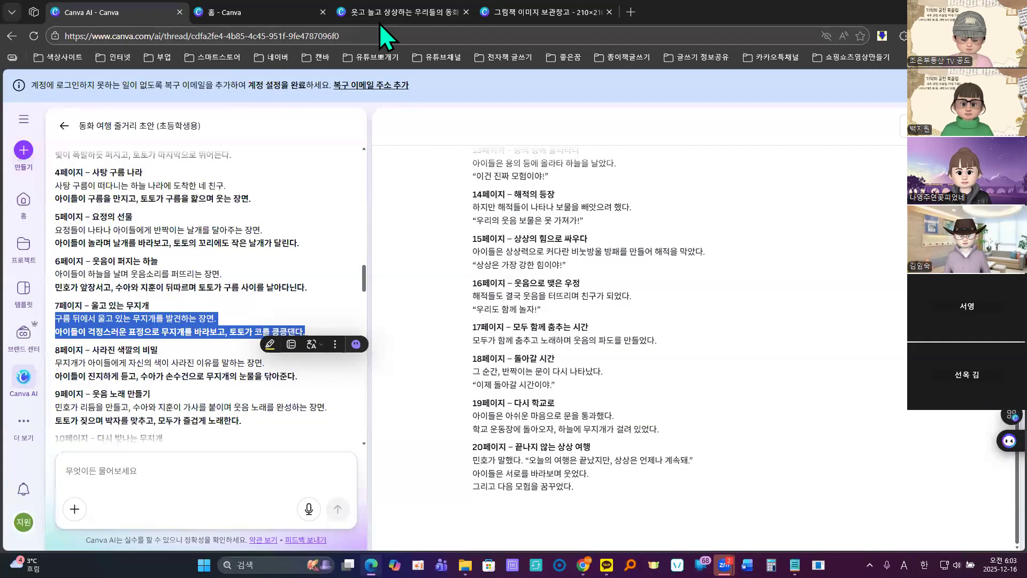
{"action": "left_click", "coordinate": [390, 10]}
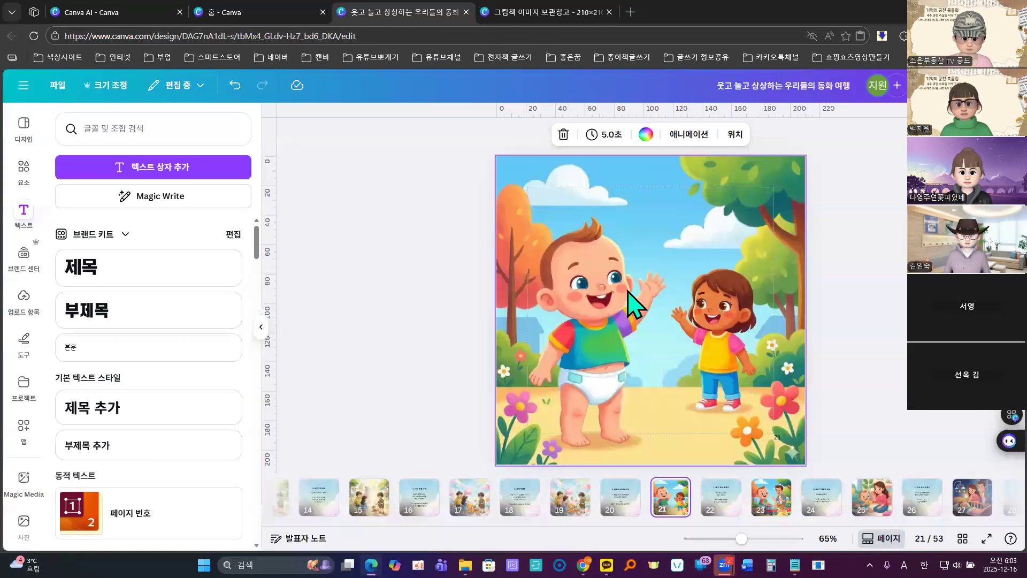
{"action": "key", "text": "ctrl+v"}
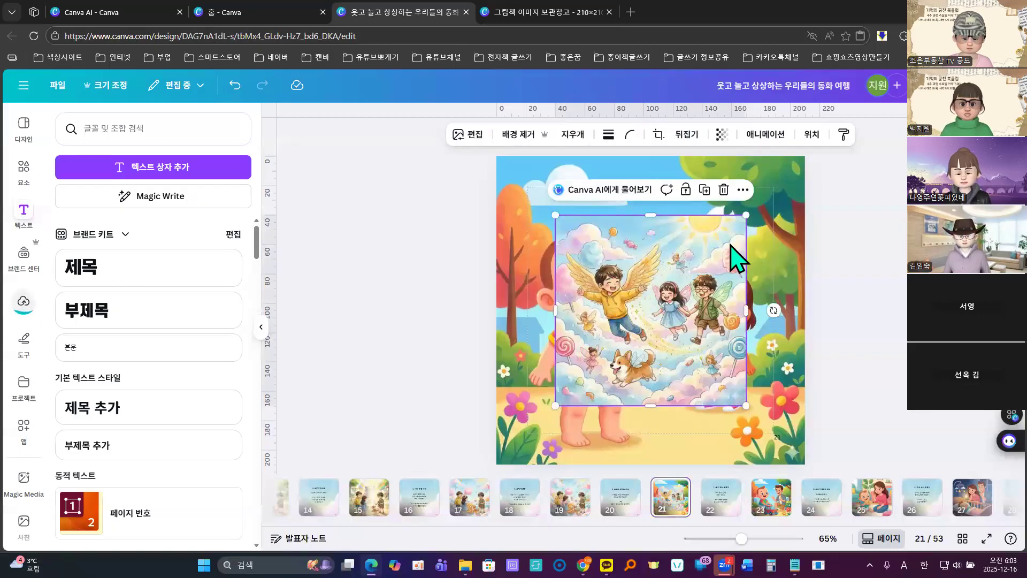
Step: Set the flying children scene as page 21's background and open page 23
{"action": "left_click", "coordinate": [743, 190]}
{"action": "scroll", "coordinate": [802, 465], "scroll_direction": "down", "scroll_amount": 2}
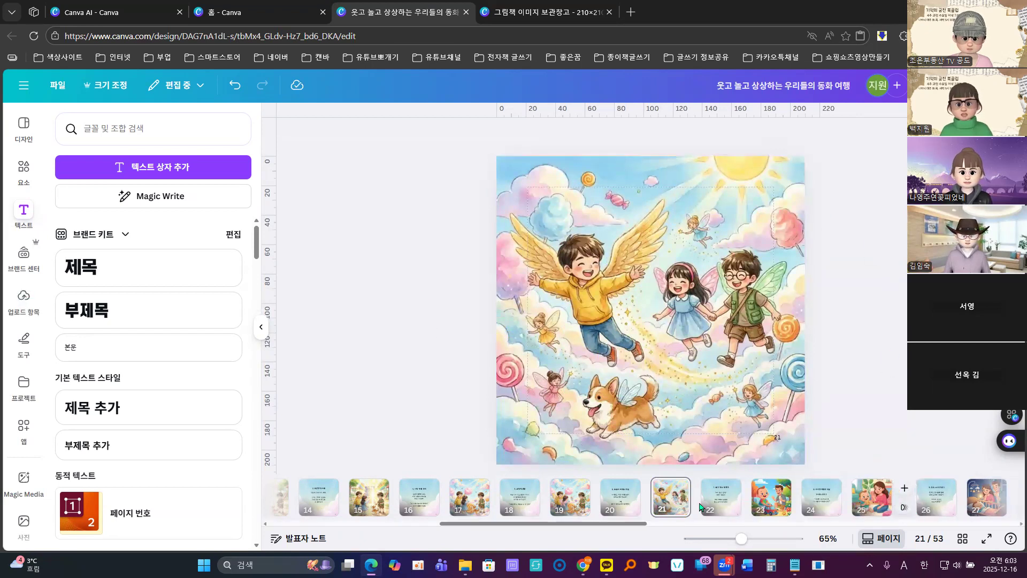
{"action": "left_click", "coordinate": [771, 496]}
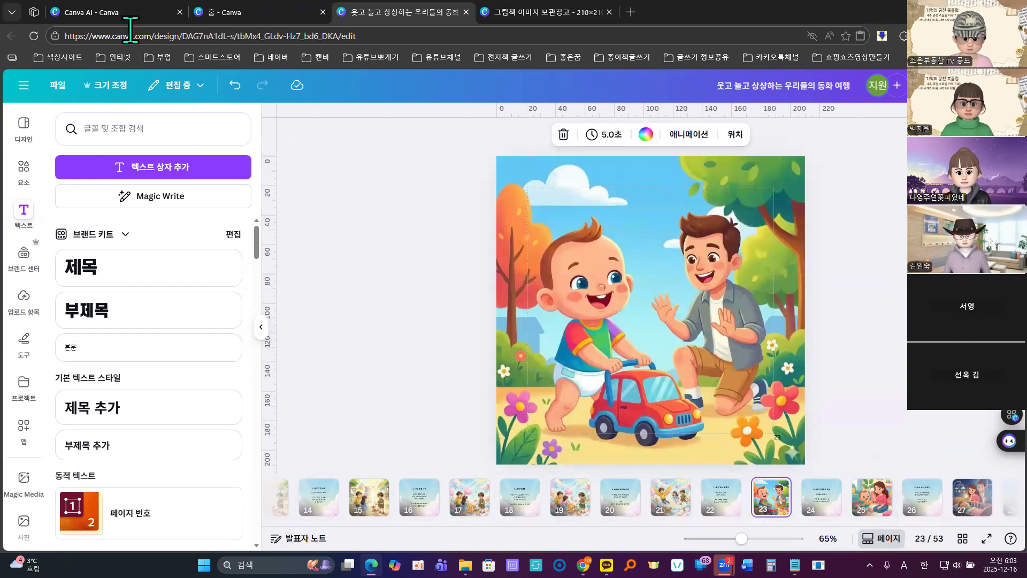
Step: Copy the 8페이지 scene text from the Canva AI story and paste it into Gemini's image prompt
{"action": "left_click", "coordinate": [88, 11]}
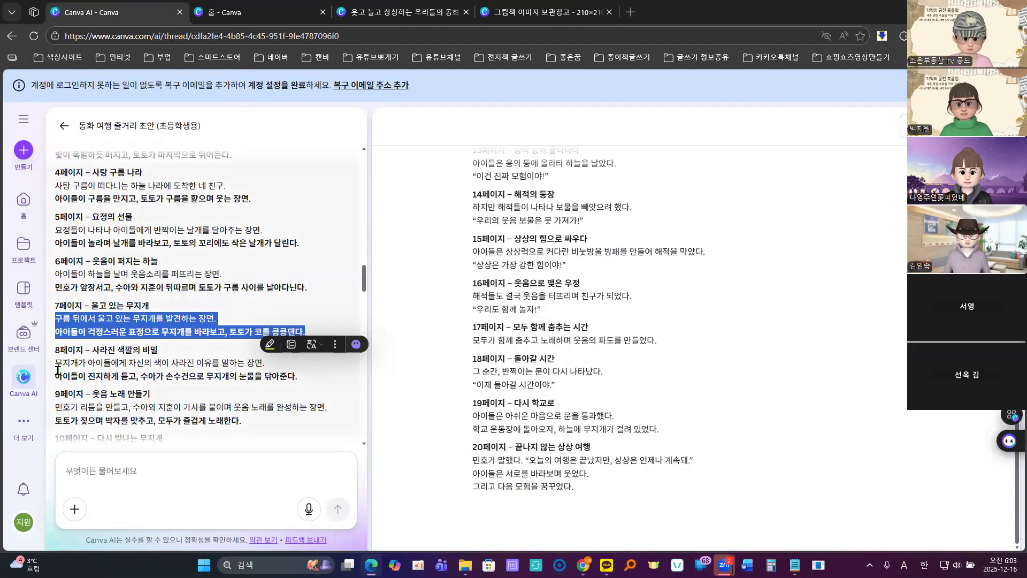
{"action": "left_click_drag", "start_coordinate": [56, 365], "coordinate": [282, 378]}
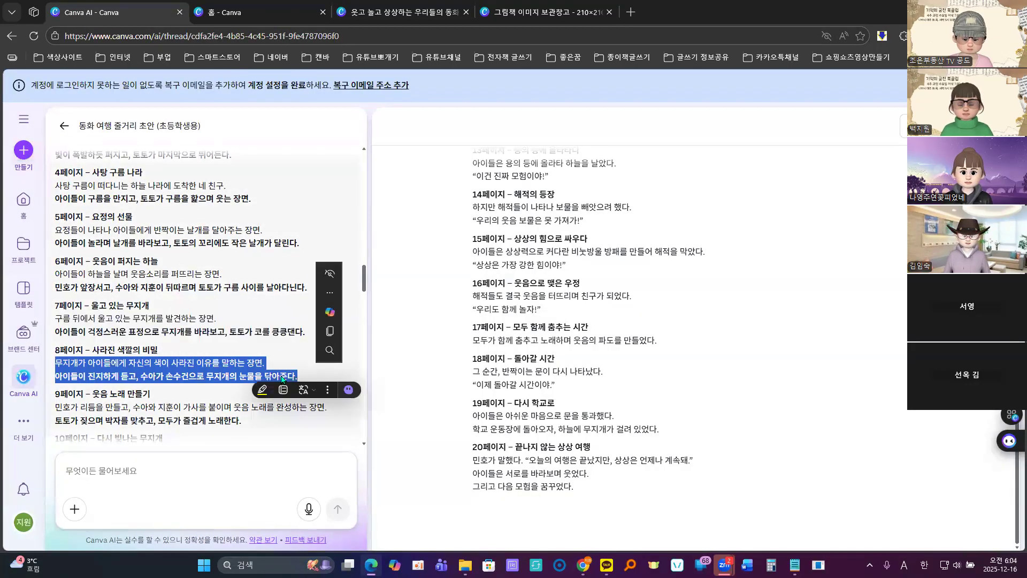
{"action": "left_click", "coordinate": [331, 330]}
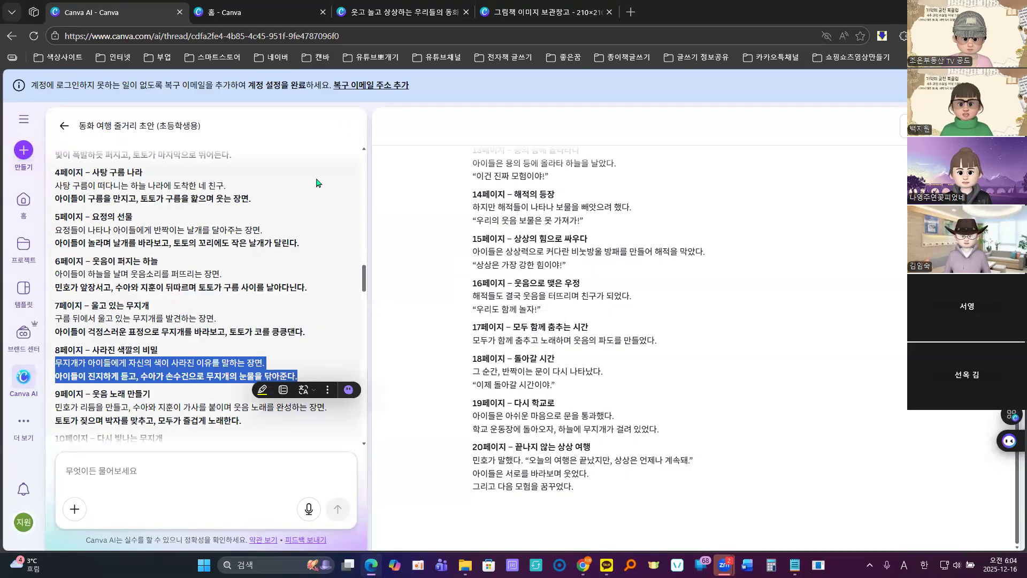
{"action": "left_click", "coordinate": [405, 22]}
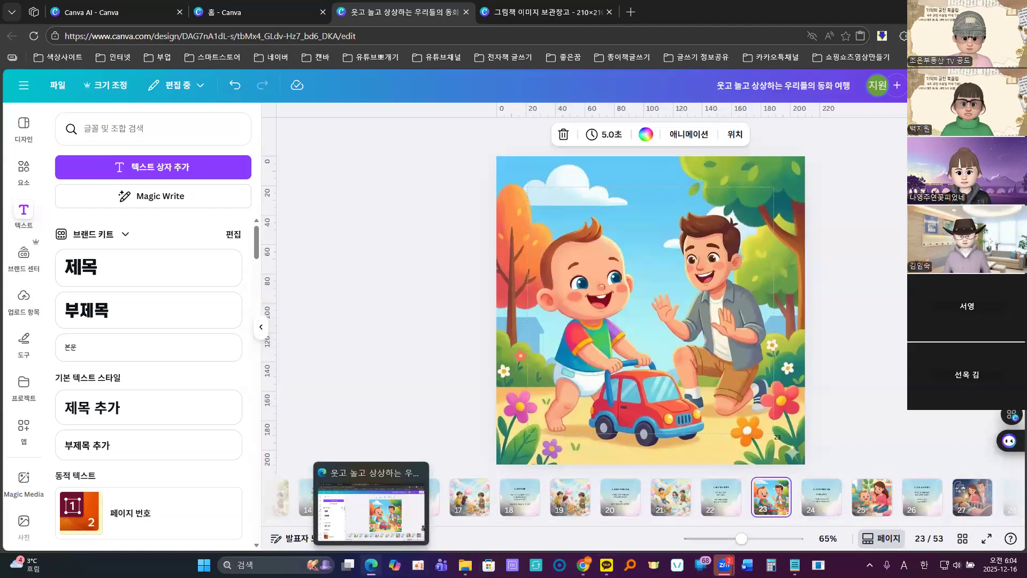
{"action": "mouse_move", "coordinate": [583, 565]}
{"action": "left_click", "coordinate": [540, 499]}
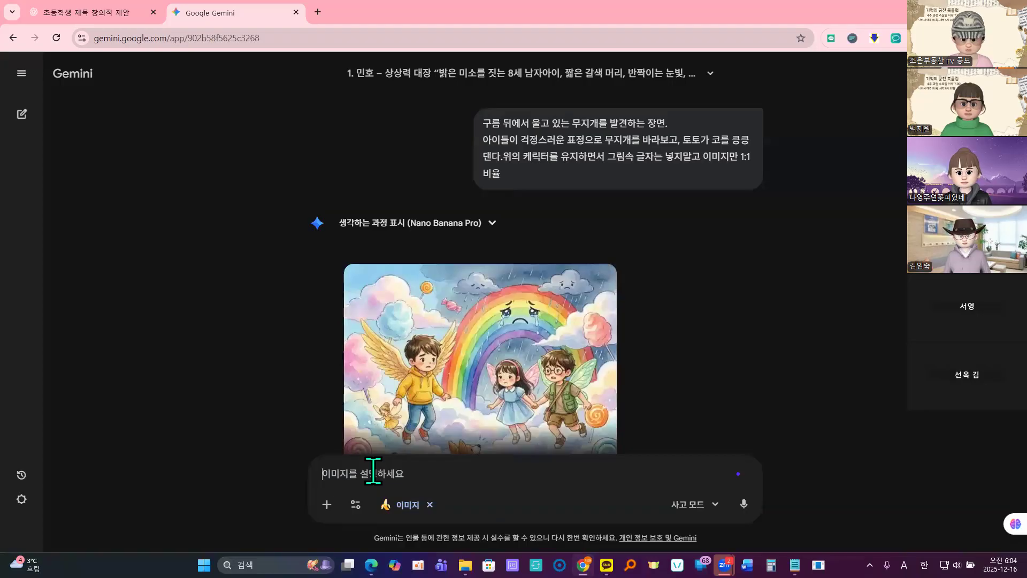
{"action": "key", "text": "ctrl+v"}
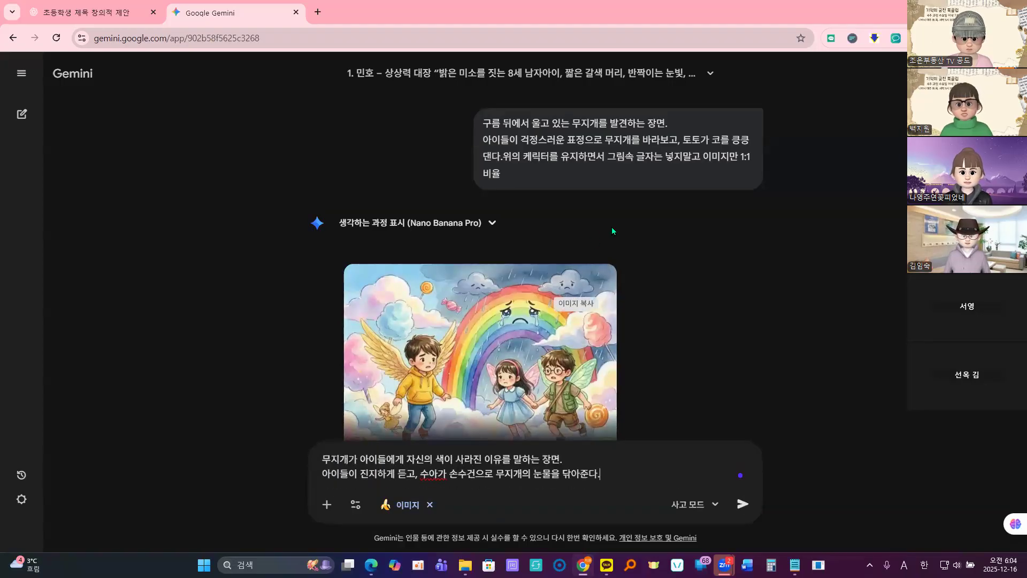
Step: Append "위의 케릭터를 유지하면서 그림속 글자는 넣지말고 이미지만 1:1비율" from the previous request to the 8페이지 prompt
{"action": "double_click", "coordinate": [505, 158]}
{"action": "left_click", "coordinate": [505, 157]}
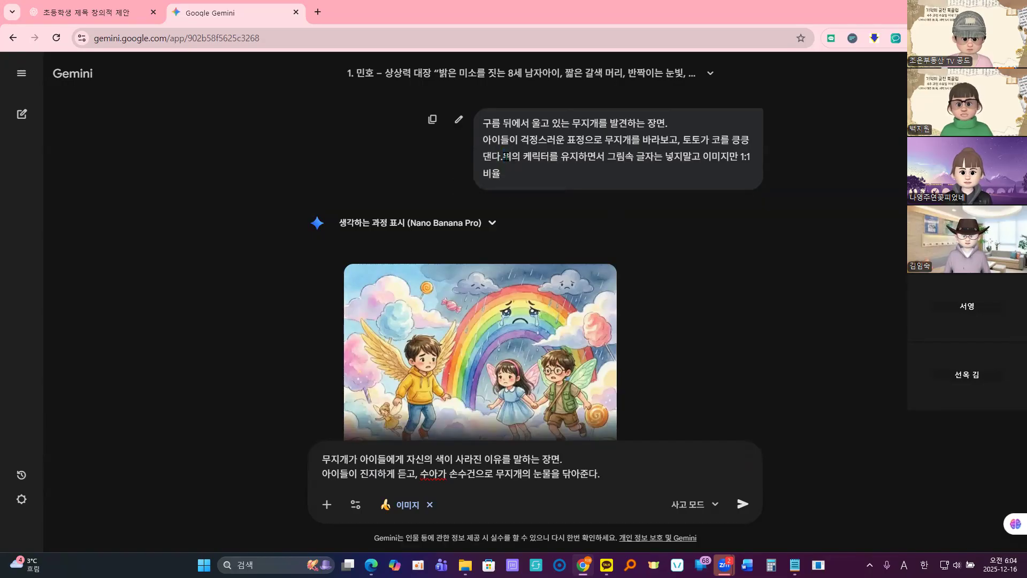
{"action": "mouse_move", "coordinate": [502, 157]}
{"action": "left_mouse_down"}
{"action": "mouse_move", "coordinate": [547, 170]}
{"action": "mouse_move", "coordinate": [514, 174]}
{"action": "left_mouse_up"}
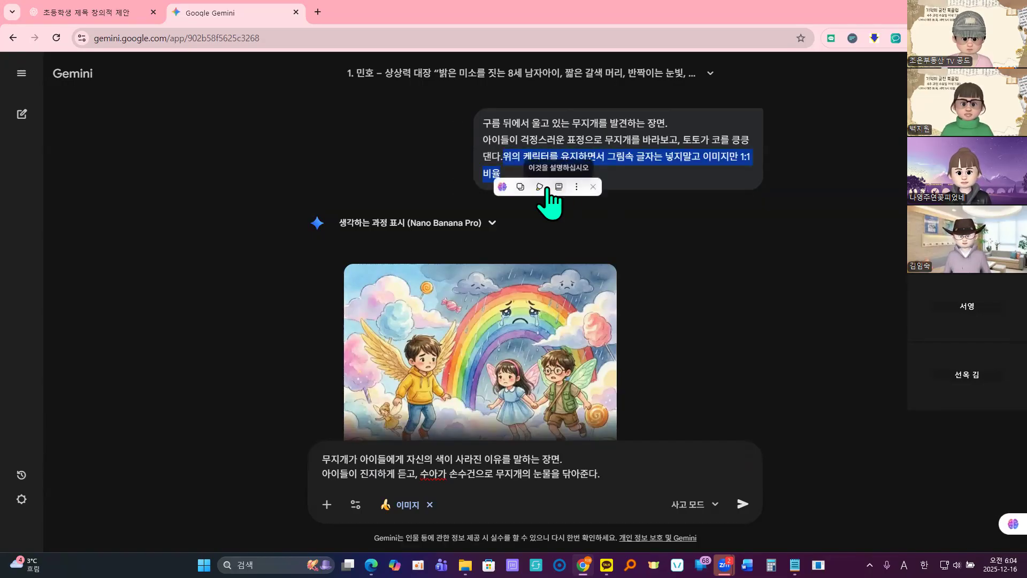
{"action": "left_click", "coordinate": [520, 187]}
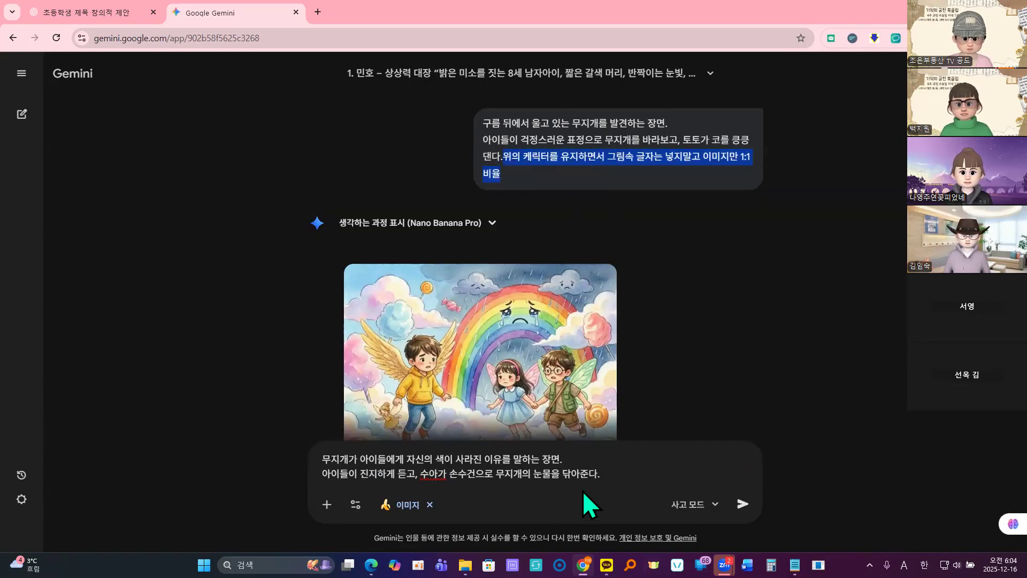
{"action": "left_click", "coordinate": [619, 473]}
{"action": "key", "text": "ctrl+v"}
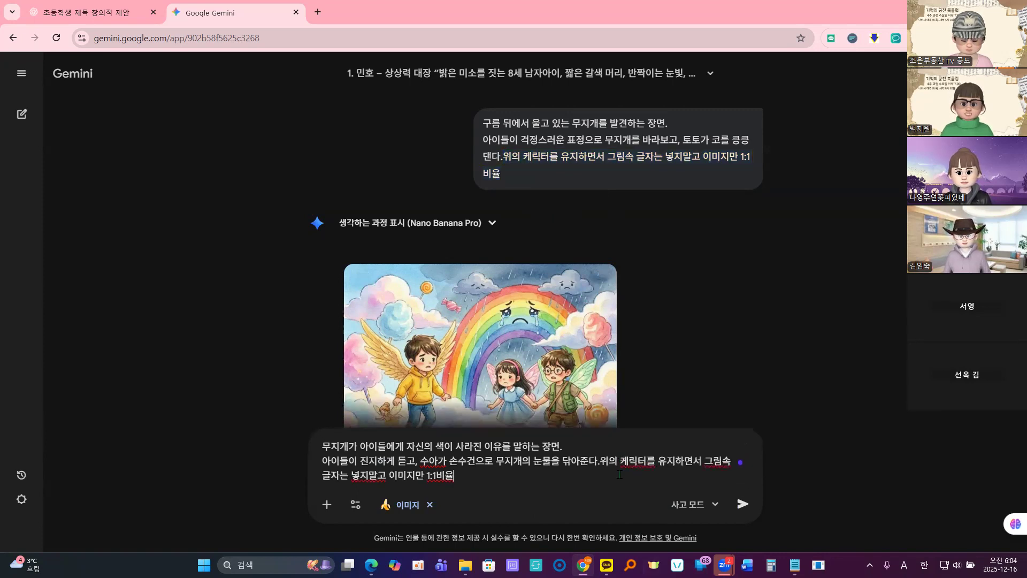
Step: Copy the generated scene of the children finding the crying rainbow and submit the pending 8페이지 prompt
{"action": "right_click", "coordinate": [442, 343]}
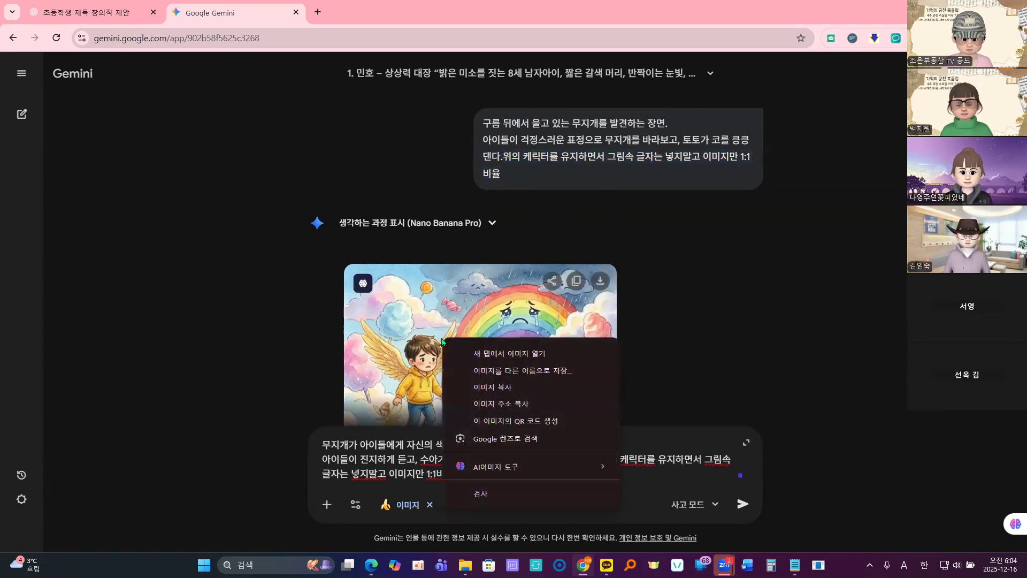
{"action": "left_click", "coordinate": [486, 386]}
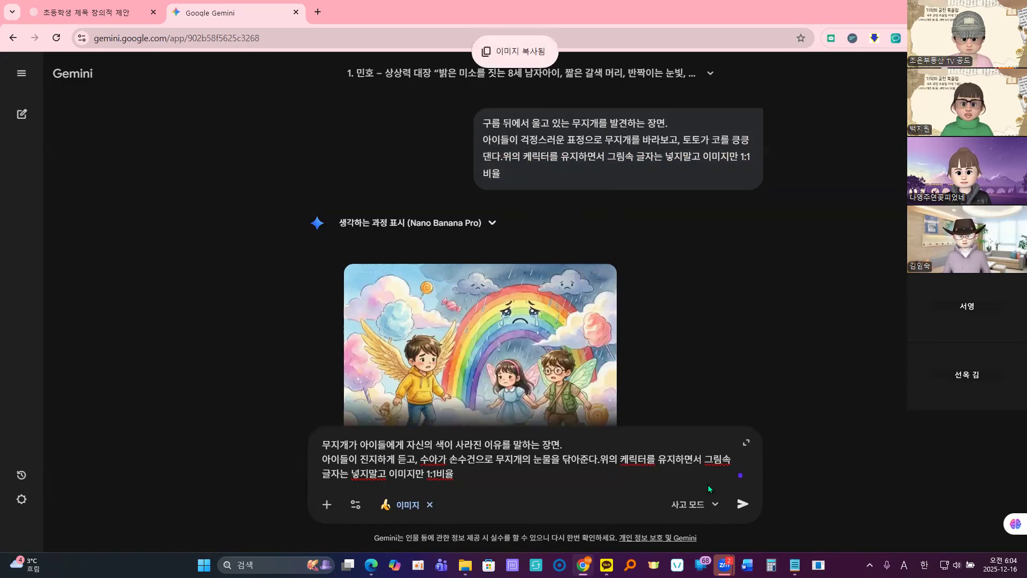
{"action": "left_click", "coordinate": [742, 504]}
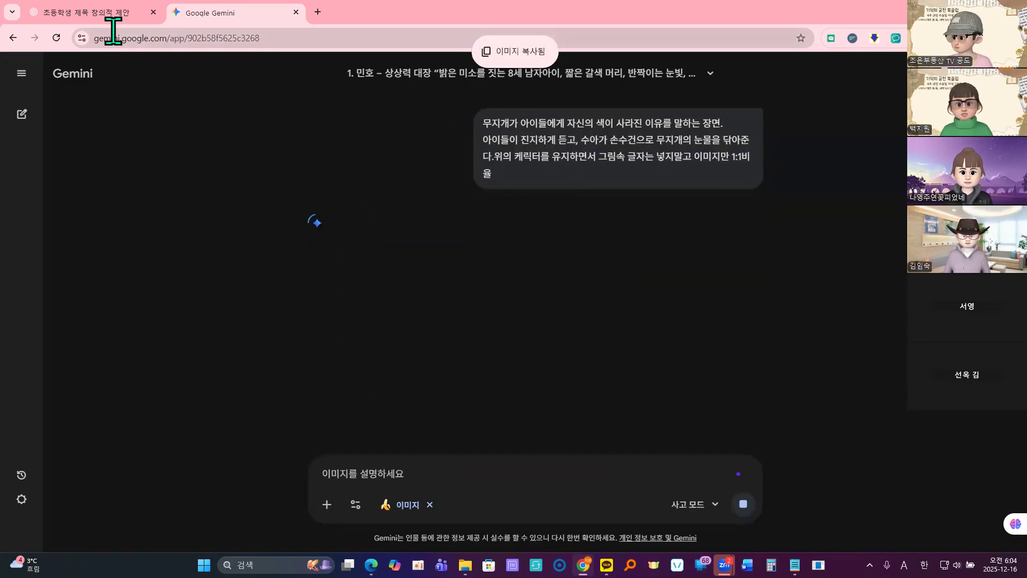
Step: Switch to the Canva book and paste the crying rainbow scene onto page 23
{"action": "left_click", "coordinate": [99, 12]}
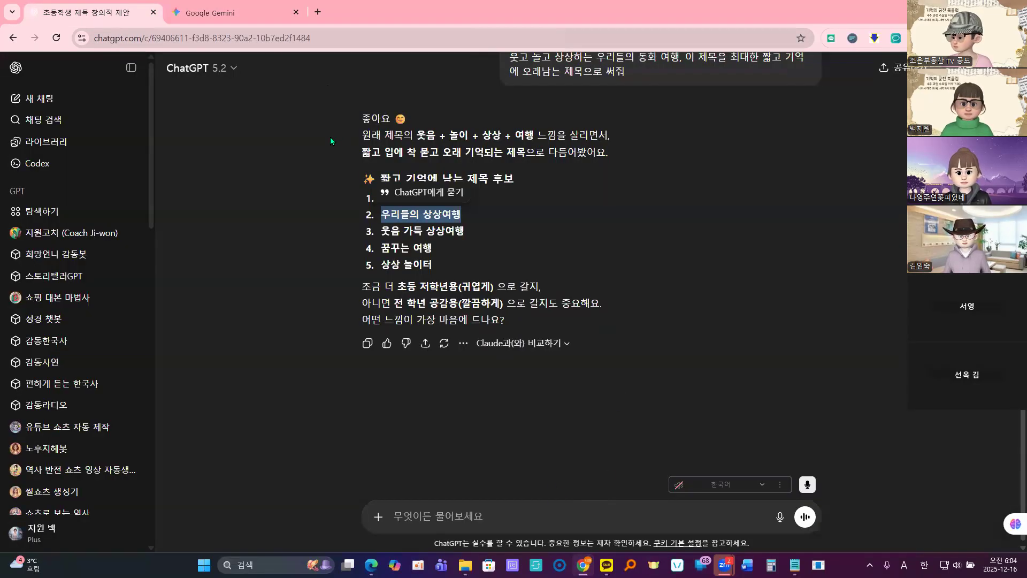
{"action": "left_click", "coordinate": [242, 14]}
{"action": "mouse_move", "coordinate": [372, 562]}
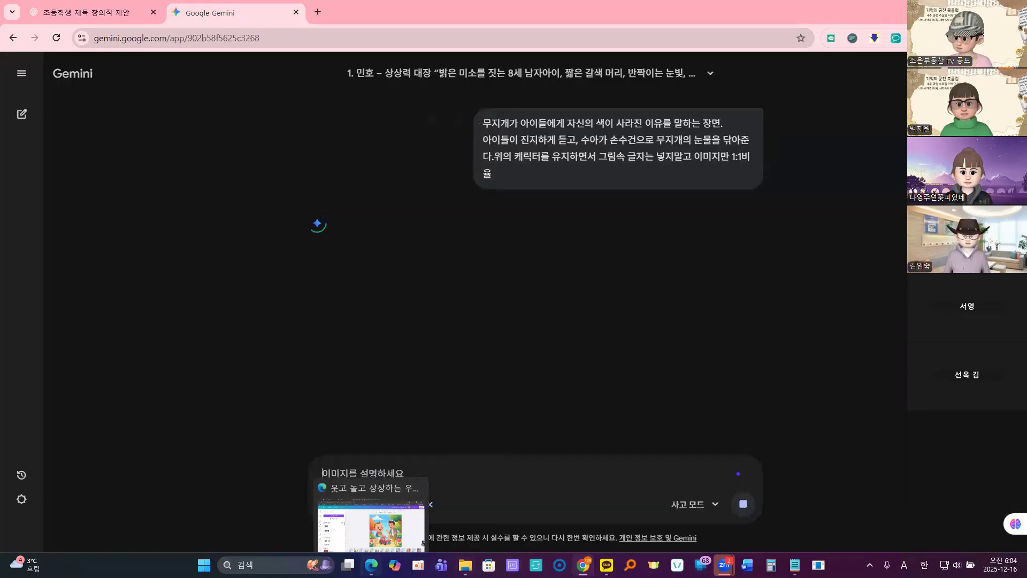
{"action": "left_click", "coordinate": [378, 532]}
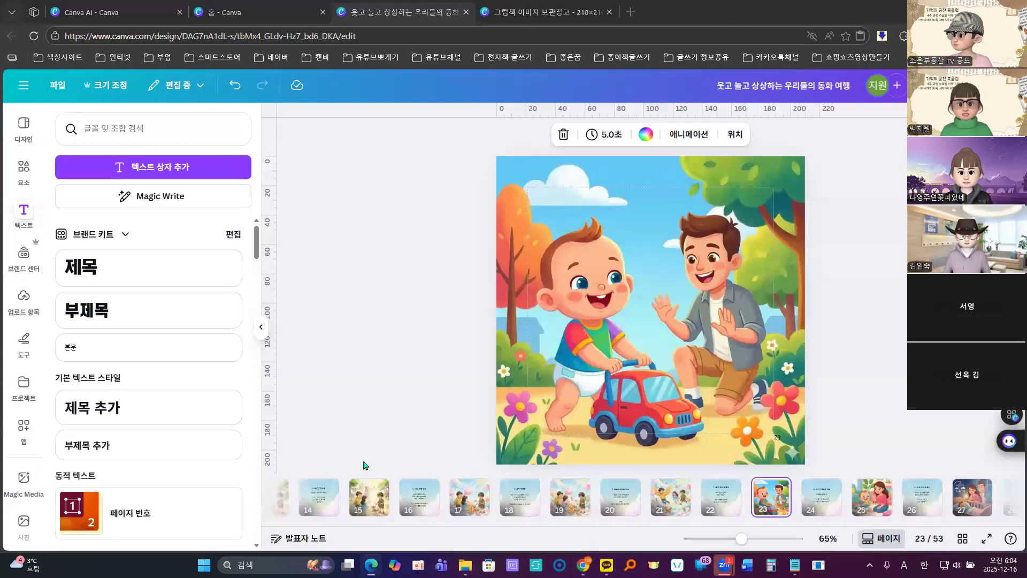
{"action": "left_click", "coordinate": [647, 324]}
{"action": "key", "text": "ctrl+v"}
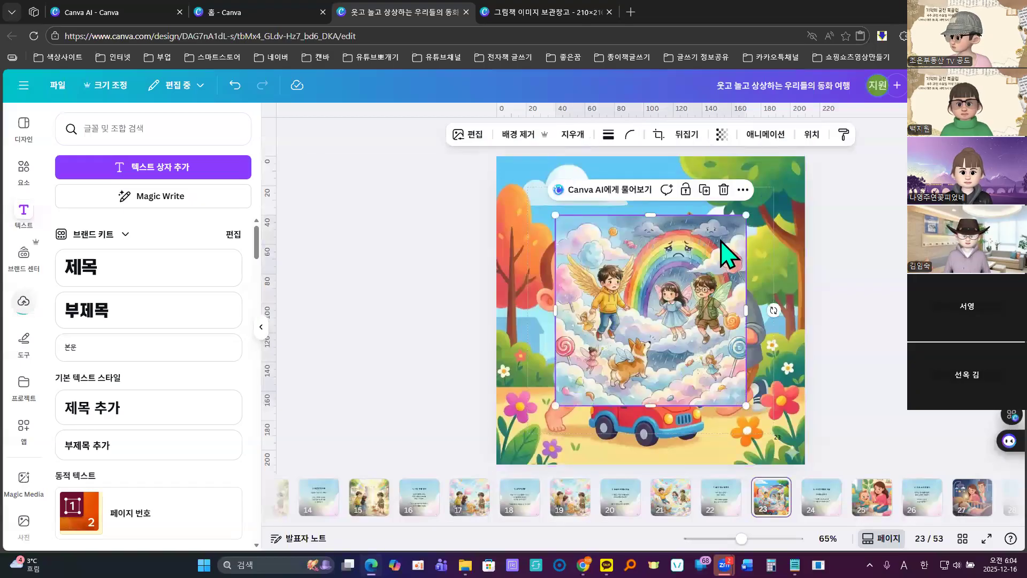
Step: Replace page 23's background with the crying rainbow scene and open page 25
{"action": "left_click", "coordinate": [742, 189]}
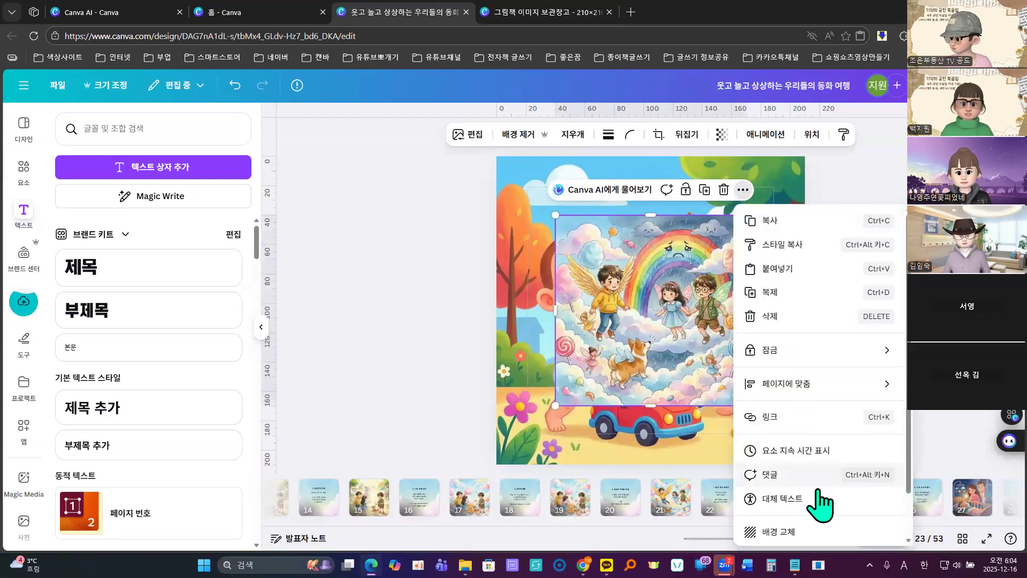
{"action": "left_click", "coordinate": [779, 531]}
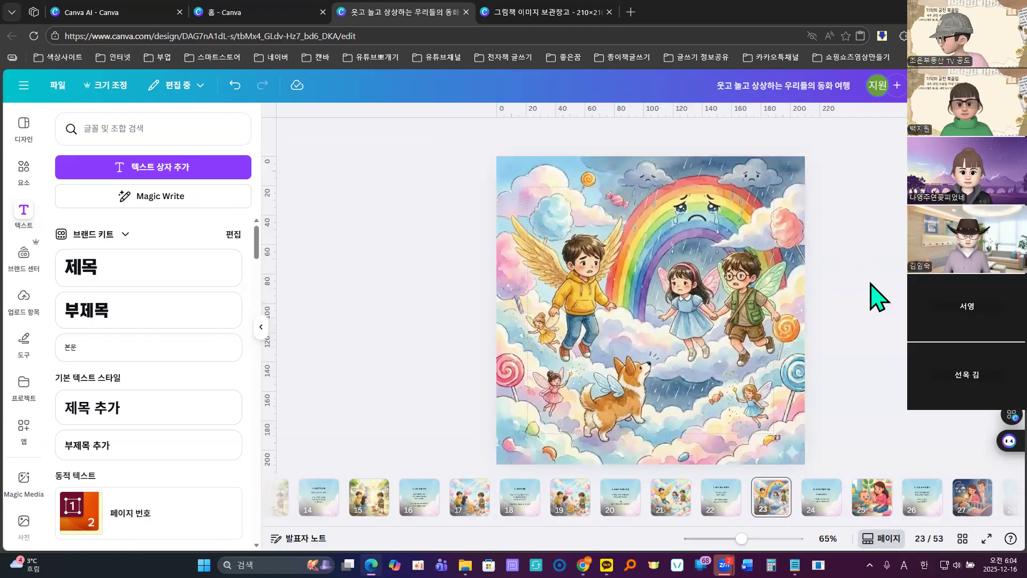
{"action": "left_click", "coordinate": [873, 502]}
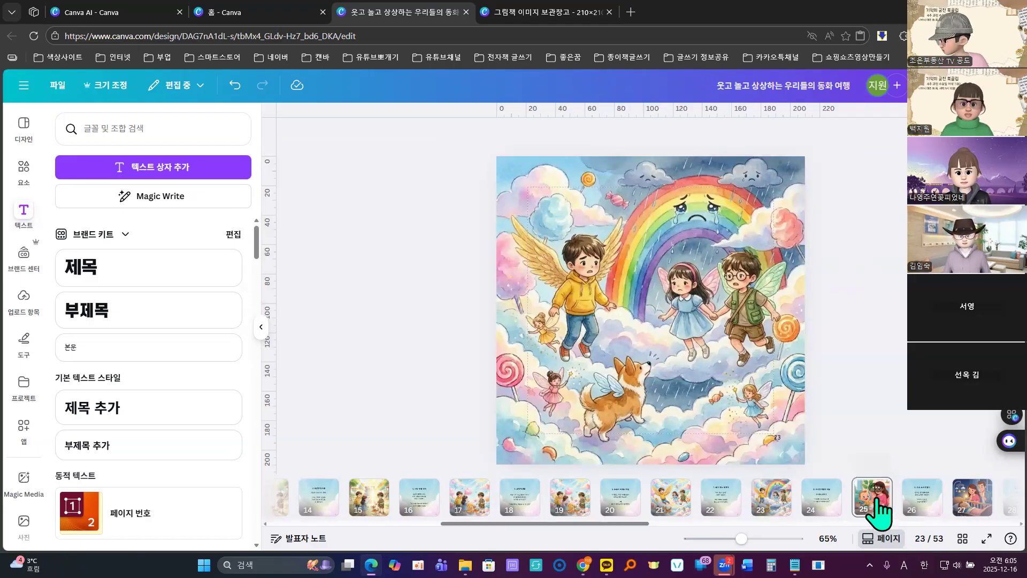
Step: Copy the 9페이지 scene text from the Canva AI story and paste it into Gemini's image prompt
{"action": "left_click", "coordinate": [107, 11]}
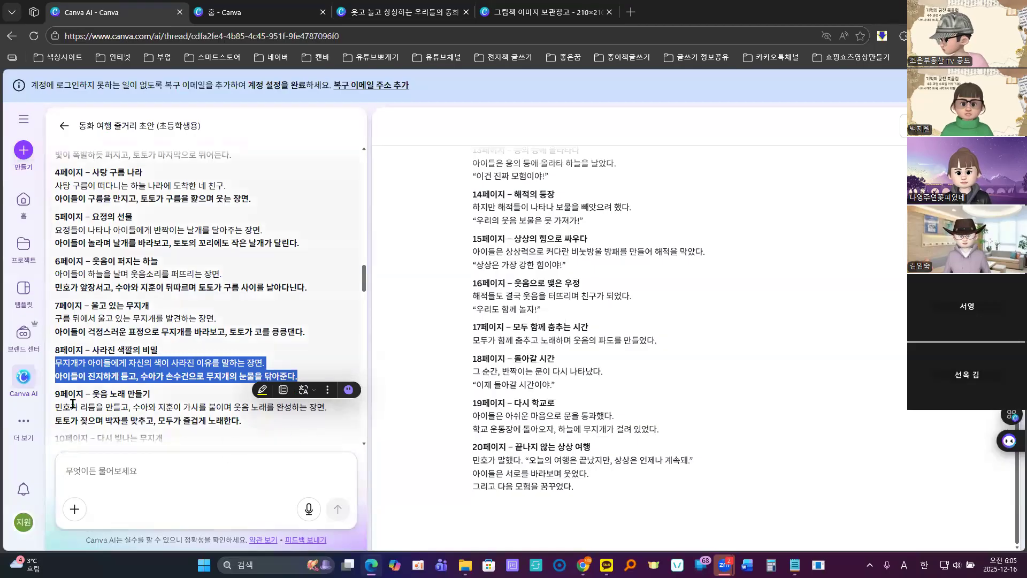
{"action": "left_click_drag", "start_coordinate": [57, 410], "coordinate": [264, 428]}
{"action": "left_click", "coordinate": [276, 378]}
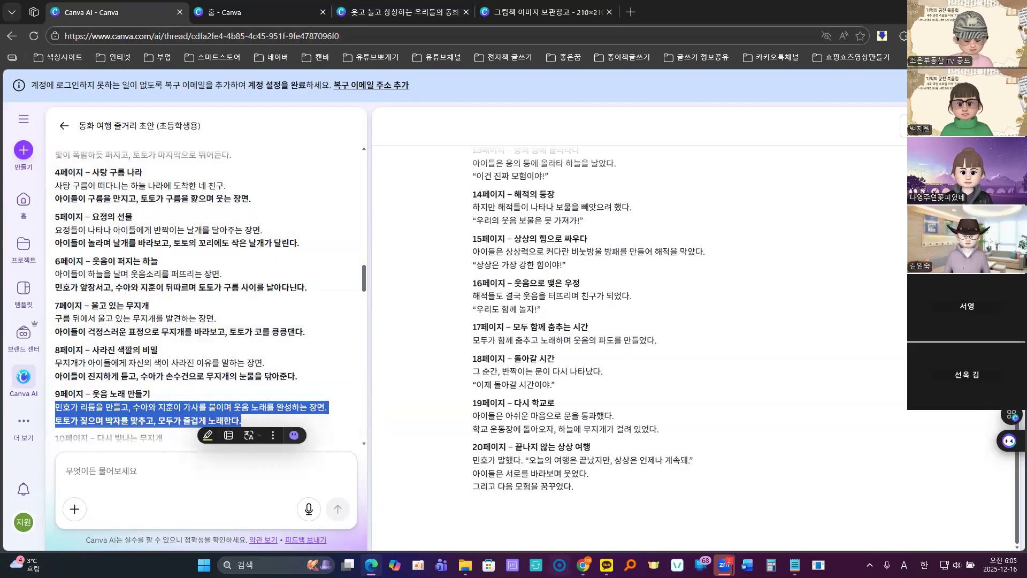
{"action": "mouse_move", "coordinate": [583, 564]}
{"action": "left_click", "coordinate": [582, 508]}
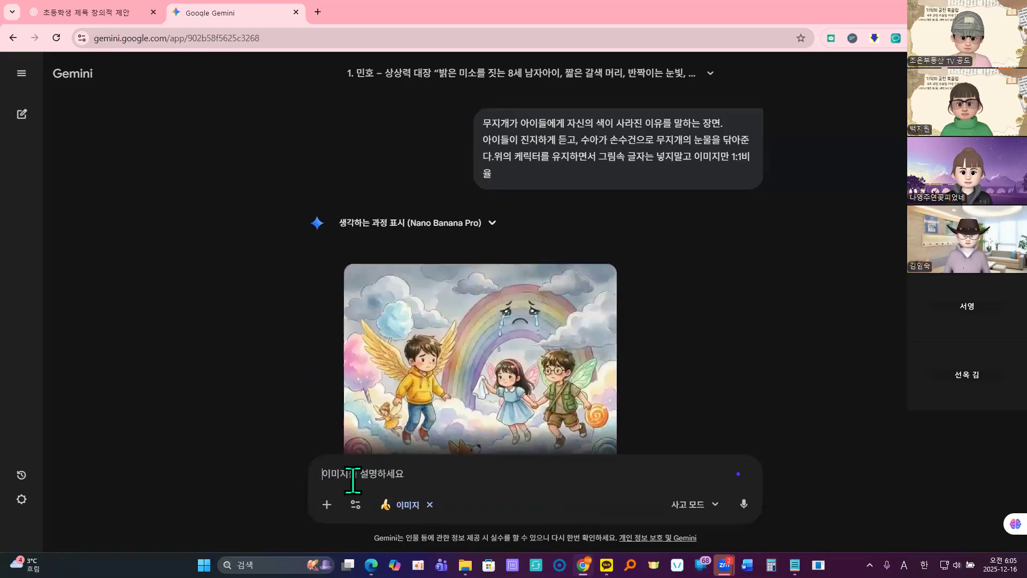
{"action": "key", "text": "ctrl+v"}
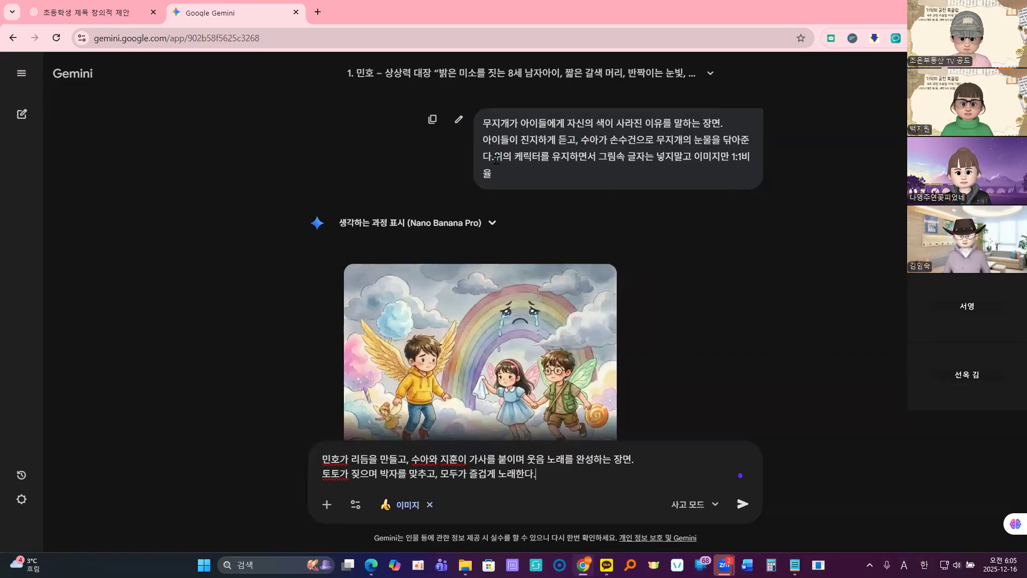
Step: Append "위의 케릭터를 유지하면서 그림속 글자는 넣지말고 이미지만 1:1비율" from the previous request to the 9페이지 prompt
{"action": "left_click_drag", "start_coordinate": [495, 158], "coordinate": [493, 175]}
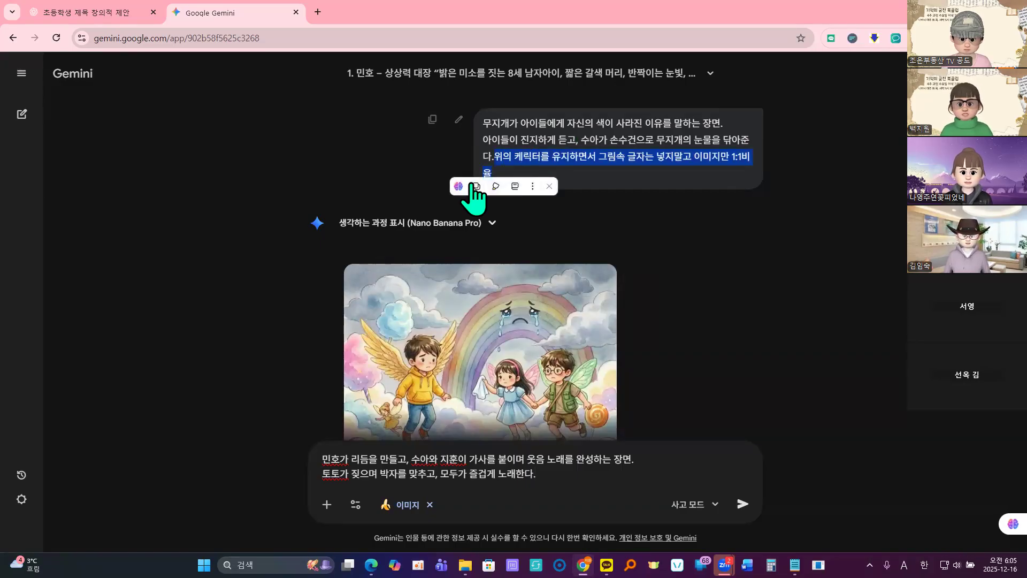
{"action": "left_click", "coordinate": [476, 186]}
{"action": "left_click", "coordinate": [565, 475]}
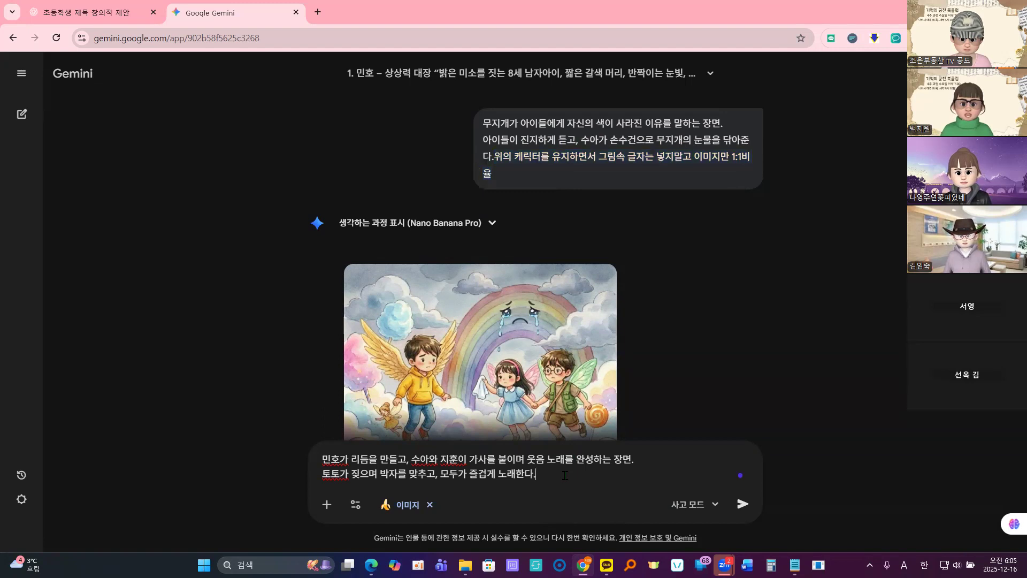
{"action": "key", "text": "ctrl+v"}
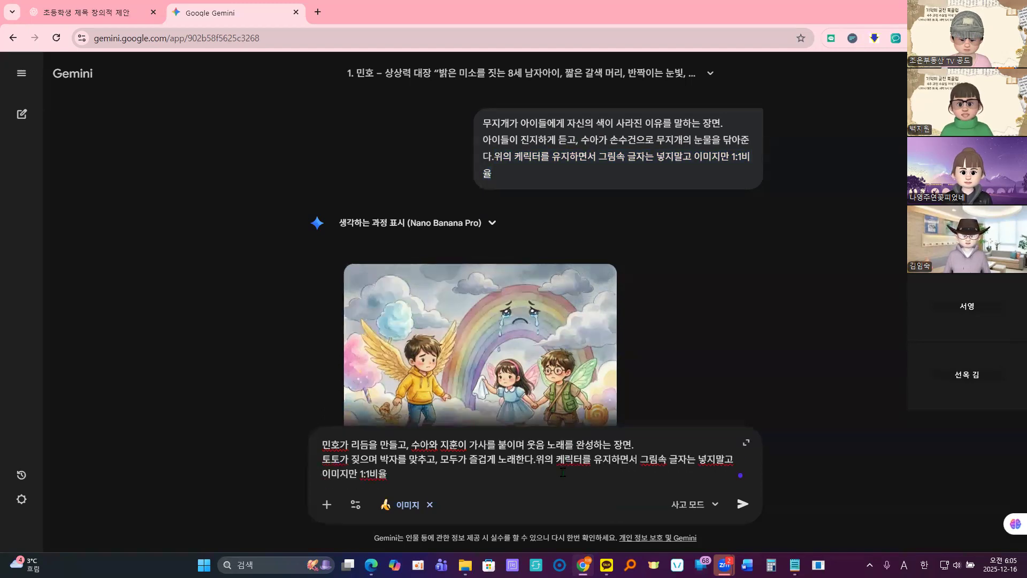
Step: Copy the generated scene of the girl holding a handkerchief by the faded rainbow and submit the pending 9페이지 prompt
{"action": "right_click", "coordinate": [443, 318]}
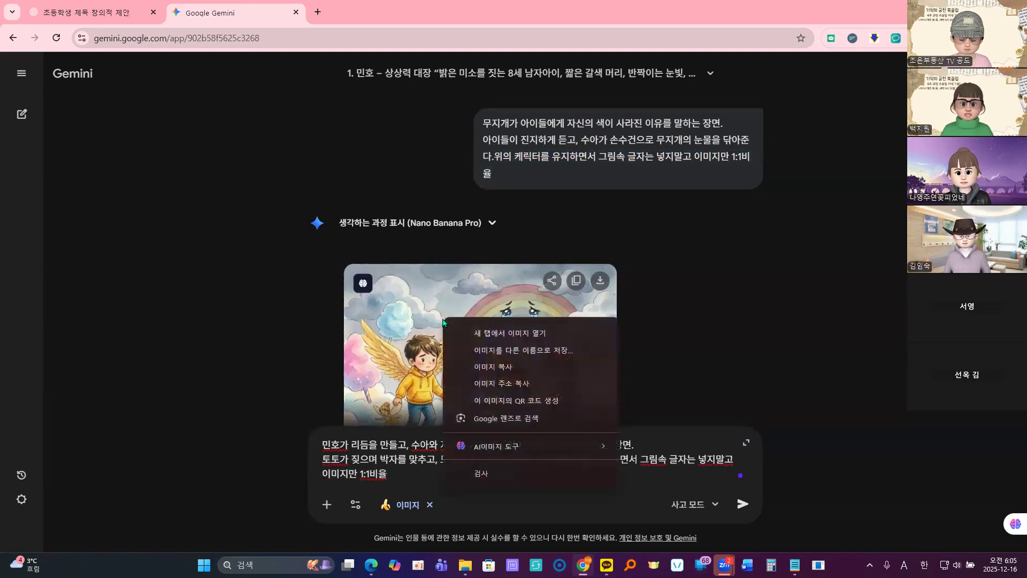
{"action": "left_click", "coordinate": [493, 367]}
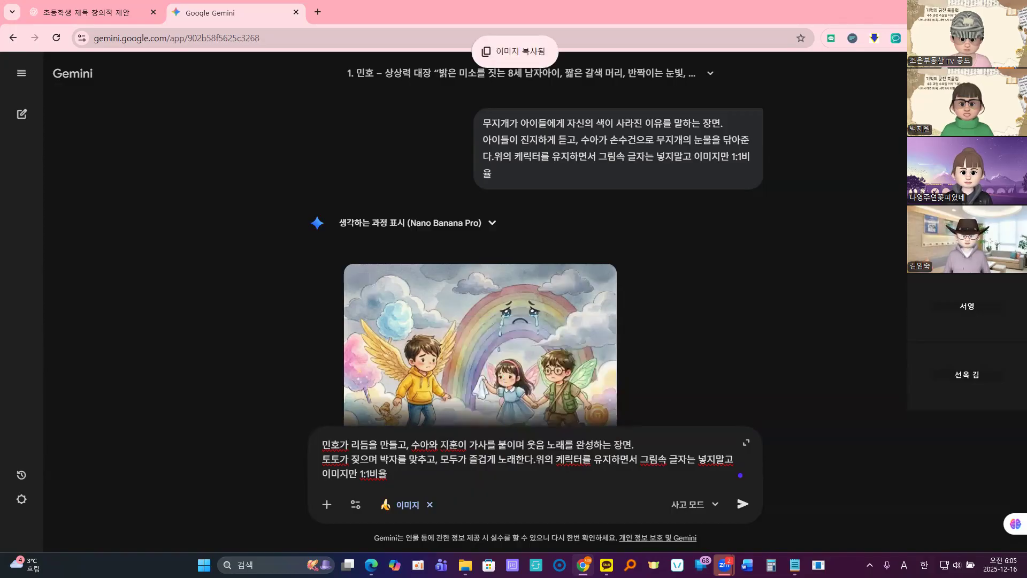
{"action": "left_click", "coordinate": [742, 504]}
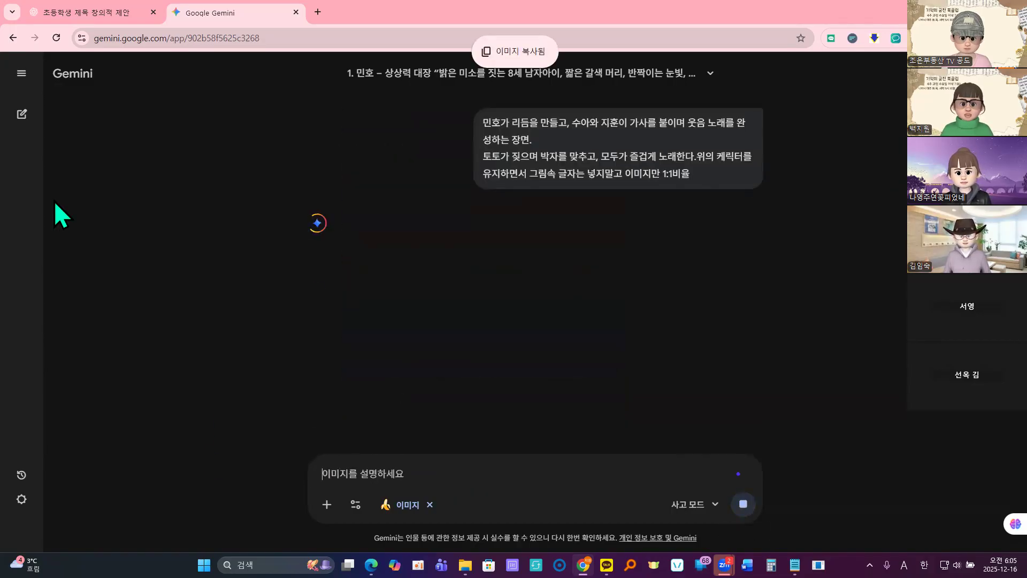
Step: Switch to the Canva book, replace page 25's background with the copied handkerchief-and-faded-rainbow scene, and open page 27
{"action": "mouse_move", "coordinate": [371, 564]}
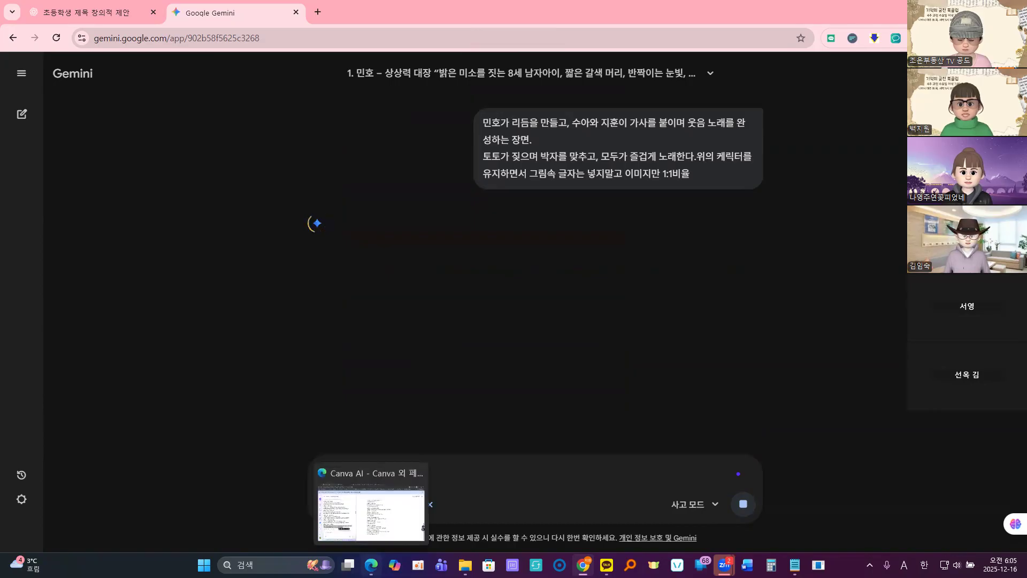
{"action": "left_click", "coordinate": [390, 532]}
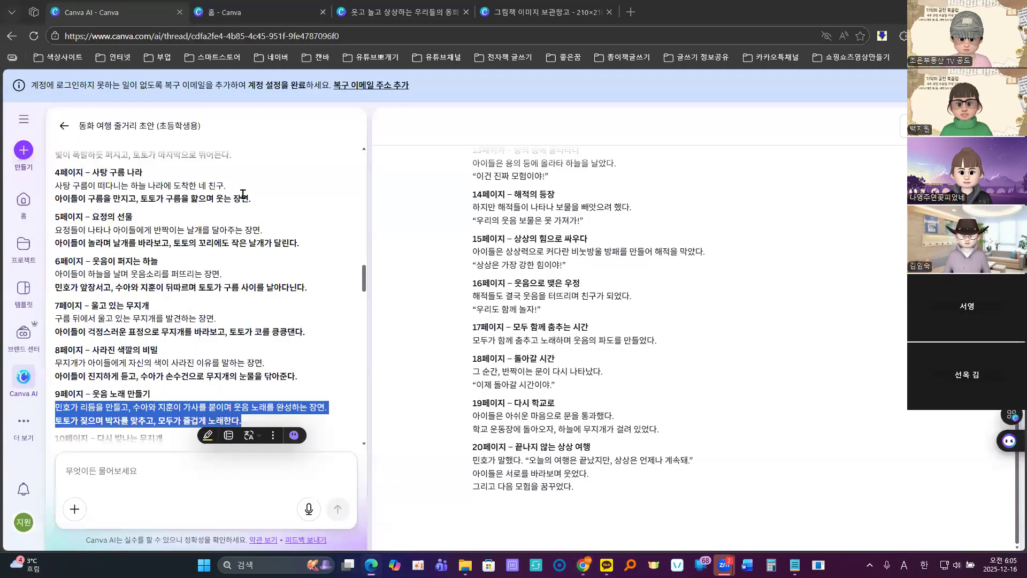
{"action": "left_click", "coordinate": [395, 9]}
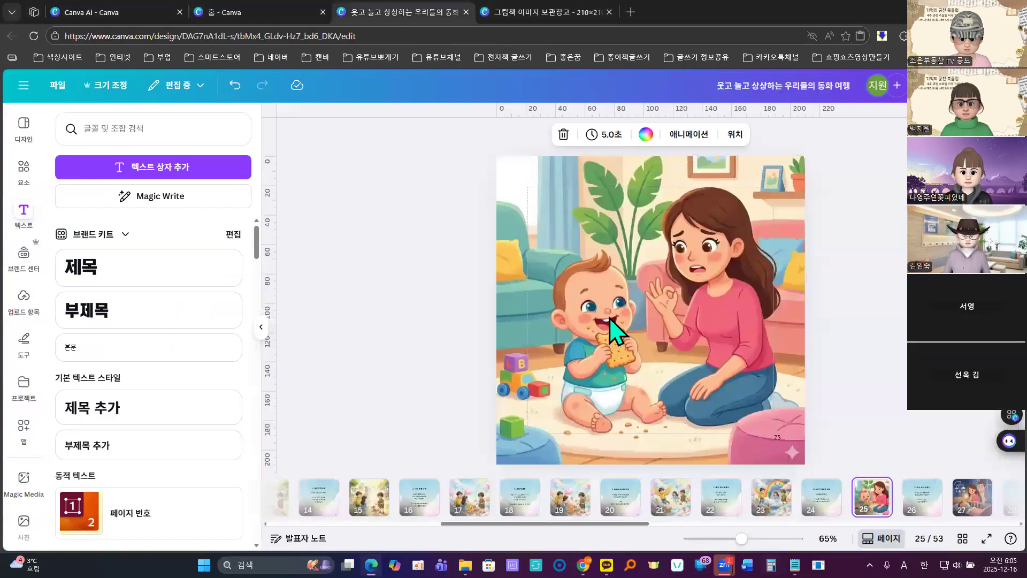
{"action": "left_click", "coordinate": [614, 334]}
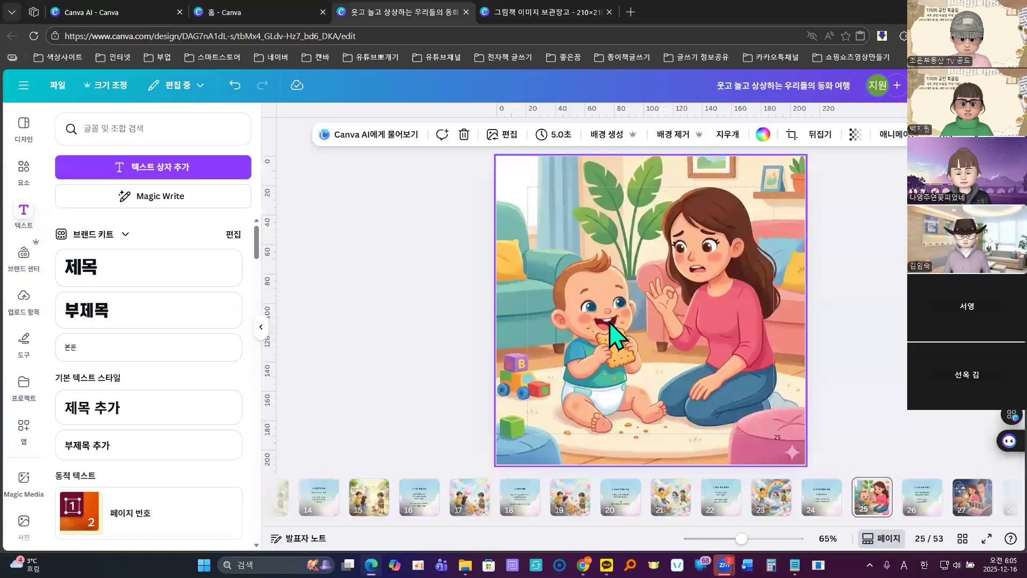
{"action": "key", "text": "ctrl+v"}
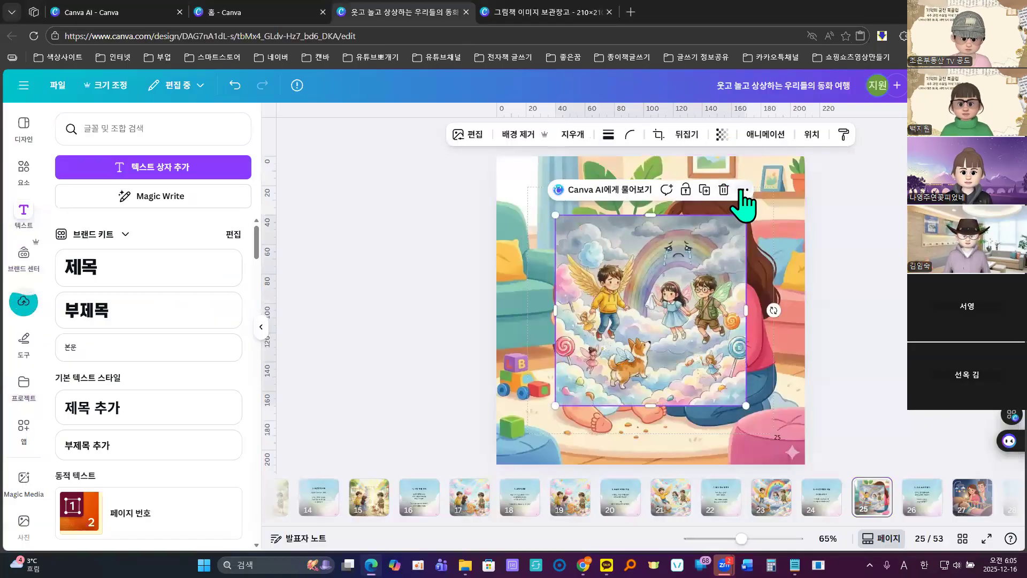
{"action": "left_click", "coordinate": [742, 190]}
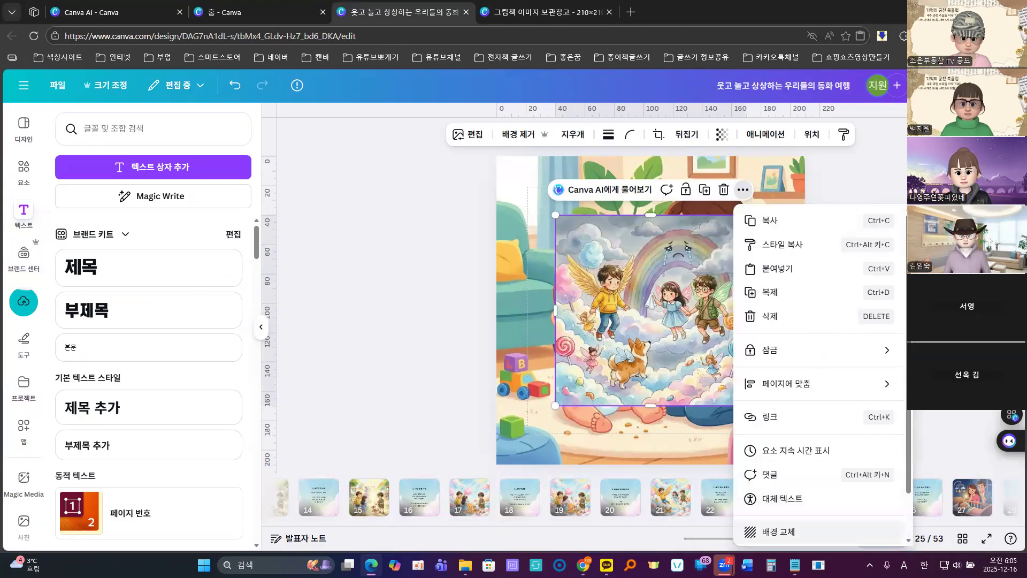
{"action": "left_click", "coordinate": [778, 531]}
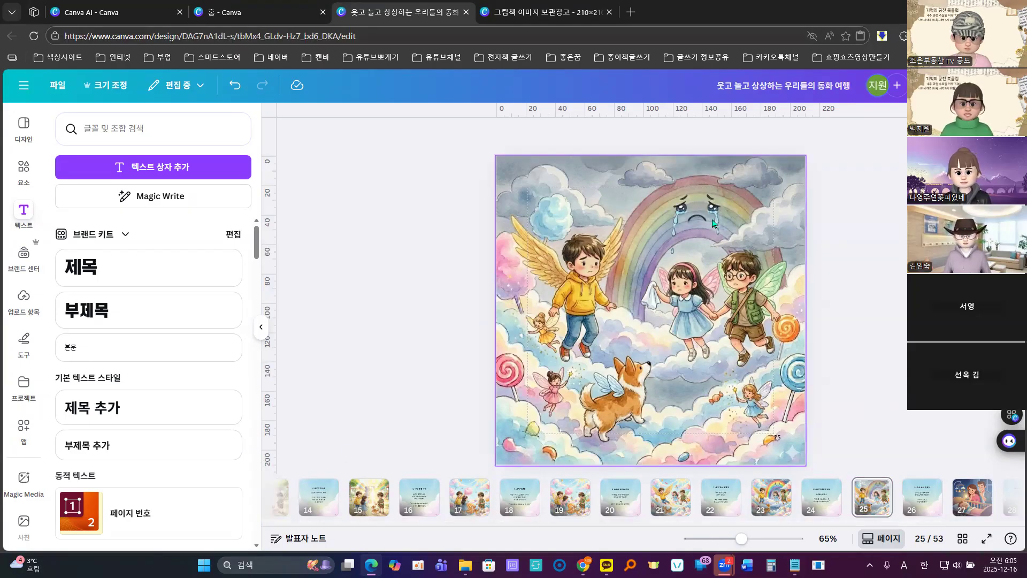
{"action": "left_click", "coordinate": [973, 500]}
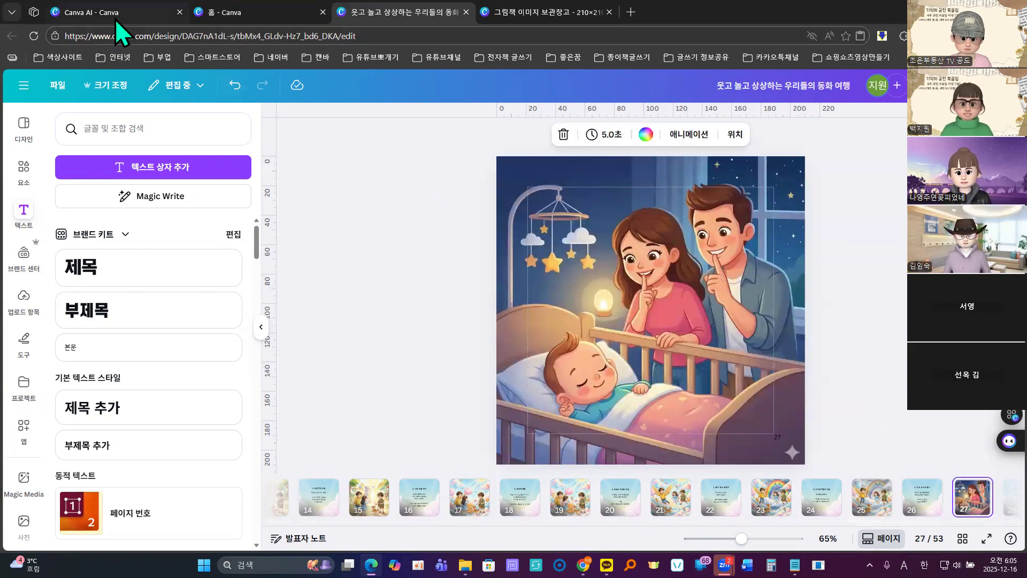
Step: Copy the 10페이지 scene text from the Canva AI story and paste it into Gemini's image prompt
{"action": "left_click", "coordinate": [115, 16]}
{"action": "scroll", "coordinate": [217, 380], "scroll_direction": "down", "scroll_amount": 3}
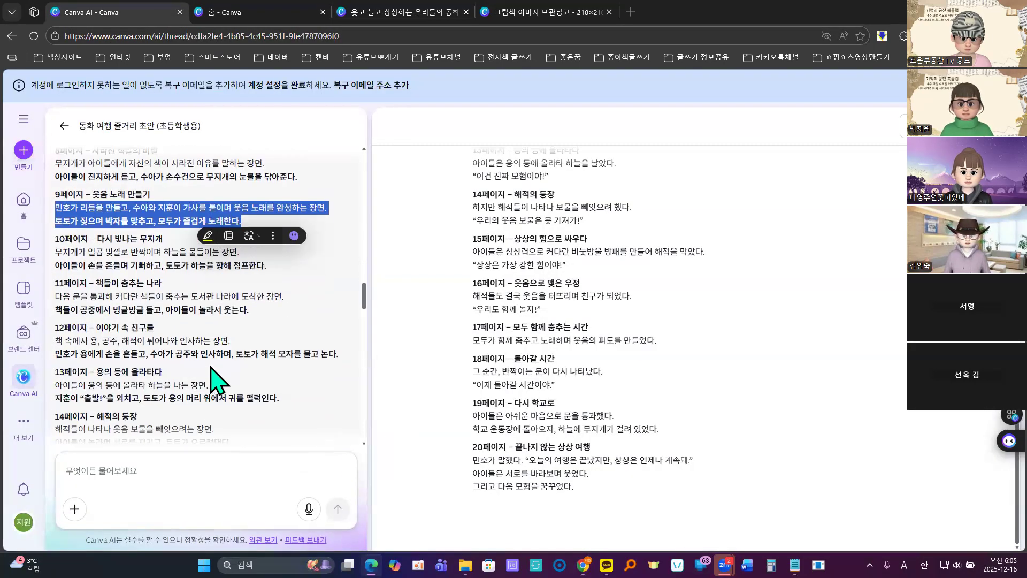
{"action": "left_click_drag", "start_coordinate": [57, 254], "coordinate": [282, 288]}
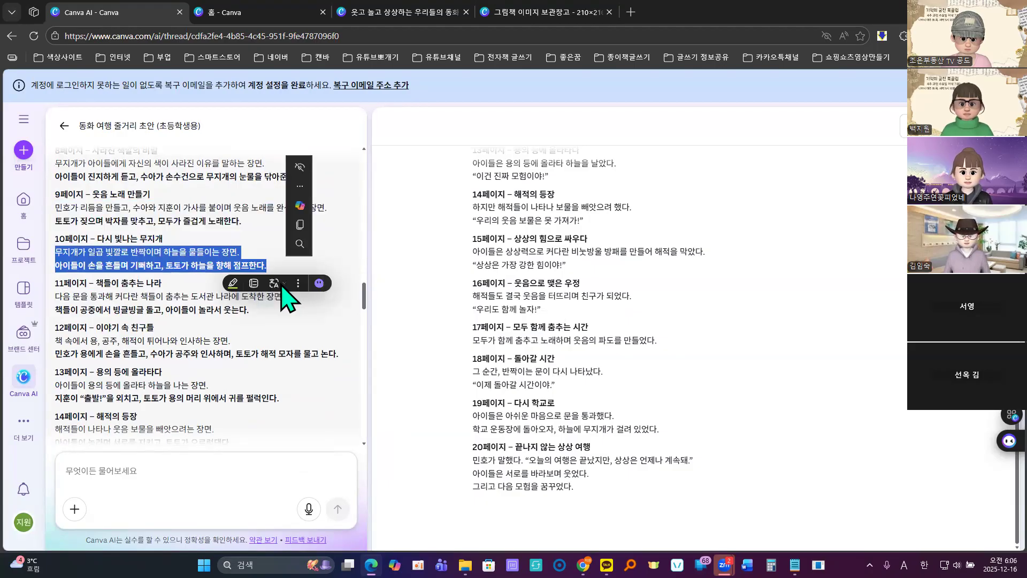
{"action": "left_click", "coordinate": [299, 225]}
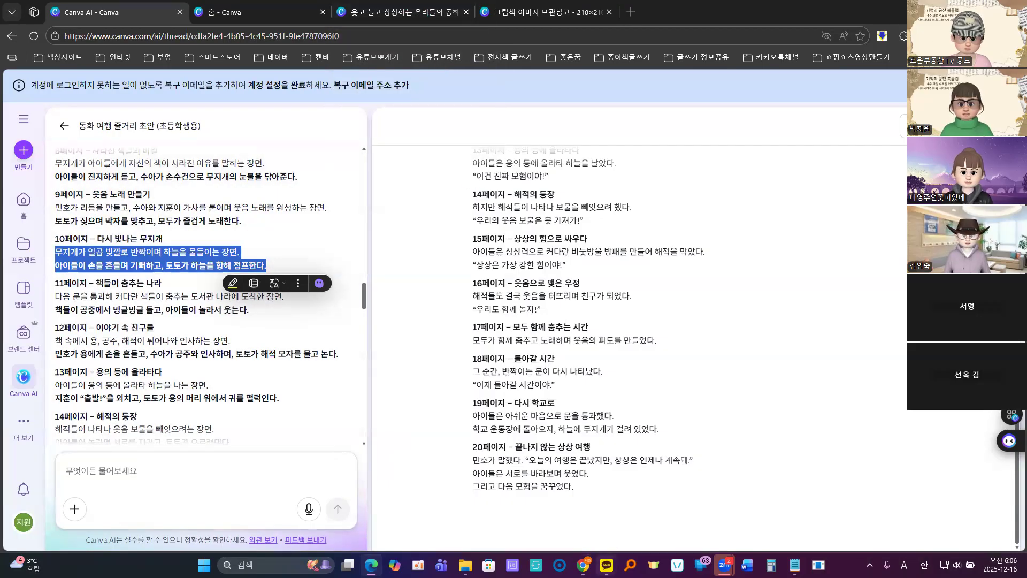
{"action": "left_click", "coordinate": [590, 525]}
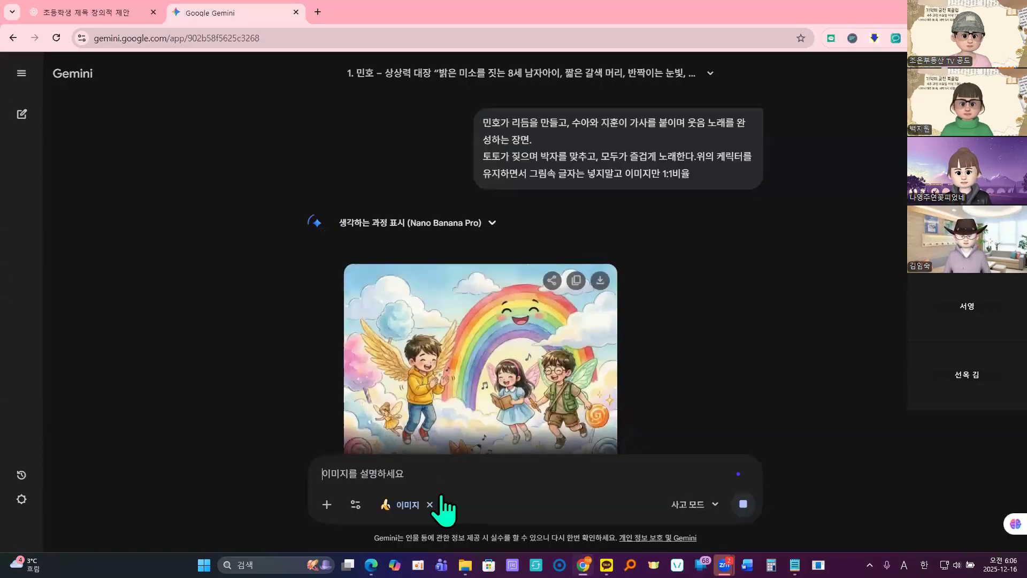
{"action": "right_click", "coordinate": [386, 476]}
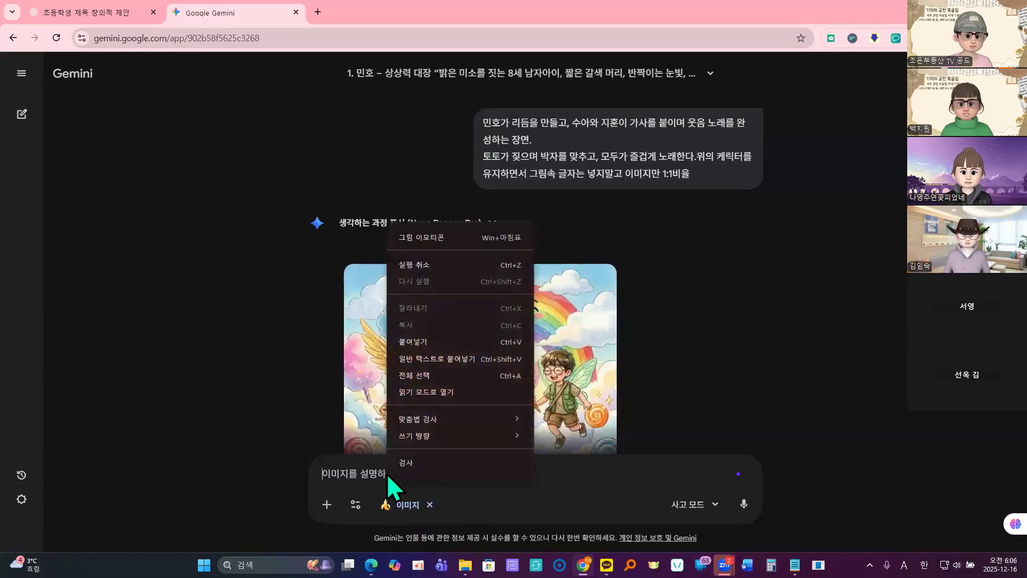
{"action": "left_click", "coordinate": [423, 340]}
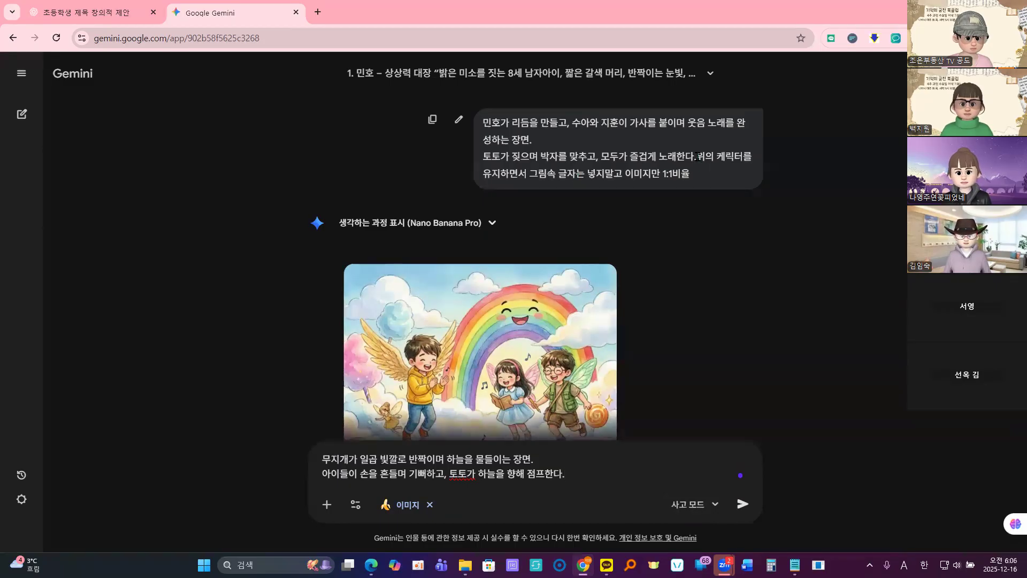
Step: Append "위의 케릭터를 유지하면서 그림속 글자는 넣지말고 이미지만 1:1비율" from the previous request to the 10페이지 prompt
{"action": "left_click_drag", "start_coordinate": [707, 165], "coordinate": [710, 175]}
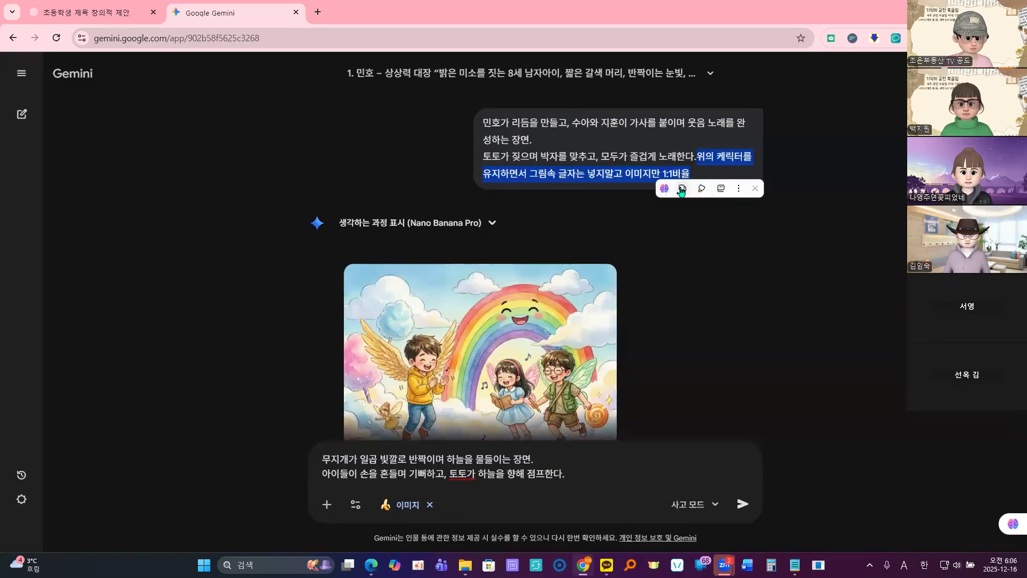
{"action": "left_click", "coordinate": [590, 475]}
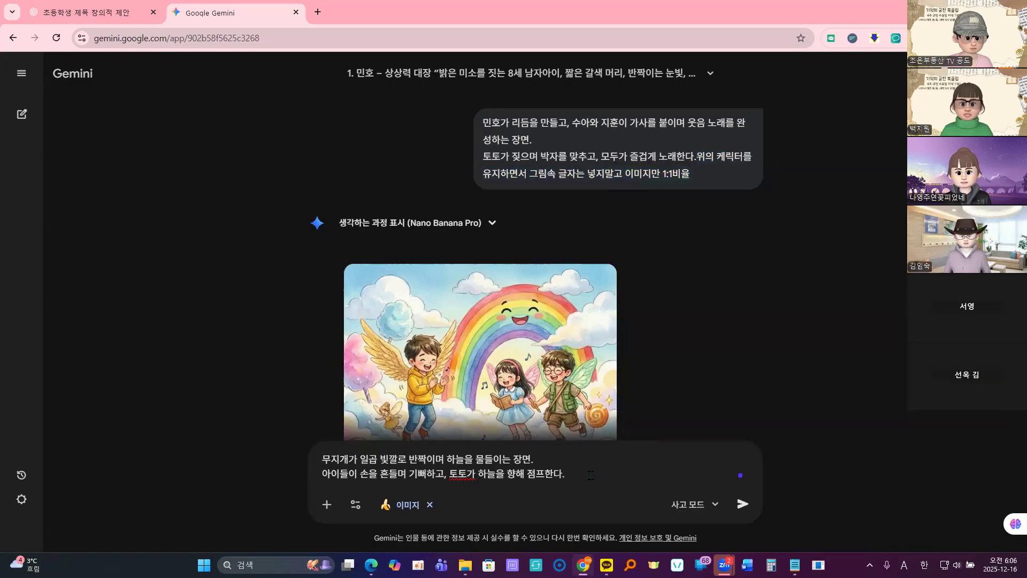
{"action": "key", "text": "ctrl+v"}
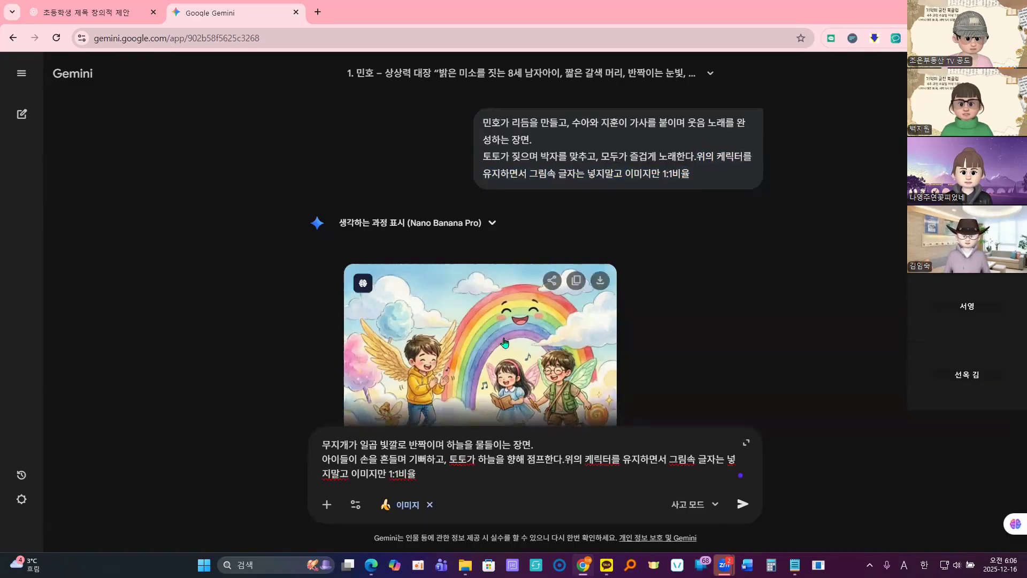
Step: Copy the generated scene of the children singing by the smiling rainbow and submit the pending 10페이지 prompt
{"action": "right_click", "coordinate": [512, 342]}
{"action": "left_click", "coordinate": [560, 387]}
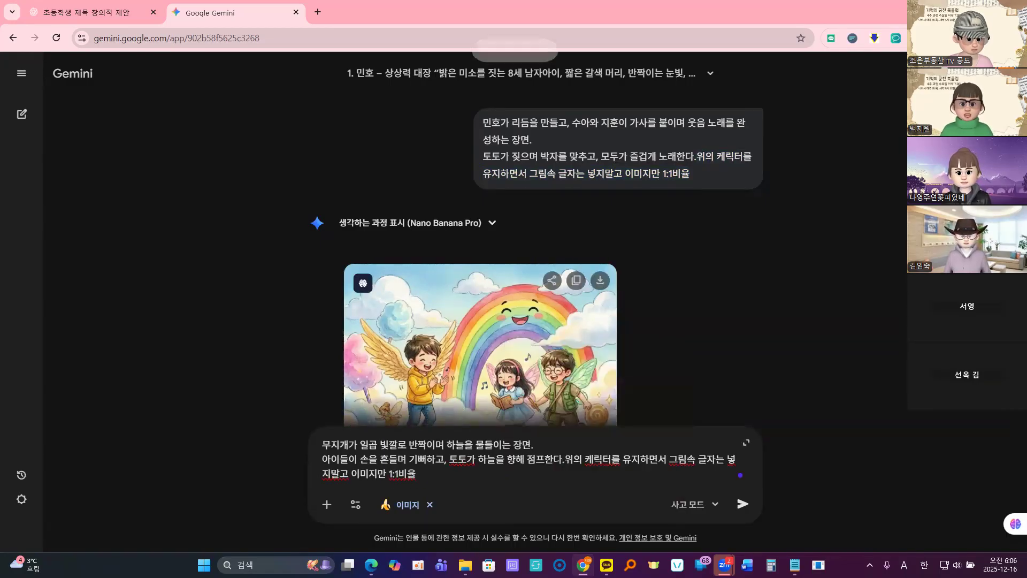
{"action": "left_click", "coordinate": [742, 503]}
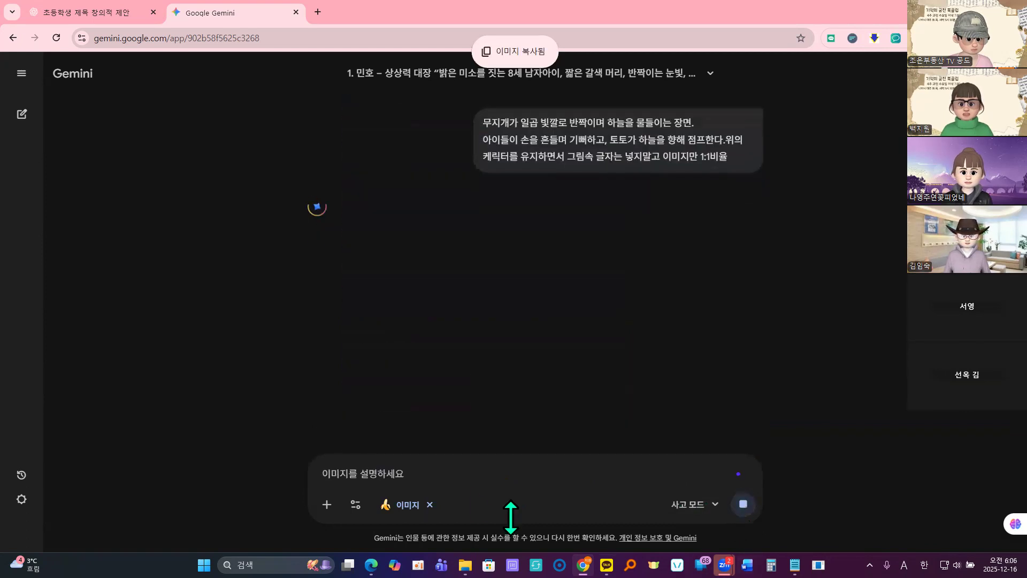
Step: Switch to the Canva book, replace page 27's background with the copied singing scene, and open page 29
{"action": "mouse_move", "coordinate": [371, 564]}
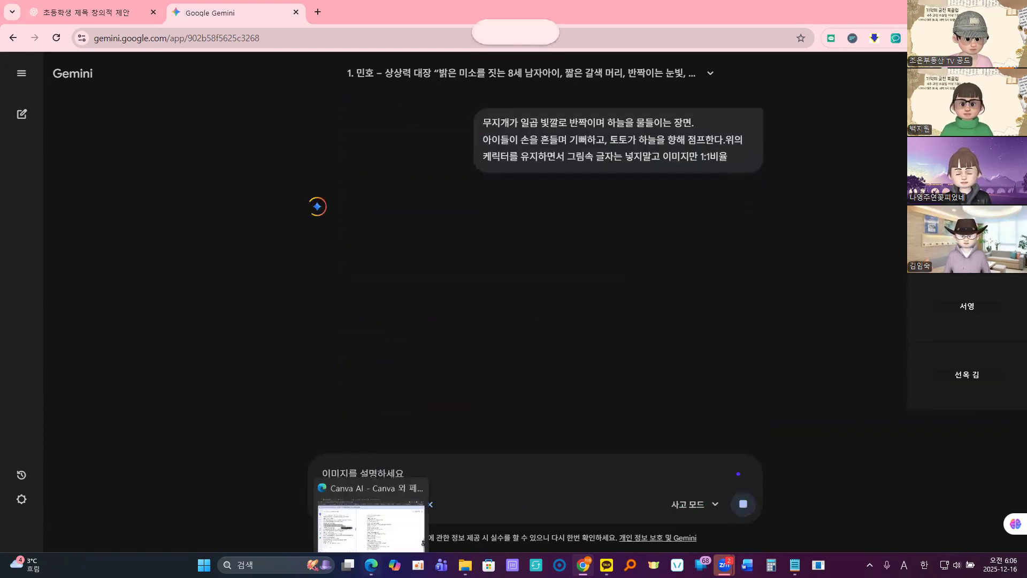
{"action": "left_click", "coordinate": [340, 488]}
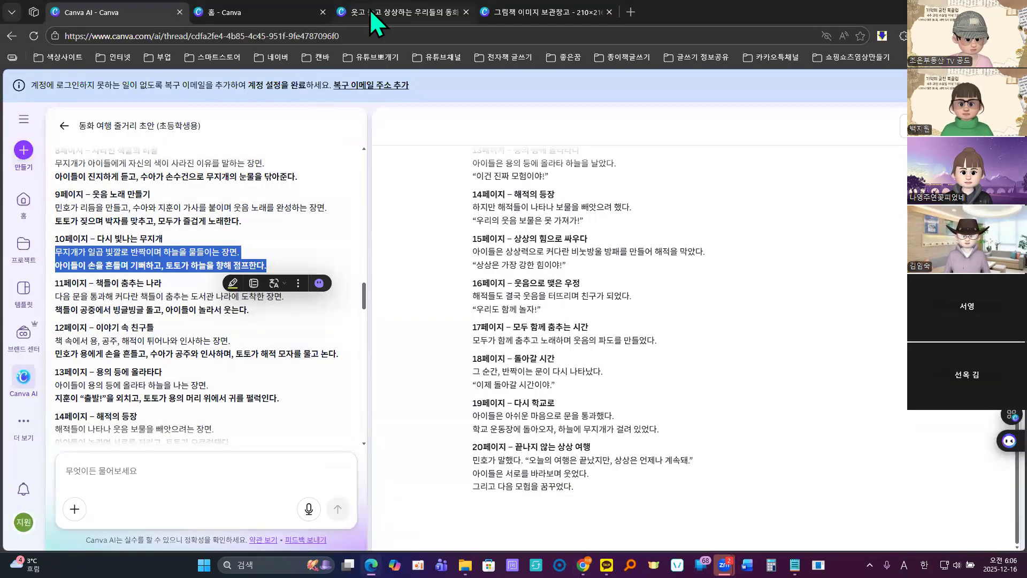
{"action": "left_click", "coordinate": [370, 11]}
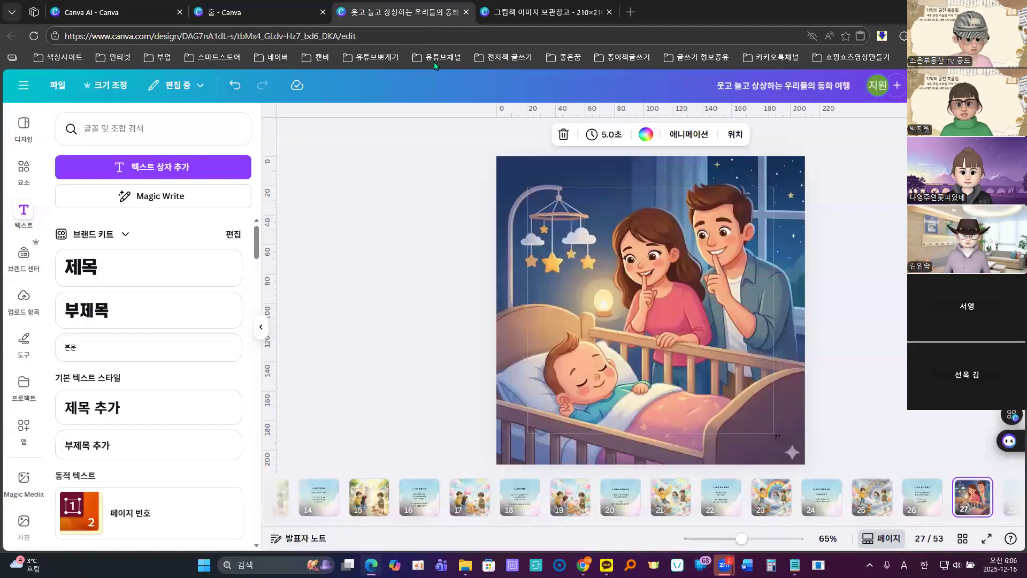
{"action": "left_click", "coordinate": [643, 327]}
{"action": "key", "text": "ctrl+v"}
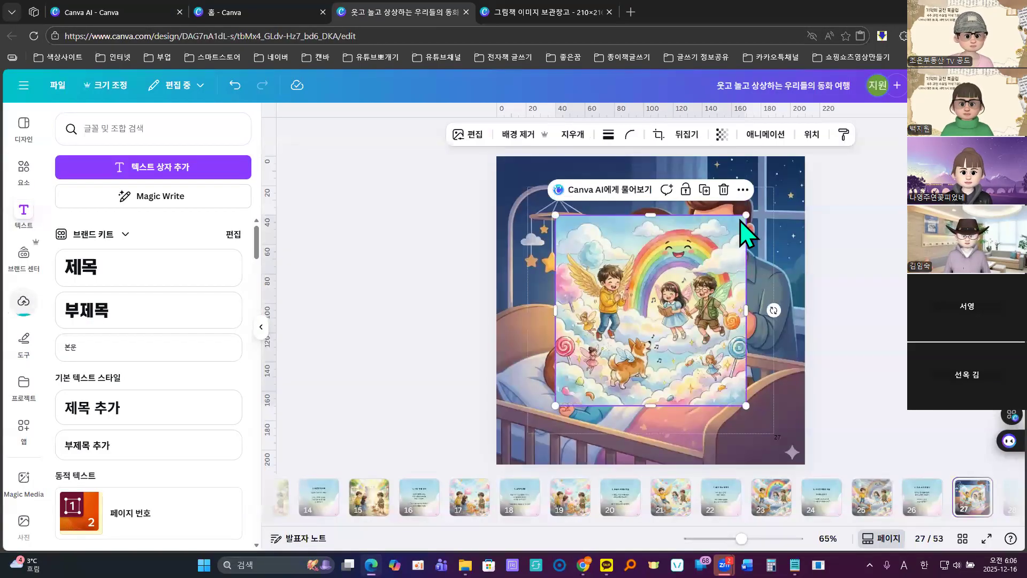
{"action": "left_click", "coordinate": [743, 189]}
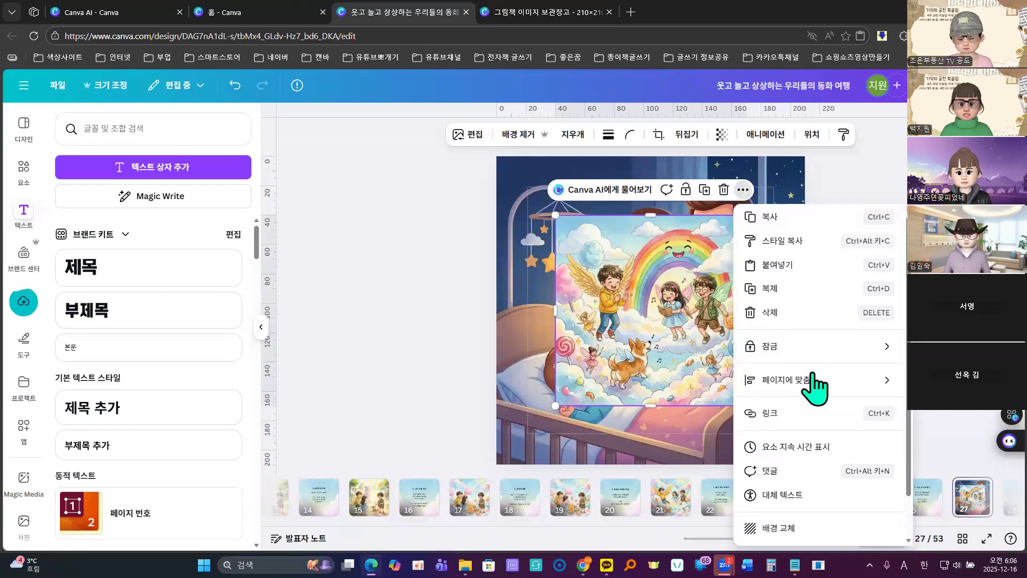
{"action": "left_click", "coordinate": [784, 479]}
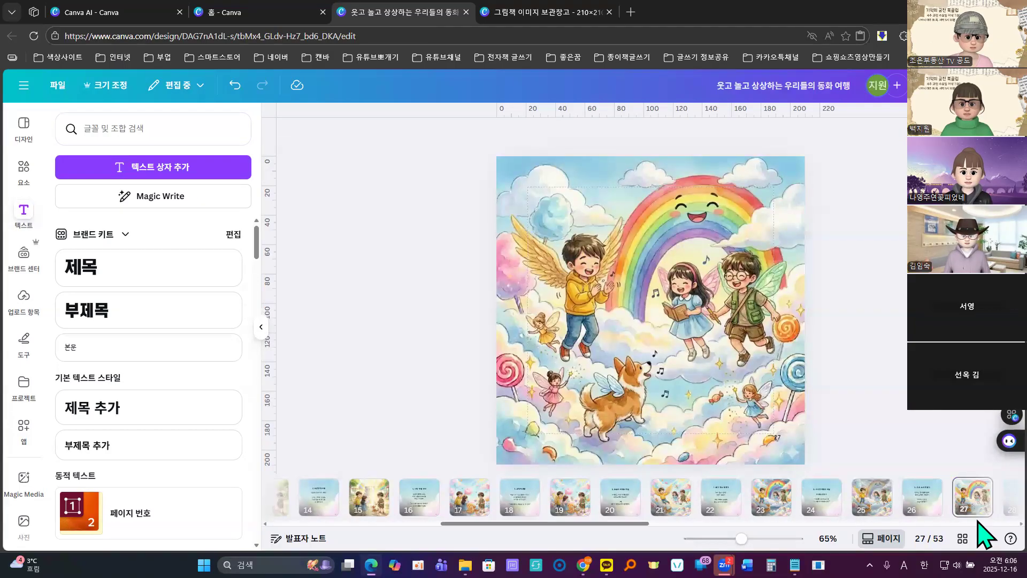
{"action": "scroll", "coordinate": [983, 535], "scroll_direction": "right", "scroll_amount": 5}
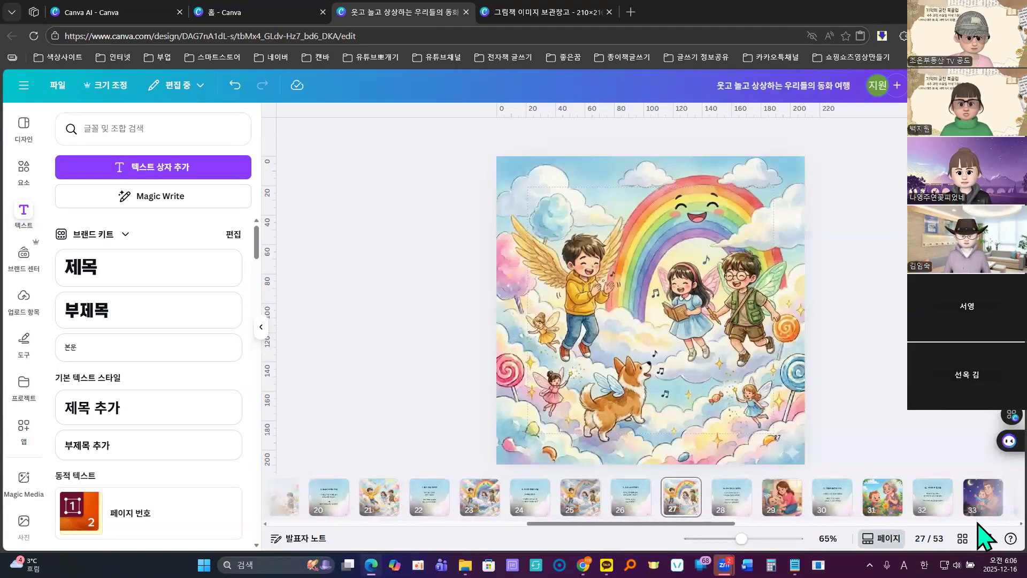
{"action": "left_click", "coordinate": [716, 511]}
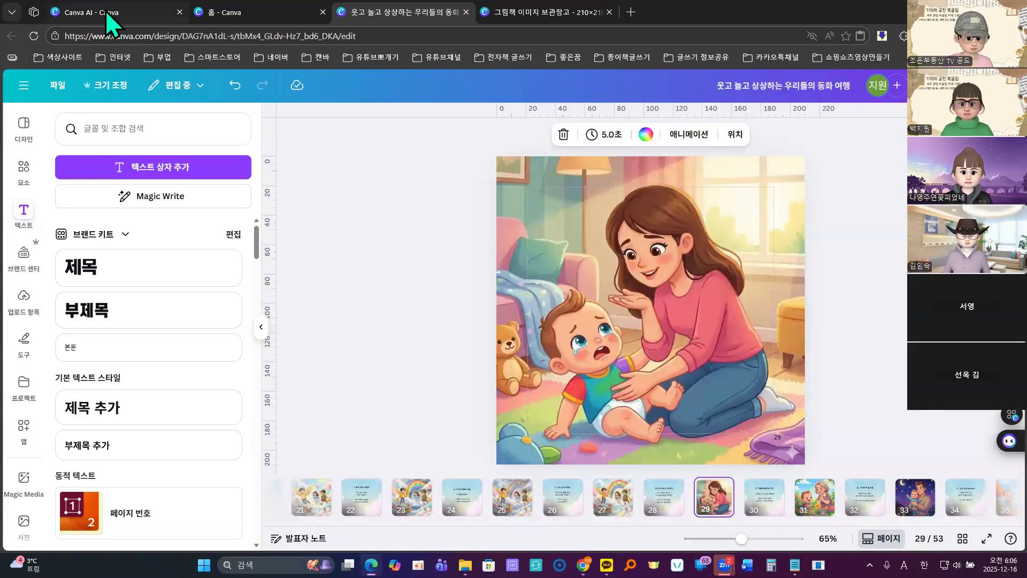
Step: Copy the 11페이지 scene text from the Canva AI story and paste it into Gemini's image prompt
{"action": "left_click", "coordinate": [105, 11]}
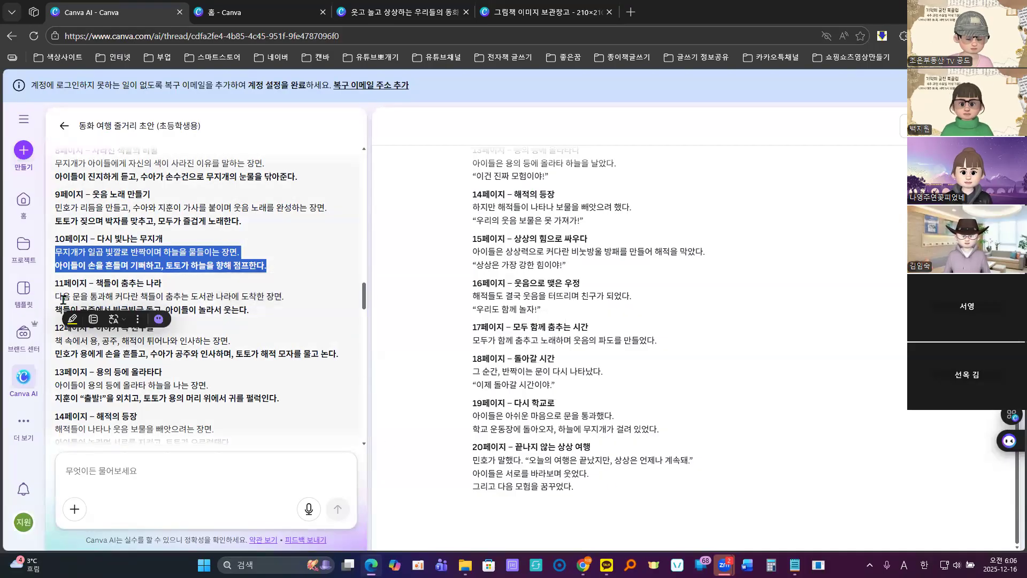
{"action": "left_click_drag", "start_coordinate": [55, 297], "coordinate": [266, 320]}
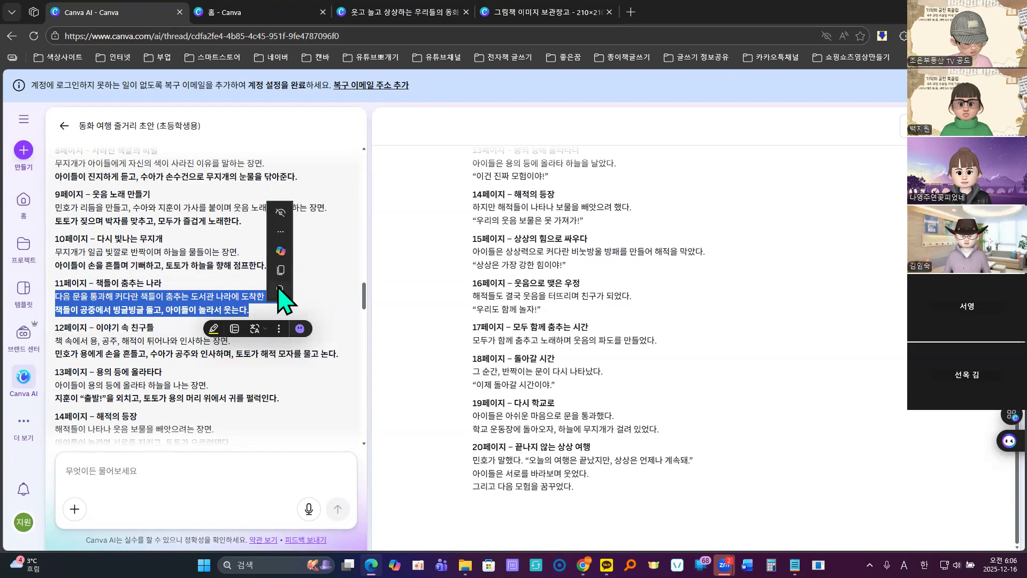
{"action": "left_click", "coordinate": [282, 271]}
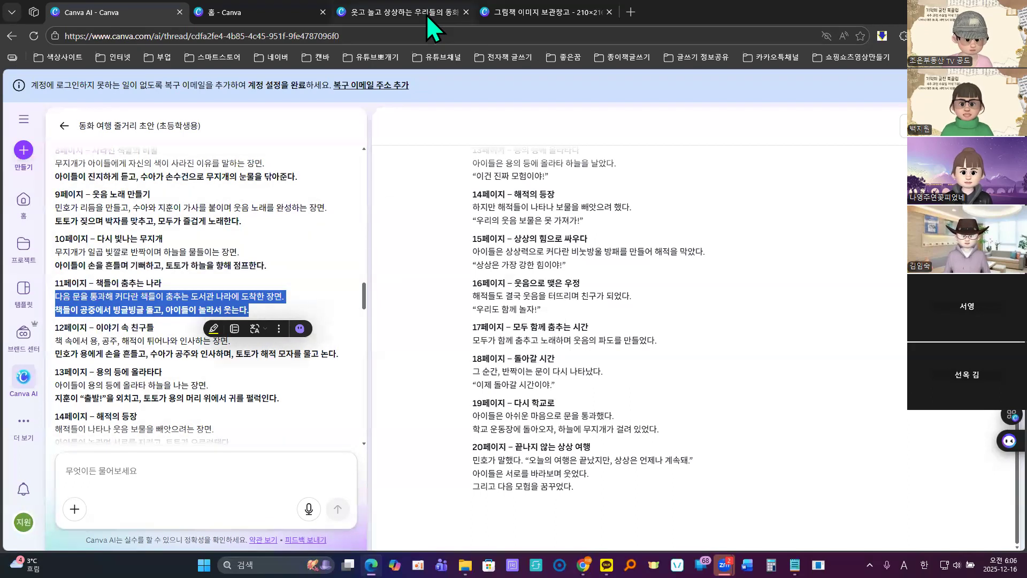
{"action": "mouse_move", "coordinate": [583, 564]}
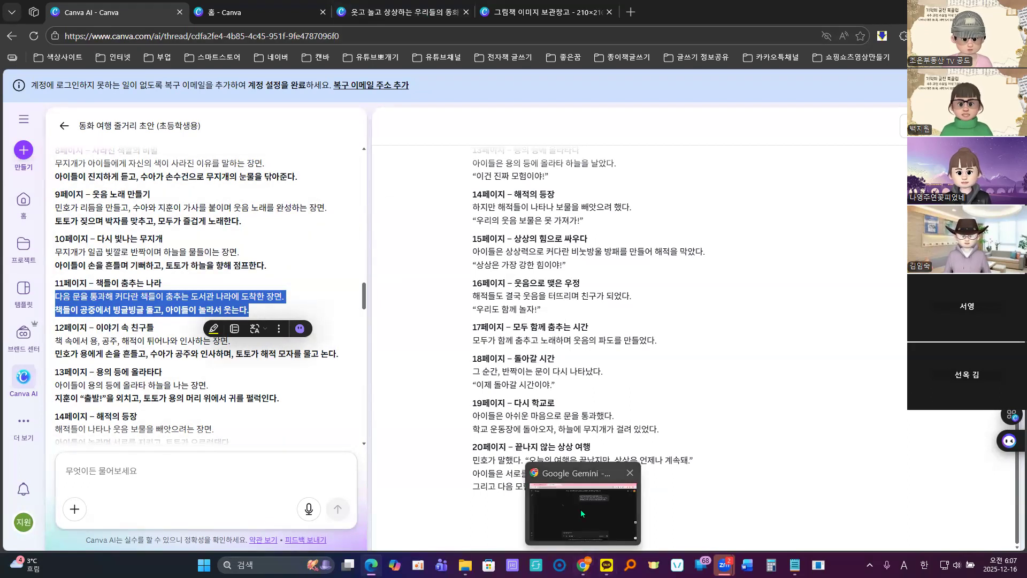
{"action": "left_click", "coordinate": [579, 508]}
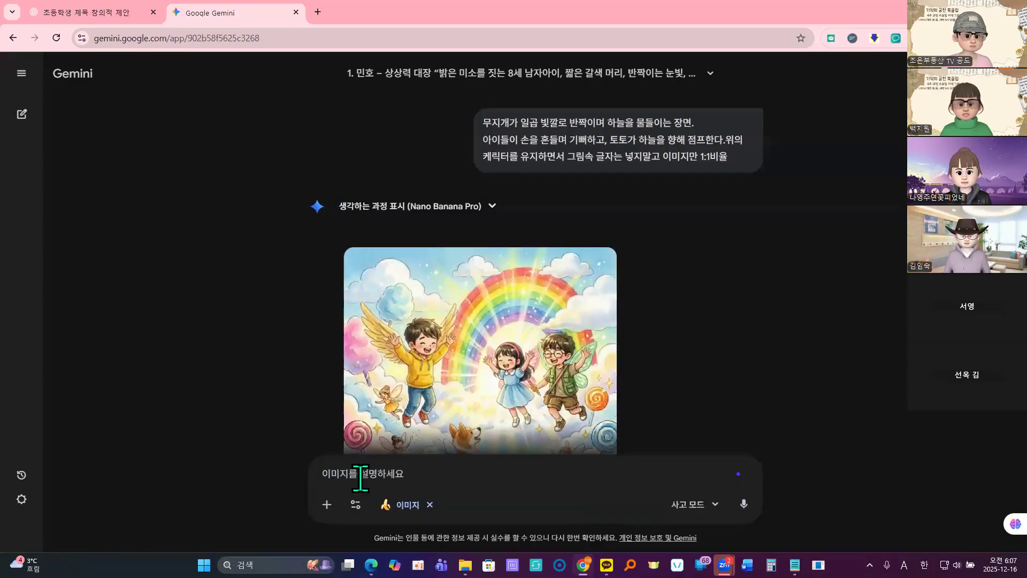
{"action": "left_click", "coordinate": [361, 478]}
{"action": "key", "text": "ctrl+v"}
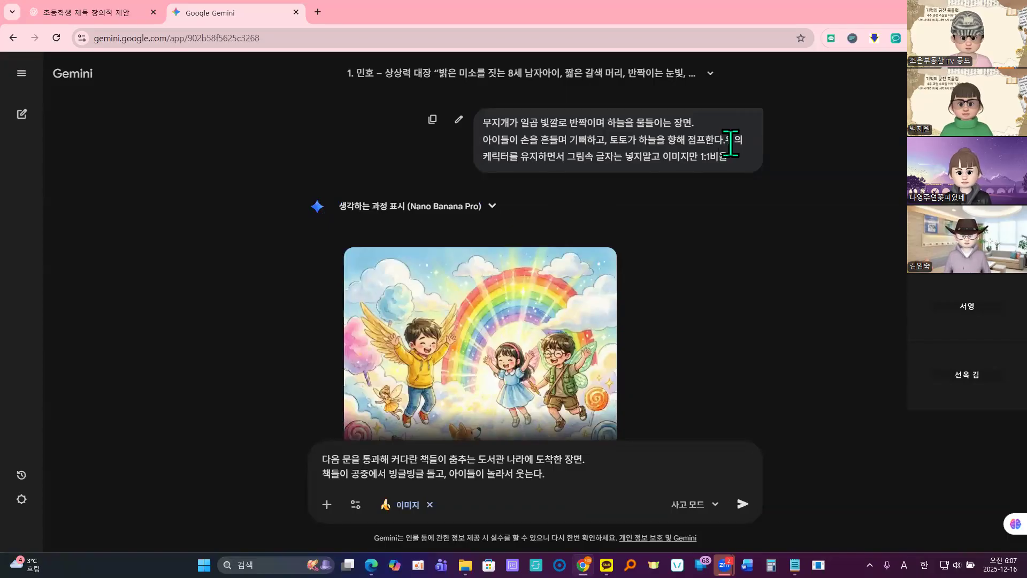
Step: Append "위의 케릭터를 유지하면서 그림속 글자는 넣지말고 이미지만 1:1비율" from the previous request to the 11페이지 prompt
{"action": "left_click_drag", "start_coordinate": [727, 140], "coordinate": [735, 159]}
{"action": "left_click", "coordinate": [706, 171]}
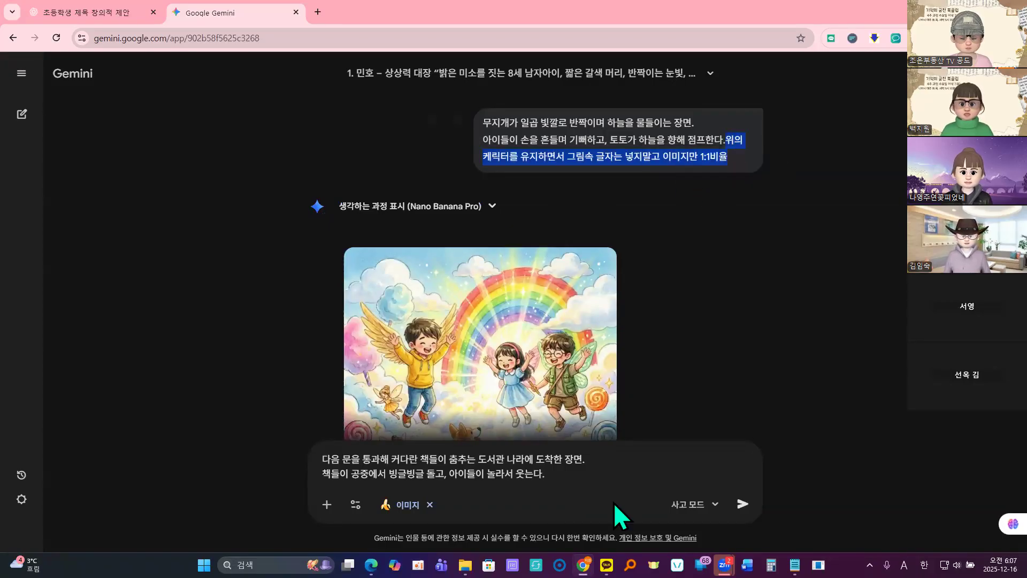
{"action": "left_click", "coordinate": [568, 477]}
{"action": "key", "text": "ctrl+v"}
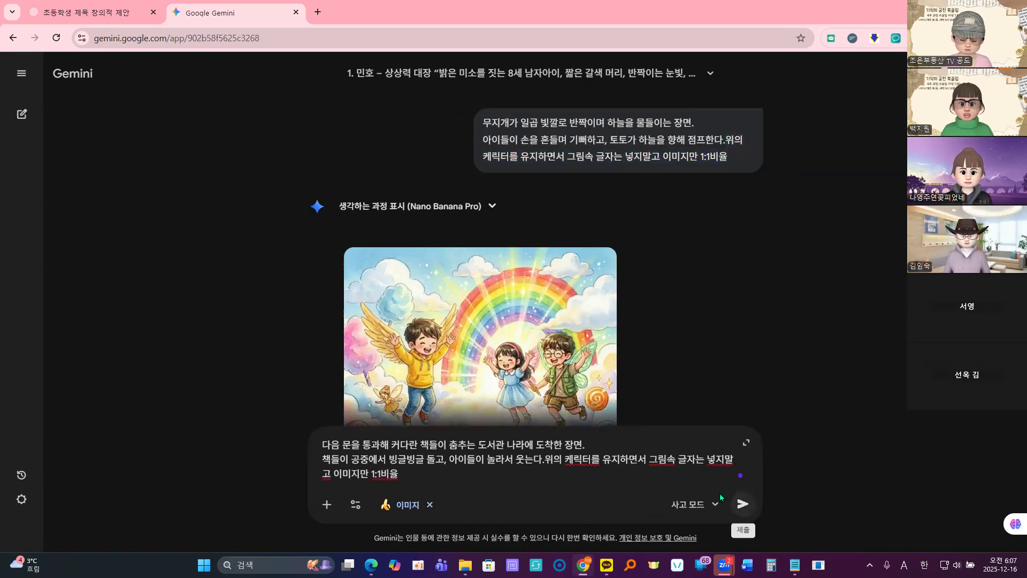
Step: Copy the generated scene of the children cheering under the shining rainbow and submit the pending 11페이지 prompt
{"action": "right_click", "coordinate": [430, 316]}
{"action": "left_click", "coordinate": [485, 364]}
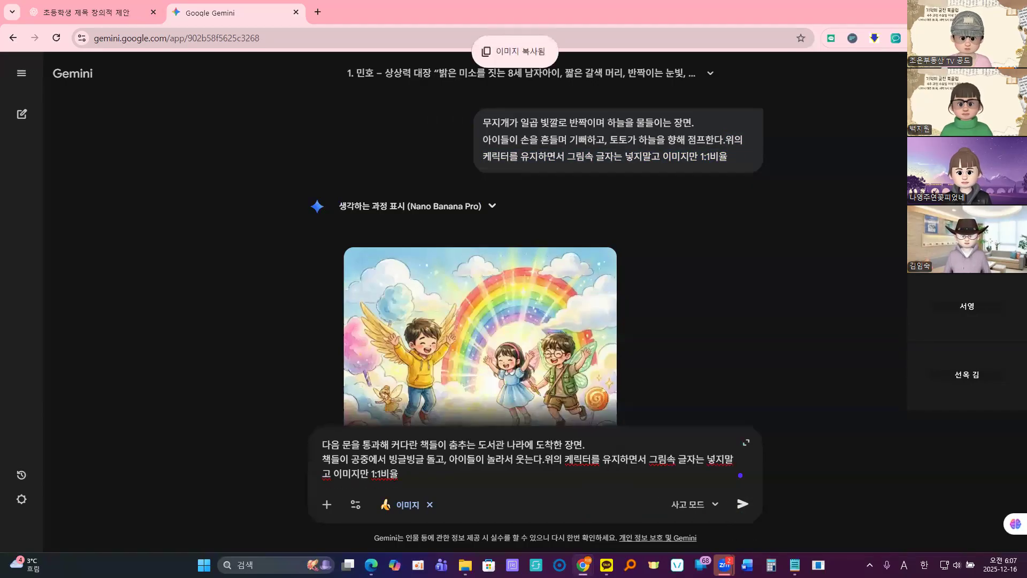
{"action": "left_click", "coordinate": [742, 504]}
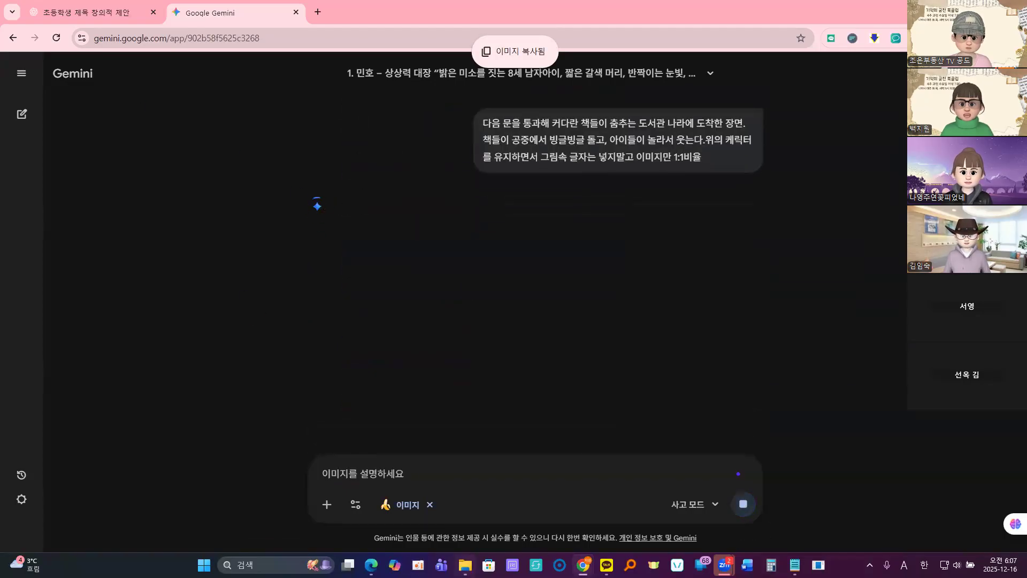
Step: Switch to the Canva book, replace page 29's background with the copied rainbow scene, and open page 31
{"action": "left_click", "coordinate": [371, 564]}
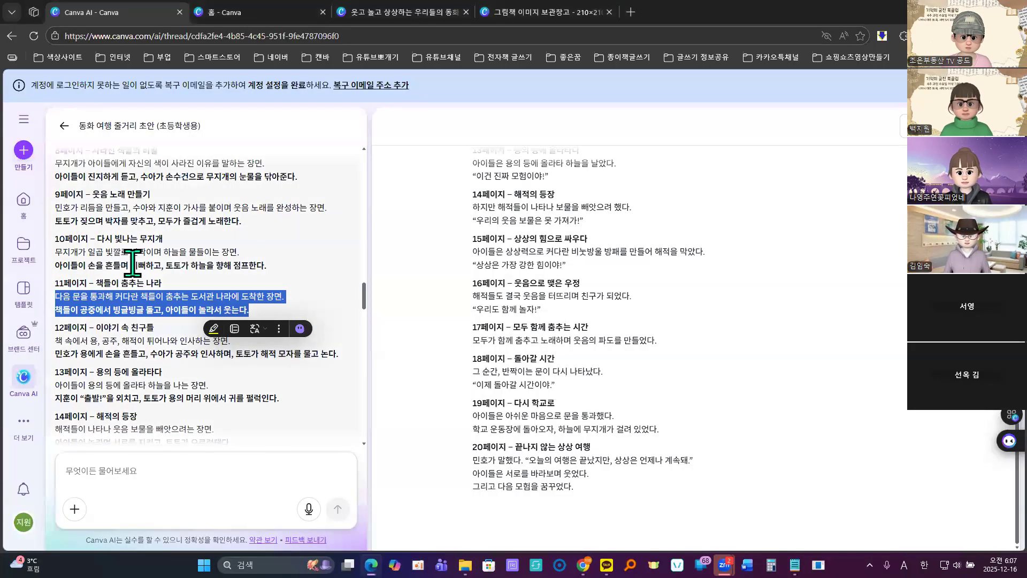
{"action": "left_click", "coordinate": [409, 11]}
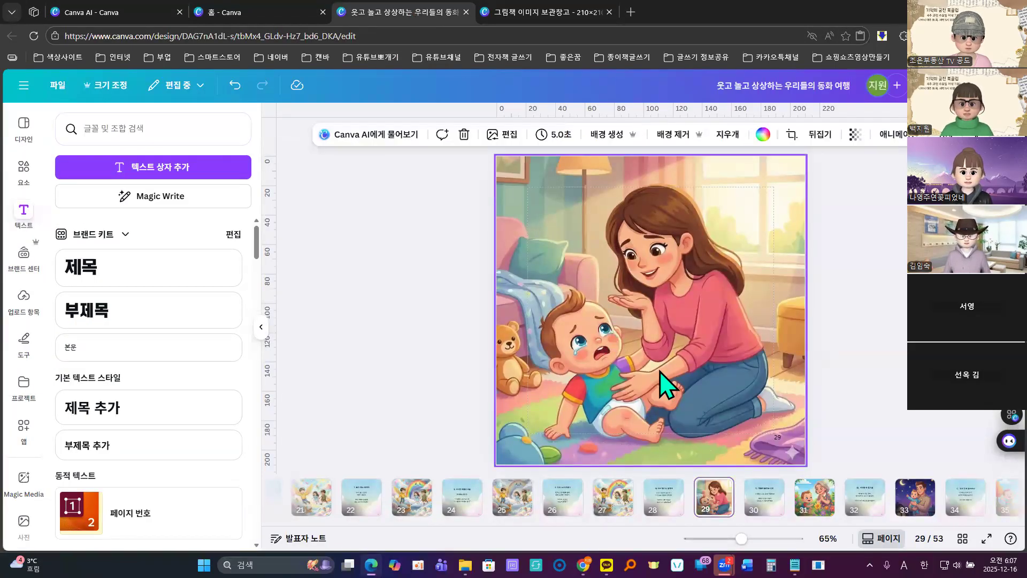
{"action": "key", "text": "ctrl+v"}
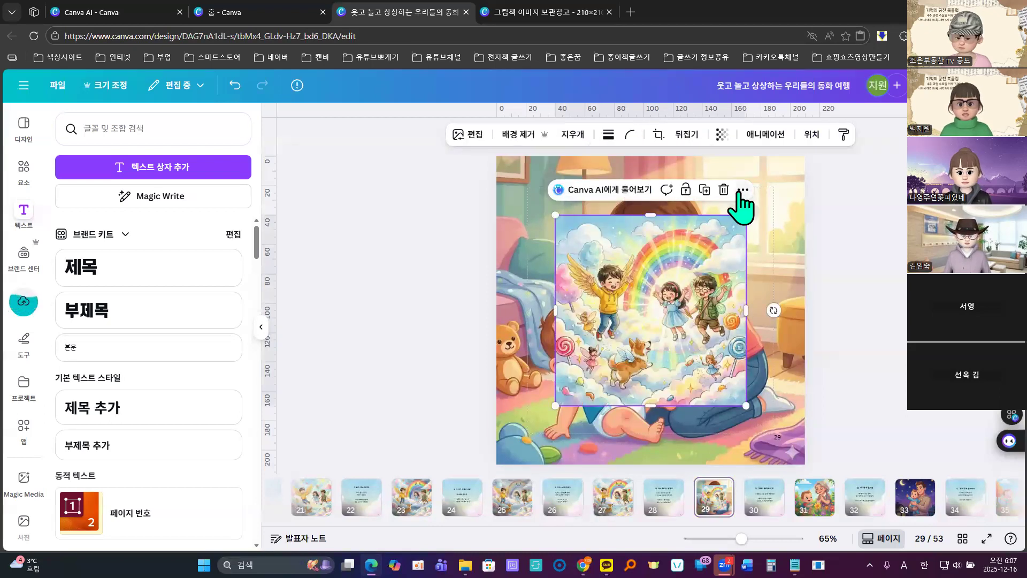
{"action": "left_click", "coordinate": [741, 192]}
{"action": "scroll", "coordinate": [829, 428], "scroll_direction": "down", "scroll_amount": 1}
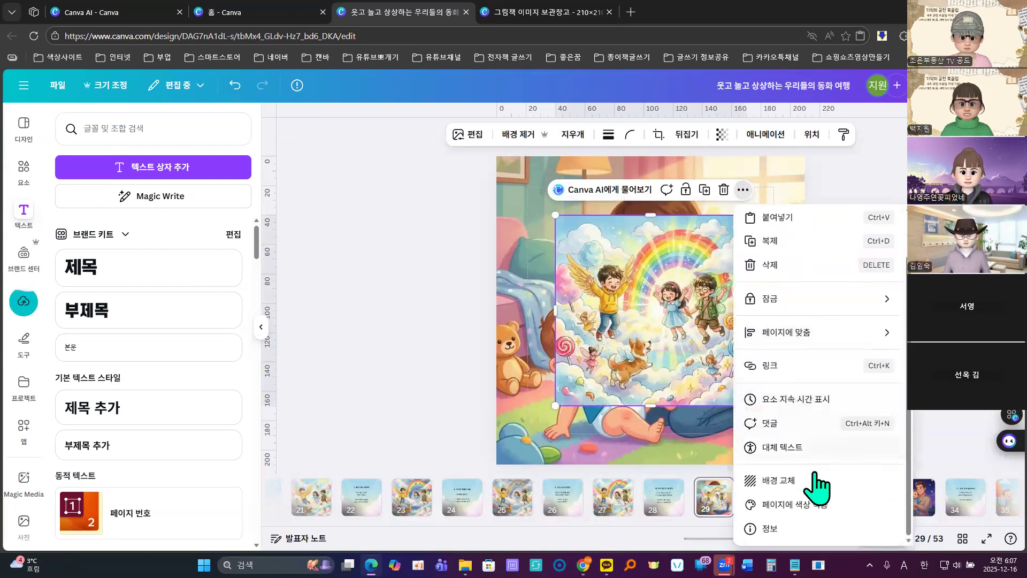
{"action": "left_click", "coordinate": [803, 478]}
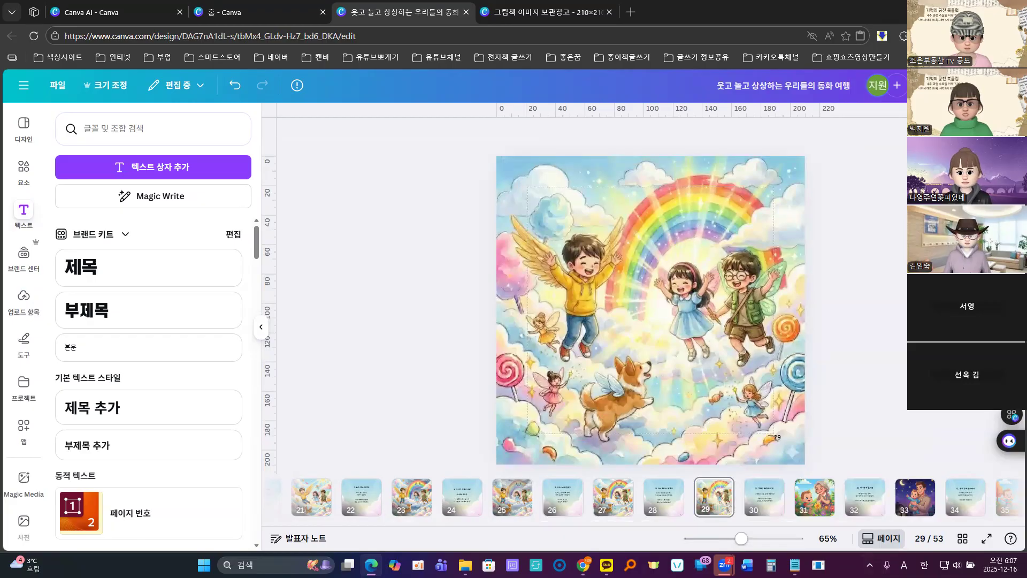
{"action": "left_click", "coordinate": [816, 508]}
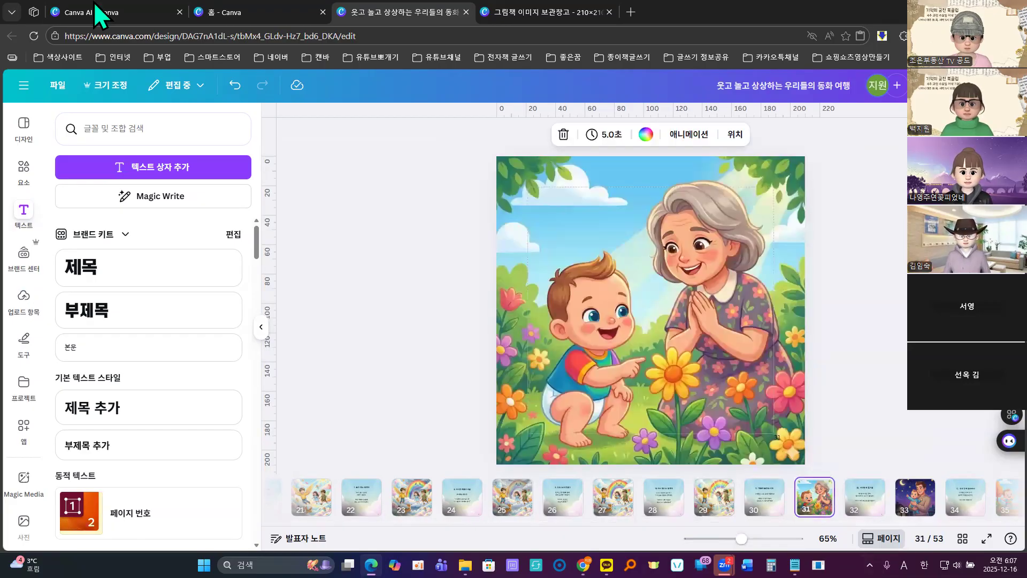
Step: Copy the 12페이지 scene text from the Canva AI story and paste it into Gemini's image prompt
{"action": "left_click", "coordinate": [99, 19]}
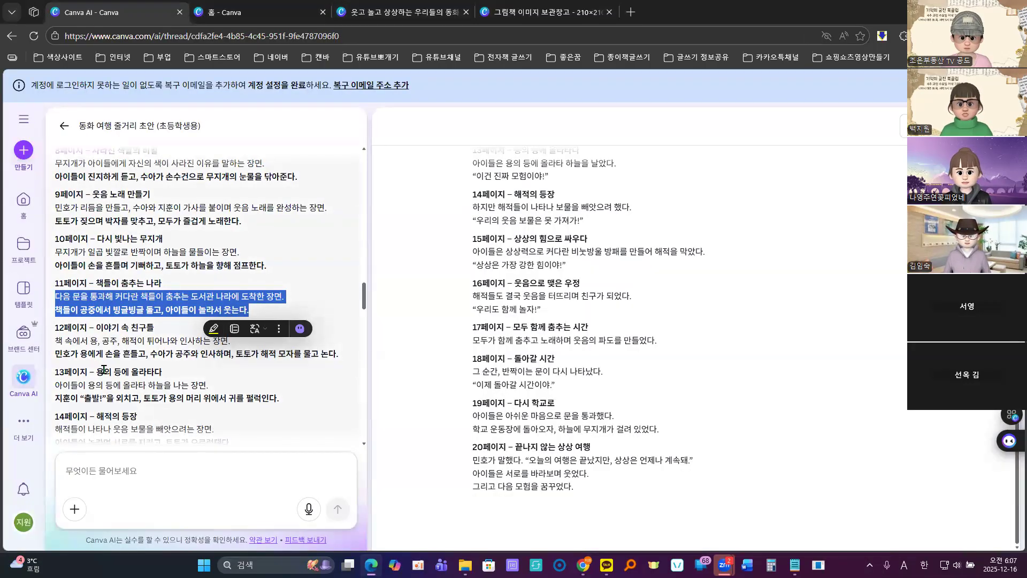
{"action": "left_click_drag", "start_coordinate": [56, 341], "coordinate": [337, 354]}
{"action": "left_click", "coordinate": [362, 311]}
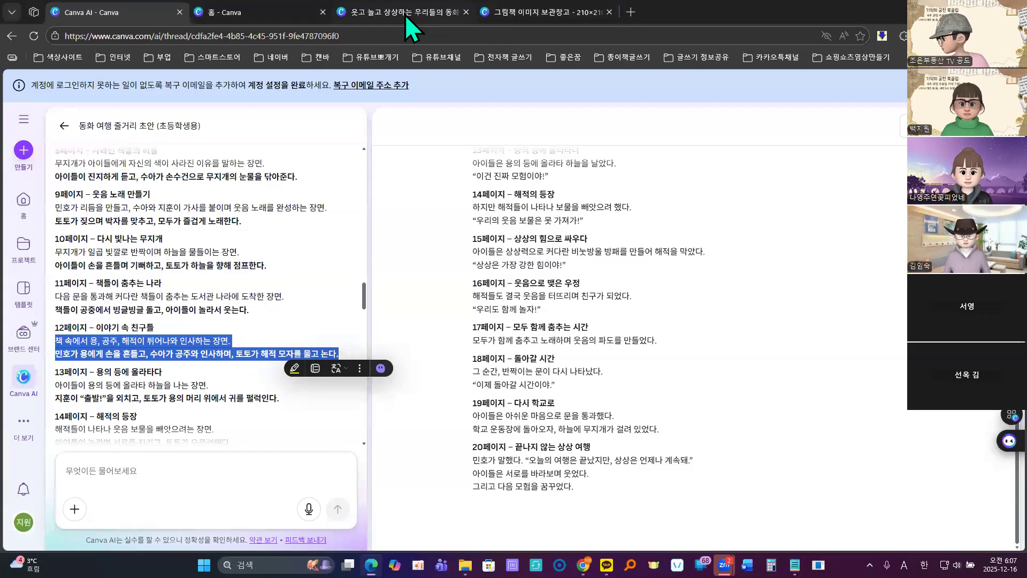
{"action": "mouse_move", "coordinate": [583, 564]}
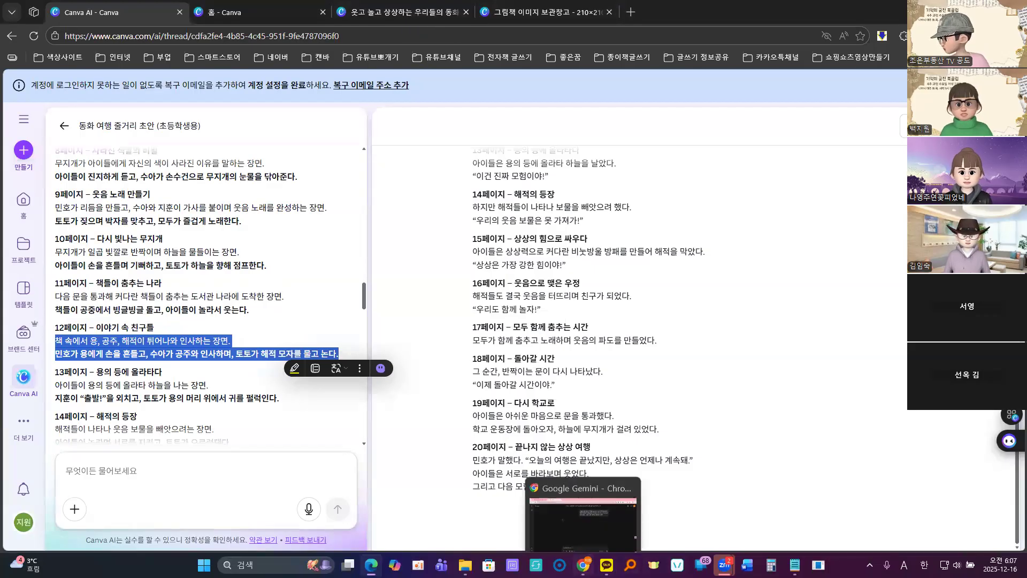
{"action": "left_click", "coordinate": [593, 527]}
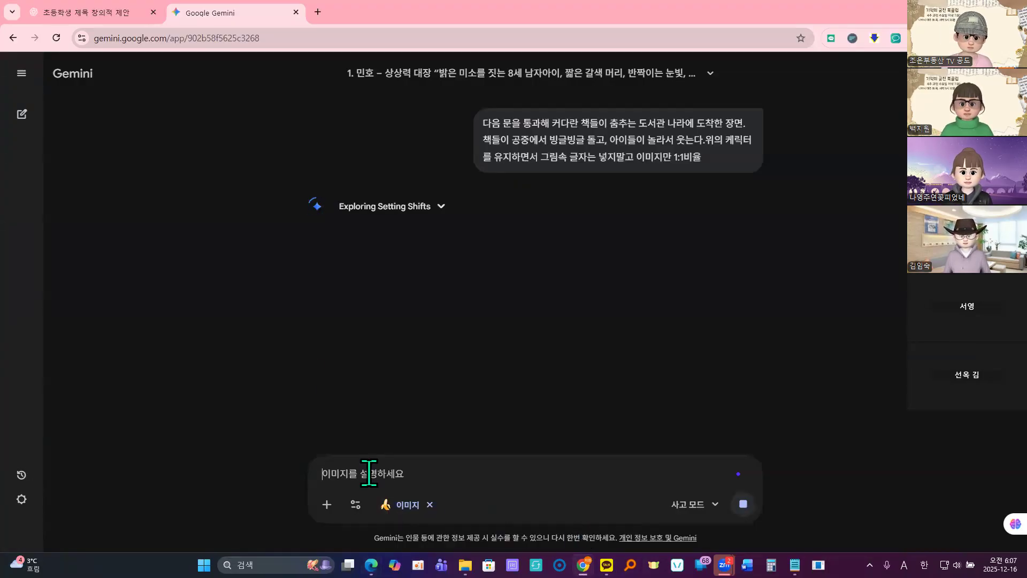
{"action": "key", "text": "ctrl+v"}
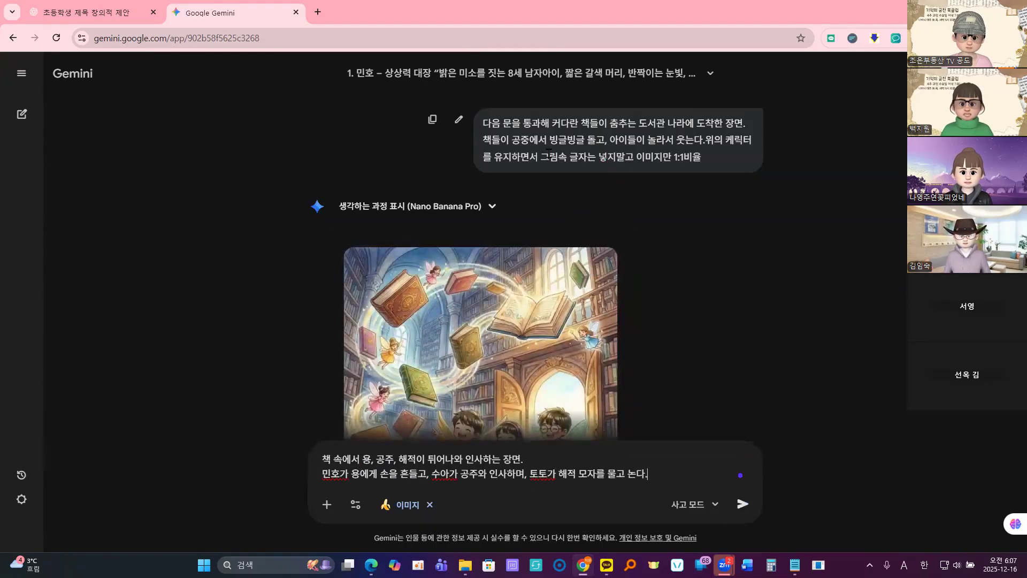
Step: Append "위의 케릭터를 유지하면서 그림속 글자는 넣지말고 이미지만 1:1비율" from the previous request to the 12페이지 prompt
{"action": "left_click_drag", "start_coordinate": [706, 140], "coordinate": [717, 154]}
{"action": "key", "text": "ctrl+c"}
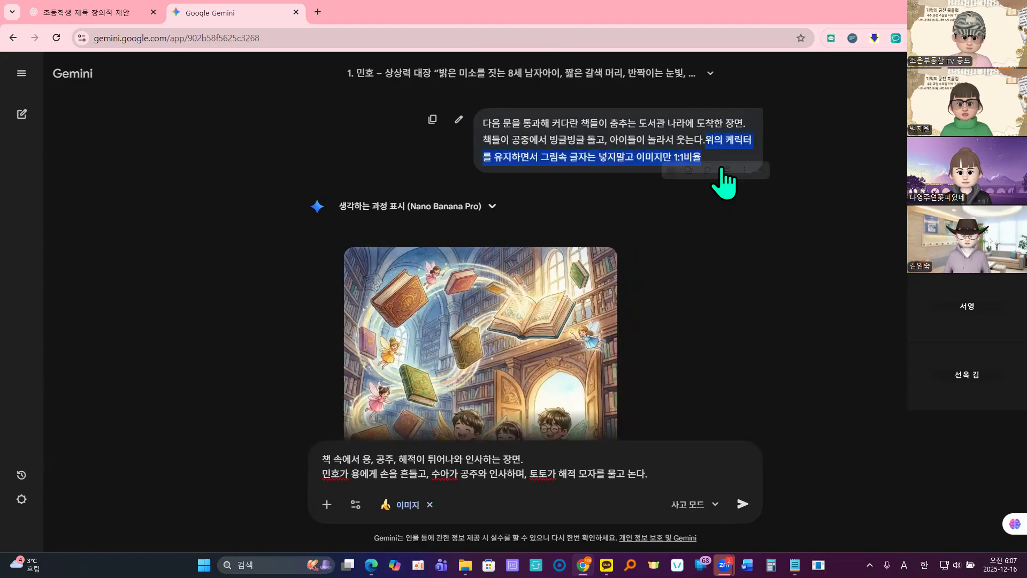
{"action": "left_click", "coordinate": [688, 170]}
{"action": "left_click", "coordinate": [666, 476]}
{"action": "key", "text": "ctrl+v"}
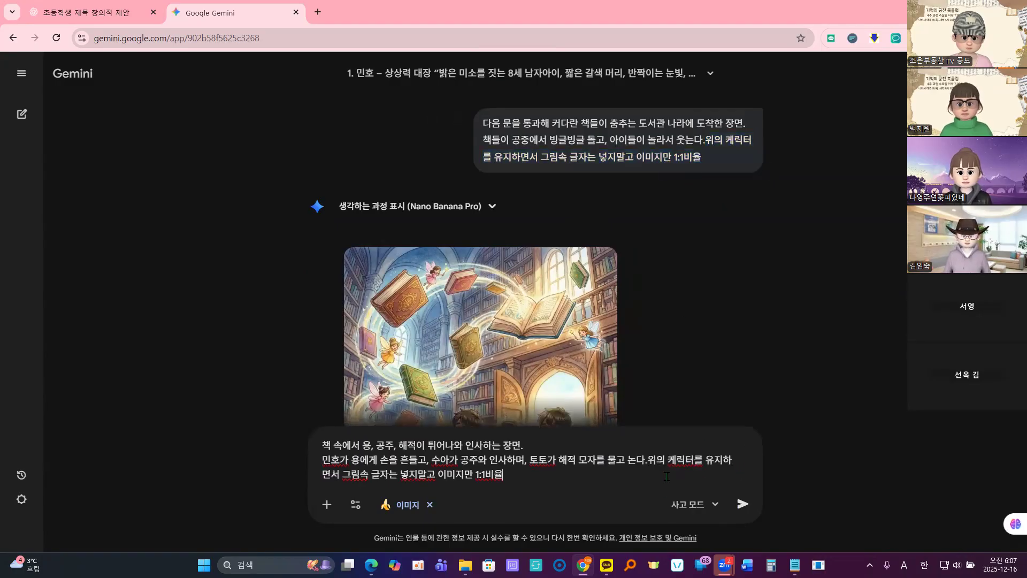
Step: Copy the generated library scene with the flying books and submit the pending 12페이지 prompt
{"action": "right_click", "coordinate": [427, 332]}
{"action": "left_click", "coordinate": [476, 380]}
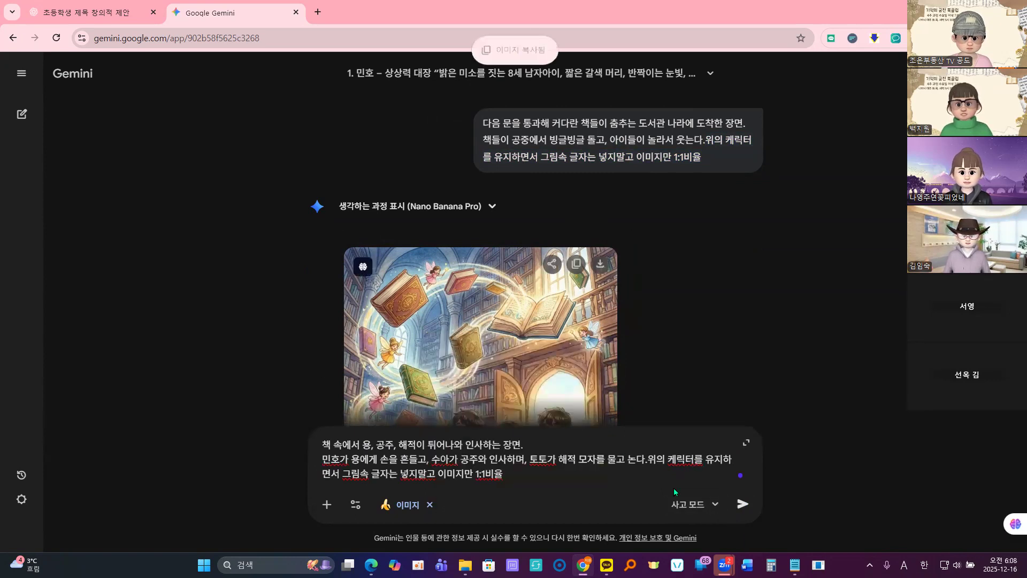
{"action": "left_click", "coordinate": [742, 503]}
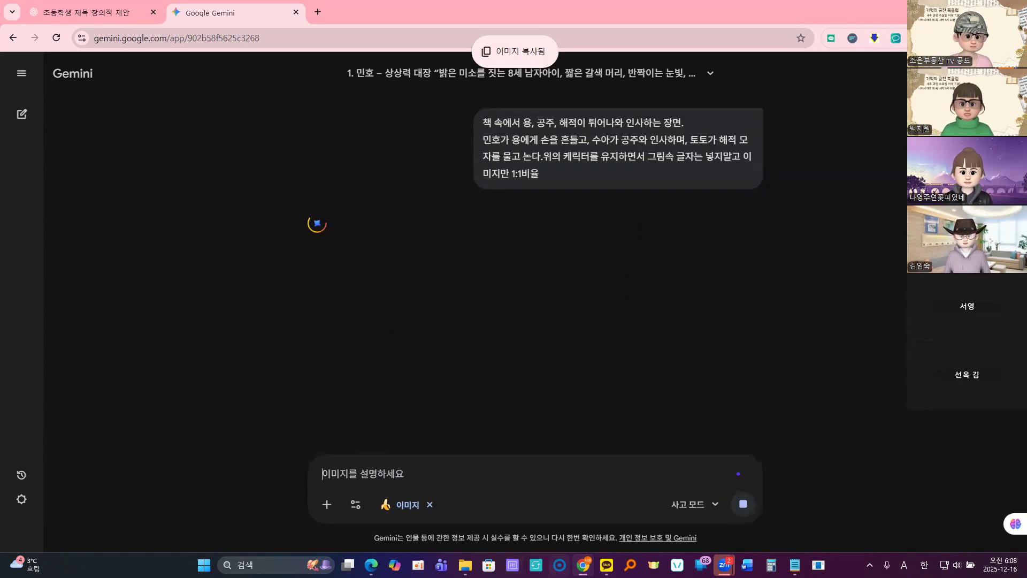
Step: Switch to the Canva book, replace page 31's background with the copied library scene, and open page 33
{"action": "mouse_move", "coordinate": [371, 564]}
{"action": "left_click", "coordinate": [376, 522]}
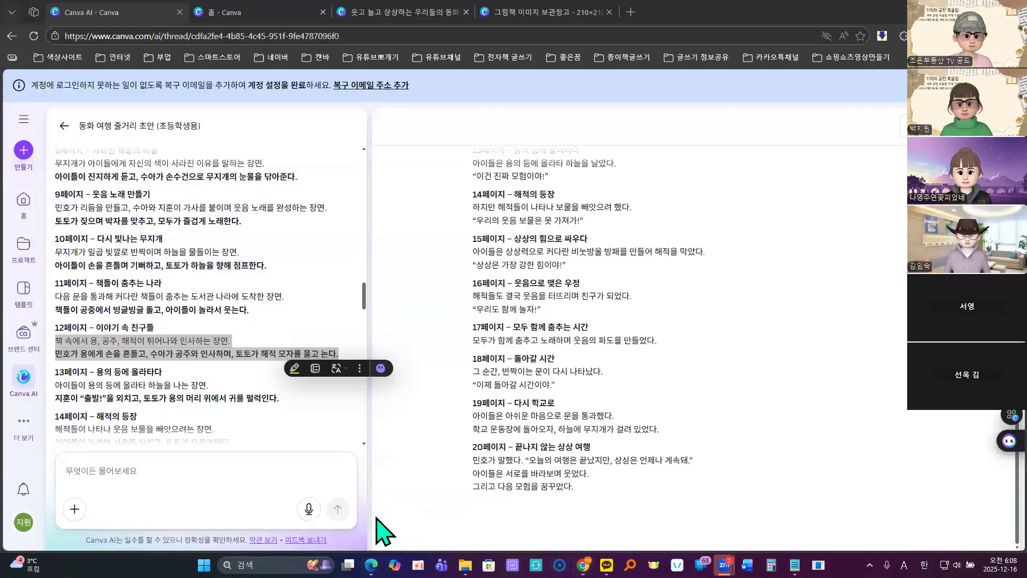
{"action": "left_click", "coordinate": [400, 12]}
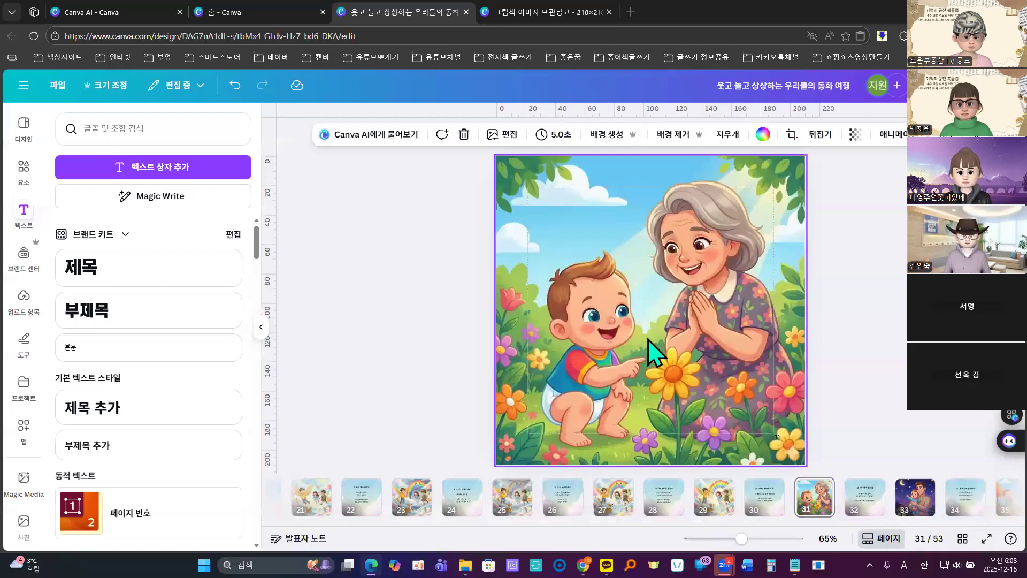
{"action": "key", "text": "ctrl+v"}
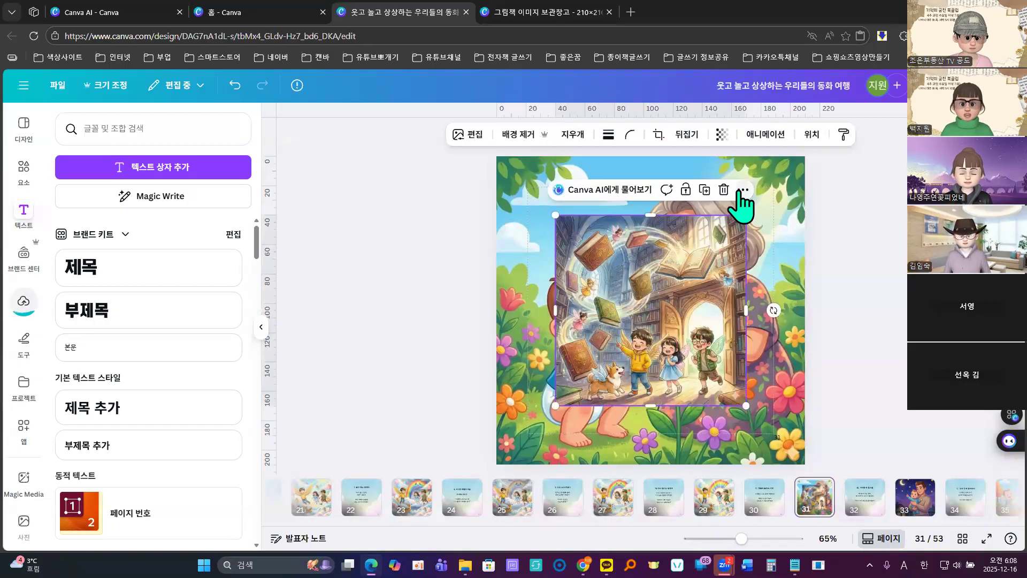
{"action": "left_click", "coordinate": [743, 190]}
{"action": "scroll", "coordinate": [818, 454], "scroll_direction": "down", "scroll_amount": 1}
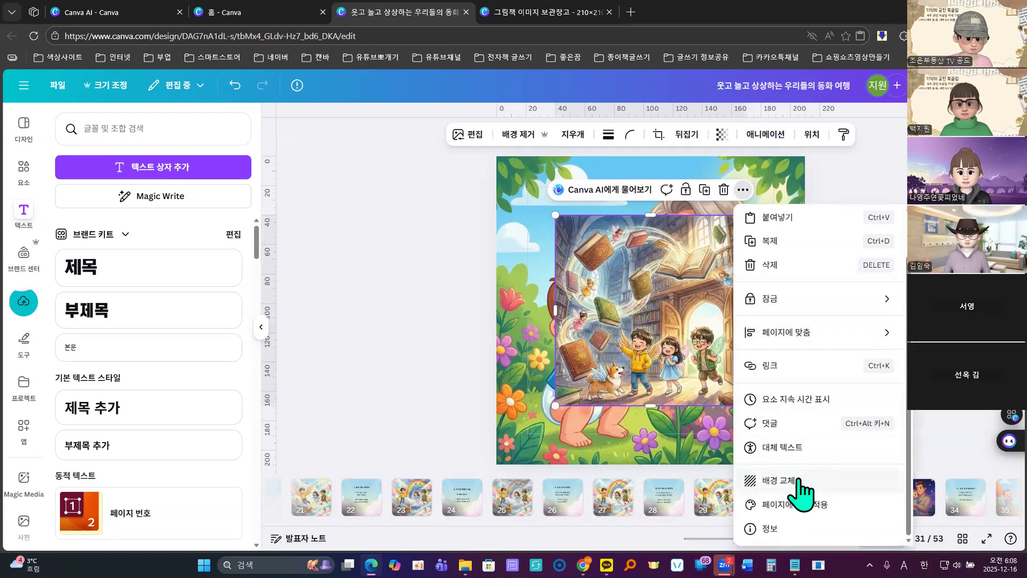
{"action": "left_click", "coordinate": [726, 481]}
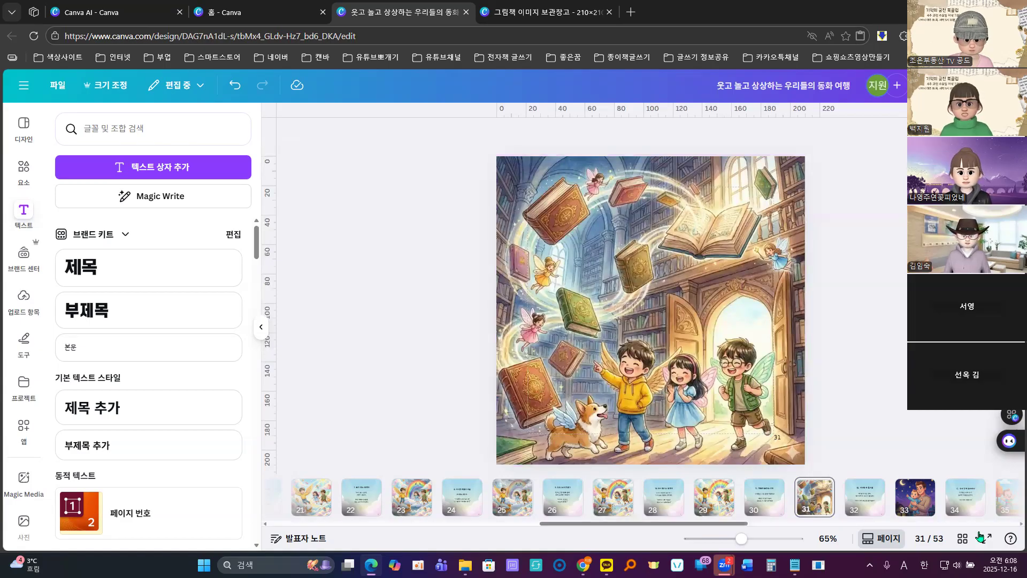
{"action": "left_click", "coordinate": [920, 506]}
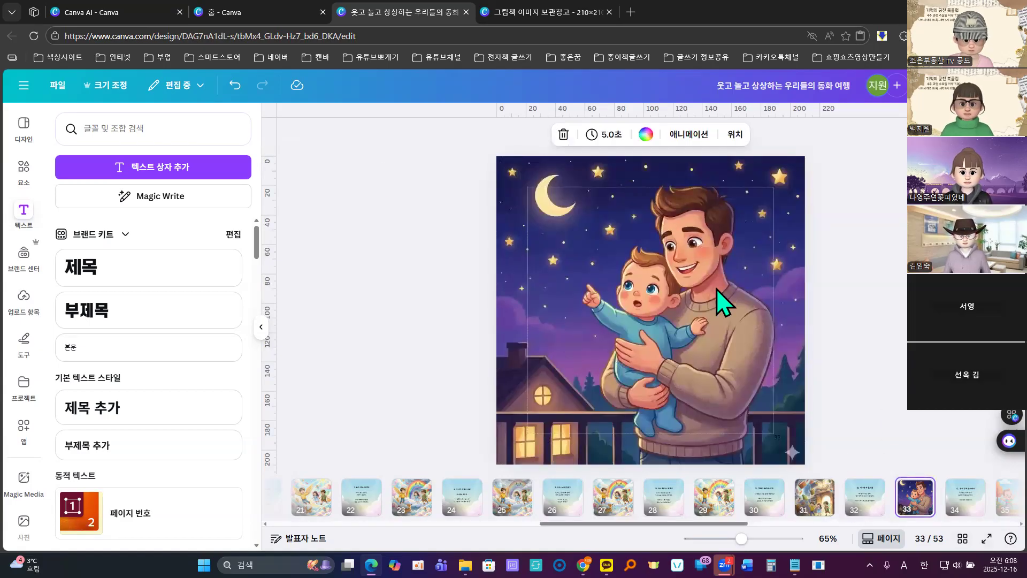
Step: Copy the 13페이지 scene text from the Canva AI story and paste it into Gemini's image prompt
{"action": "left_click", "coordinate": [112, 11]}
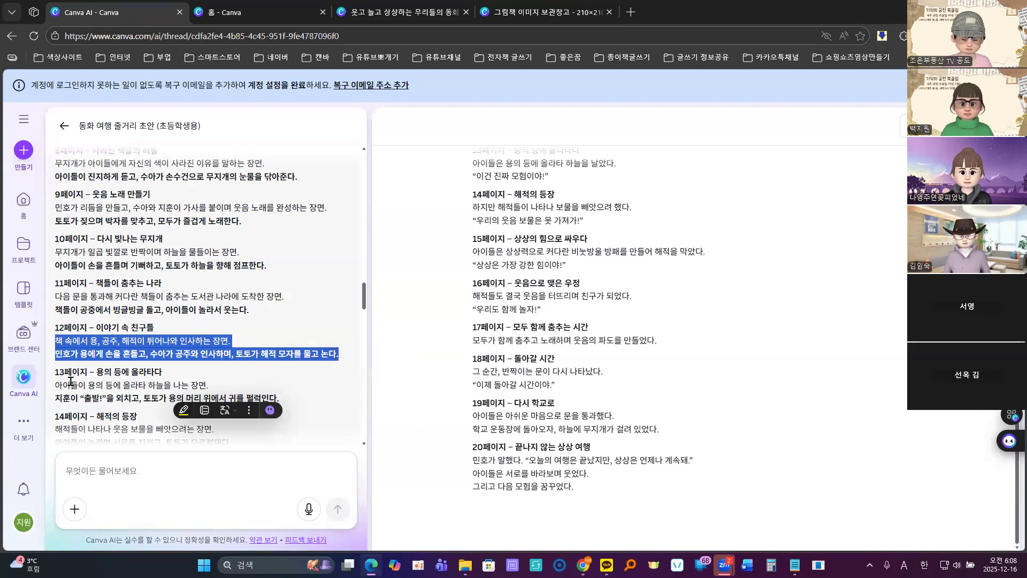
{"action": "left_click_drag", "start_coordinate": [57, 386], "coordinate": [307, 381]}
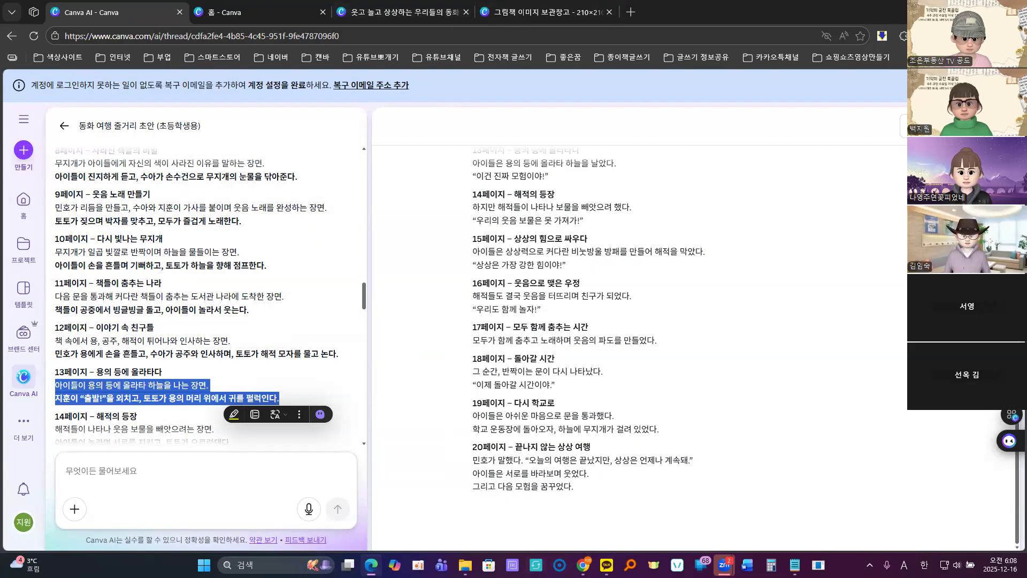
{"action": "mouse_move", "coordinate": [583, 564]}
{"action": "left_click", "coordinate": [550, 512]}
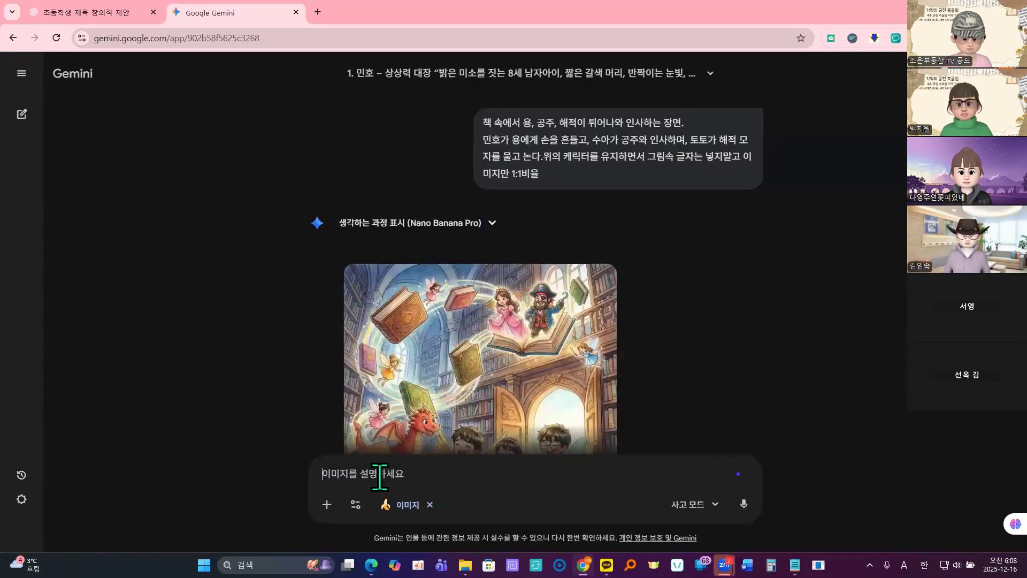
{"action": "key", "text": "ctrl+v"}
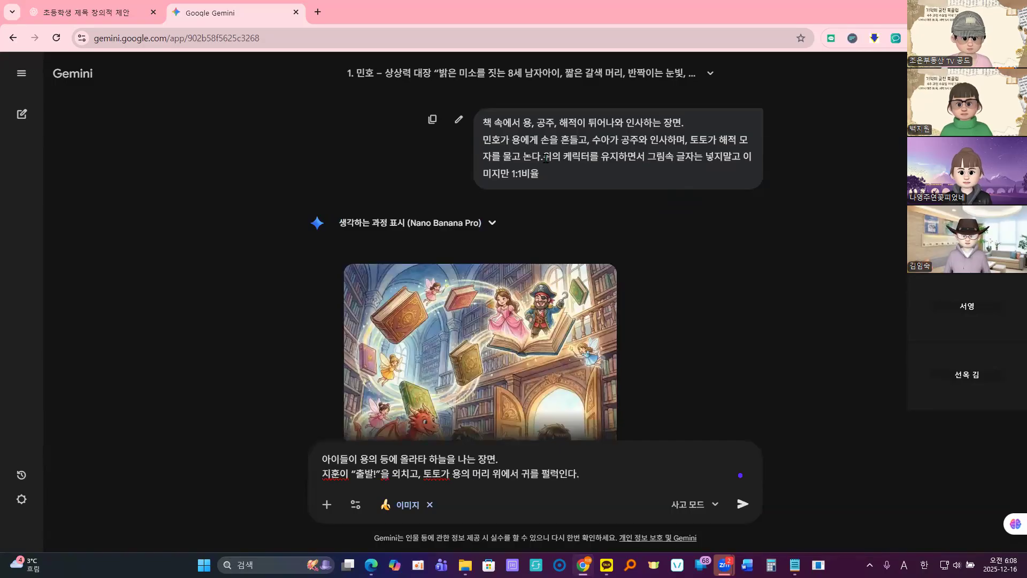
Step: Append "위의 케릭터를 유지하면서 그림속 글자는 넣지말고 이미지만 1:1비율" from the previous request to the 13페이지 prompt
{"action": "left_click_drag", "start_coordinate": [544, 156], "coordinate": [557, 169]}
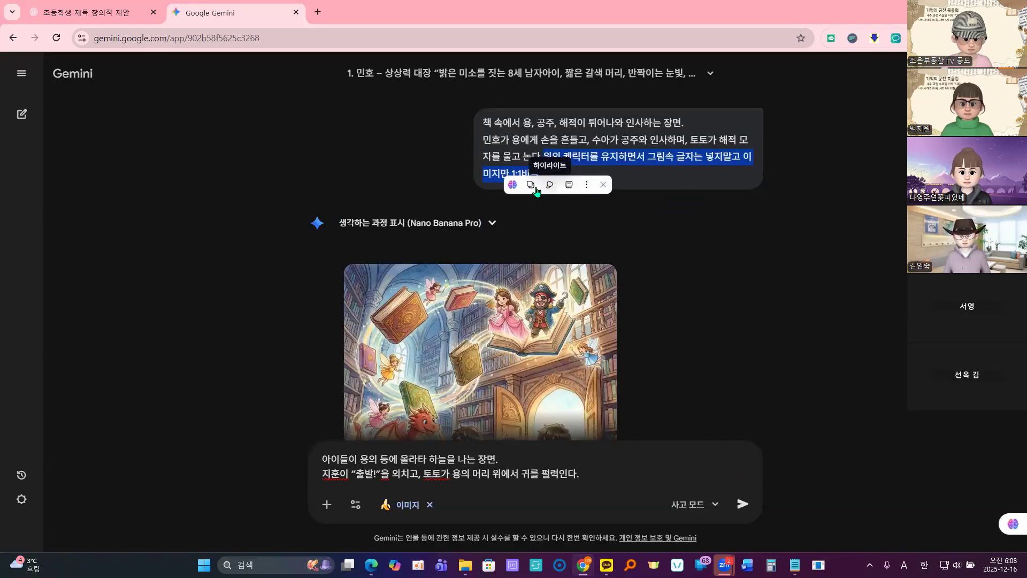
{"action": "left_click", "coordinate": [604, 476]}
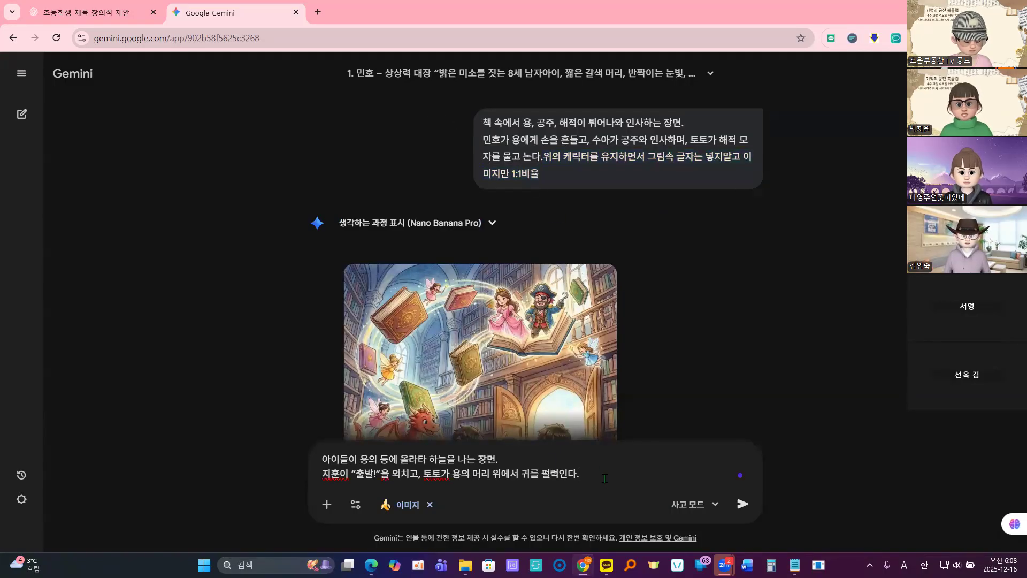
{"action": "key", "text": "ctrl+v"}
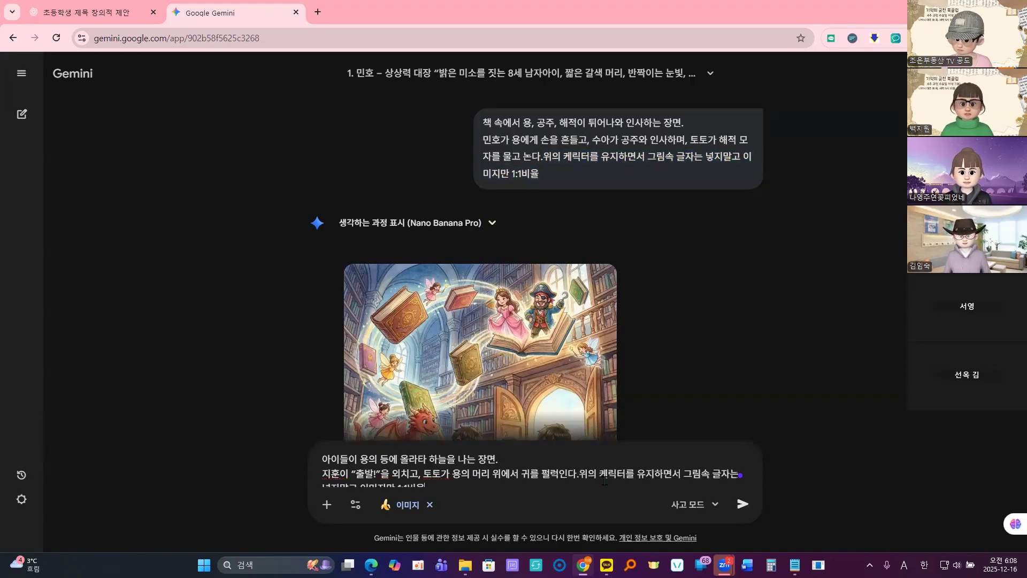
Step: Copy the generated library scene with the dragon, princess and pirate, and submit the pending 13페이지 prompt
{"action": "right_click", "coordinate": [485, 339]}
{"action": "left_click", "coordinate": [536, 389]}
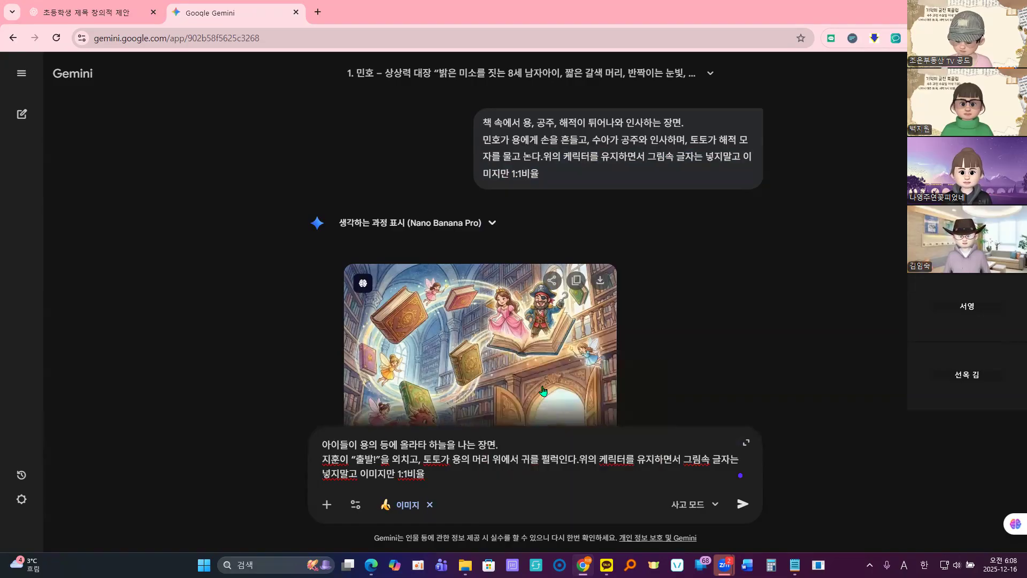
{"action": "left_click", "coordinate": [738, 503]}
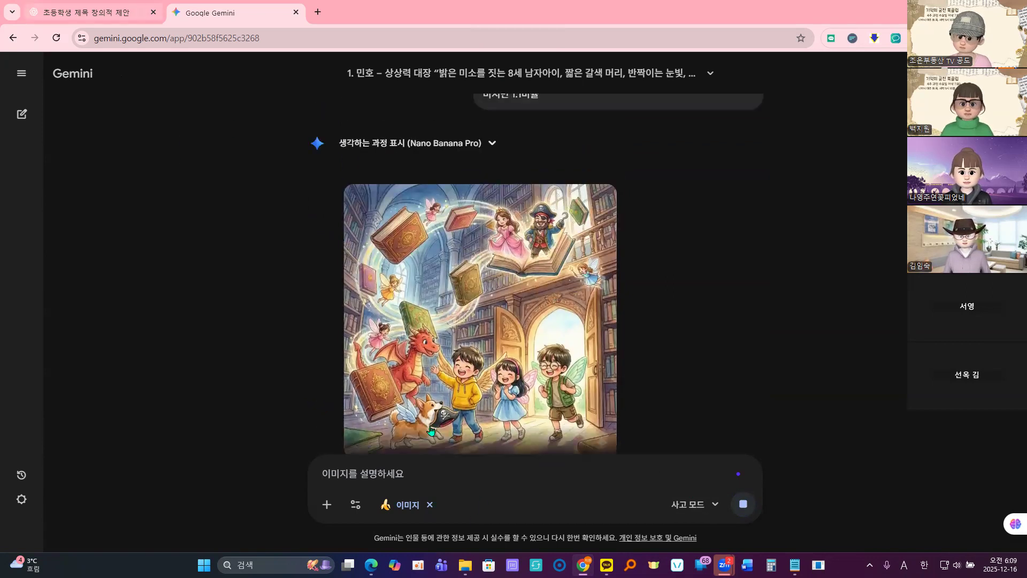
Step: Switch to the Canva book and replace page 33's background with the copied dragon, princess and pirate scene
{"action": "mouse_move", "coordinate": [372, 564]}
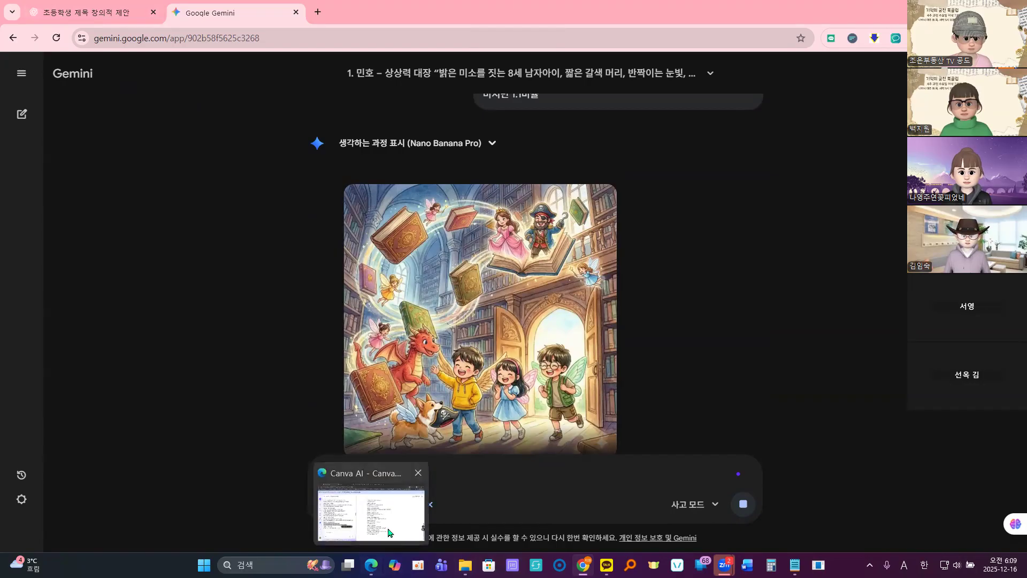
{"action": "left_click", "coordinate": [423, 537]}
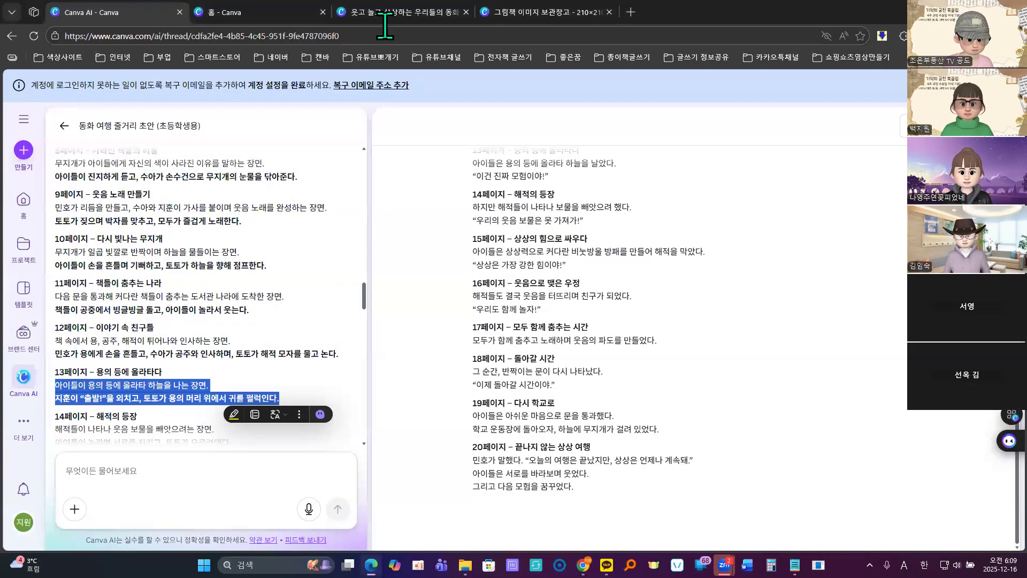
{"action": "left_click", "coordinate": [399, 12]}
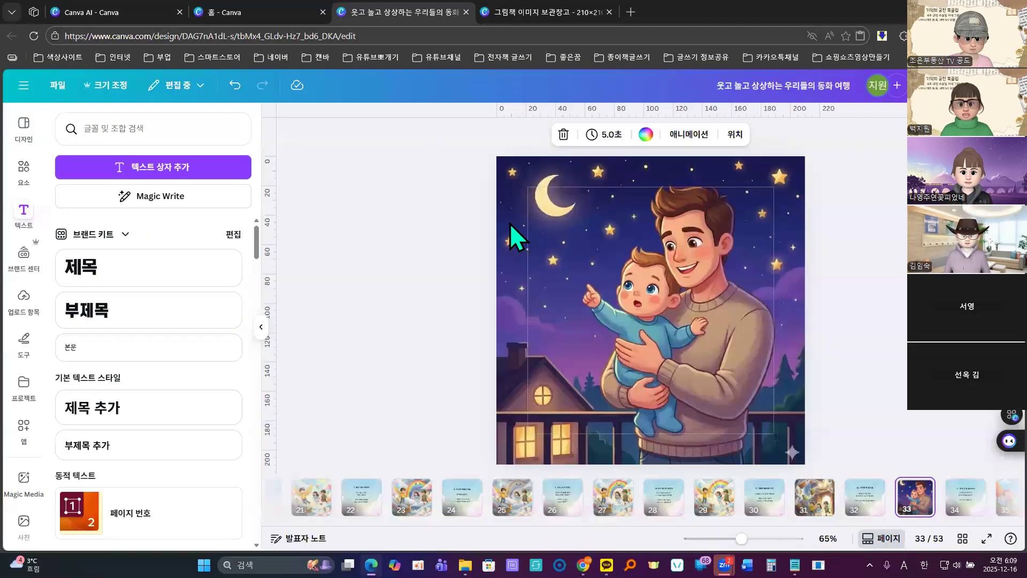
{"action": "left_click", "coordinate": [612, 357]}
{"action": "key", "text": "ctrl+v"}
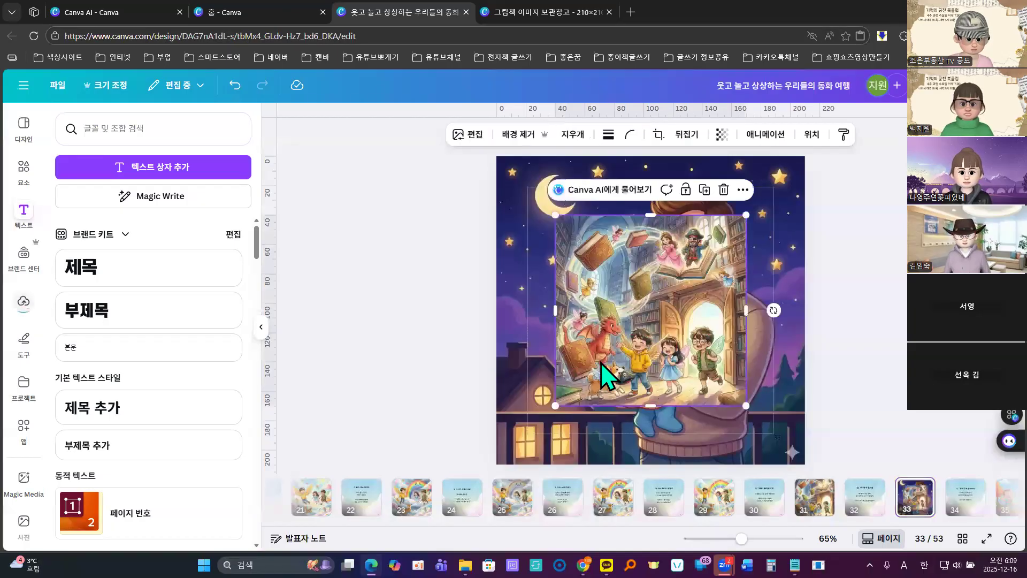
{"action": "left_click", "coordinate": [743, 190]}
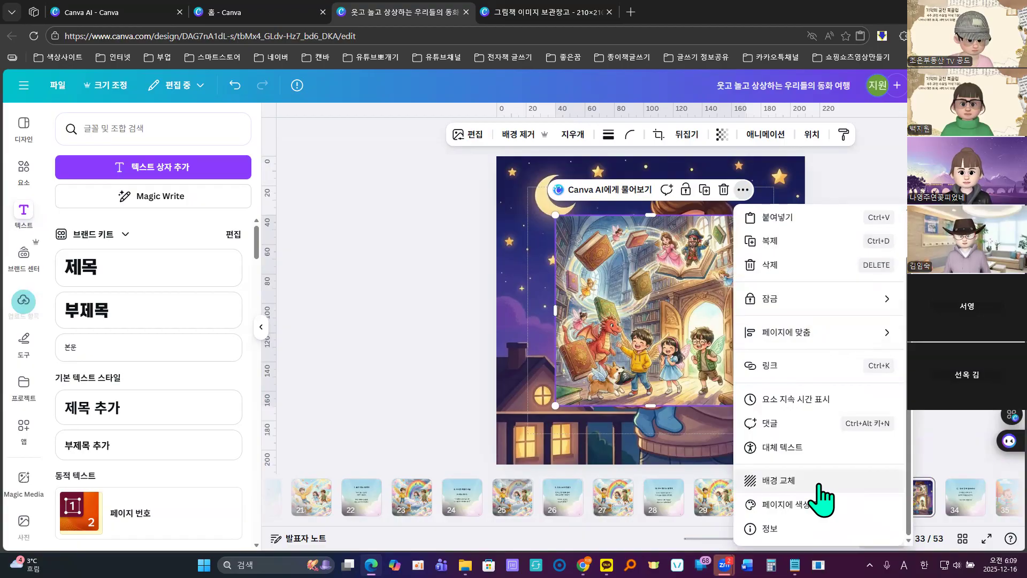
{"action": "left_click", "coordinate": [818, 500]}
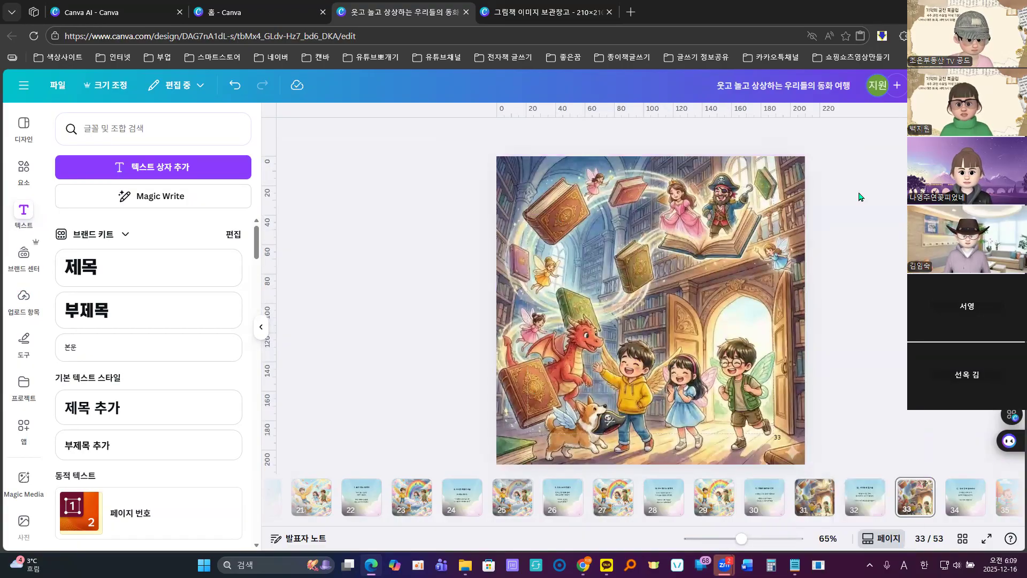